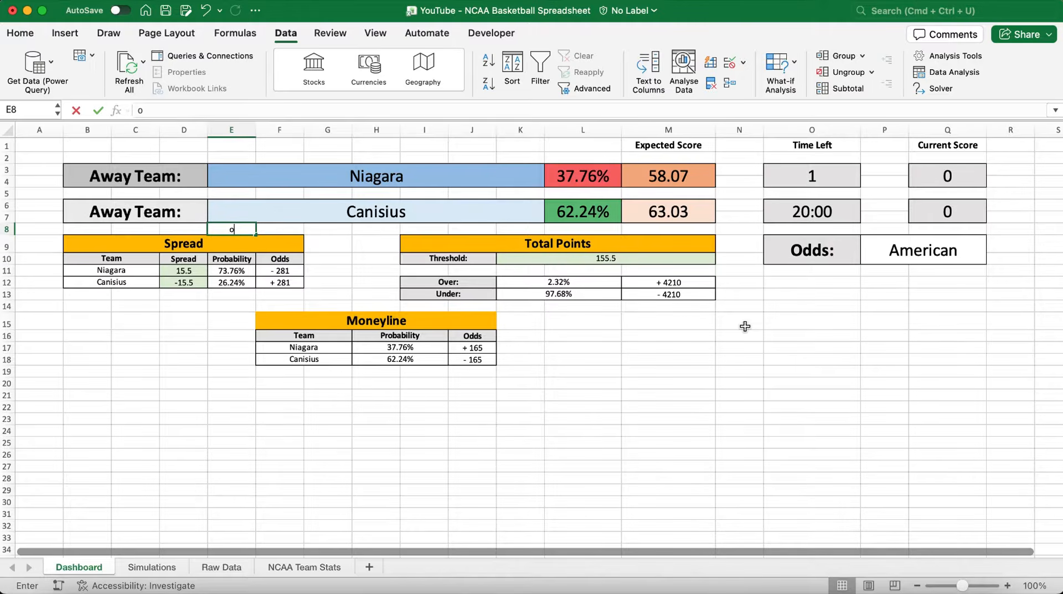
Set the dashboard's away team to Iowa and the home team to Purdue
left_click(745, 326)
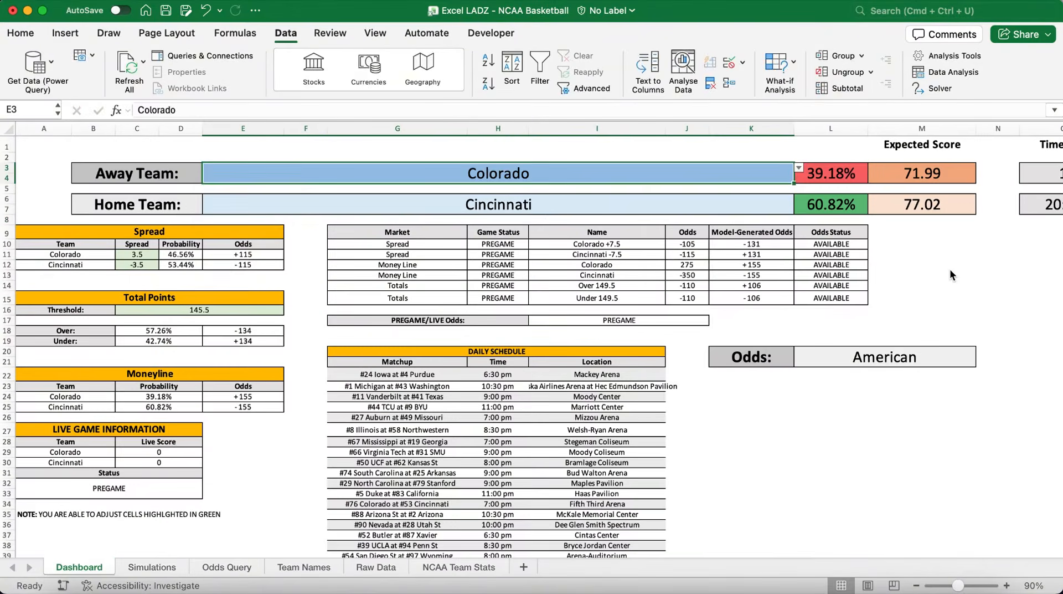
type("iow")
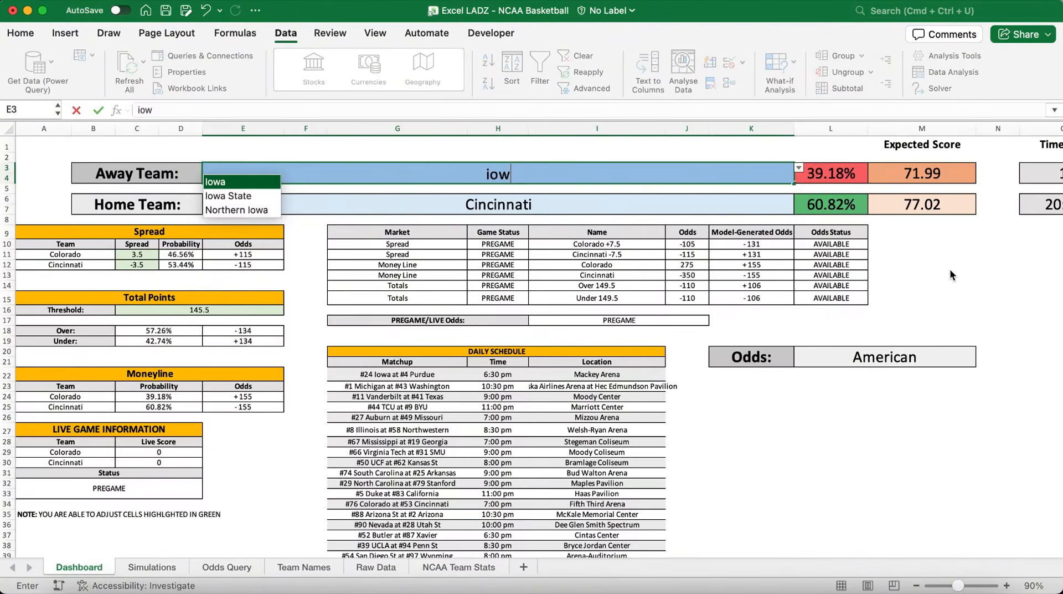
key("Return")
key("Return")
type("pur")
key("Return")
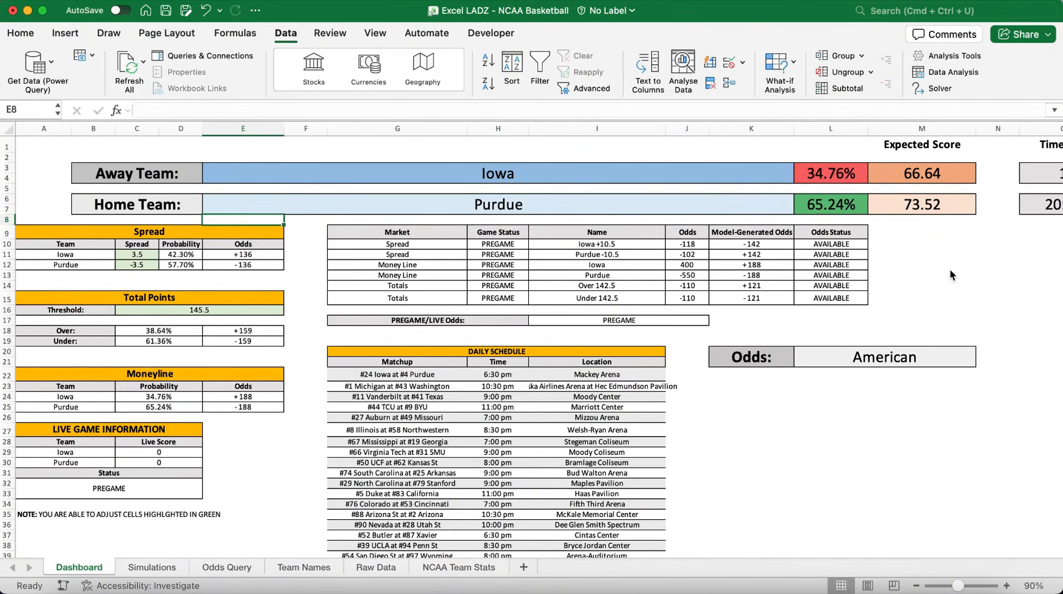
Change the dashboard matchup to Butler as the away team and Xavier as the home team
left_click(771, 174)
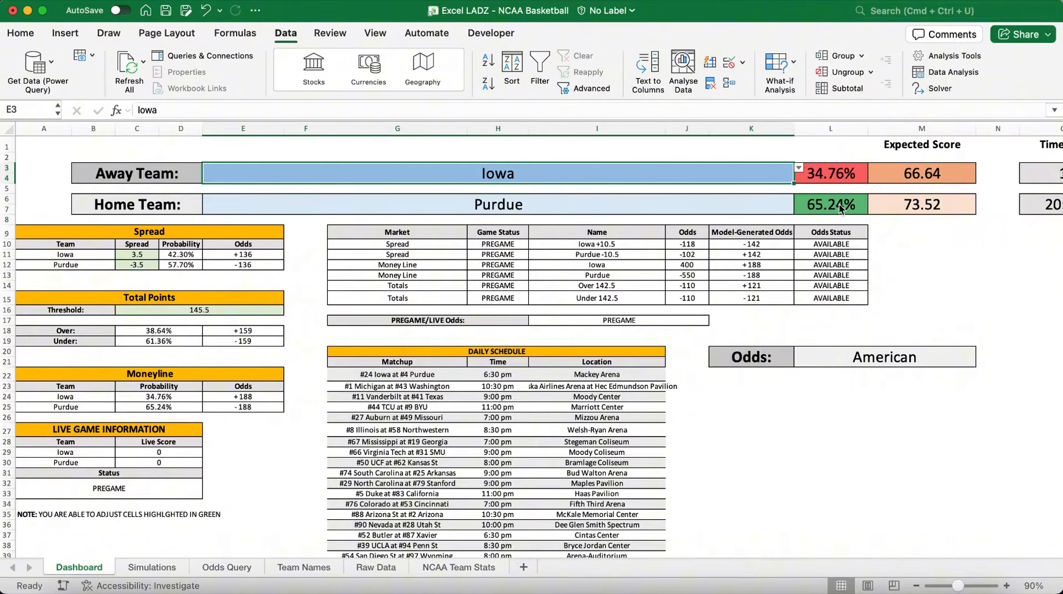
type("butl")
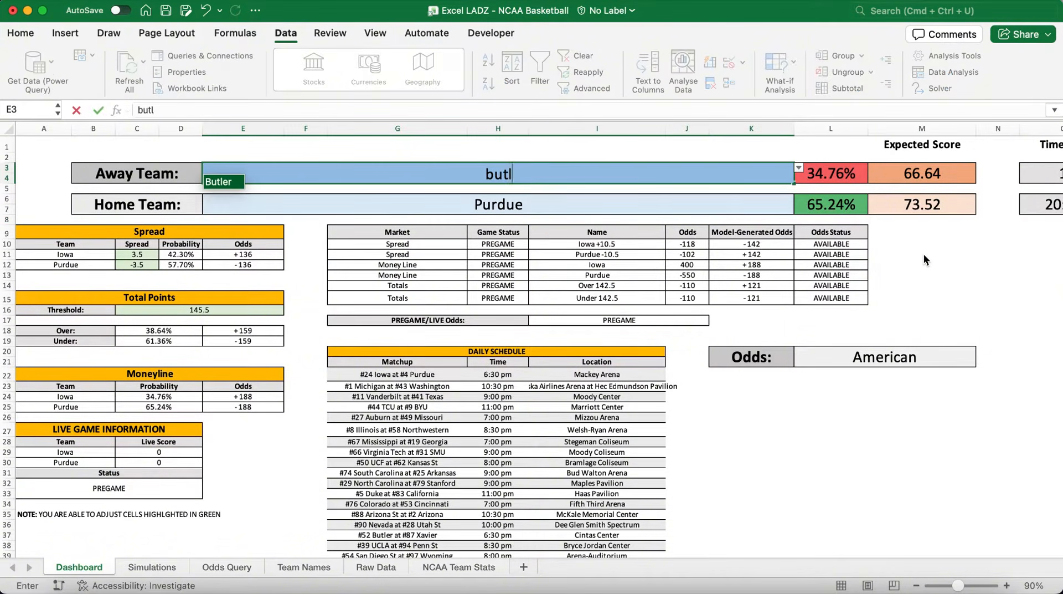
key("Return")
key("Return")
type("xav")
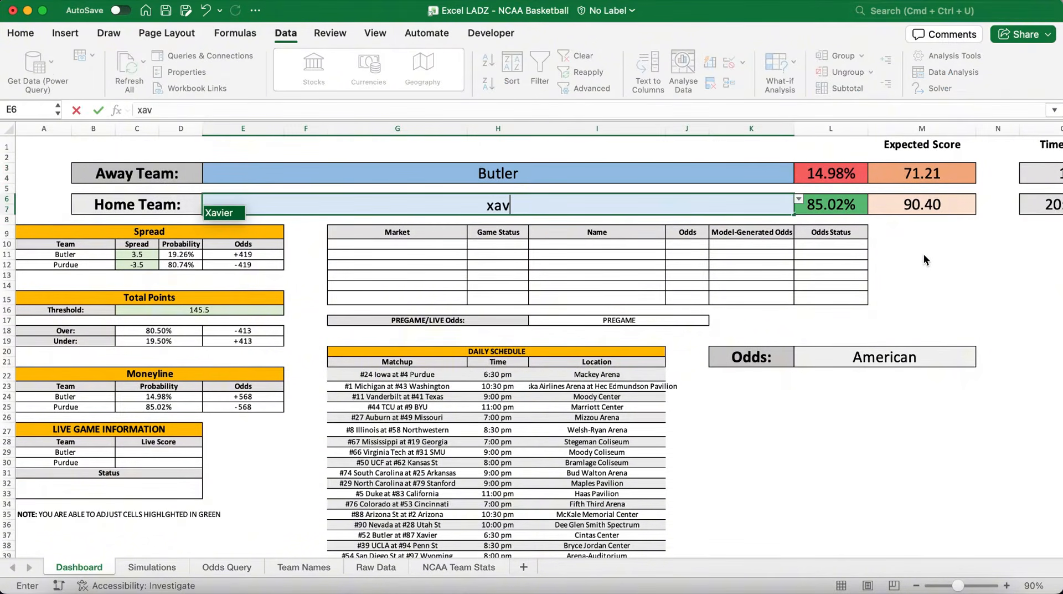
key("Return")
Change the dashboard matchup to Niagara as the away team and Canisius as the home team
left_click(741, 177)
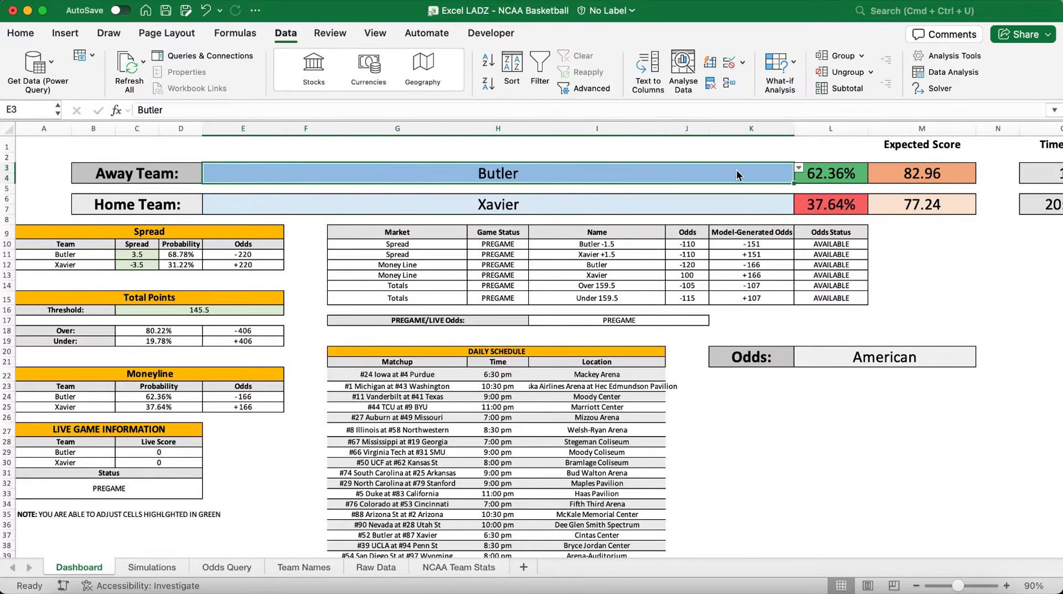
type("Ni")
key("Return")
key("Return")
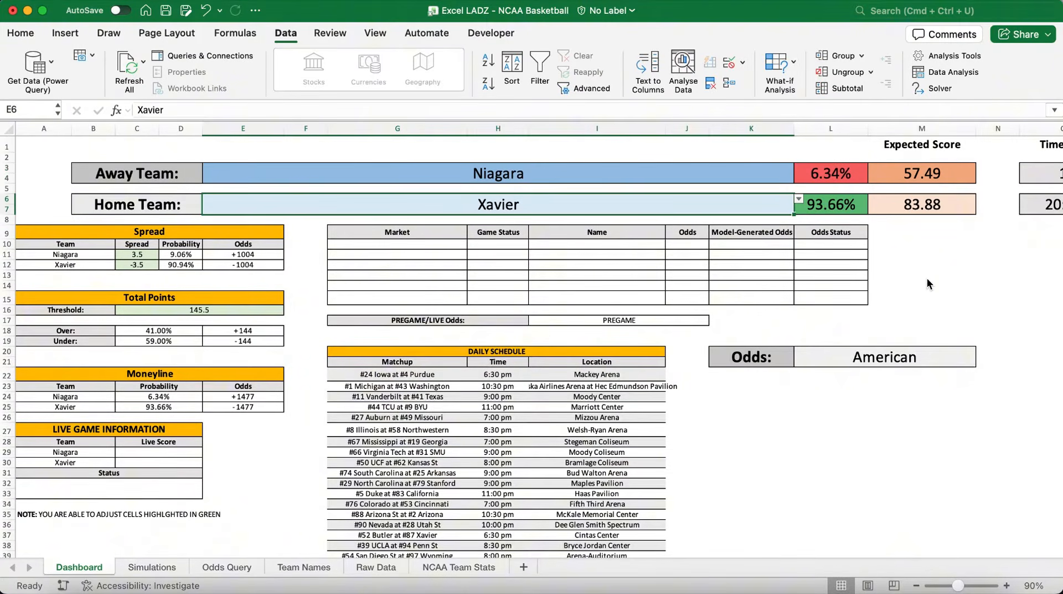
type("Can")
key("Return")
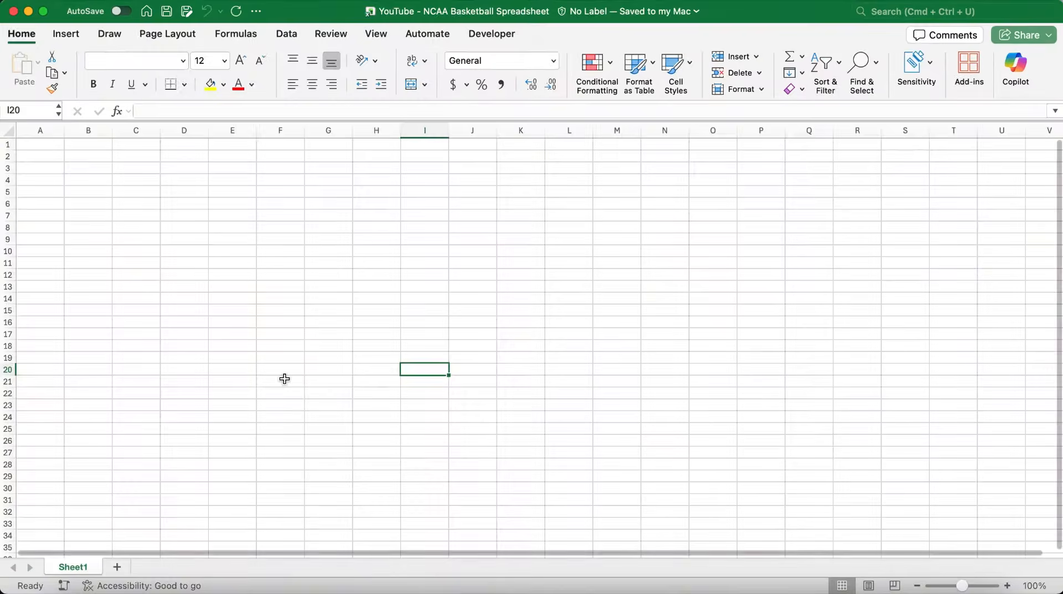
Rename Sheet1 of the blank NCAA Basketball workbook as Raw Data
double_click(87, 570)
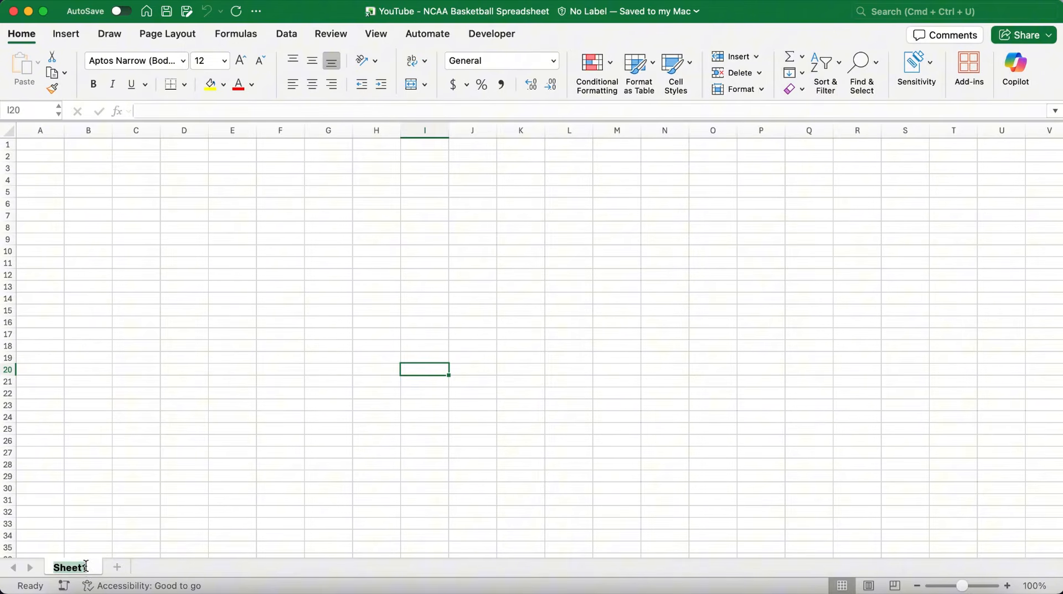
type("Raw Data")
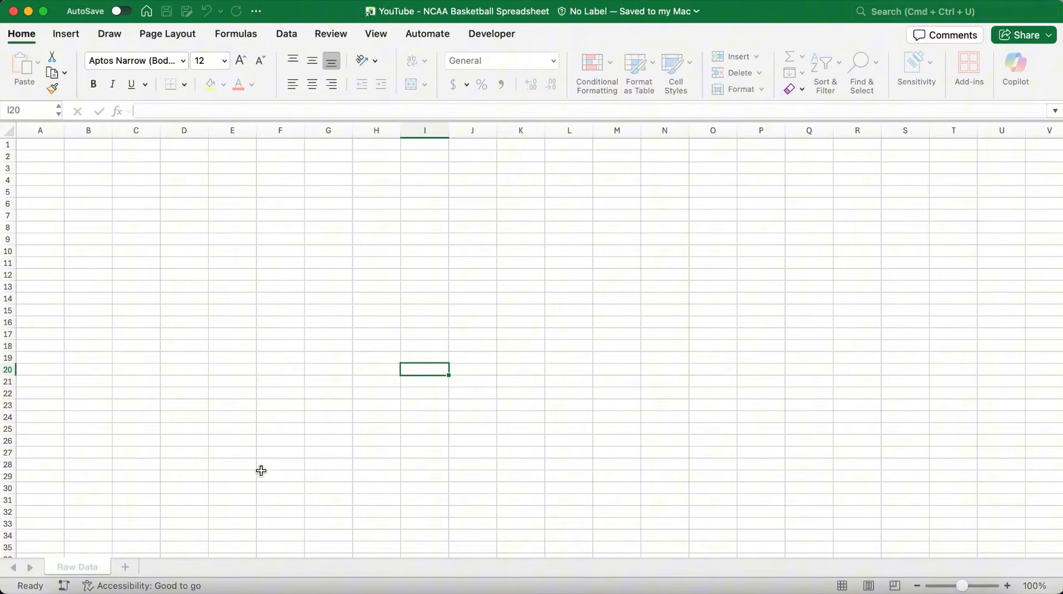
key("Return")
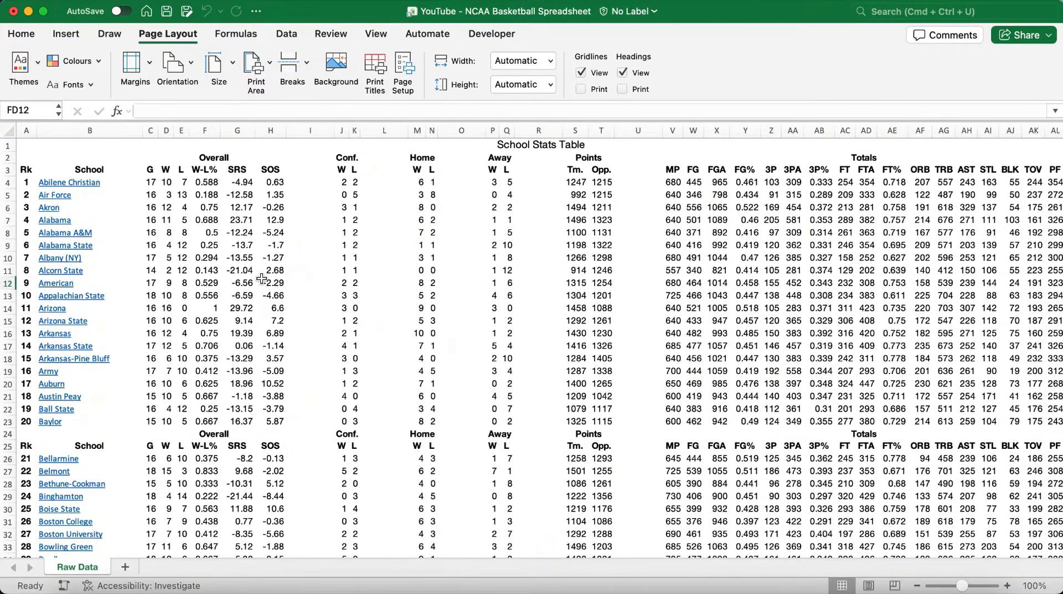
Examine the first School Stats Table on the Raw Data sheet, including its games, wins, losses and Totals headings
left_click(527, 145)
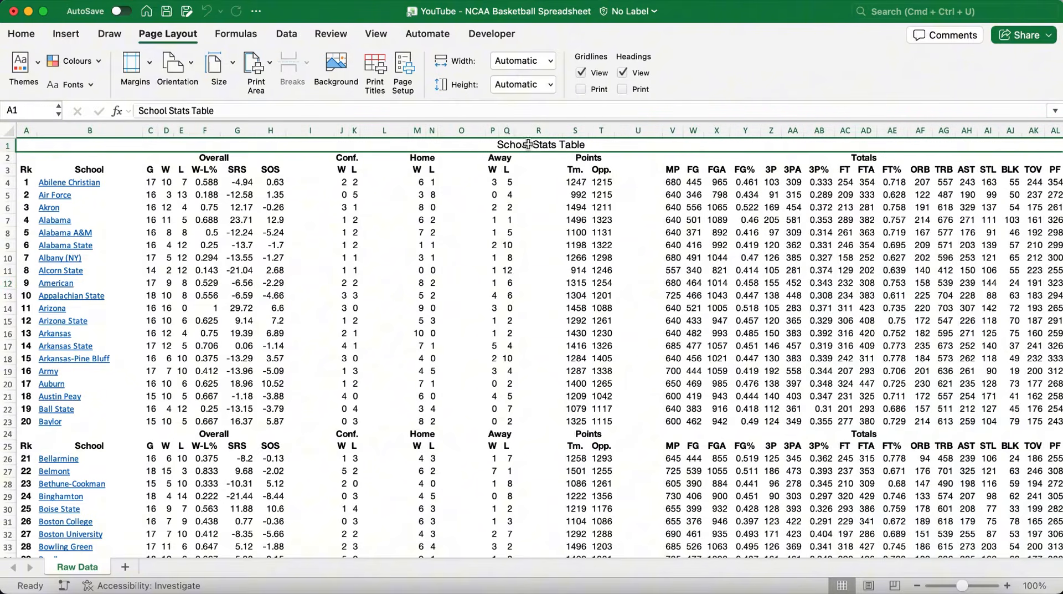
left_click(155, 171)
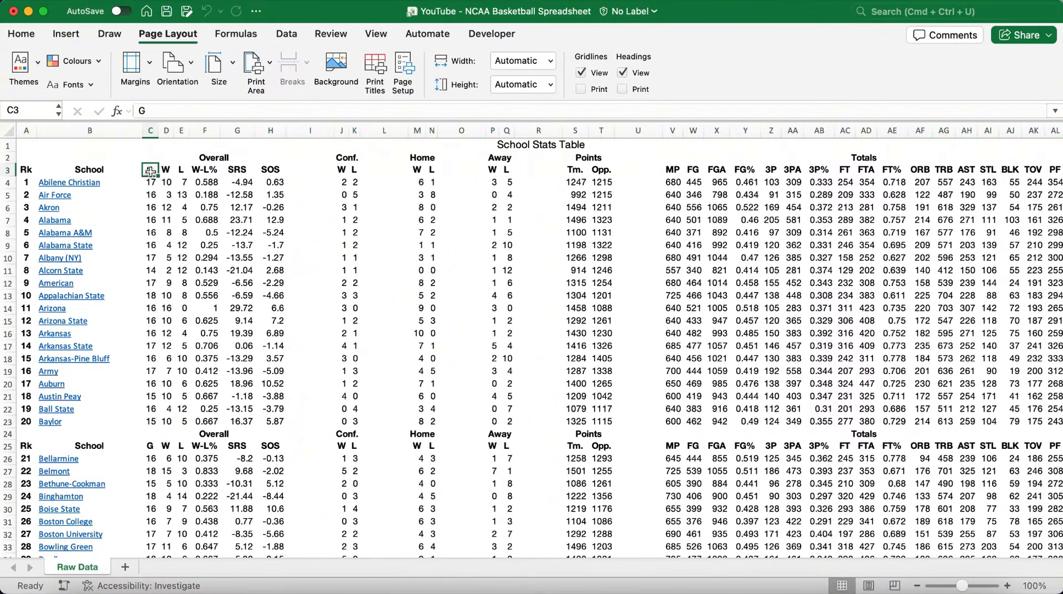
key("Right")
key("Right")
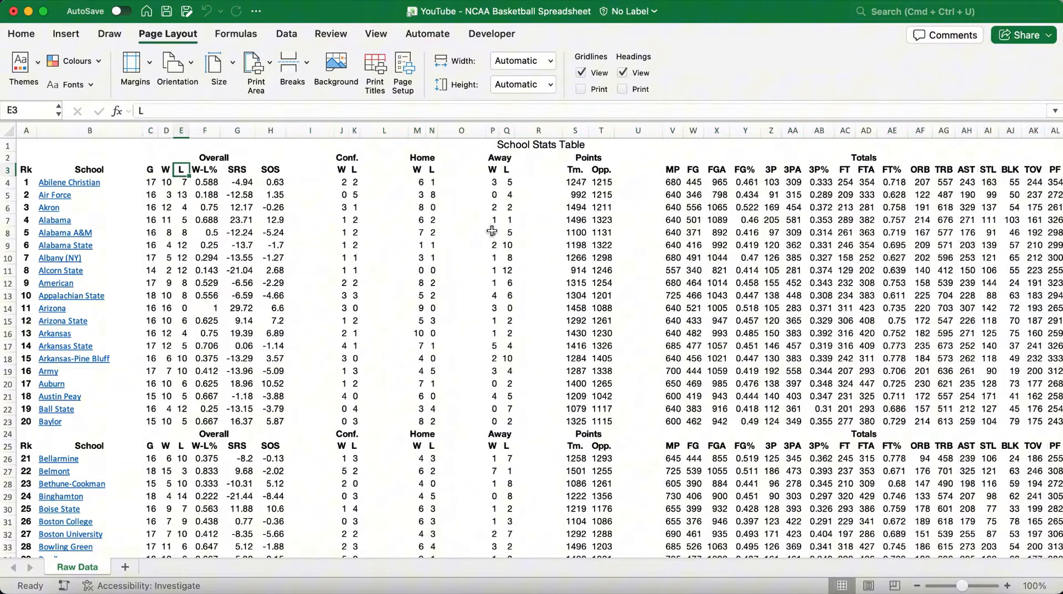
left_click(863, 159)
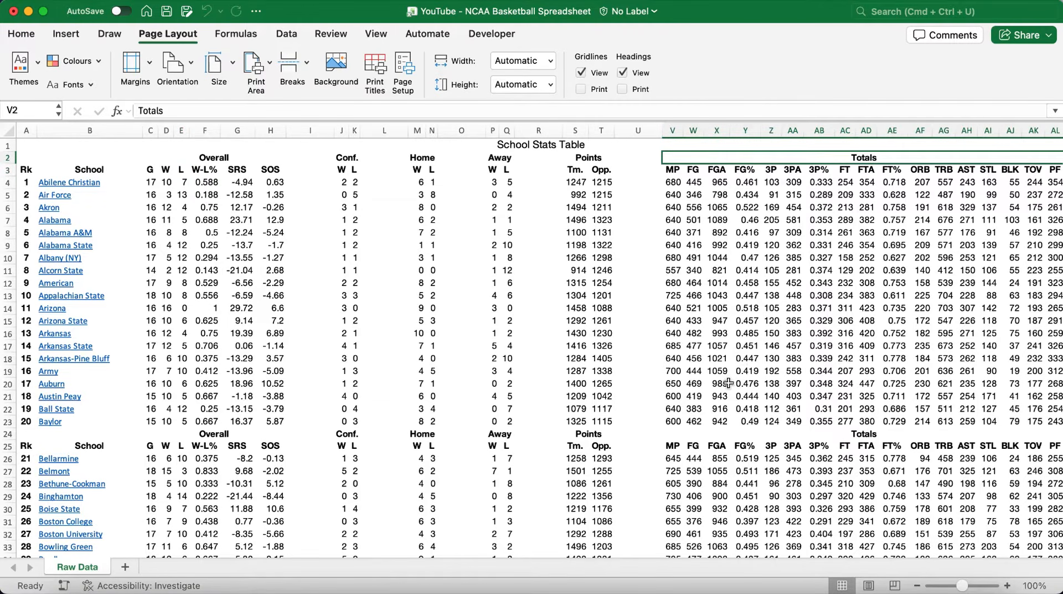
scroll(487, 335, "down", 20)
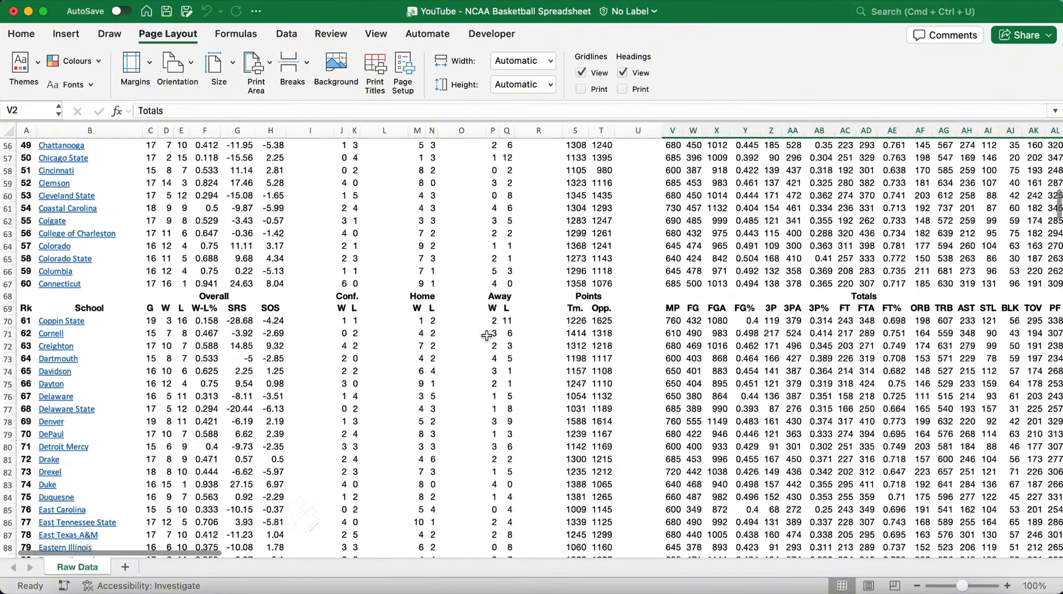
scroll(486, 336, "up", 20)
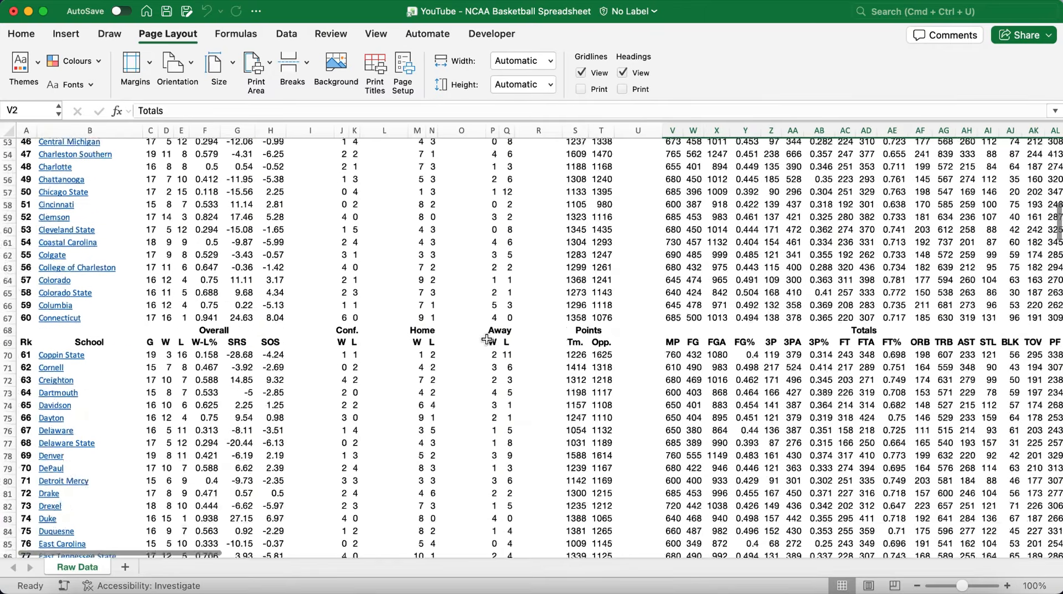
Examine the second School Stats Table starting in column AO, including its title and games-played column
scroll(487, 338, "right", 15)
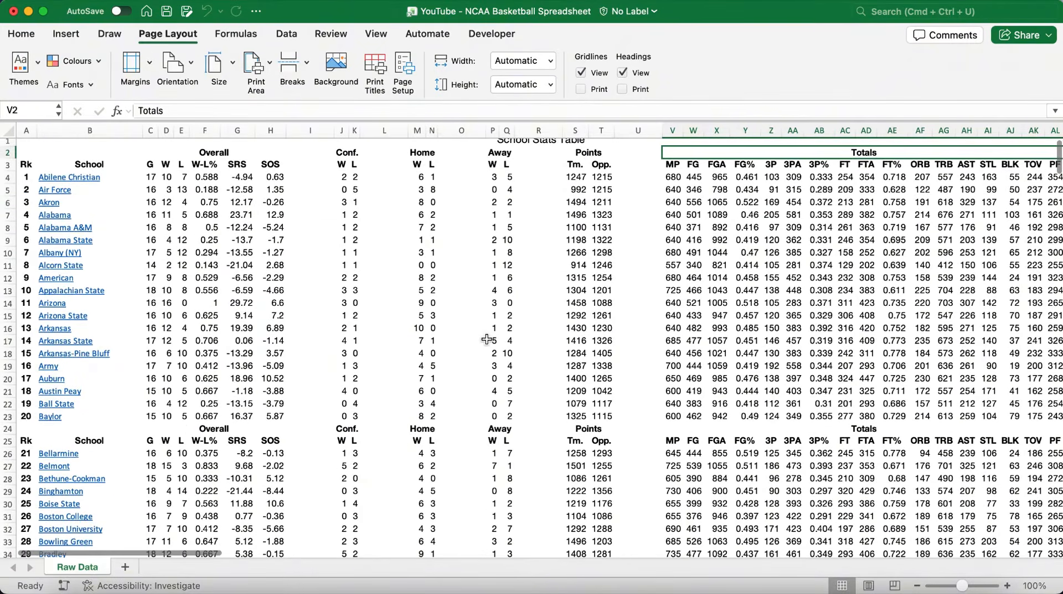
scroll(487, 338, "right", 15)
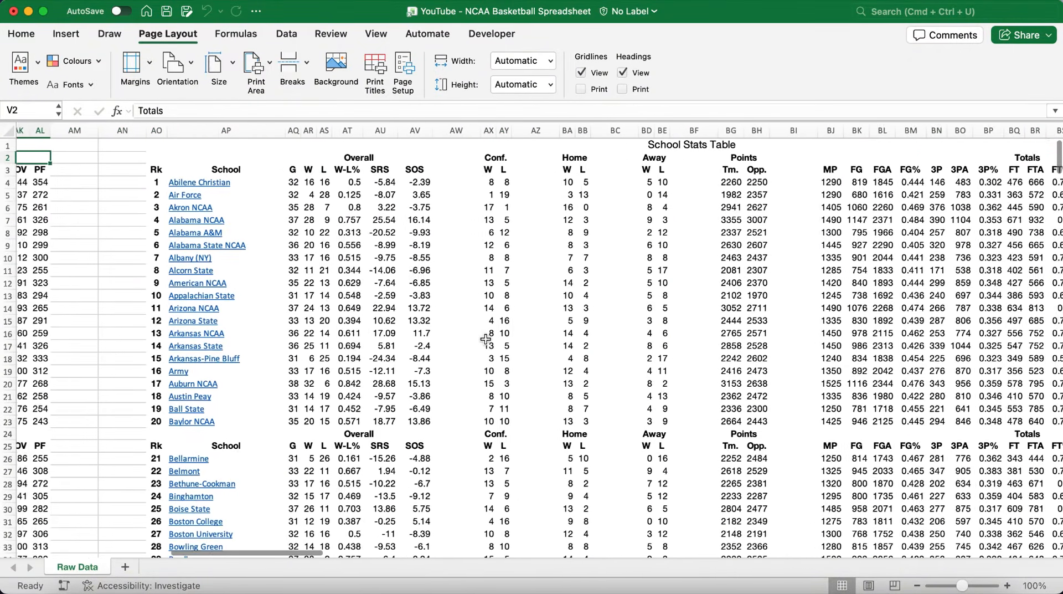
left_click(120, 132)
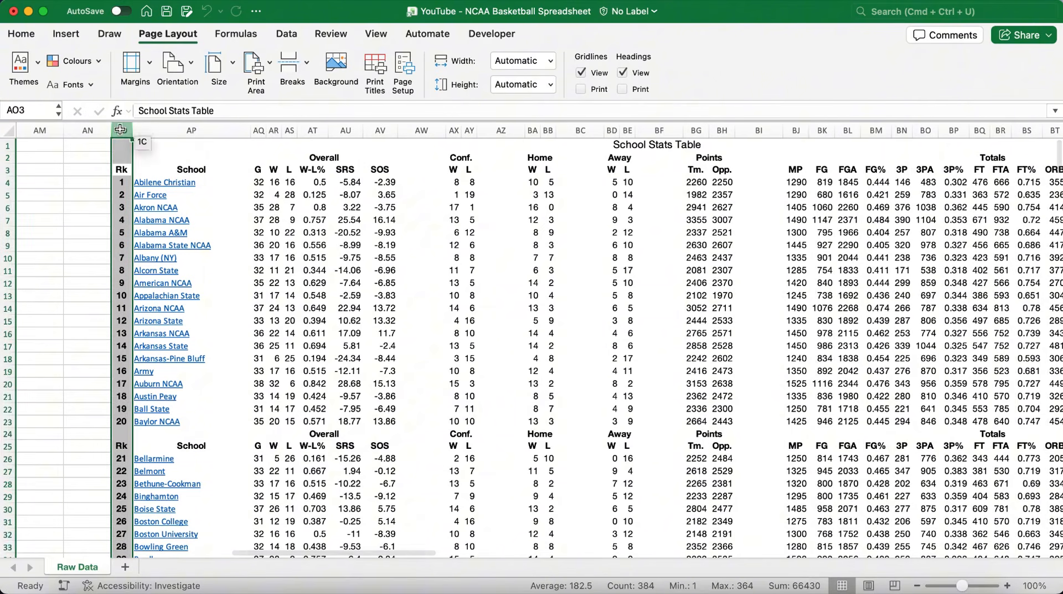
left_click(646, 147)
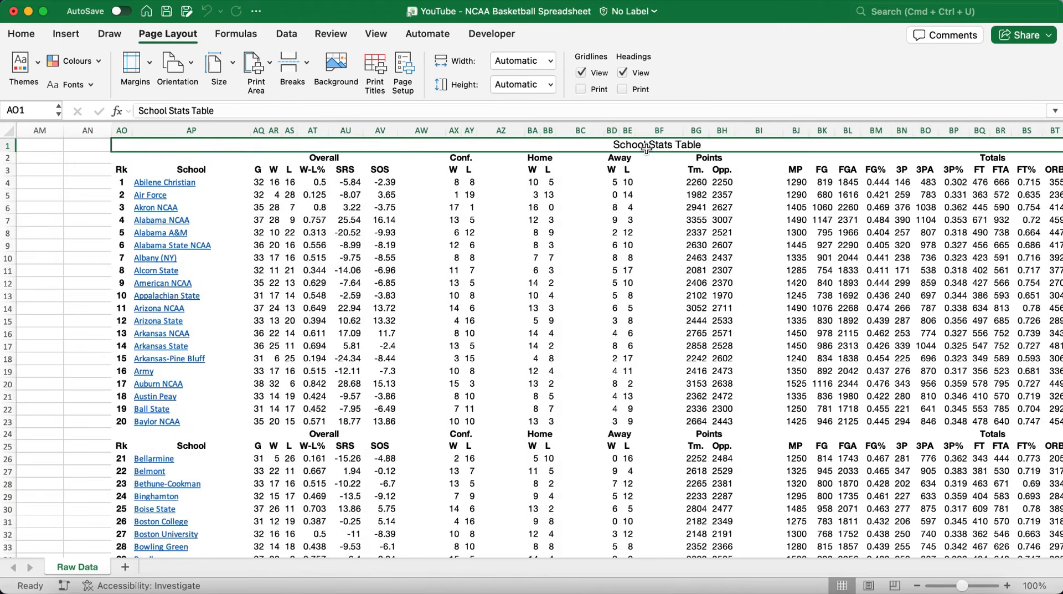
left_click(261, 174)
left_click(259, 182)
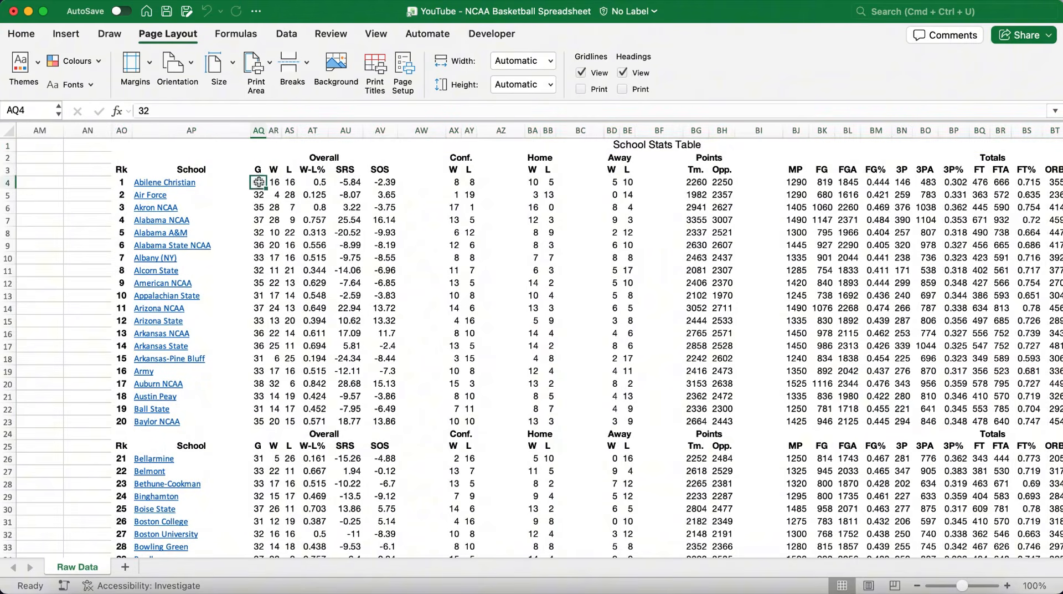
Examine the two Opponent Stats Tables starting in columns CC and DQ, checking their titles and starting columns
scroll(693, 253, "right", 20)
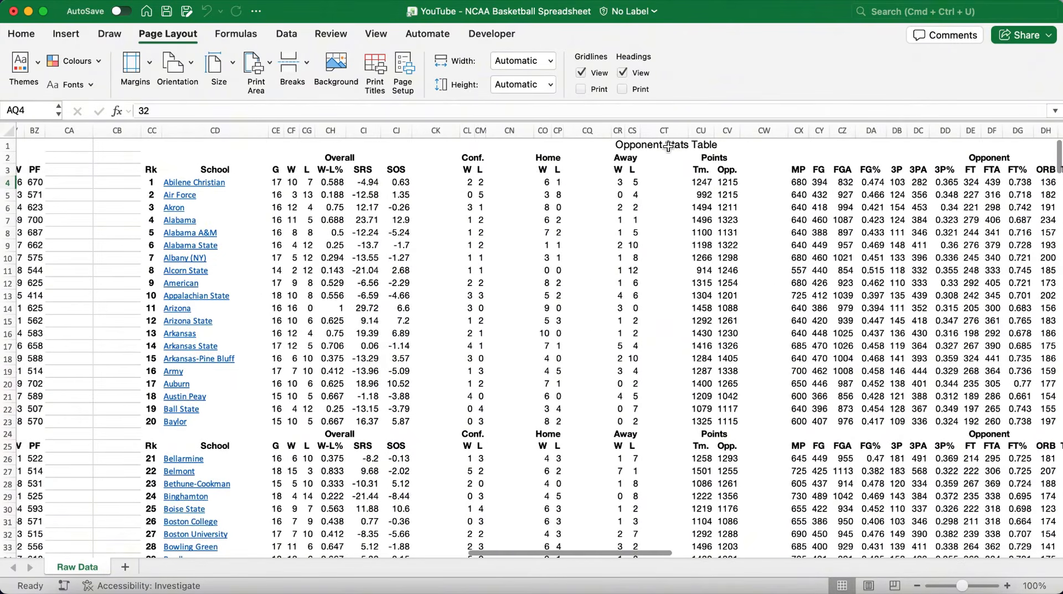
left_click(668, 146)
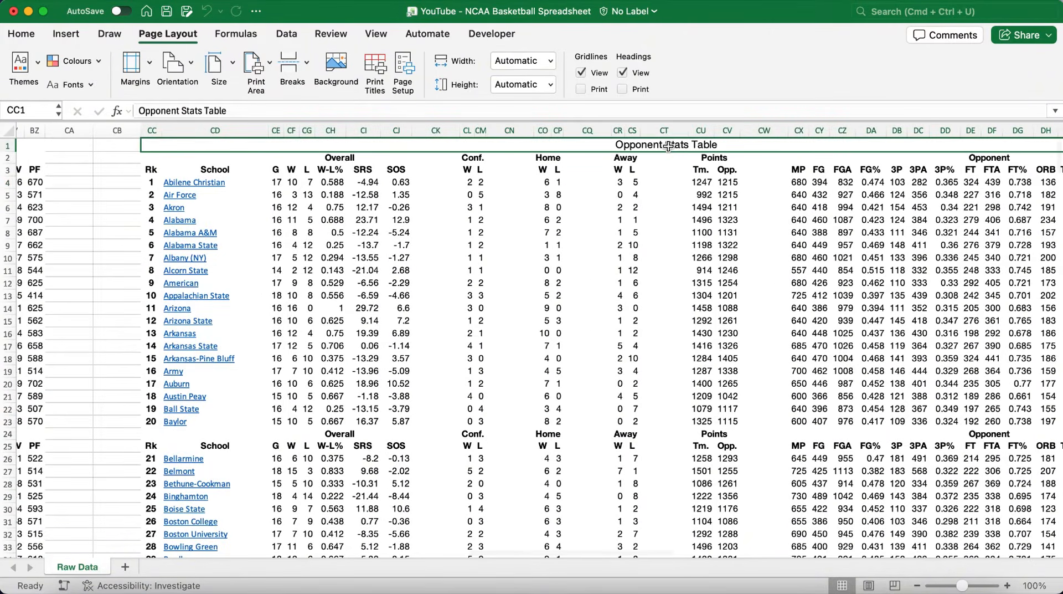
left_click(277, 129)
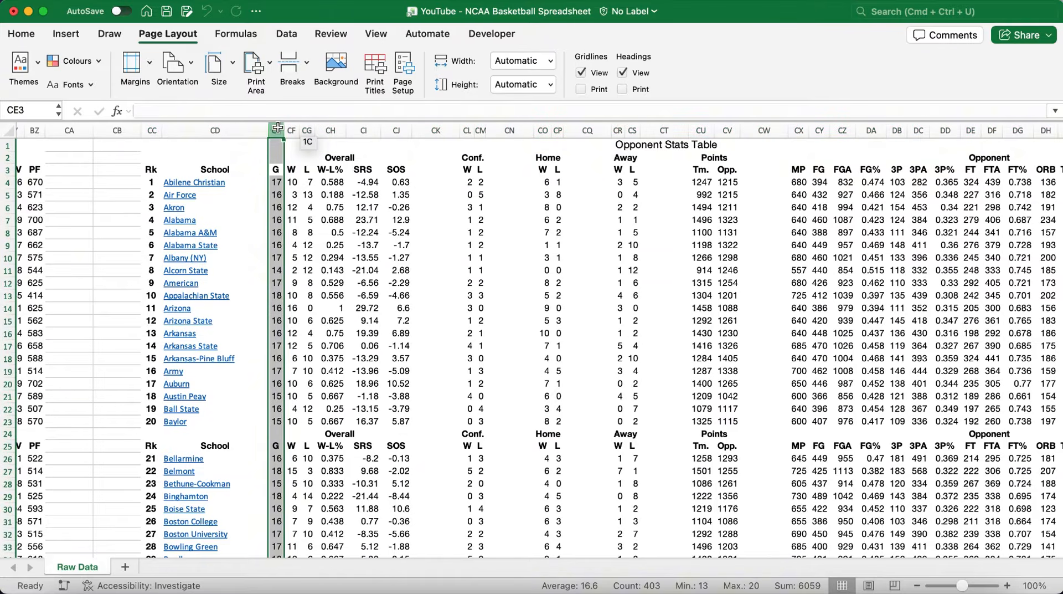
left_click(153, 131)
scroll(828, 339, "right", 15)
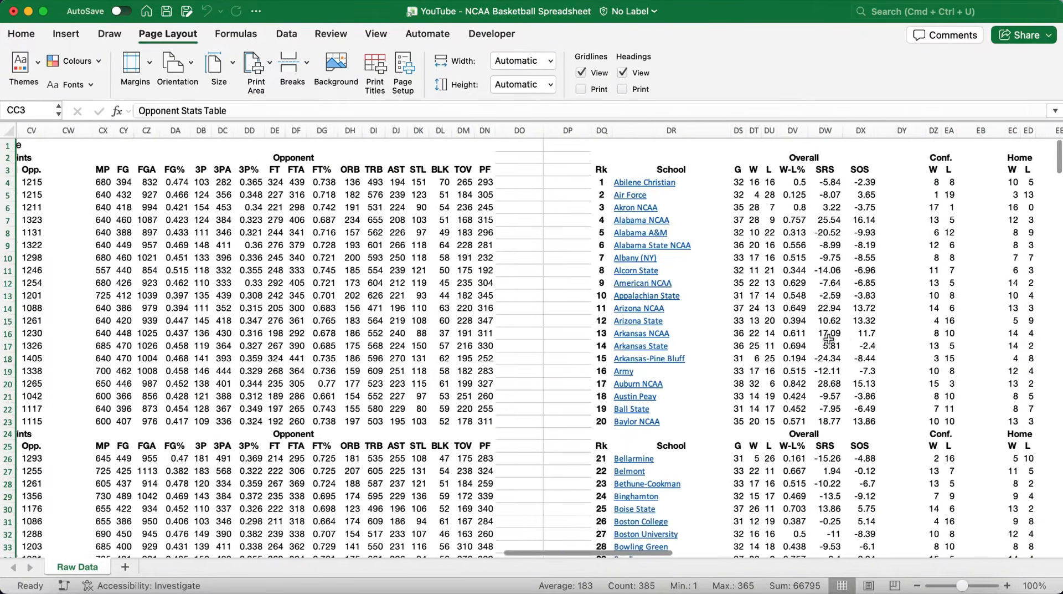
left_click(636, 145)
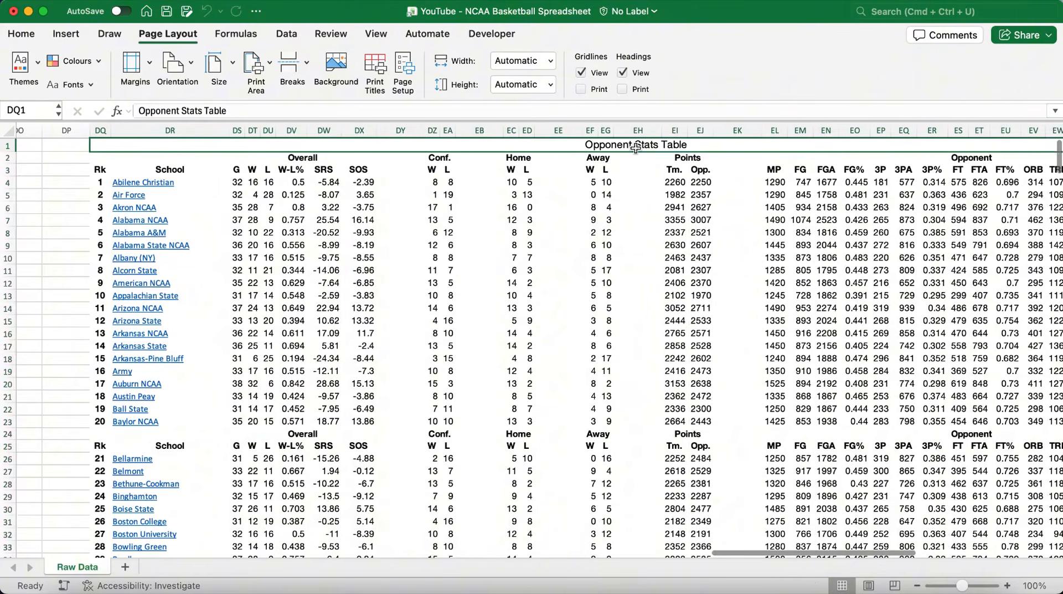
left_click(100, 130)
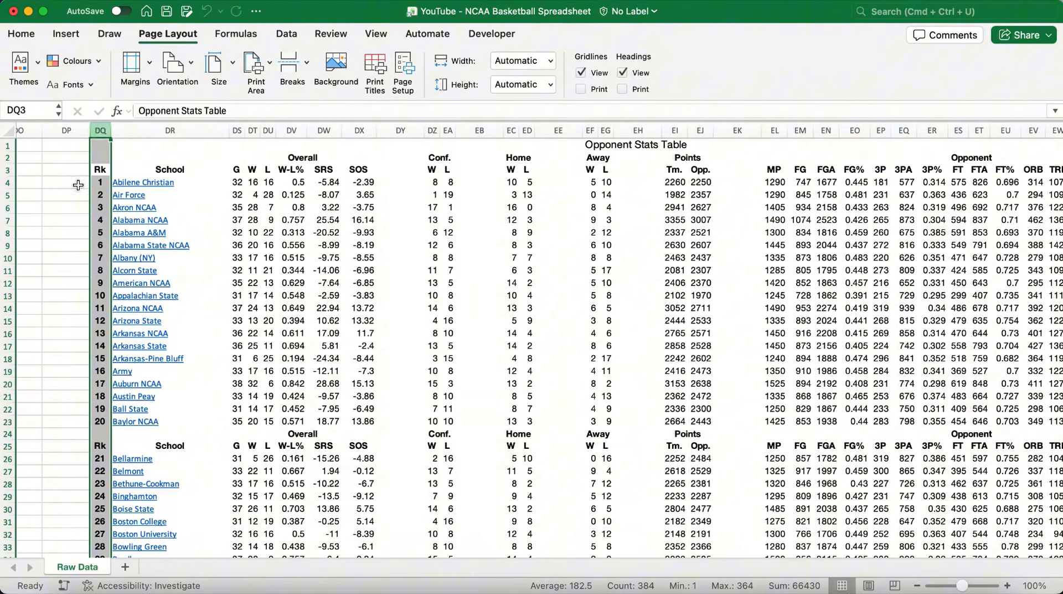
Examine the game schedule in columns FE to FI, going through its Rank, Matchup, Time and Location columns
scroll(646, 271, "right", 15)
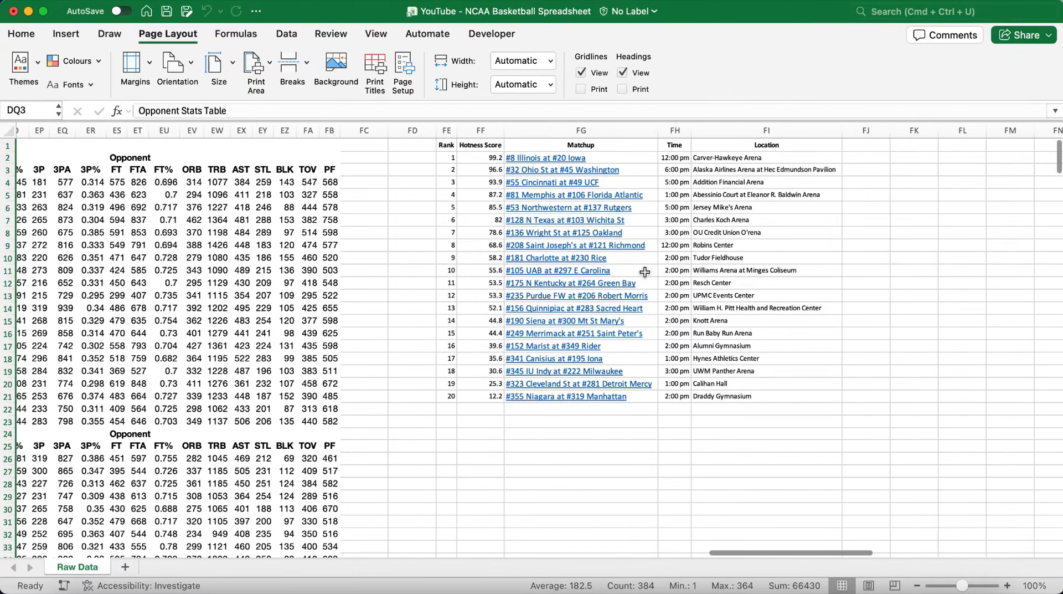
scroll(645, 271, "right", 2)
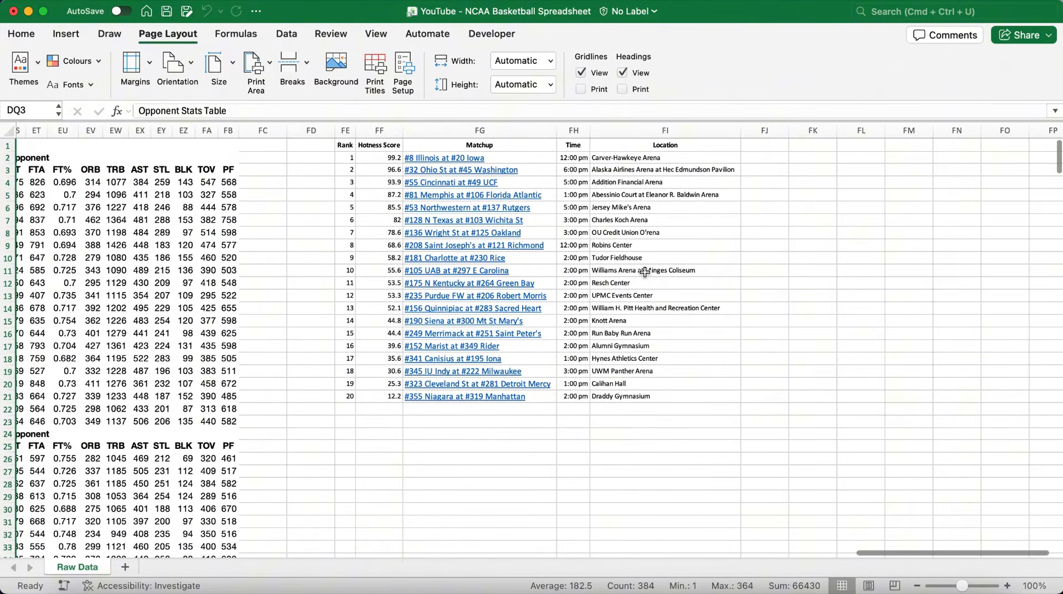
left_click(345, 129)
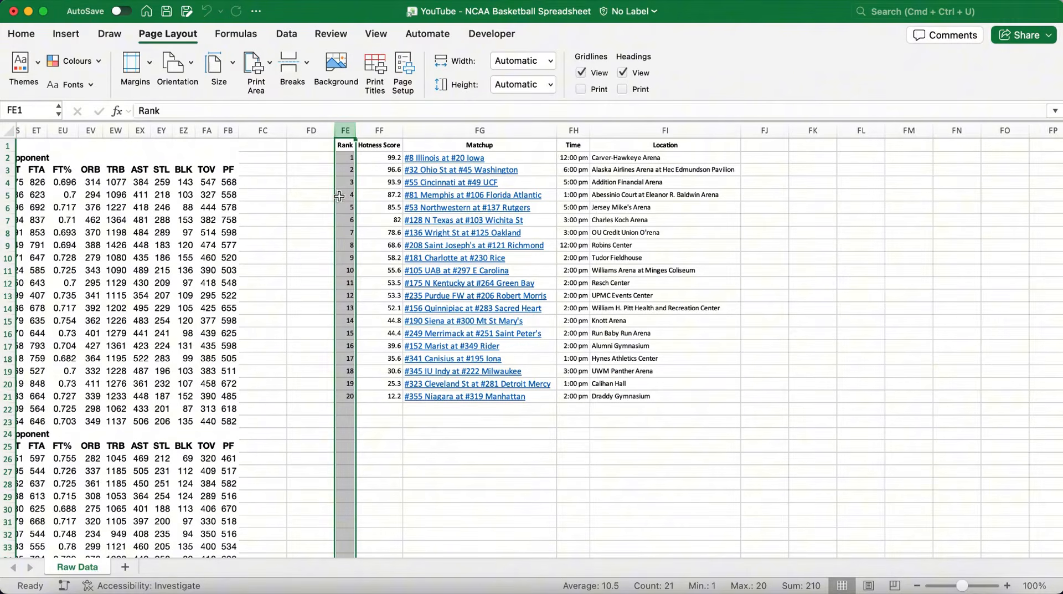
left_click(491, 131)
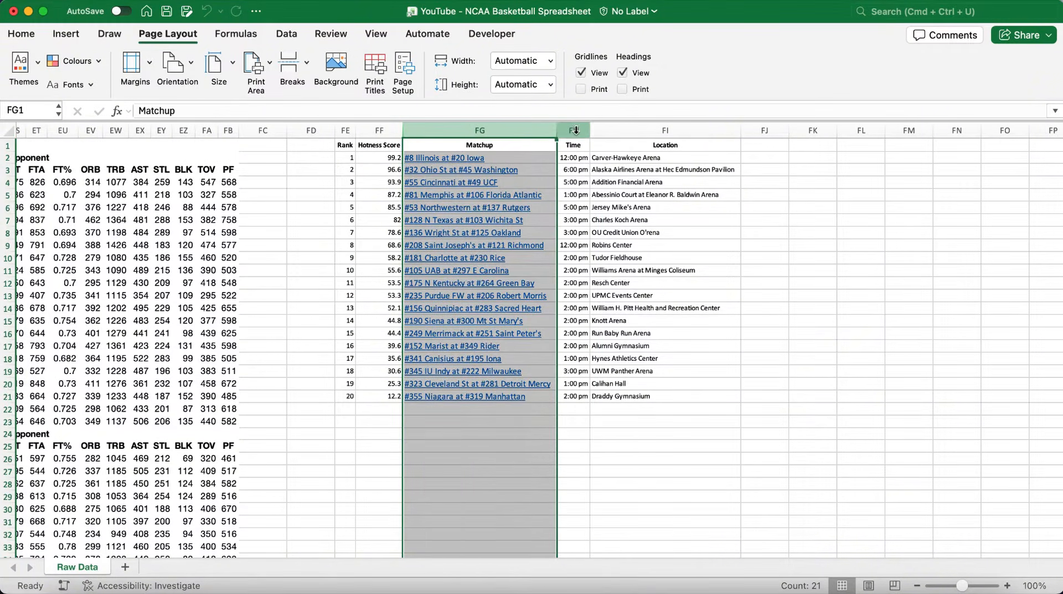
left_click(574, 131)
left_click(687, 131)
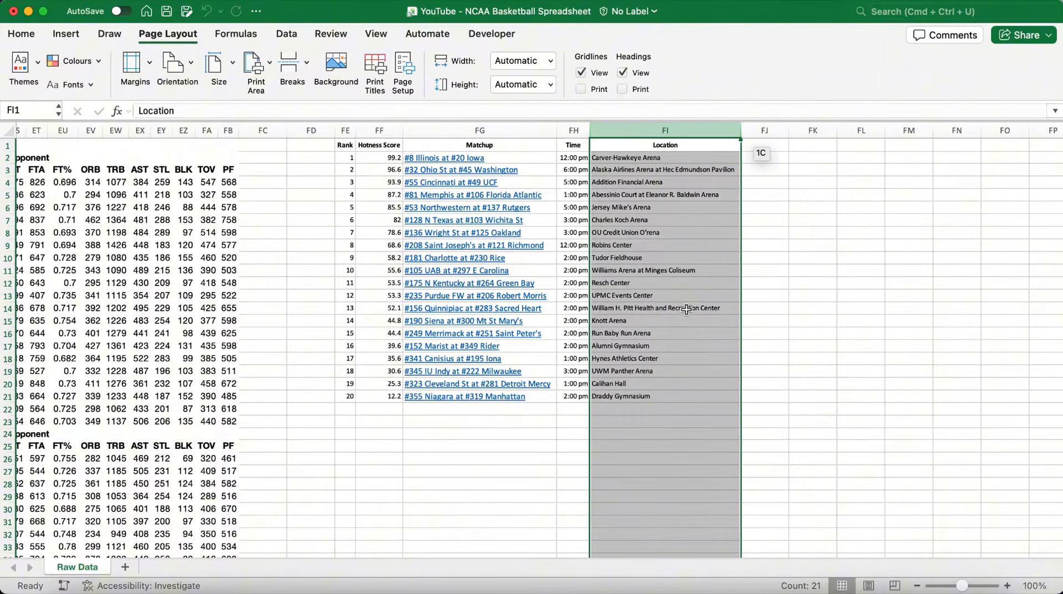
left_click(771, 298)
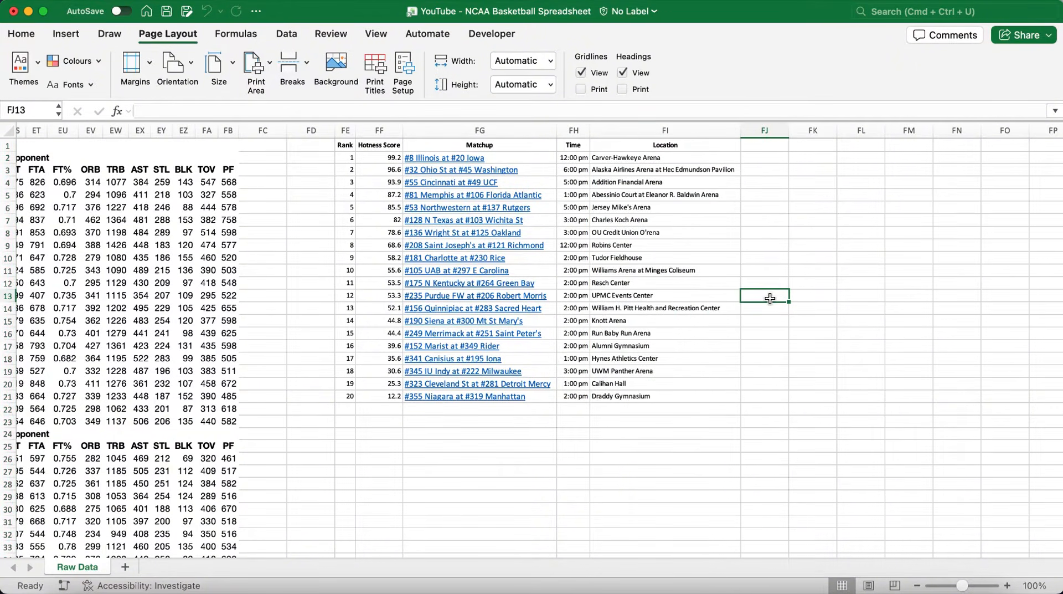
Add a new worksheet and name it NCAA Team Stats
scroll(771, 298, "left", 15)
scroll(770, 298, "left", 15)
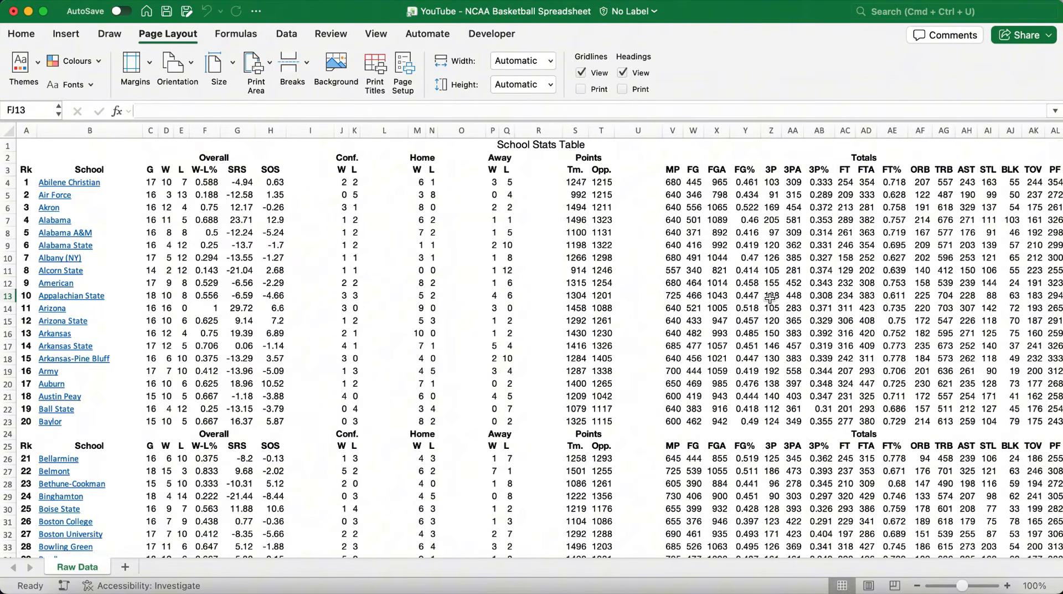
left_click(125, 566)
double_click(149, 562)
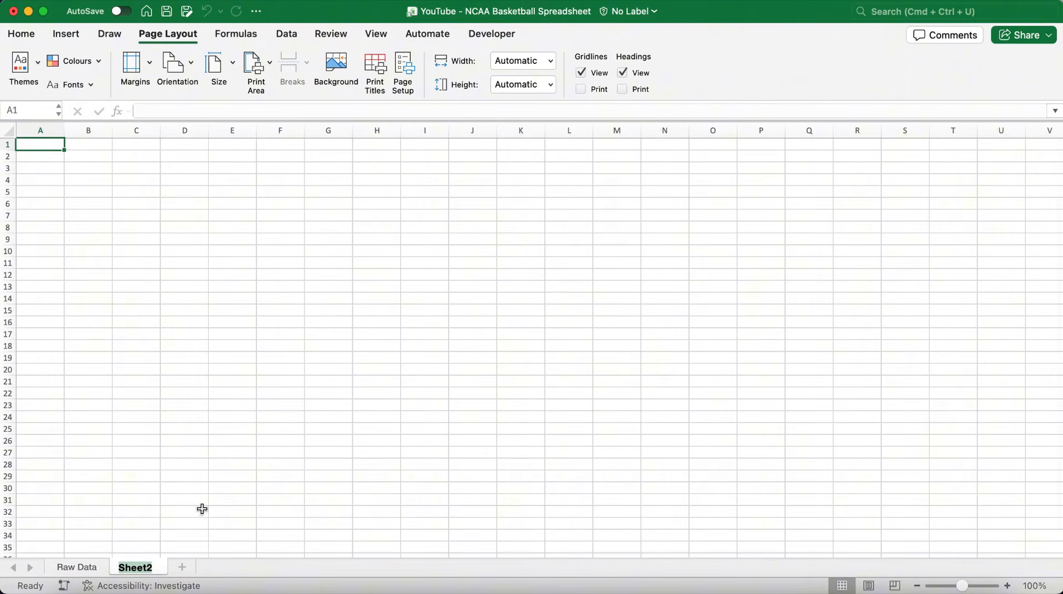
type("NCAA Team Stat")
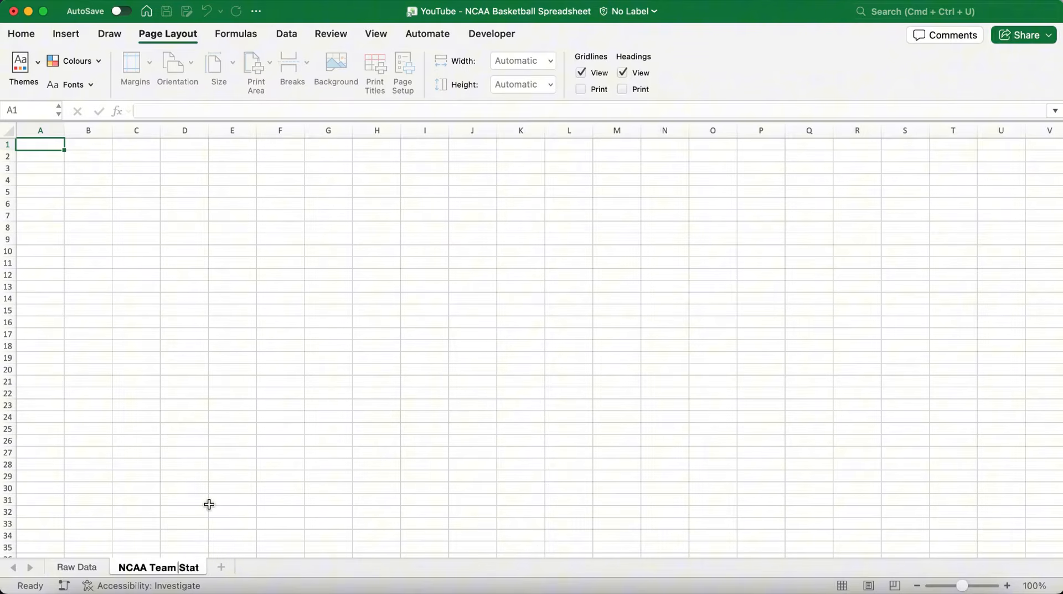
type("s")
key("Return")
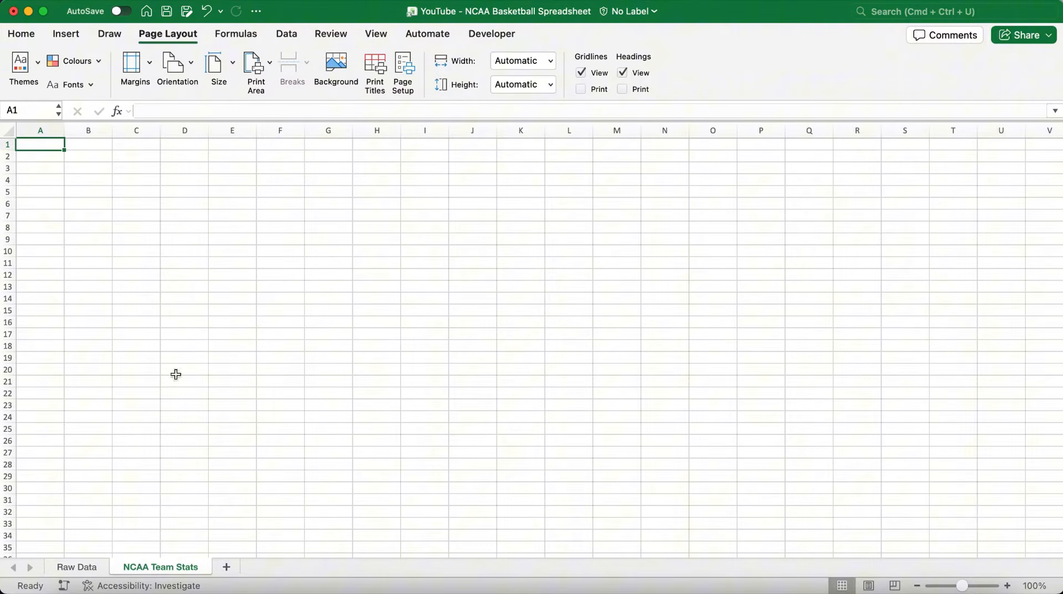
Centre all cells of the NCAA Team Stats sheet both vertically and horizontally
left_click(22, 35)
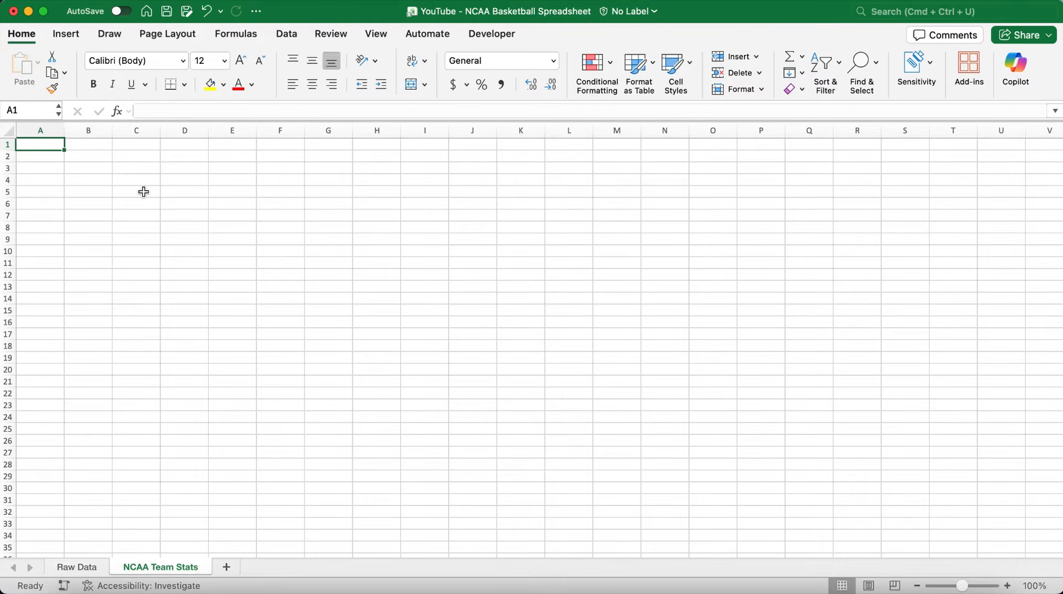
left_click(51, 158)
key("super+a")
left_click(312, 61)
left_click(312, 85)
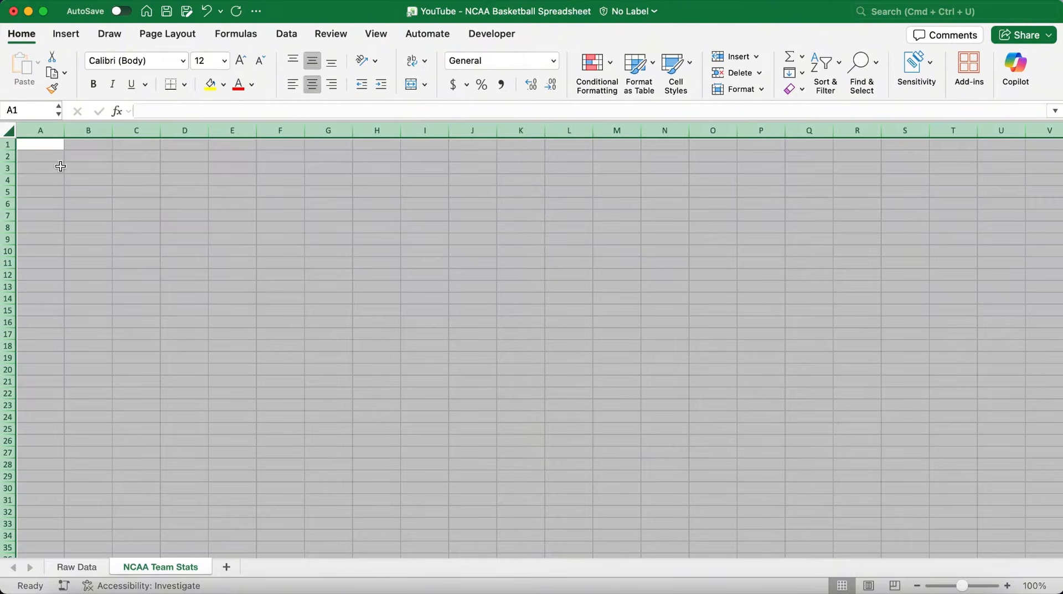
Enter the headers Schools, 2P For, 3P For and FT For in cells A2 to D2
left_click(53, 158)
type("Schools")
key("Tab")
type("2P For")
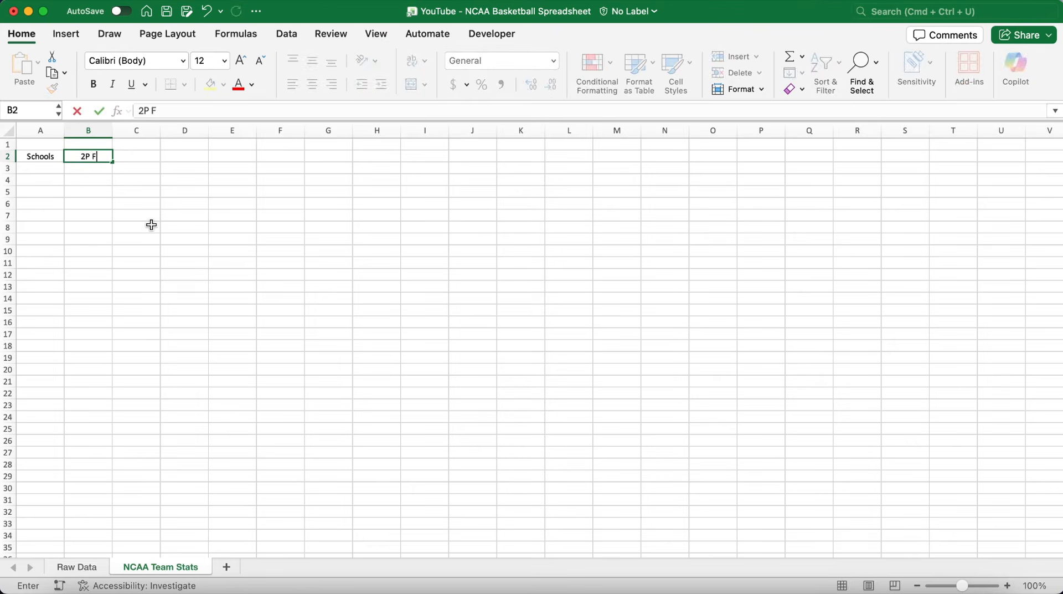
key("Tab")
type("3P For")
key("Tab")
type("FT For")
key("Tab")
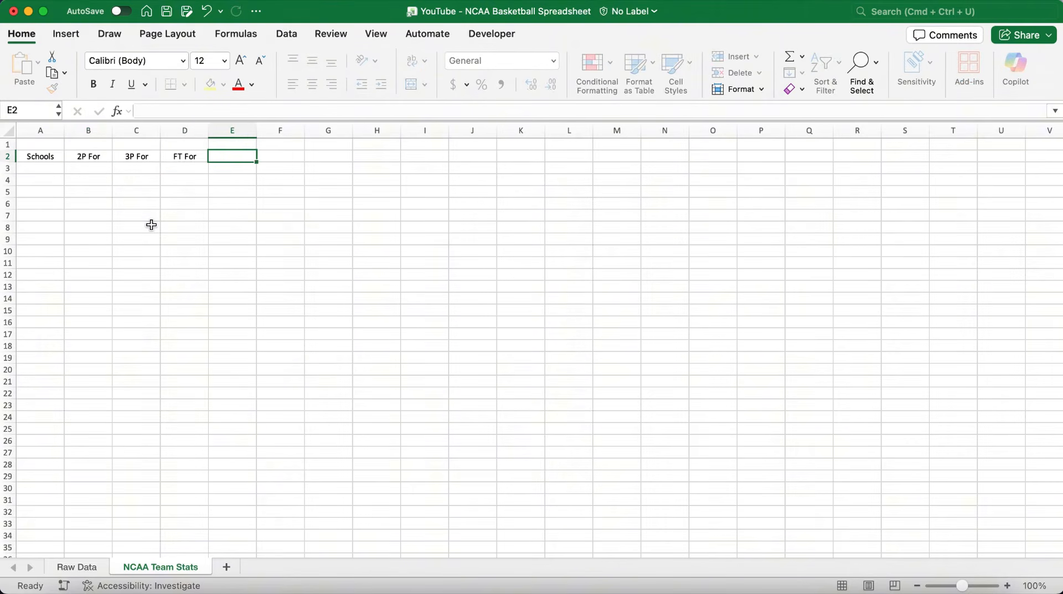
Enter the headers 2P Against, 3P Against, FT Against, SOS and Games in cells E2 to I2
type("2P Against")
key("Tab")
type("3P Against")
key("Tab")
type("FT Against")
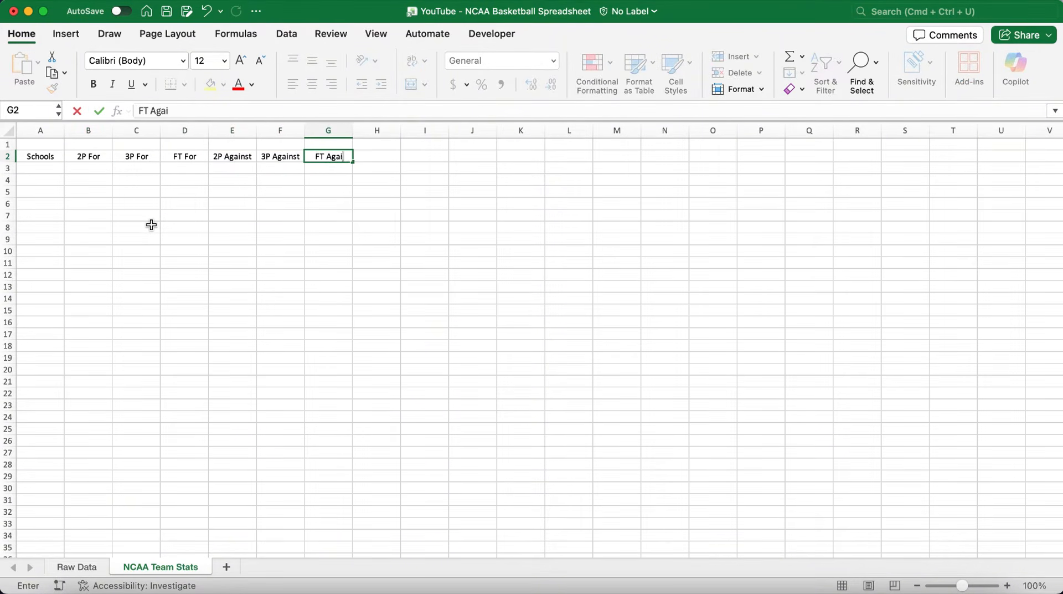
key("Tab")
type("SOS")
key("Tab")
type("Games")
key("Return")
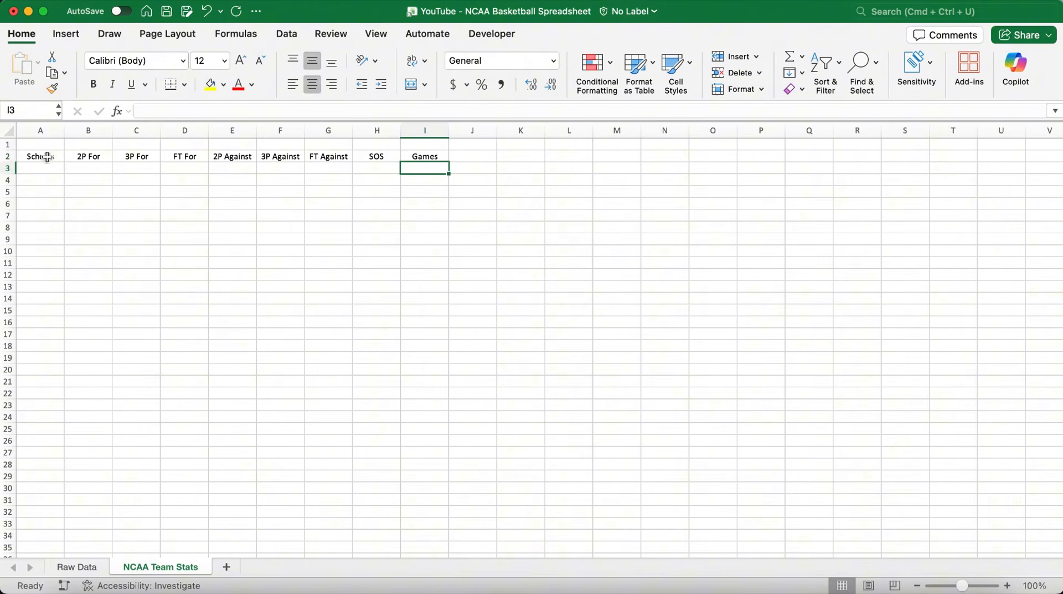
Merge and centre B1:I1 above the stat headers and title it 2024-25
left_click_drag(83, 144, 416, 143)
left_click(411, 84)
type("2024-25")
key("Return")
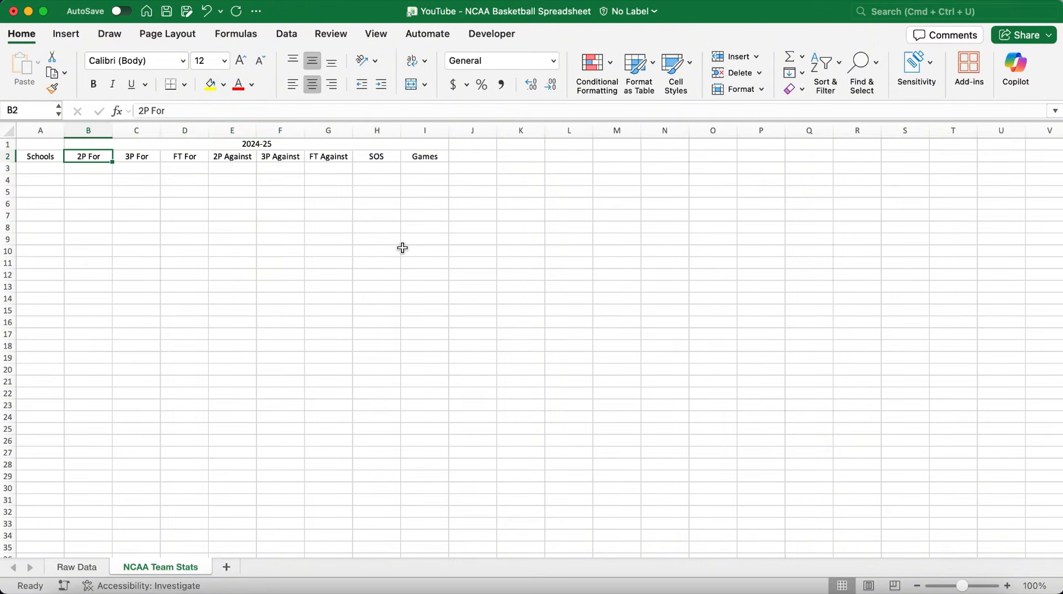
Copy the 2024-25 header block B1:I2 to J1 and retitle the copy 2025-26
left_click_drag(89, 144, 425, 157)
key("super+c")
left_click(465, 144)
key("super+v")
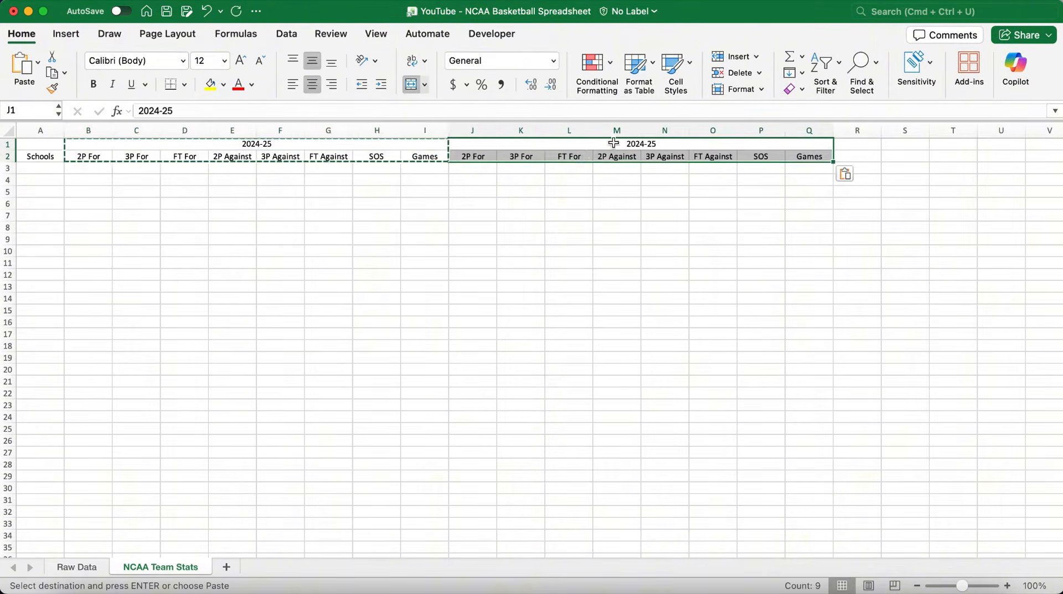
type("2025-26")
key("Return")
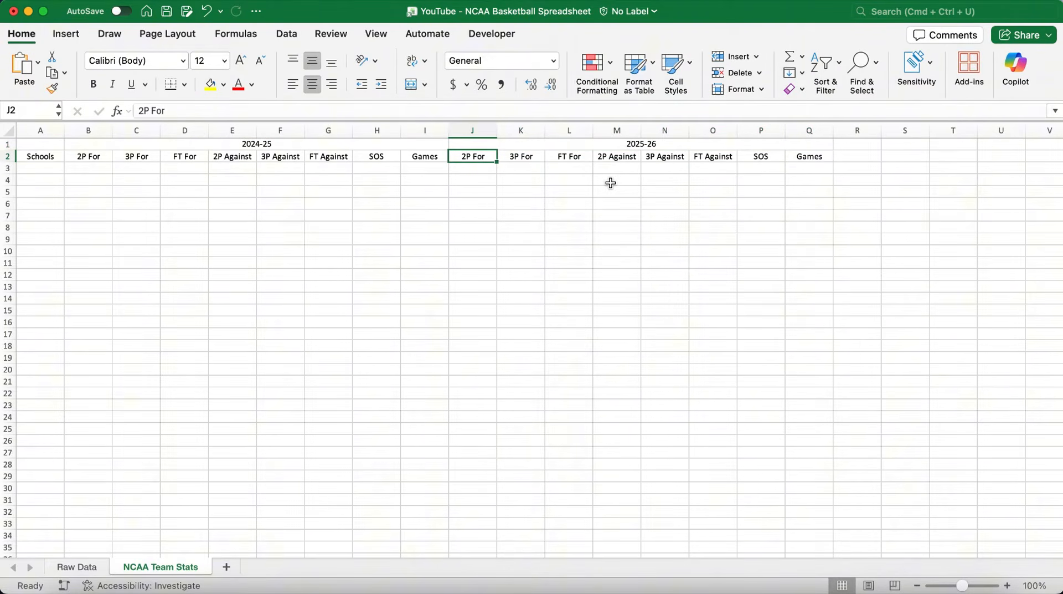
Copy the six For and Against headers in J2:O2 to R2:W2
scroll(611, 182, "right", 8)
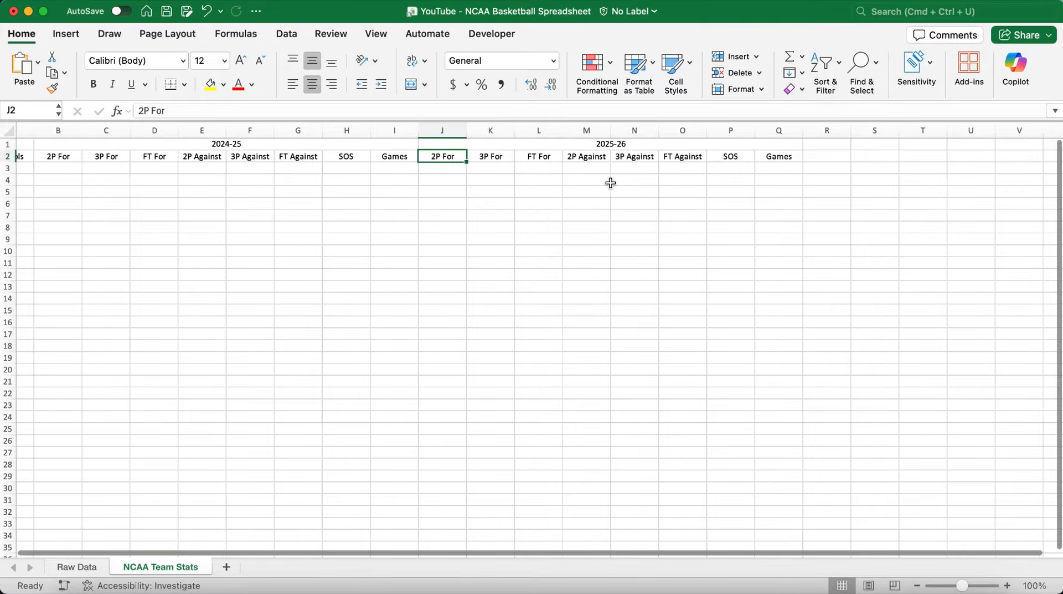
key("shift+Right")
key("shift+Right")
key("shift+Right")
key("shift+Right")
key("shift+Right")
key("super+c")
left_click(446, 156)
key("super+v")
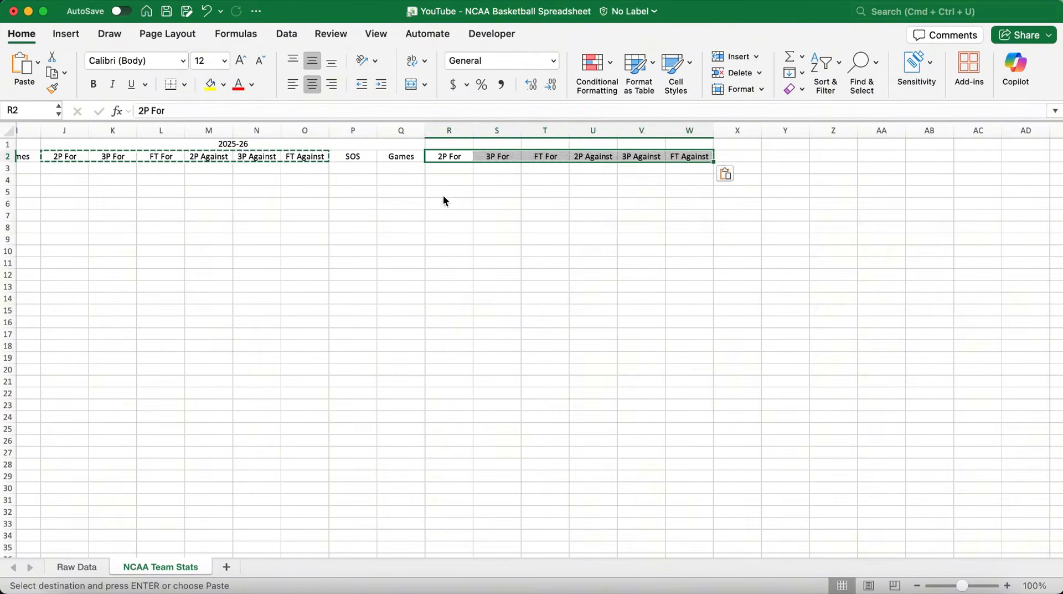
Add a Games header in X2, then merge and centre R1:X1 with the title 2024-25
left_click(737, 156)
type("Games")
left_click_drag(449, 144, 739, 144)
left_click(411, 86)
type("2024-25")
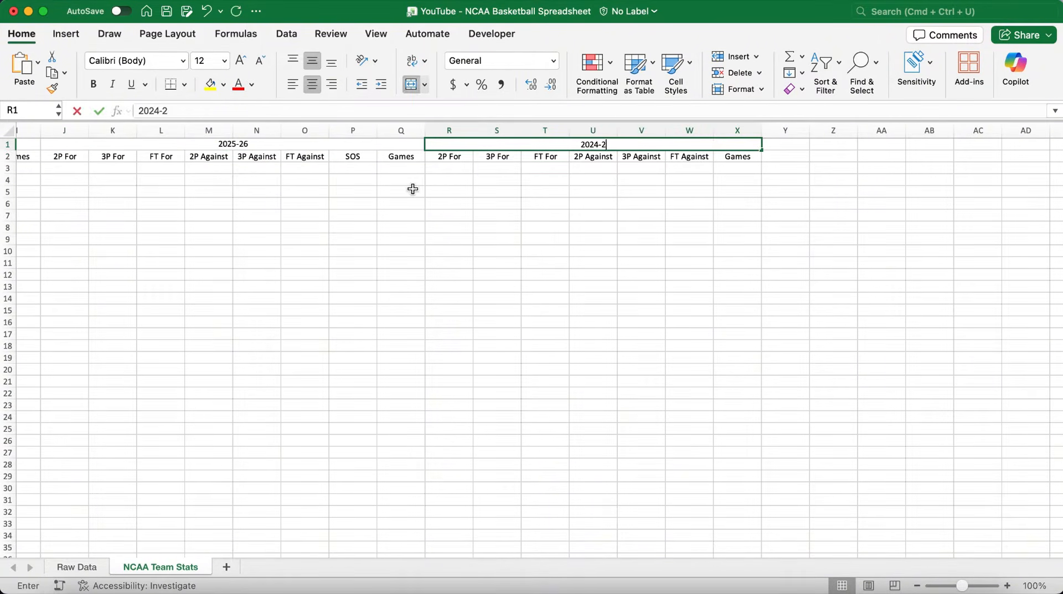
key("Return")
Copy the second 2024-25 header block R1:X2 to Y1 and retitle the copy 2025-26
left_click_drag(493, 144, 510, 153)
key("super+c")
scroll(541, 214, "right", 3)
left_click(639, 145)
key("super+v")
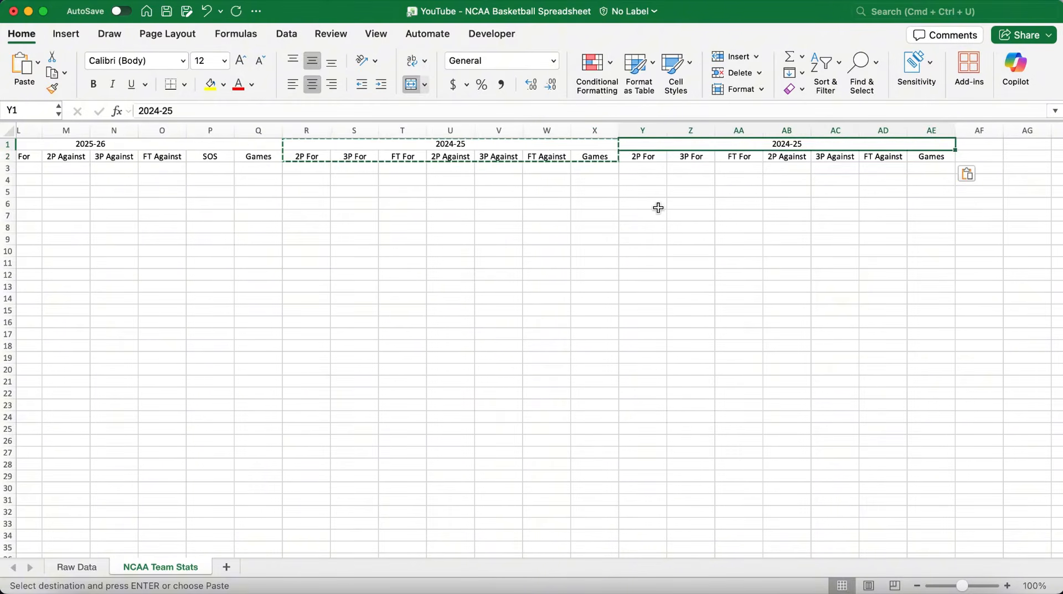
type("2025-26")
key("Return")
Enter the headers 2P ATT, 3P ATT and FT ATT in cells AF2 to AH2
scroll(792, 214, "right", 5)
scroll(792, 214, "left", 1)
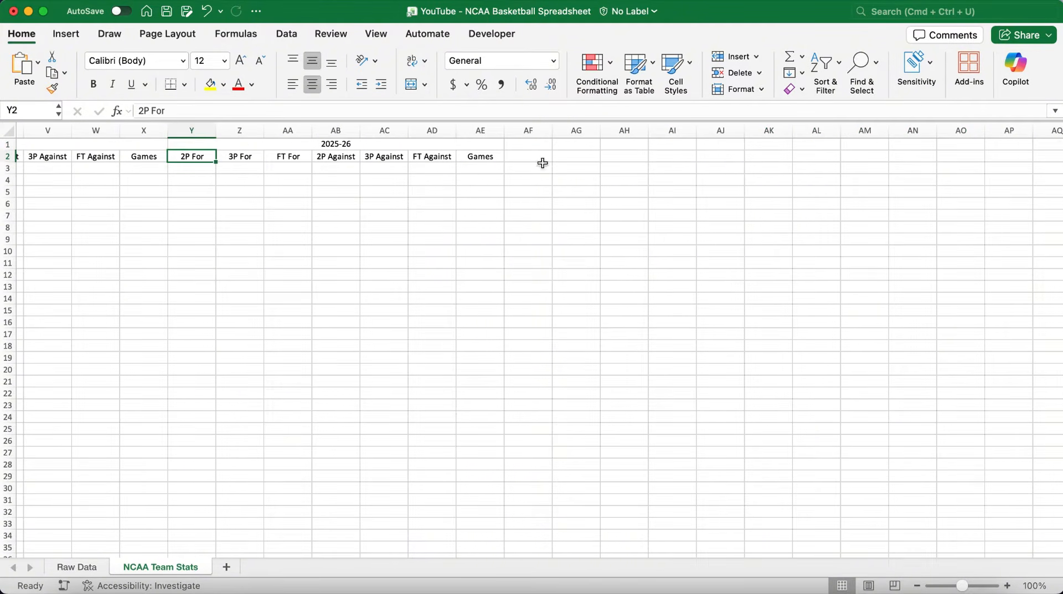
left_click(540, 158)
type("2P ATT")
key("Tab")
type("3P ATT")
key("Tab")
type("FT ATT")
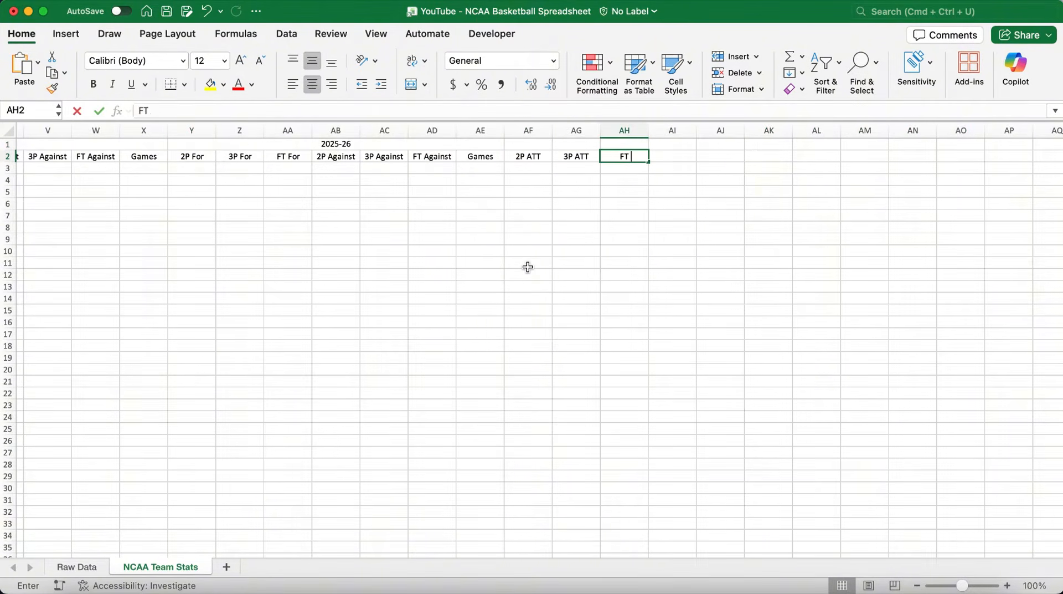
key("Tab")
Enter the headers 2P DEF, 3P DEF and FT DEF in cells AI2 to AK2
type("2P DEF")
key("Tab")
type("3P DEF")
key("Tab")
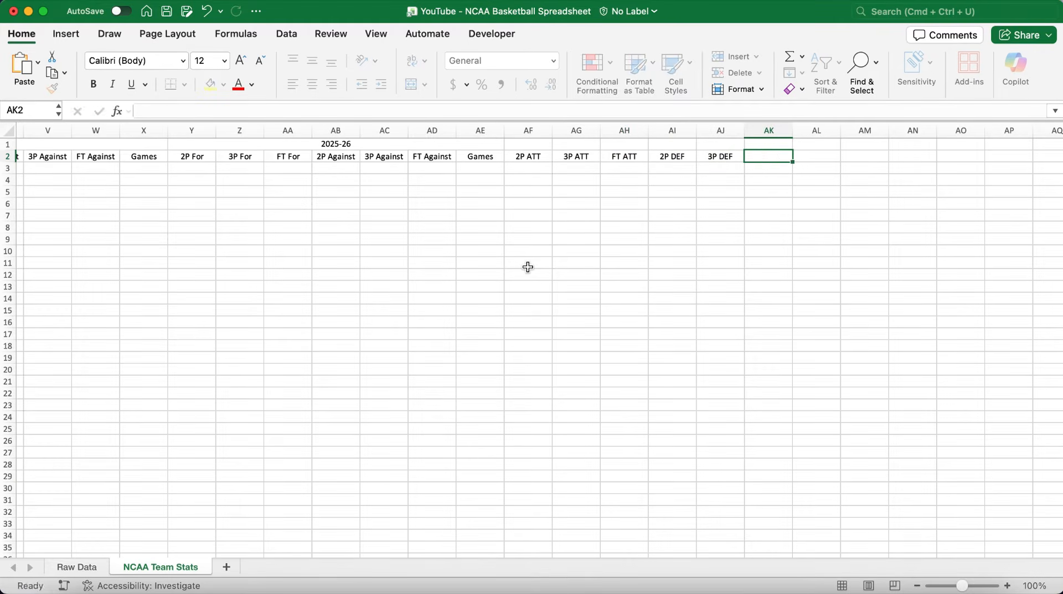
type("FT DEF")
Merge and centre AF1:AK1 and title it FINAL ATT & DEF Ratings
left_click_drag(528, 143, 770, 143)
left_click(411, 84)
type("FINAL ATT & DEF Ratings")
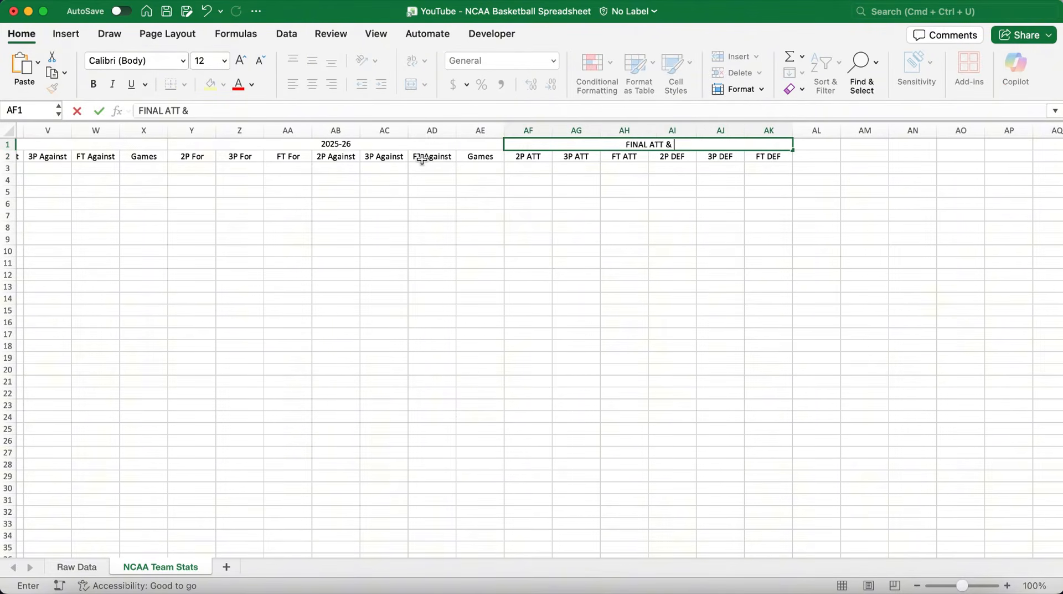
key("Return")
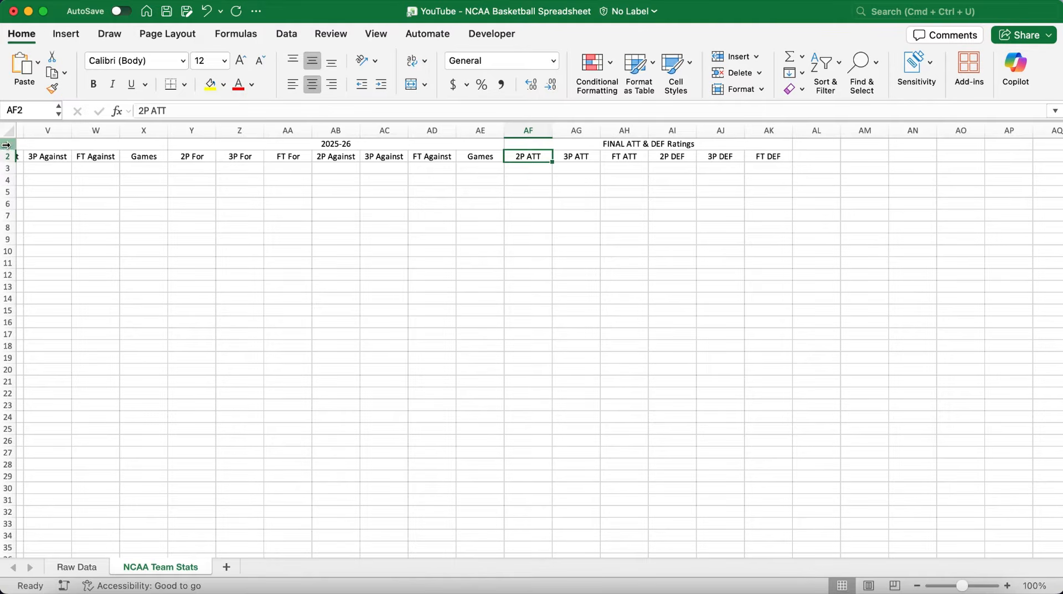
Widen column AN and enter the bold labels Home Advantage: in AN2 and Games Threshold: in AN3
scroll(735, 269, "right", 5)
left_click(649, 157)
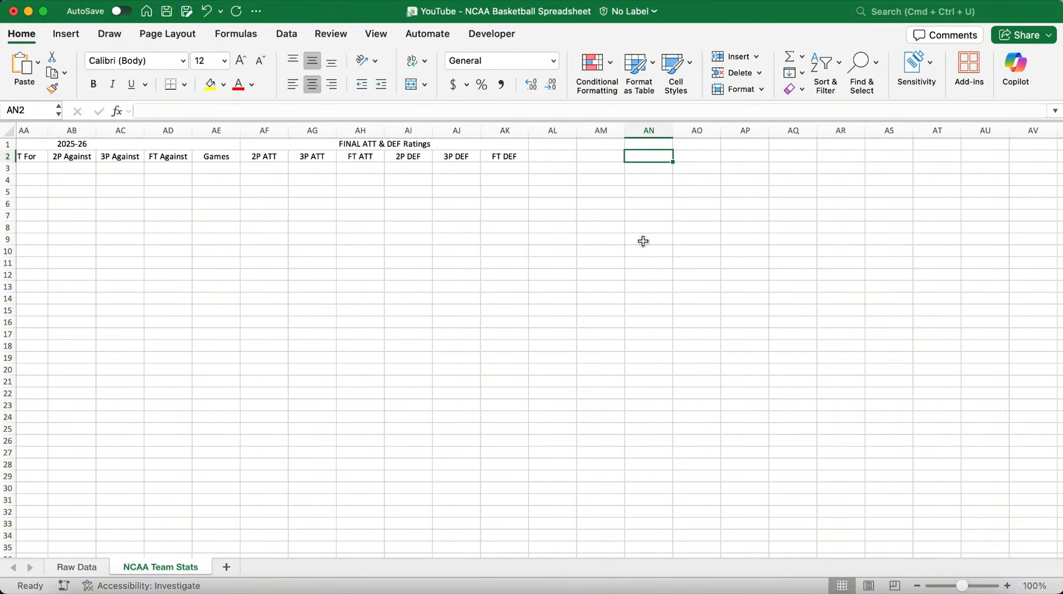
left_click_drag(674, 131, 724, 130)
key("super+b")
type("Home Advantage:")
key("Return")
type("Games Threshold:")
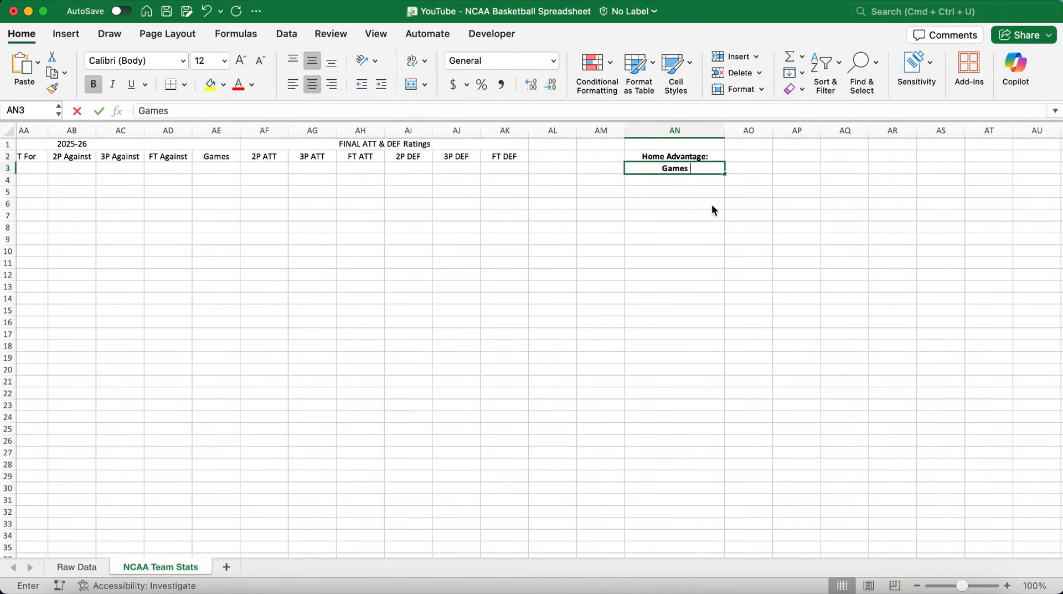
Set the home advantage in AO2 to 2.5% and the games threshold in AO3 to 15
key("Return")
key("Up")
key("Up")
key("Right")
type("2.5%")
key("Return")
type("15")
key("Return")
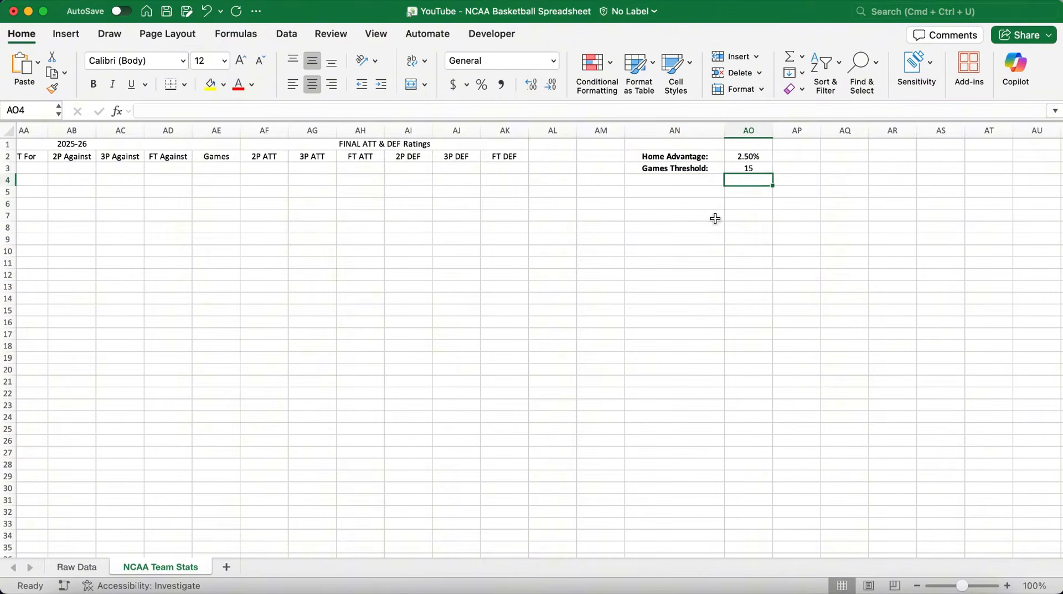
Apply all borders to AN2:AO3 and fill the label cells AN2:AN3 with light grey
left_click_drag(675, 157, 749, 168)
left_click(185, 86)
left_click(205, 205)
left_click_drag(651, 156, 654, 167)
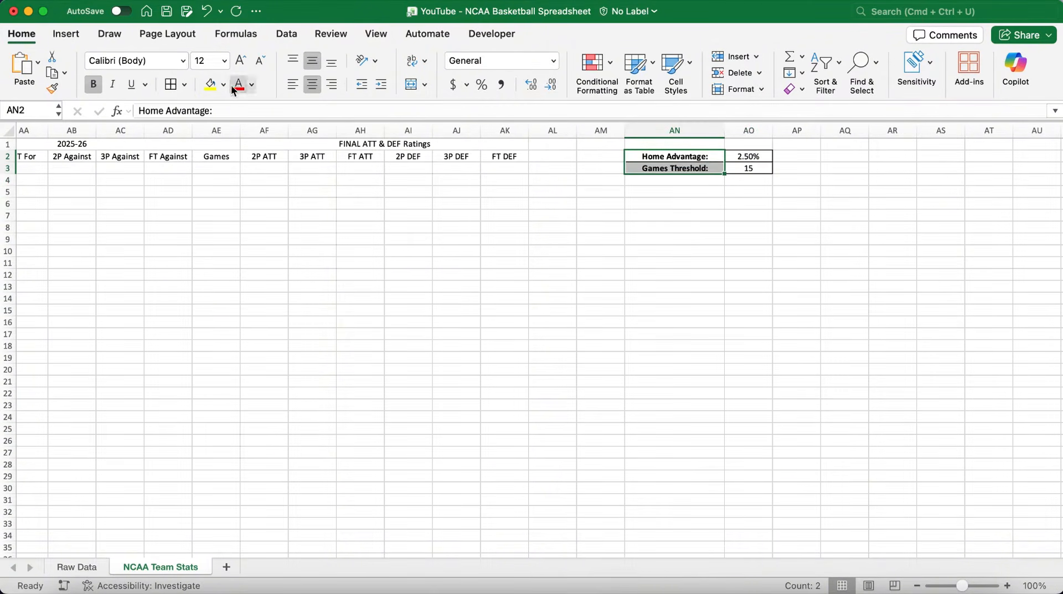
left_click(224, 86)
left_click(213, 166)
left_click(463, 217)
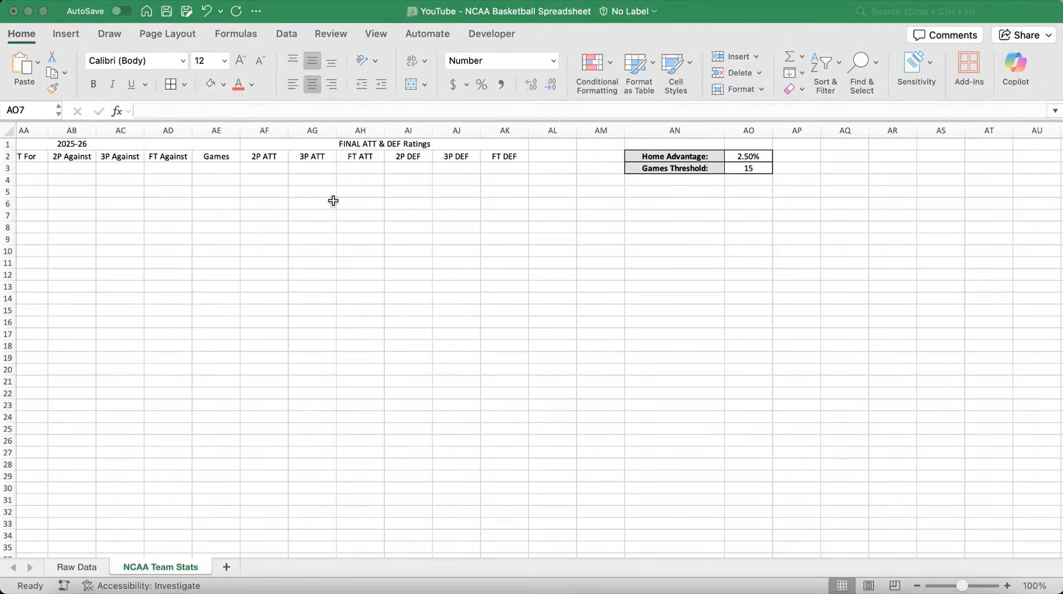
Reuse the formatted label cells for AN5:AN7 and label them Av. 2P:, Av. 3P: and Av. FT:
left_click(686, 192)
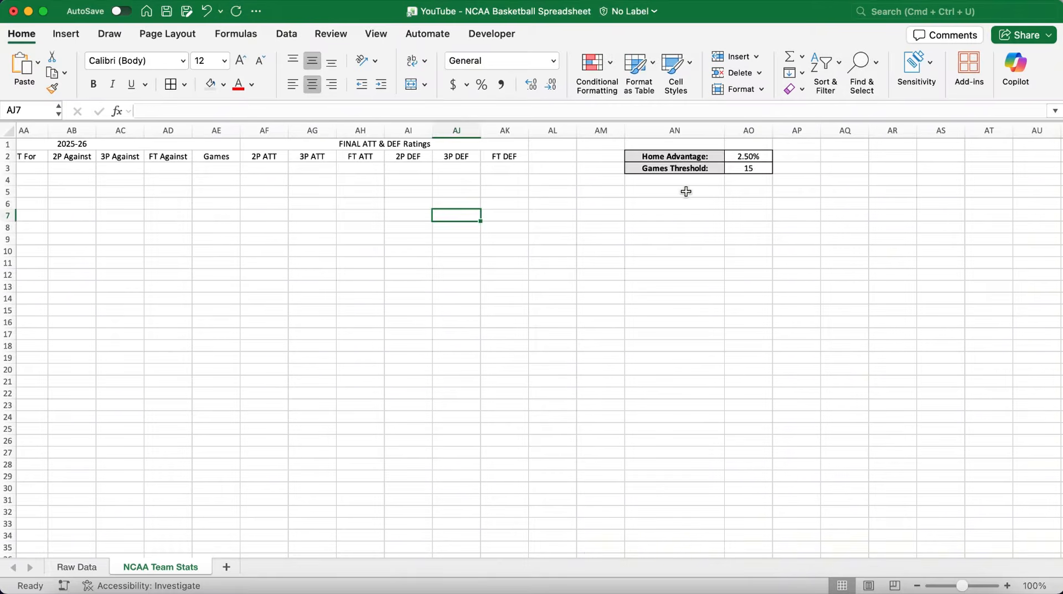
left_click_drag(694, 157, 694, 169)
key("super+c")
left_click(691, 192)
key("super+v")
left_click_drag(725, 210, 724, 220)
type("Av. 2P:")
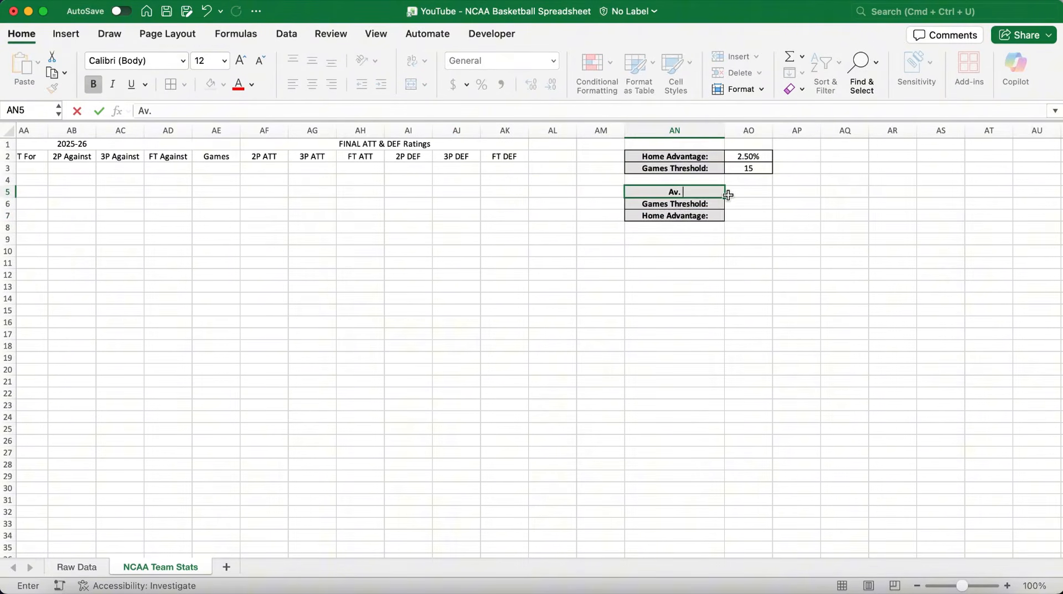
key("Return")
type("Av. 3P:")
key("Return")
type("Av. FT:")
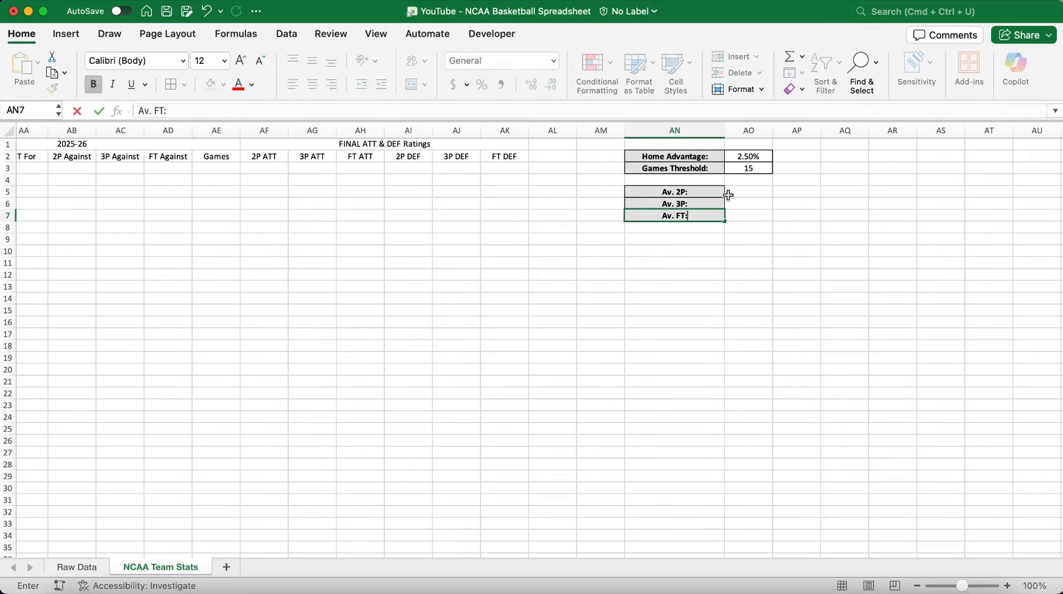
Apply all borders to the empty average cells AO5:AO7
left_click_drag(742, 193, 742, 216)
left_click(171, 85)
left_click(341, 252)
Make the header rows A1:AK2 bold and apply all borders to them
left_click(5, 143)
left_click_drag(5, 143, 5, 157)
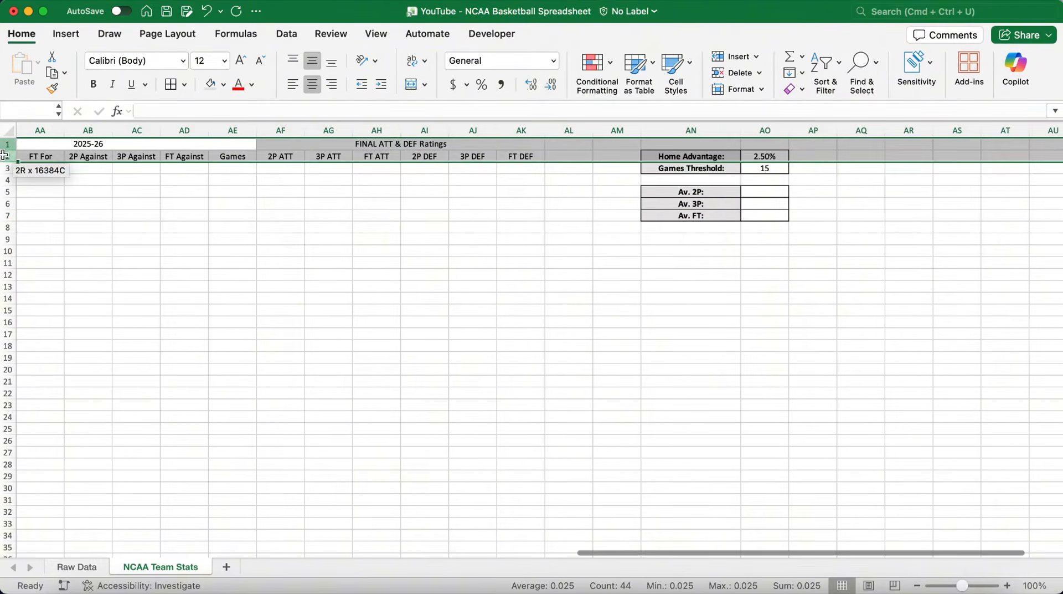
left_click_drag(506, 146, 18, 157)
scroll(489, 182, "right", 9)
key("super+b")
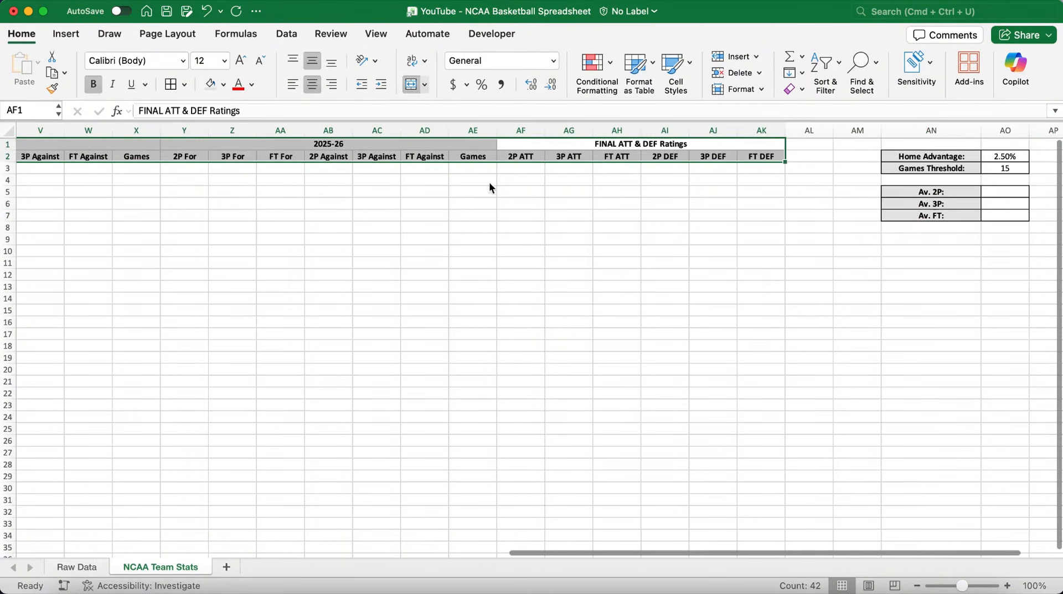
left_click(170, 84)
Fill the FINAL ATT & DEF Ratings title light green and the season titles in R1:AE1 gold
left_click(600, 146)
left_click(223, 85)
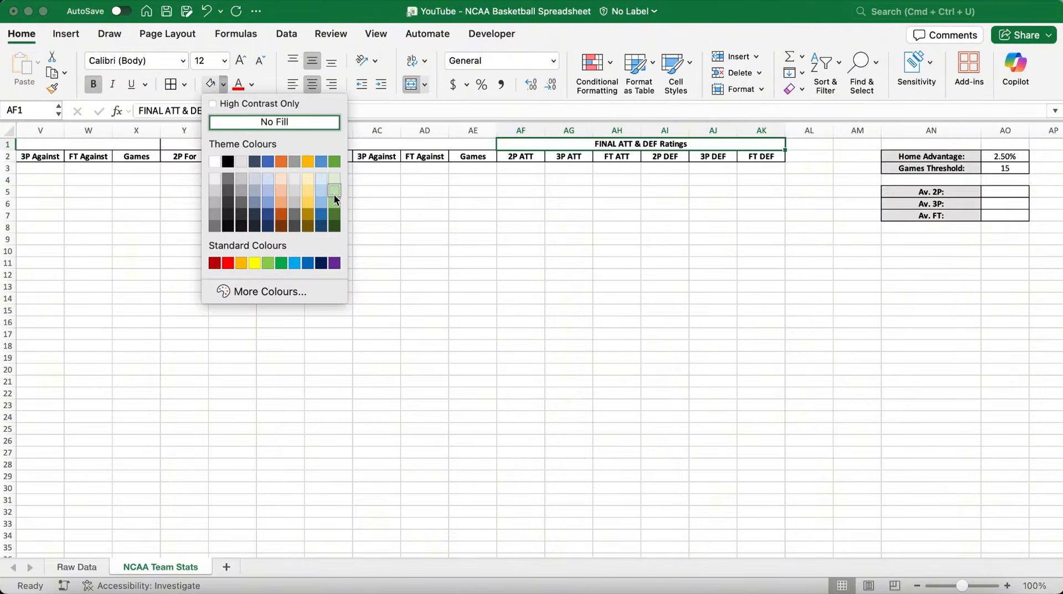
left_click(334, 194)
left_click_drag(308, 144, 139, 145)
left_click(223, 86)
left_click(307, 194)
Fill the first pair of season titles, 2024-25 and 2025-26 in B1:Q1, with light blue
scroll(277, 223, "left", 2)
scroll(278, 210, "left", 12)
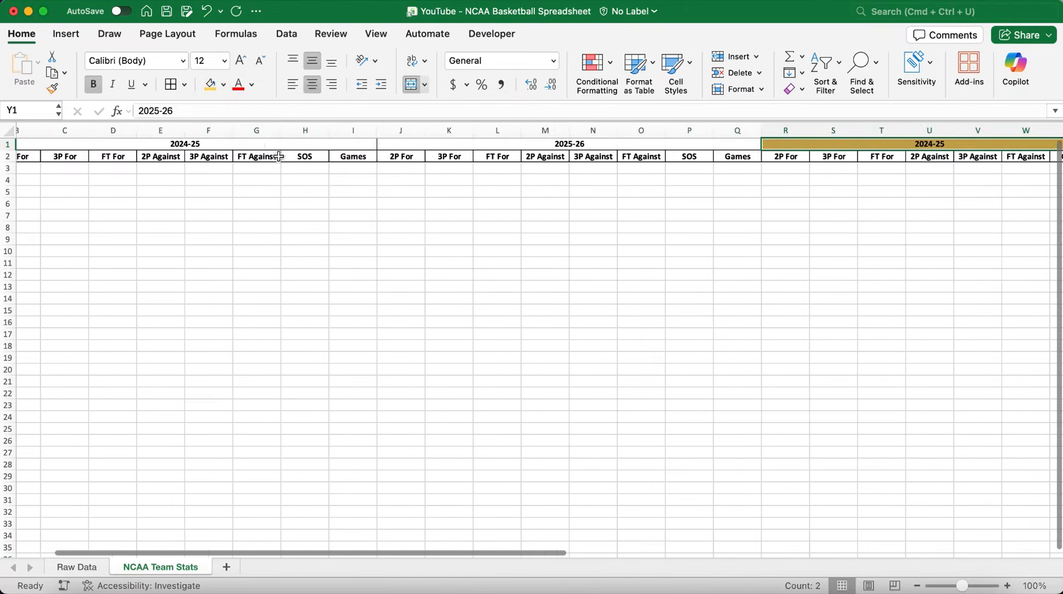
left_click_drag(281, 145, 443, 145)
left_click(223, 86)
left_click(322, 193)
scroll(261, 193, "left", 2)
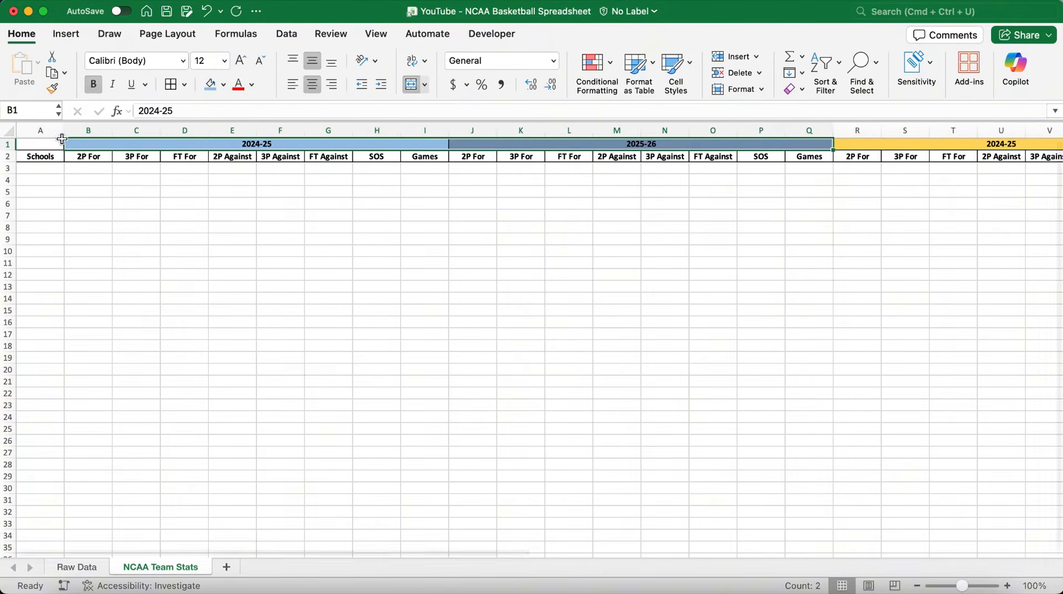
Widen the Schools column and fill the row 2 headers across A2:AK2 with light grey
left_click(50, 180)
left_click_drag(64, 131, 151, 131)
left_click_drag(83, 156, 1021, 159)
left_click(224, 86)
left_click(242, 162)
scroll(232, 191, "left", 12)
left_click(224, 191)
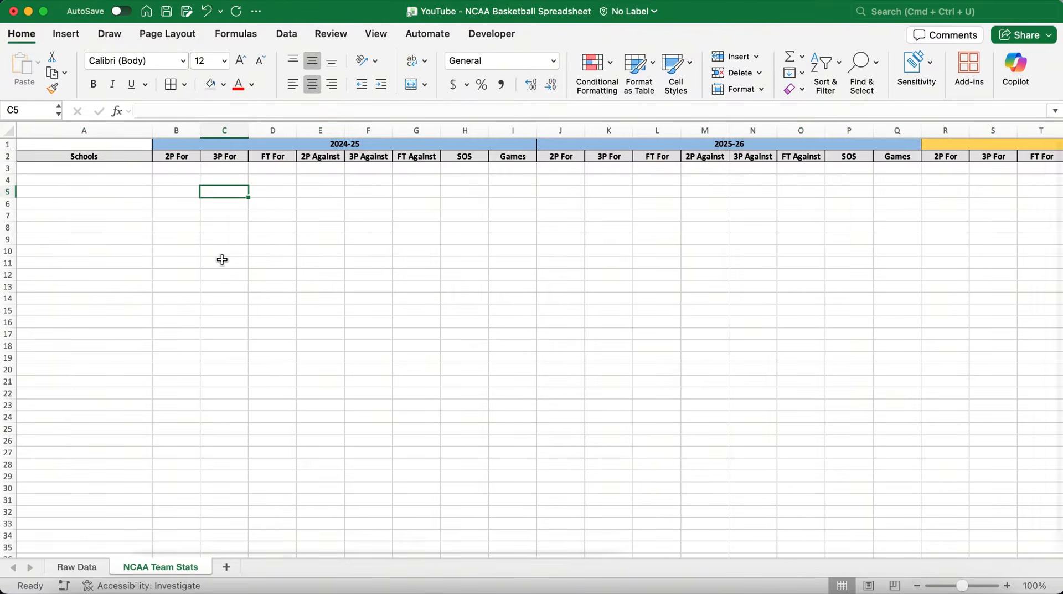
Apply a right border to the full columns A, I and Q to separate the Schools, 2024-25 and 2025-26 blocks
left_click(83, 130)
left_click(185, 84)
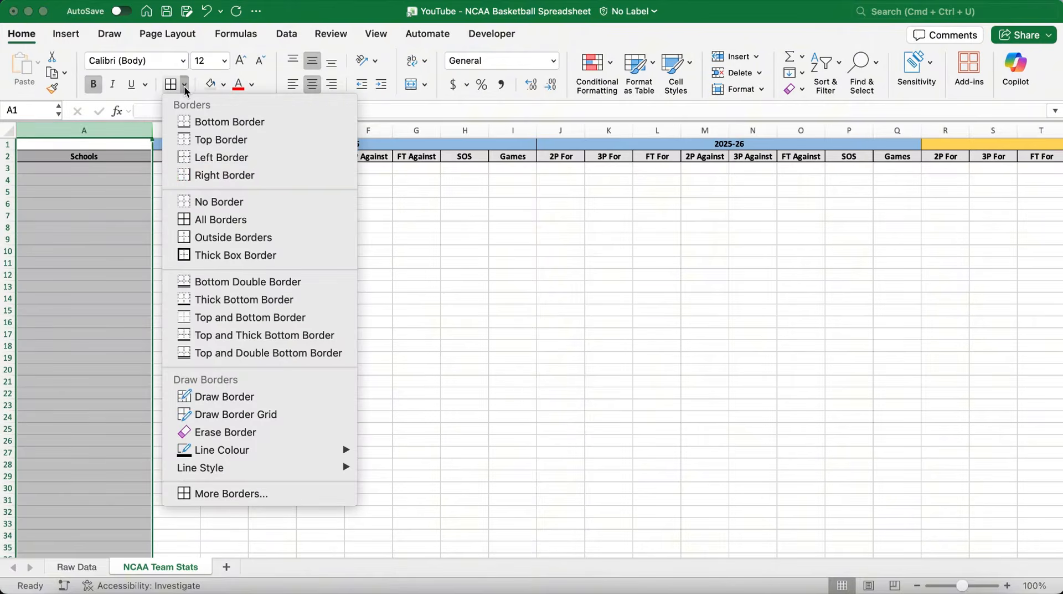
left_click(216, 178)
left_click(512, 130)
left_click(171, 84)
left_click(663, 280)
left_click(882, 129)
left_click(171, 84)
Apply the same right border to the full columns X, AE and AK to separate the remaining rating blocks
scroll(707, 358, "right", 8)
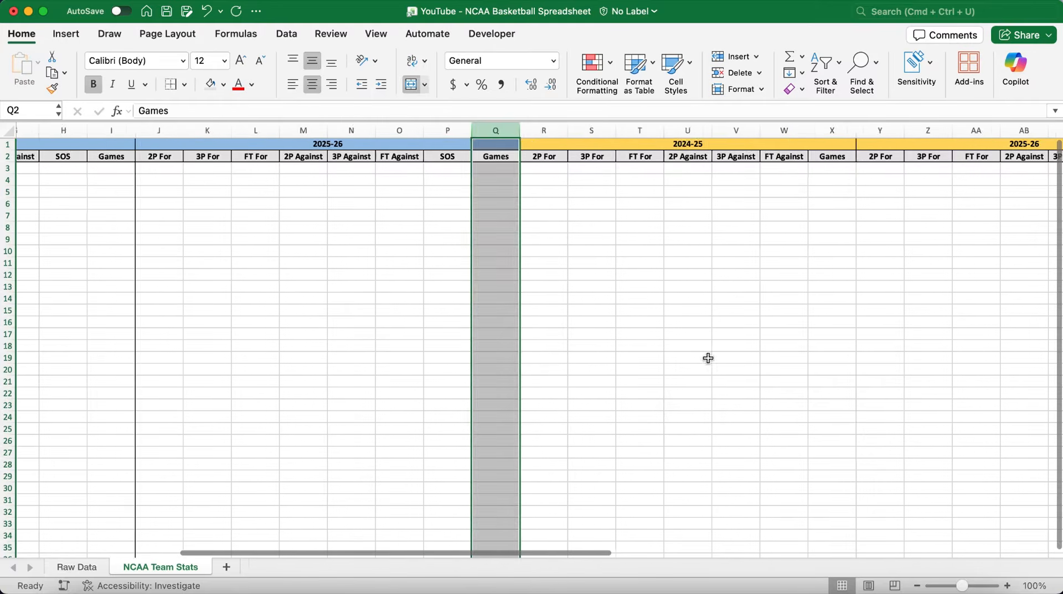
left_click(672, 131)
left_click(173, 86)
scroll(709, 277, "right", 5)
left_click(747, 129)
scroll(769, 167, "right", 6)
left_click(731, 130)
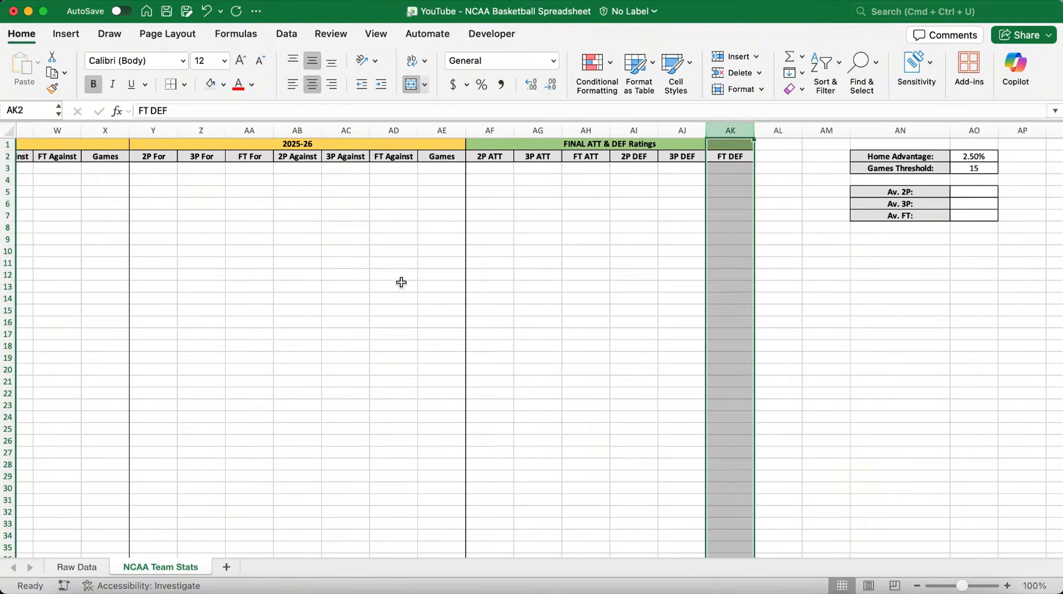
left_click(400, 284)
scroll(344, 320, "left", 15)
Start a UNIQUE formula in A3 that references B1:B1000 on the Raw Data sheet
left_click(124, 172)
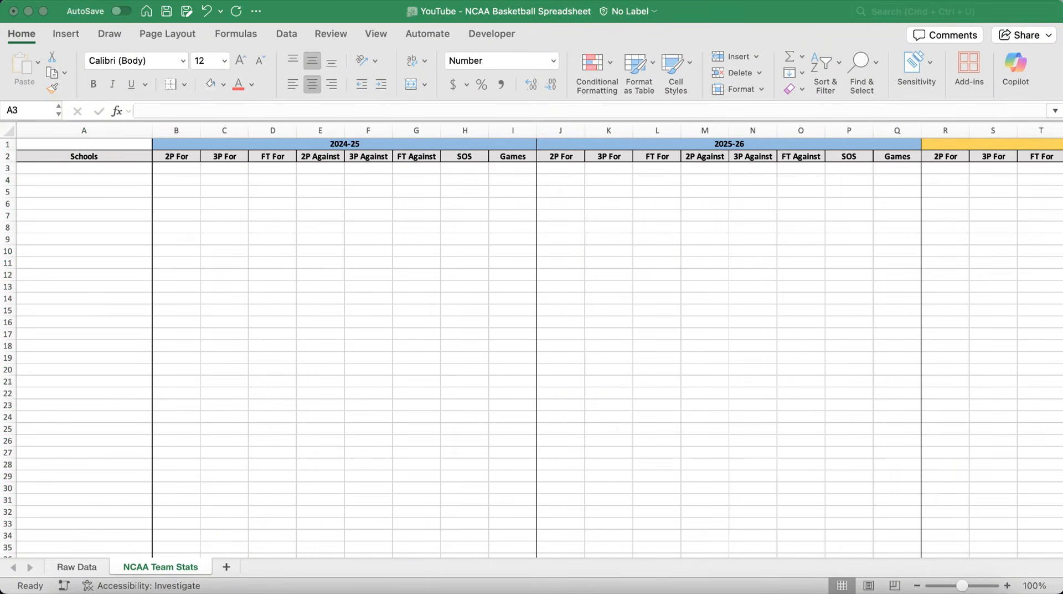
left_click(61, 169)
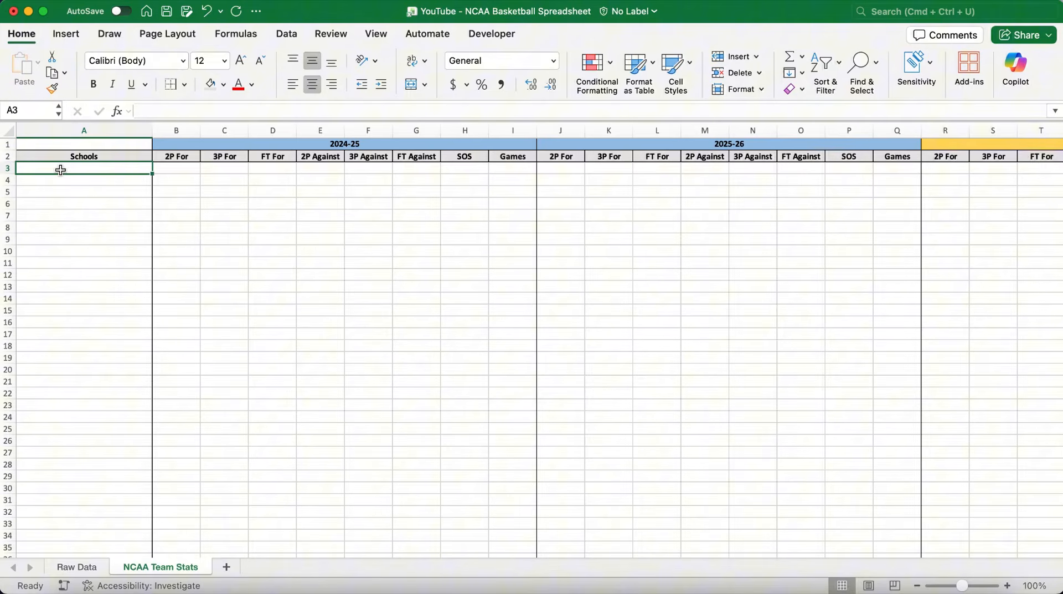
left_click(187, 109)
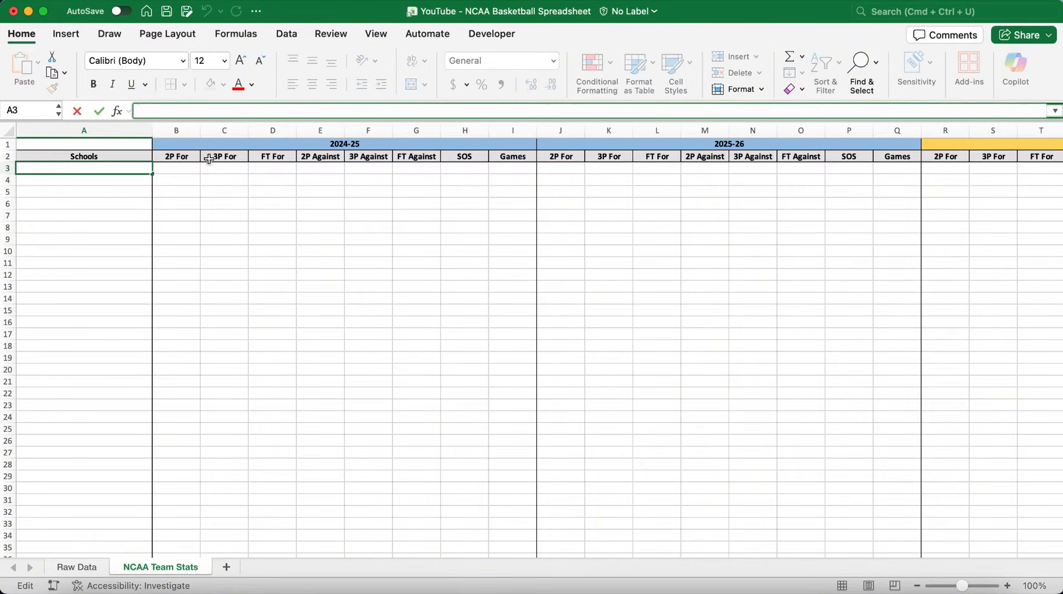
type("=uniq")
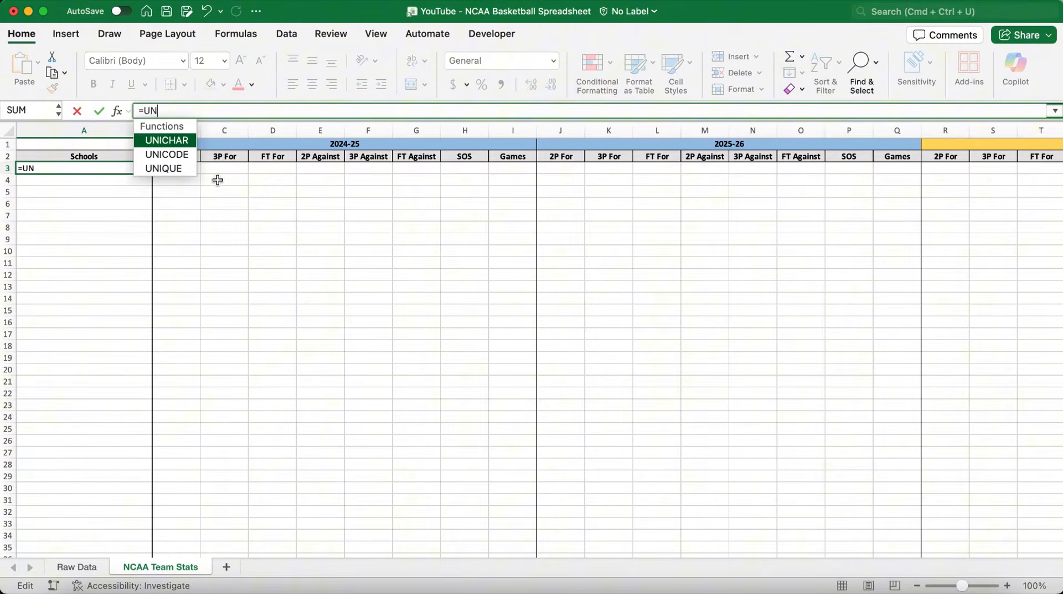
key("Tab")
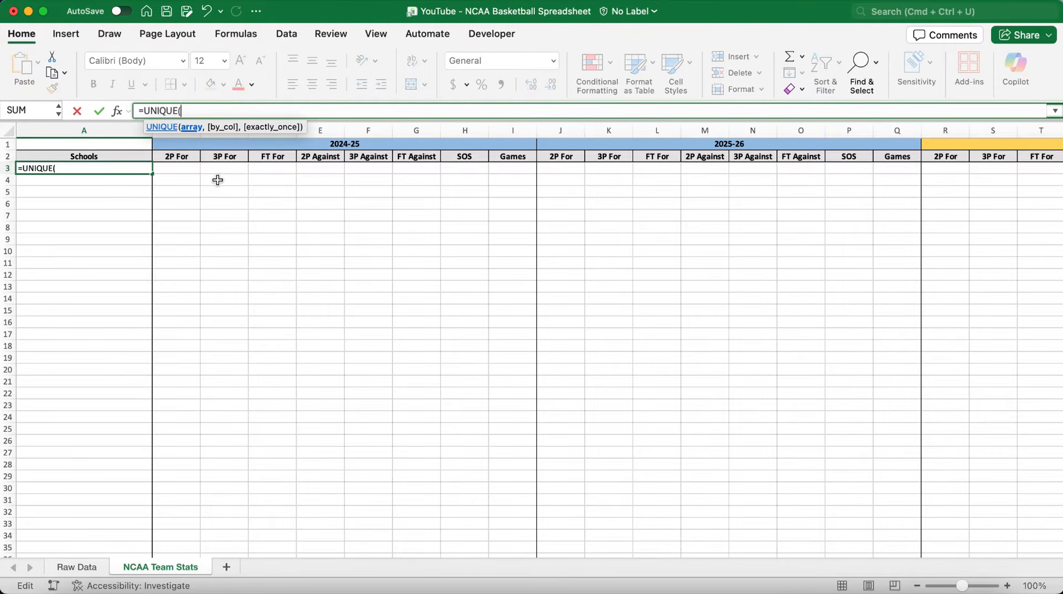
left_click(88, 568)
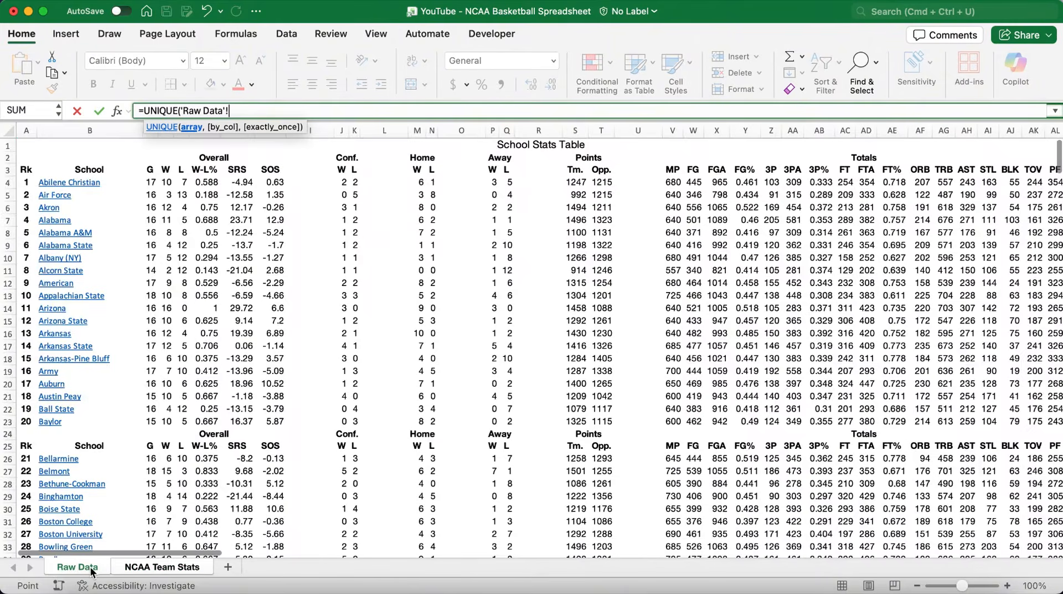
left_click(80, 146)
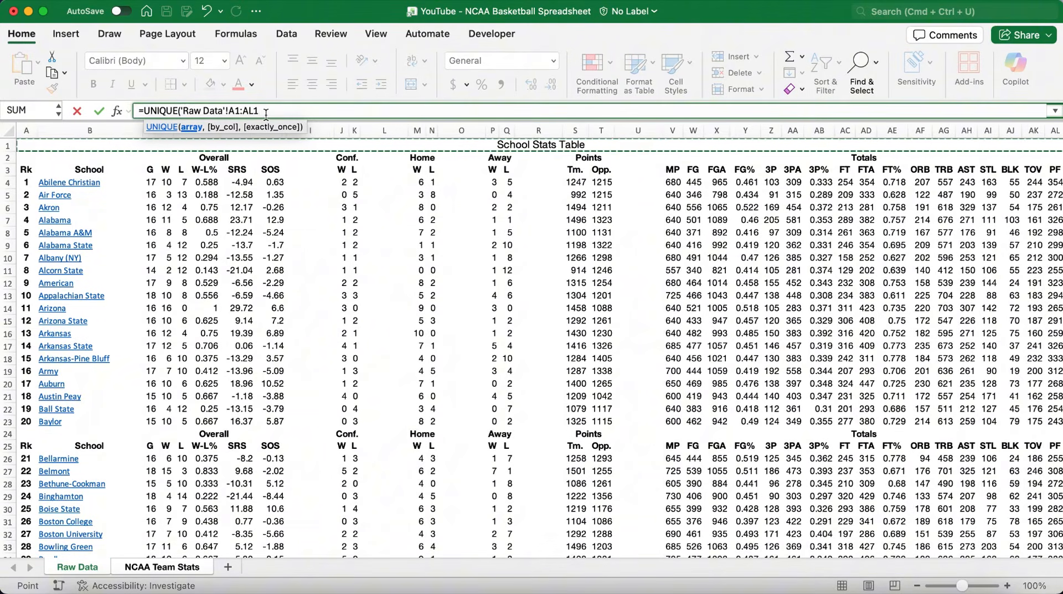
left_click_drag(260, 111, 231, 114)
type("B1")
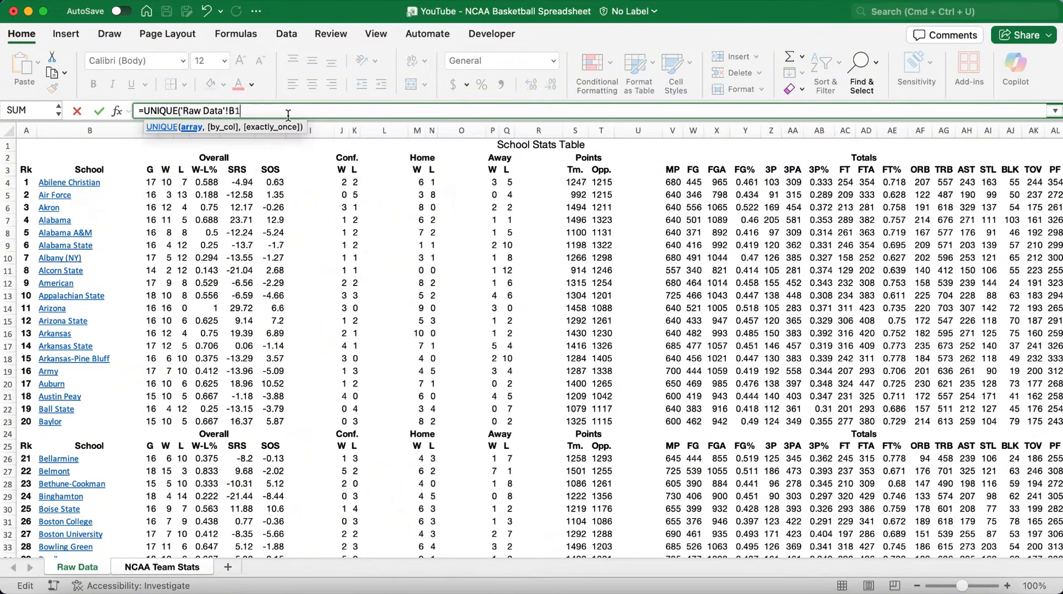
type(":B1000")
Make the range absolute and complete the A3 formula as =UNIQUE('Raw Data'!$B$1:$B$1000)
left_click_drag(283, 115, 232, 113)
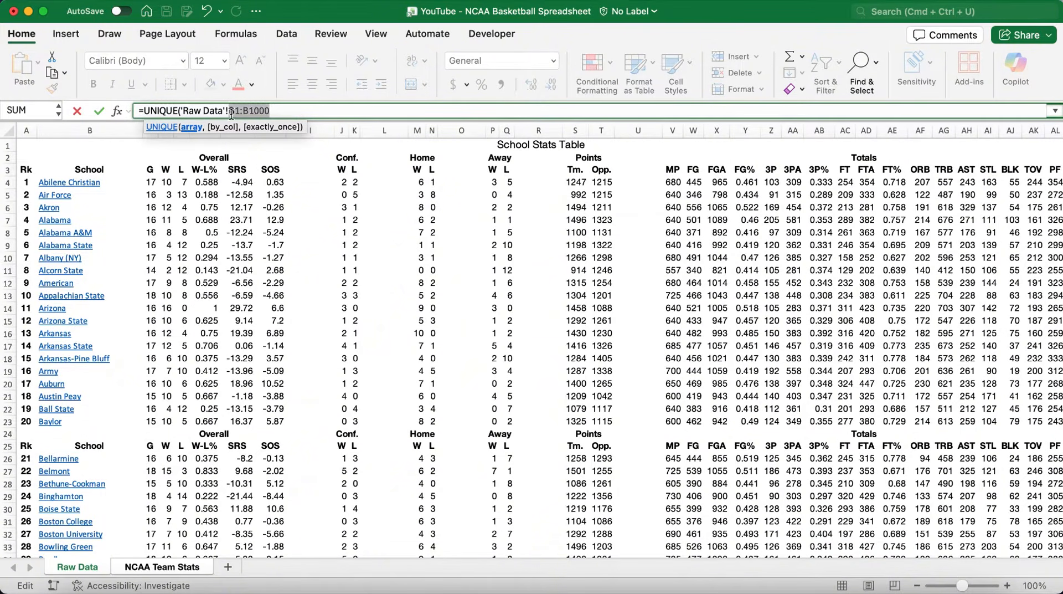
key("F4")
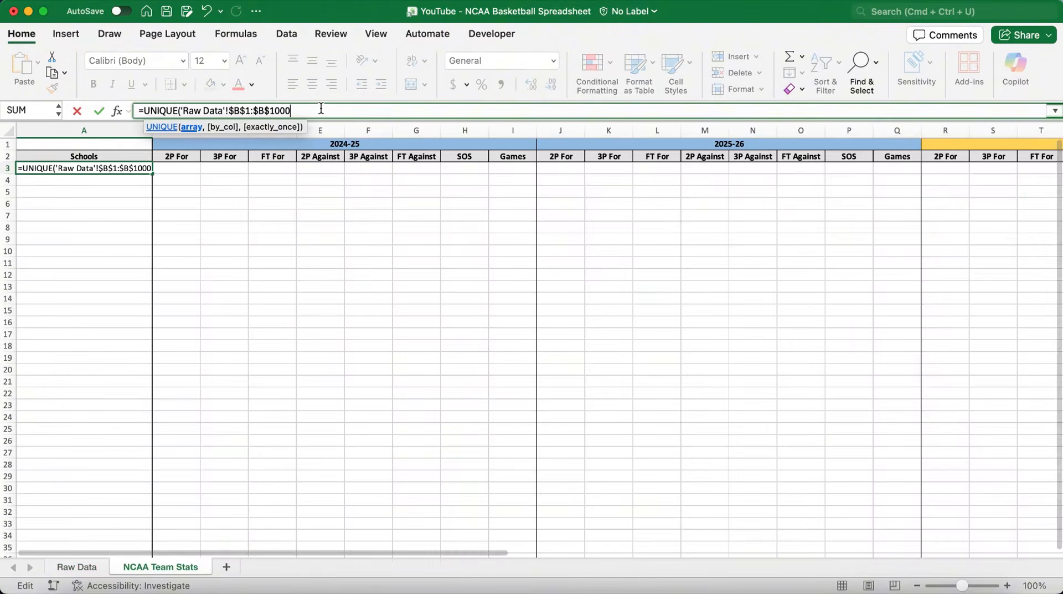
left_click(321, 110)
type(")")
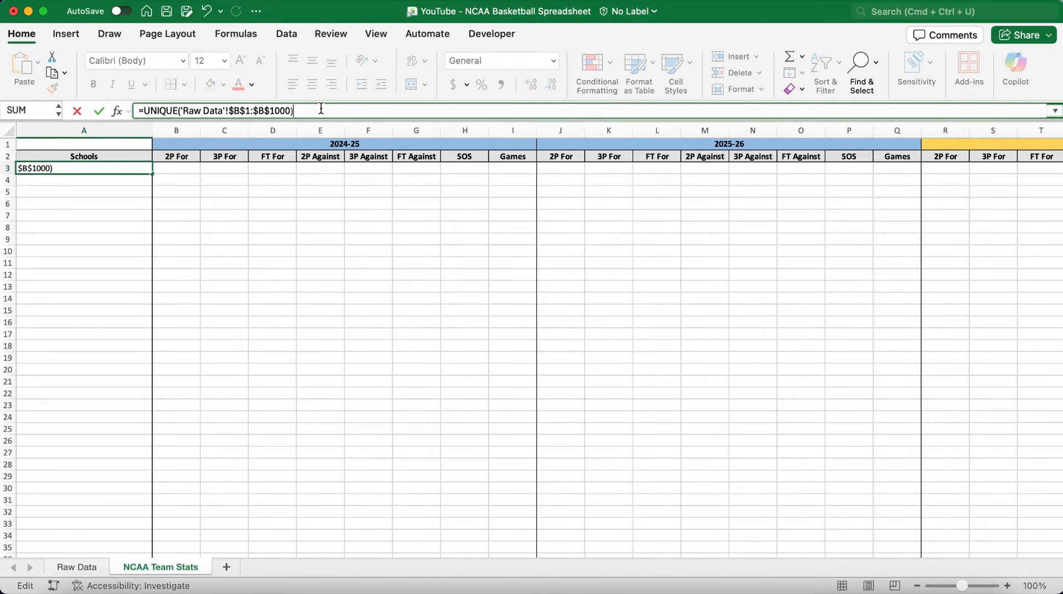
key("Return")
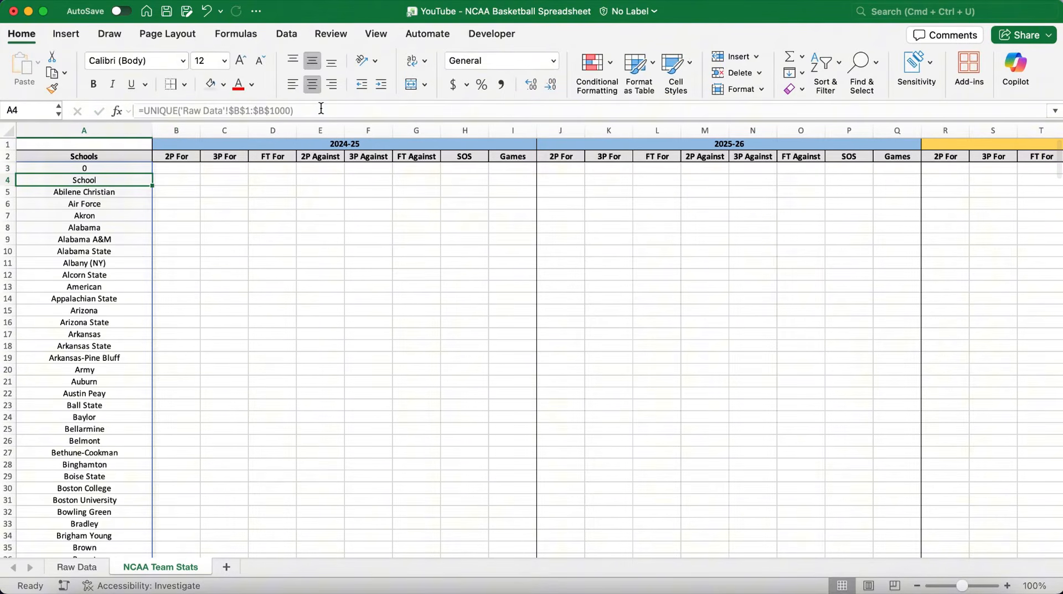
Examine the spilled school list in column A from its first entries down to its last row
left_click(109, 167)
left_click(108, 179)
key("super+shift+Down")
scroll(170, 233, "down", 3)
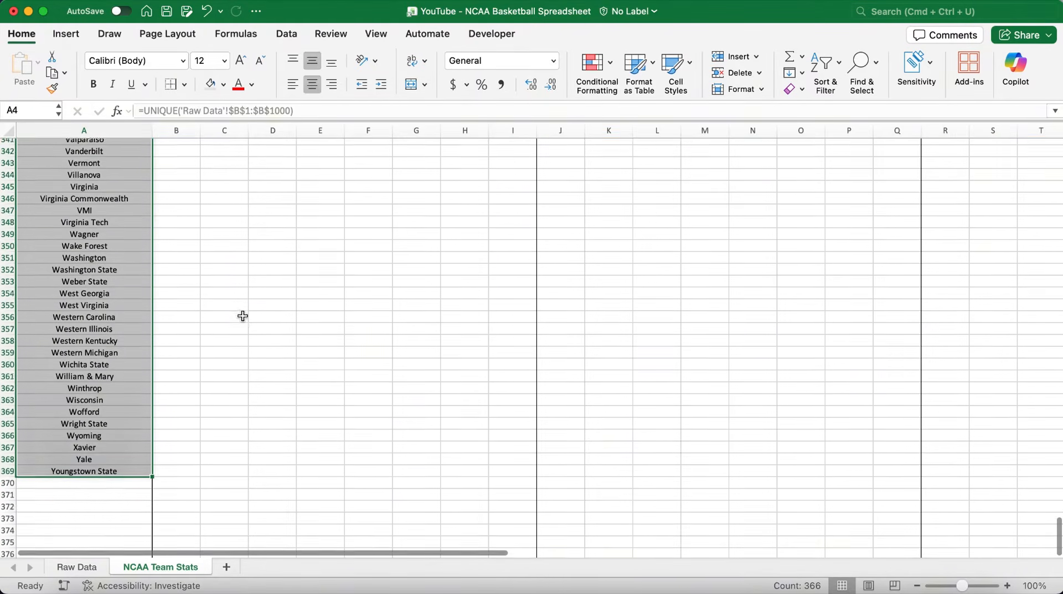
left_click(107, 442)
left_click(107, 467)
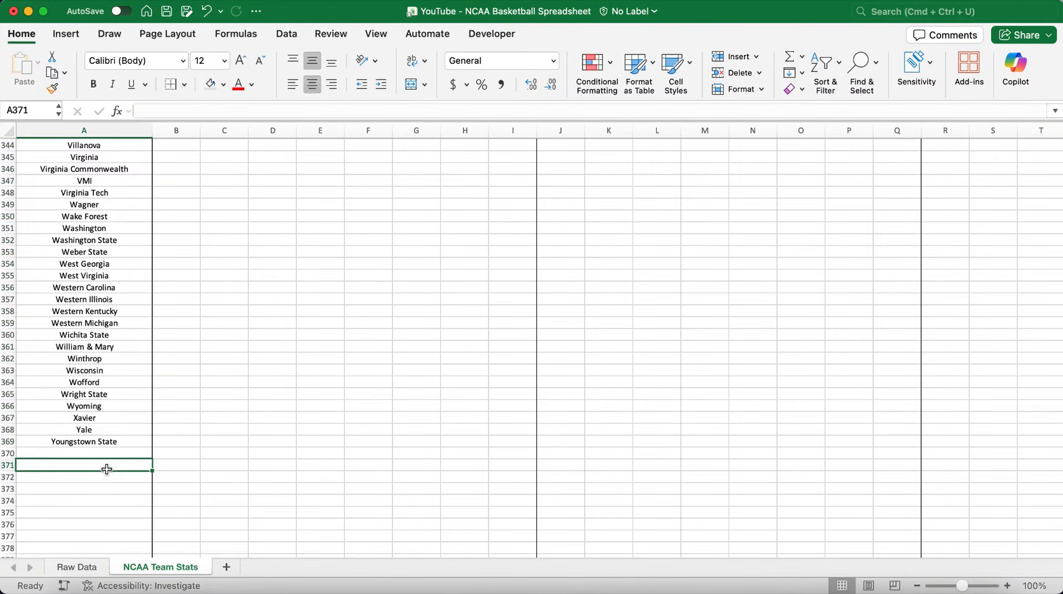
left_click(128, 438)
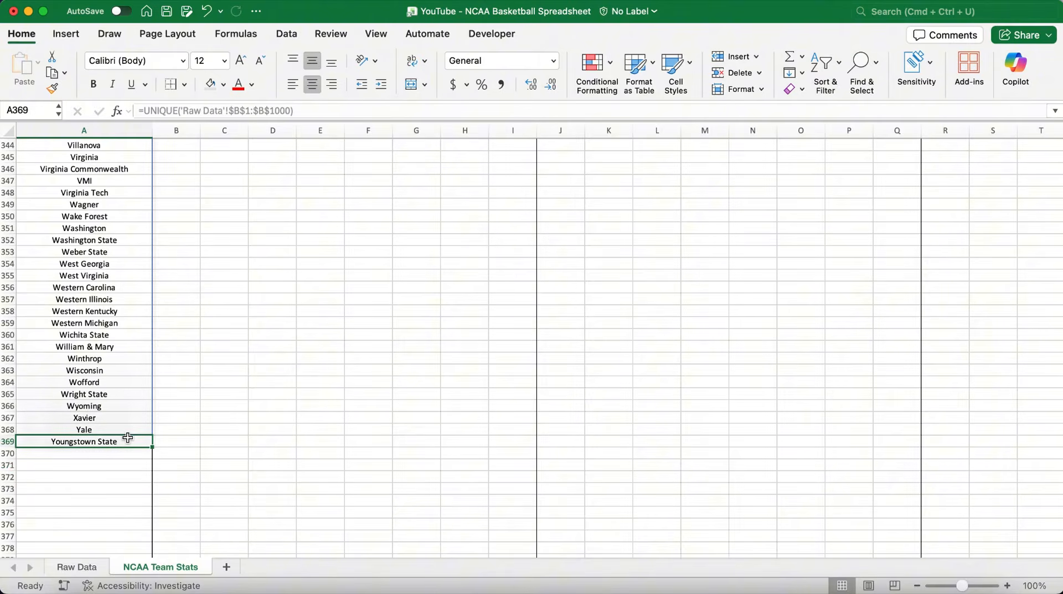
key("super+shift+Up")
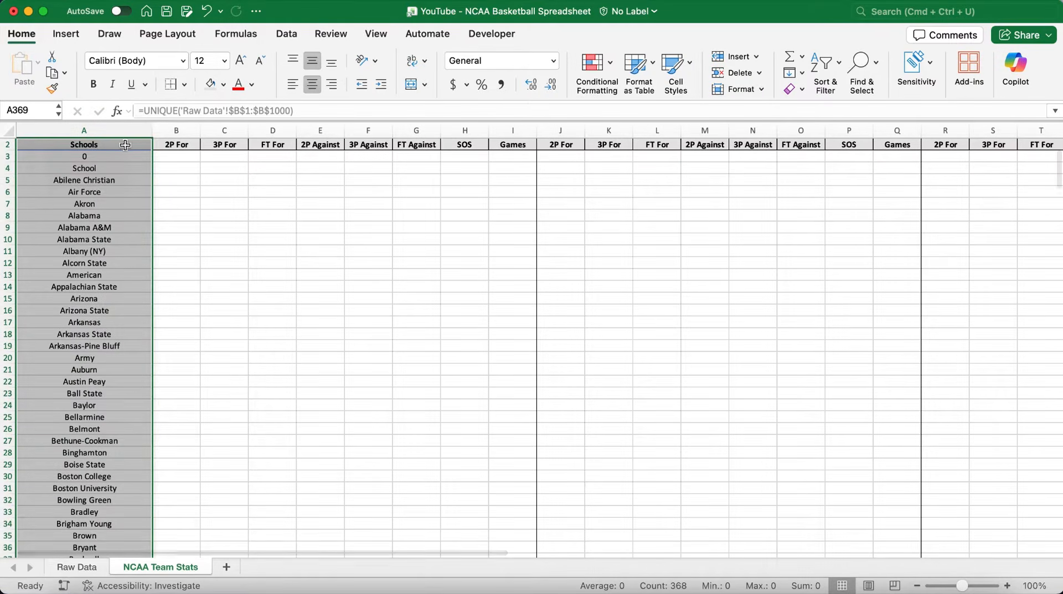
Wrap the A3 formula in DROP to remove the first two rows: =DROP(UNIQUE('Raw Data'!$B$1:$B$1000),2)
left_click(109, 155)
left_click(145, 112)
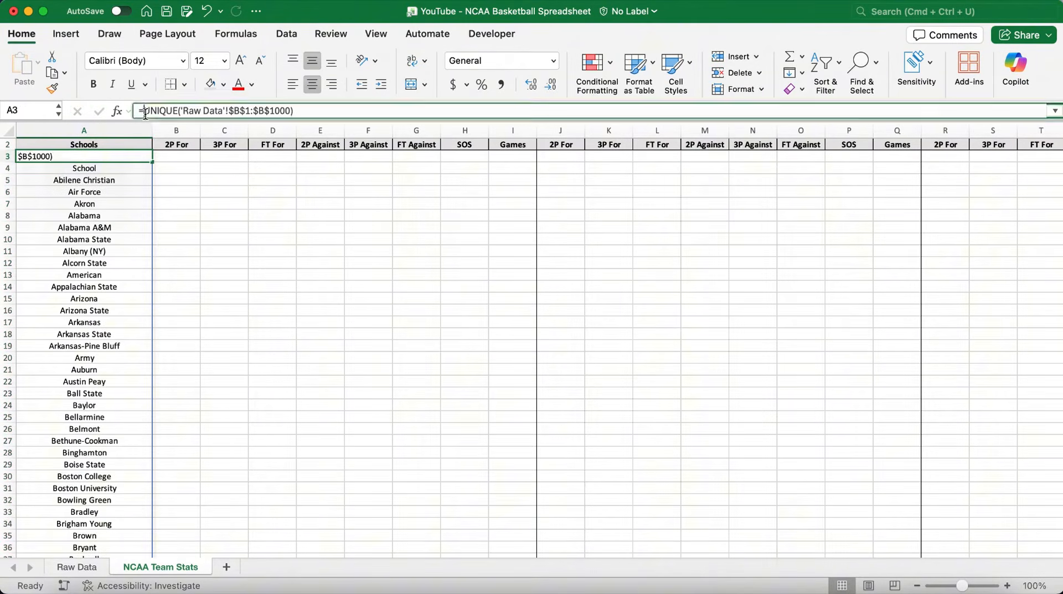
type("DROP")
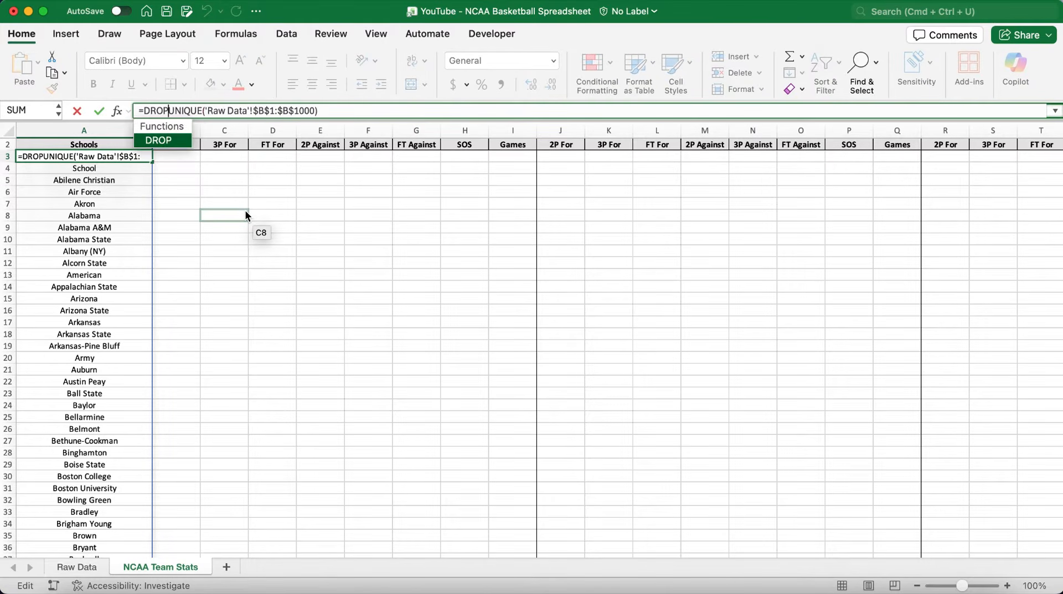
type("(")
left_click(334, 114)
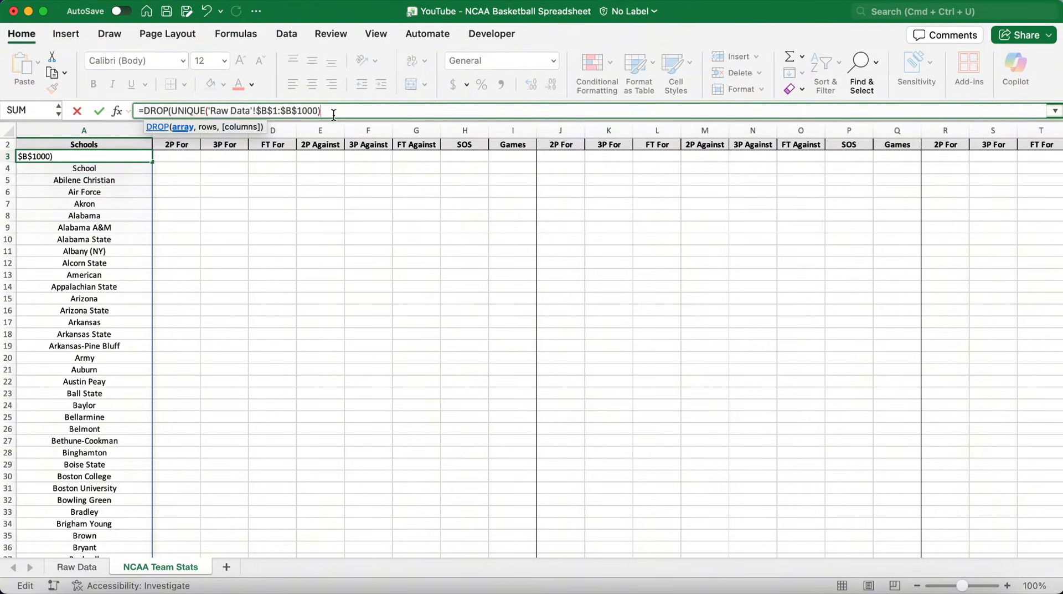
type(",2)")
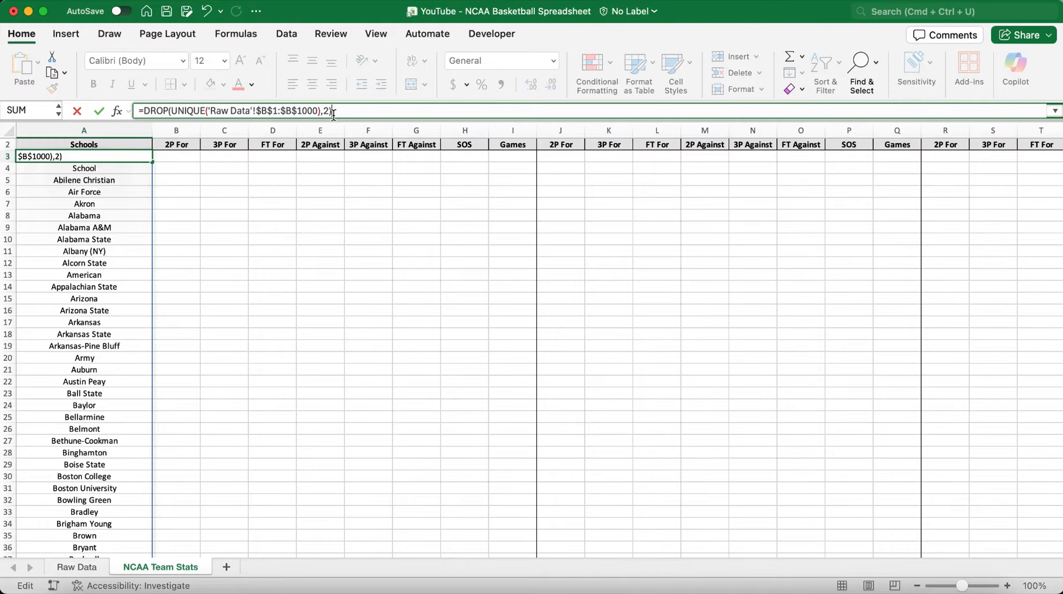
key("Return")
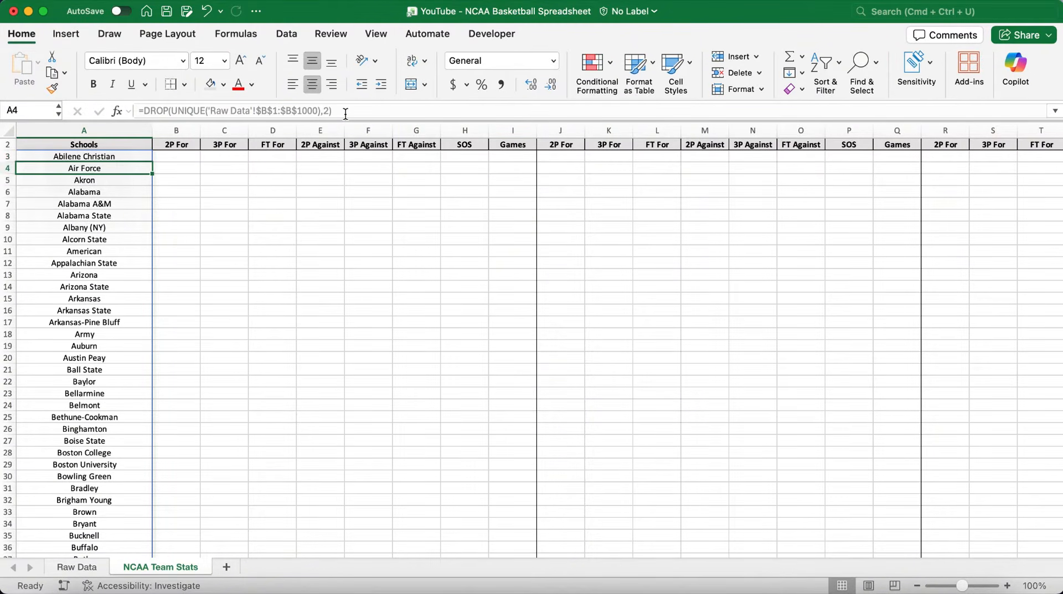
Select I3, the first Games cell under 2024-25, and expand the formula bar to two lines
scroll(268, 176, "up", 1)
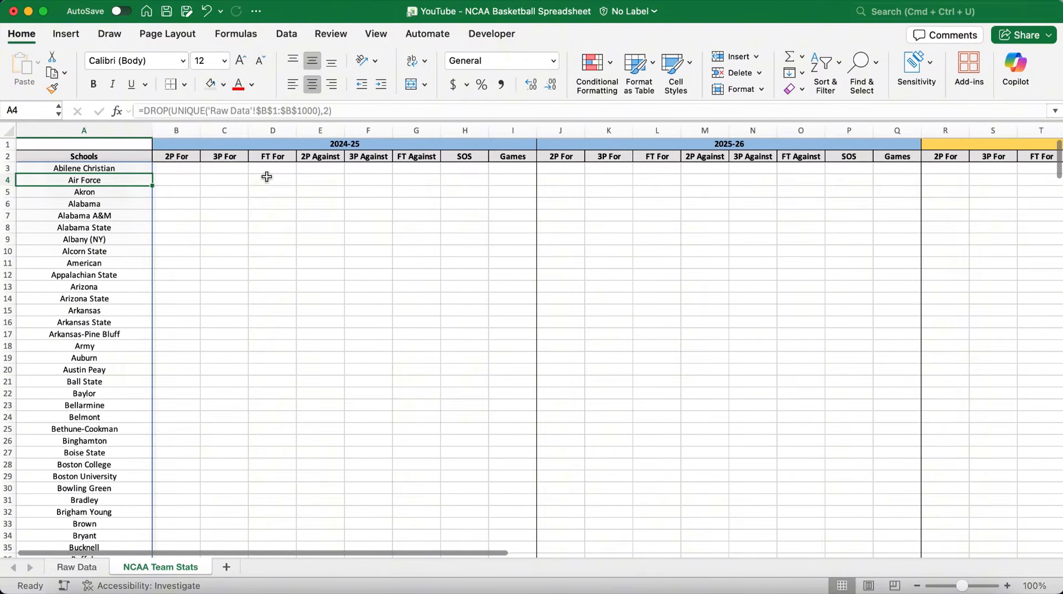
left_click(186, 168)
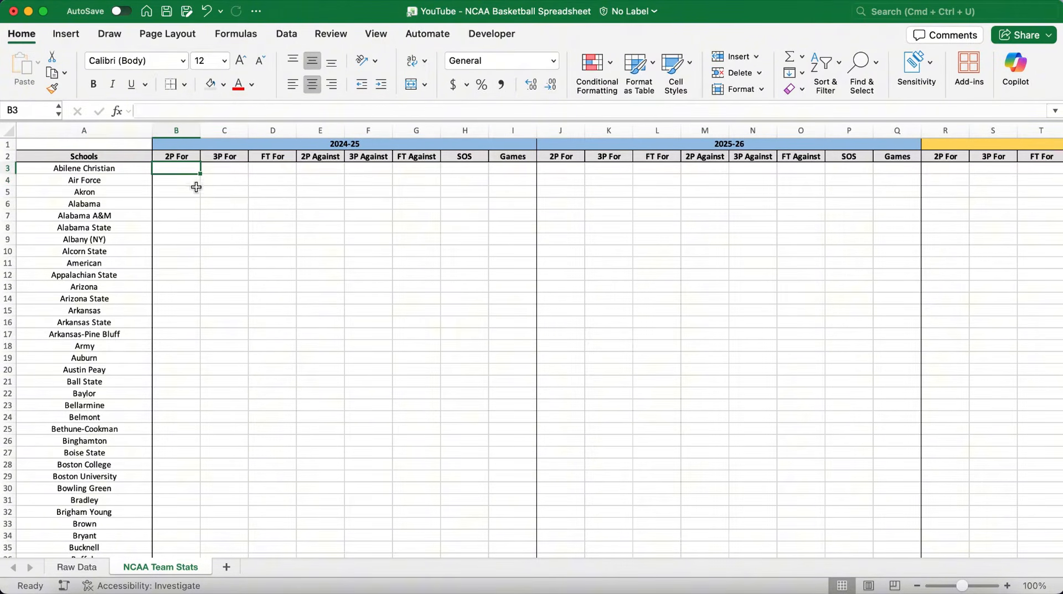
left_click(508, 167)
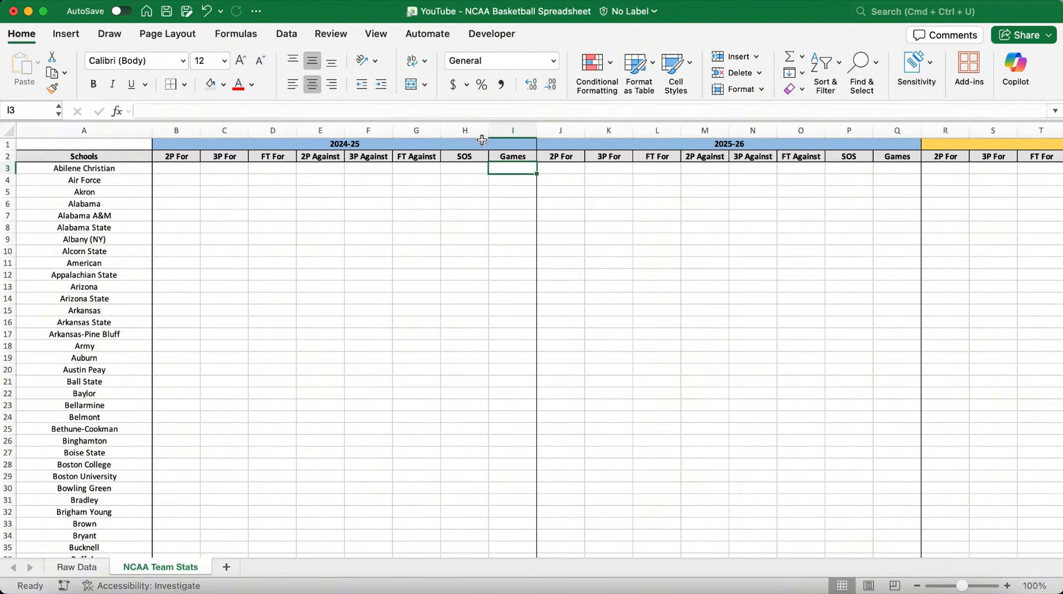
left_click_drag(471, 126, 471, 132)
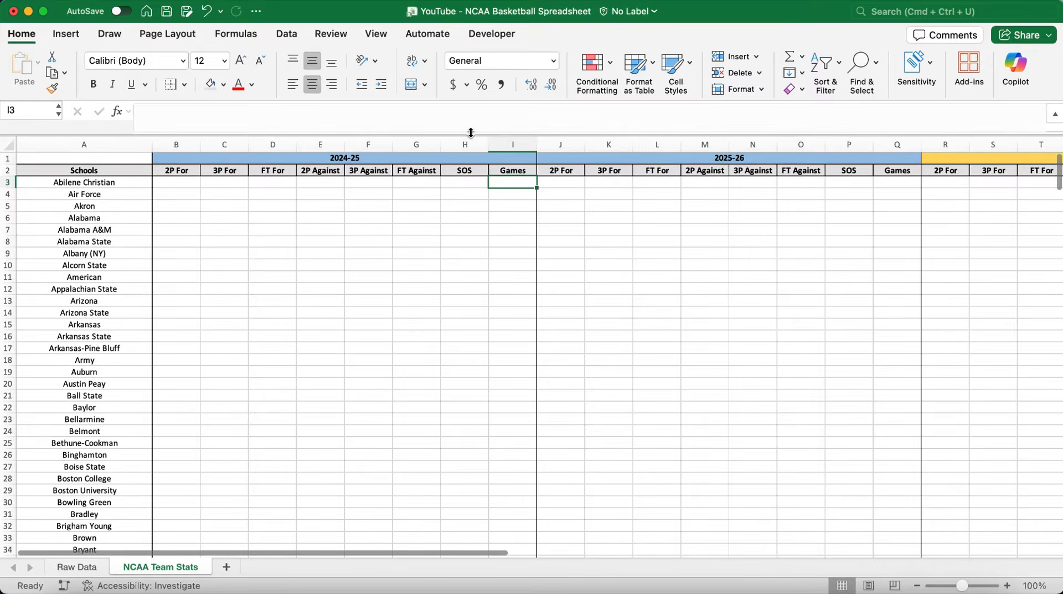
Start a formula in I3 with two nested IFERRORs around an XLOOKUP whose lookup value is $A3#
left_click(443, 120)
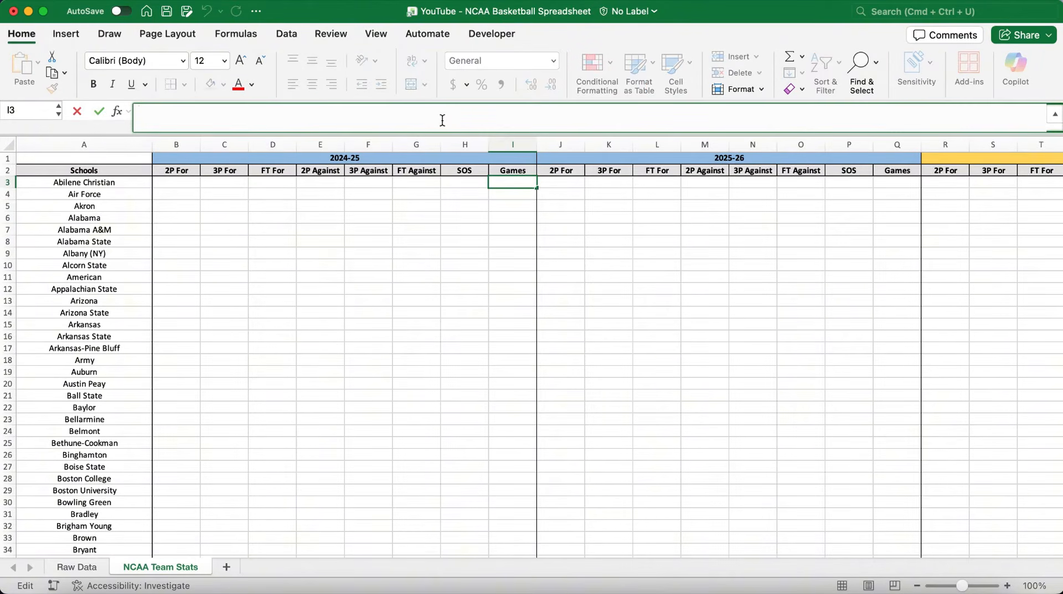
type("=IFERR")
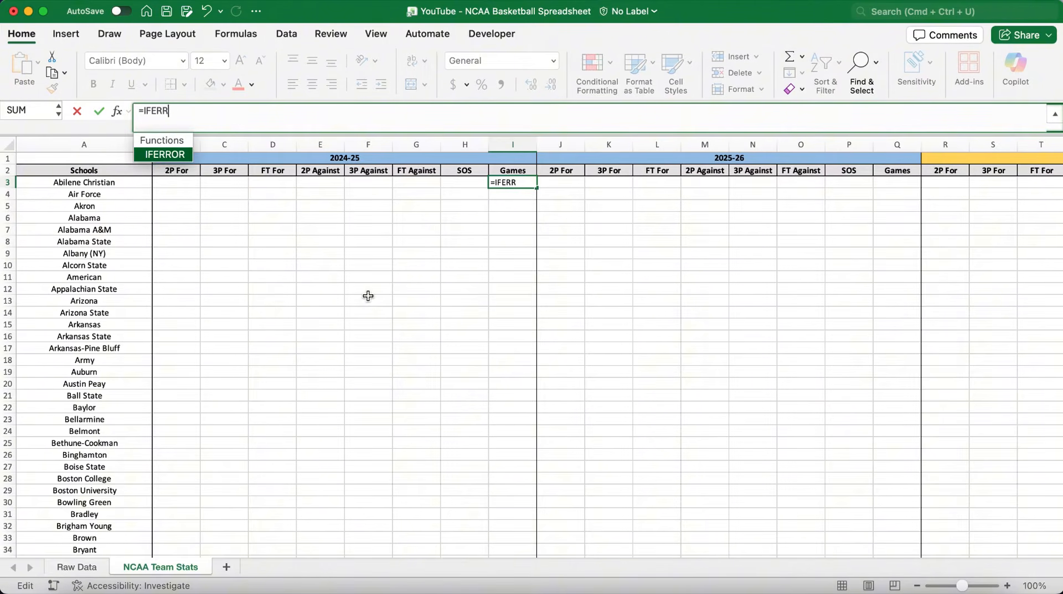
type("OR(")
type("IFERRO")
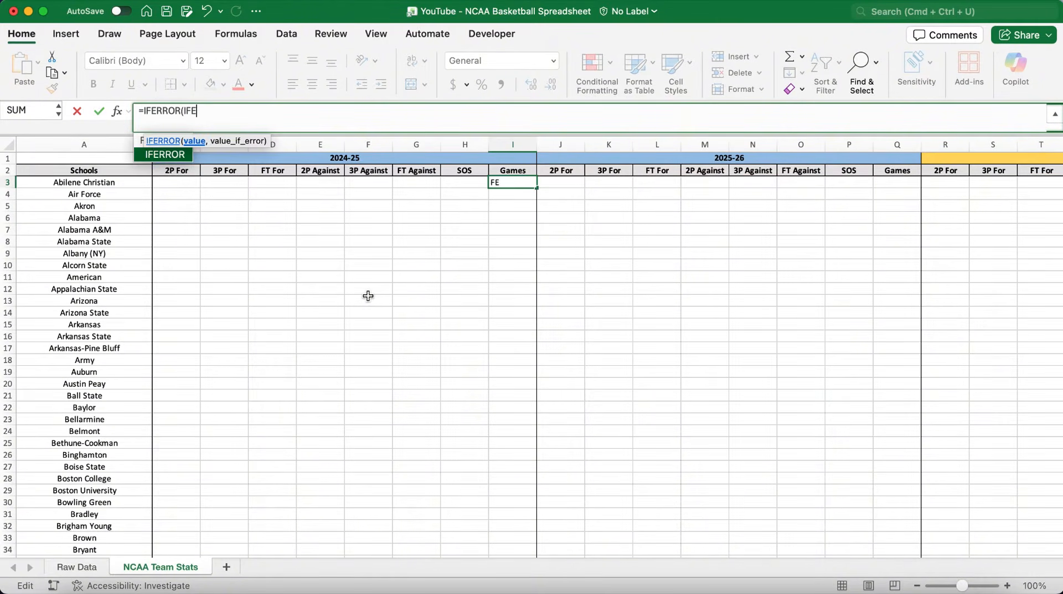
type("R(XLOOKUP(")
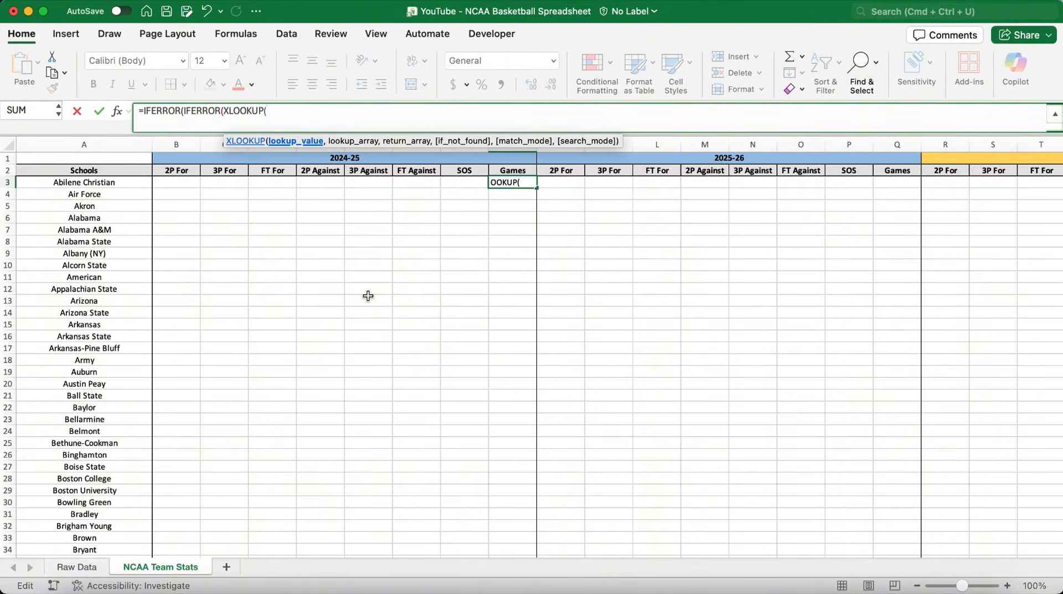
type("$A3#")
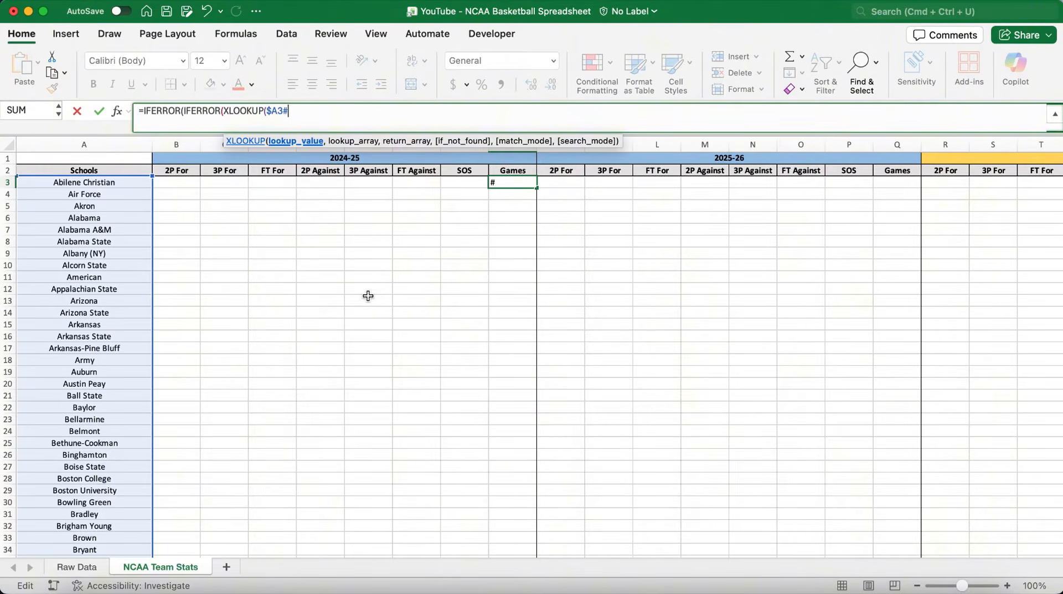
type(",")
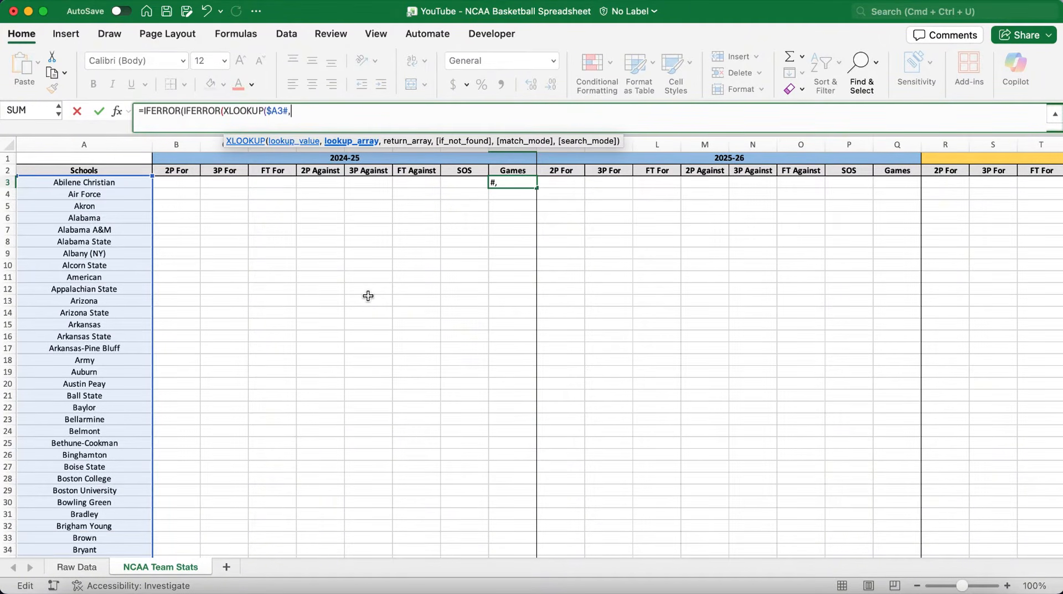
Set the XLOOKUP's lookup array to the second School column on the Raw Data sheet, AP1:AP1000
left_click(77, 566)
scroll(487, 266, "right", 15)
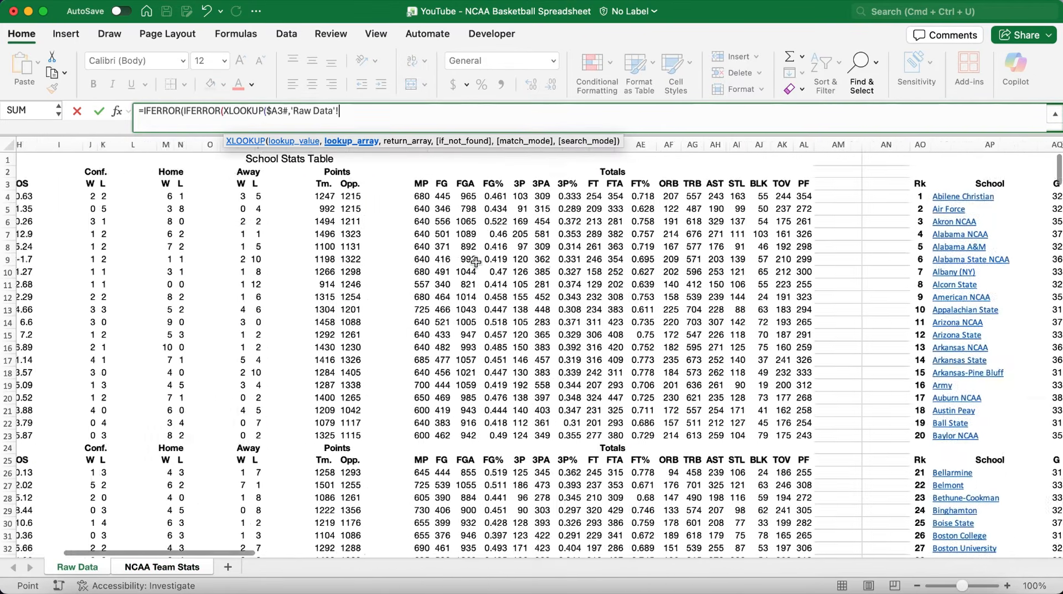
scroll(477, 261, "right", 5)
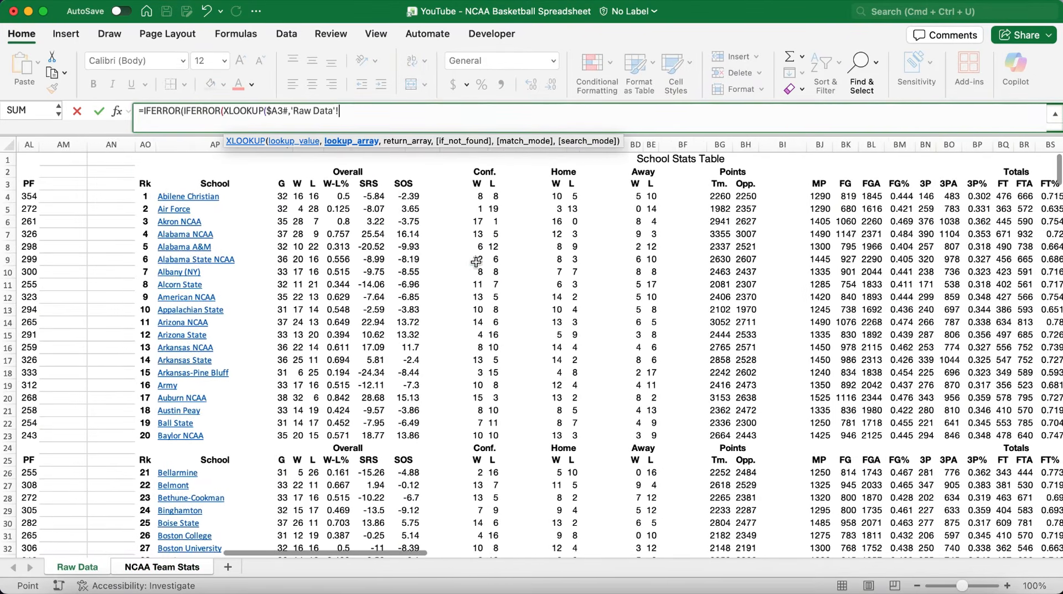
scroll(476, 261, "right", 4)
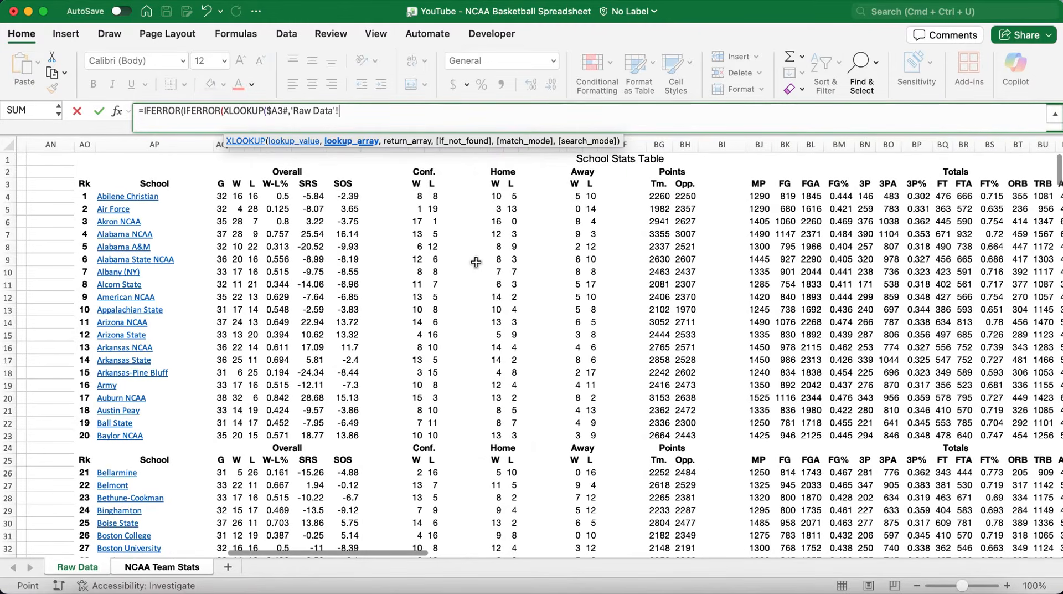
left_click(103, 161)
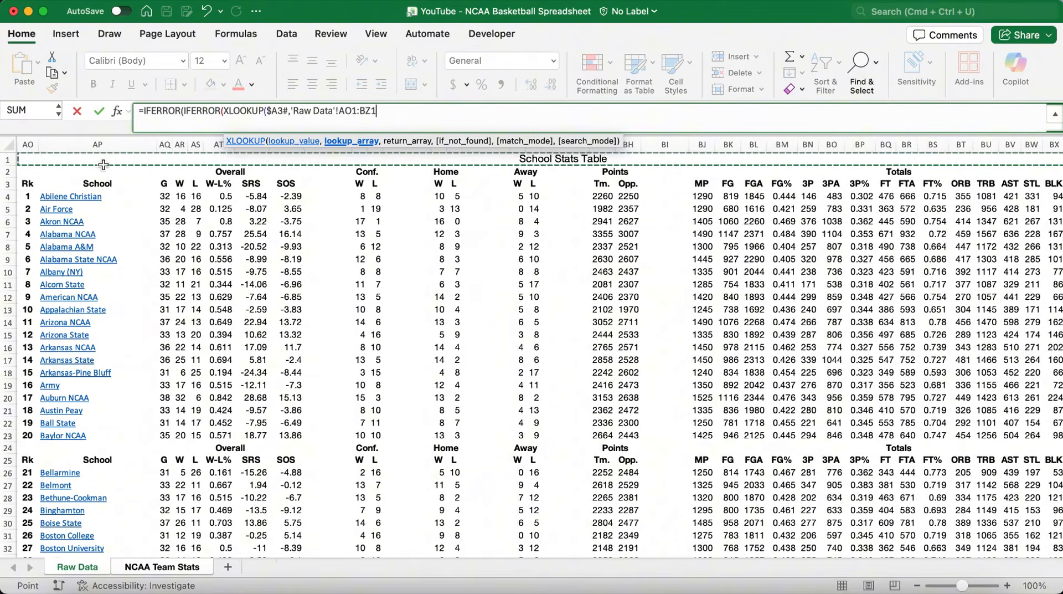
left_click(342, 115)
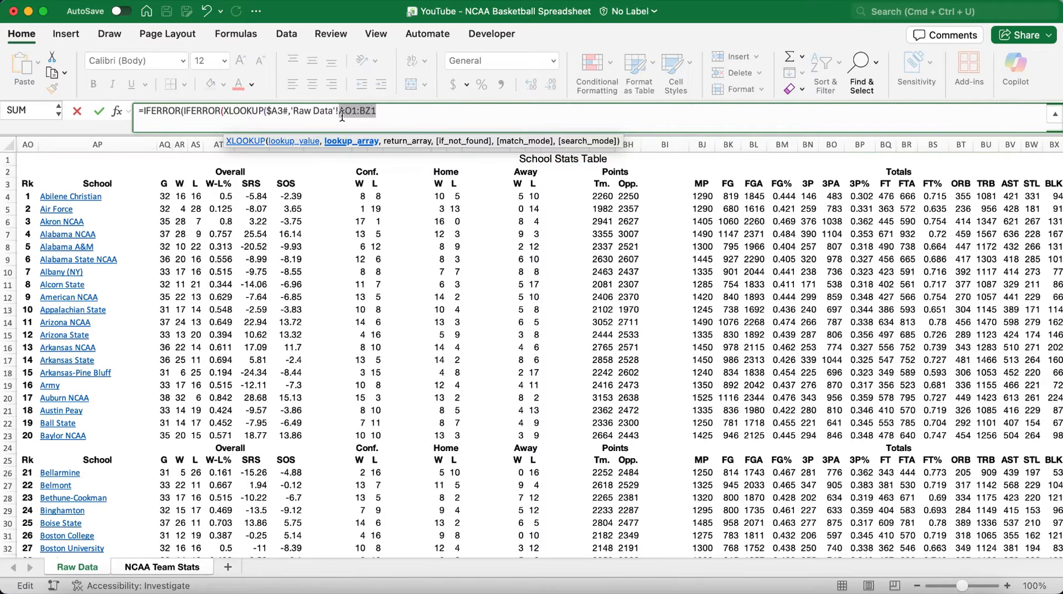
key("BackSpace")
type("AP1:AP1000,")
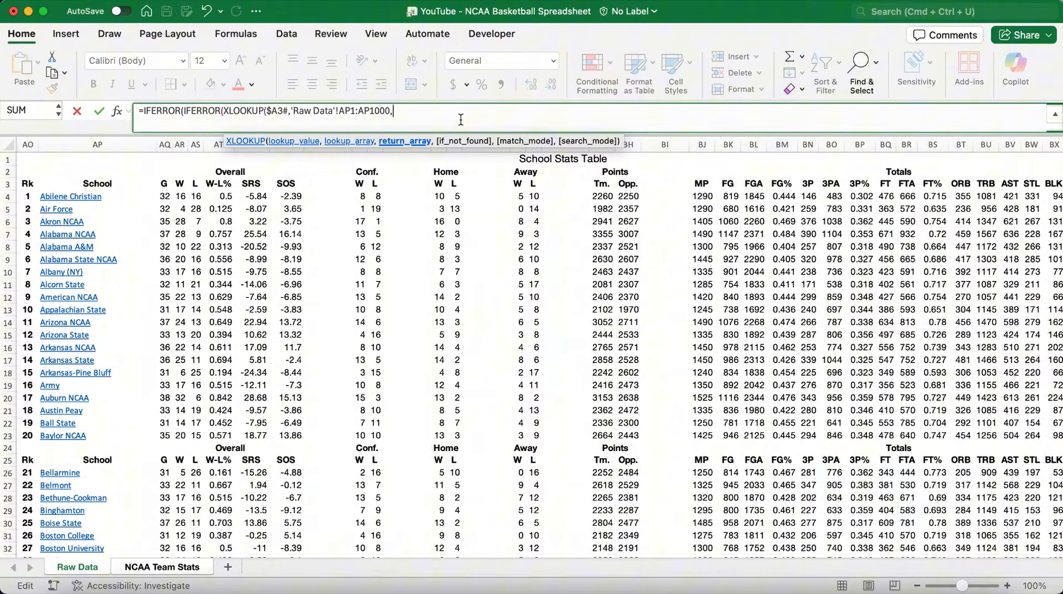
Add 'Raw Data'!AQ1:AQ1000 as the return array, make both array ranges absolute, and close the XLOOKUP
left_click(165, 196)
key("BackSpace")
type("1")
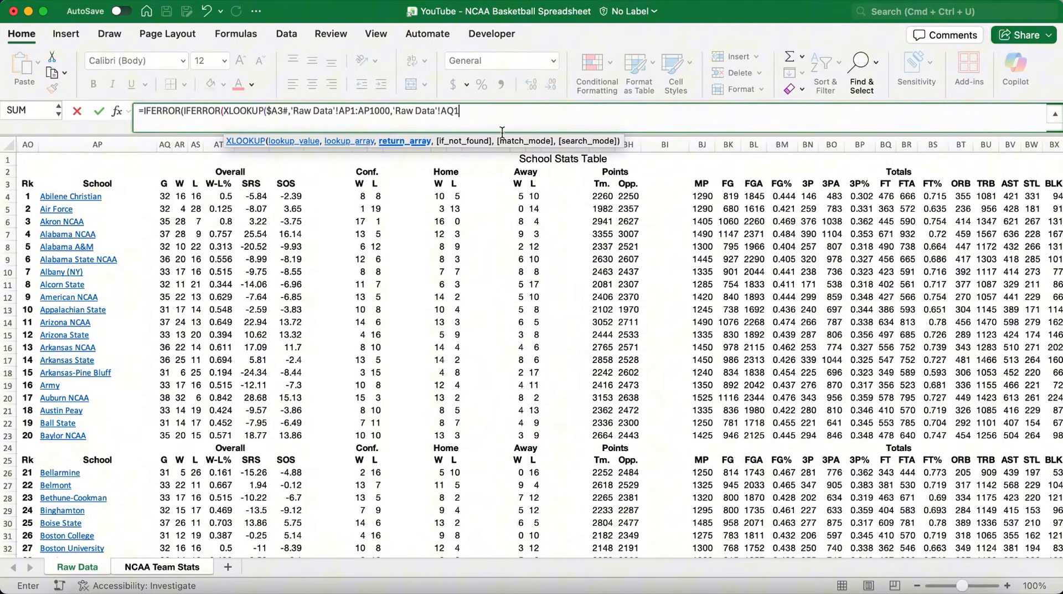
type(":AQ1000")
left_click_drag(505, 112, 292, 112)
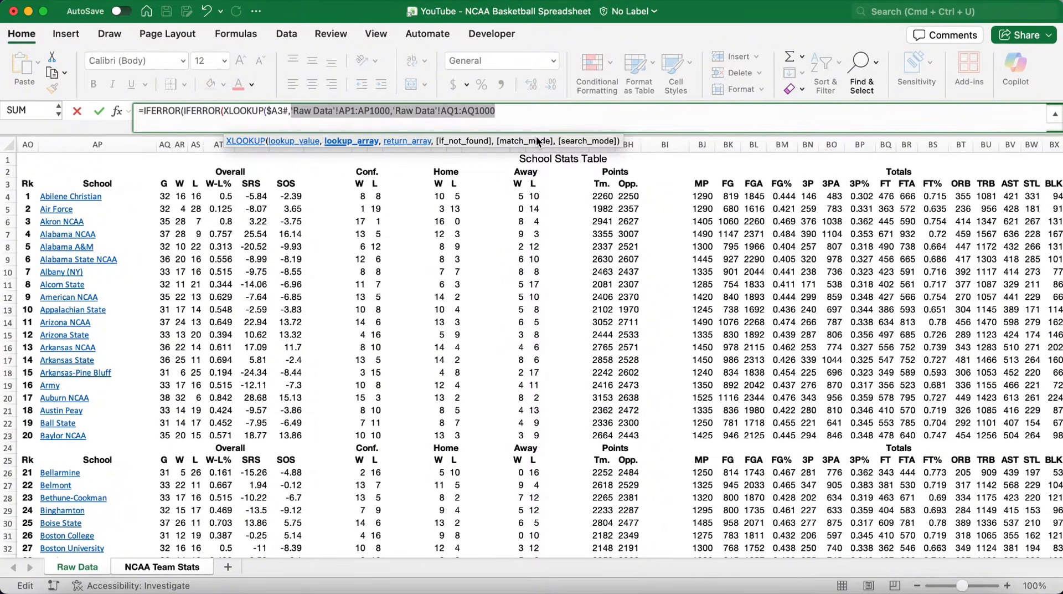
key("F4")
left_click(549, 120)
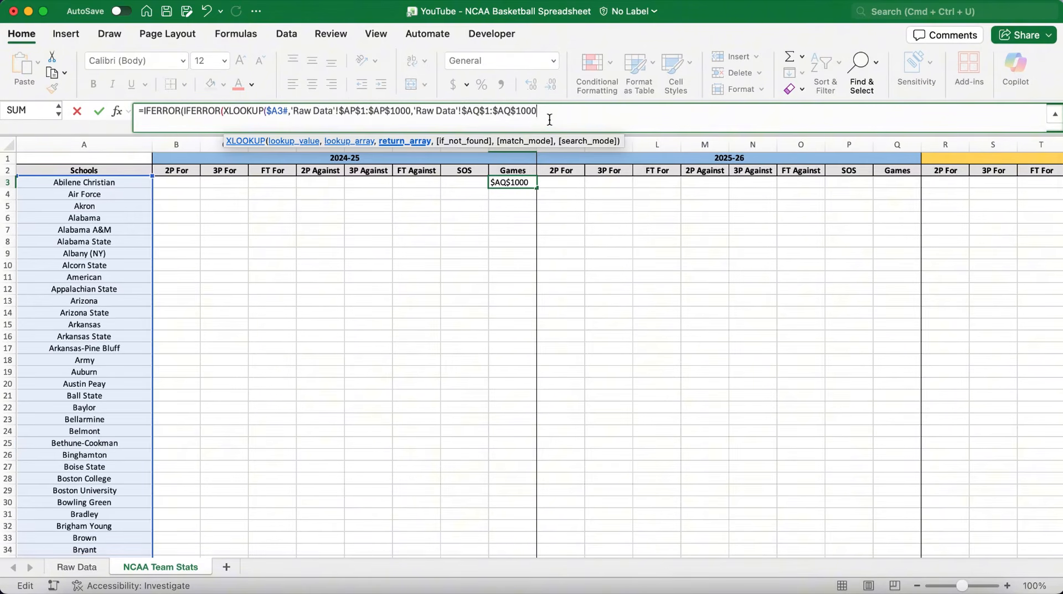
type("),")
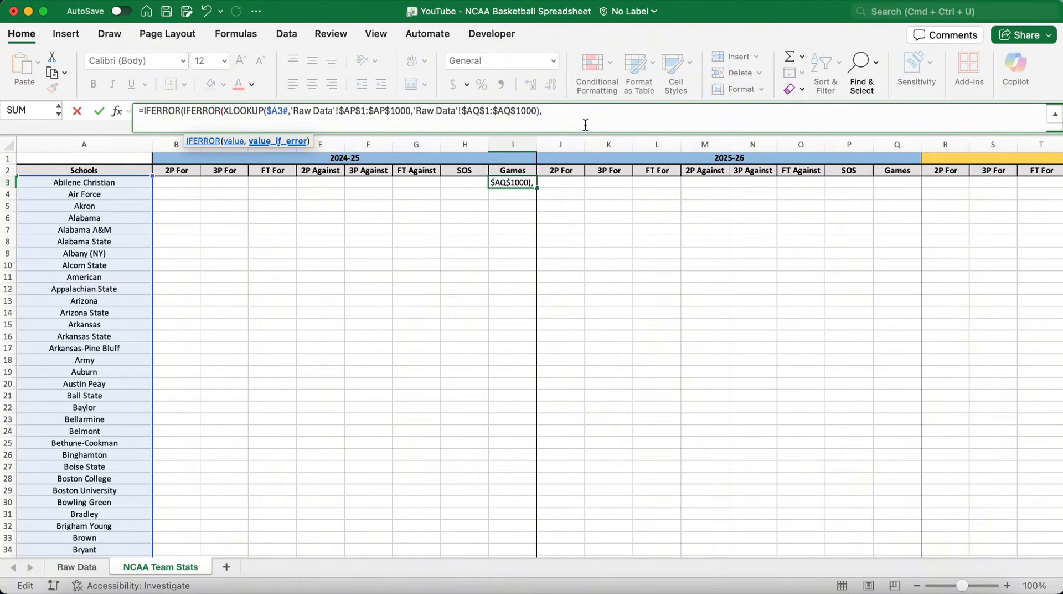
Copy the complete XLOOKUP expression and paste it as the inner IFERROR's fallback value
left_click_drag(224, 115, 540, 117)
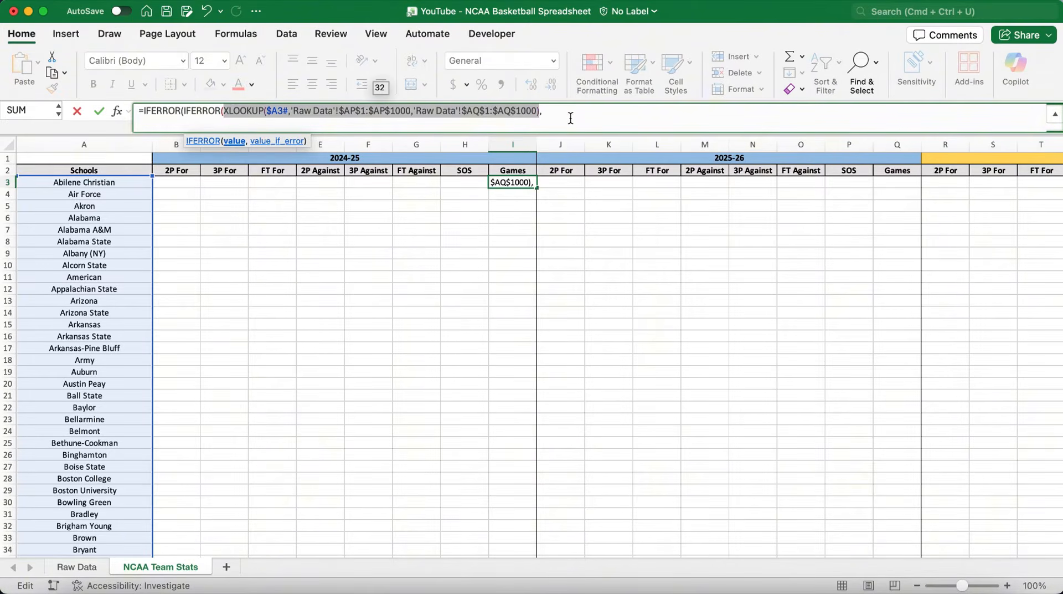
right_click(531, 111)
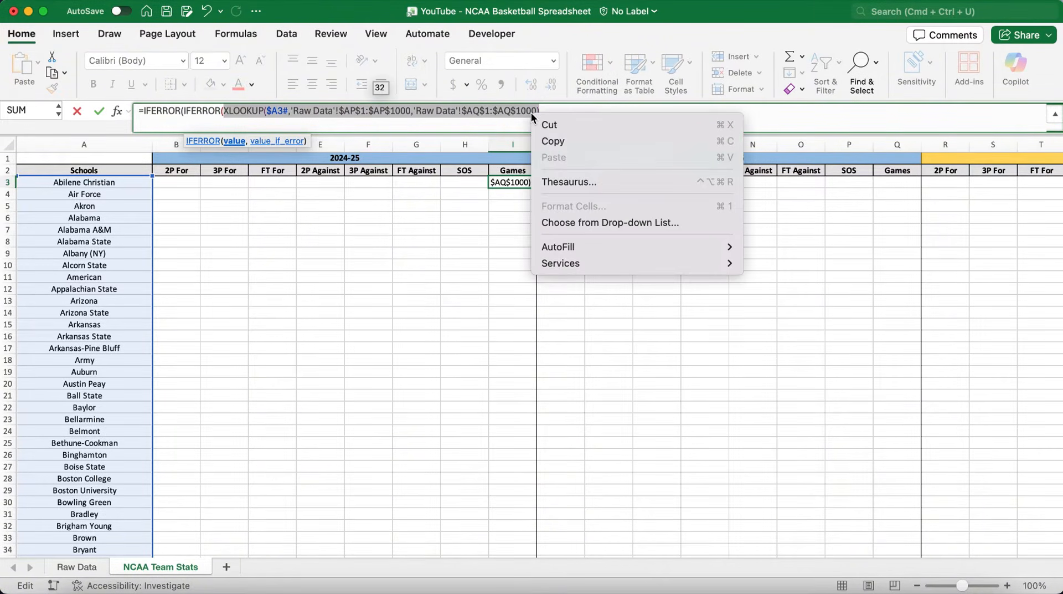
left_click(556, 139)
left_click(555, 113)
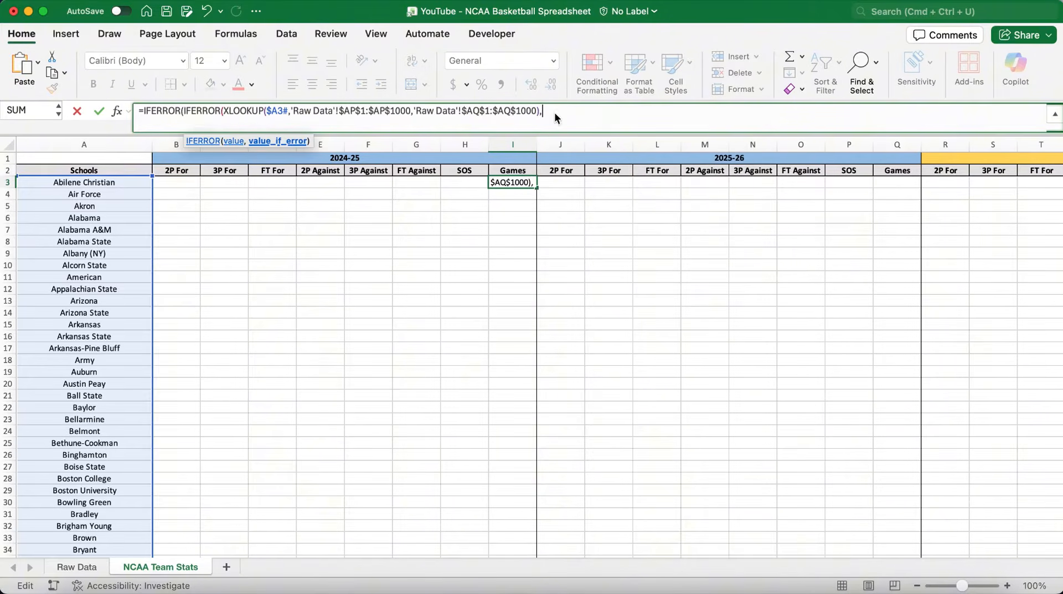
right_click(554, 112)
left_click(586, 155)
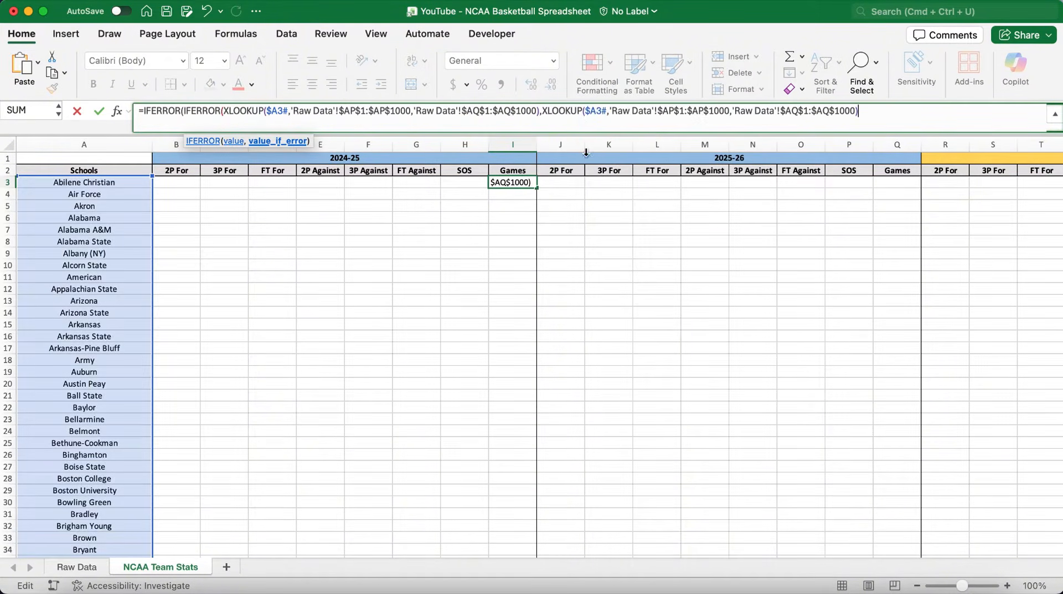
Append &" NCAA" to the $A3# lookup value in the second XLOOKUP
left_click(607, 114)
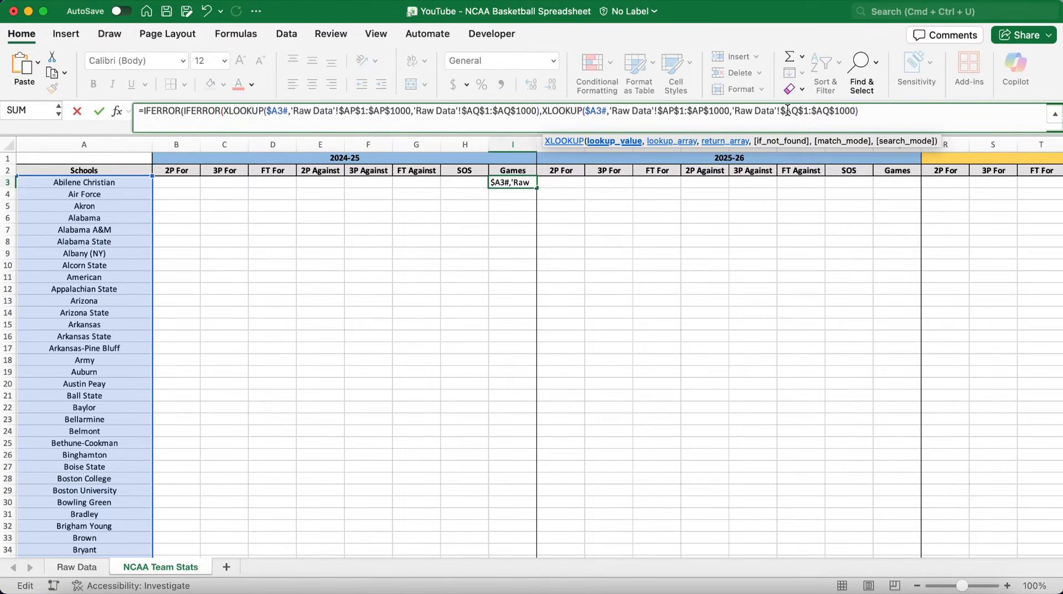
type("&")
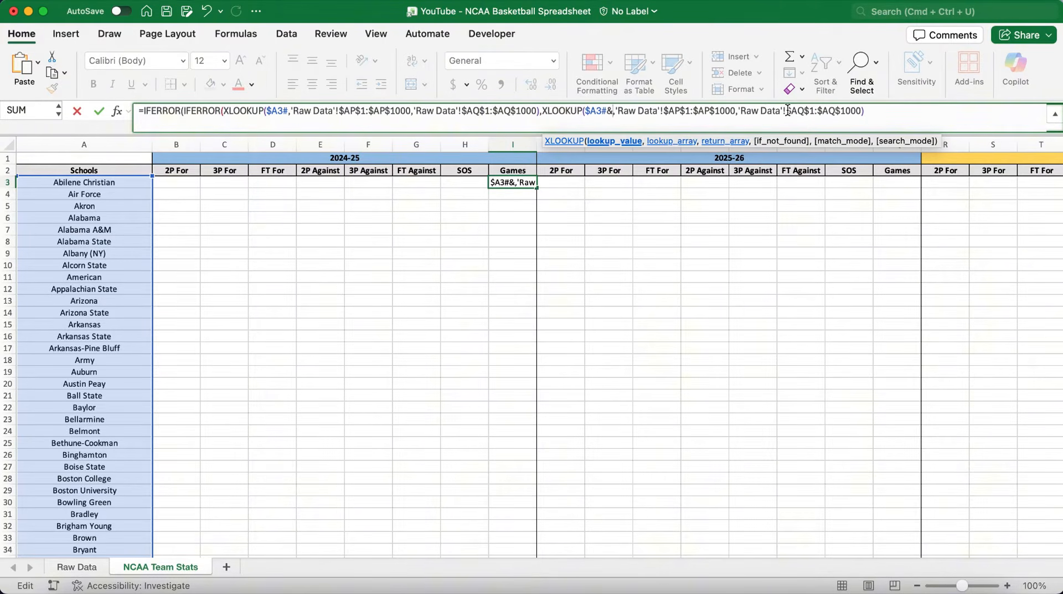
type("\" NCAA")
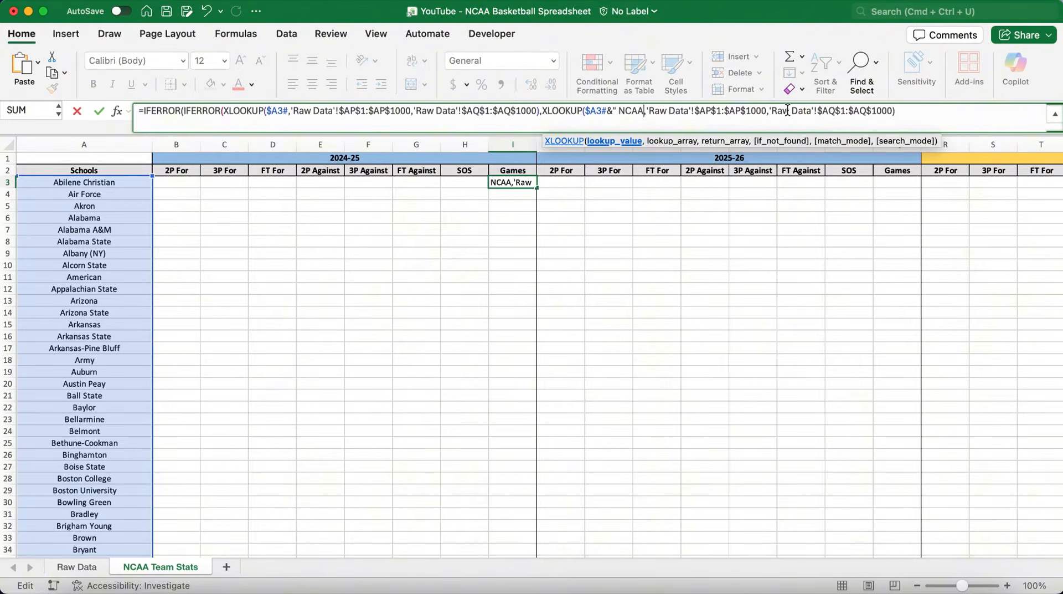
type("\"")
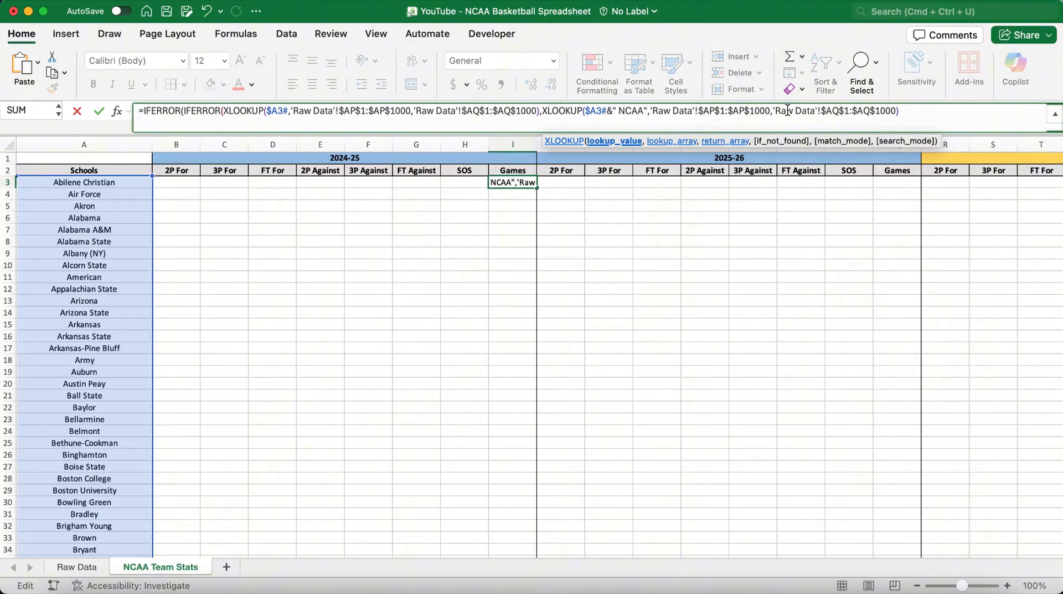
Close the inner IFERROR, finish the I3 formula with an outer fallback of 0, and select the spilled Games values down to the last row
left_click(913, 113)
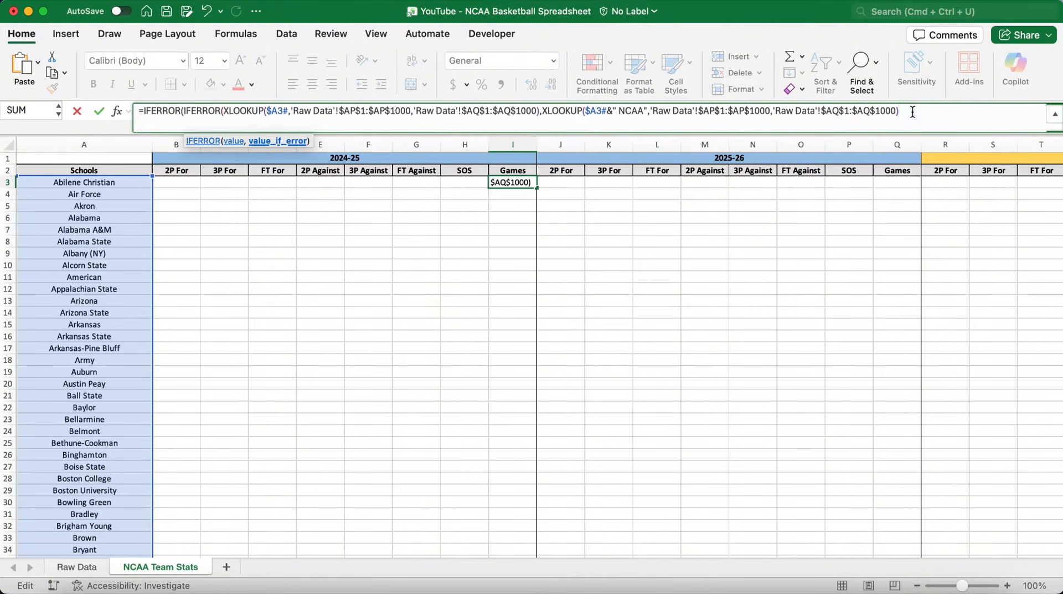
type(")")
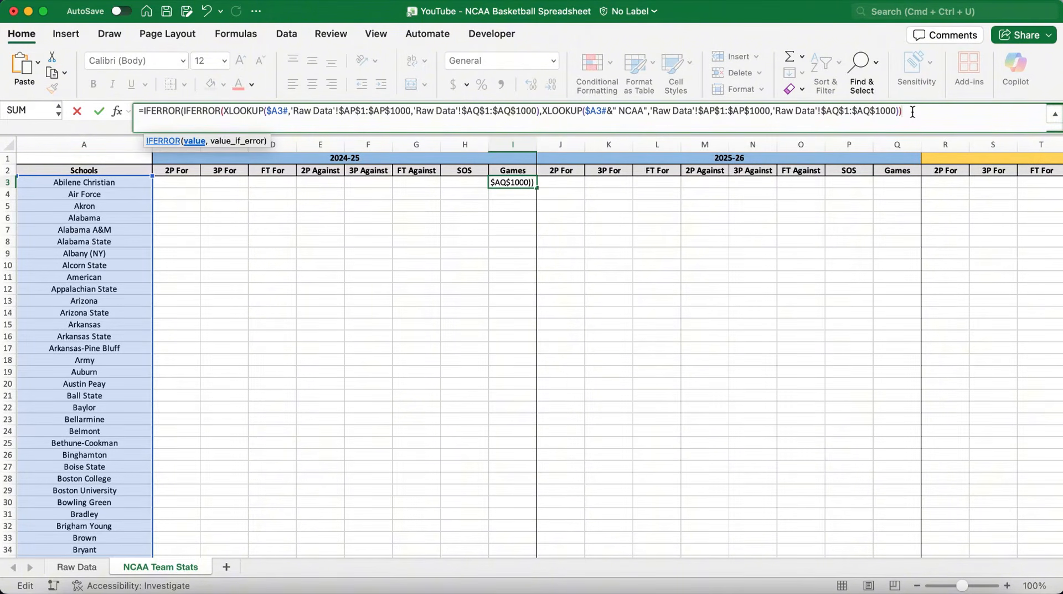
type(",0")
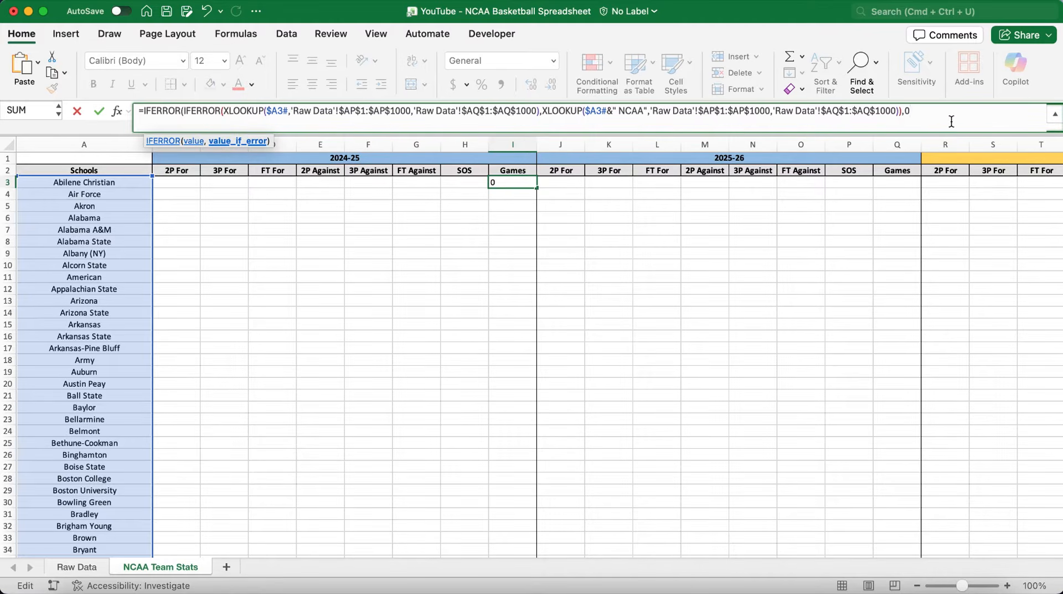
type(")")
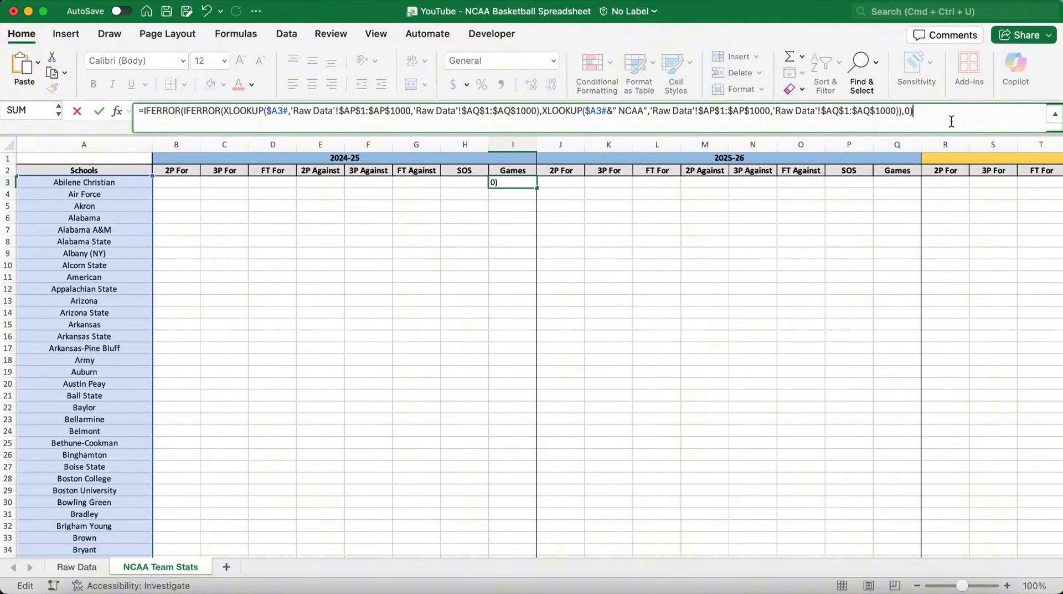
key("Return")
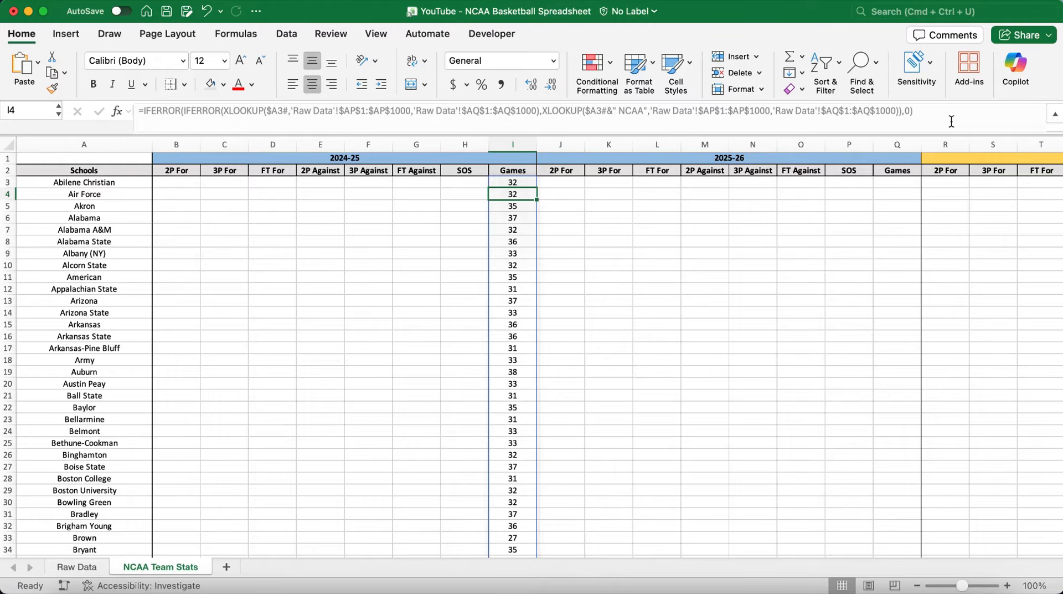
left_click(518, 183)
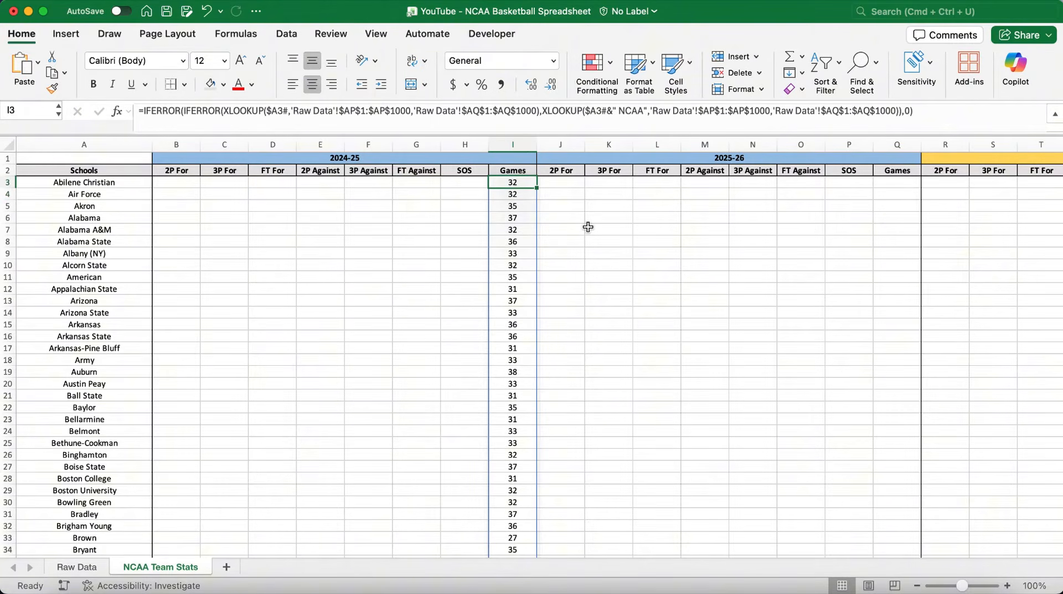
key("ctrl+shift+Down")
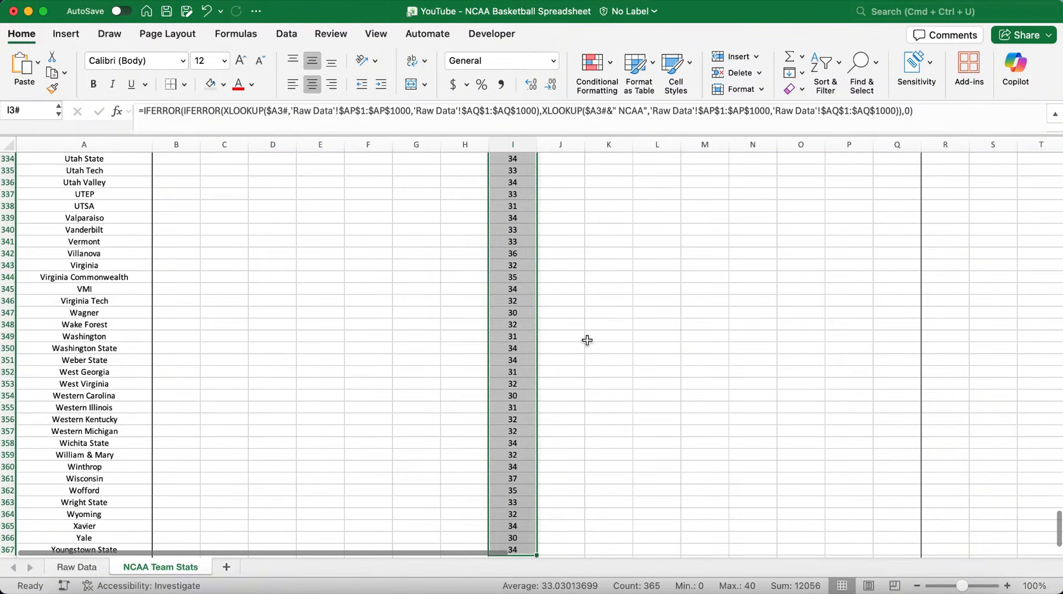
Check that the spilled Games values run alongside the school list from the last row back up to the header
scroll(587, 340, "down", 3)
left_click(510, 436)
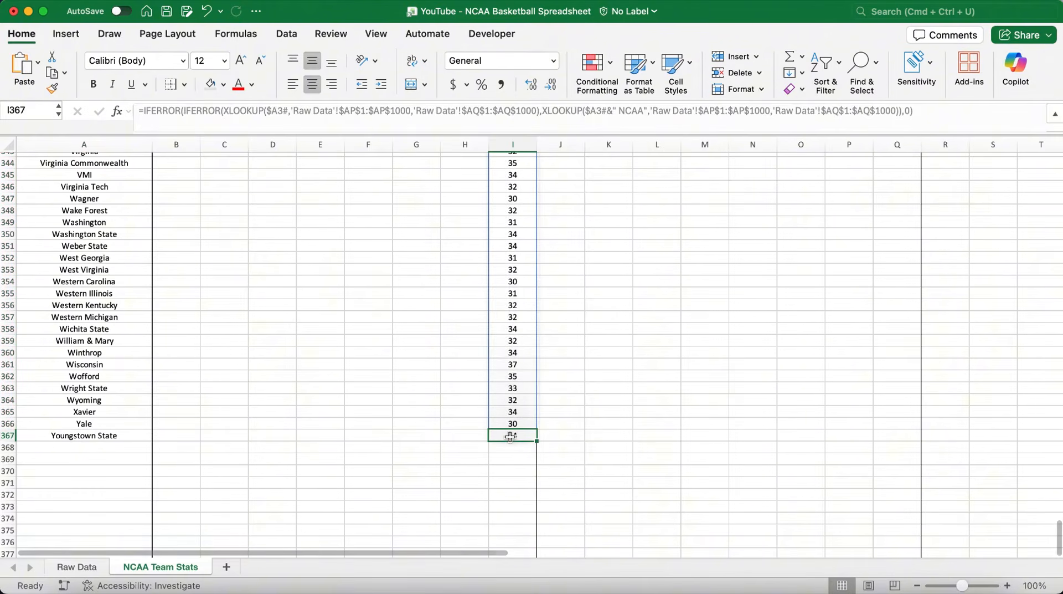
key("ctrl+shift+Left")
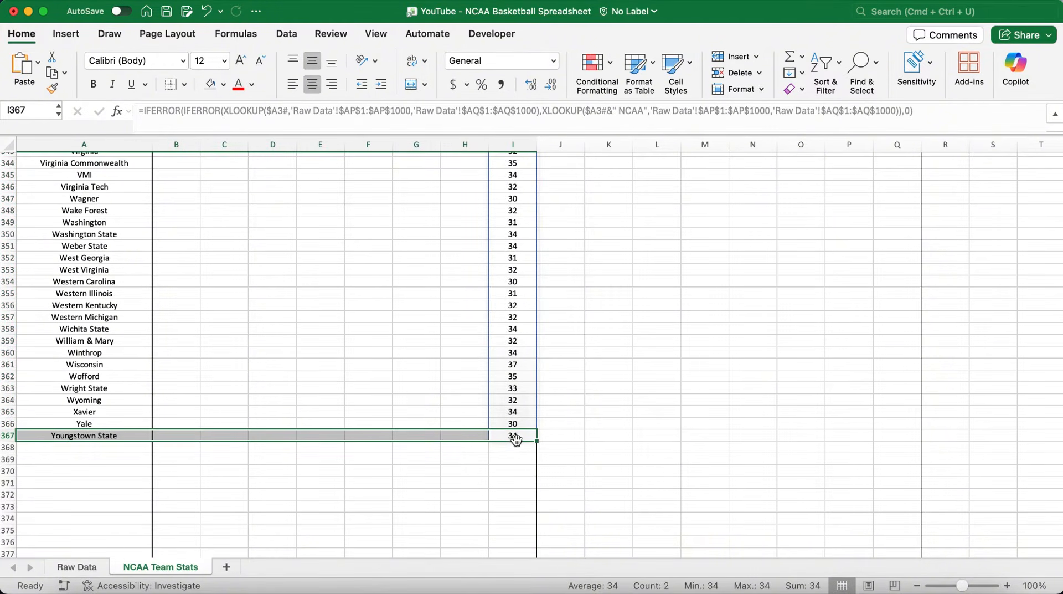
left_click(516, 438)
key("ctrl+shift+Up")
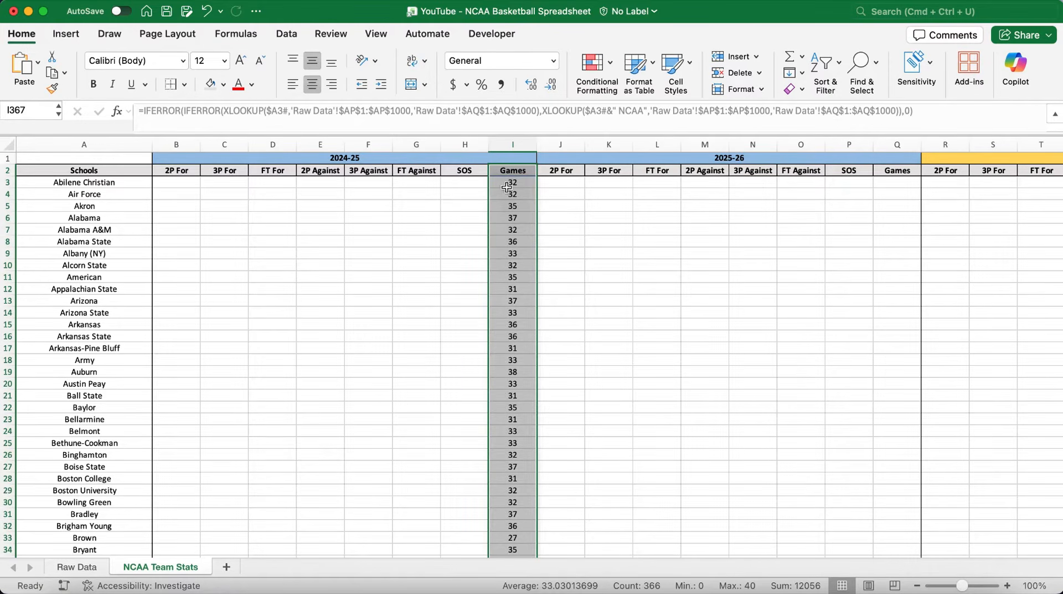
left_click(474, 184)
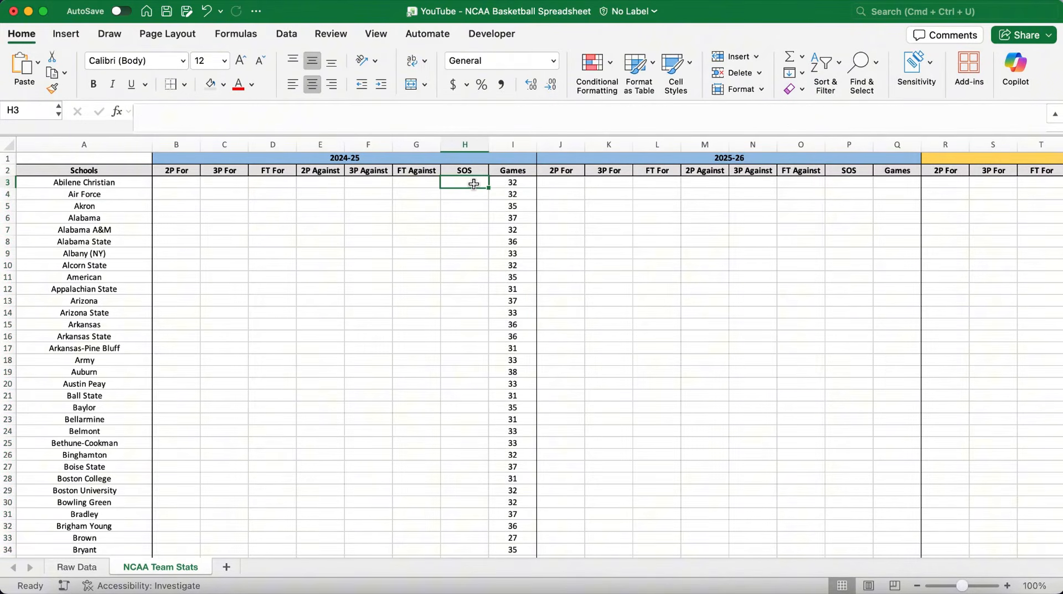
Fill the 2024-25 Games formula from I3 into the neighbouring SOS cell H3
left_click(520, 183)
key("ctrl+shift+Down")
left_click_drag(535, 189, 464, 183)
left_click(473, 182)
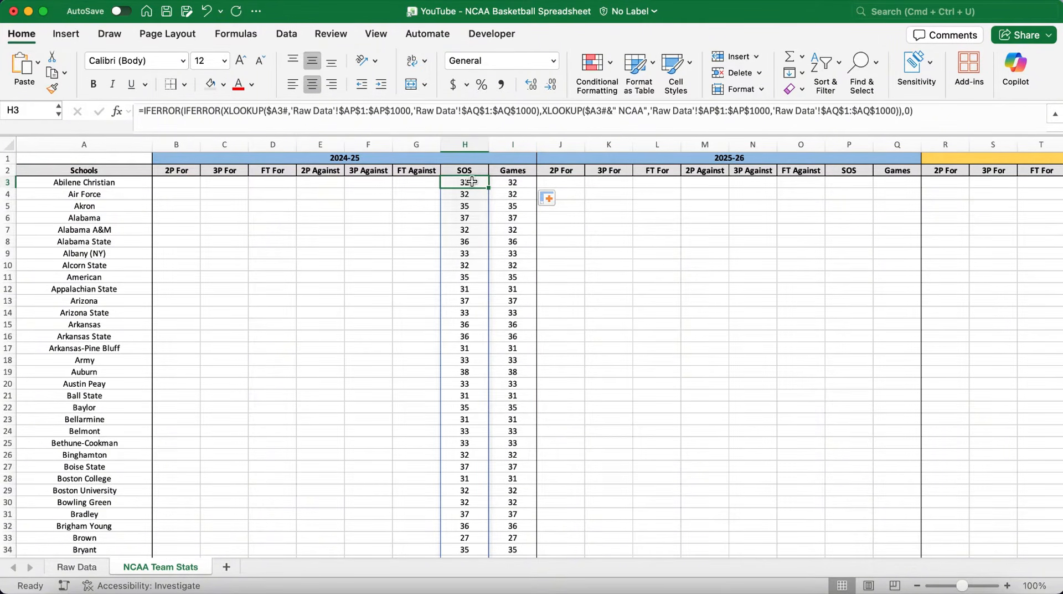
Change the first XLOOKUP's return array in the H3 SOS formula to 'Raw Data'!$AV$1:$AV$1000
left_click(479, 116)
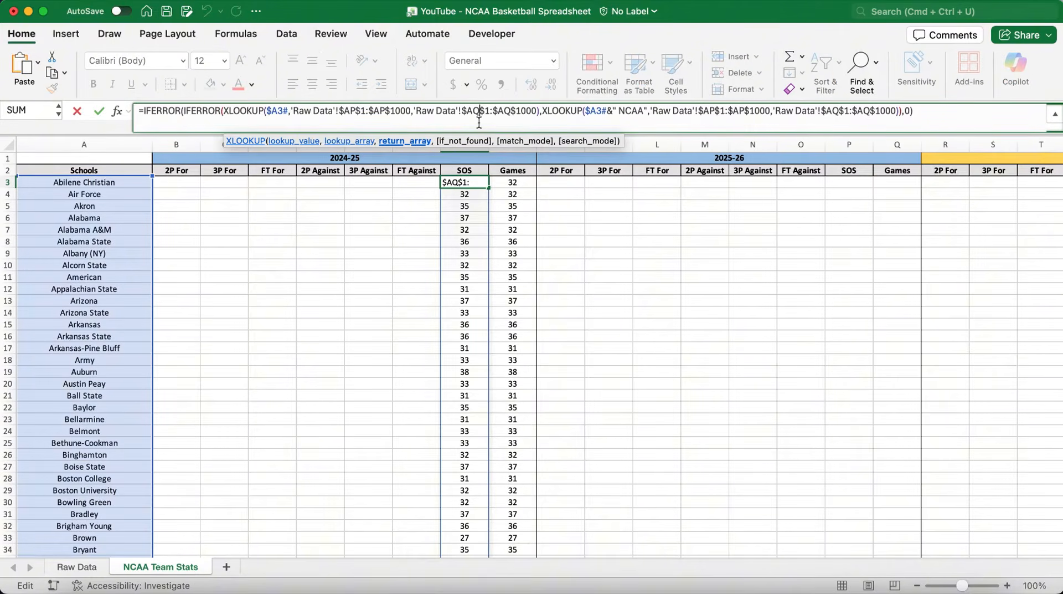
key("BackSpace")
type("V")
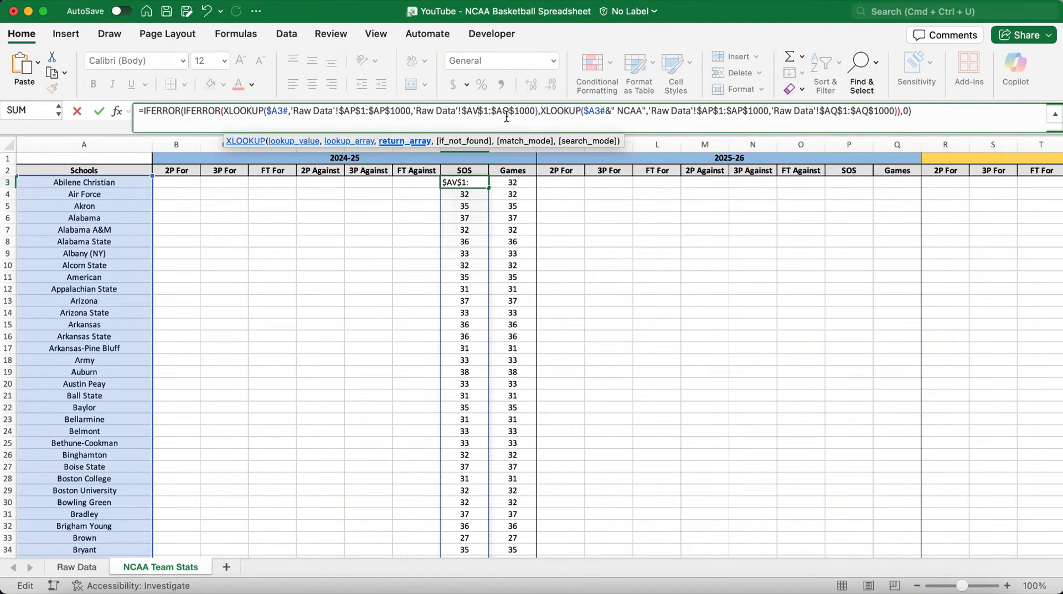
left_click(507, 126)
key("BackSpace")
type("V")
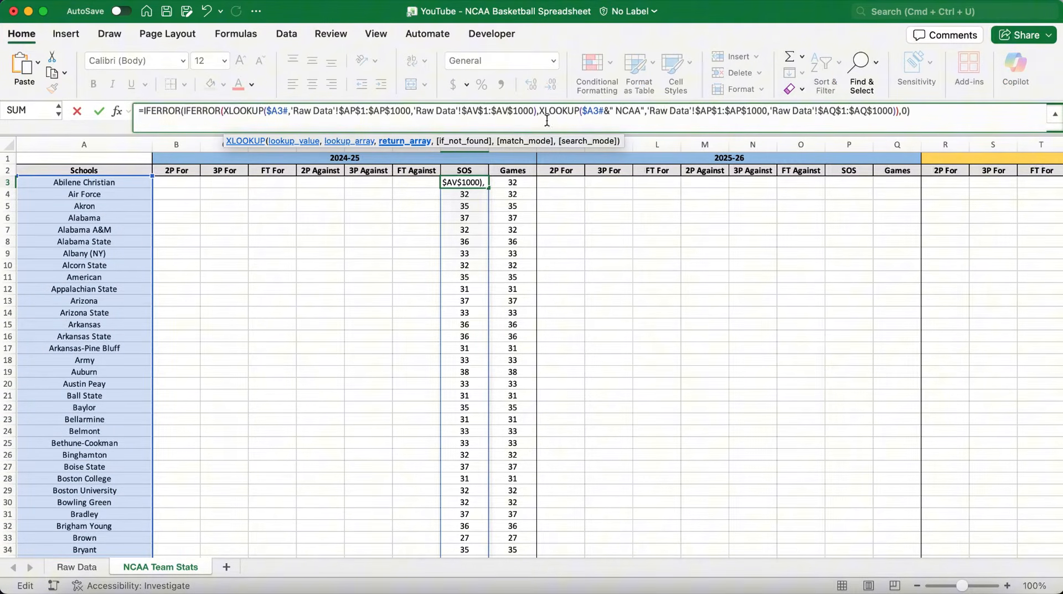
Change the second XLOOKUP's return array in H3 to 'Raw Data'!$AV$1:$AV$1000 and commit the SOS formula
left_click(836, 111)
key("BackSpace")
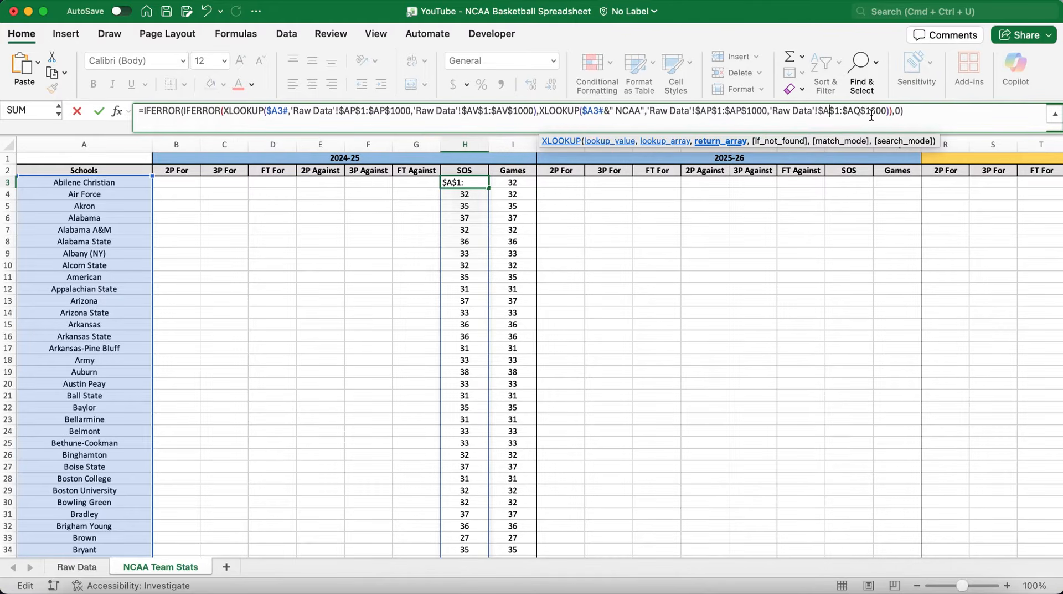
type("V")
left_click(867, 111)
key("BackSpace")
type("V")
key("Return")
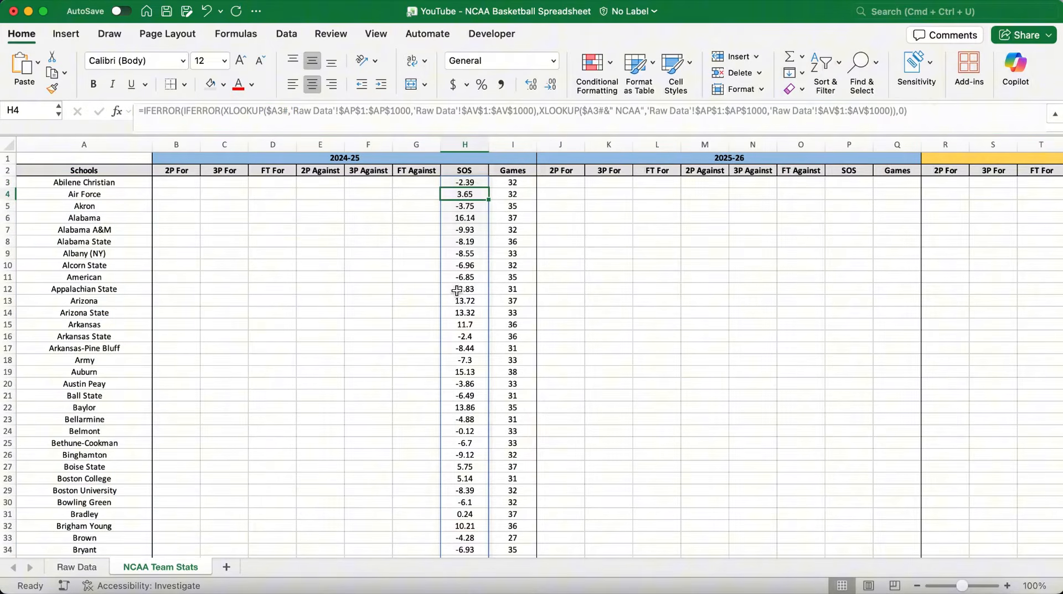
Copy the SOS formula from H3 into the 2024-25 3P For cell C3
left_click(431, 183)
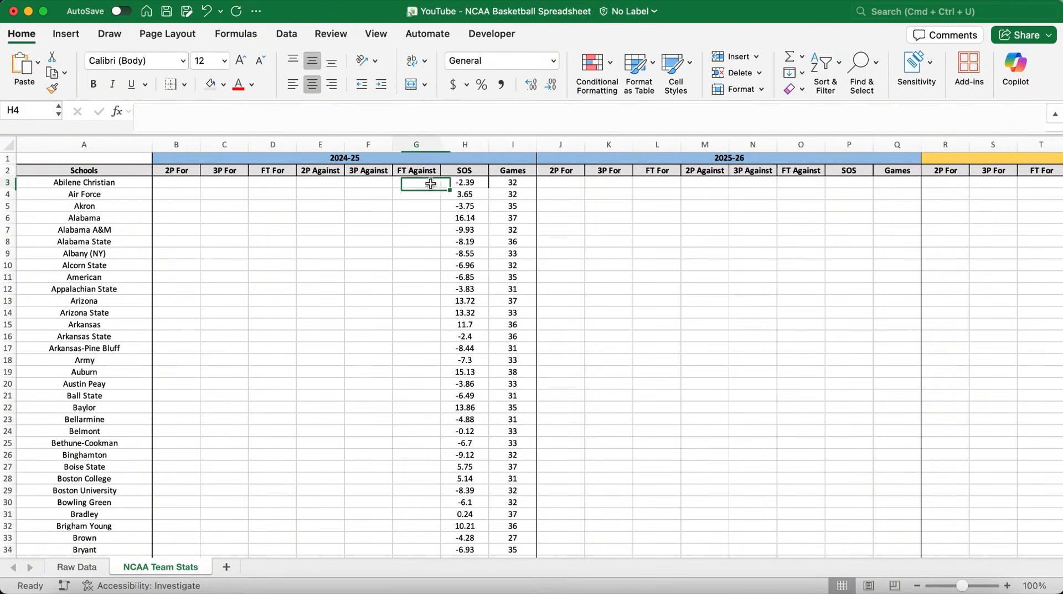
left_click(463, 183)
key("super+c")
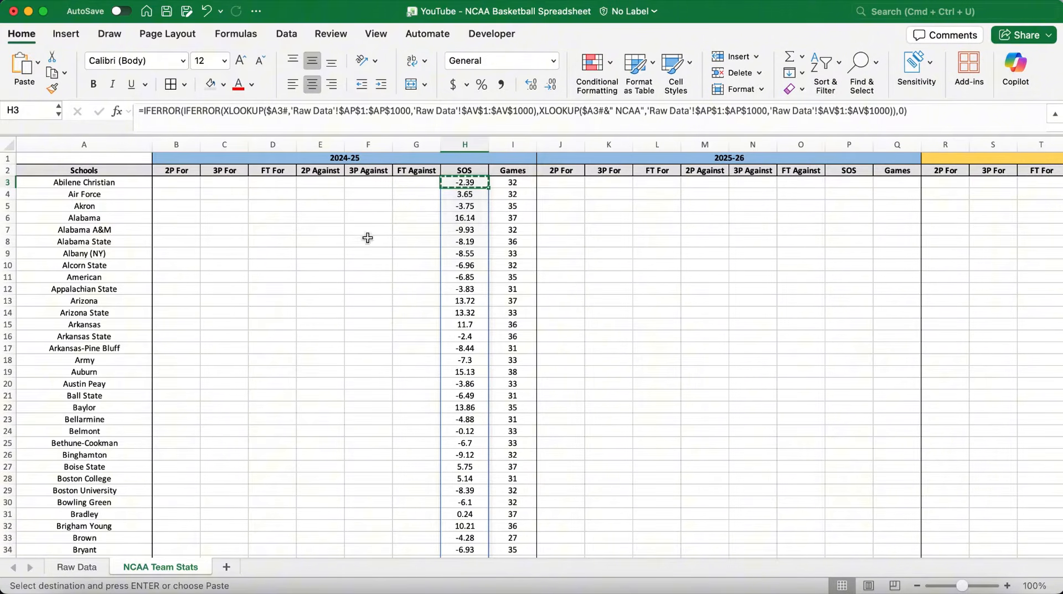
left_click(235, 183)
key("super+v")
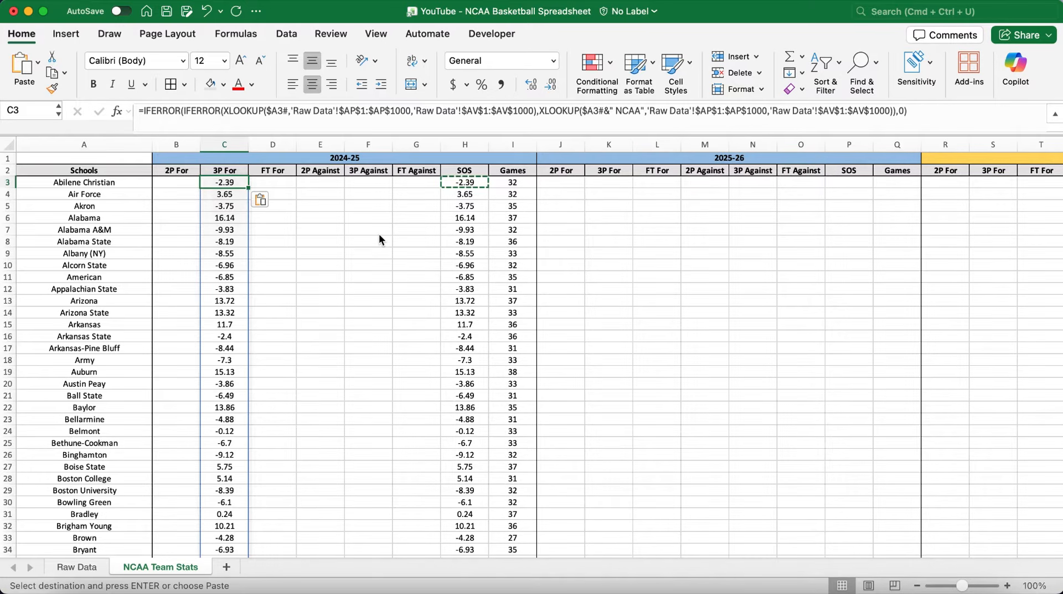
key("Escape")
Nest another IFERROR in the C3 formula, dividing the lookup result by $I3# with a fallback of 0
left_click(224, 112)
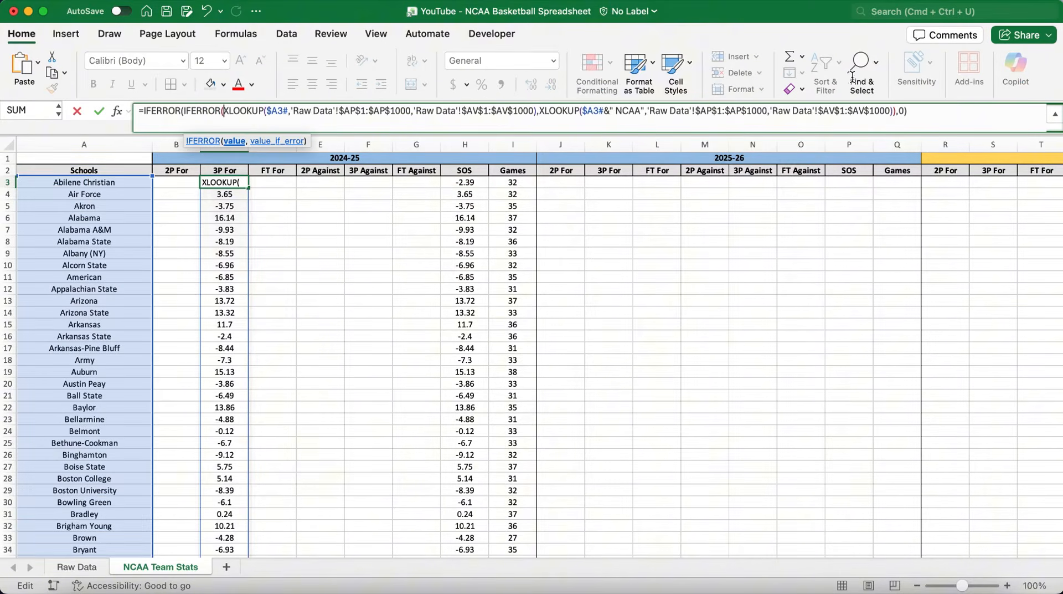
type("IFERROR(")
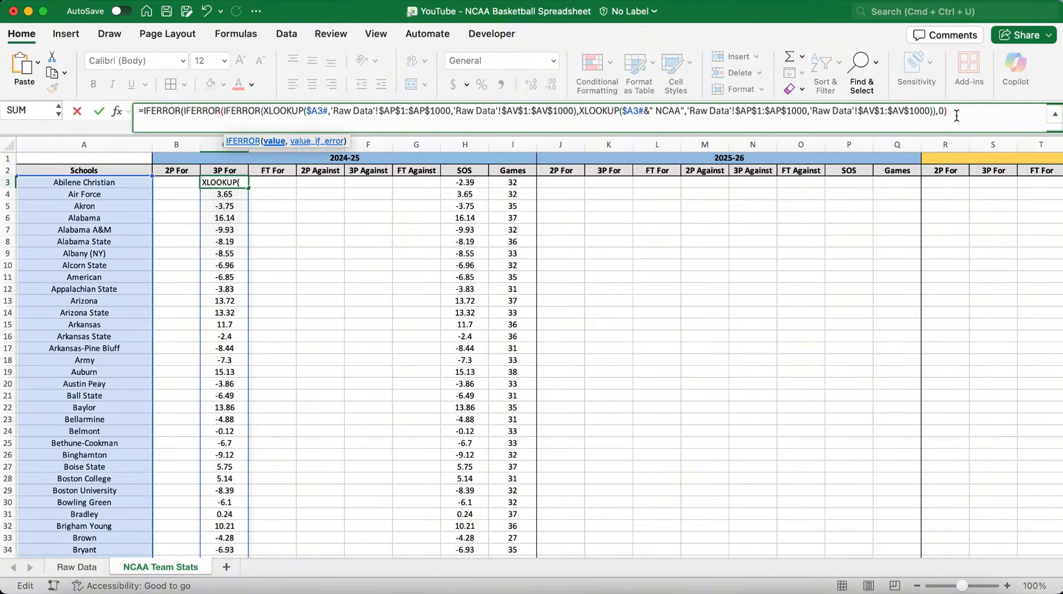
left_click(957, 115)
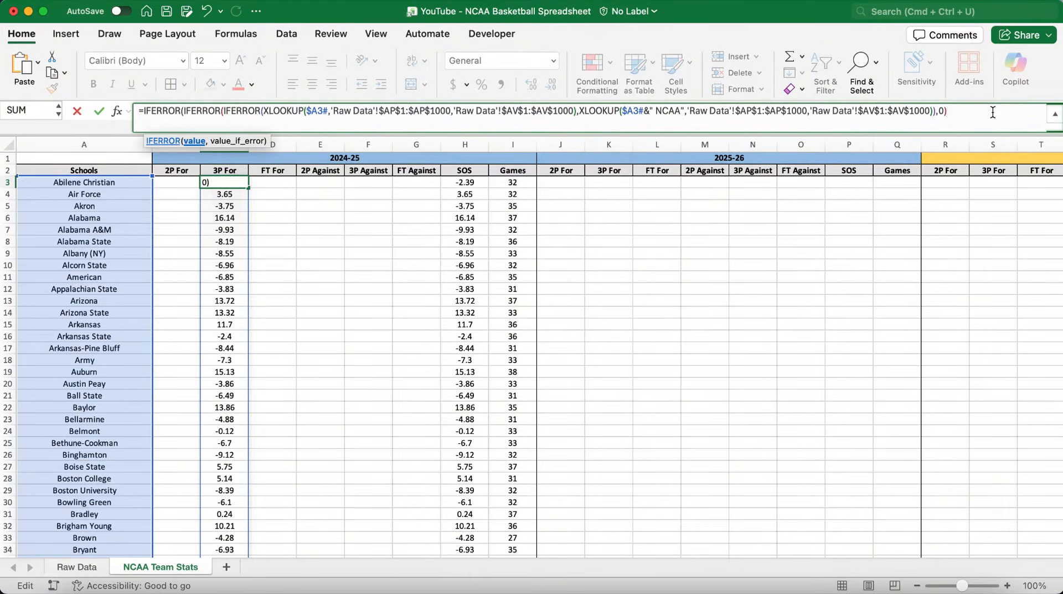
type("/$I3#")
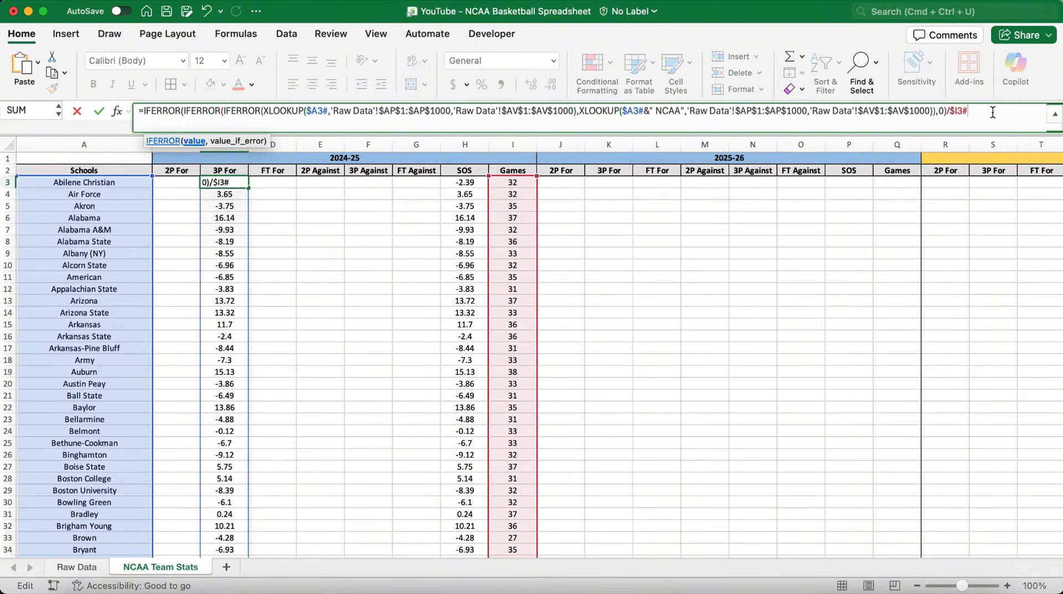
type(",0")
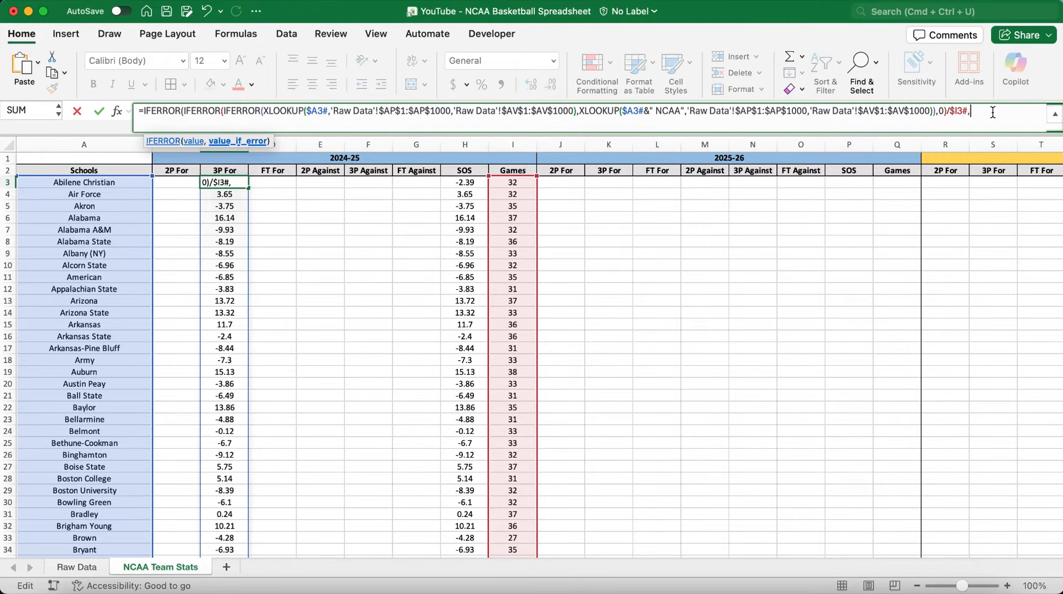
type(")")
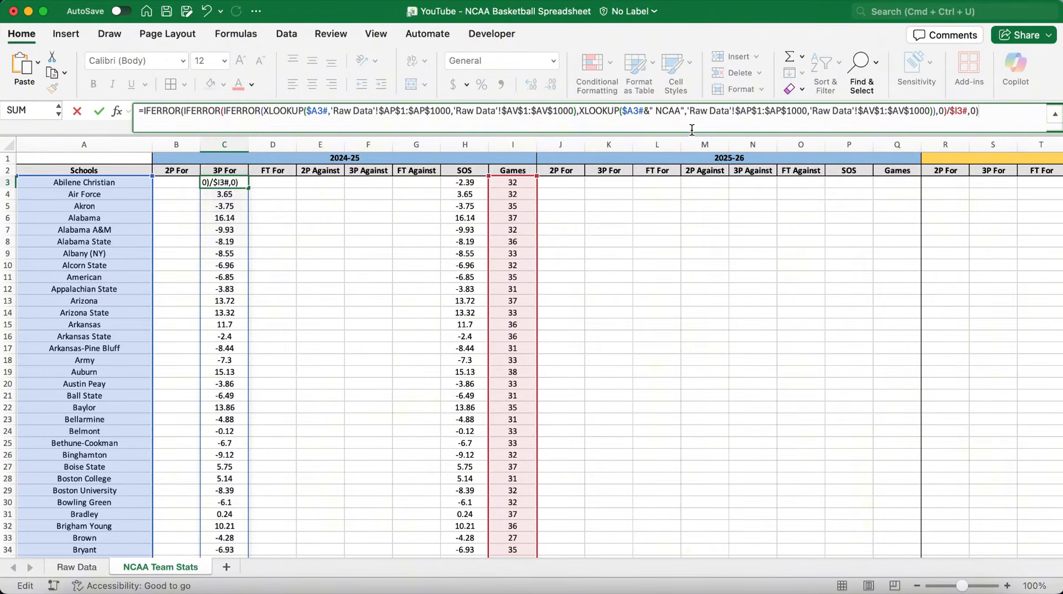
Change the first XLOOKUP's return array in the C3 3P For formula to 'Raw Data'!$BN$1:$BN$1000
left_click(517, 113)
key("BackSpace")
key("BackSpace")
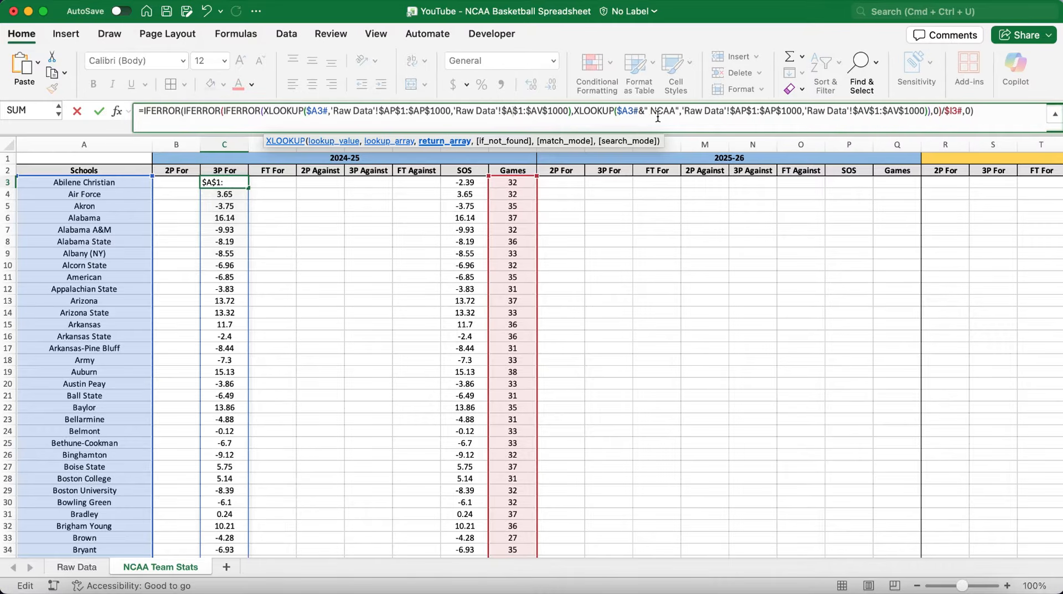
type("BN")
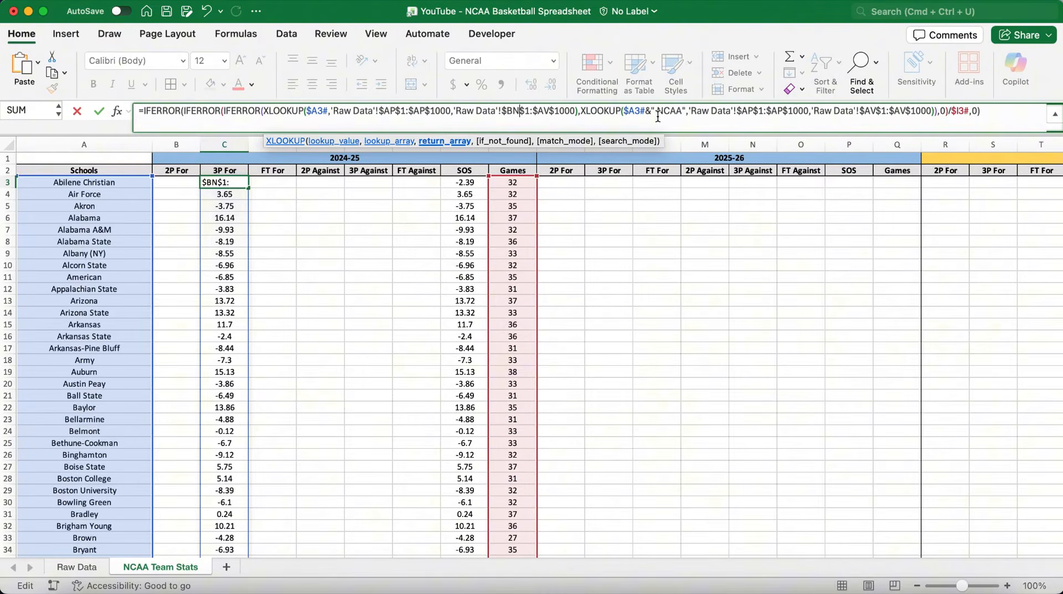
left_click(551, 111)
key("BackSpace")
key("BackSpace")
type("BN")
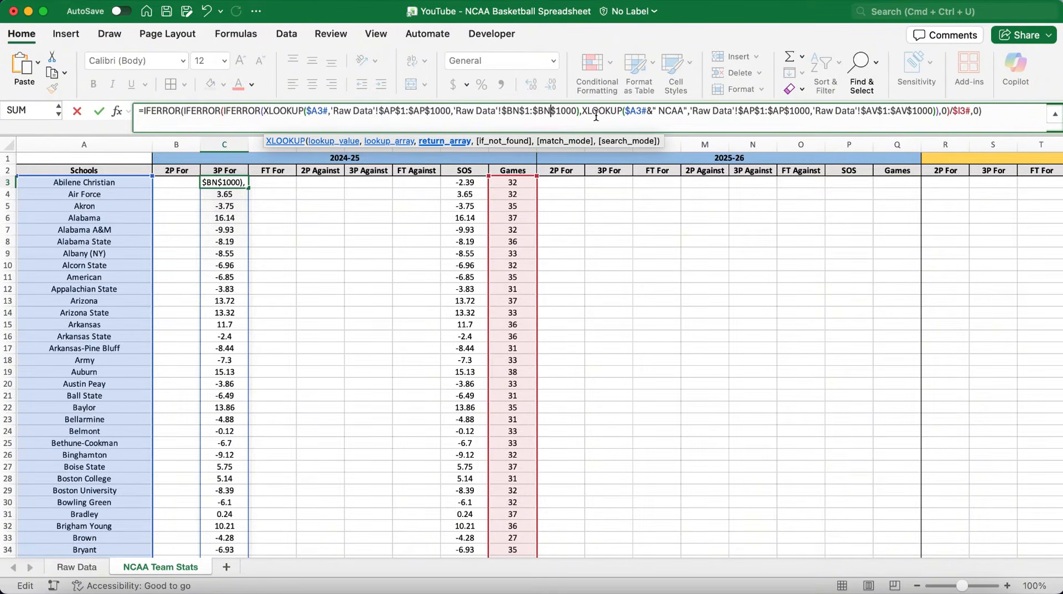
Change the second XLOOKUP's return array in C3 to 'Raw Data'!$BN$1:$BN$1000 and commit the 3P For formula
left_click(877, 112)
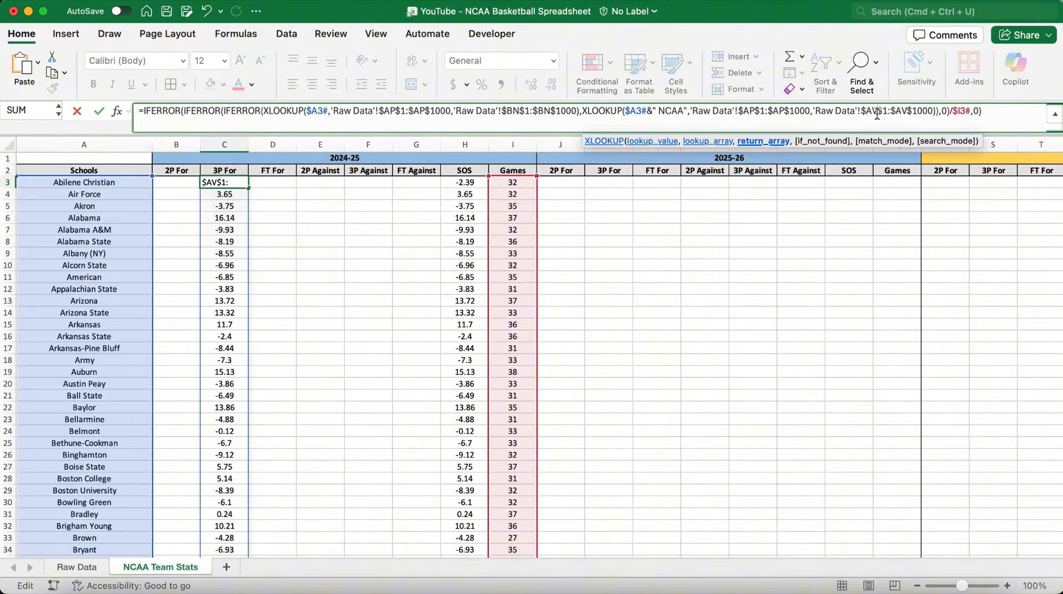
key("BackSpace")
key("BackSpace")
type("BN")
left_click(909, 113)
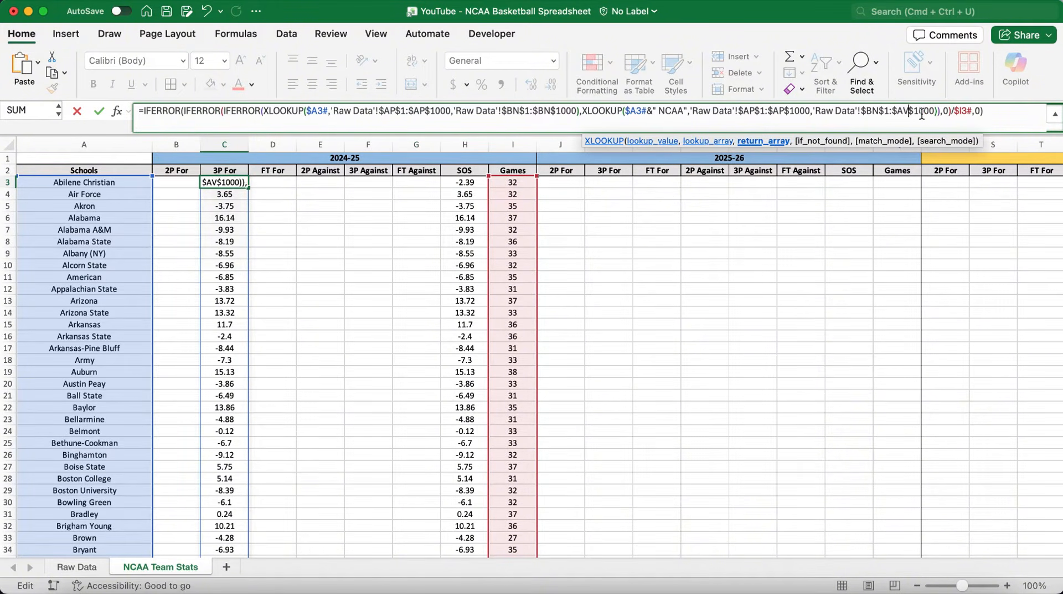
key("BackSpace")
key("BackSpace")
type("BN")
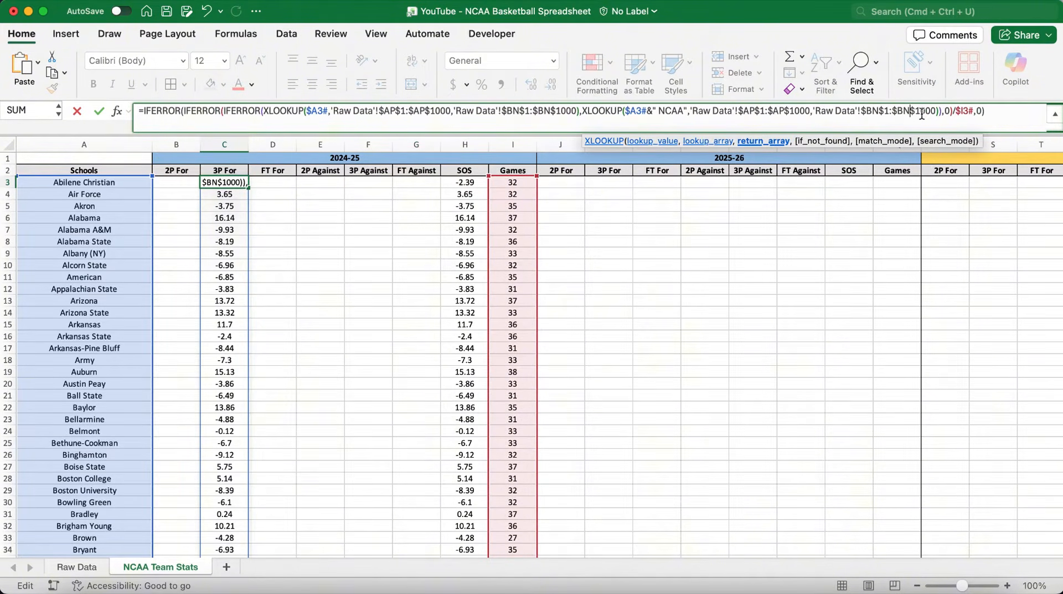
key("Return")
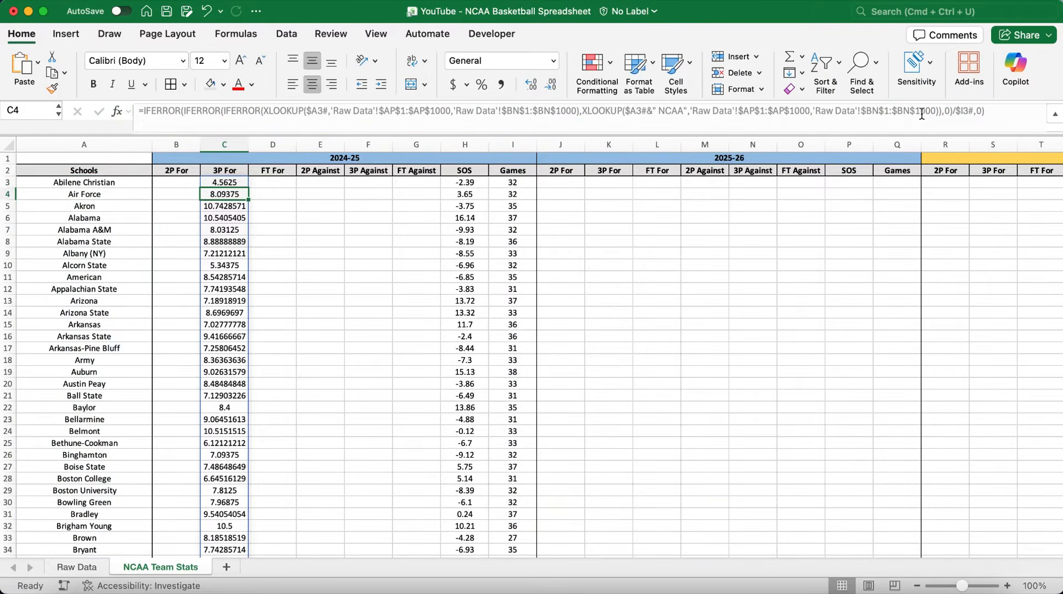
Format all spilled 2024-25 3P For values to one decimal place
key("Up")
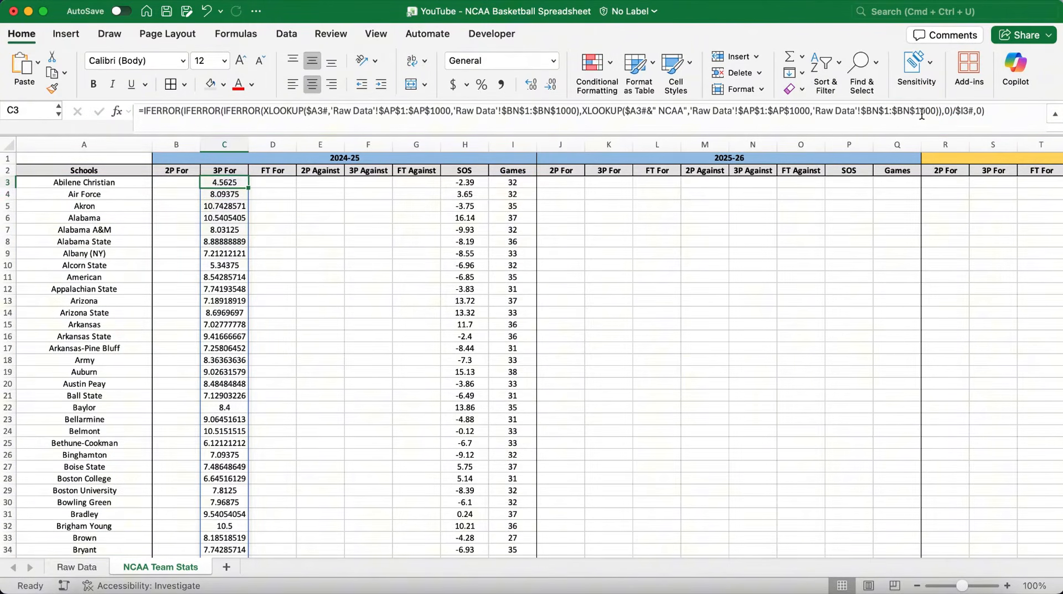
key("ctrl+shift+Down")
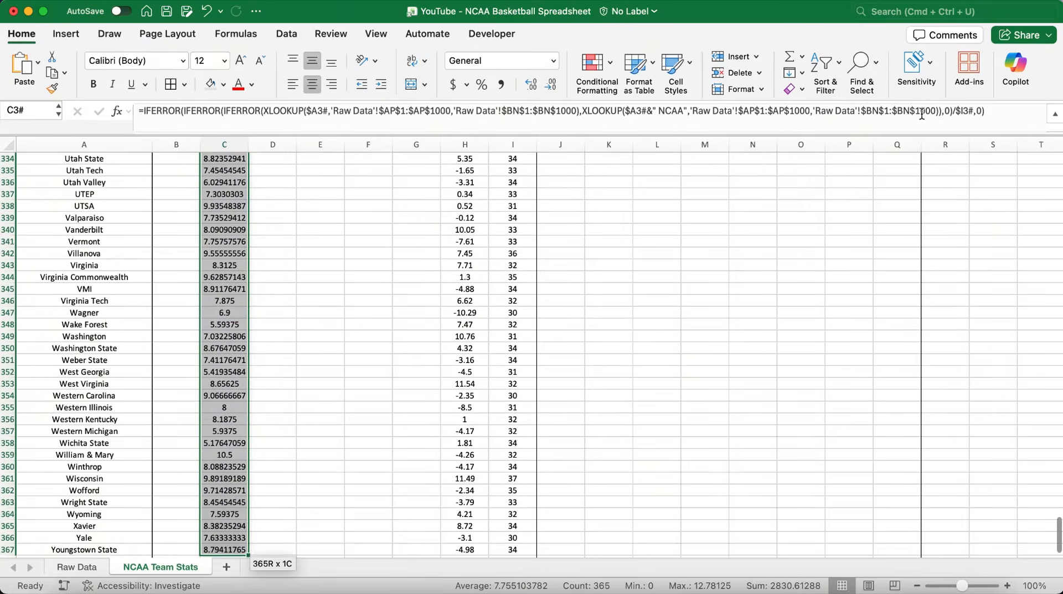
left_click(551, 86)
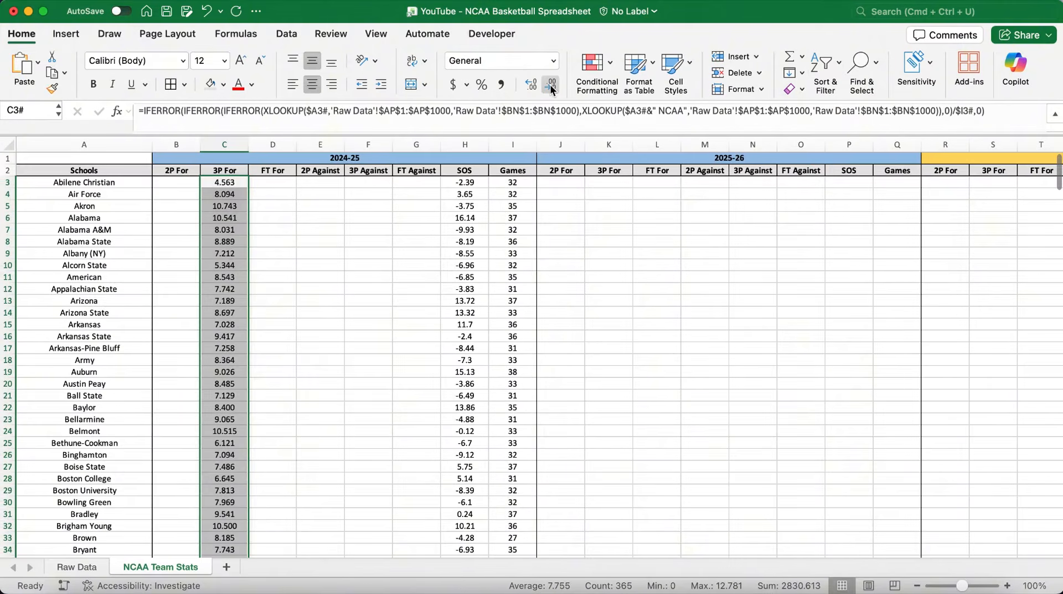
left_click(551, 86)
left_click(551, 86)
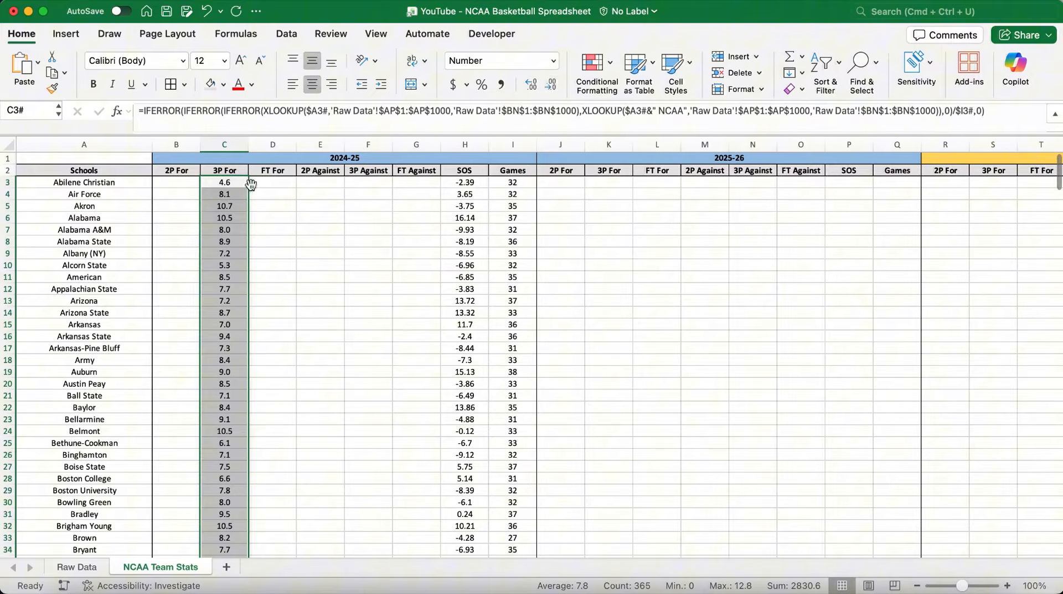
Copy the 3P For formula from C3 into the 2024-25 FT For cell D3
left_click(234, 183)
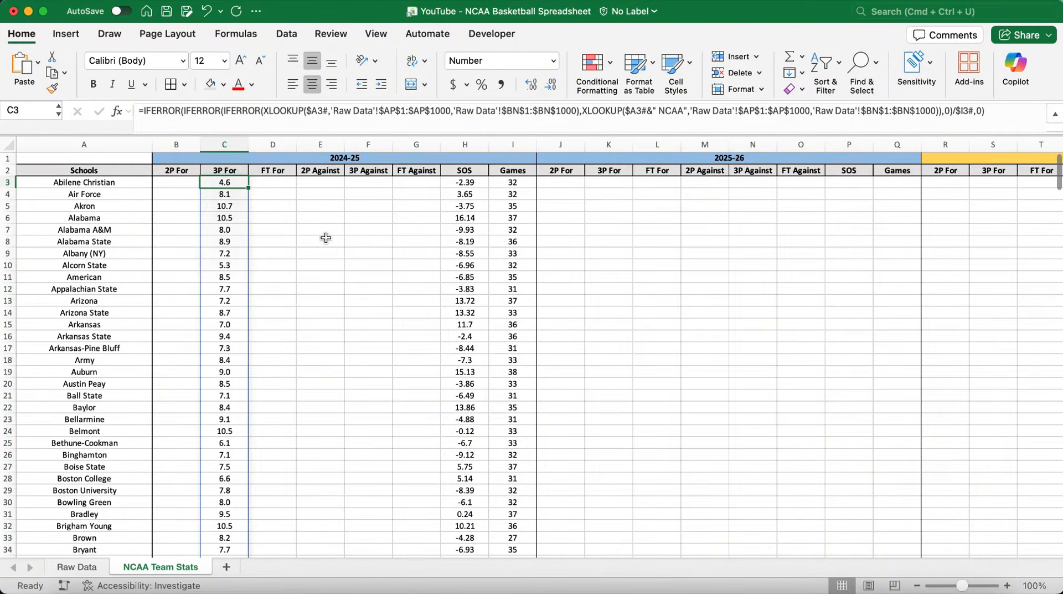
key("super+c")
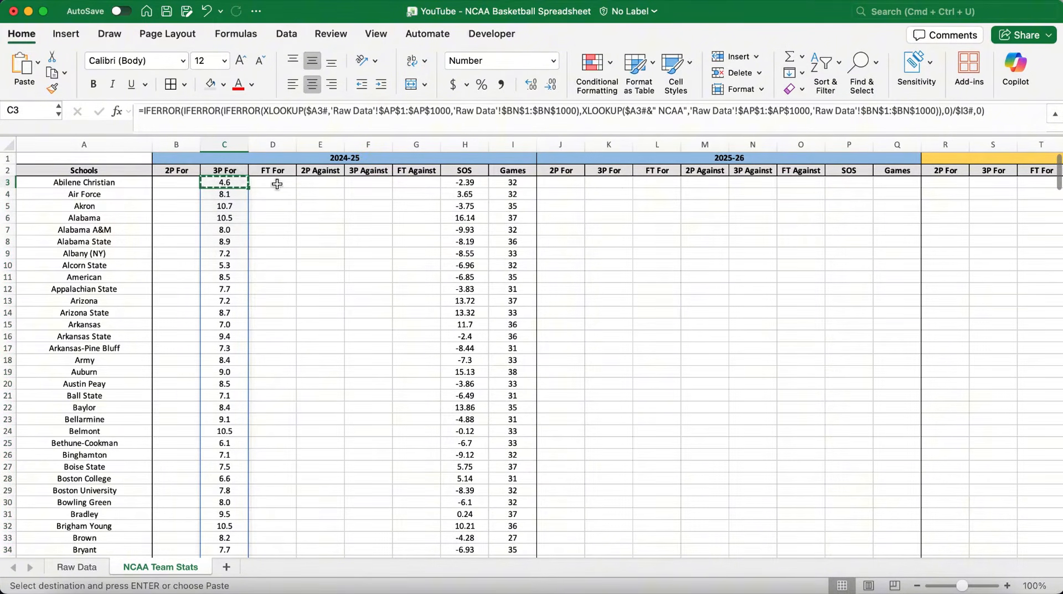
left_click(277, 183)
key("super+v")
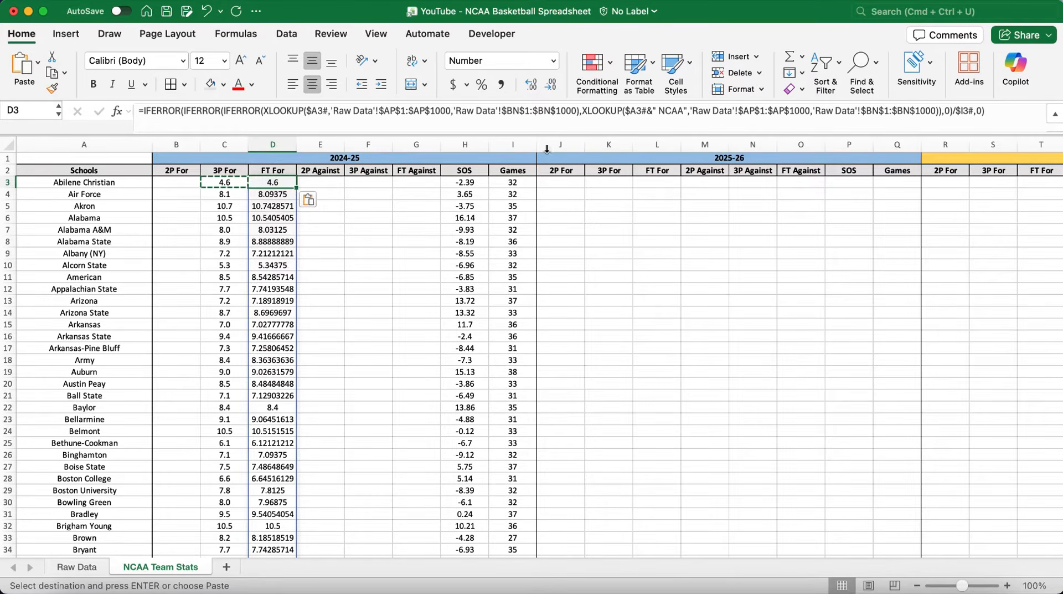
Change both XLOOKUP return arrays in the D3 FT For formula to 'Raw Data'!$BQ$1:$BQ$1000 and commit it
left_click(519, 112)
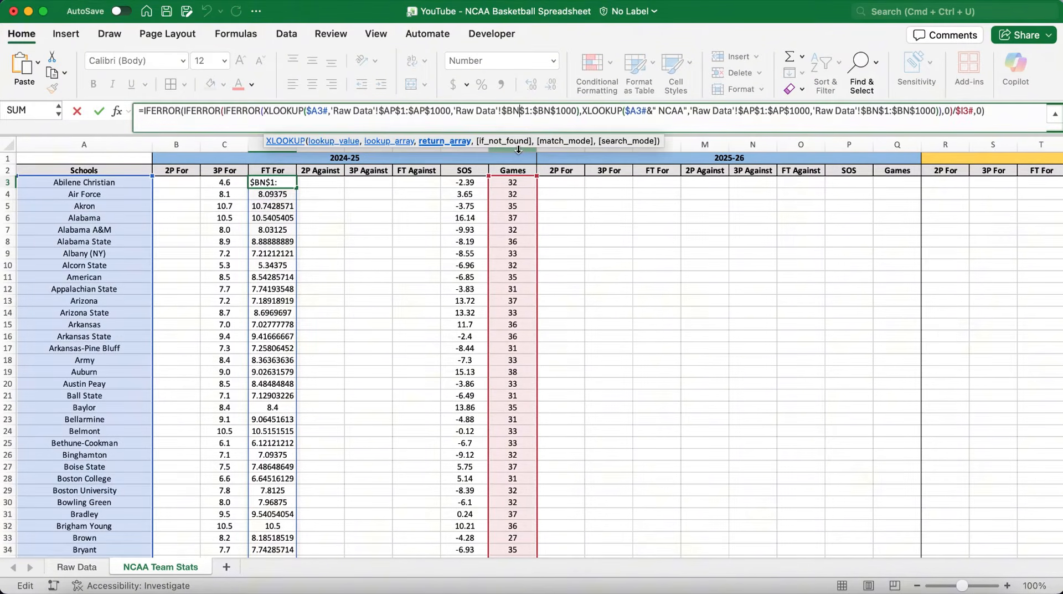
key("BackSpace")
type("Q")
left_click(551, 130)
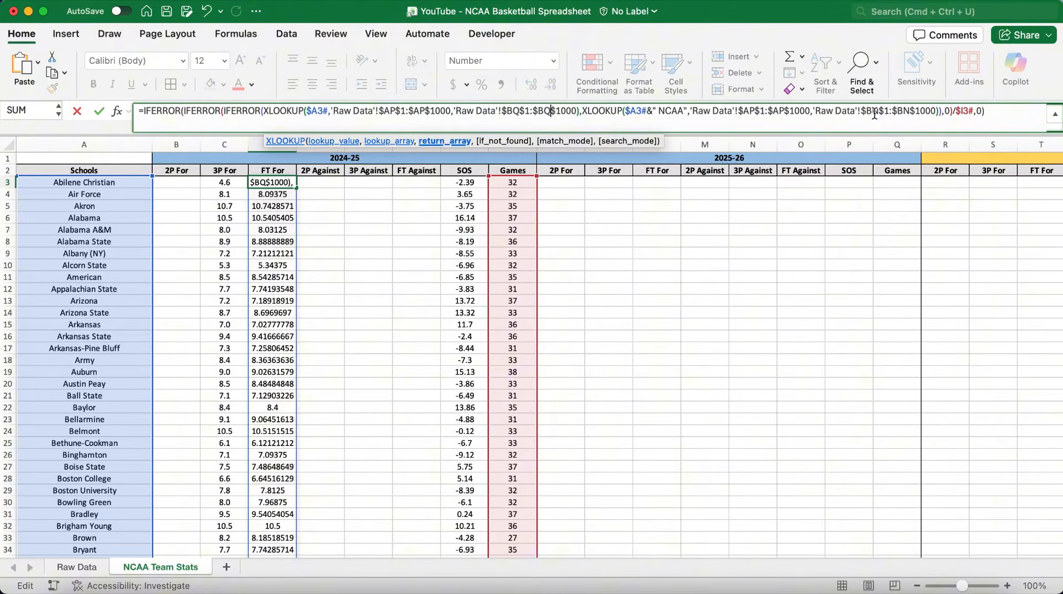
left_click(877, 112)
key("BackSpace")
type("Q")
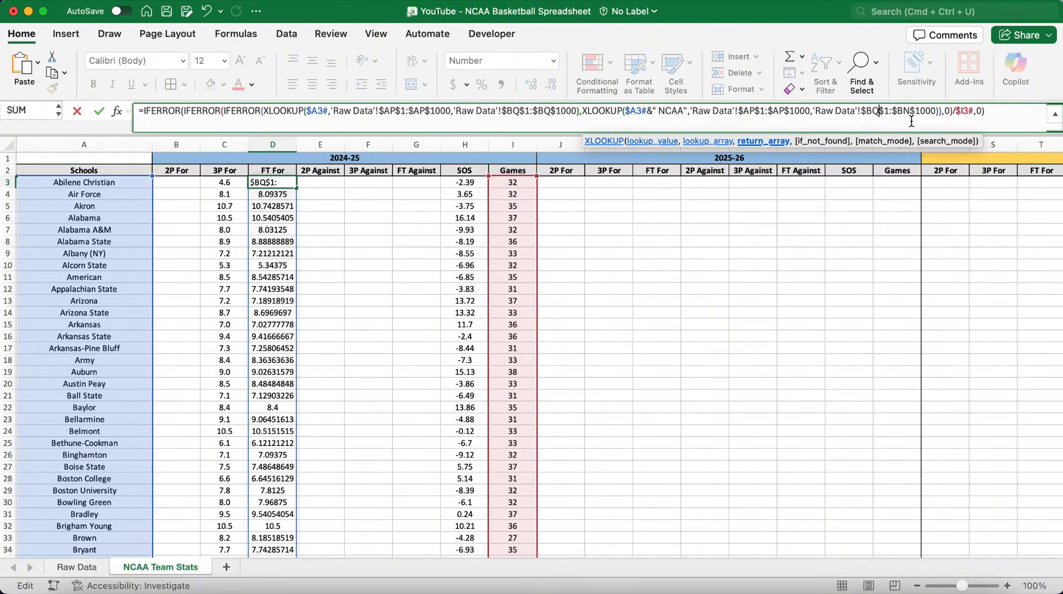
left_click(911, 113)
key("BackSpace")
type("Q")
key("Return")
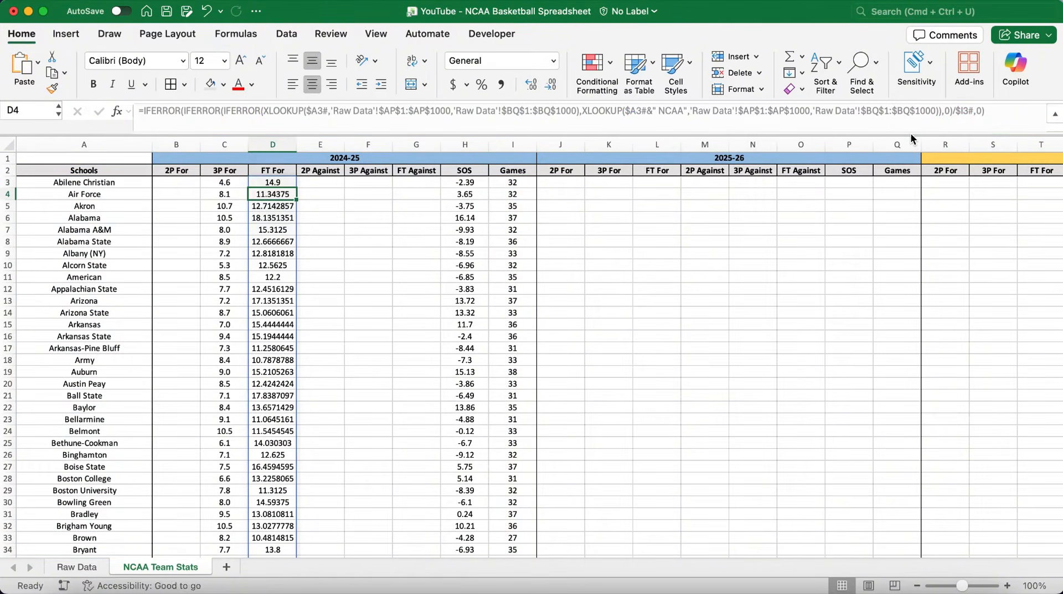
Format all spilled 2024-25 FT For values to one decimal place
key("Up")
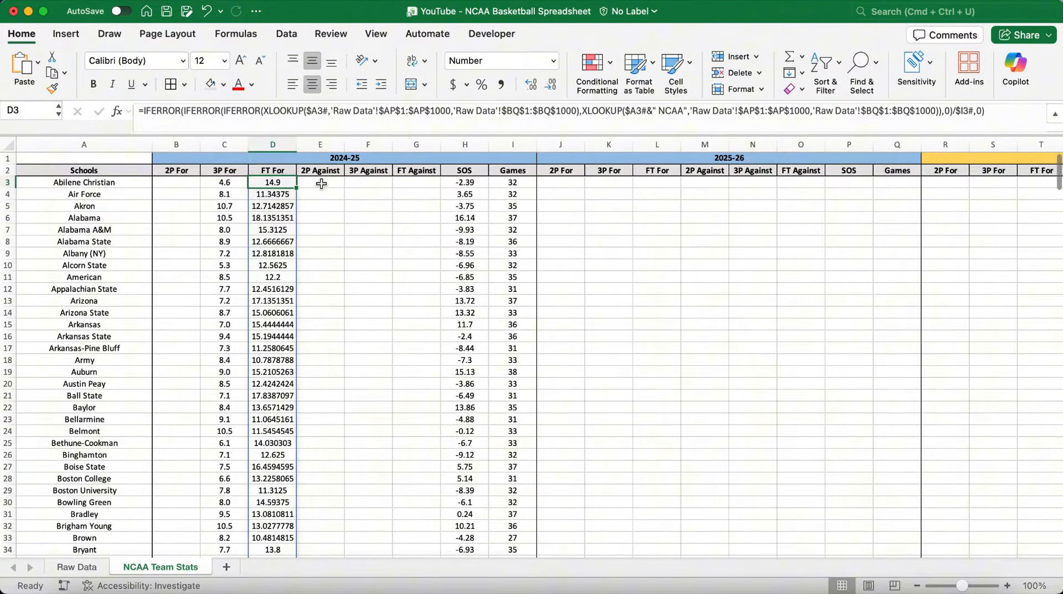
key("super+shift+Down")
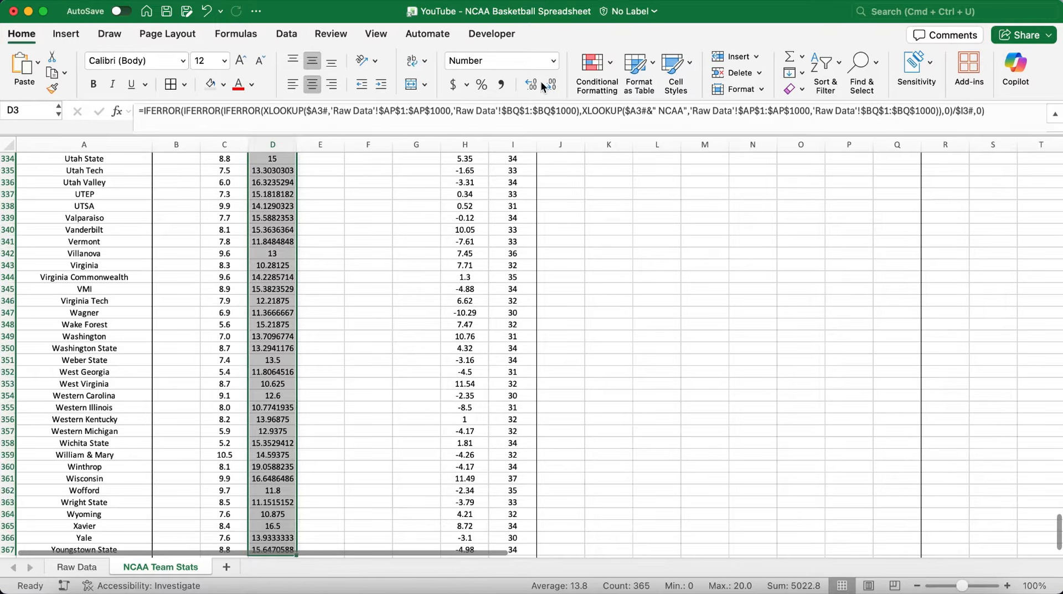
left_click(552, 86)
left_click(534, 86)
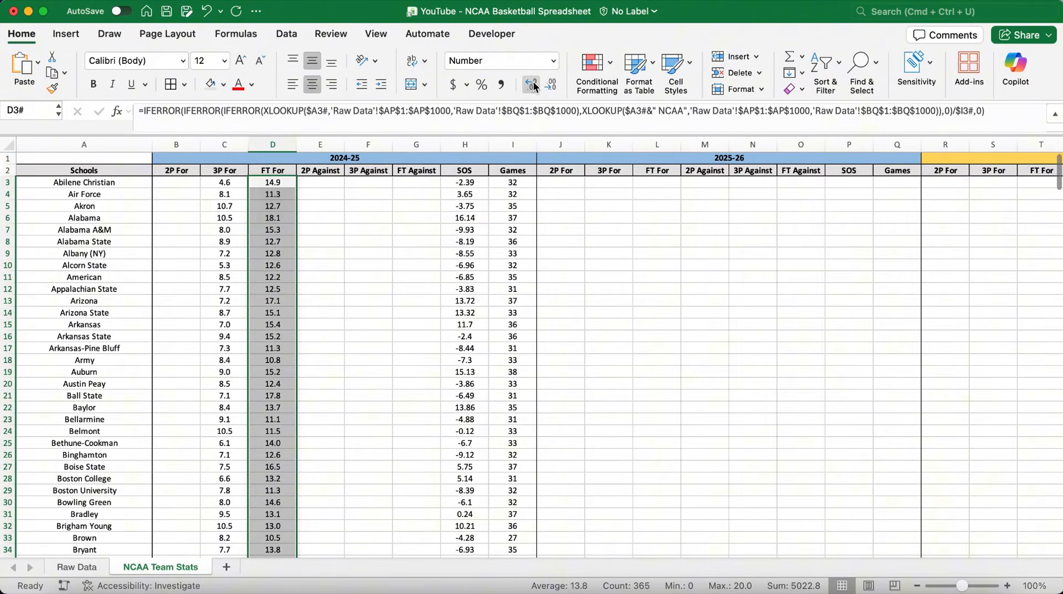
Copy the 3P For and FT For formulas from C3:D3 into the 2024-25 3P Against and FT Against cells F3:G3
left_click(333, 186)
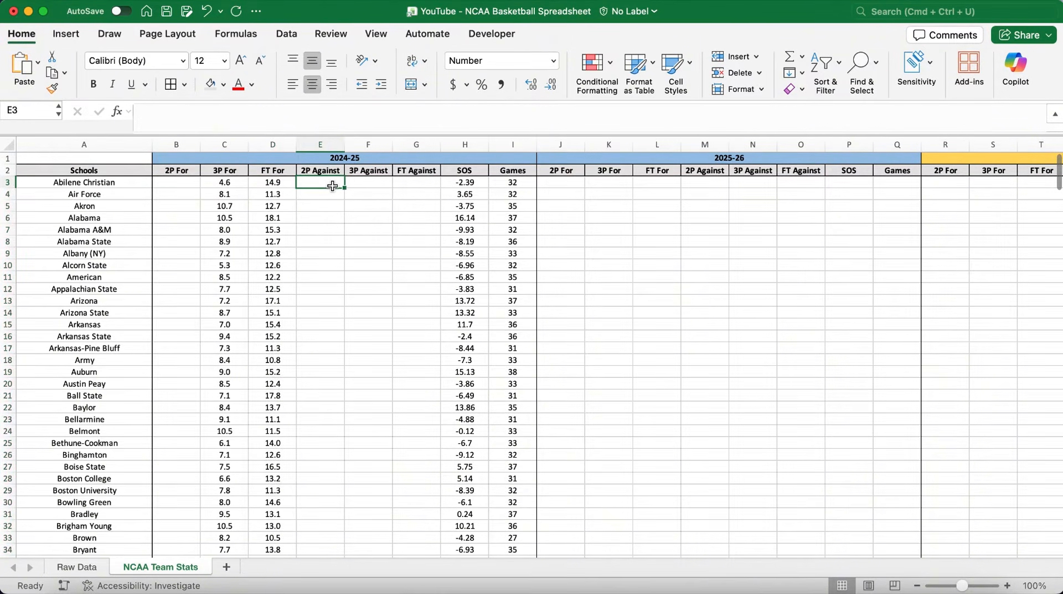
left_click_drag(230, 185, 273, 186)
key("cmd+c")
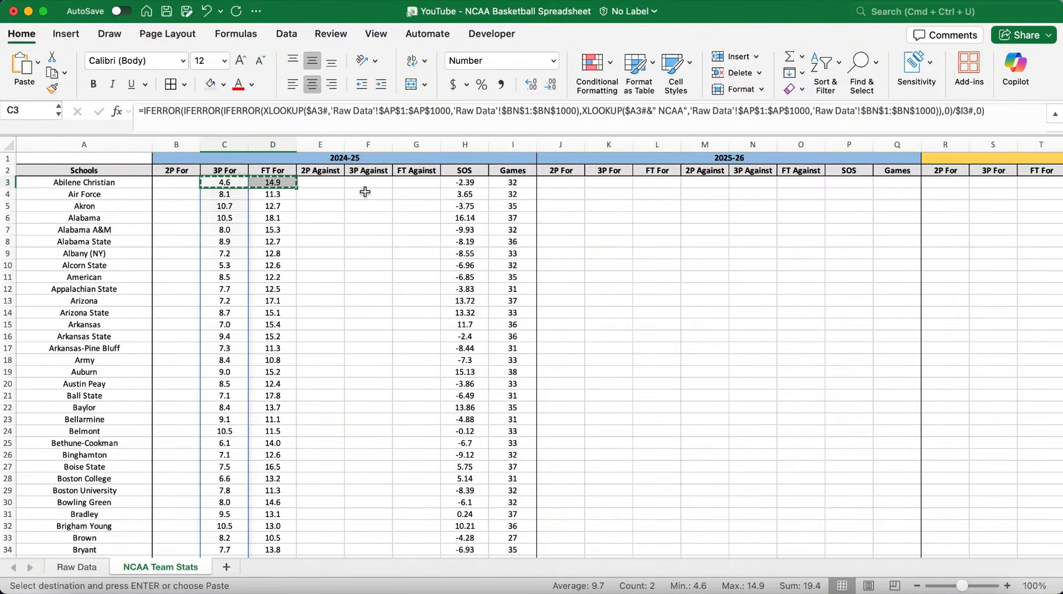
left_click(365, 183)
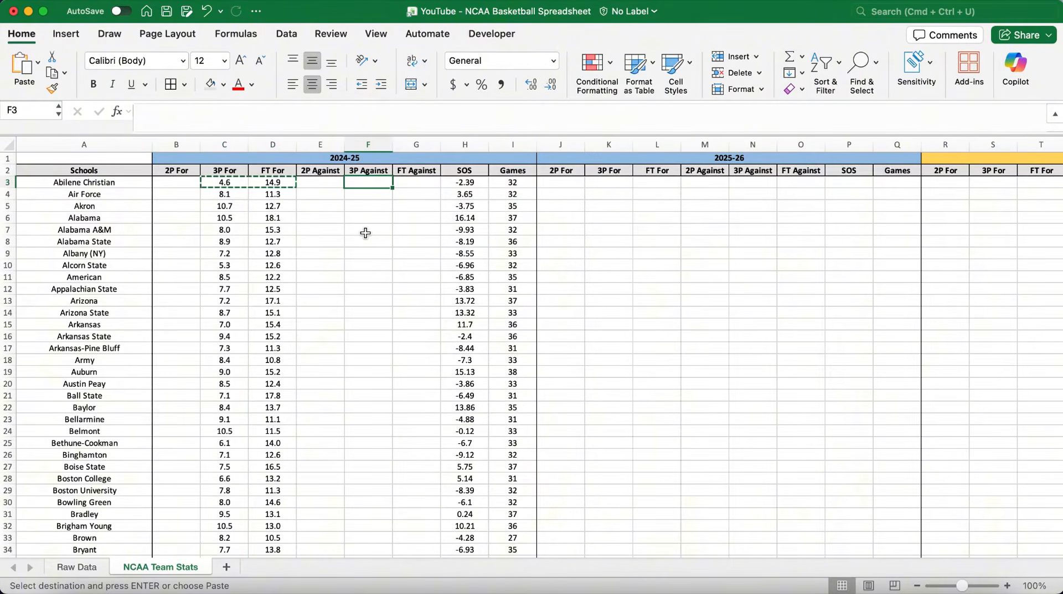
key("cmd+v")
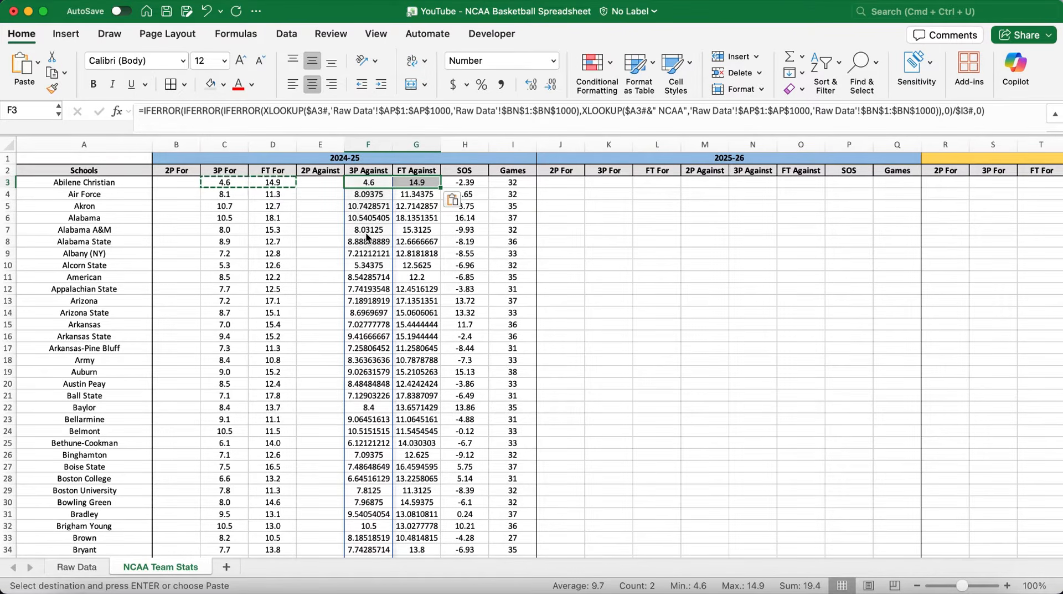
Change the first XLOOKUP's lookup array in the F3 3P Against formula to 'Raw Data'!$DR$1:$DR$1000
left_click(370, 183)
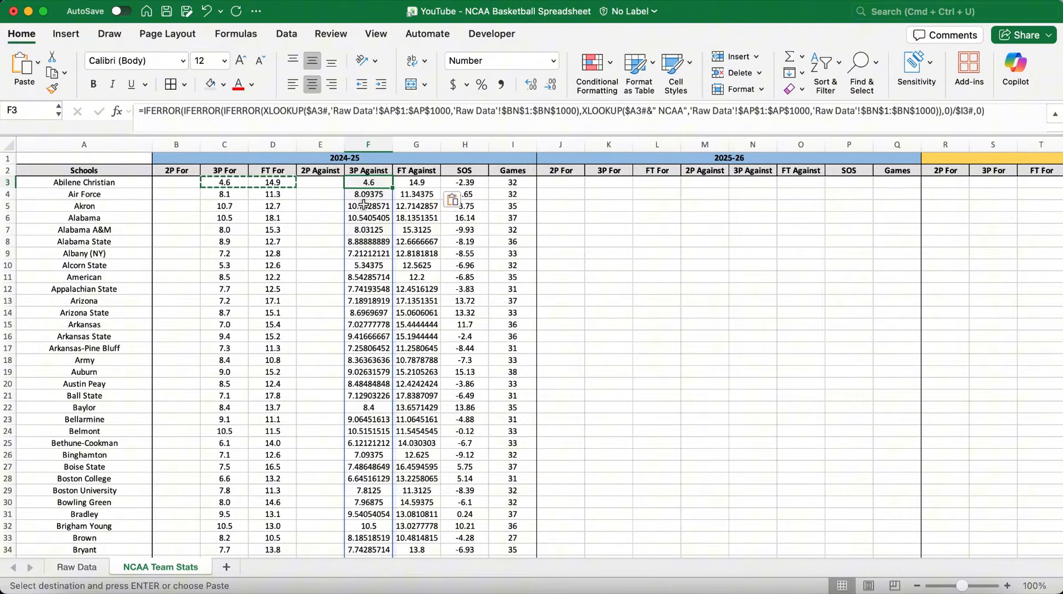
left_click(395, 116)
left_click(426, 113)
key("BackSpace")
key("BackSpace")
type("DR")
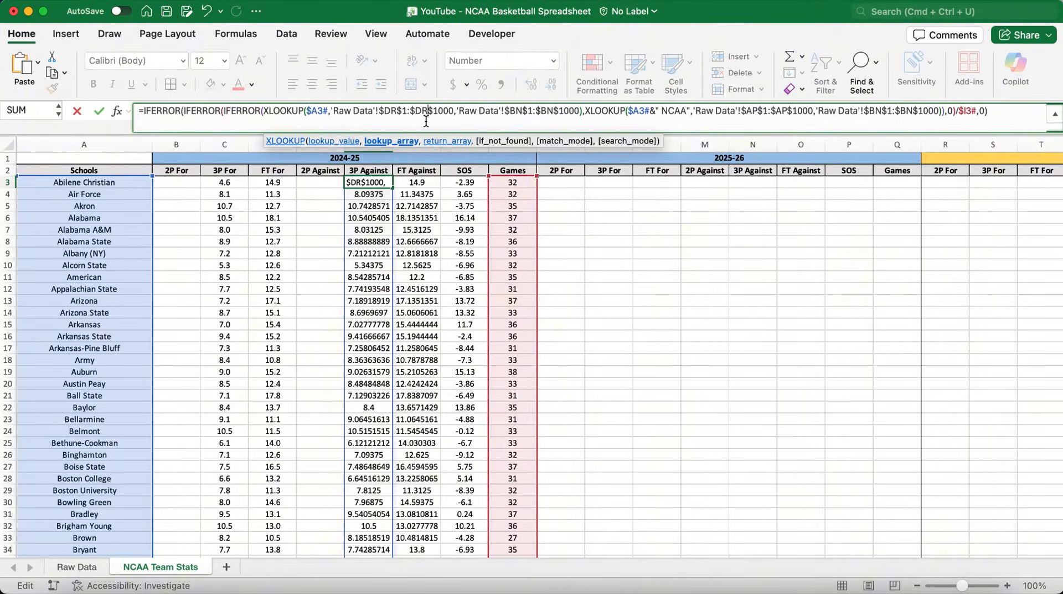
Change the first XLOOKUP's return array in F3 to 'Raw Data'!$EP$1:$EP$1000
left_click(523, 112)
key("BackSpace")
key("BackSpace")
type("EP")
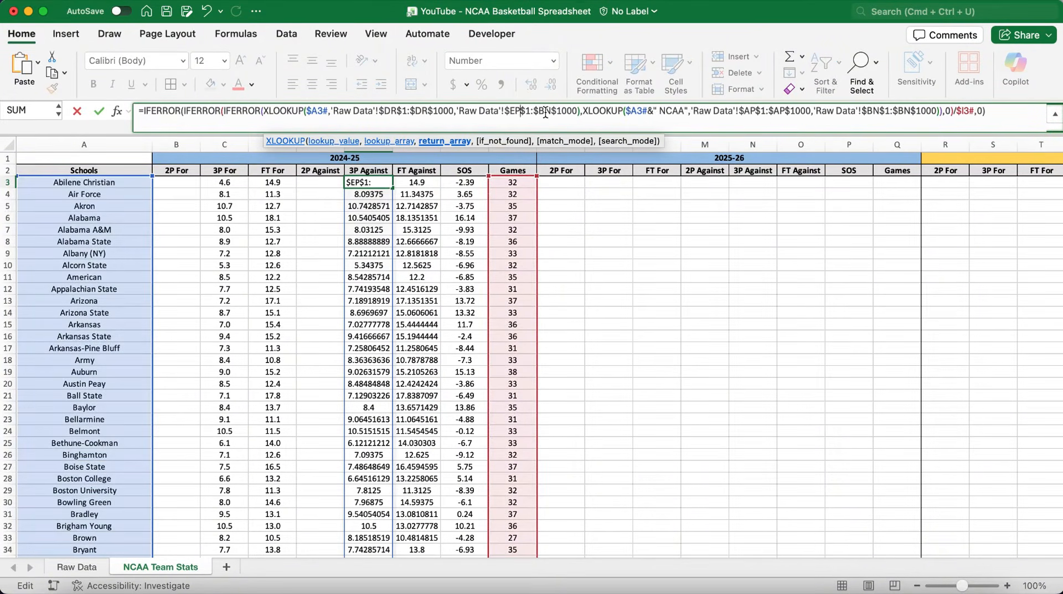
left_click(552, 112)
key("BackSpace")
key("BackSpace")
type("EP")
Change the second XLOOKUP's lookup array in F3 to 'Raw Data'!$DR$1:$DR$1000
left_click(752, 111)
key("BackSpace")
key("BackSpace")
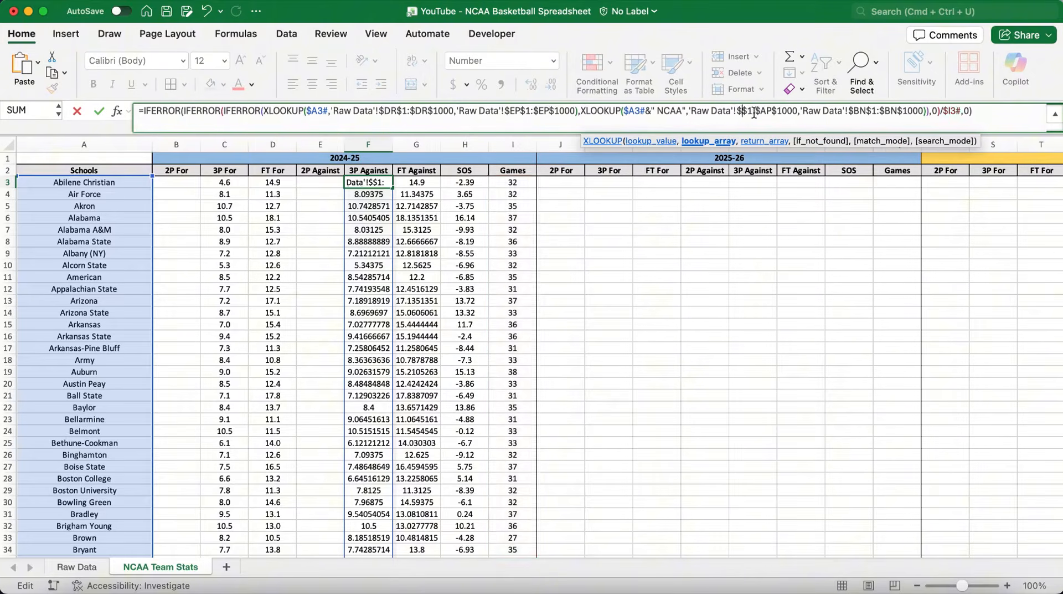
type("DR")
left_click(781, 110)
key("BackSpace")
key("BackSpace")
type("DR")
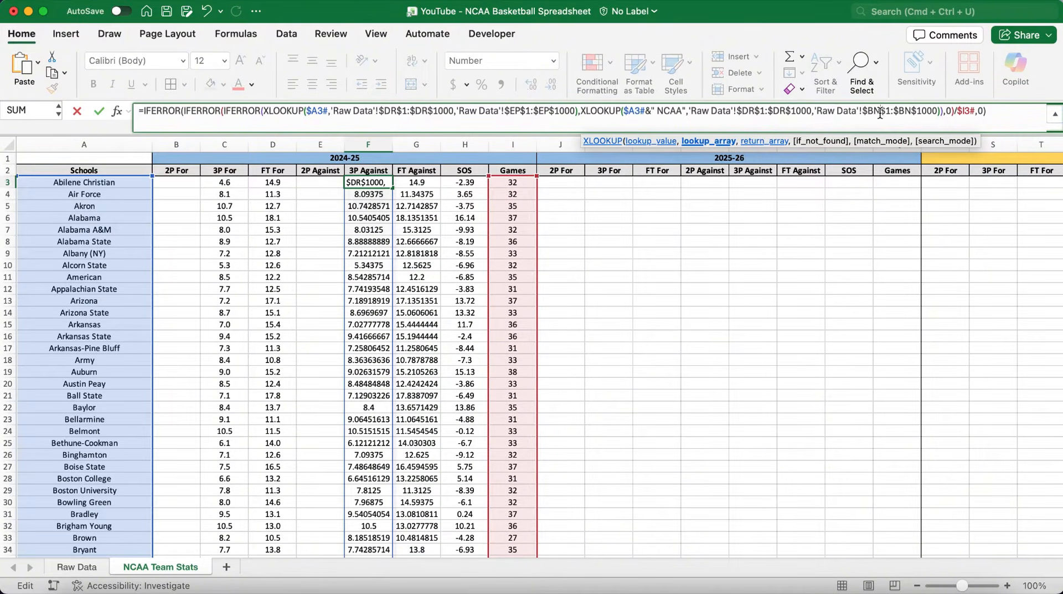
Change the second XLOOKUP's return array in F3 to 'Raw Data'!$EP$1:$EP$1000 and commit the 3P Against formula
left_click(876, 110)
key("BackSpace")
key("BackSpace")
type("EP")
left_click(900, 111)
key("BackSpace")
key("BackSpace")
type("EP")
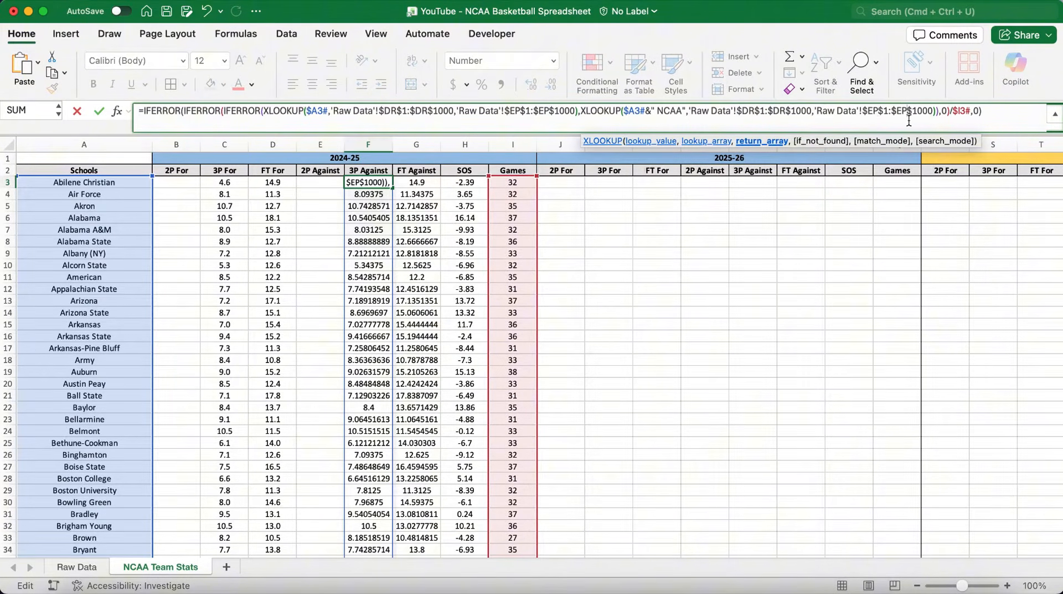
key("Return")
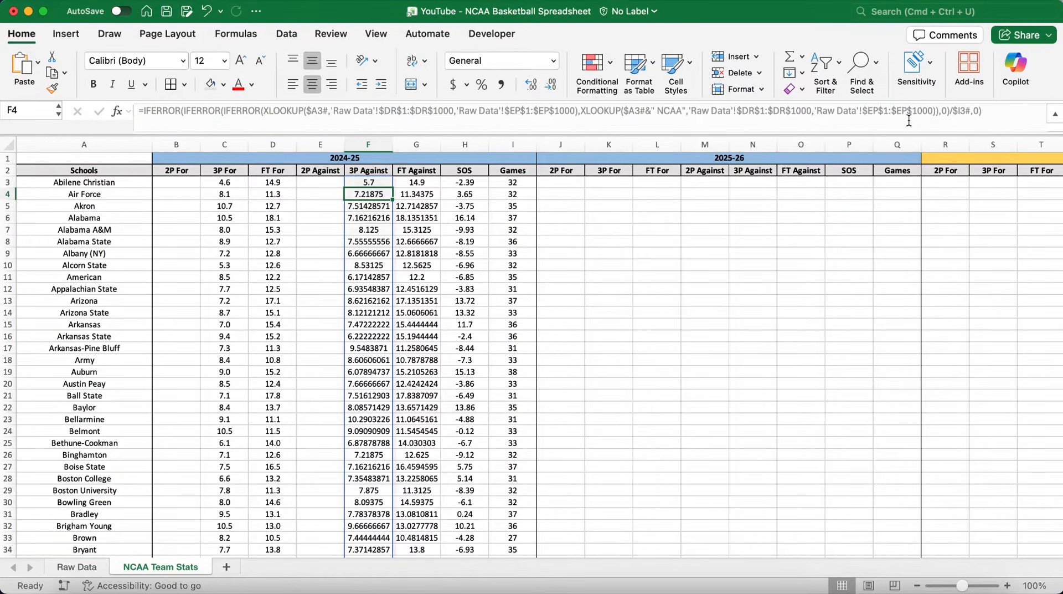
Change the first XLOOKUP's lookup array in the G3 FT Against formula to 'Raw Data'!$DR$1:$DR$1000
key("super+grave")
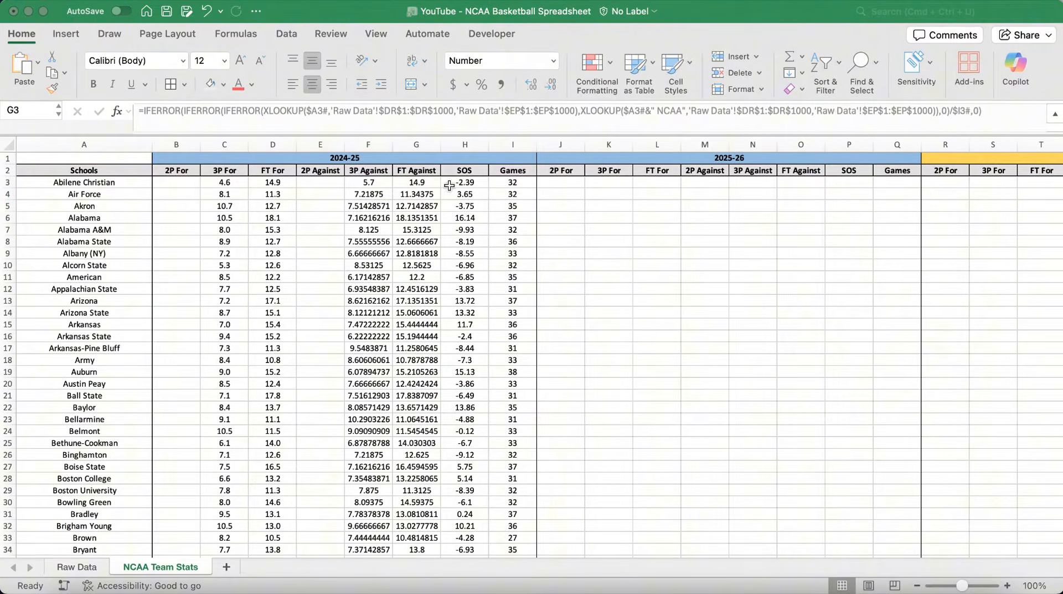
left_click(420, 184)
left_click(421, 184)
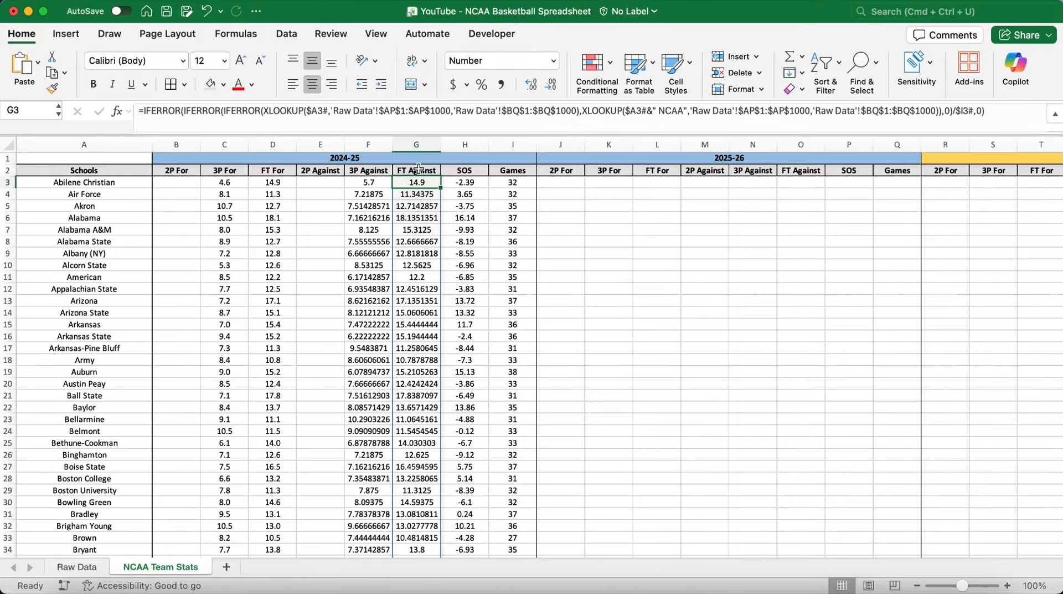
left_click(398, 112)
key("BackSpace")
key("BackSpace")
type("DR")
left_click(430, 112)
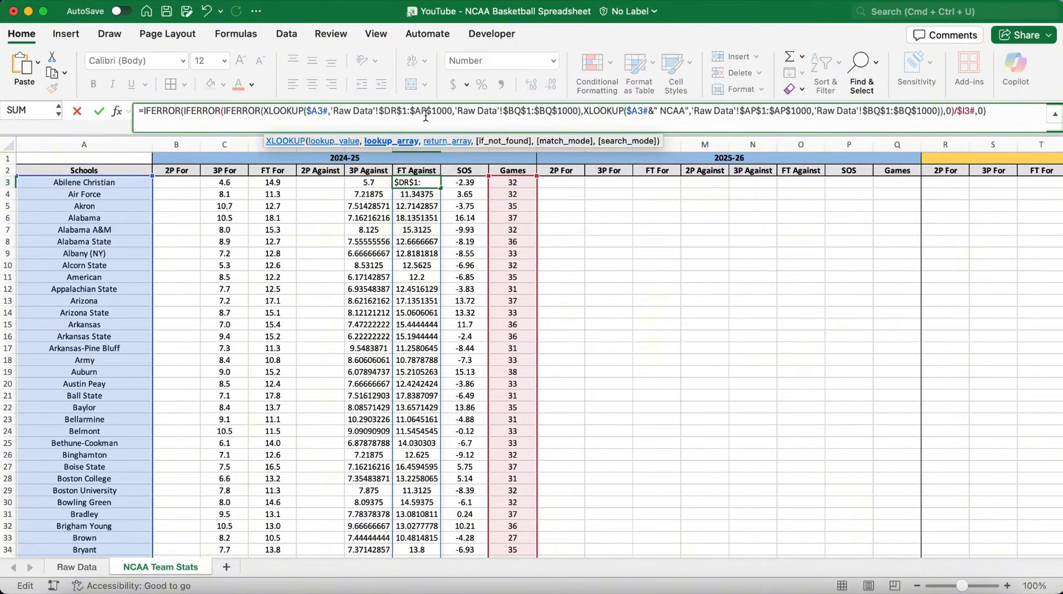
key("BackSpace")
key("BackSpace")
type("DR")
Change the first XLOOKUP's return array in G3 to 'Raw Data'!$ES$1:$ES$1000
left_click(522, 112)
key("BackSpace")
key("BackSpace")
type("ES")
left_click(553, 111)
key("BackSpace")
key("BackSpace")
type("ES")
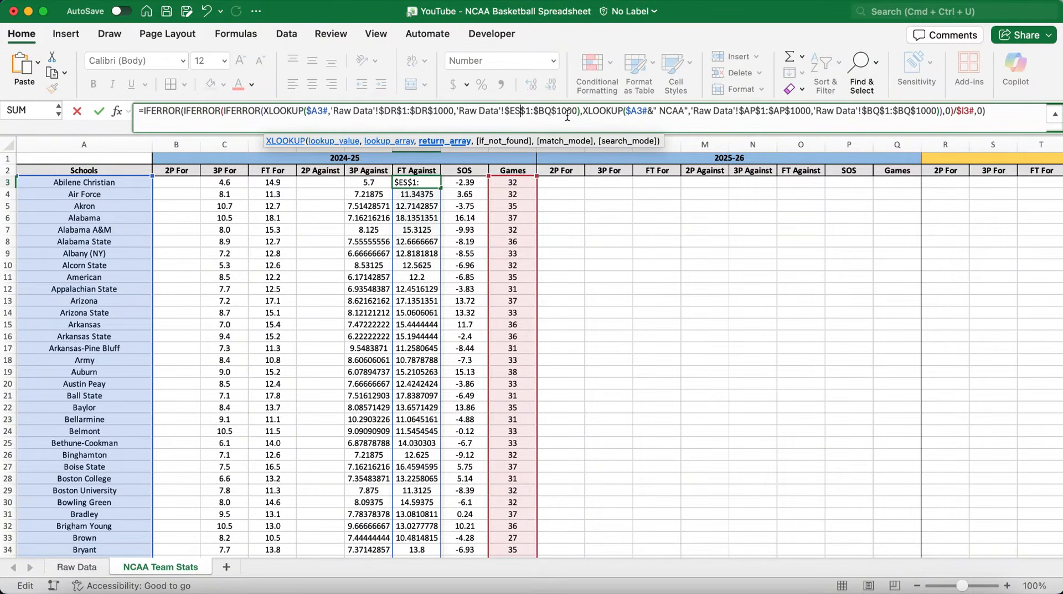
Change the second XLOOKUP's lookup array in G3 to 'Raw Data'!$DR$1:$DR$1000
left_click(752, 113)
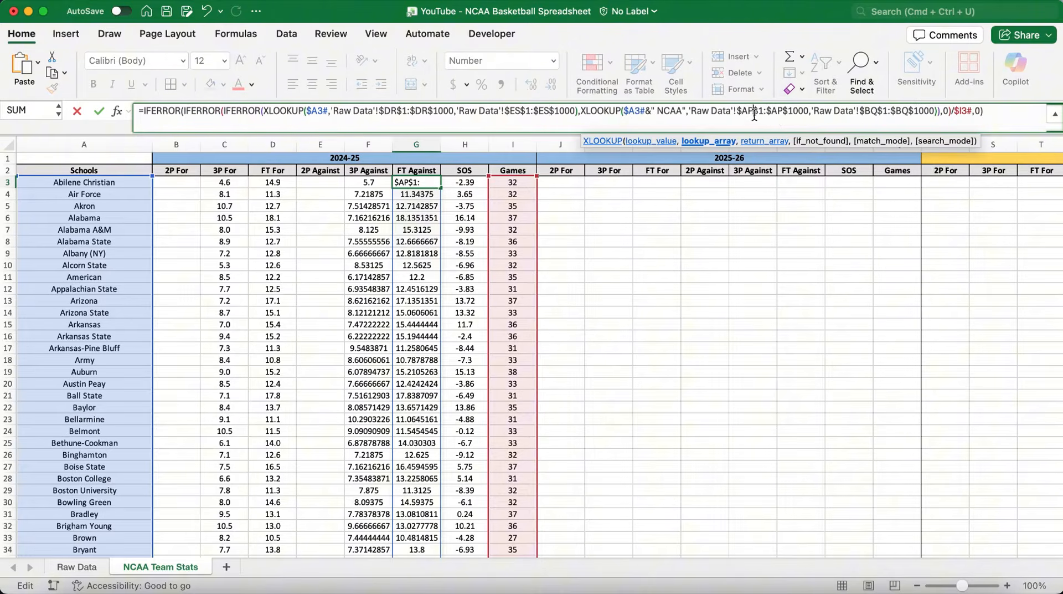
key("BackSpace")
key("BackSpace")
type("DR")
left_click(782, 112)
key("BackSpace")
key("BackSpace")
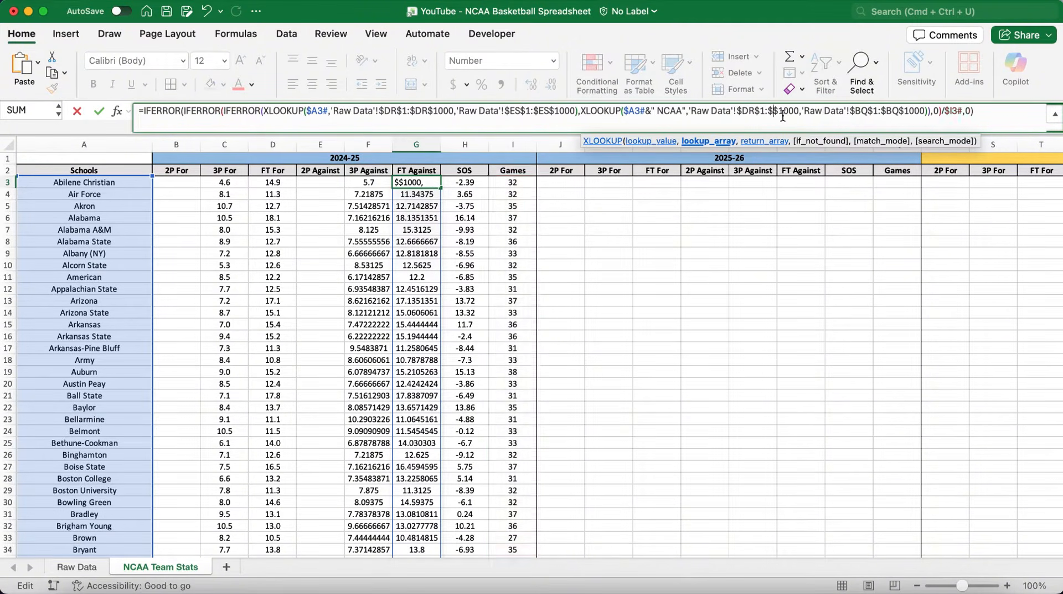
type("DR")
Change the second XLOOKUP's return array in G3 to 'Raw Data'!$ES$1:$ES$1000 and commit the FT Against formula
left_click(881, 111)
key("BackSpace")
key("BackSpace")
type("ES")
key("BackSpace")
key("BackSpace")
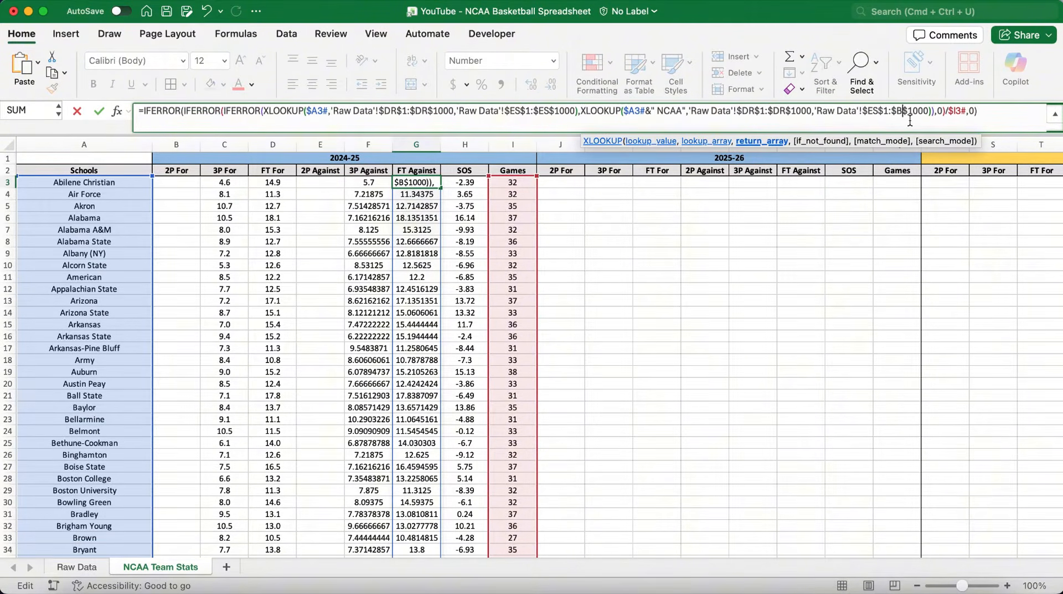
type("ES")
key("Return")
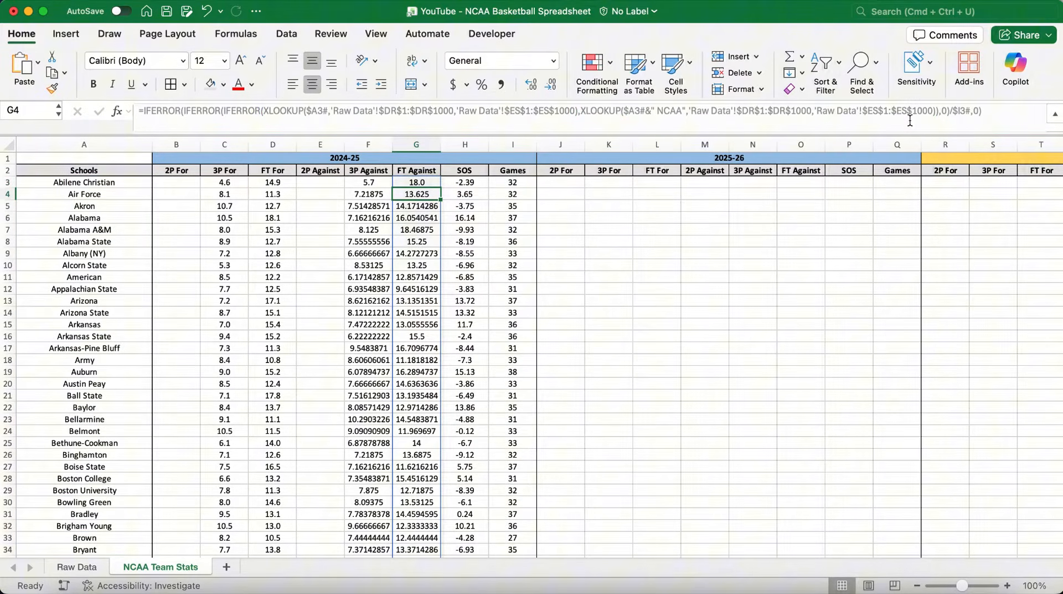
Format all spilled 2024-25 3P Against and FT Against values to one decimal place
left_click(377, 182)
key("shift+Right")
key("super+shift+Down")
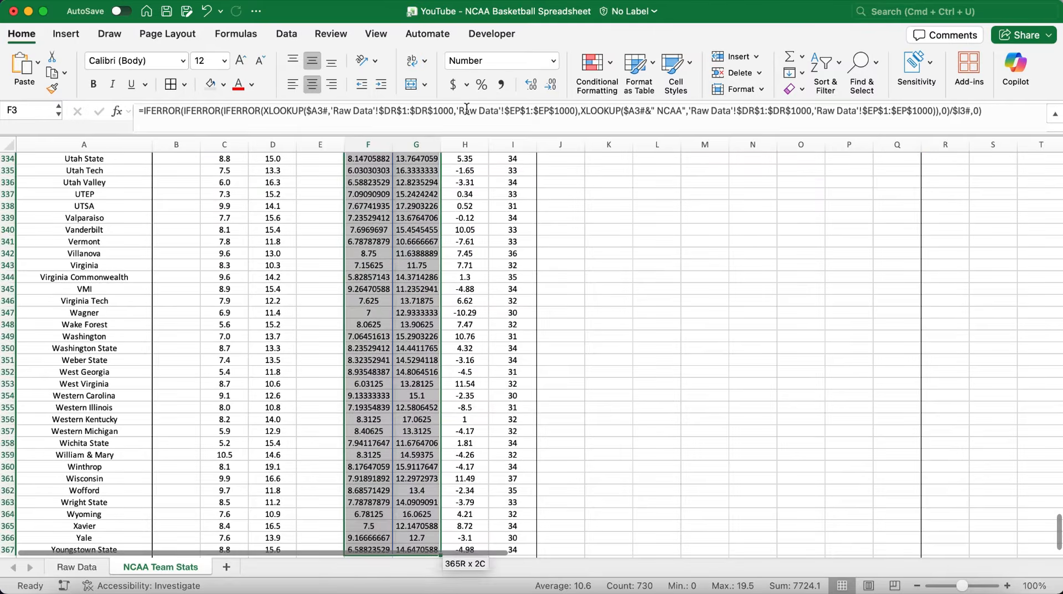
left_click(547, 85)
left_click(531, 85)
Copy the 3P For formula from C3 into the 2024-25 2P For cell B3
left_click(322, 183)
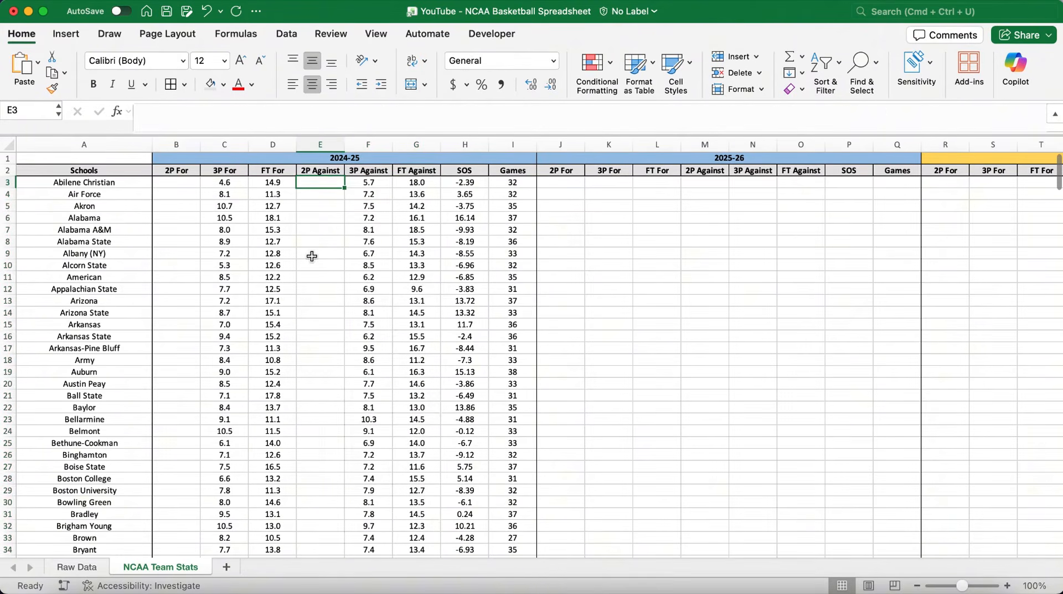
left_click(227, 182)
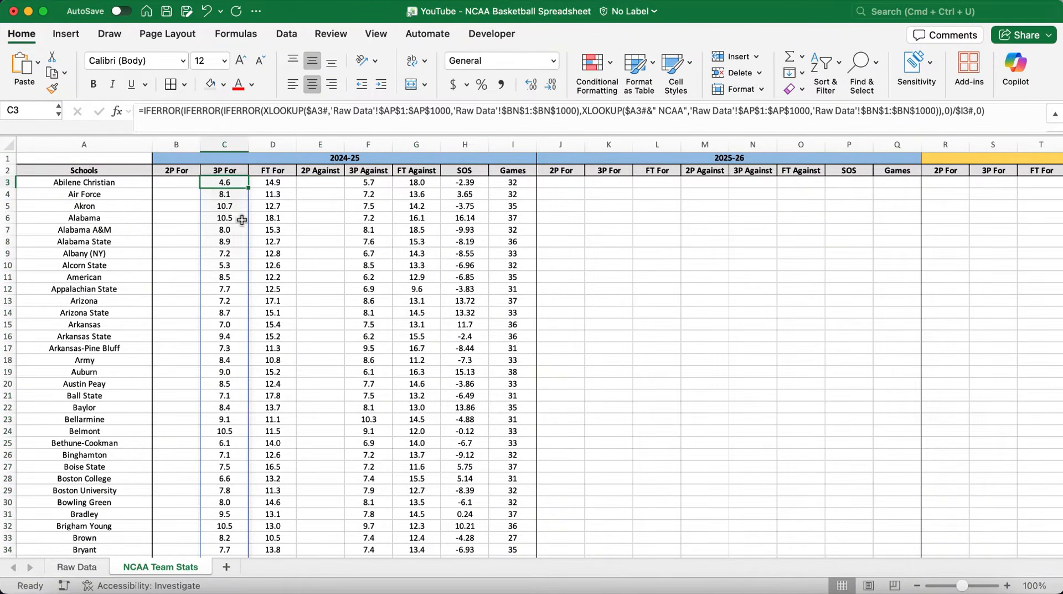
key("super+c")
left_click(185, 185)
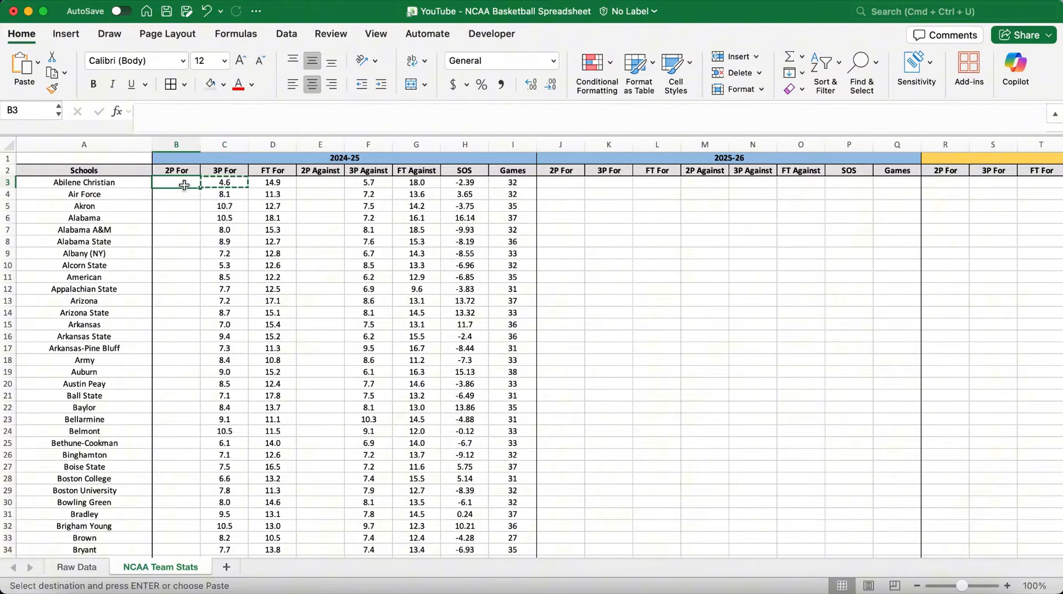
key("super+v")
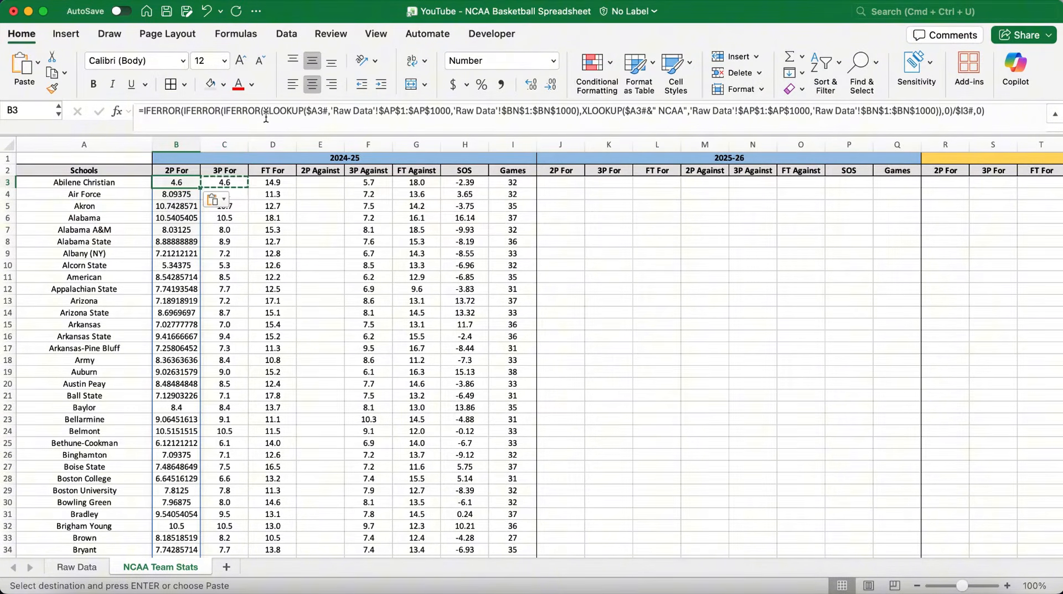
In B3's formula, subtract a copy of the first XLOOKUP directly after the original, before the " NCAA" fallback
left_click(321, 113)
left_click_drag(321, 116, 563, 115)
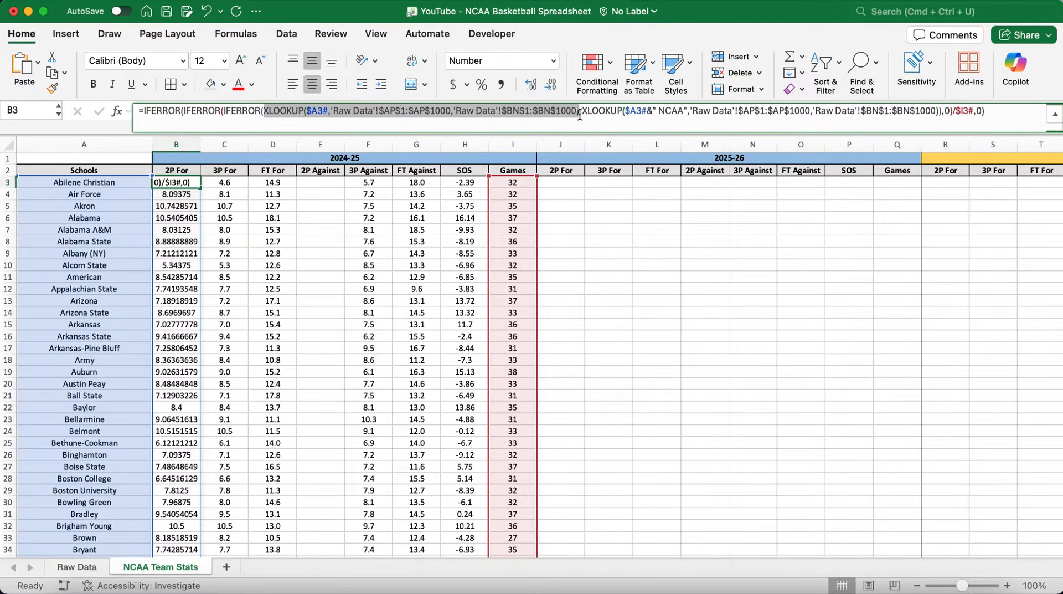
right_click(563, 114)
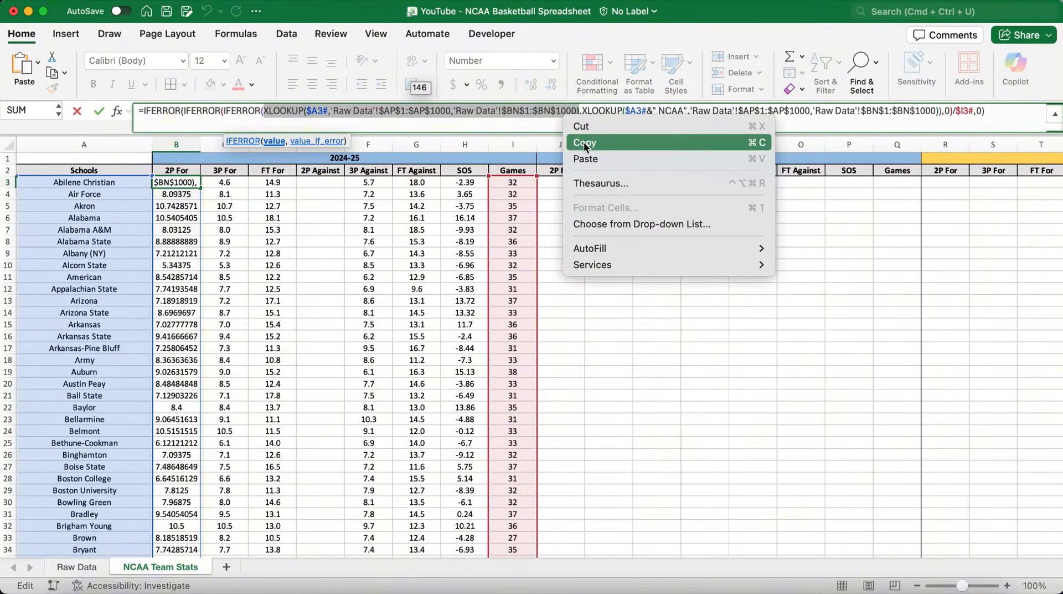
left_click(584, 141)
left_click(580, 115)
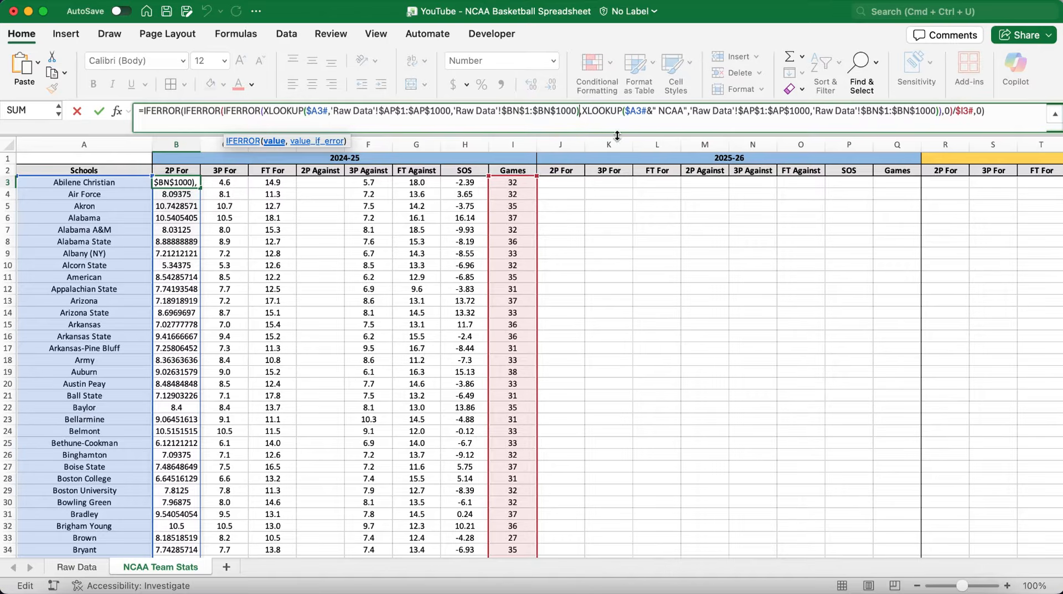
type("-")
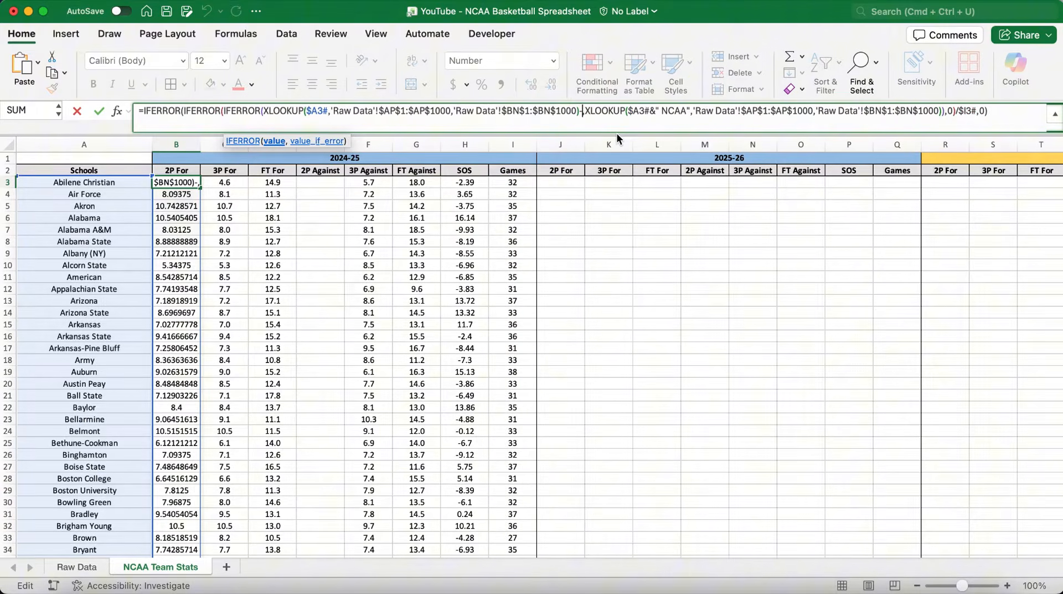
right_click(583, 114)
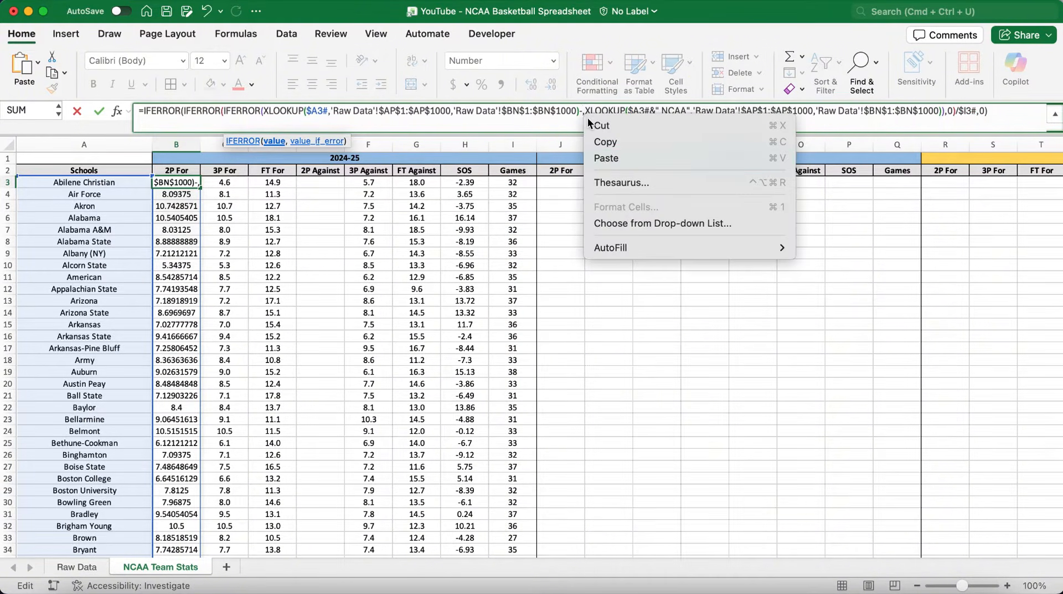
left_click(613, 157)
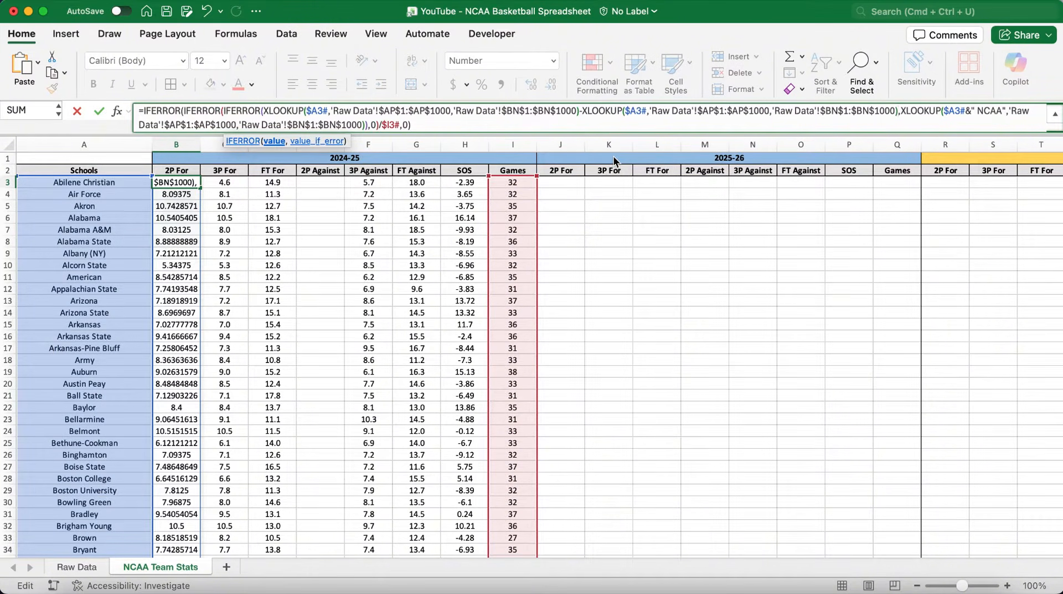
Change the first XLOOKUP's return array in B3 to 'Raw Data'!$BK$1:$BK$1000, leaving the subtracted copy on column BN
left_click(519, 112)
key("BackSpace")
type("K")
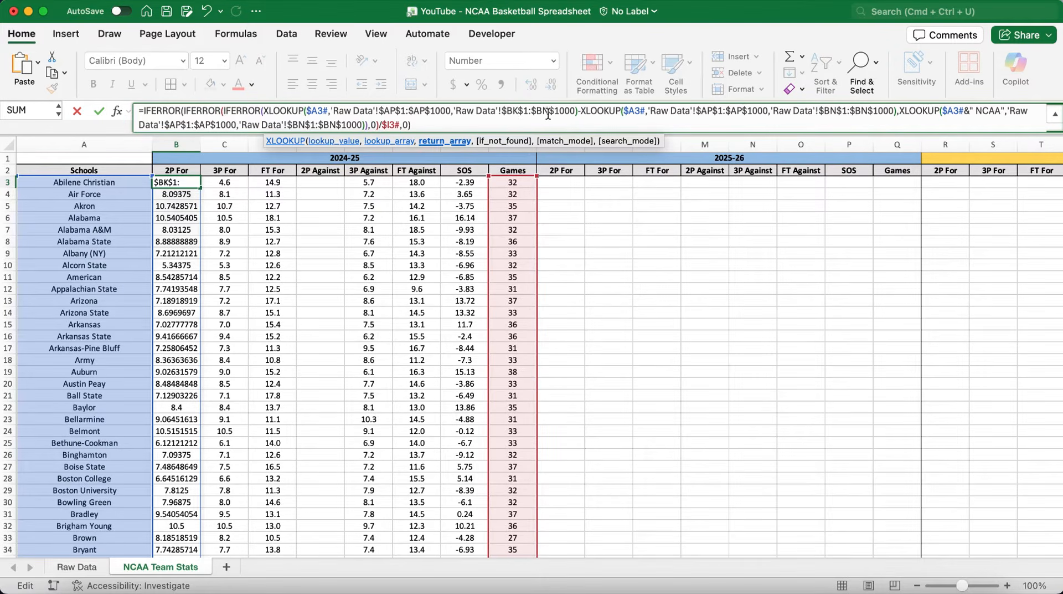
left_click(549, 113)
key("BackSpace")
type("K")
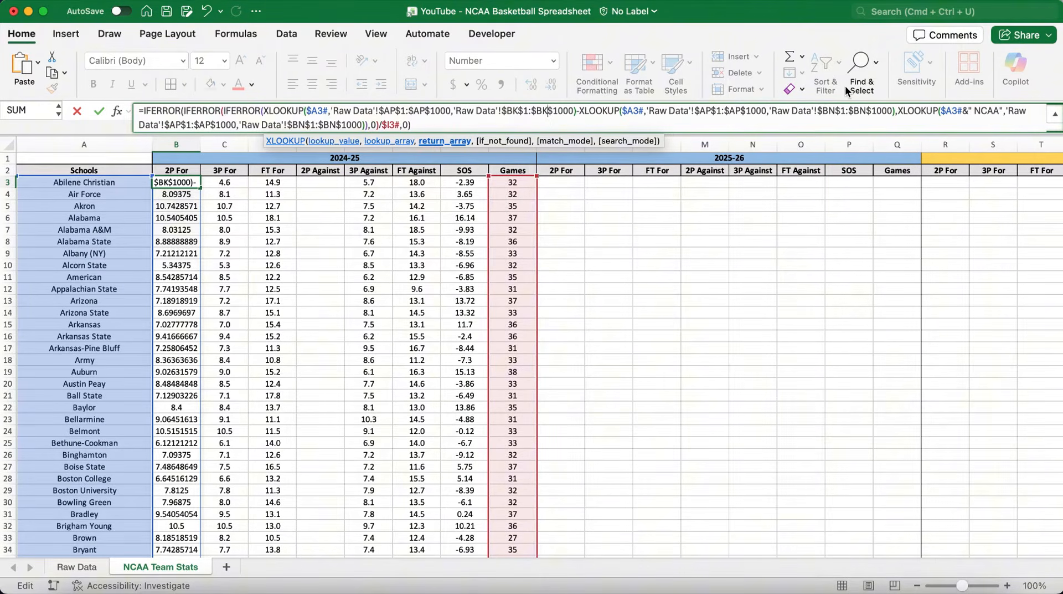
Subtract a copy of the " NCAA" XLOOKUP right after the original in B3's formula
left_click_drag(899, 111, 366, 123)
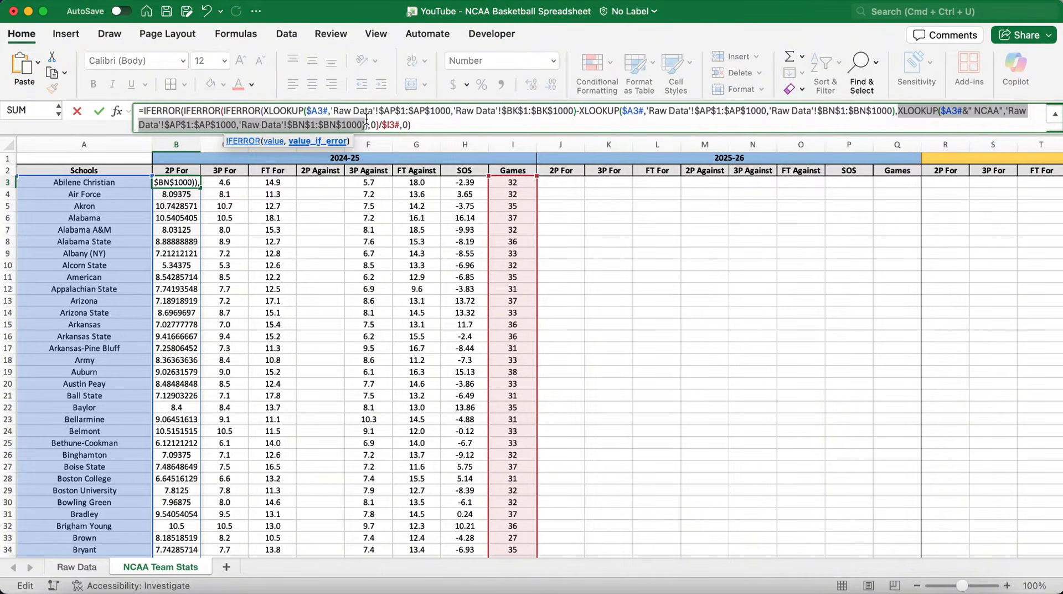
right_click(357, 125)
left_click(391, 154)
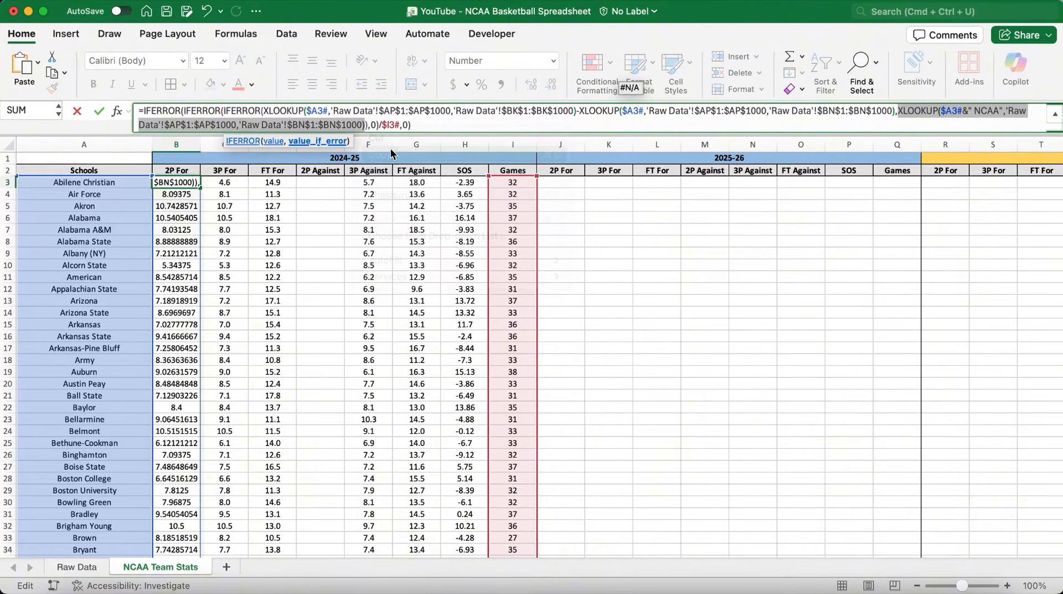
left_click(365, 124)
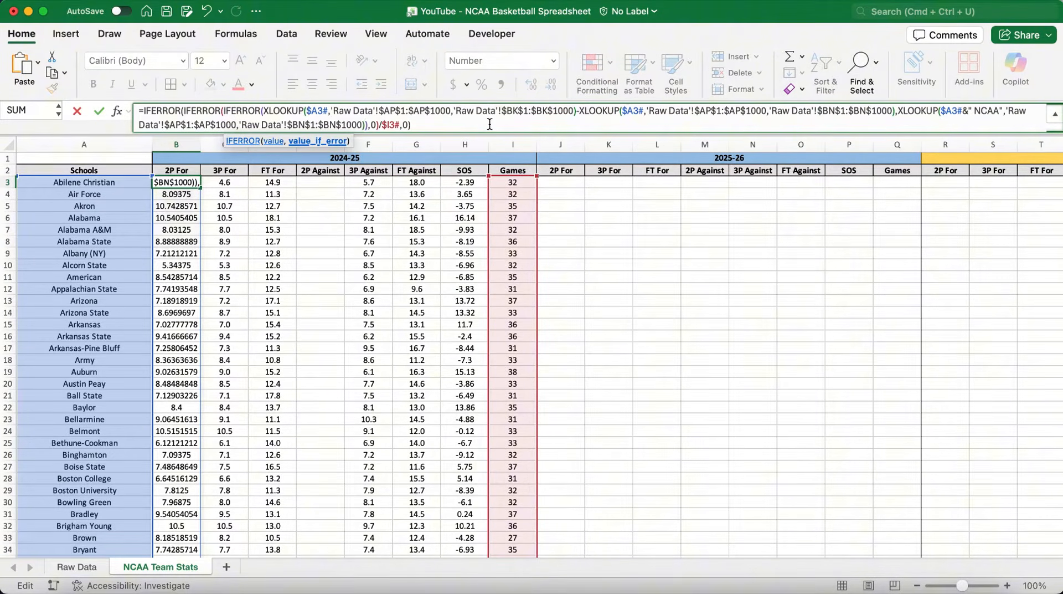
key("super+v")
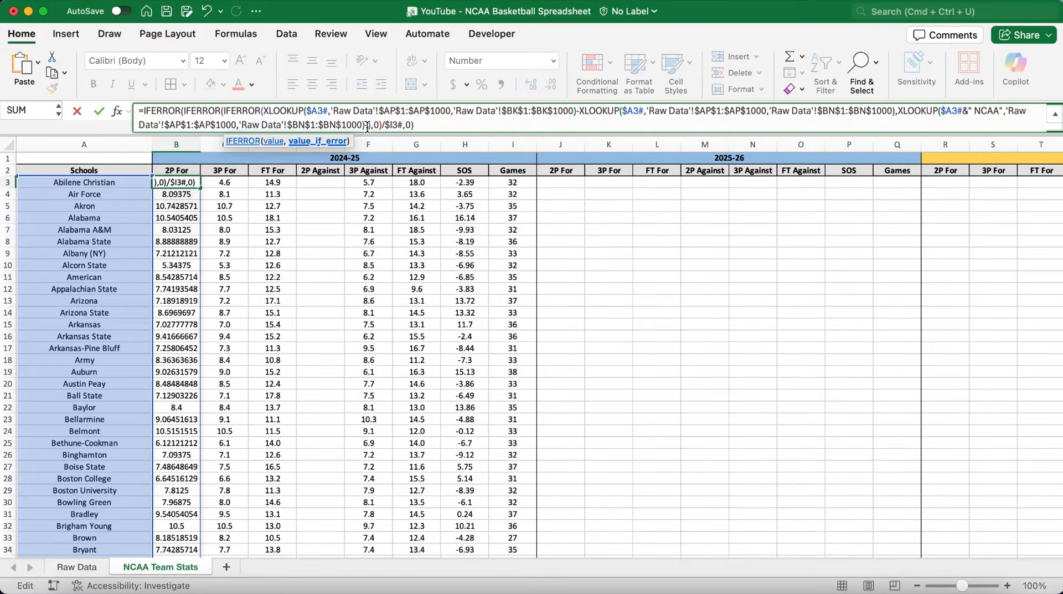
right_click(368, 127)
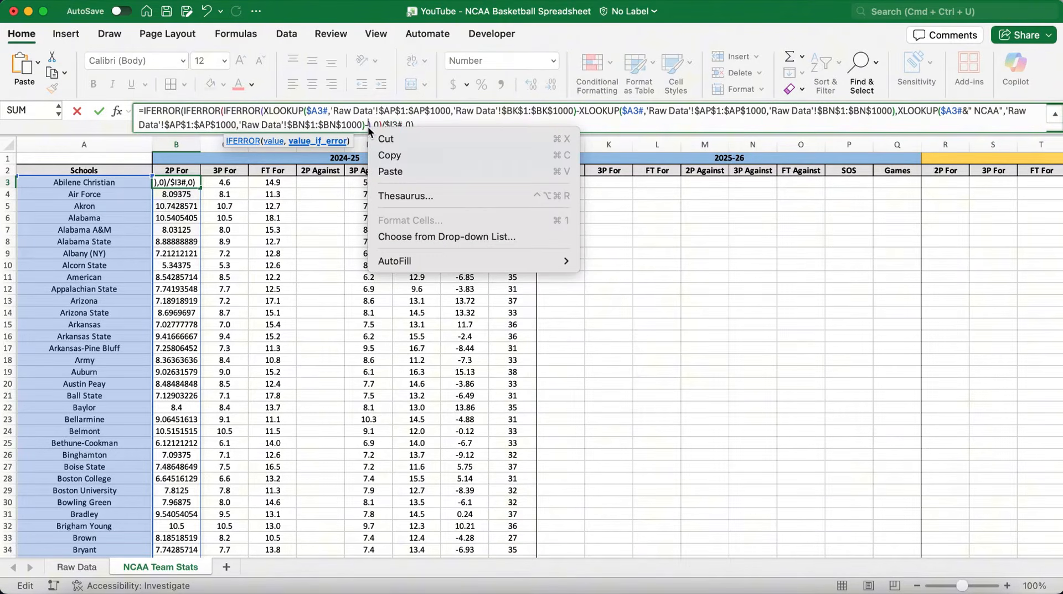
left_click(400, 169)
key("super+v")
Change the first " NCAA" XLOOKUP's return array in B3 to 'Raw Data'!$BK$1:$BK$1000 and commit the 2P For formula
left_click(308, 126)
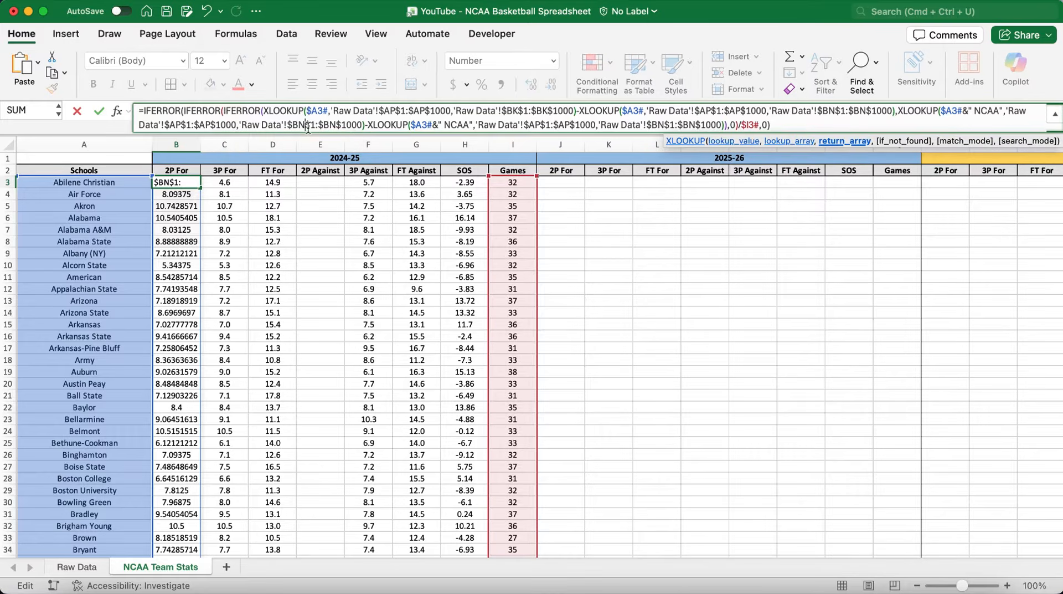
key("BackSpace")
type("K")
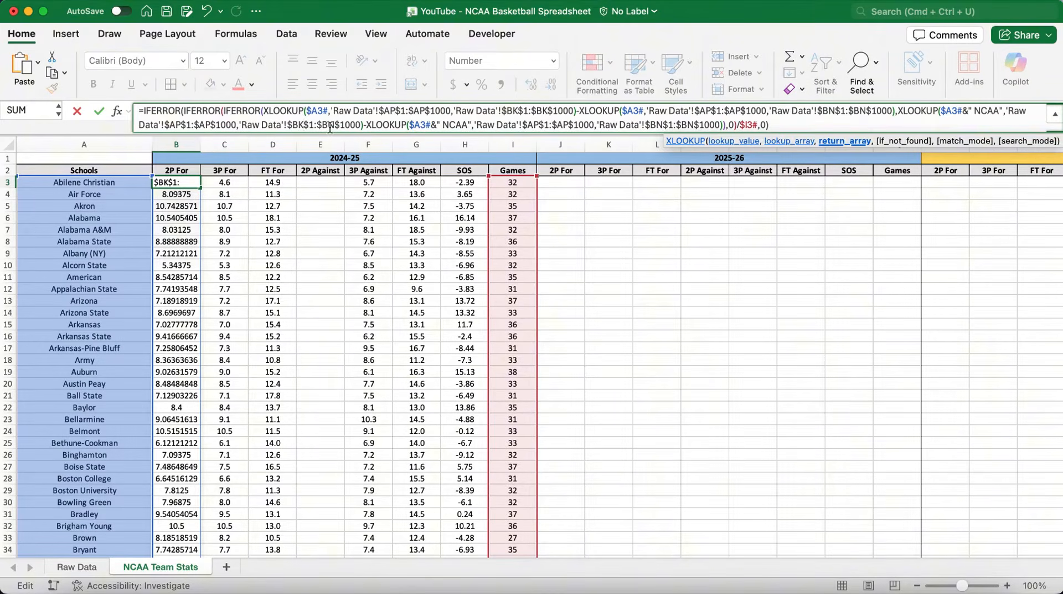
left_click(335, 126)
key("BackSpace")
type("K")
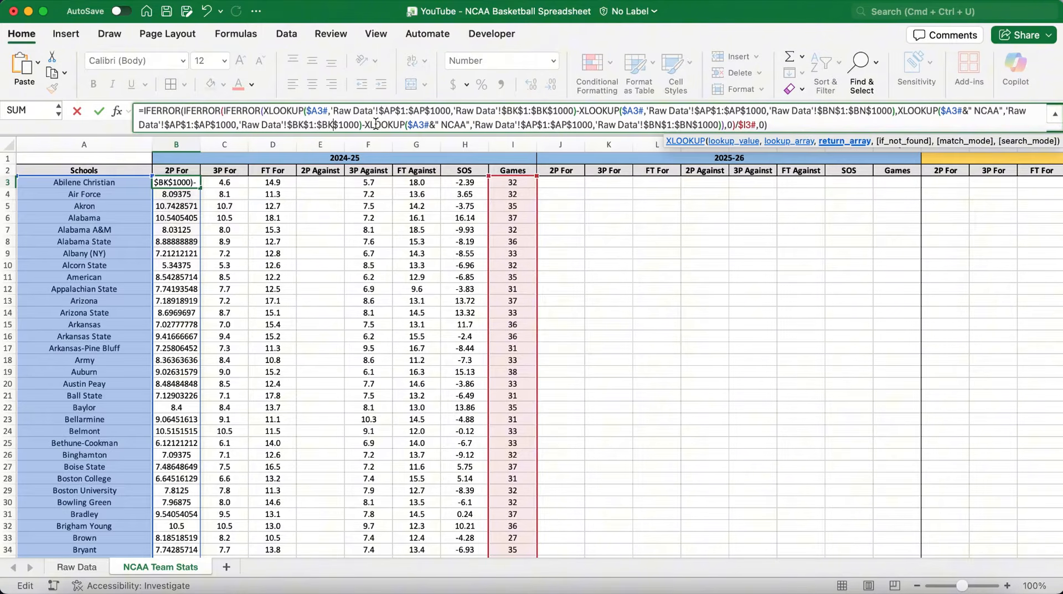
key("Return")
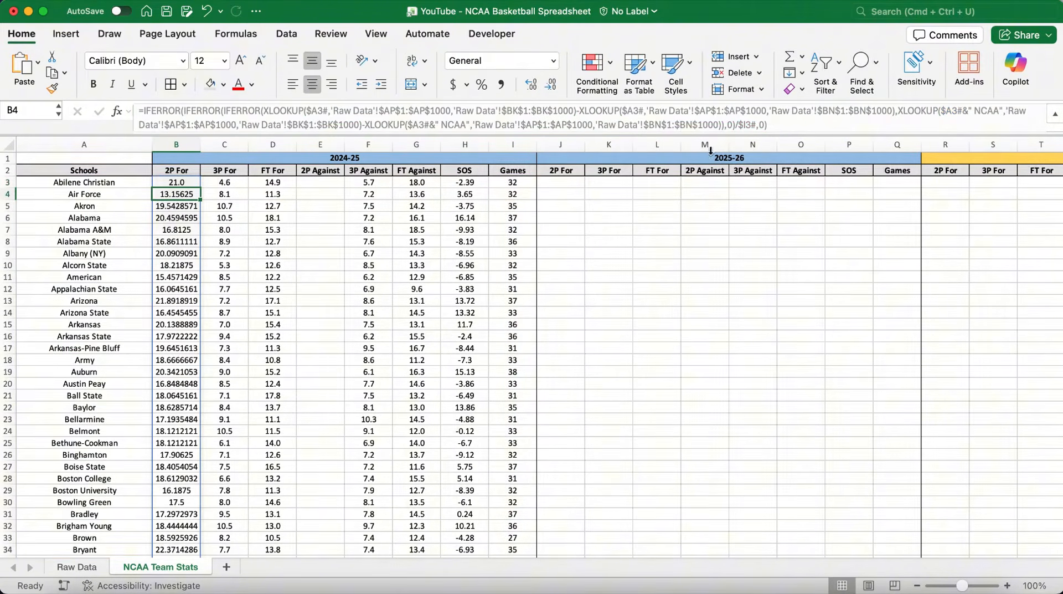
Format all spilled 2024-25 2P For values to one decimal place
left_click(186, 182)
key("super+shift+Down")
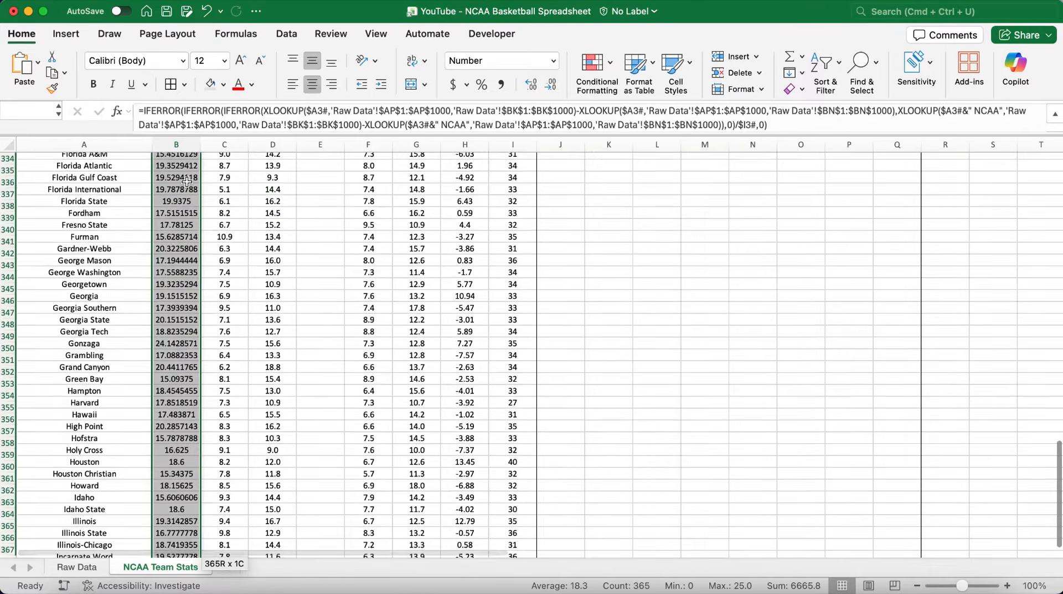
left_click(550, 86)
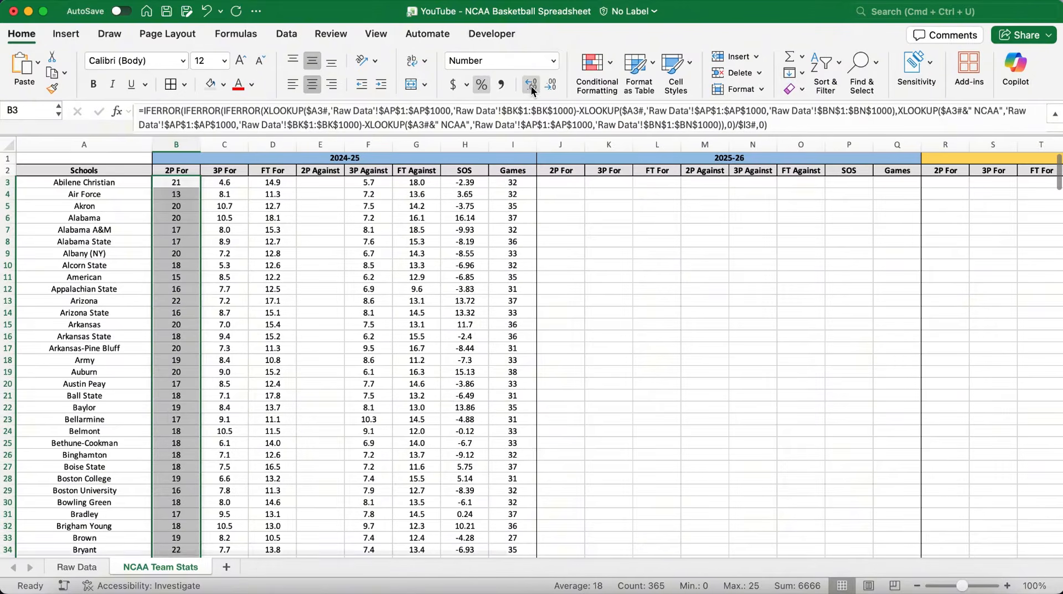
Copy the 3P Against formula from F3 into the 2024-25 2P Against cell E3
left_click(371, 185)
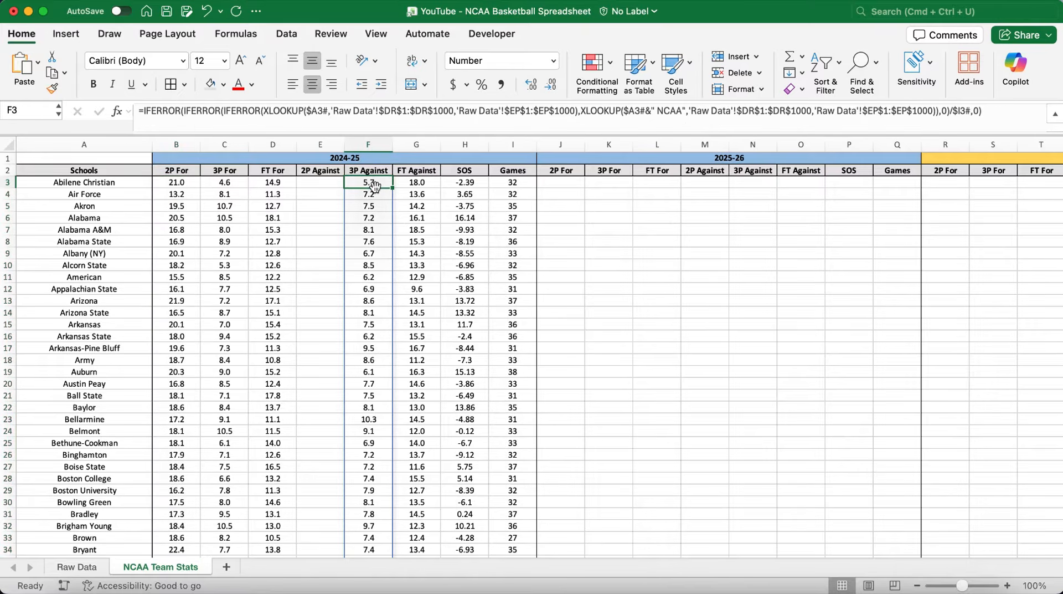
key("super+c")
left_click(327, 184)
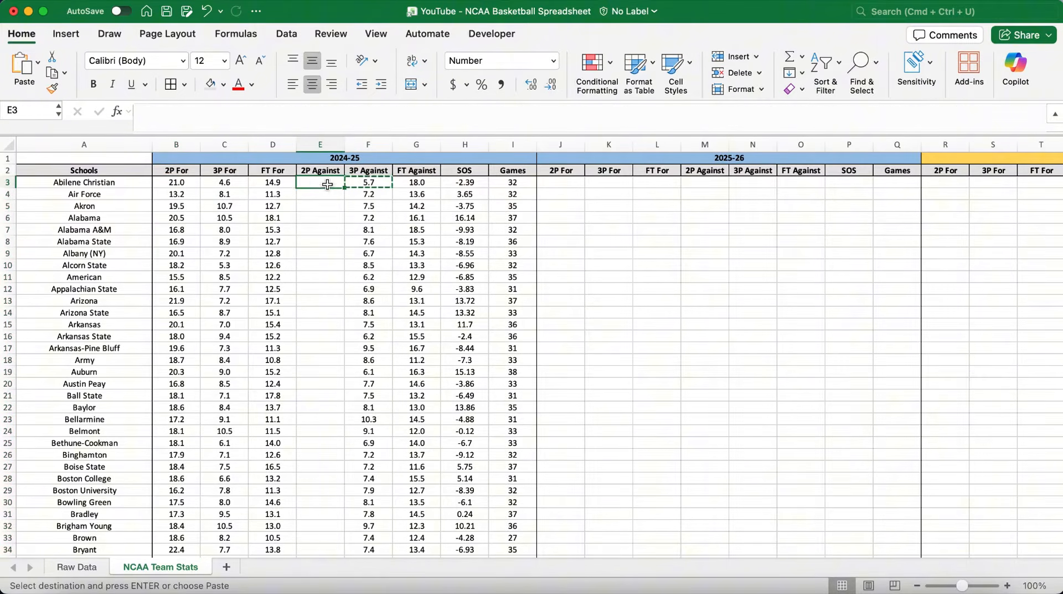
key("super+v")
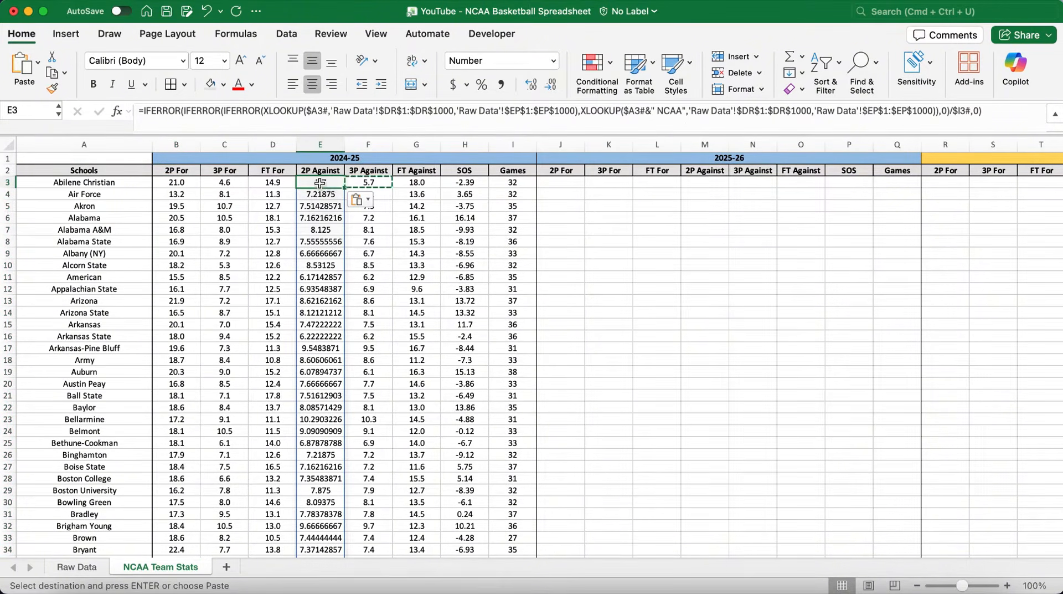
In E3's formula, subtract a copy of the first XLOOKUP directly after the original, before the " NCAA" fallback
left_click_drag(263, 114, 576, 118)
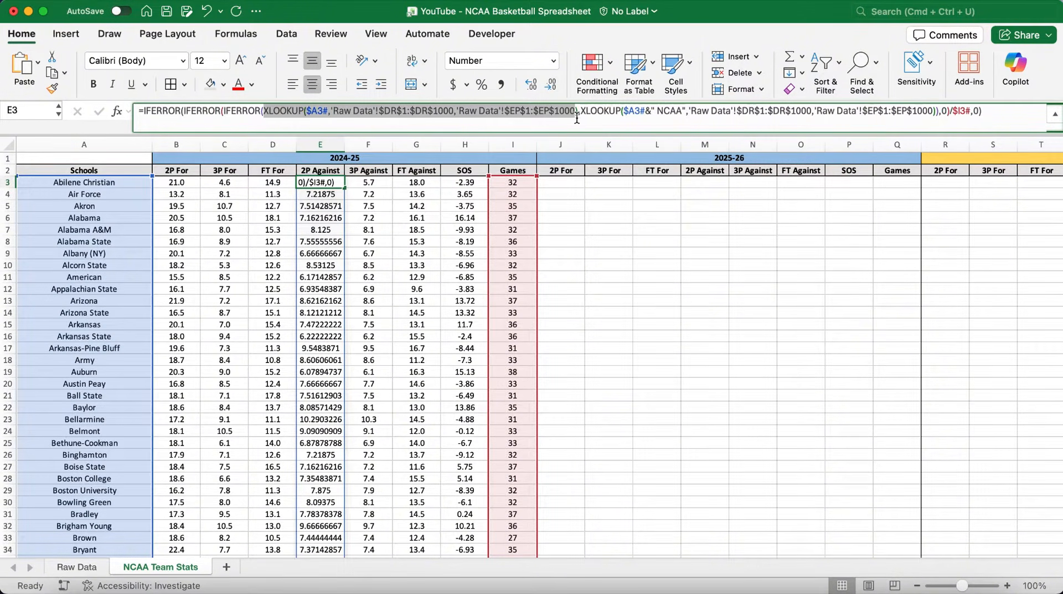
right_click(537, 115)
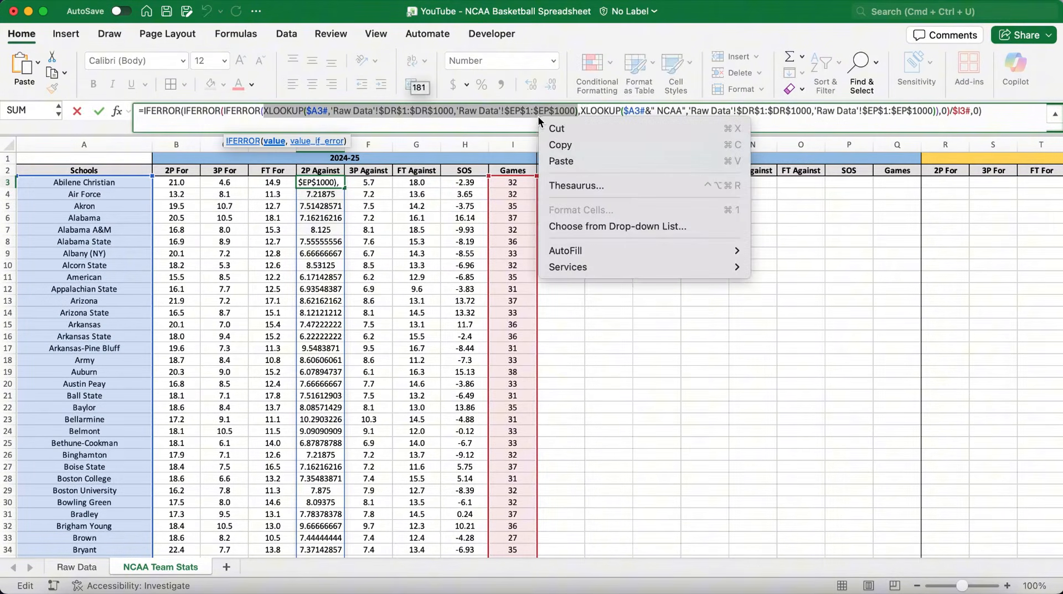
left_click(564, 143)
left_click(579, 111)
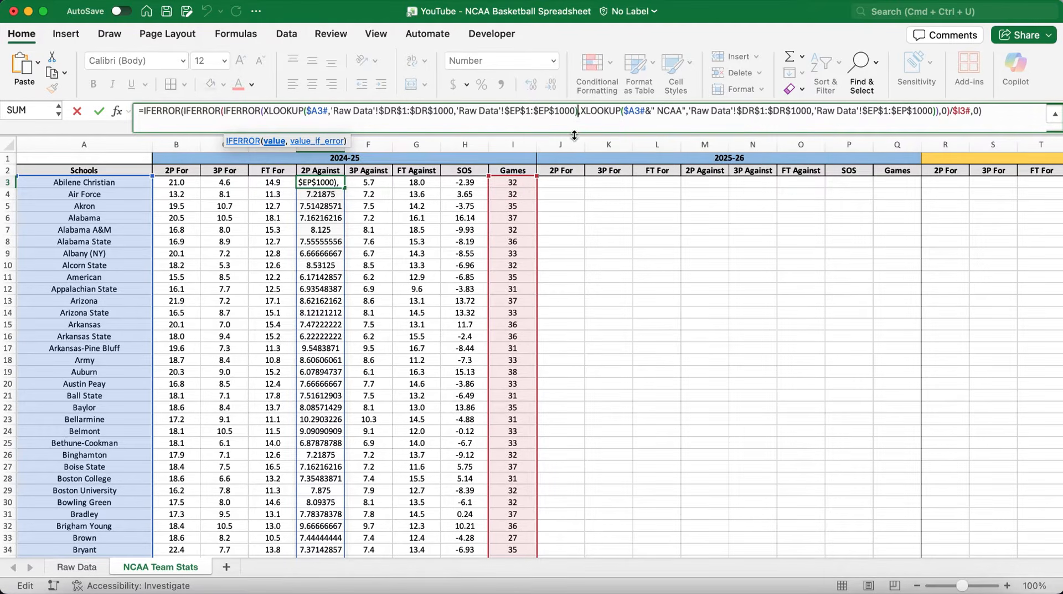
type("-")
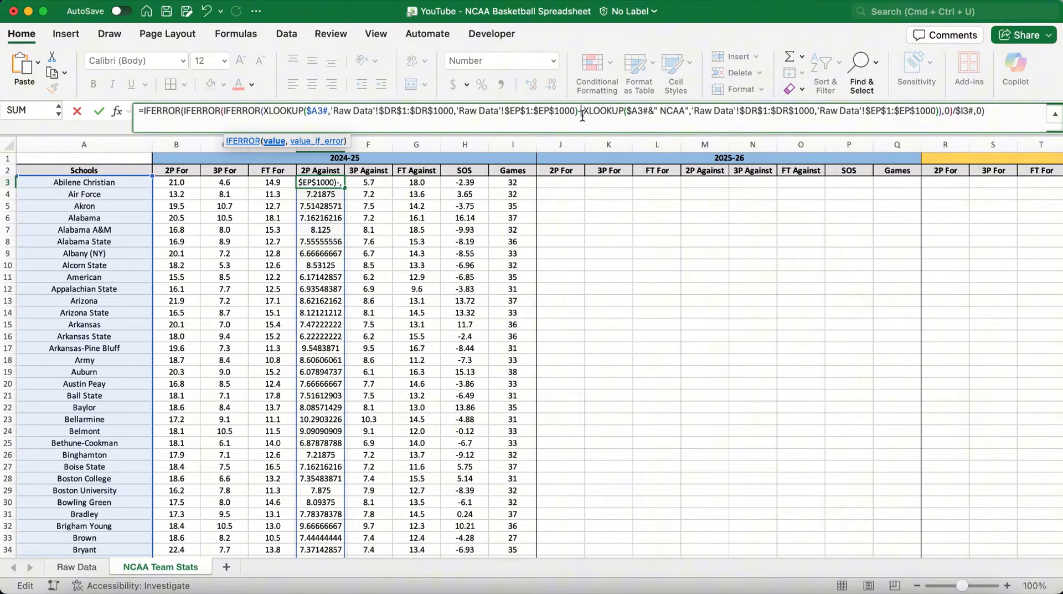
right_click(583, 114)
left_click(607, 155)
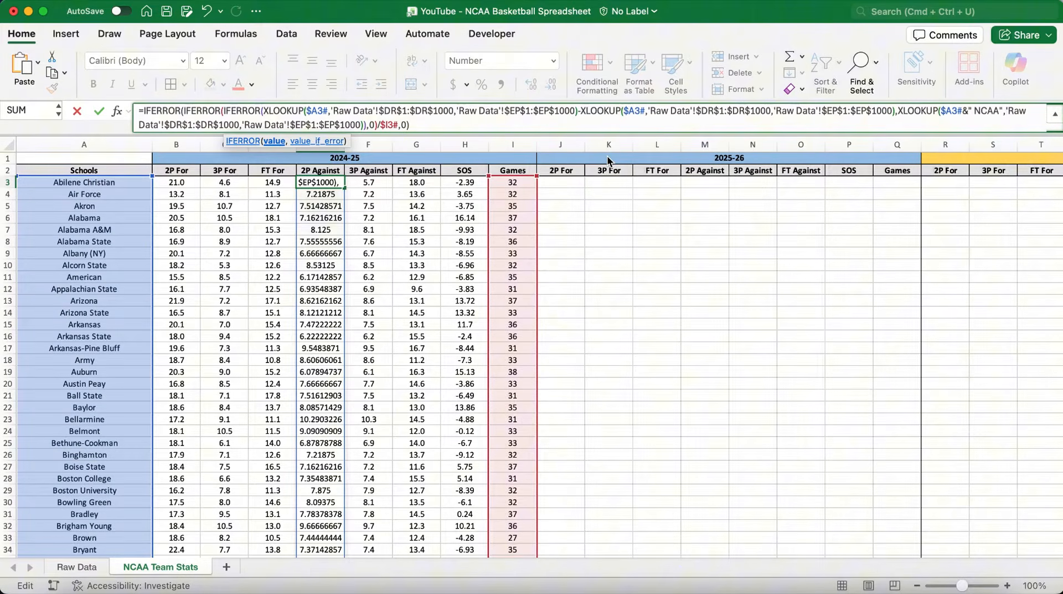
Change the first XLOOKUP's return array in E3 to 'Raw Data'!$EM$1:$EM$1000, leaving the subtracted copy on column EP
left_click(519, 112)
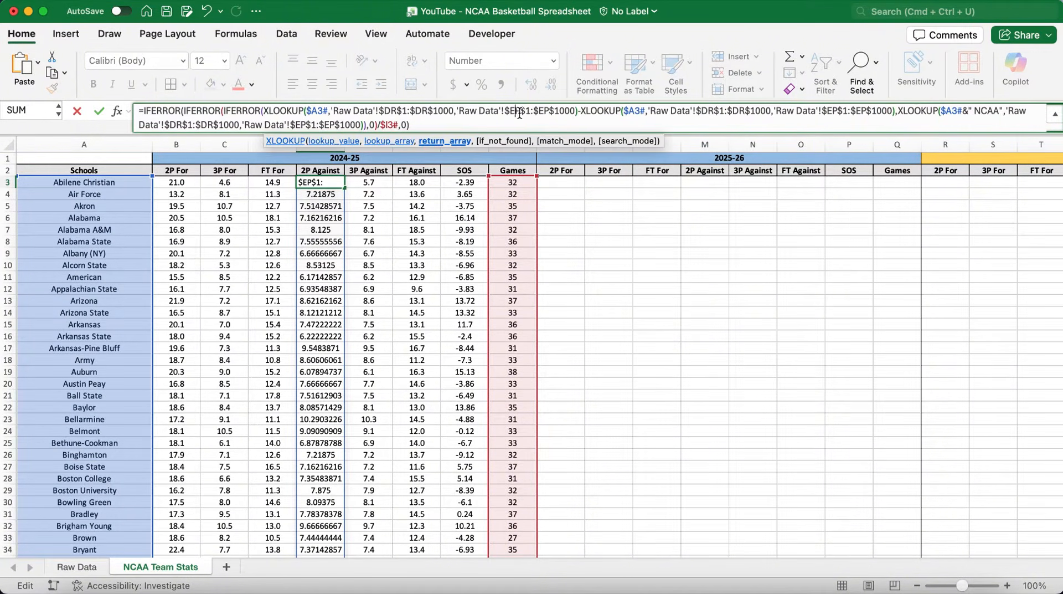
key("BackSpace")
type("M")
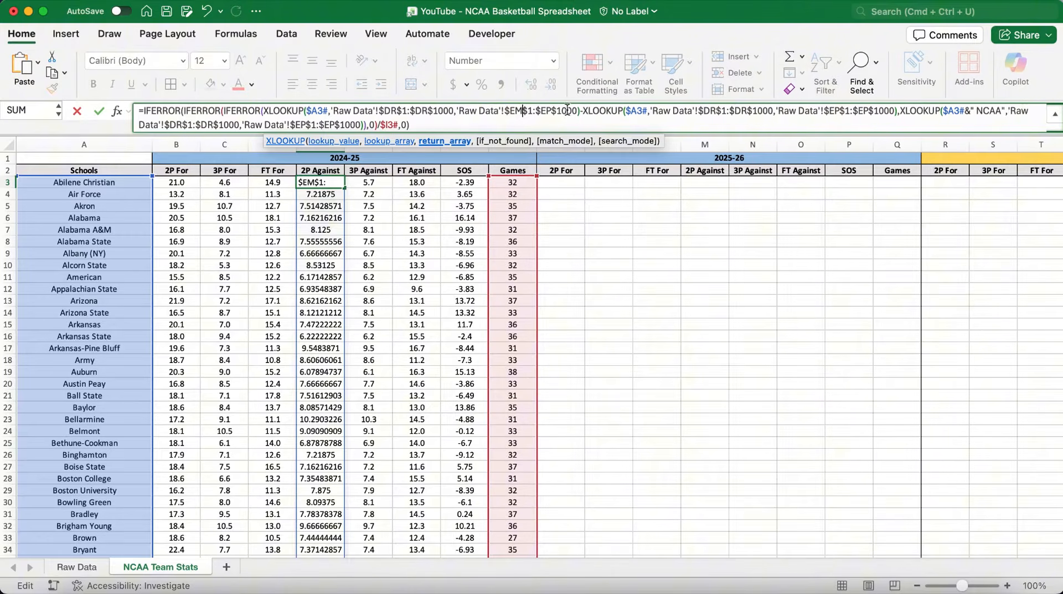
left_click(552, 113)
key("BackSpace")
type("M")
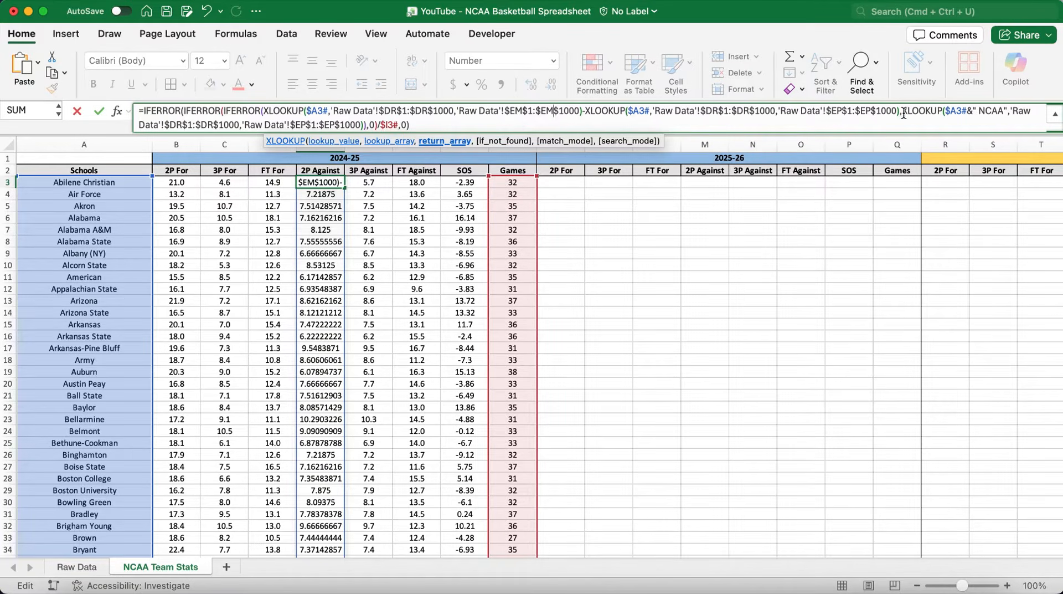
Subtract a copy of the " NCAA" XLOOKUP right after the original in E3's formula
left_click_drag(903, 113, 361, 134)
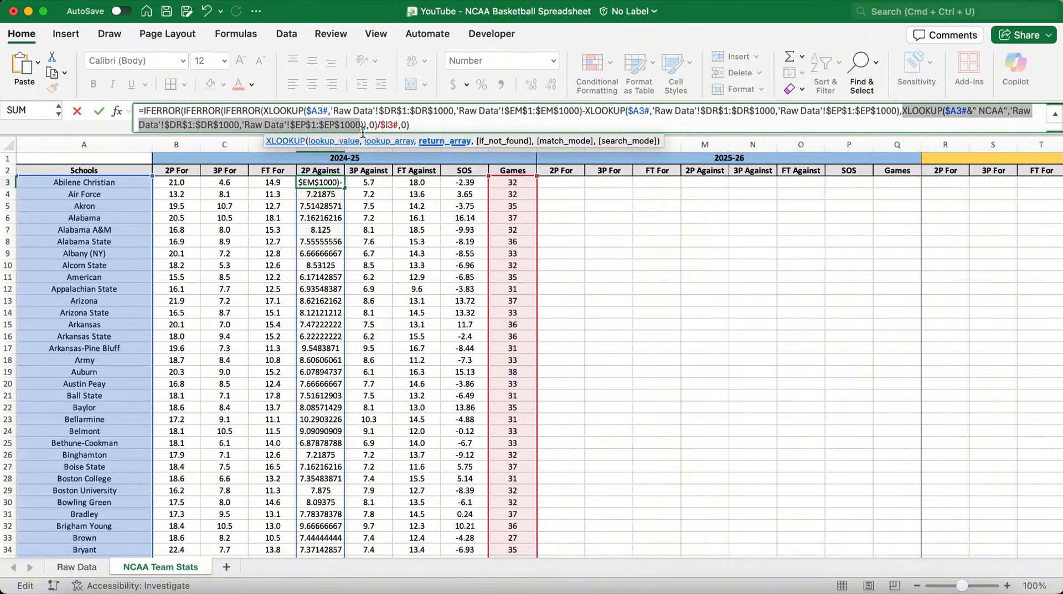
type(")")
right_click(339, 129)
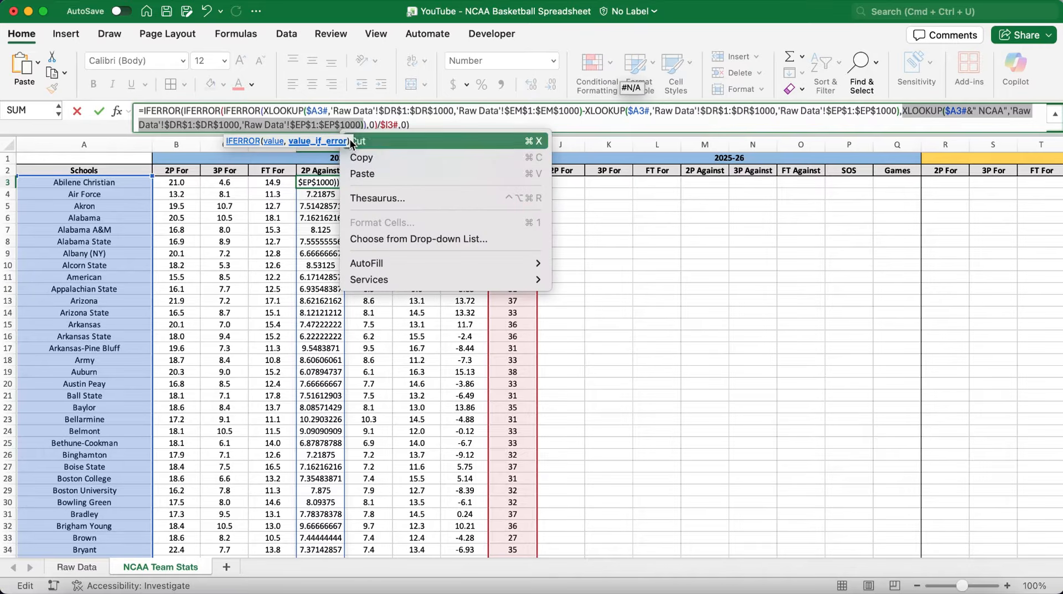
left_click(376, 89)
left_click(363, 128)
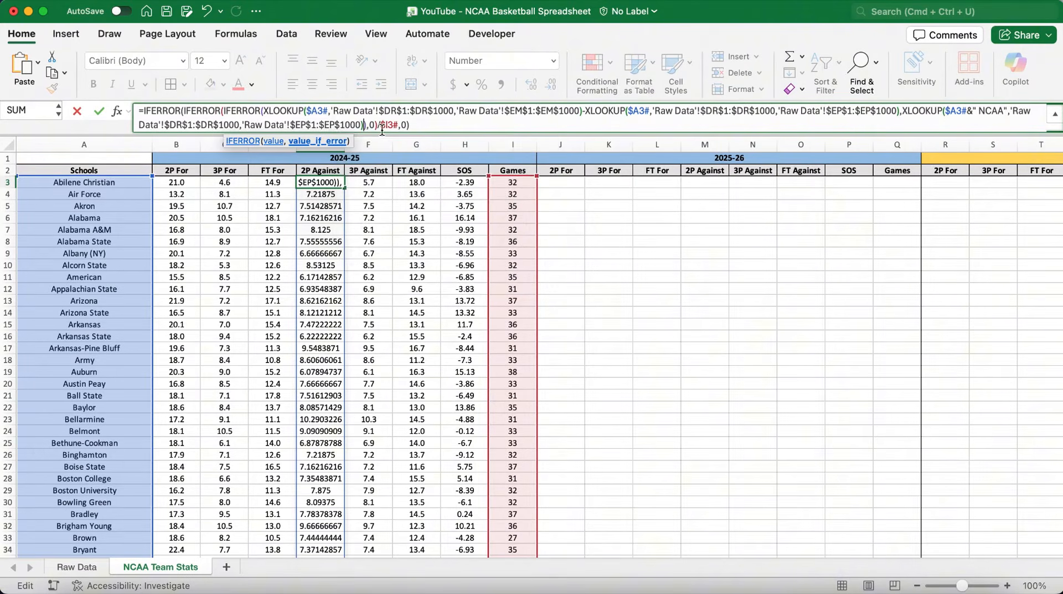
type("-")
right_click(367, 128)
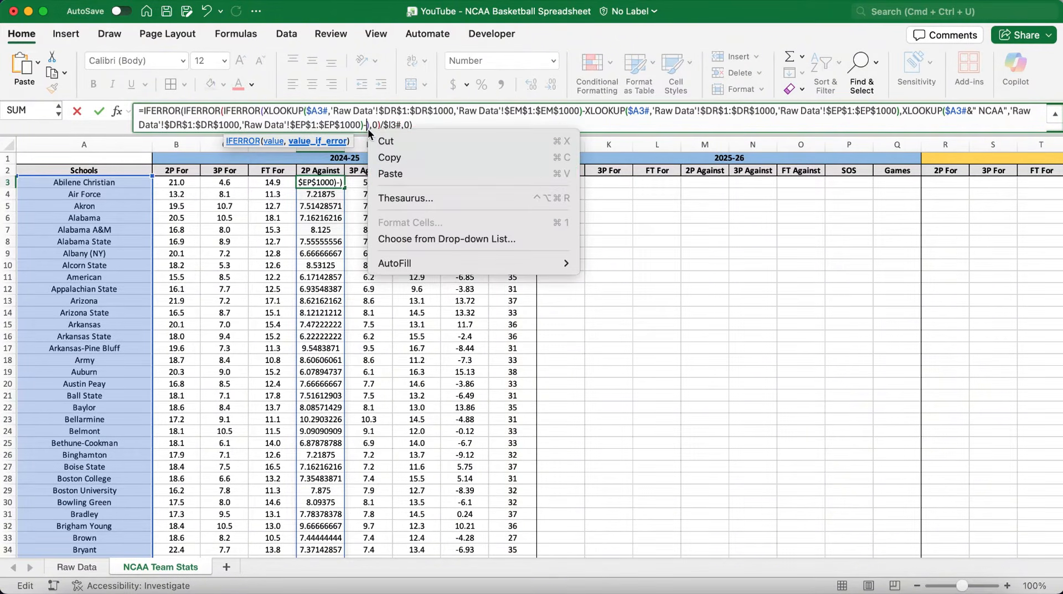
left_click(400, 170)
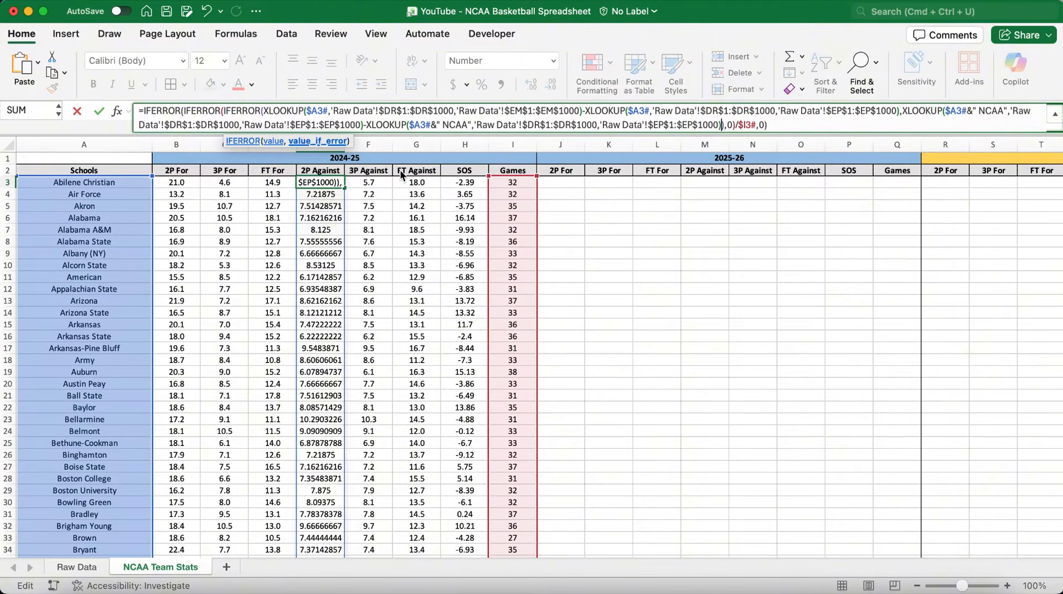
In E3's formula, change the first " NCAA" XLOOKUP's return array to 'Raw Data'!$EM$1:$EM$1000 and enter the formula
left_click(306, 126)
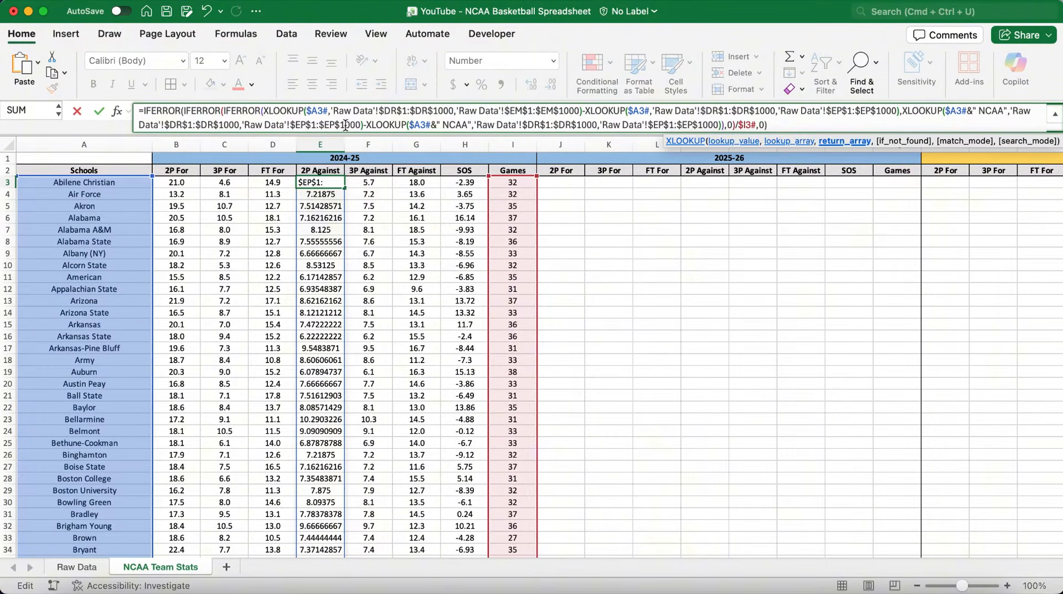
key("BackSpace")
type("M")
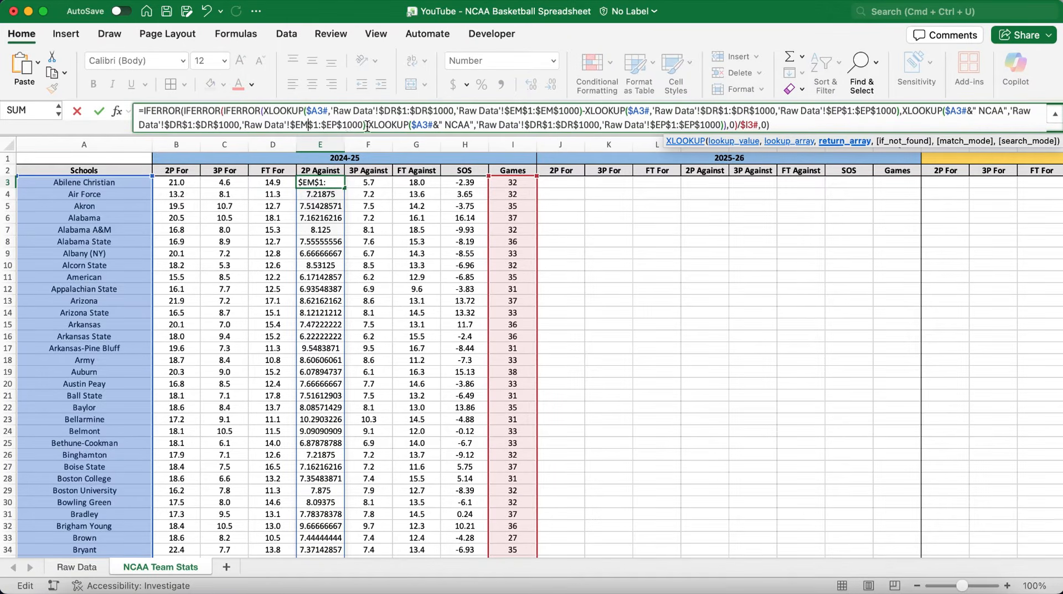
left_click(340, 128)
key("BackSpace")
type("M")
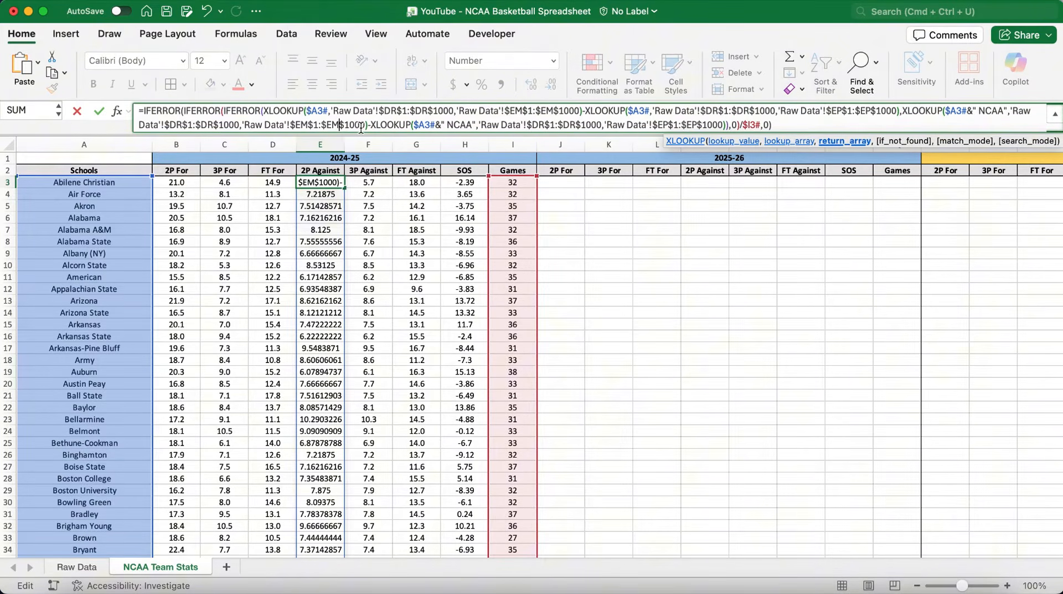
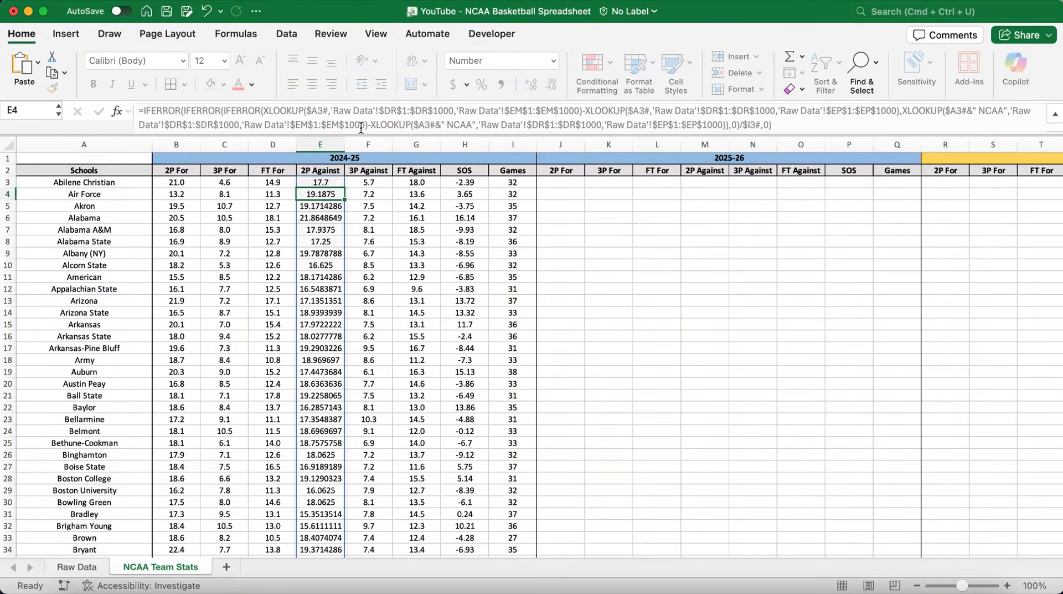
Format all 2024-25 2P Against values from E3 down to one decimal place
left_click(328, 183)
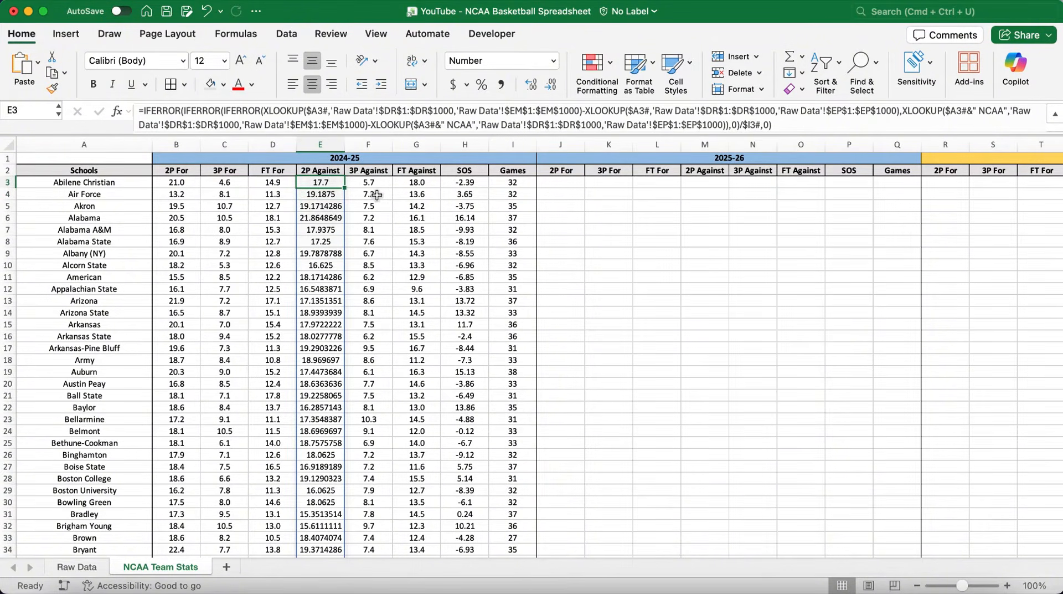
key("super+shift+Down")
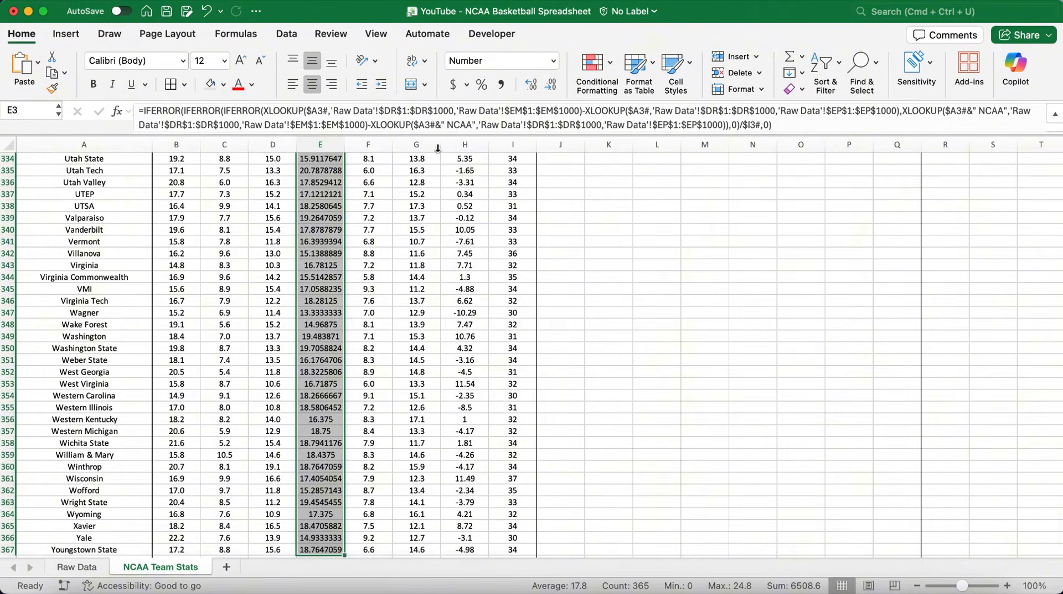
left_click(551, 86)
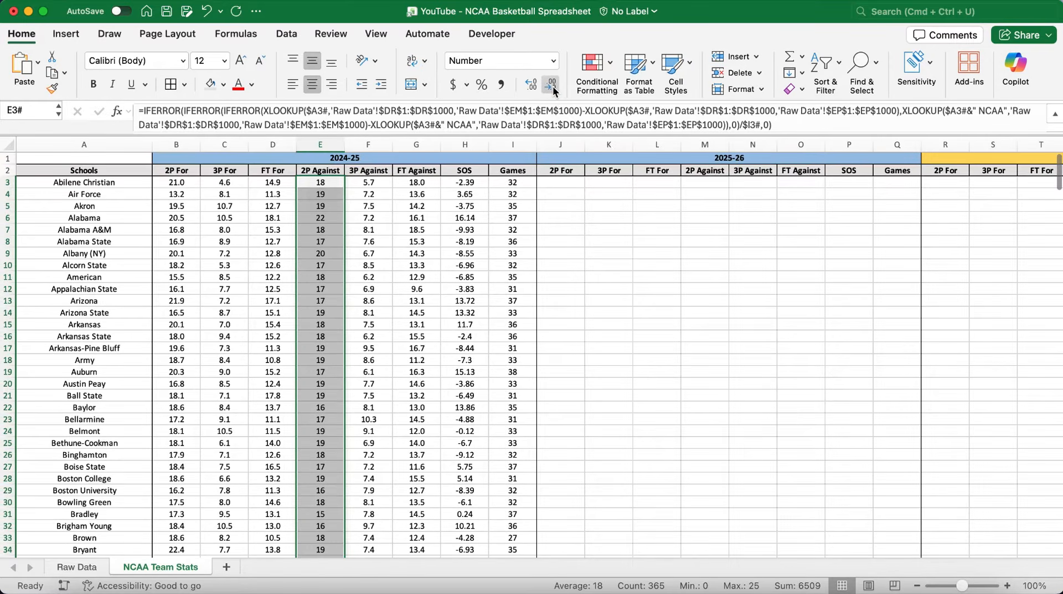
left_click(376, 183)
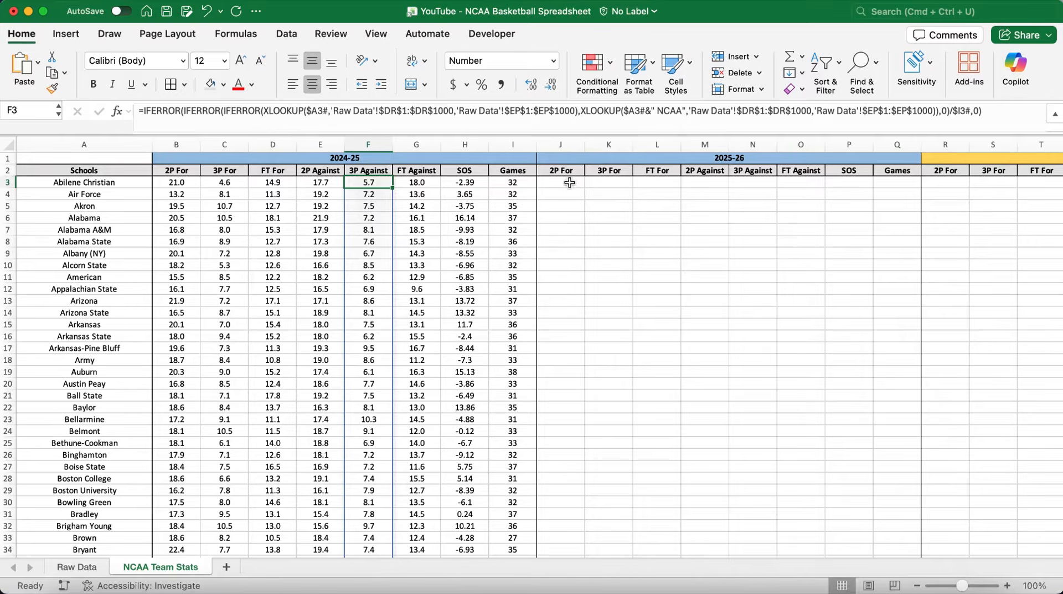
left_click(602, 159)
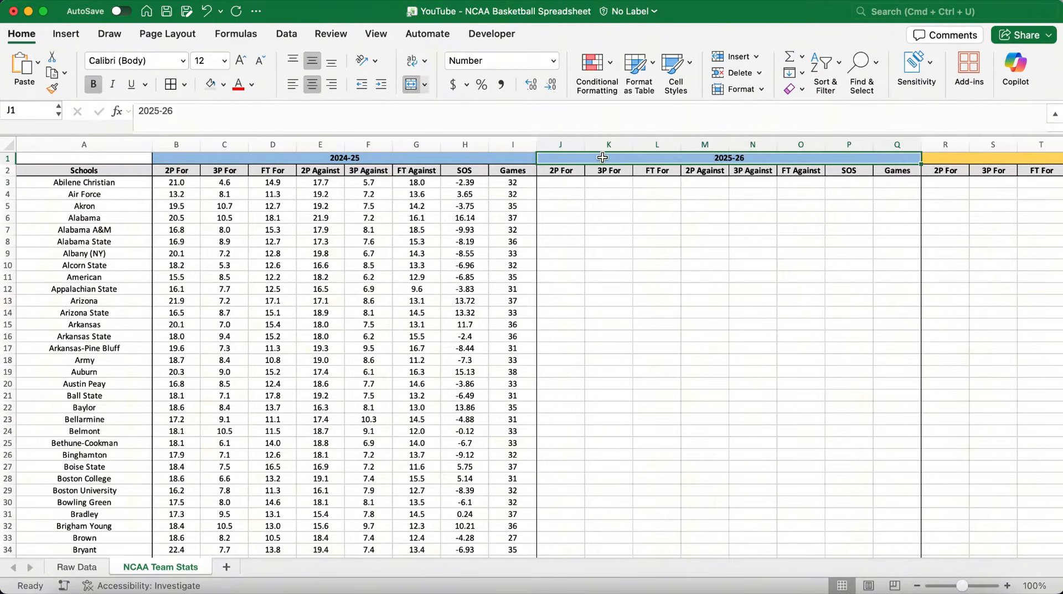
In the 2025-26 Games cell Q3, begin an XLOOKUP of $A3# with 'Raw Data'!B1:B1000 as the lookup array
left_click(898, 185)
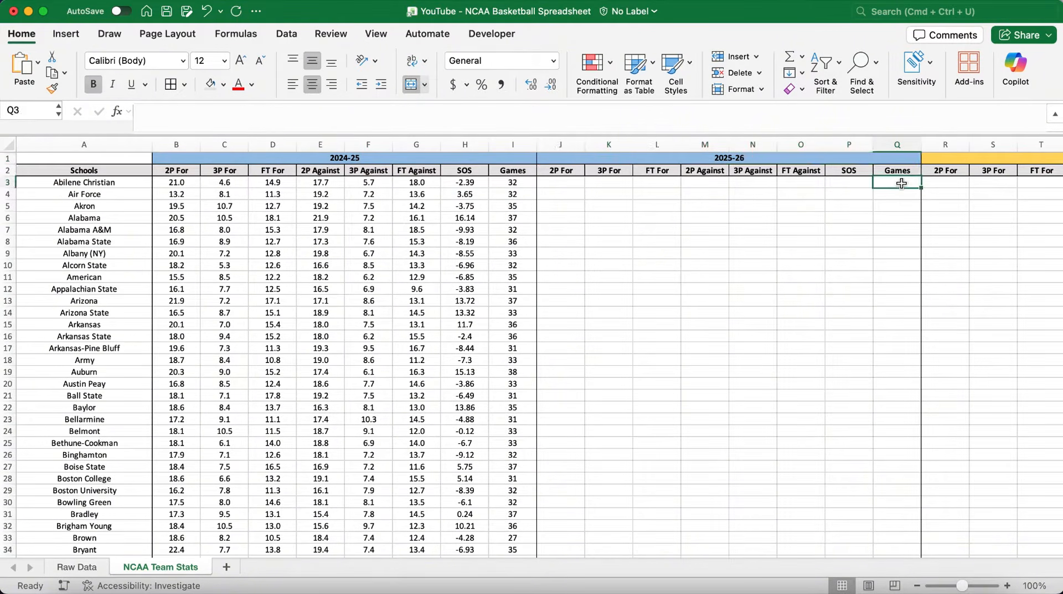
left_click(508, 120)
type("=XLOOKUP(")
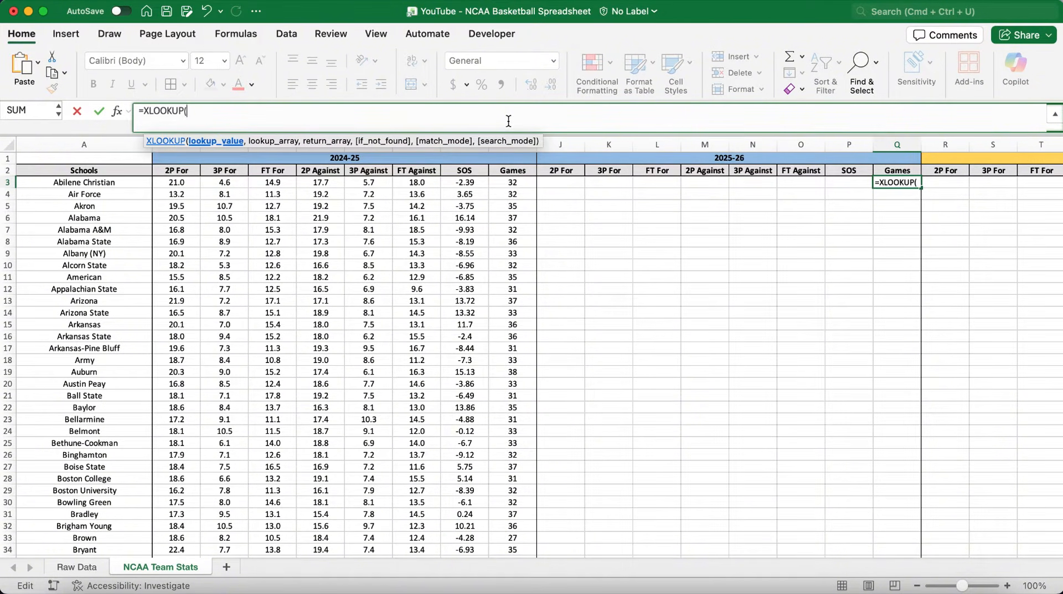
type("$A3")
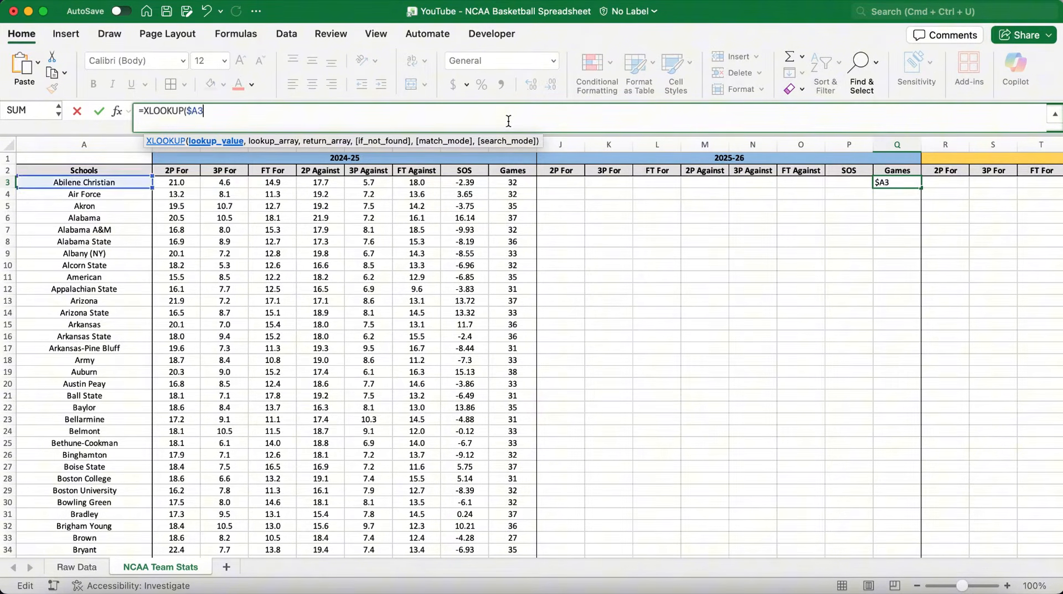
type("#,")
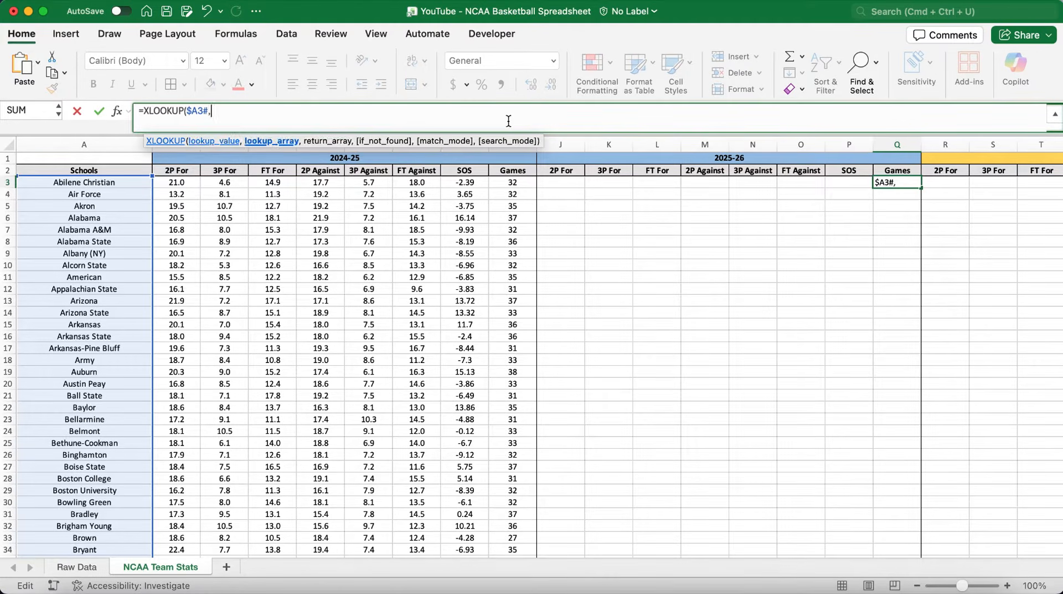
left_click(77, 566)
scroll(276, 267, "right", 3)
scroll(277, 267, "left", 2)
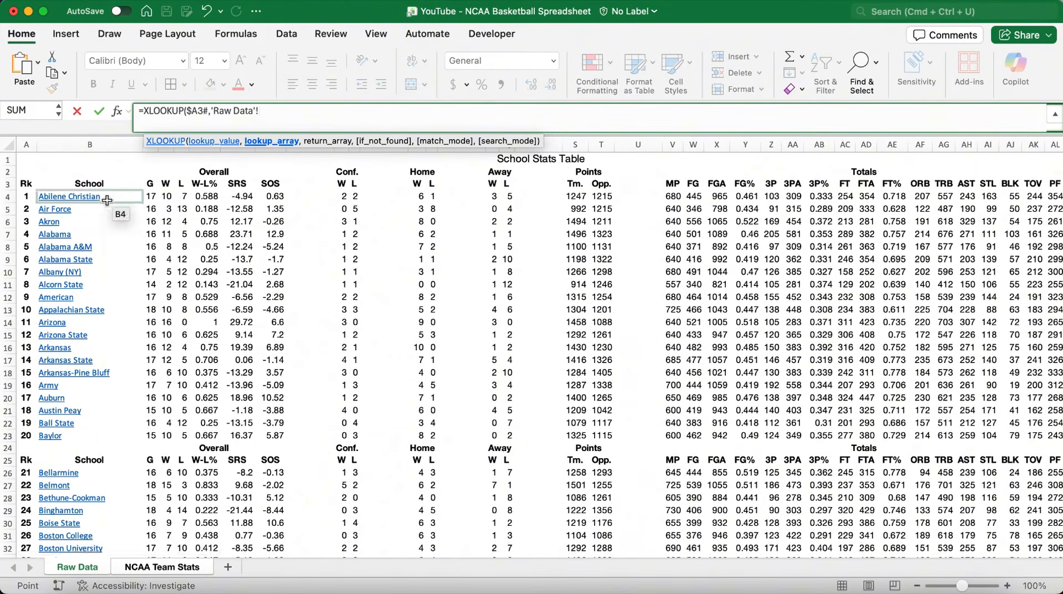
type("B1:B1")
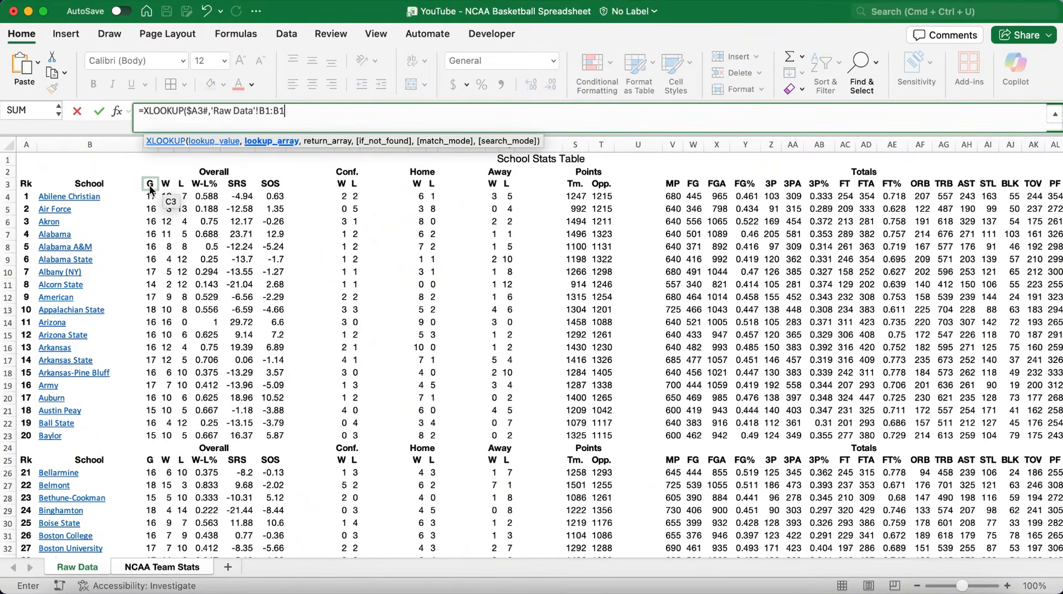
type("000,")
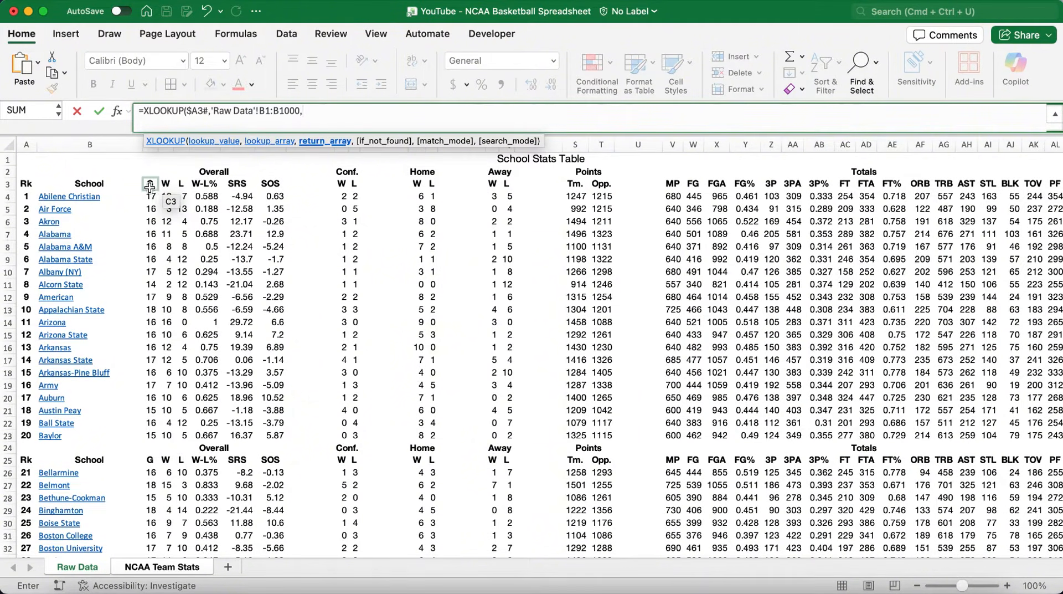
Complete Q3's XLOOKUP with return array 'Raw Data'!C1:C1000, make both Raw Data ranges absolute, and enter the formula
left_click(150, 195)
key("BackSpace")
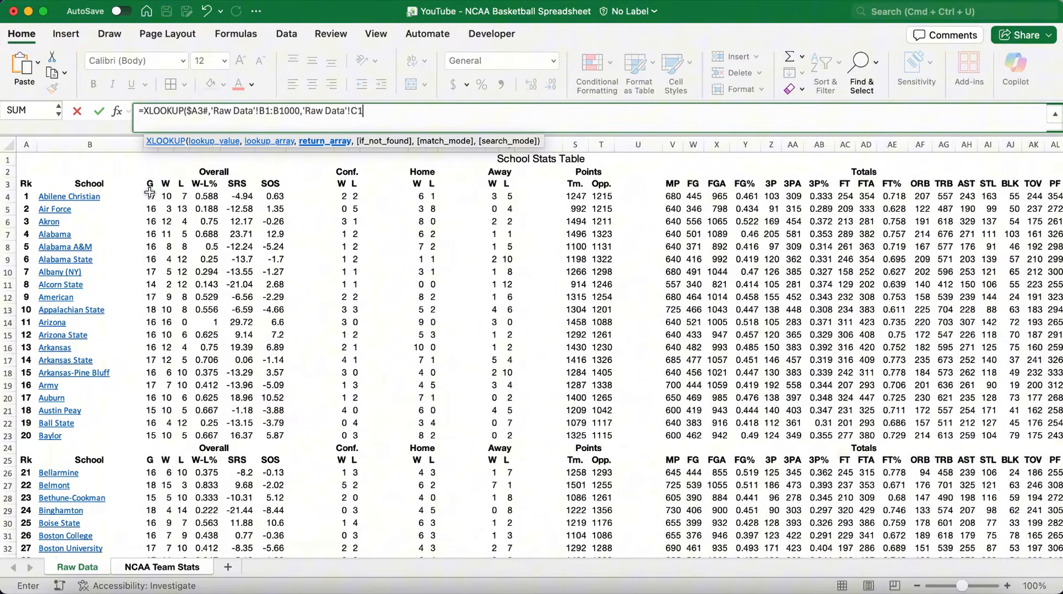
type("1:C1000)")
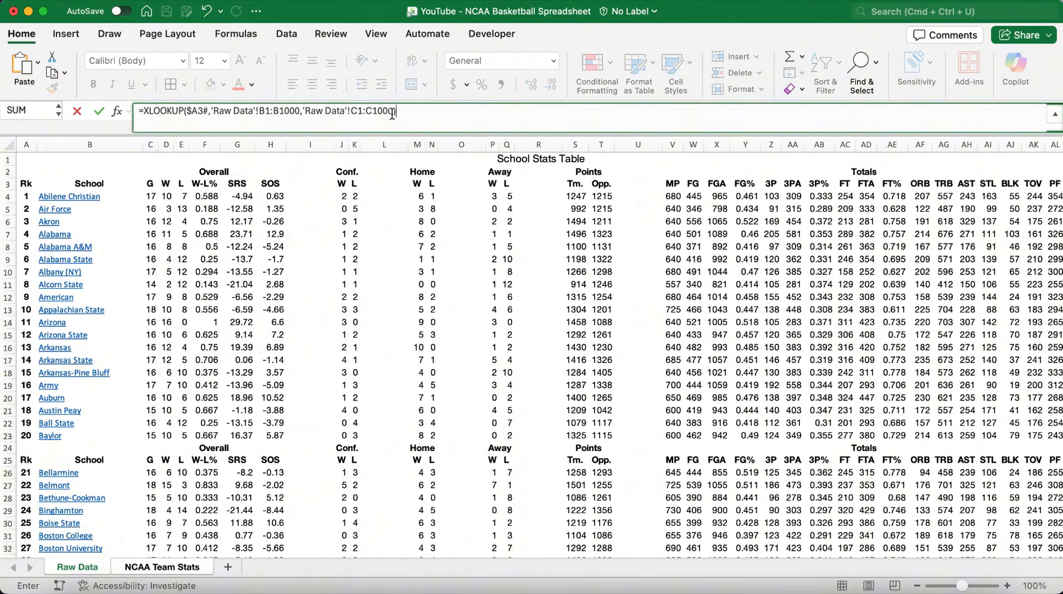
left_click_drag(393, 113, 211, 117)
key("F4")
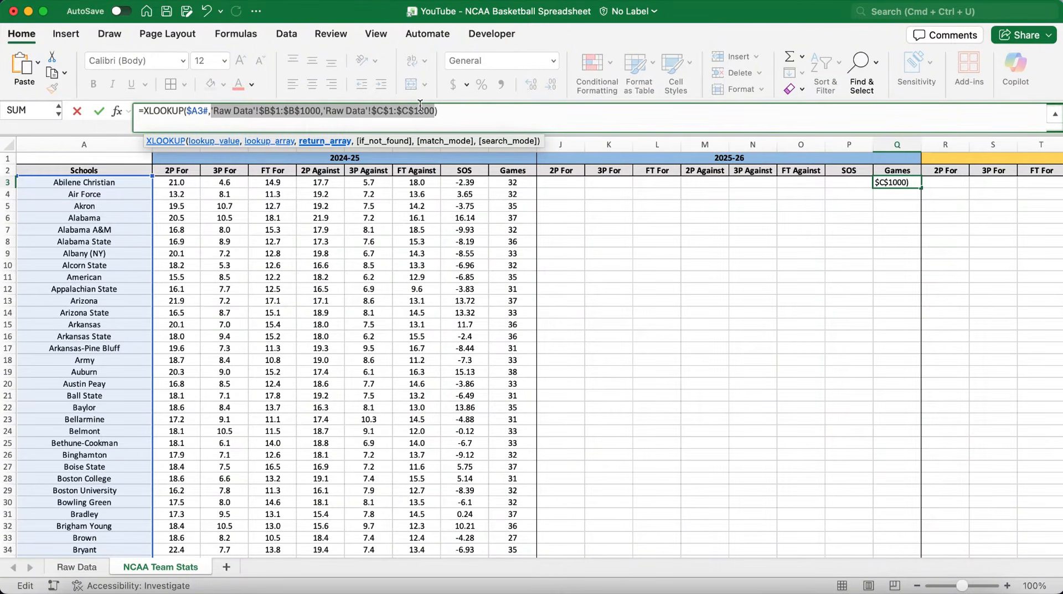
key("Return")
key("Up")
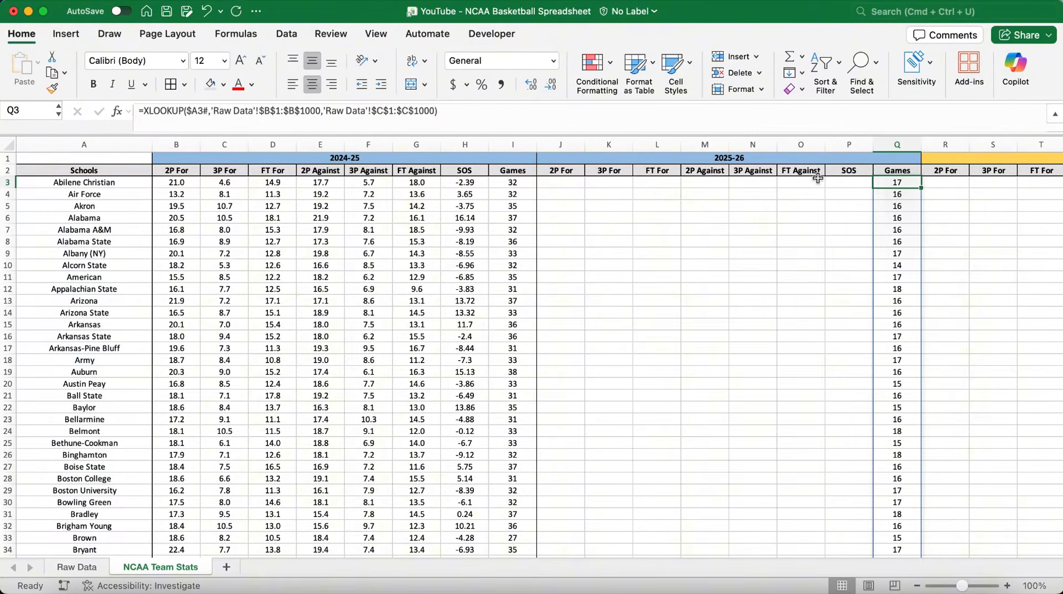
Copy the Games formula text from Q3 into the 2025-26 SOS cell P3
left_click_drag(480, 113, 118, 128)
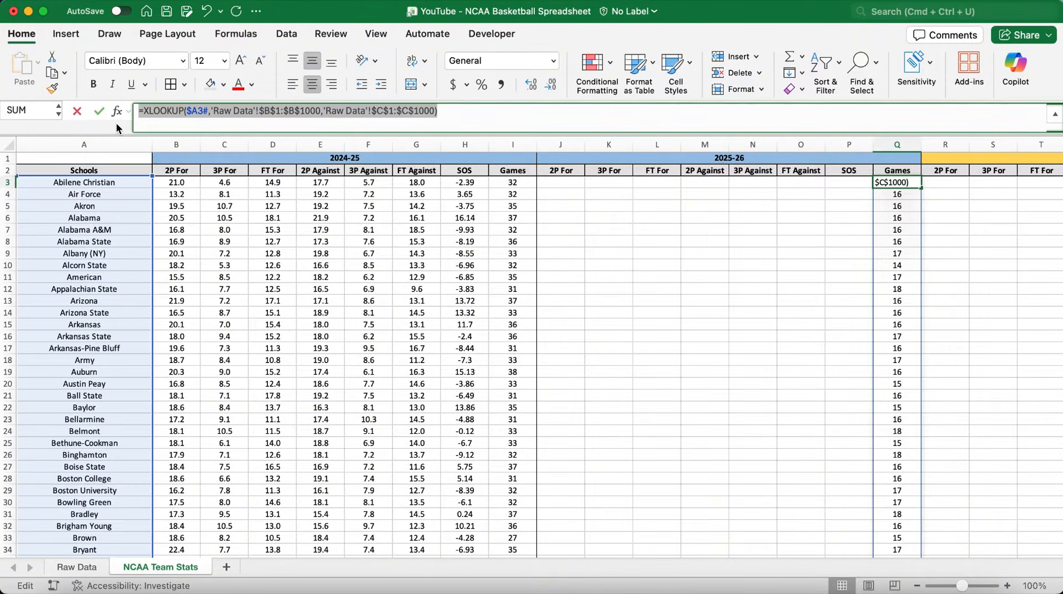
right_click(184, 117)
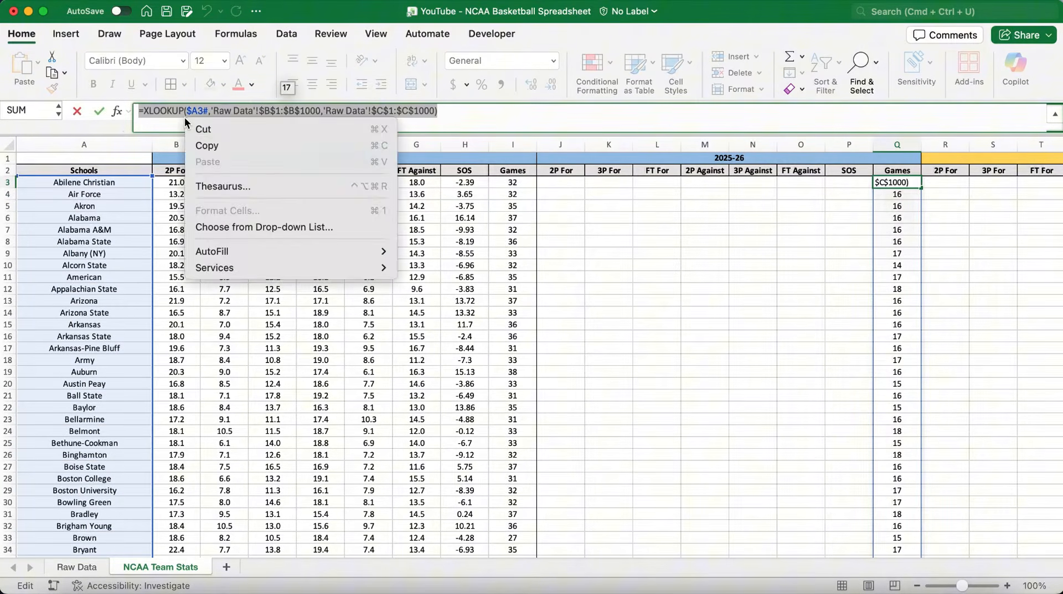
left_click(224, 146)
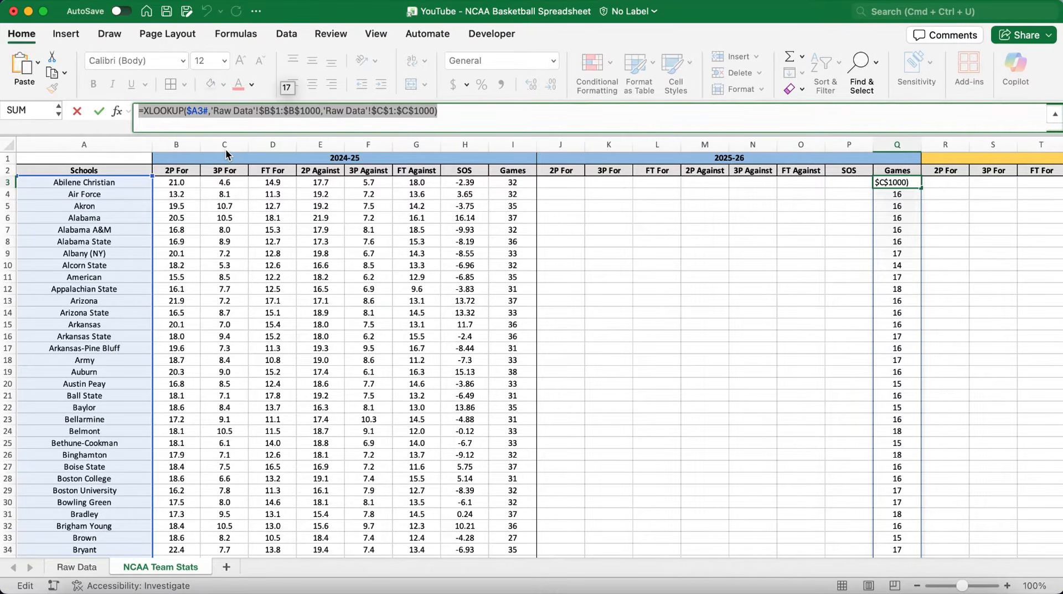
key("Escape")
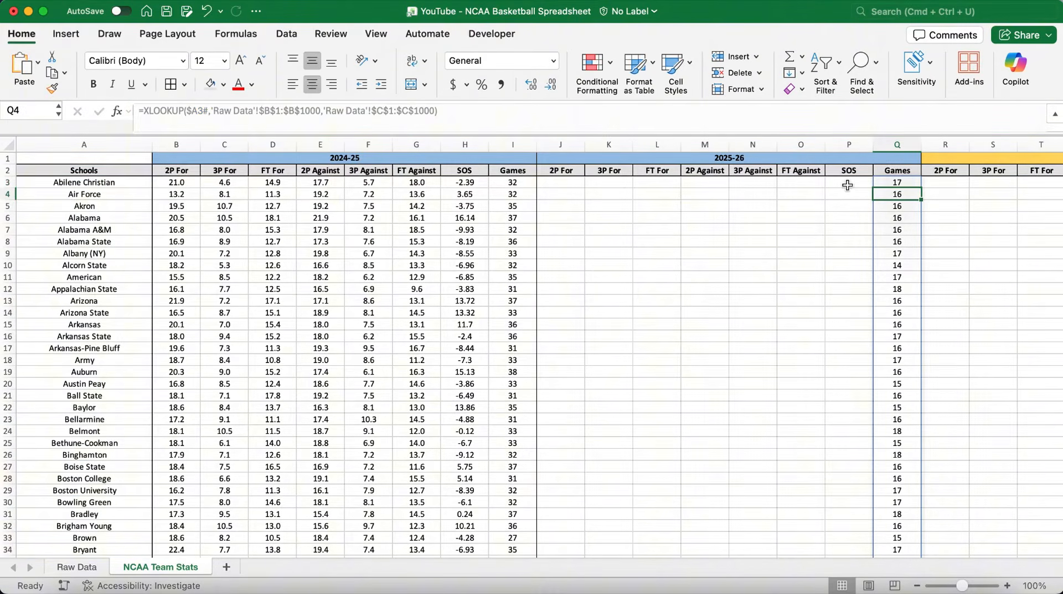
left_click(848, 183)
left_click(742, 120)
right_click(742, 120)
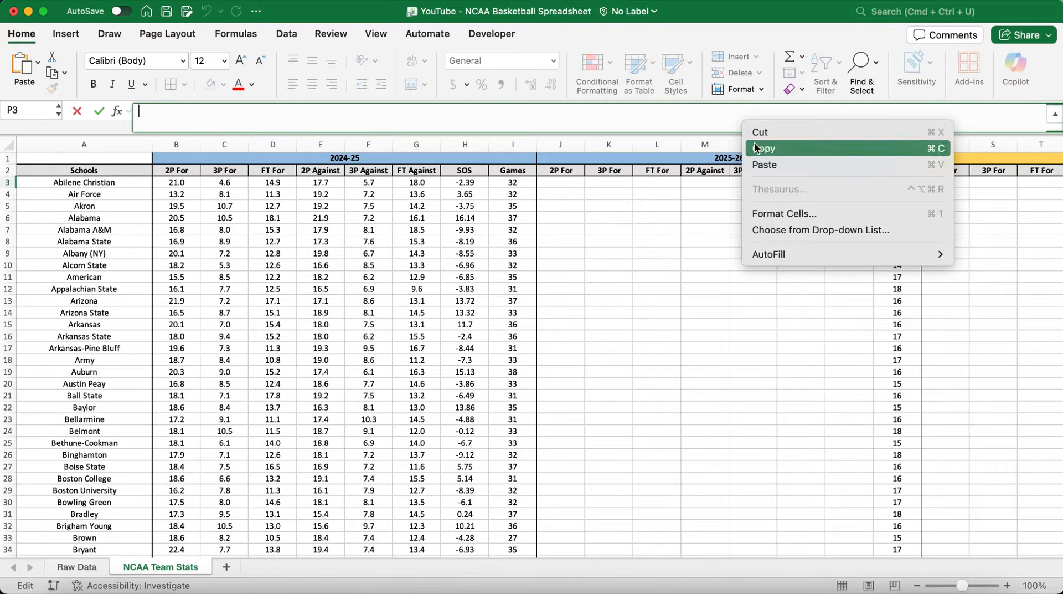
left_click(760, 165)
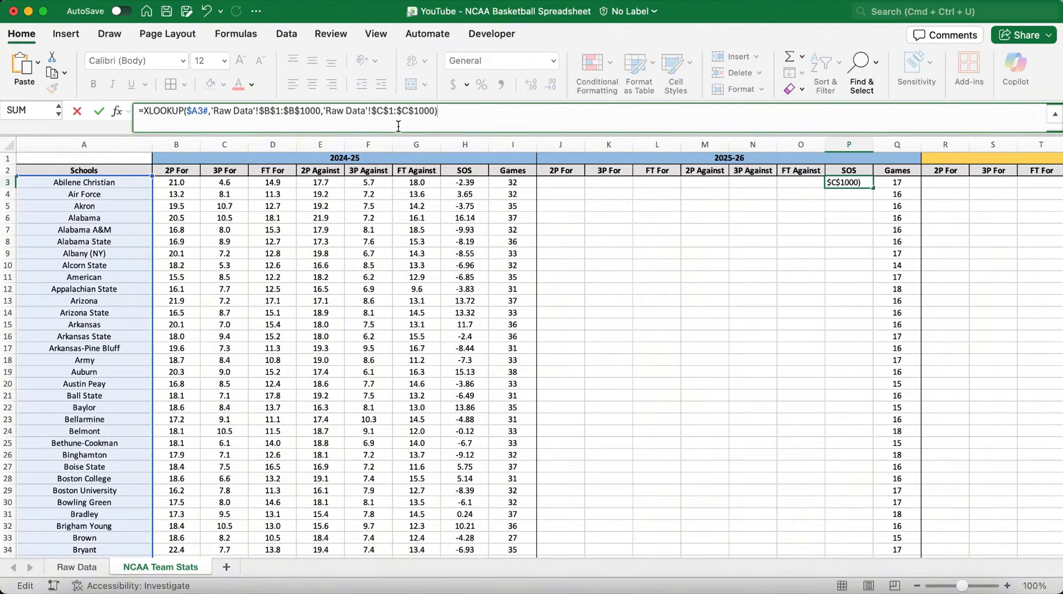
Change the return array in P3's formula to 'Raw Data'!$H$1:$H$1000 and enter it
left_click(382, 115)
key("BackSpace")
type("H")
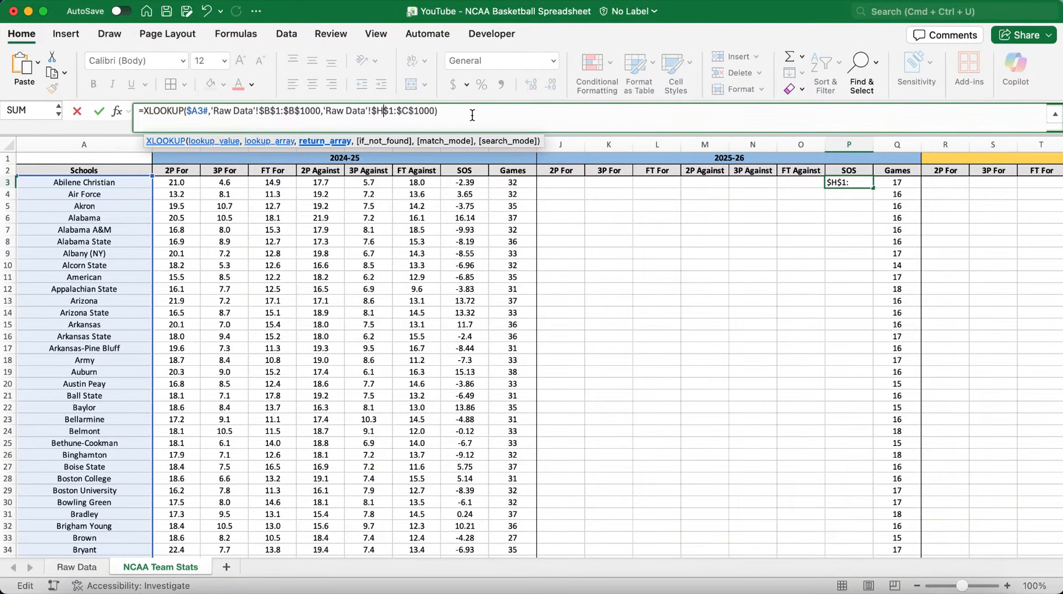
left_click(410, 111)
key("BackSpace")
type("H")
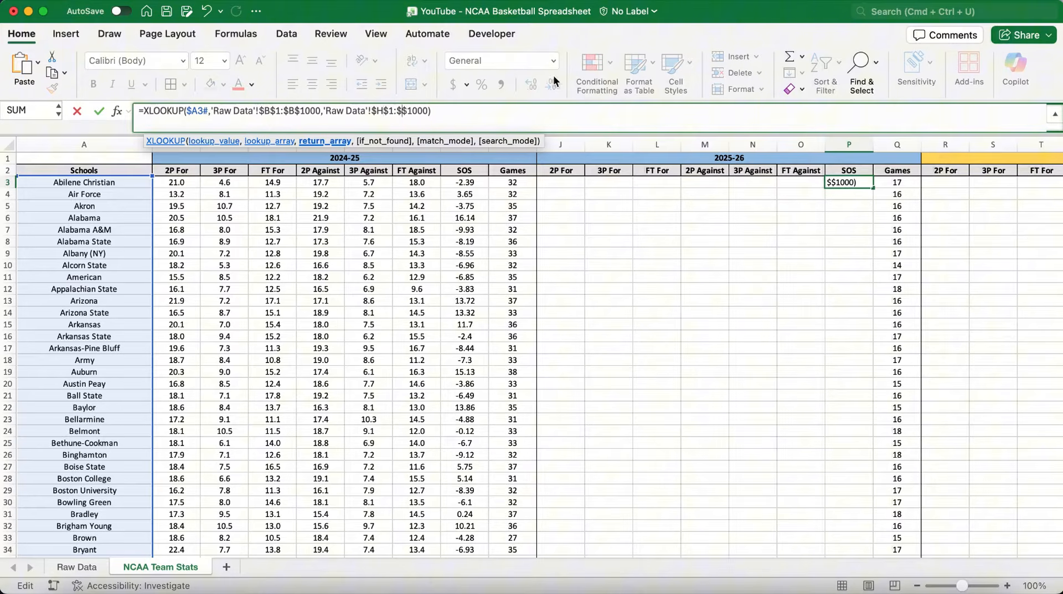
key("Return")
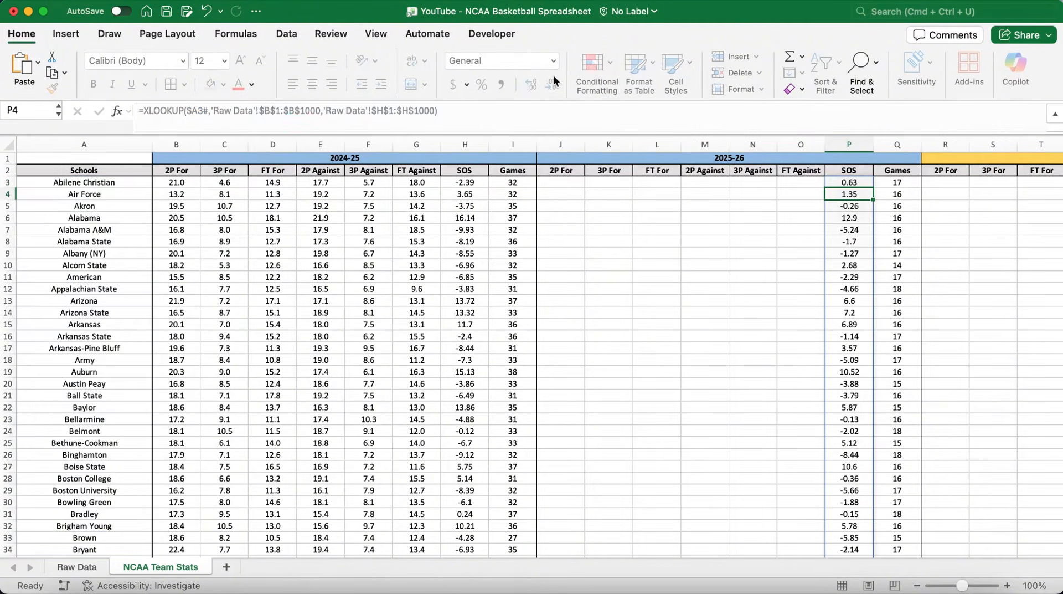
Paste the copied Games XLOOKUP formula into the 2025-26 3P For cell K3
left_click(608, 182)
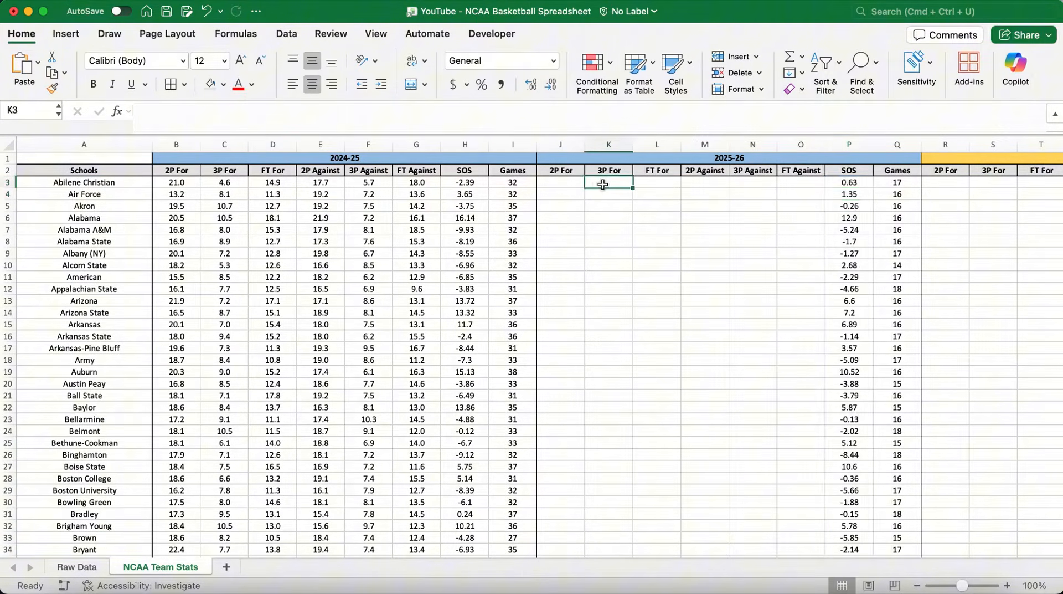
left_click(508, 118)
right_click(507, 117)
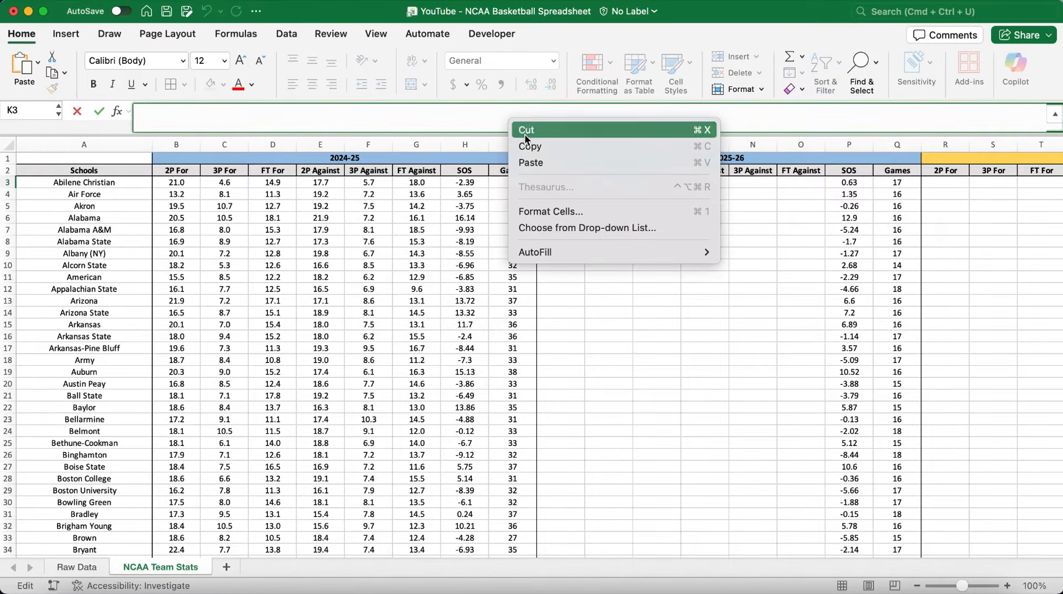
left_click(530, 161)
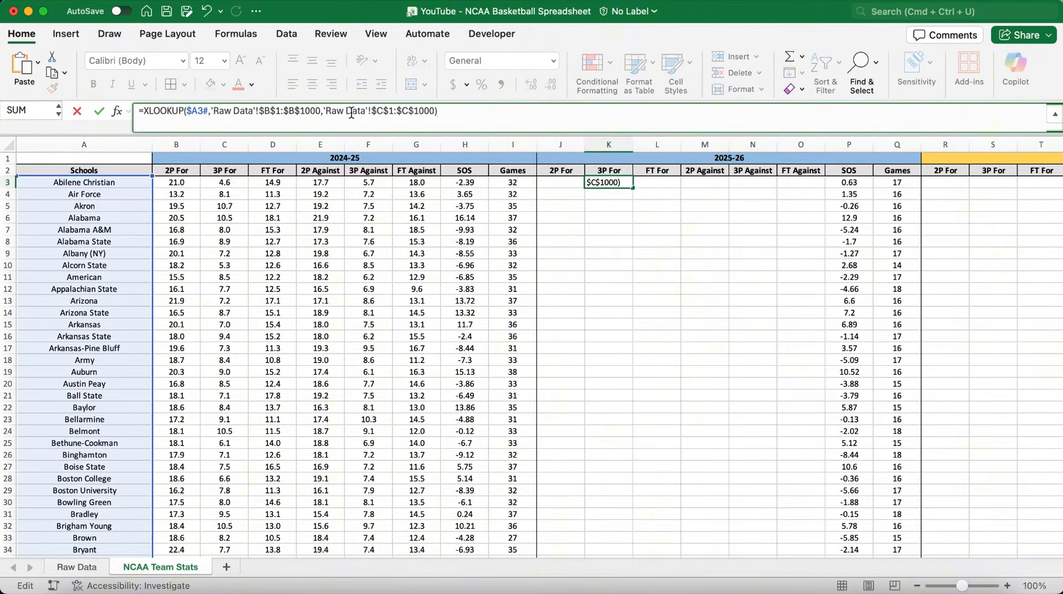
Change K3's return array to 'Raw Data'!$Z$1:$Z$1000 and divide the XLOOKUP by $Q3#
left_click(383, 113)
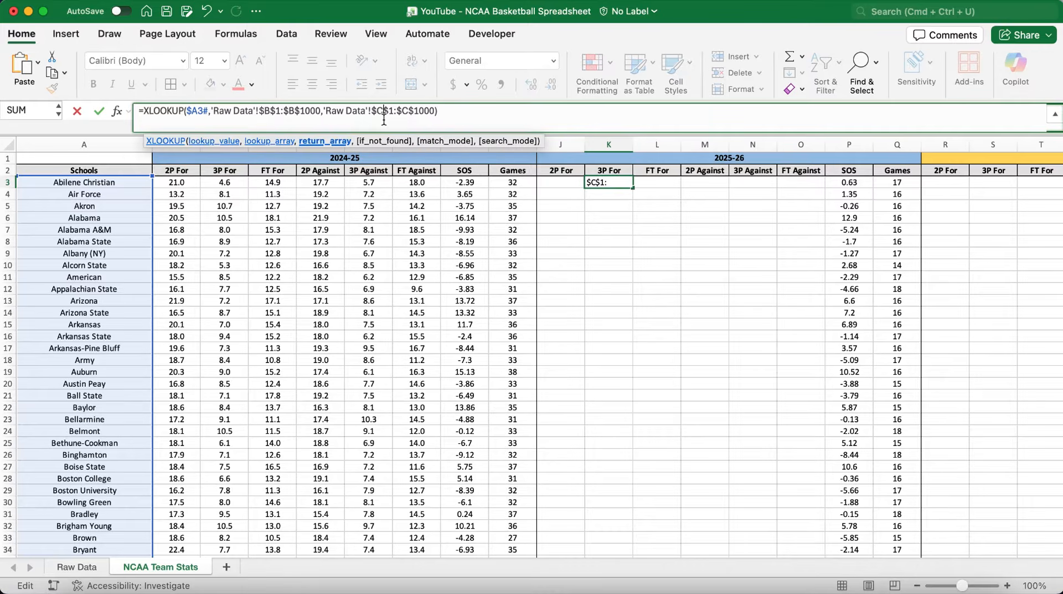
key("BackSpace")
type("Z")
left_click(407, 114)
key("BackSpace")
type("Z")
left_click(466, 113)
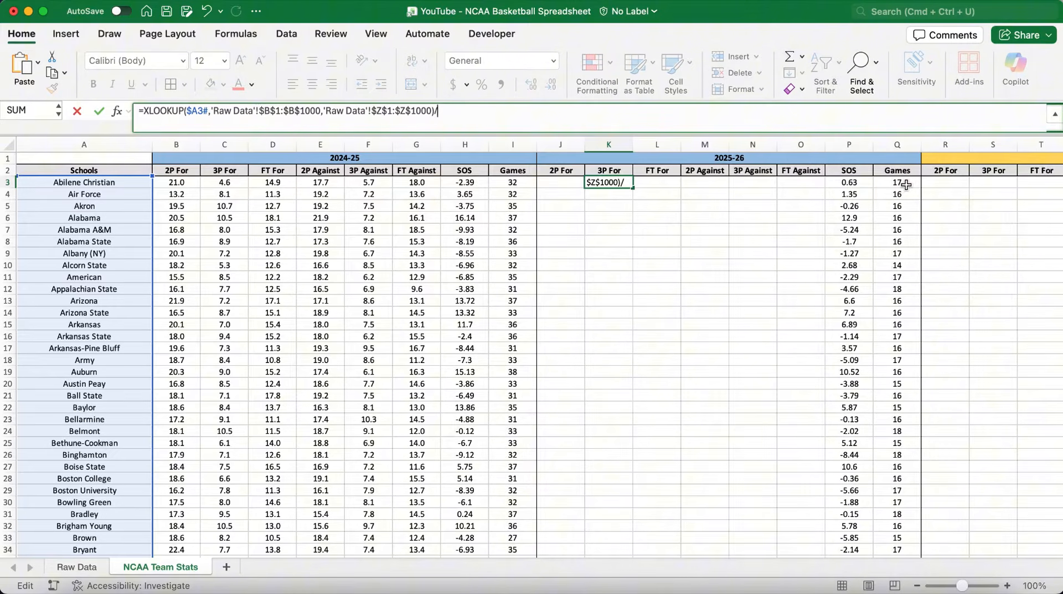
type("/$Q3#")
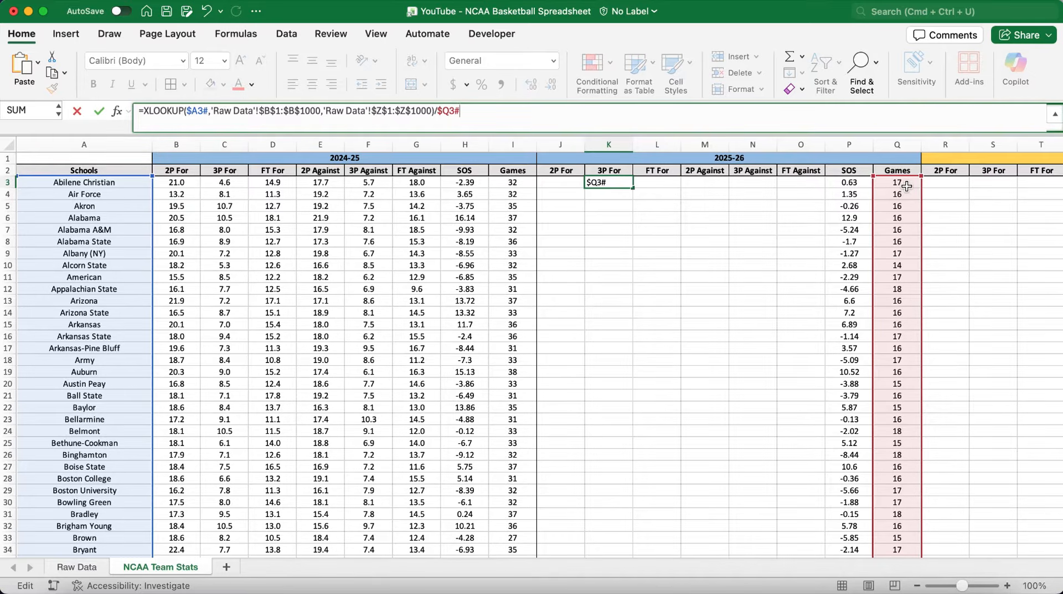
Enter K3's formula, extend it to the 2025-26 FT For cell L3 and change L3's return array to 'Raw Data'!$AC$1:$AC$1000
key("Return")
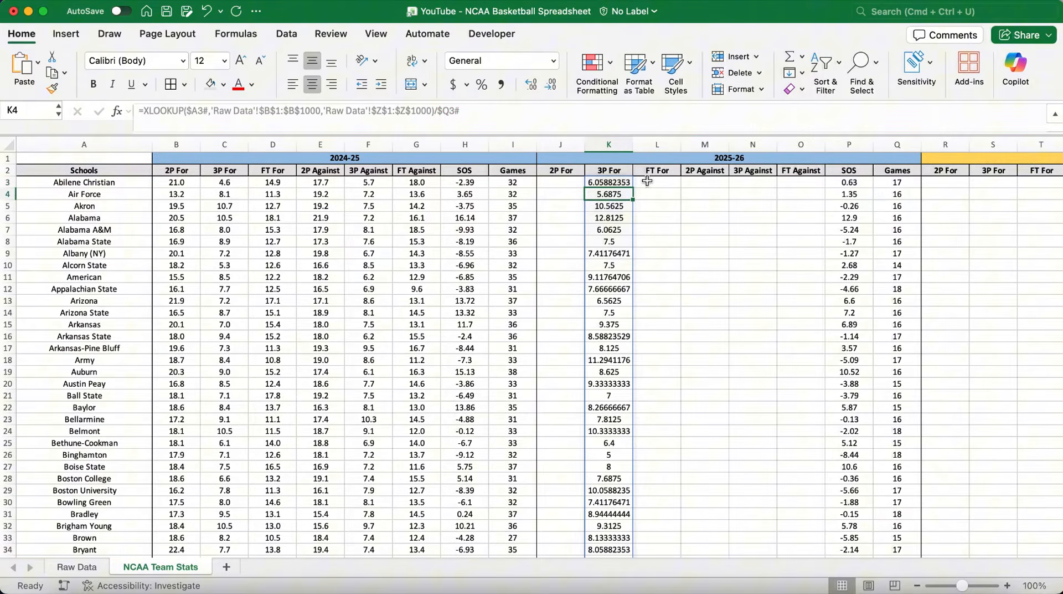
left_click(616, 182)
left_click_drag(633, 188, 667, 189)
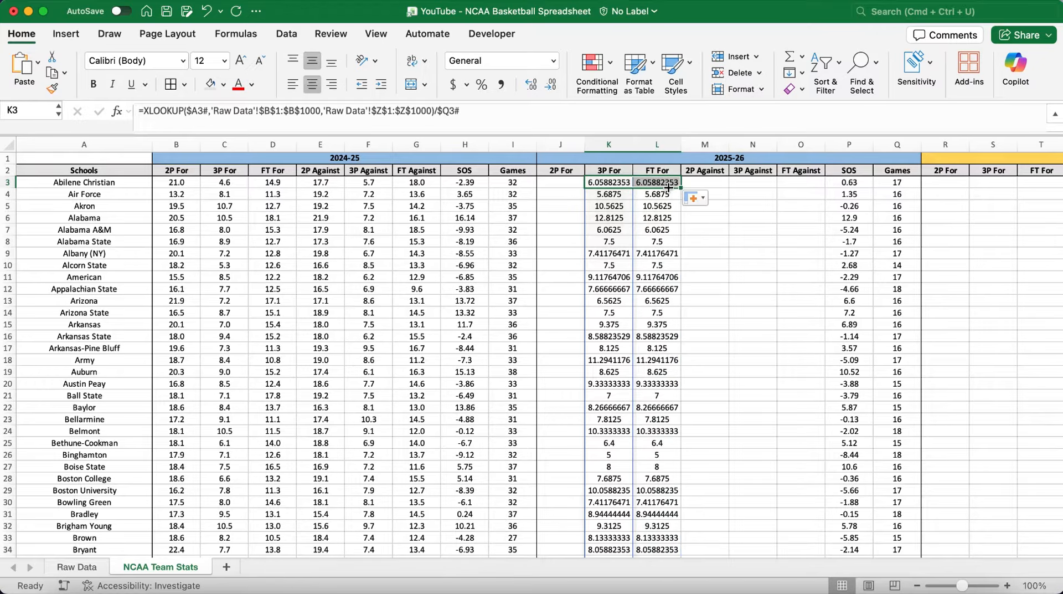
double_click(381, 113)
type("AC")
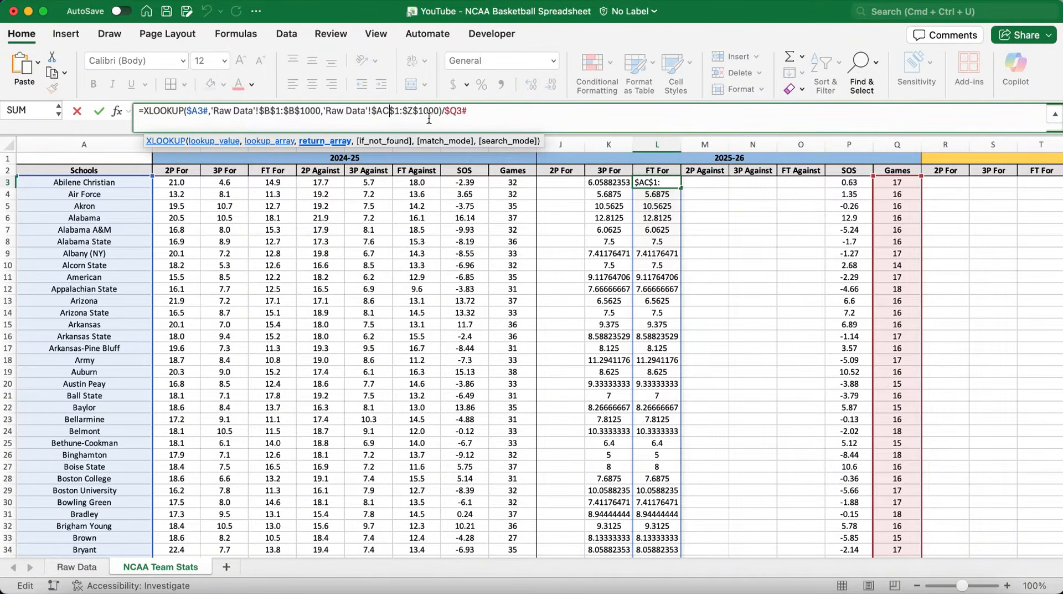
left_click(418, 113)
key("BackSpace")
type("AC")
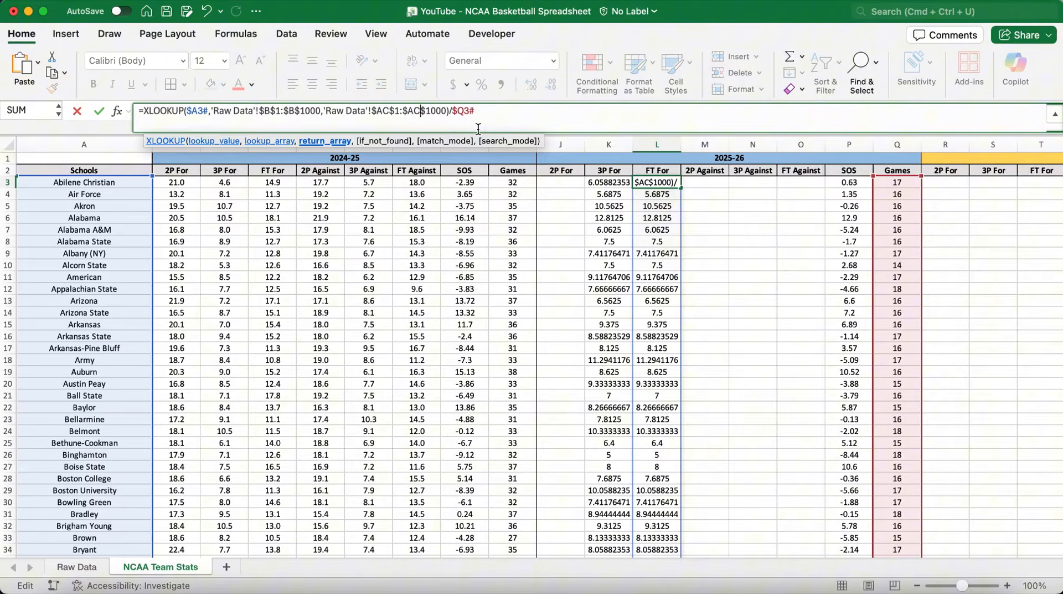
key("Return")
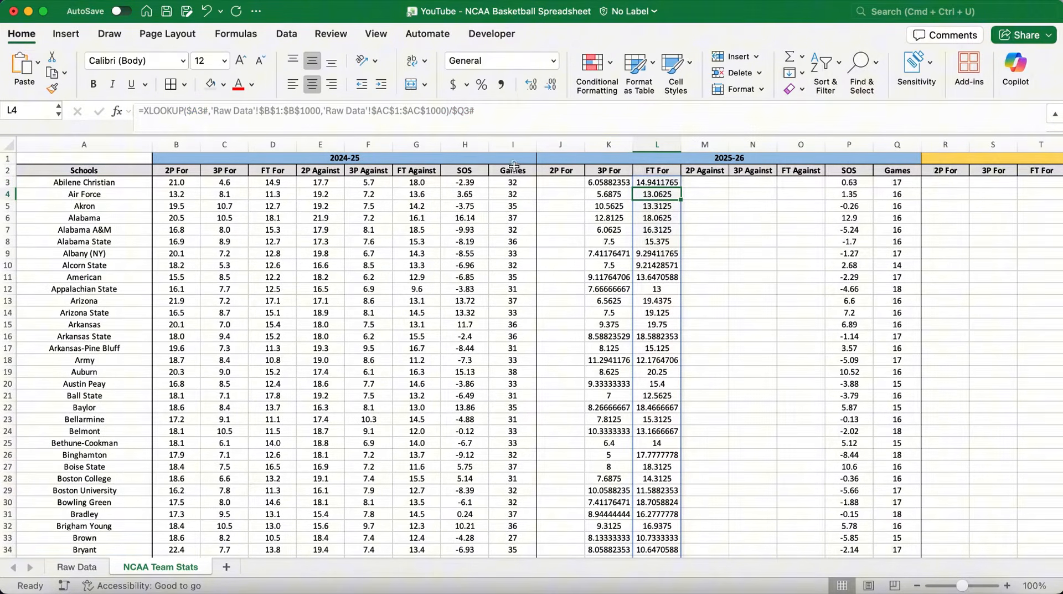
Copy the 2025-26 3P For formula from K3 into the 3P Against cell N3
left_click(623, 182)
key("ctrl+shift+Down")
key("super+c")
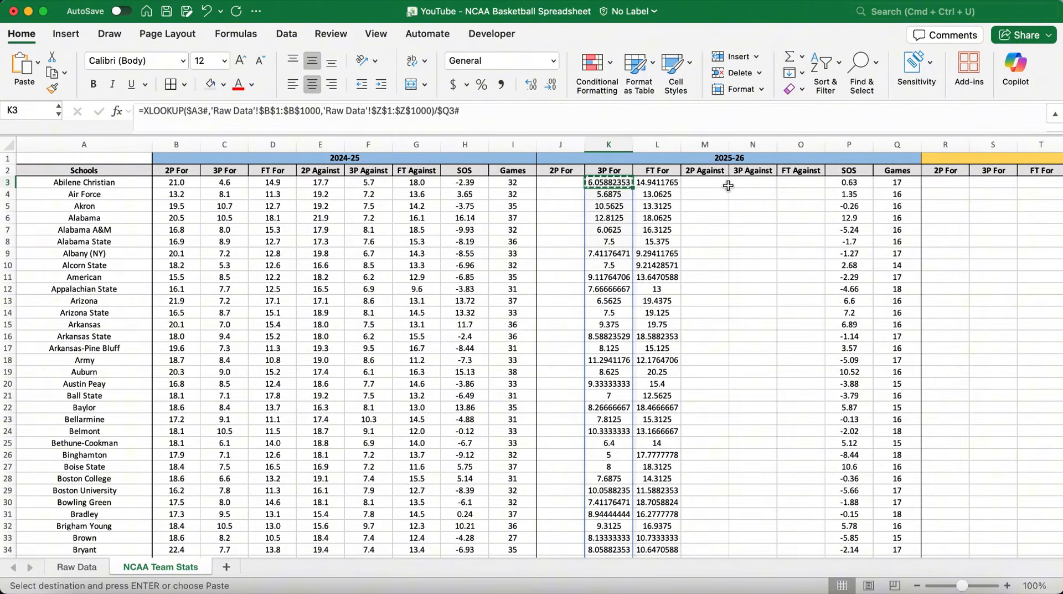
left_click(746, 185)
key("super+v")
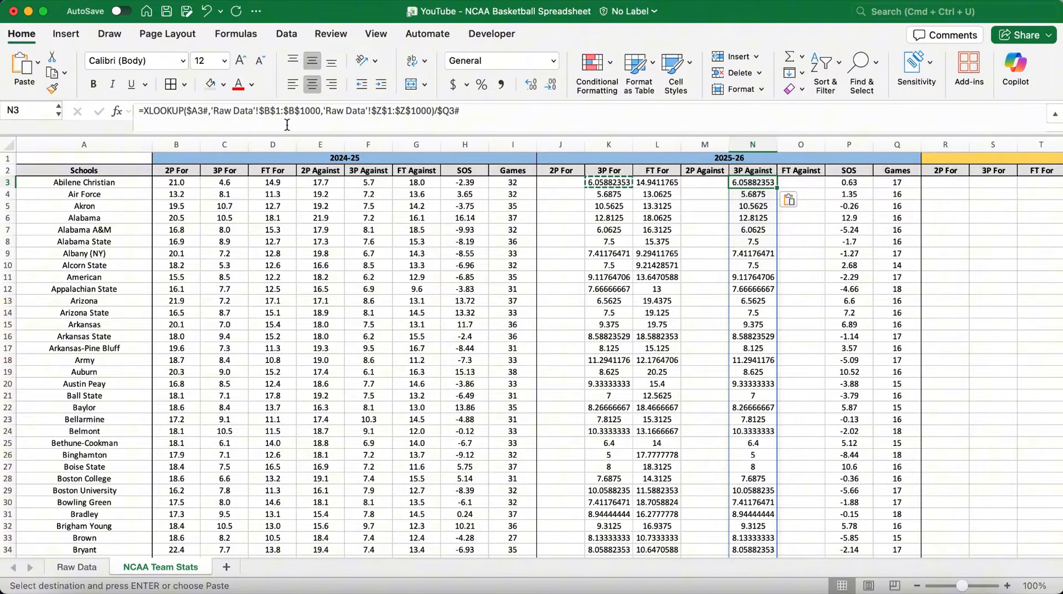
Change the lookup array in N3's formula to 'Raw Data'!$CD$1:$CD$1000
left_click(271, 111)
key("BackSpace")
type("CD")
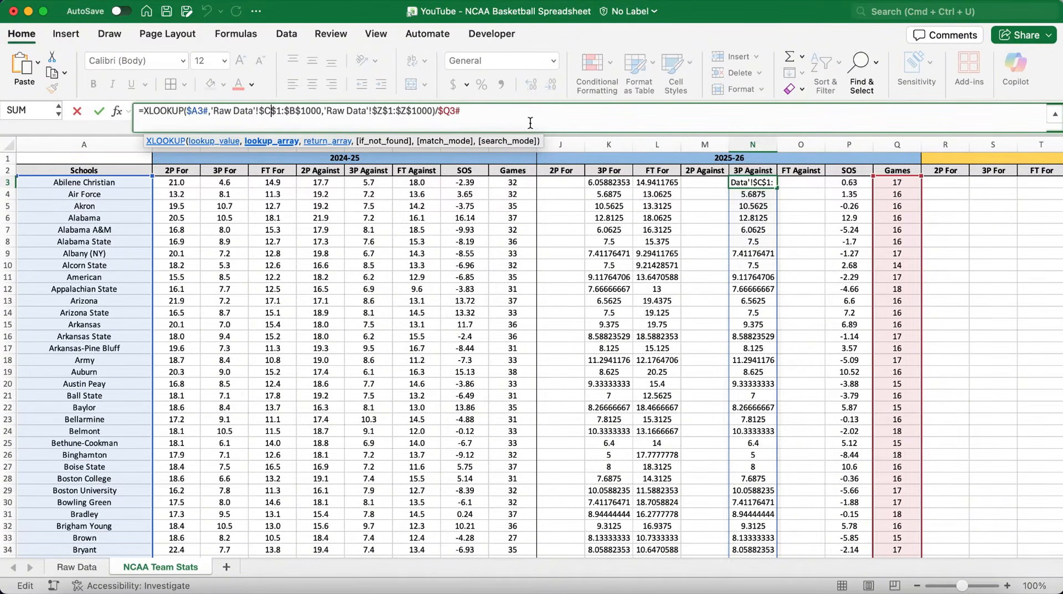
left_click(302, 117)
key("BackSpace")
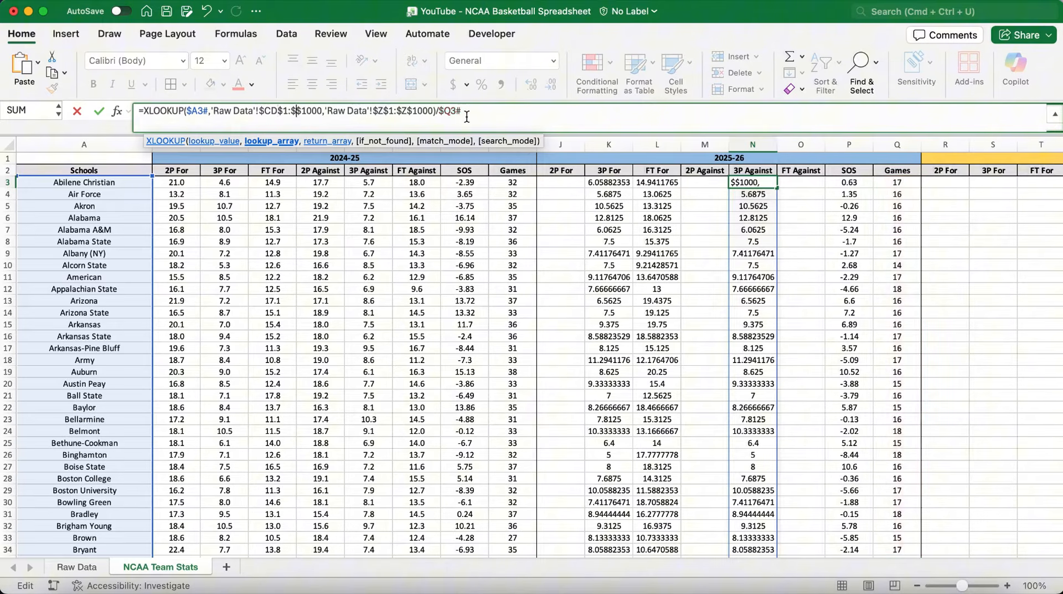
type("CD")
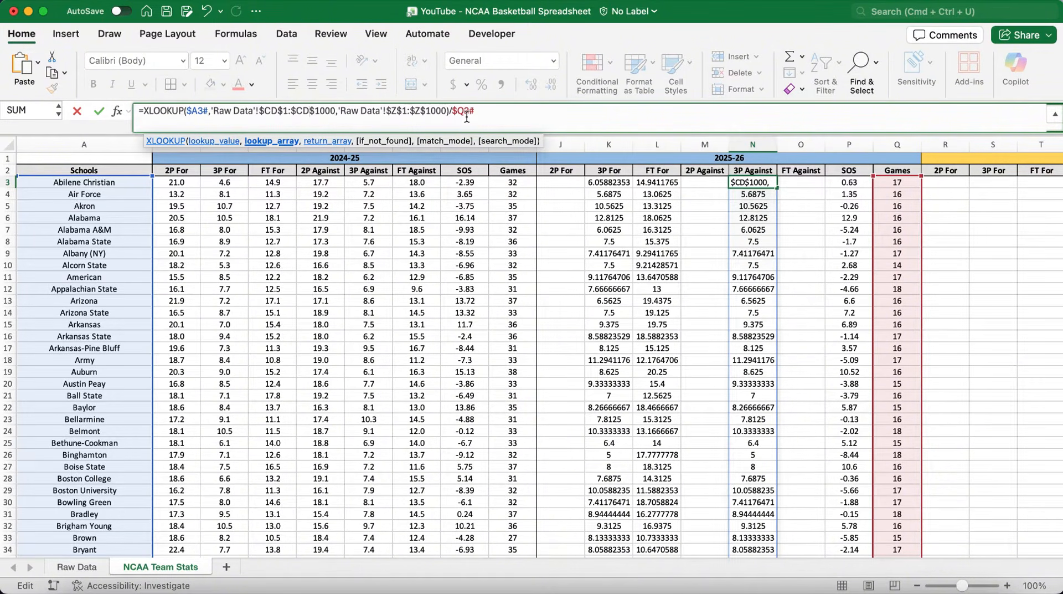
Change the return array in N3's formula to 'Raw Data'!$DB$1:$DB$1000 and enter it
left_click(396, 113)
key("BackSpace")
type("DB")
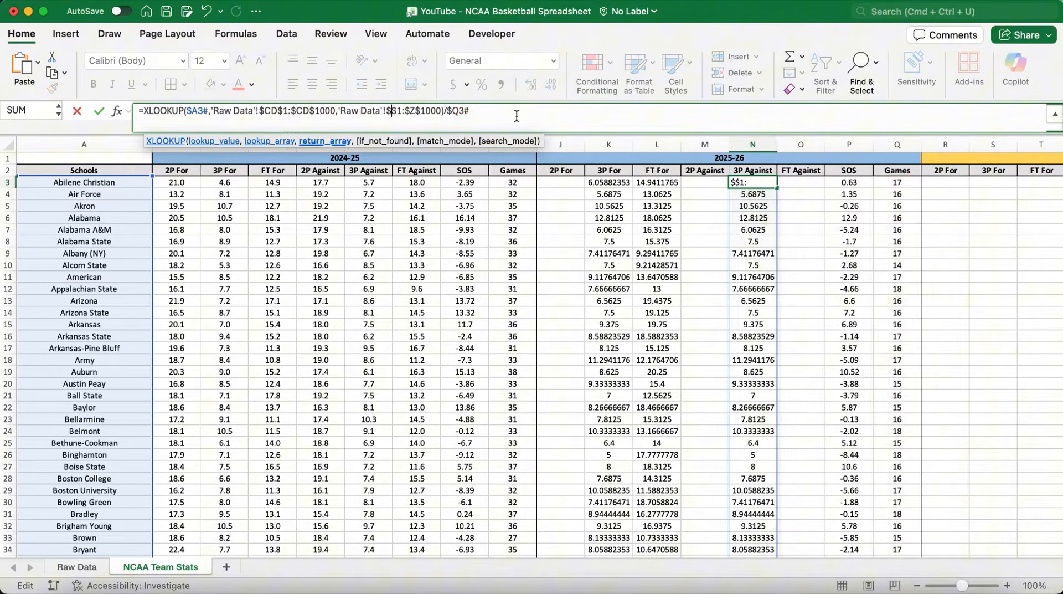
left_click(429, 114)
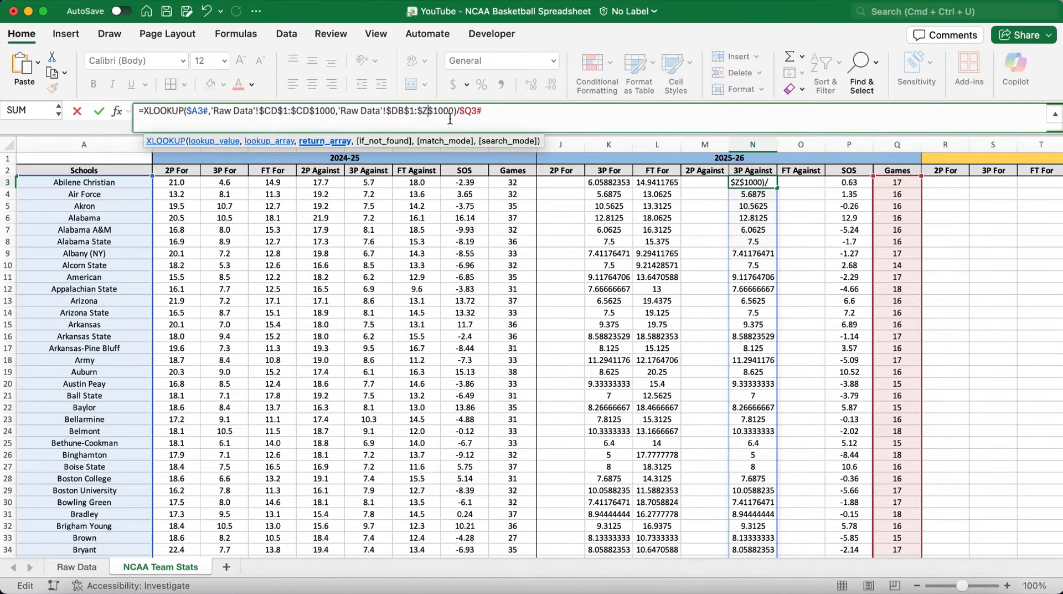
key("BackSpace")
type("DB")
key("Return")
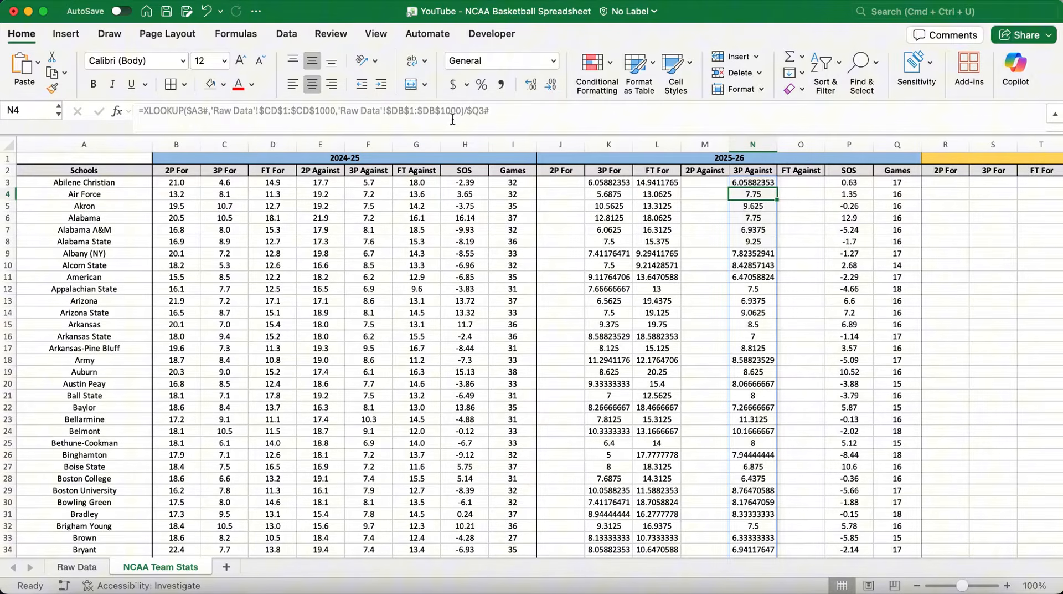
Extend N3's formula to the 2025-26 FT Against cell O3 and change O3's return array to 'Raw Data'!$DE$1:$DE$1000
left_click(760, 182)
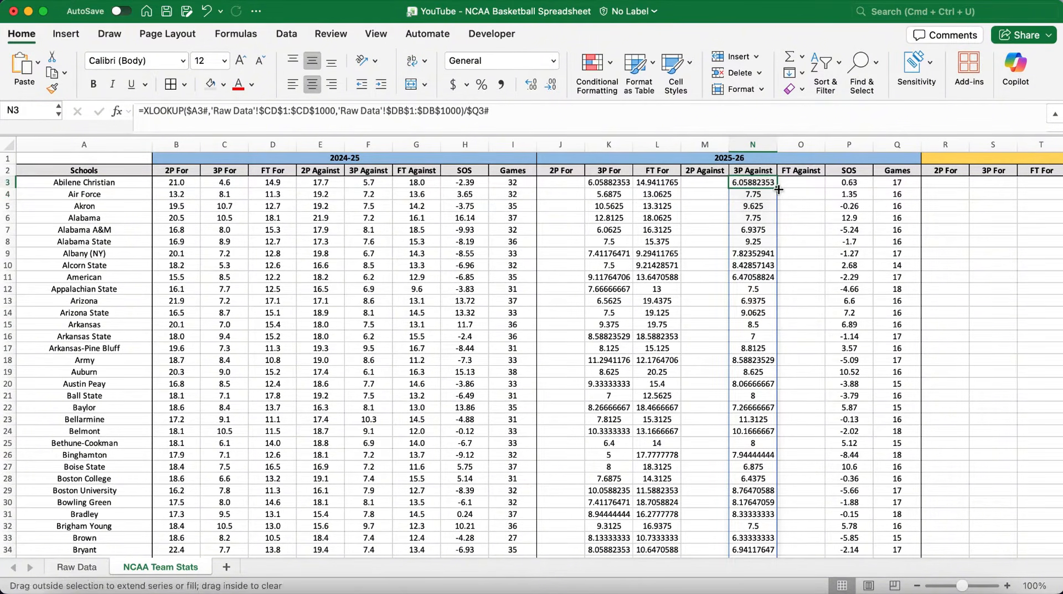
left_click_drag(778, 190, 808, 189)
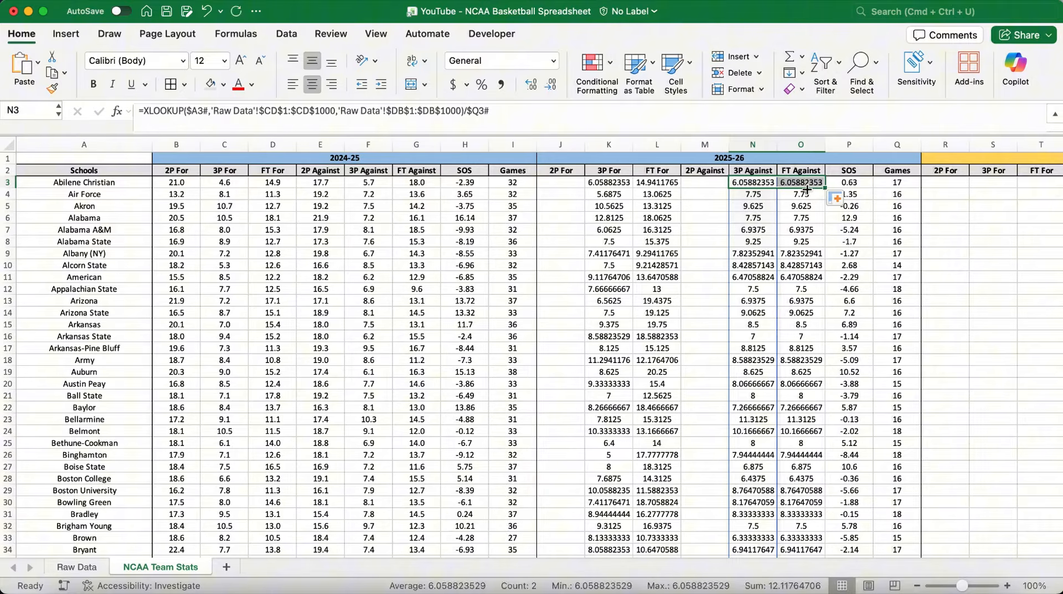
left_click(804, 184)
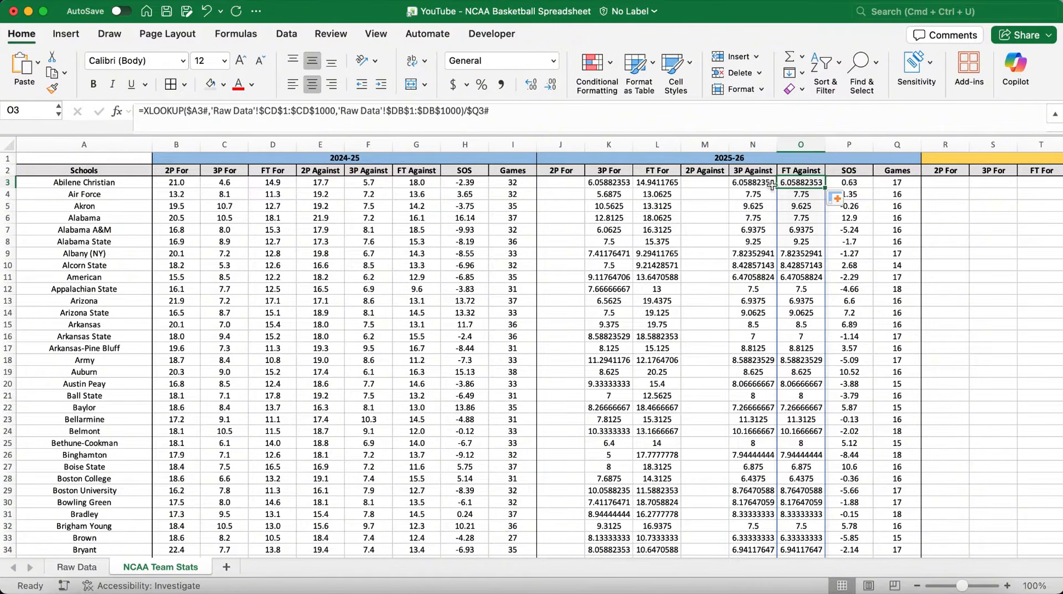
left_click(435, 114)
key("BackSpace")
type("E")
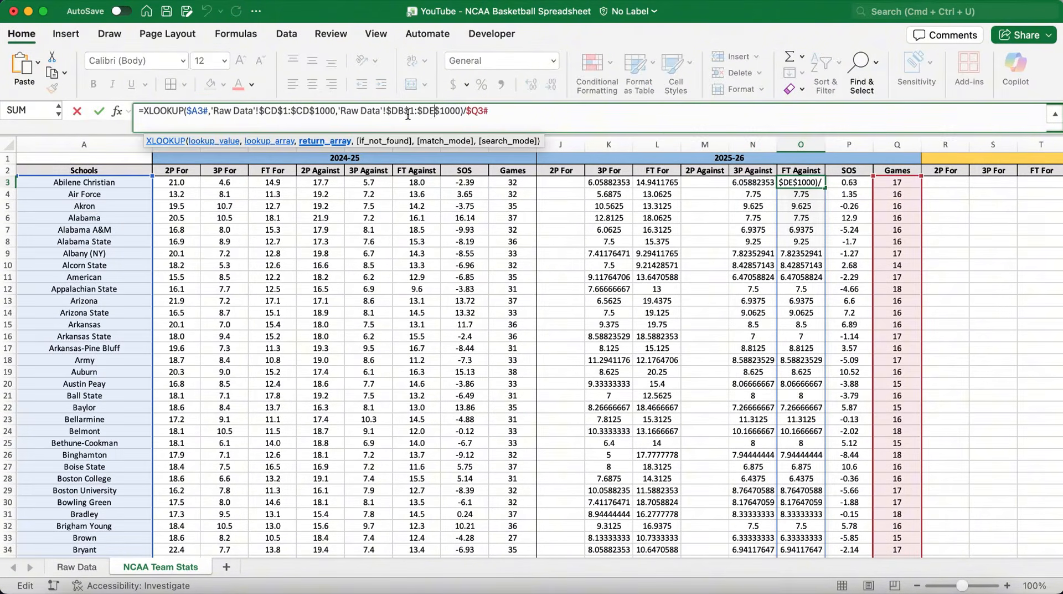
left_click(406, 113)
key("BackSpace")
type("E")
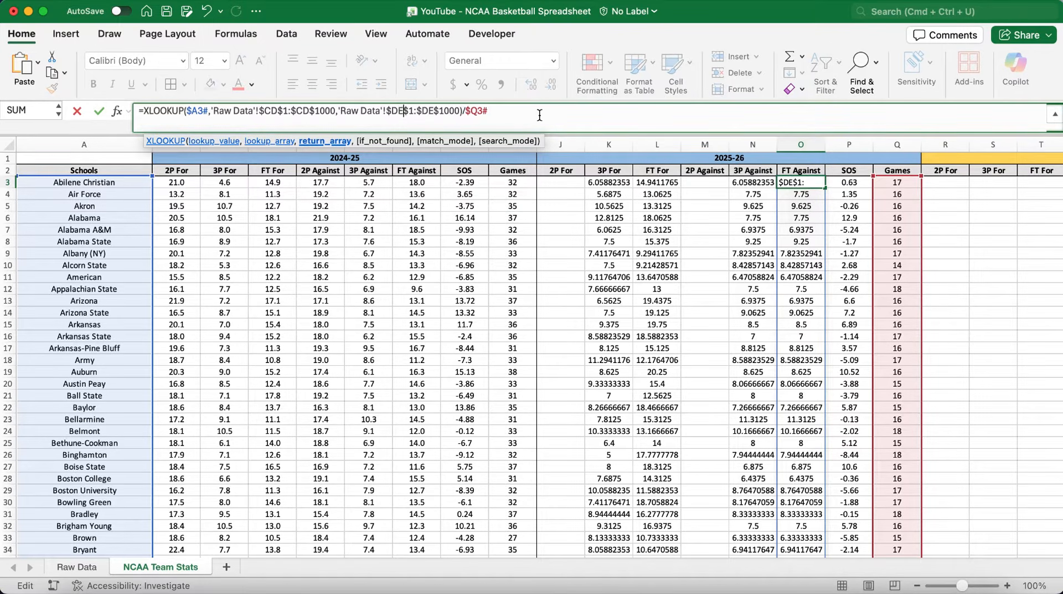
key("Return")
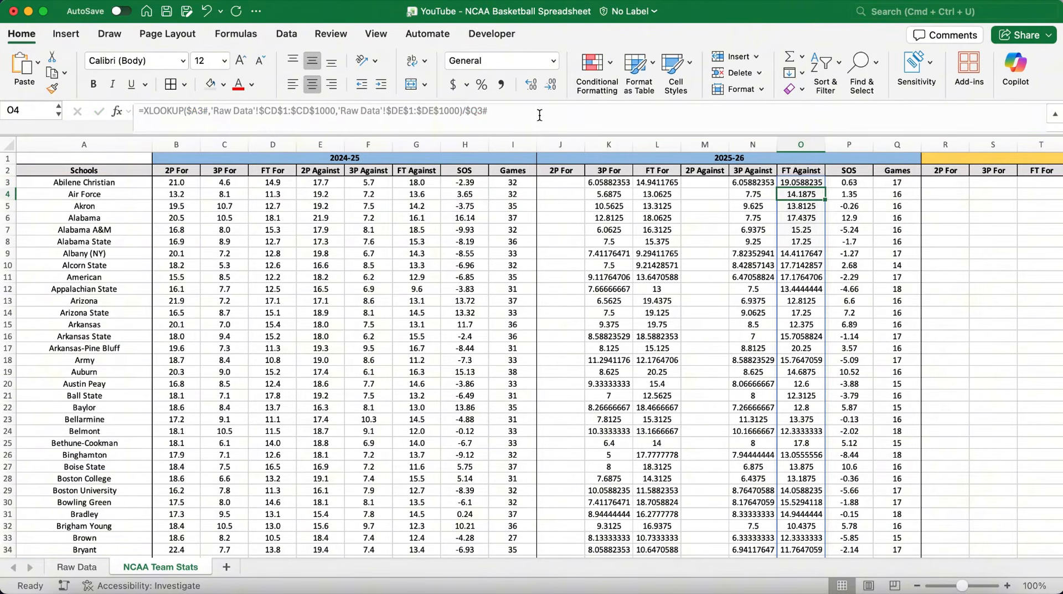
Reduce the 2025-26 3P Against and FT Against values in columns N and O to one decimal place
left_click_drag(750, 187, 794, 183)
key("shift+super+Down")
left_click(550, 86)
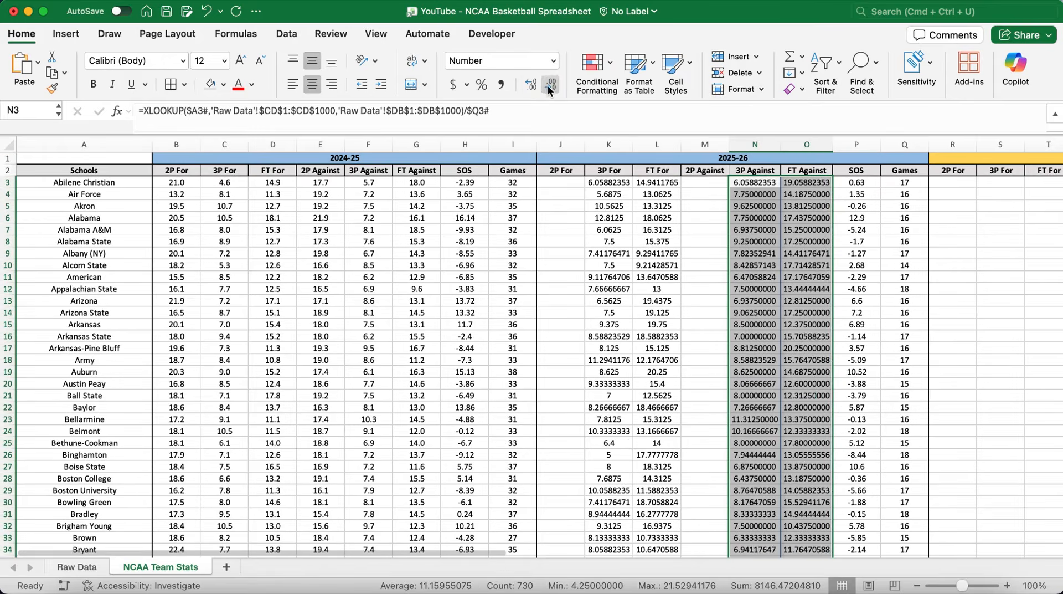
left_click(548, 87)
left_click(548, 87)
left_click(548, 87)
left_click(548, 87)
double_click(548, 87)
left_click(548, 87)
Reduce the 2025-26 3P For and FT For values in columns K and L to one decimal place
left_click_drag(605, 185, 644, 183)
key("shift+super+Down")
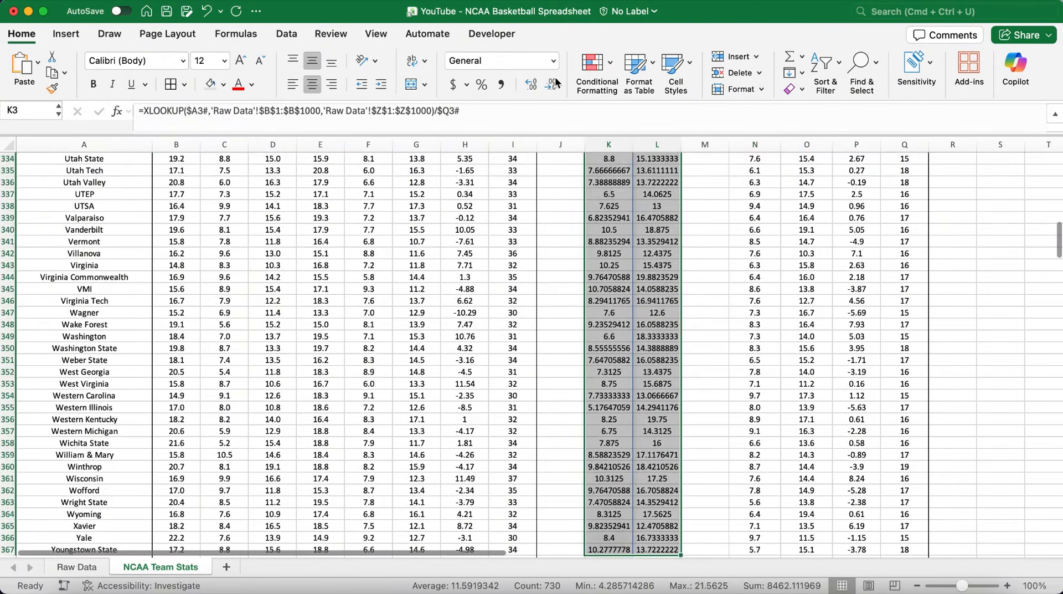
left_click(552, 86)
left_click(552, 85)
left_click(551, 85)
left_click(552, 85)
left_click(552, 85)
left_click(552, 85)
left_click(551, 85)
left_click(705, 198)
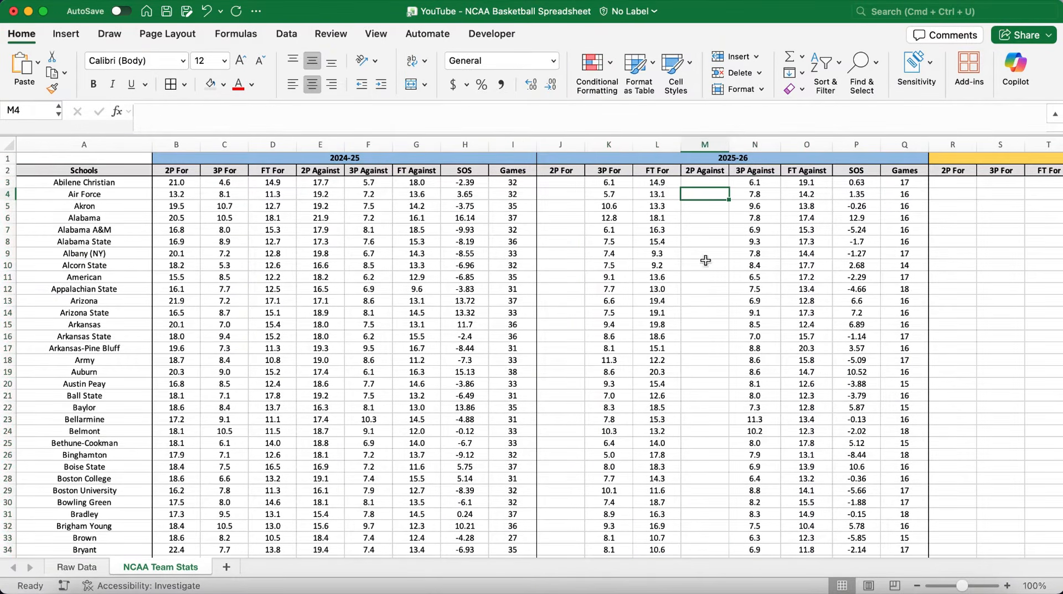
Extend K3's formula to the 2025-26 2P For cell J3
left_click(612, 183)
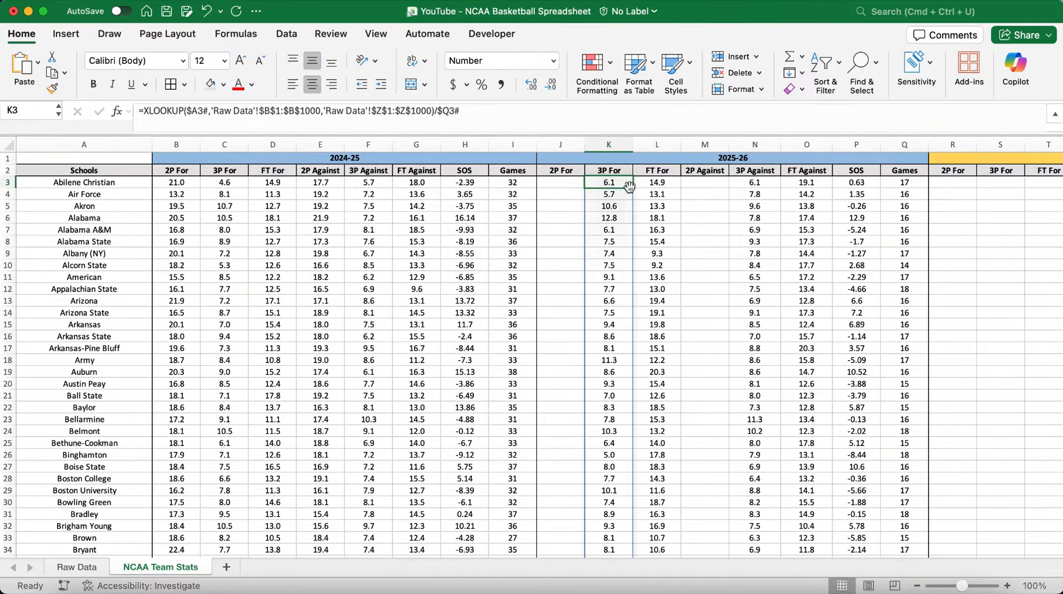
left_click_drag(632, 188, 554, 186)
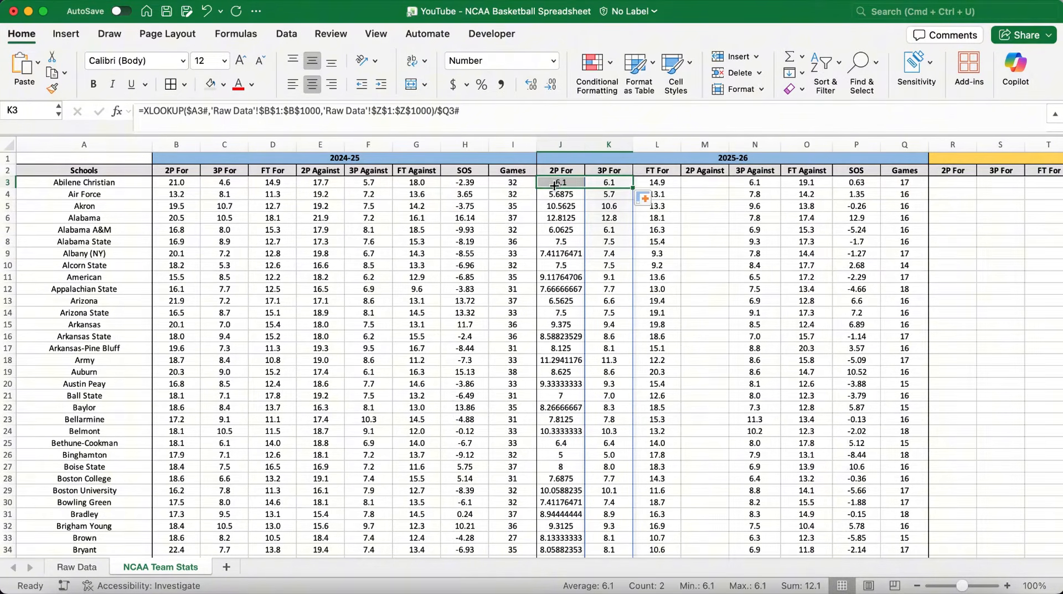
left_click(568, 184)
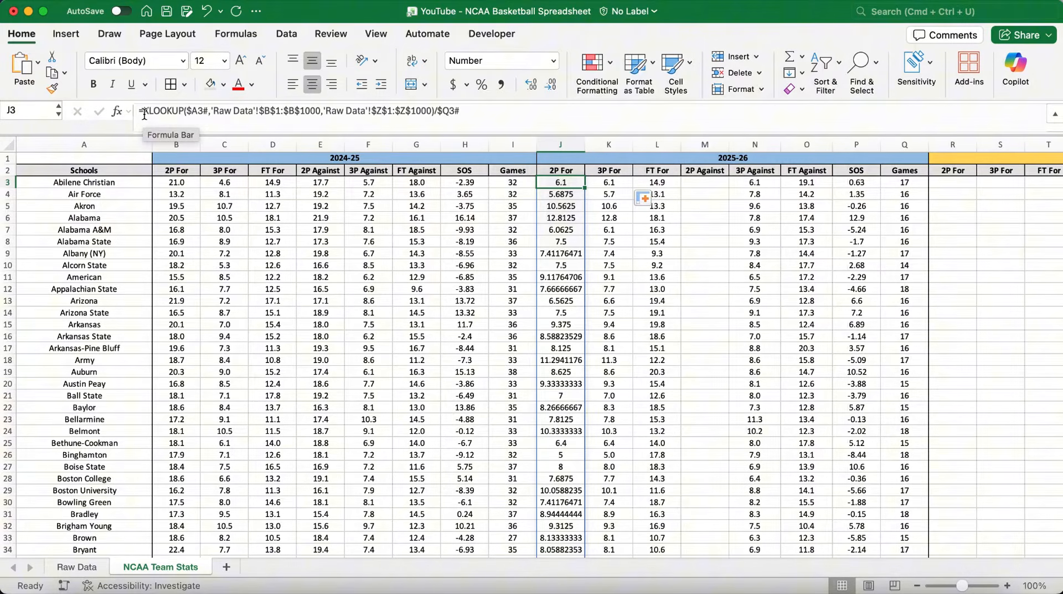
Copy the XLOOKUP part of J3's formula and subtract a pasted duplicate of it before the division by $Q3#
mouse_move(144, 113)
left_mouse_down()
mouse_move(437, 113)
mouse_move(145, 114)
left_mouse_up()
right_click(174, 111)
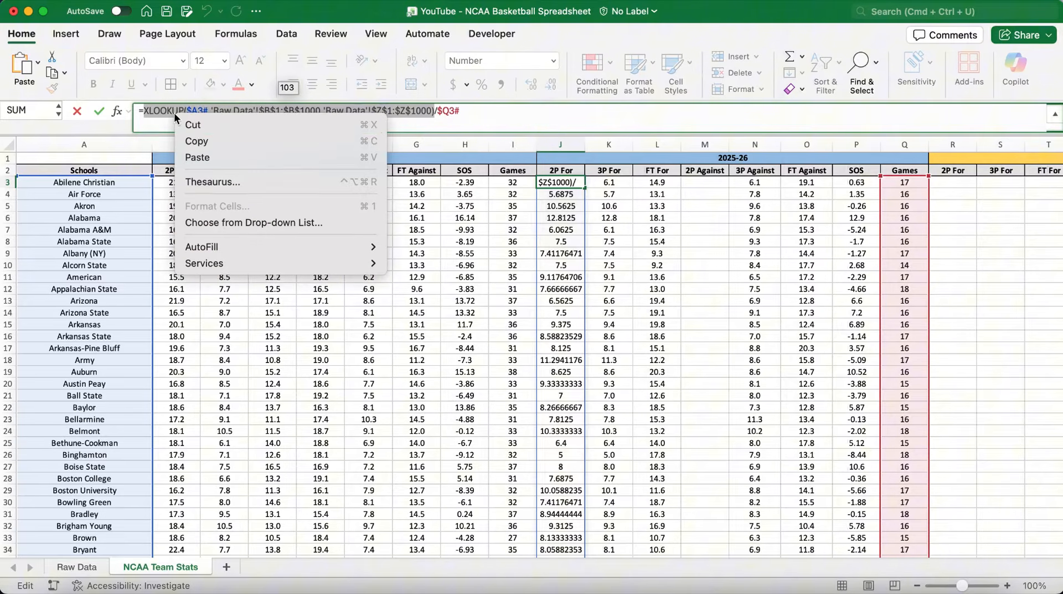
left_click(194, 142)
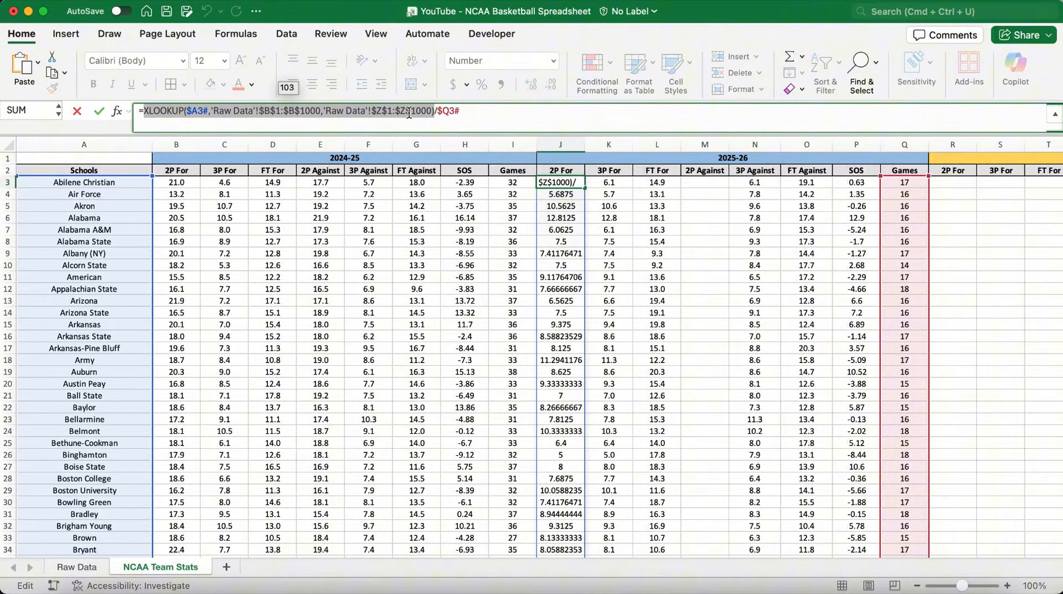
left_click(434, 114)
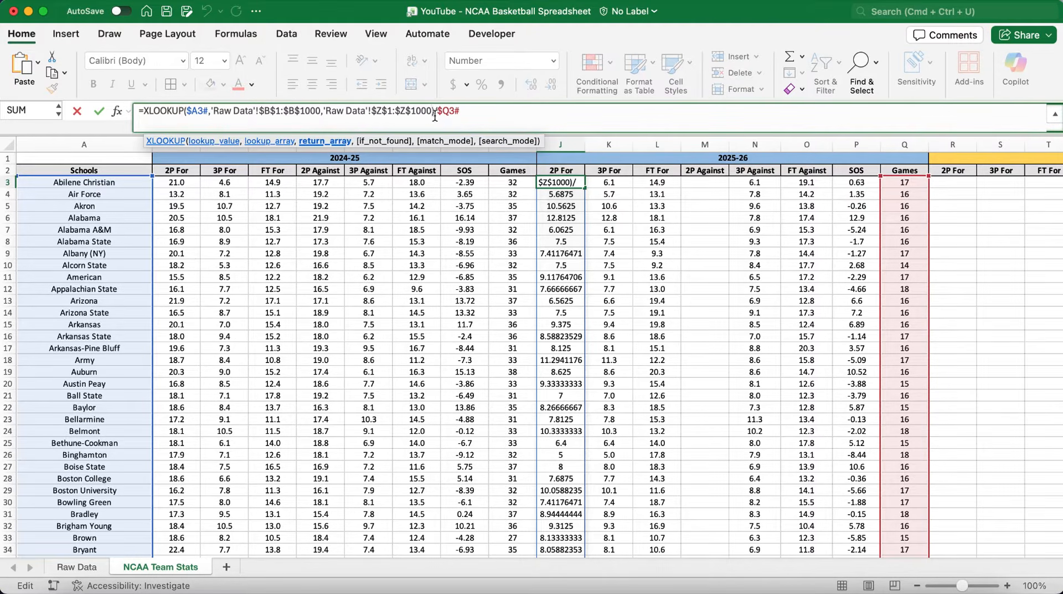
left_click(436, 116)
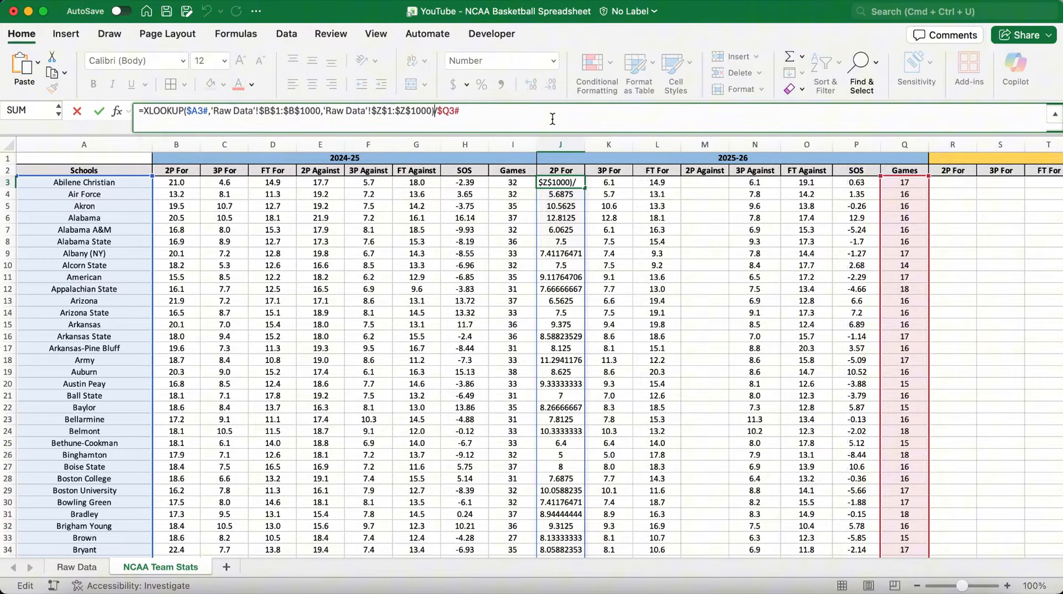
type("-")
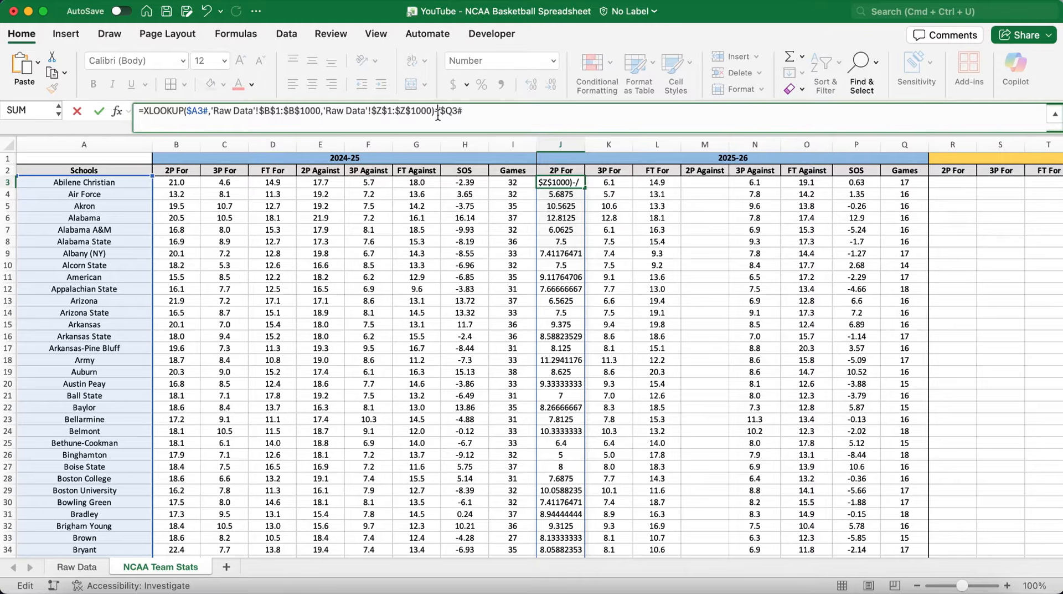
right_click(437, 114)
left_click(467, 154)
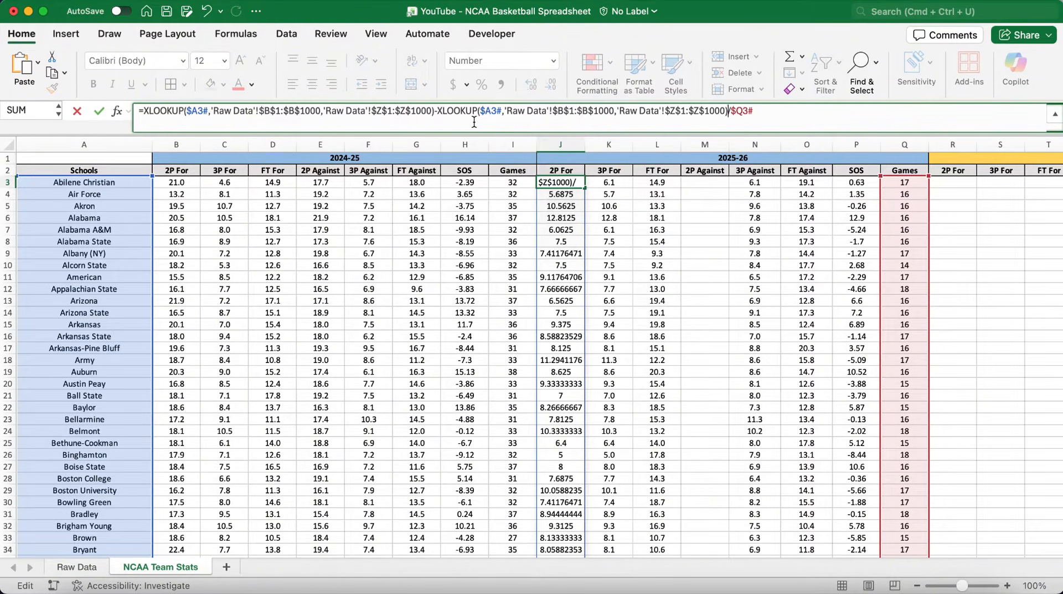
Change the return range of J3's first XLOOKUP to 'Raw Data' column W, rows 1 to 1000
left_click(380, 113)
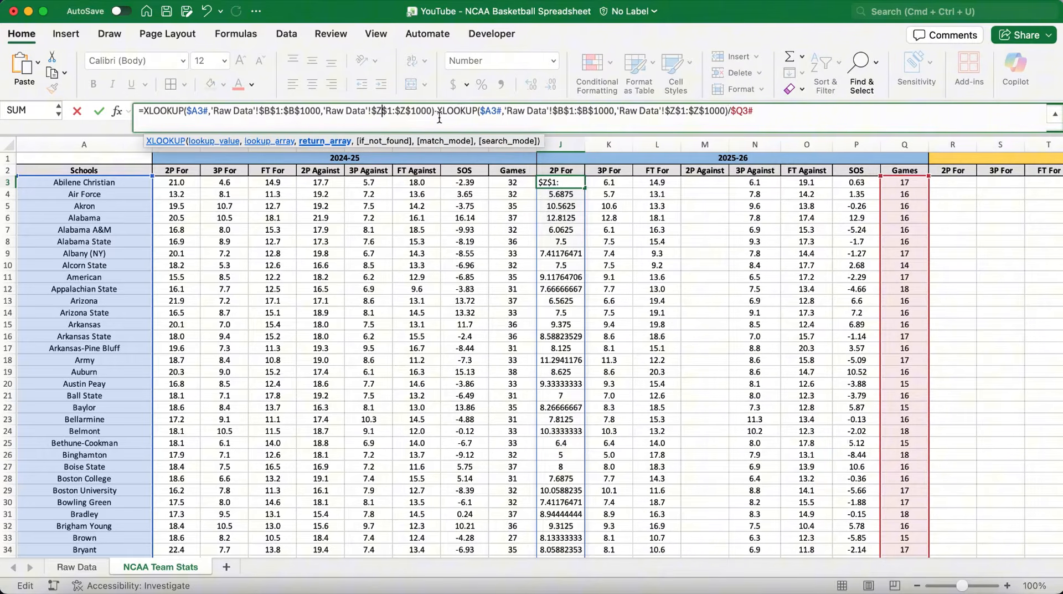
key("BackSpace")
type("W")
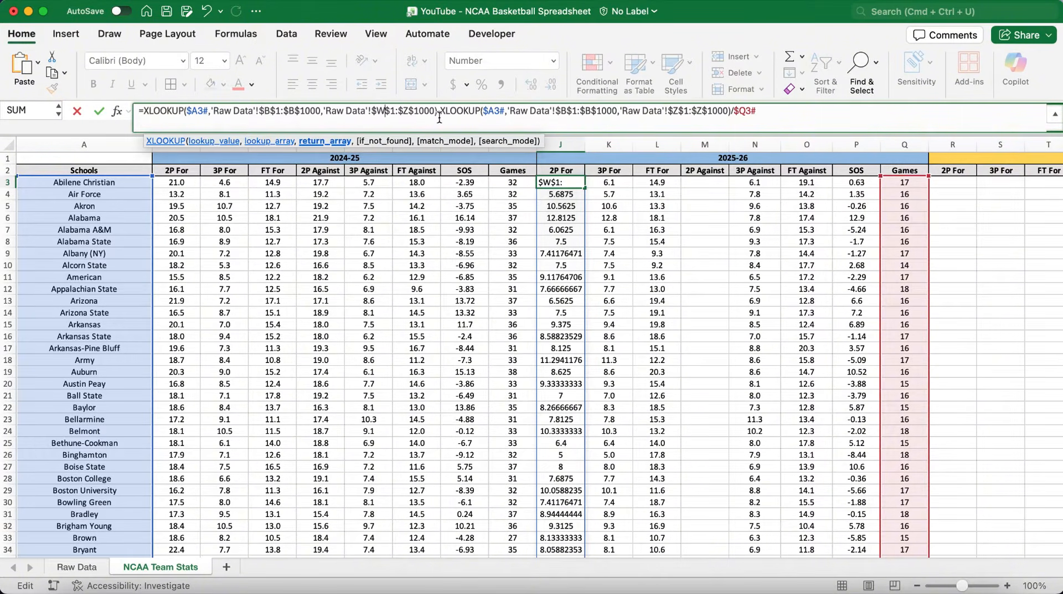
left_click(409, 113)
key("BackSpace")
type("W")
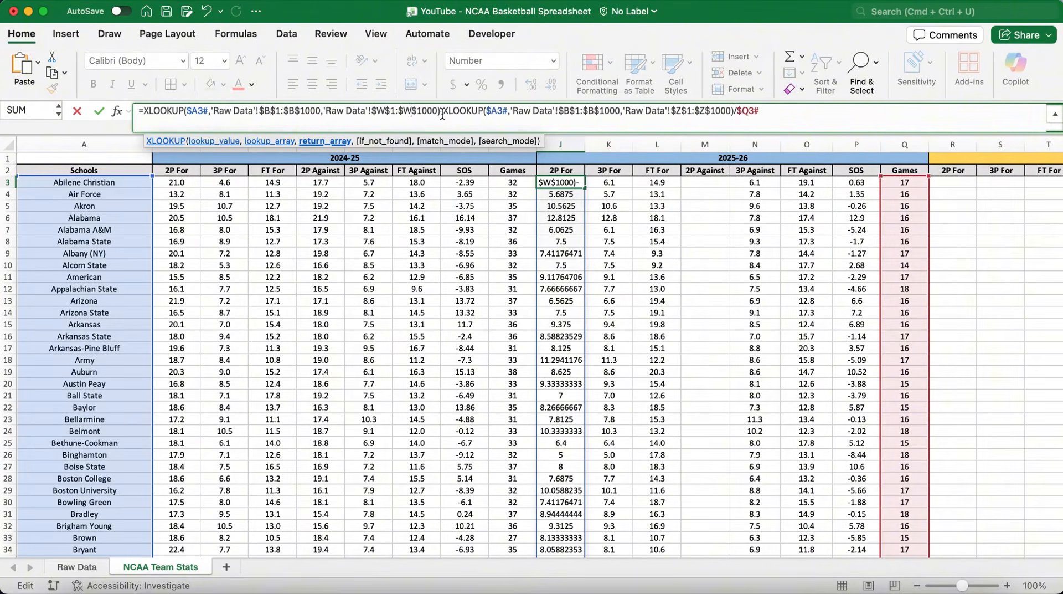
Enclose the subtraction of J3's two XLOOKUPs in parentheses so the whole difference is divided by $Q3#
left_click(144, 114)
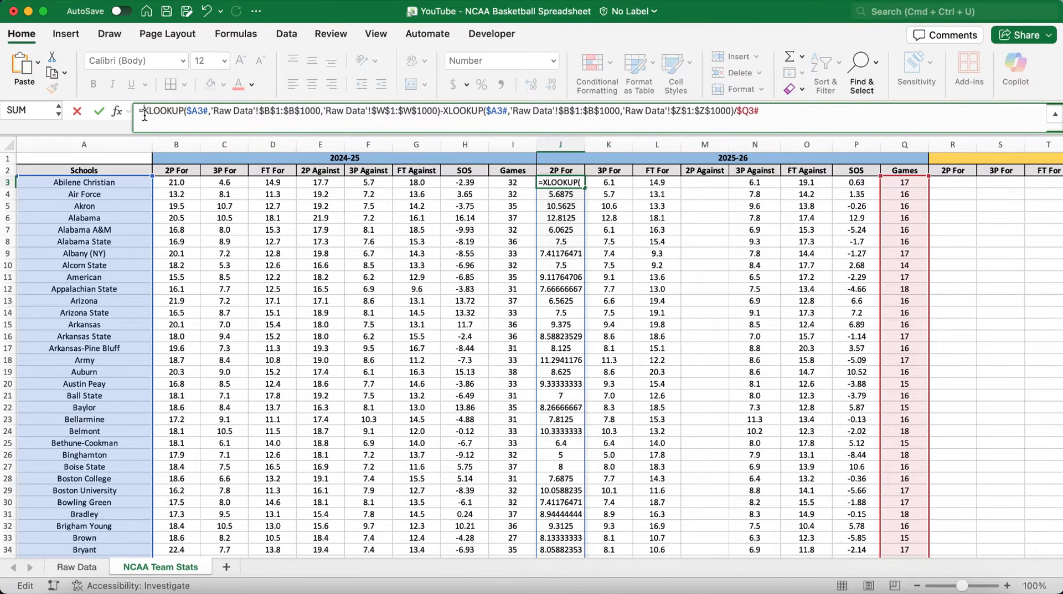
type("(")
left_click(737, 112)
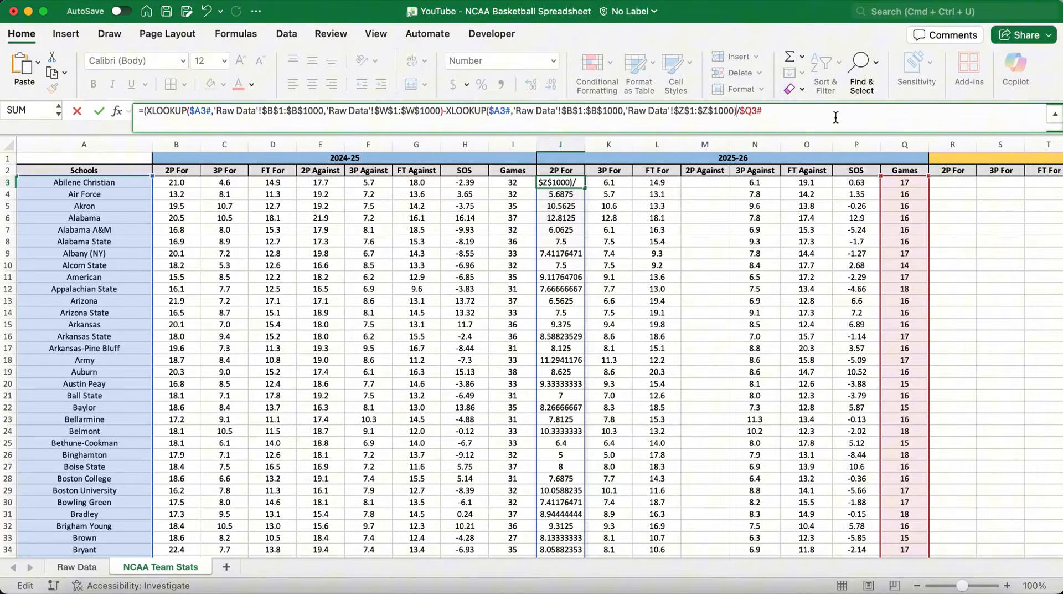
type(")")
key("Return")
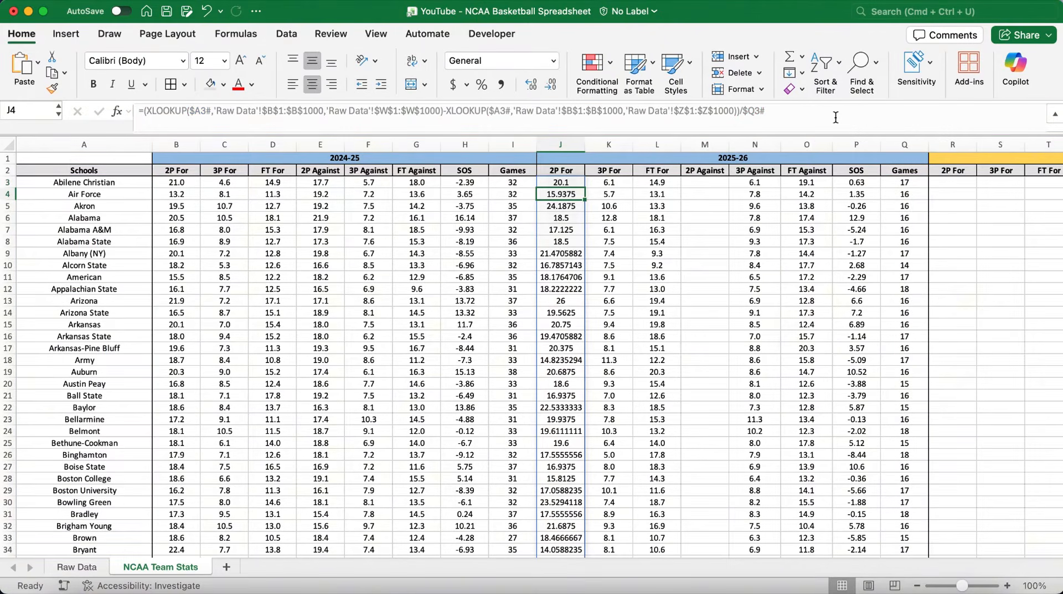
Reduce the 2025-26 2P For values in column J to one decimal place
left_click(571, 182)
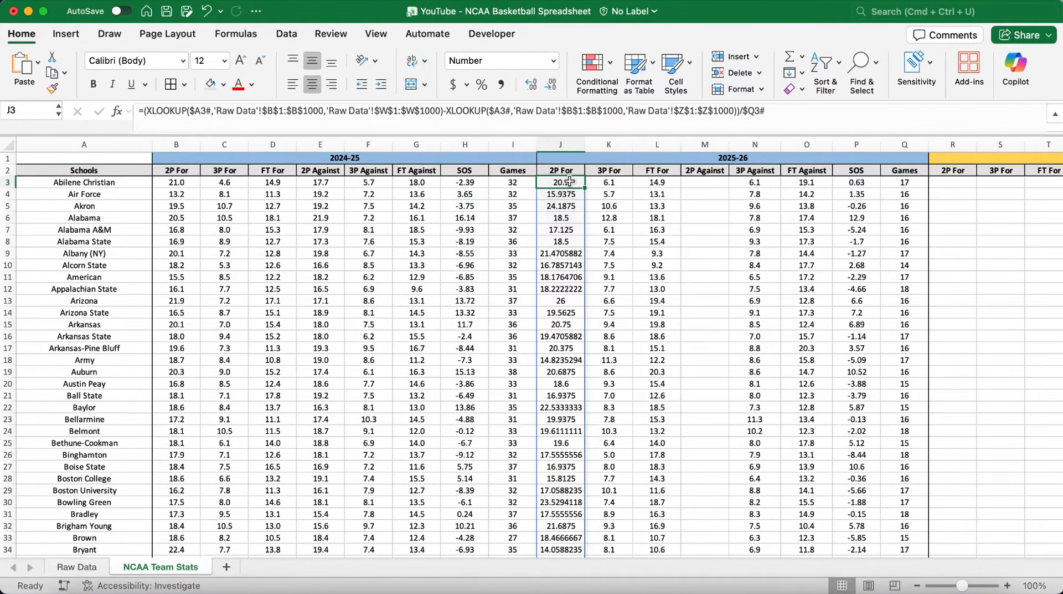
key("ctrl+shift+Down")
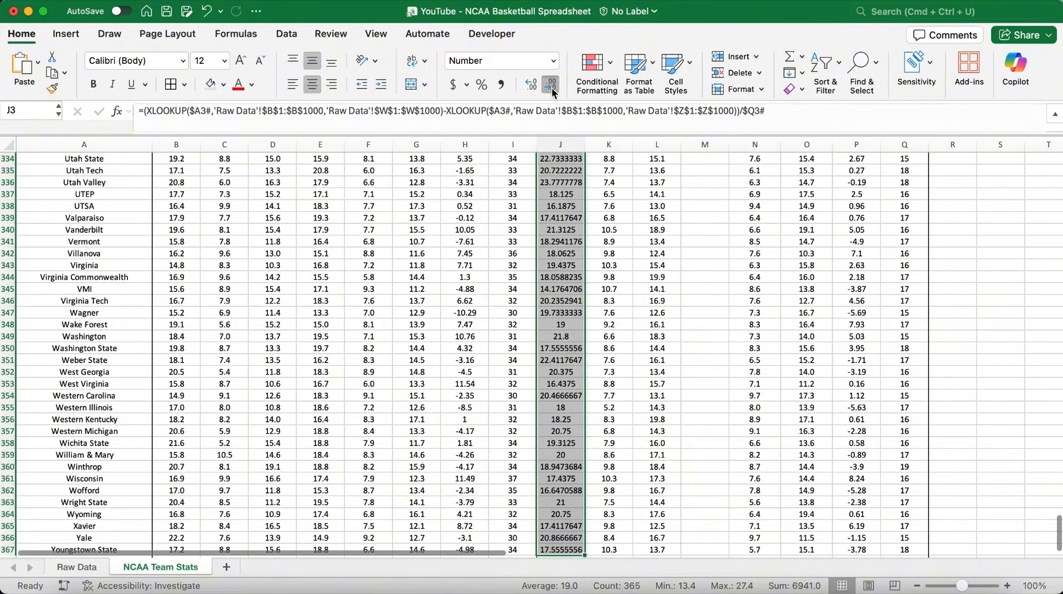
left_click(552, 89)
left_click(528, 87)
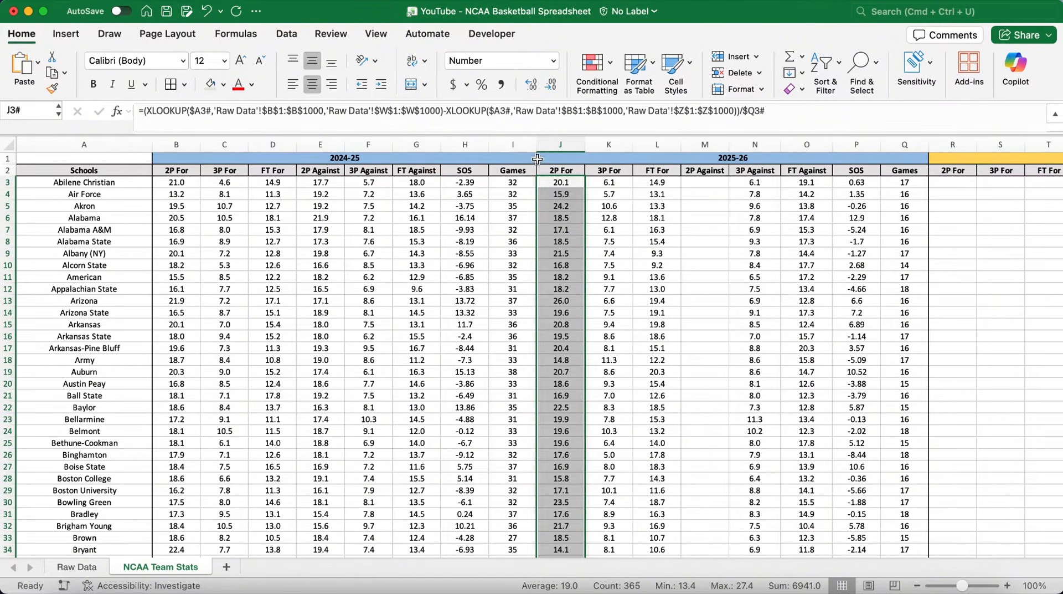
Copy J3's formula to the 2025-26 2P Against cell M3
left_click(553, 180)
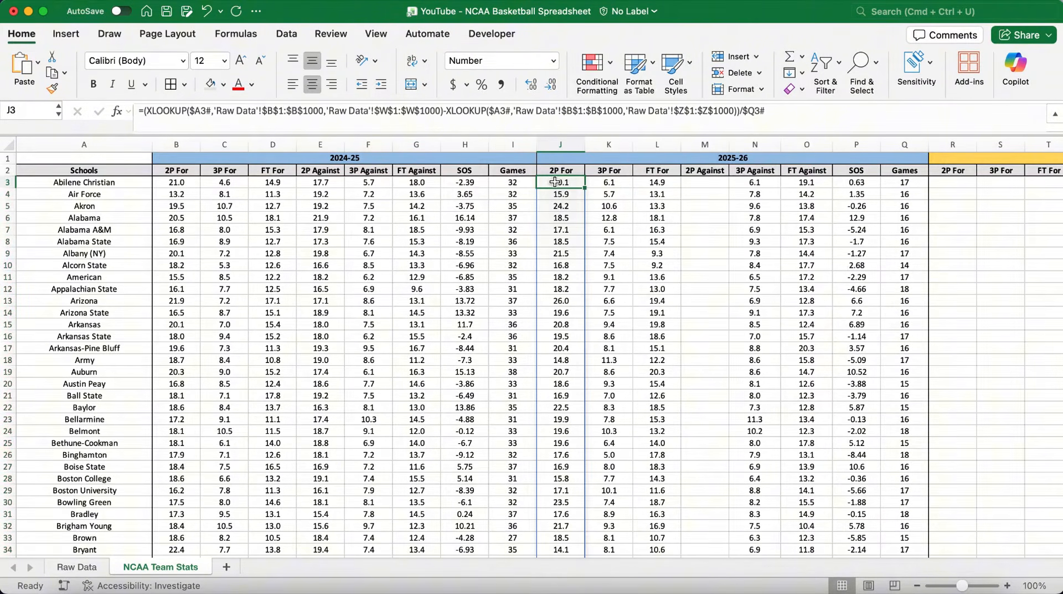
key("super+c")
left_click(703, 181)
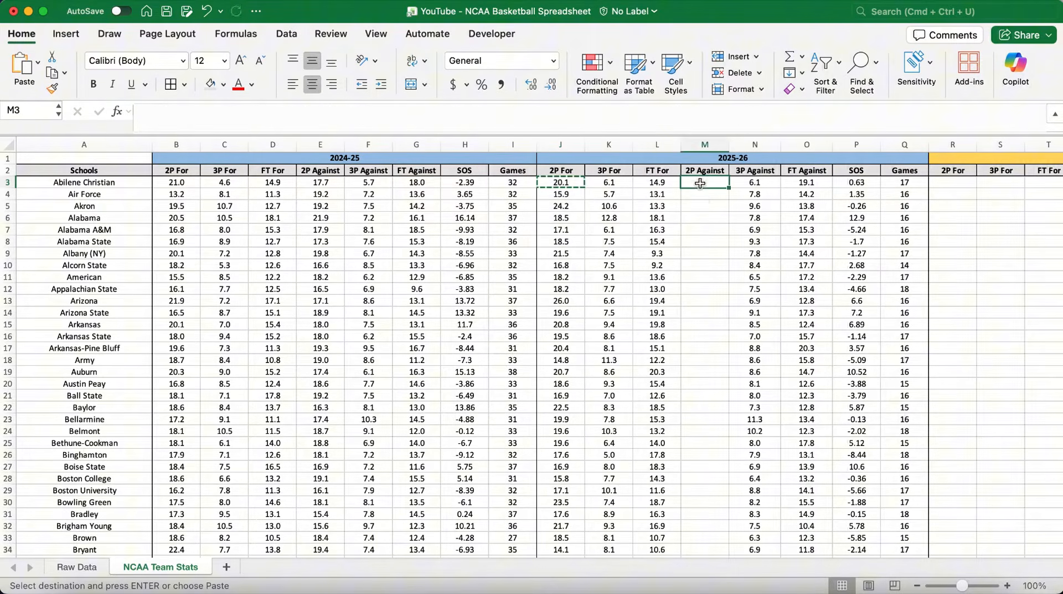
key("super+v")
In M3's first XLOOKUP, change the lookup range to 'Raw Data' column CD and the return range to column CY
left_click(273, 112)
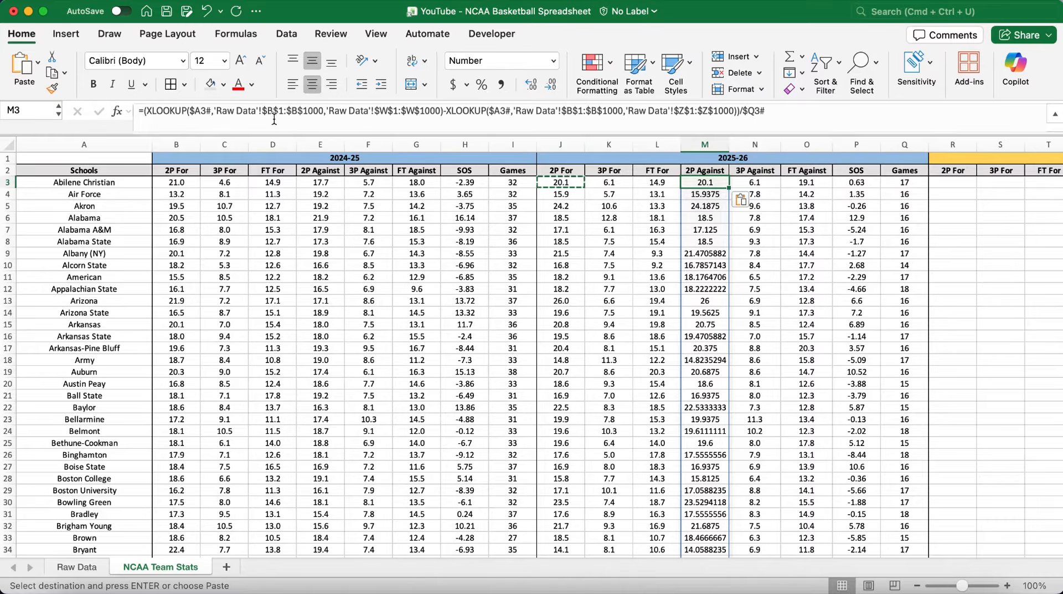
key("BackSpace")
type("CD")
left_click(305, 114)
key("BackSpace")
type("CD")
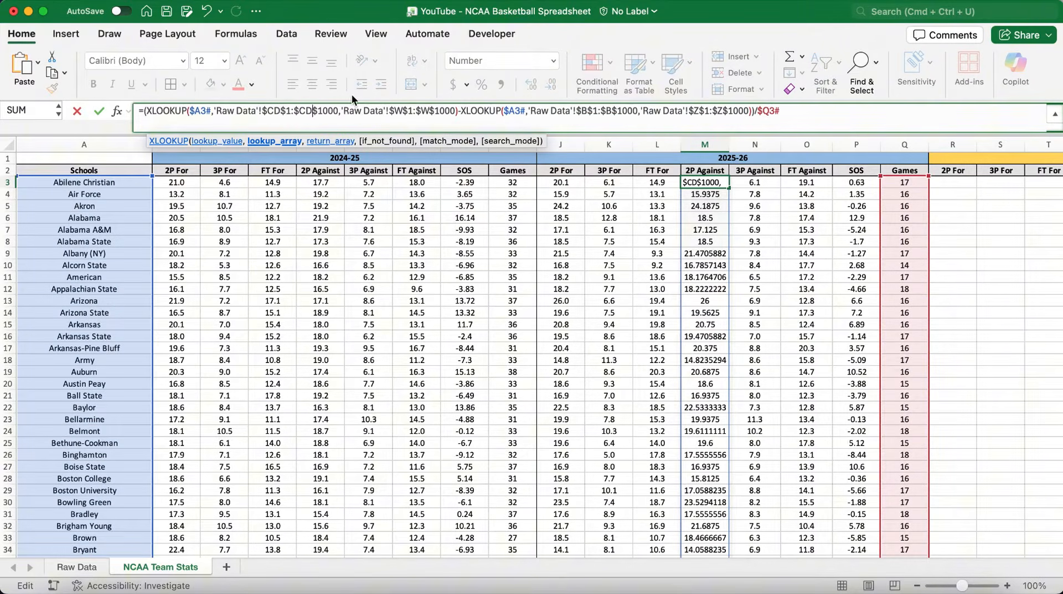
left_click(402, 115)
key("BackSpace")
type("CY")
left_click(434, 114)
key("BackSpace")
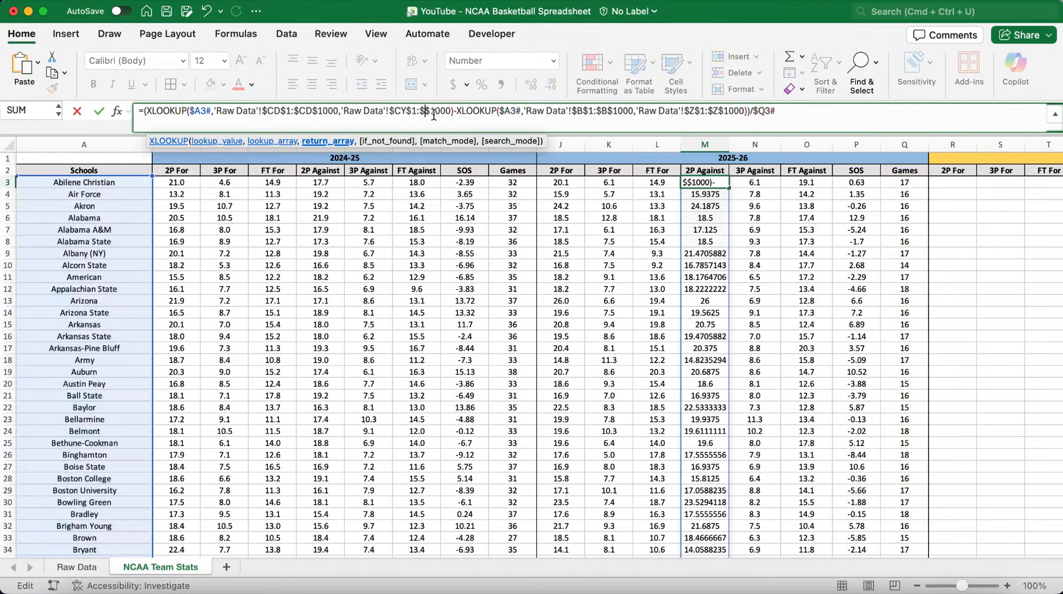
type("CY")
In M3's second XLOOKUP, change the lookup range to 'Raw Data' column CD and the return range to column DB
left_click(591, 114)
key("BackSpace")
type("CD")
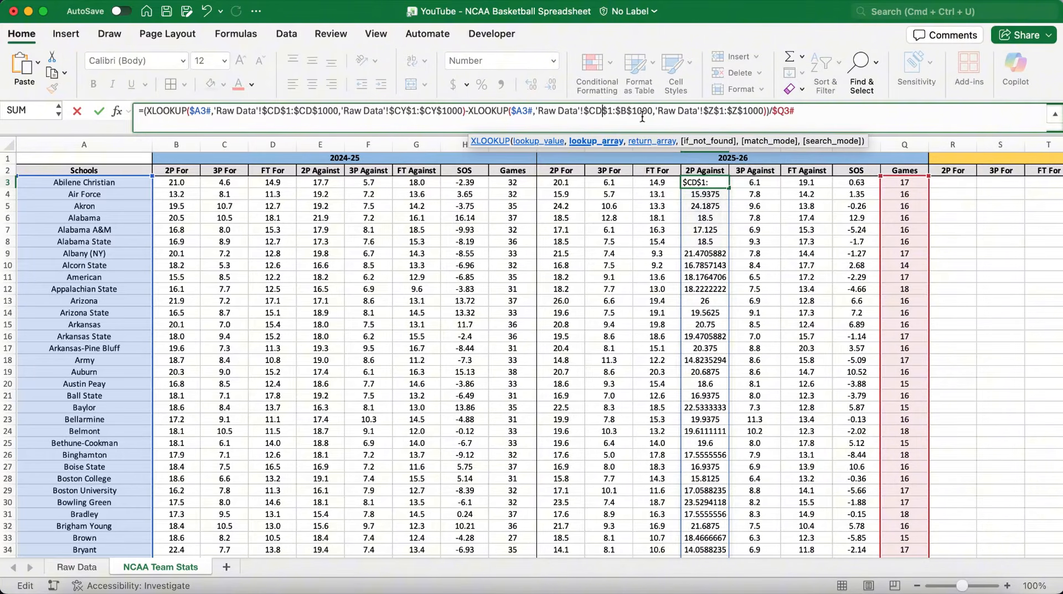
left_click(627, 114)
key("BackSpace")
type("CD")
left_click(724, 115)
key("BackSpace")
type("DB")
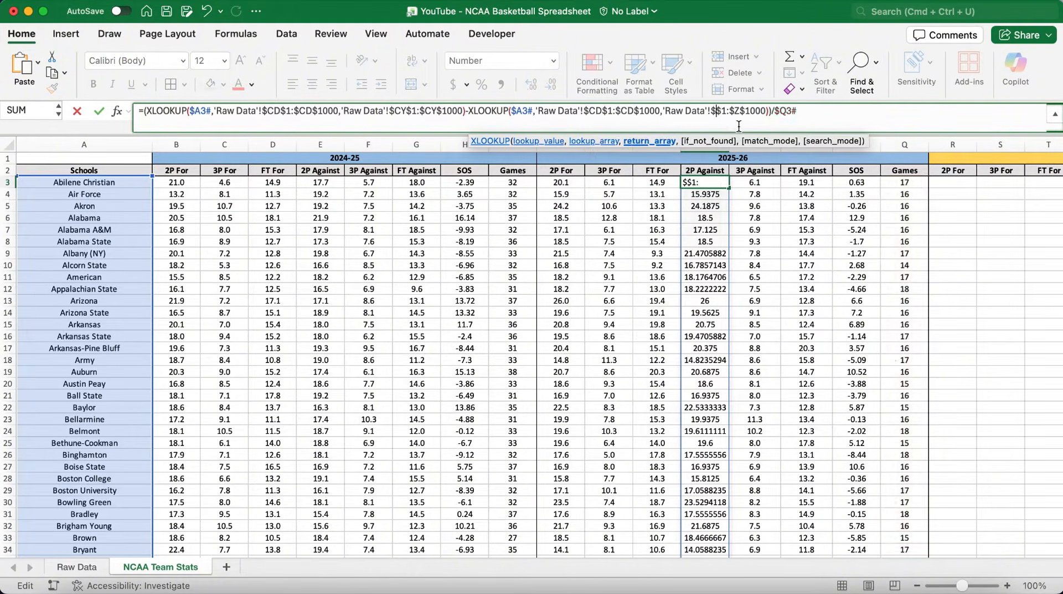
left_click(752, 113)
key("BackSpace")
type("DB")
key("Return")
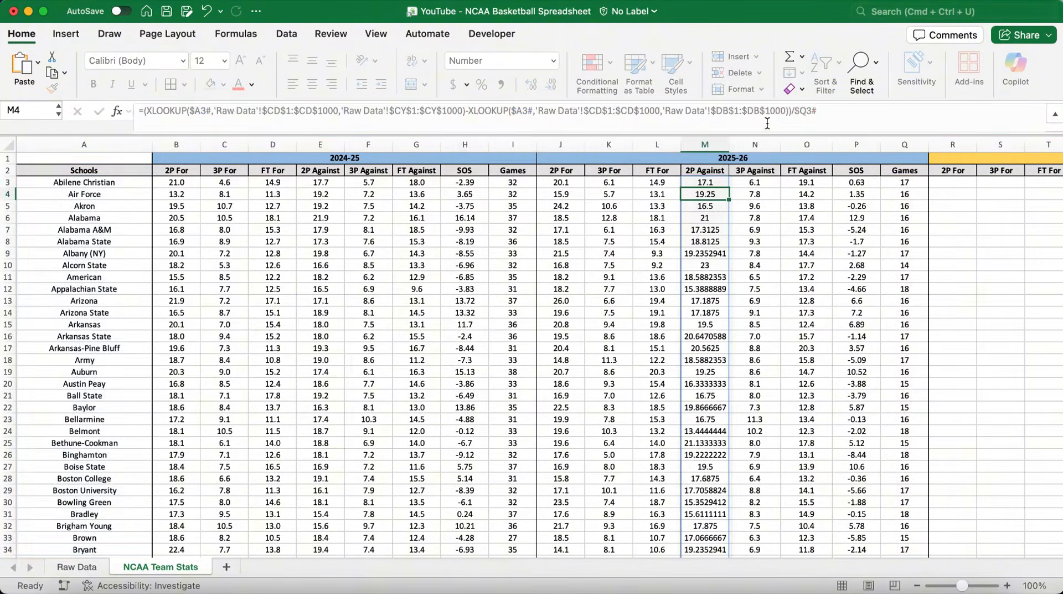
Reduce the 2025-26 2P Against values in column M to one decimal place
left_click(720, 185)
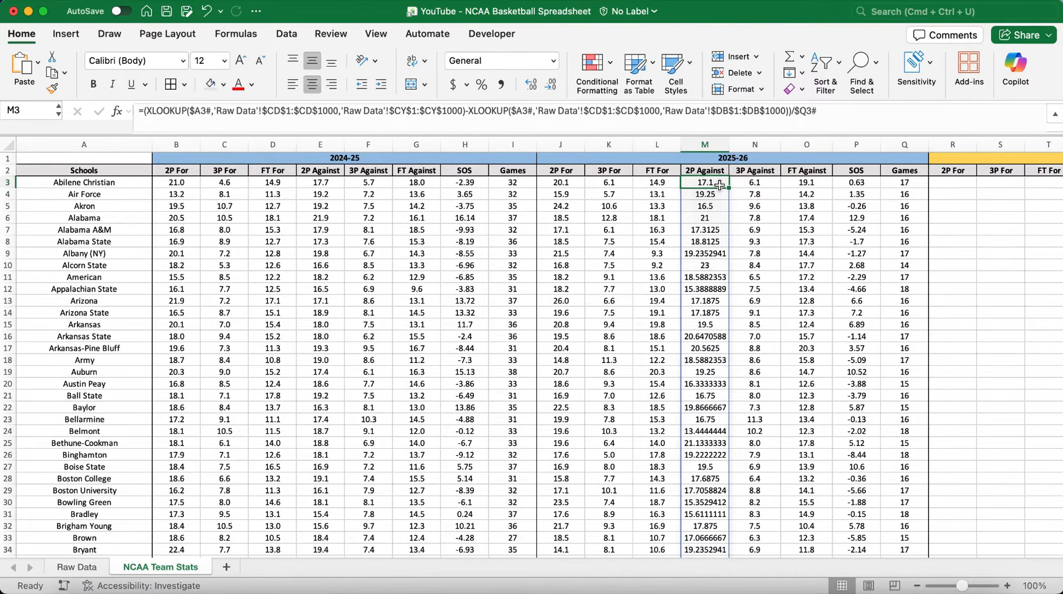
key("shift+super+Down")
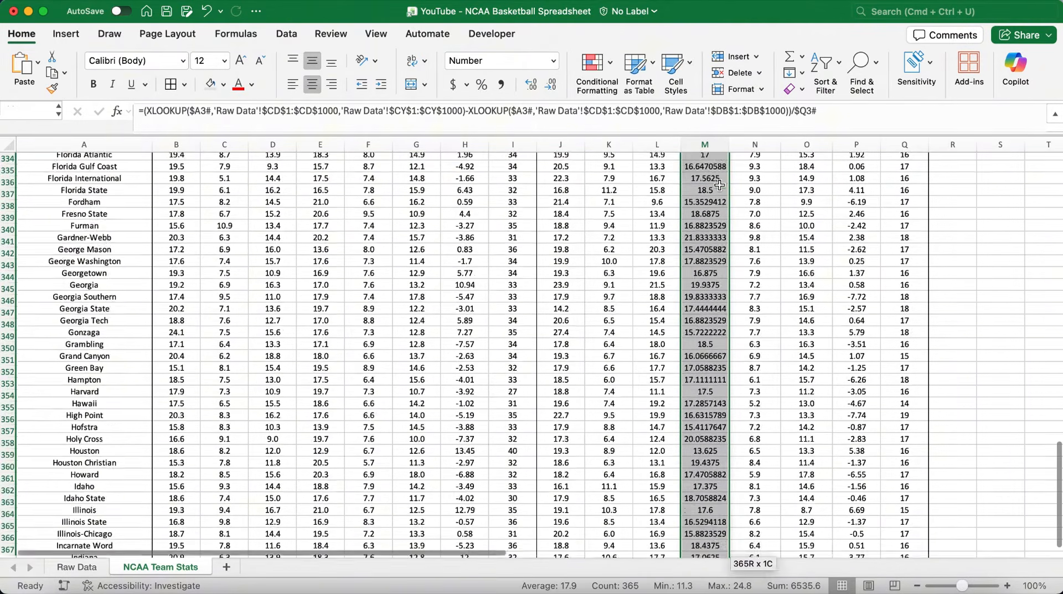
left_click(551, 85)
left_click(532, 85)
Shrink the formula bar to one line and begin the 2024-25 2P For formula in R3 with =IFERROR((B3#
left_click(953, 186)
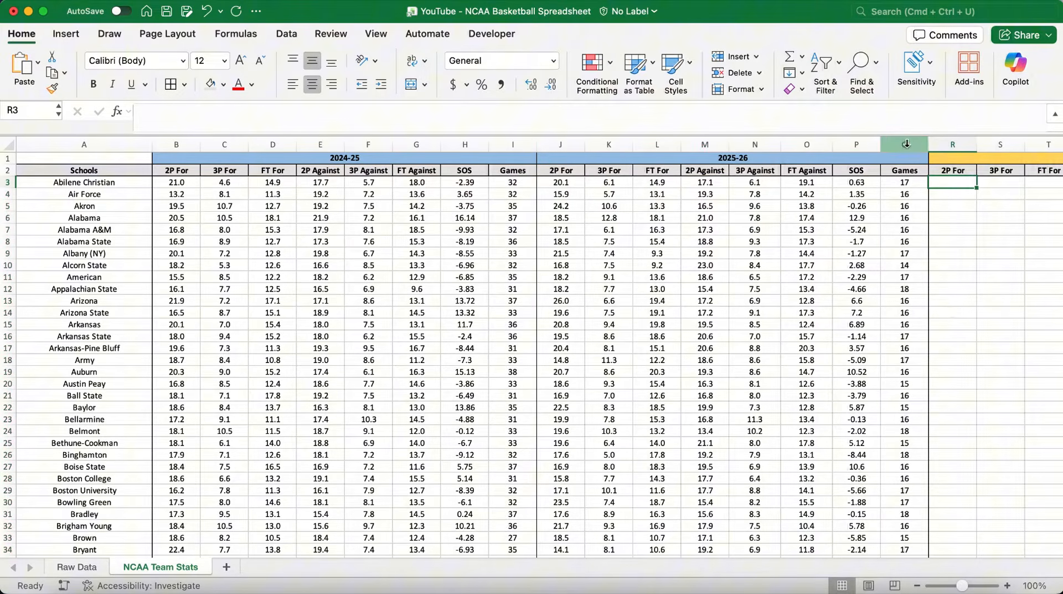
left_click_drag(902, 136, 903, 121)
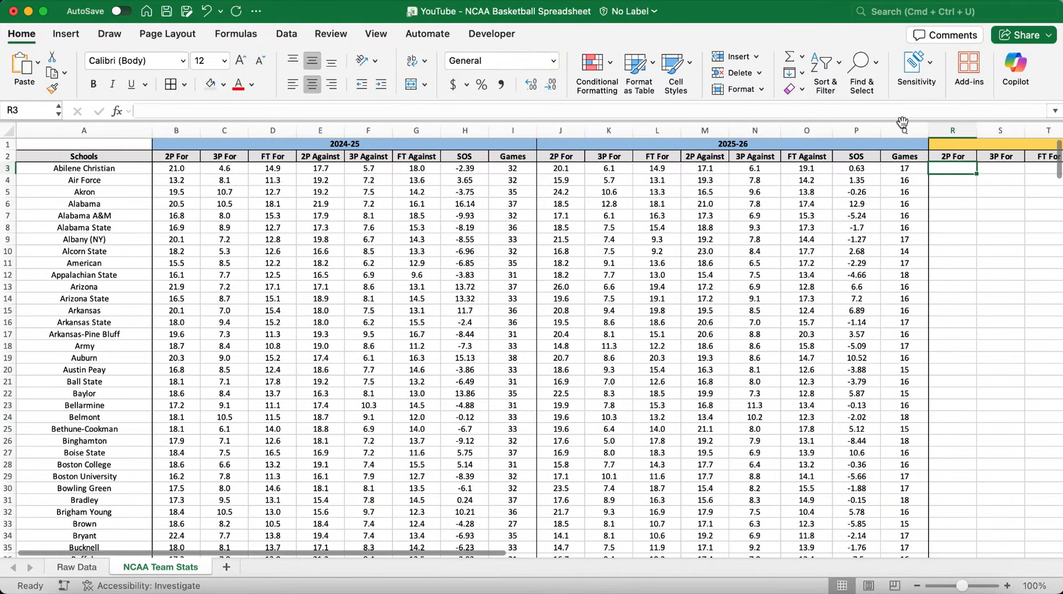
scroll(861, 235, "right", 10)
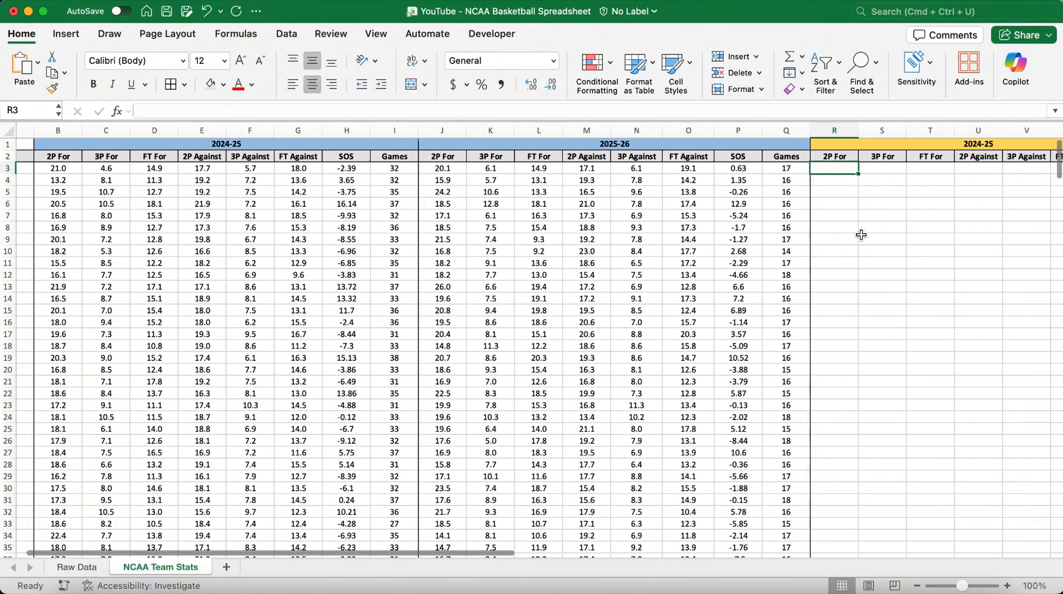
scroll(862, 235, "right", 1)
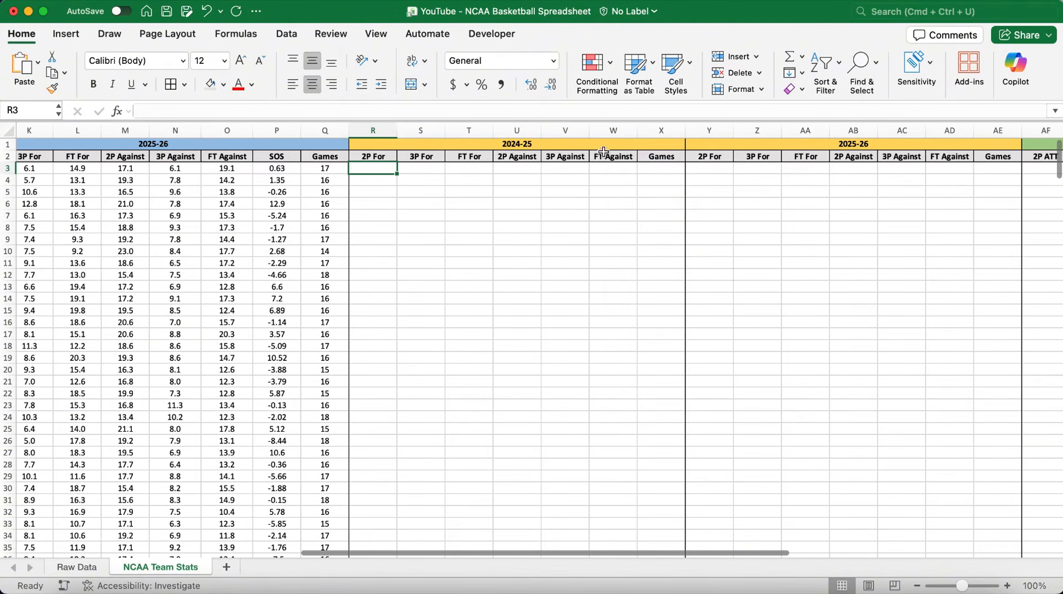
left_click(532, 113)
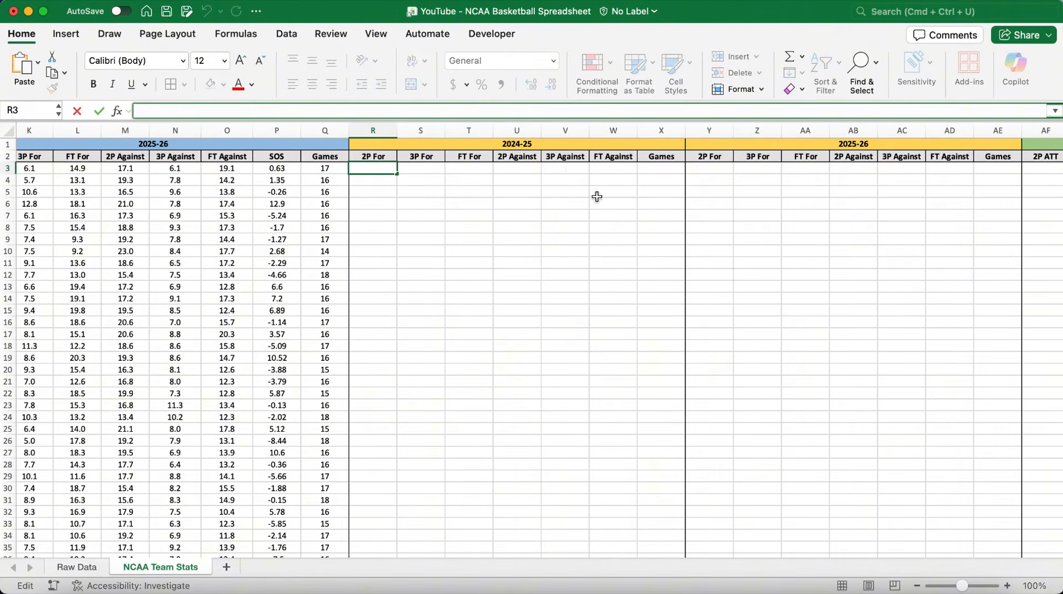
type("=I")
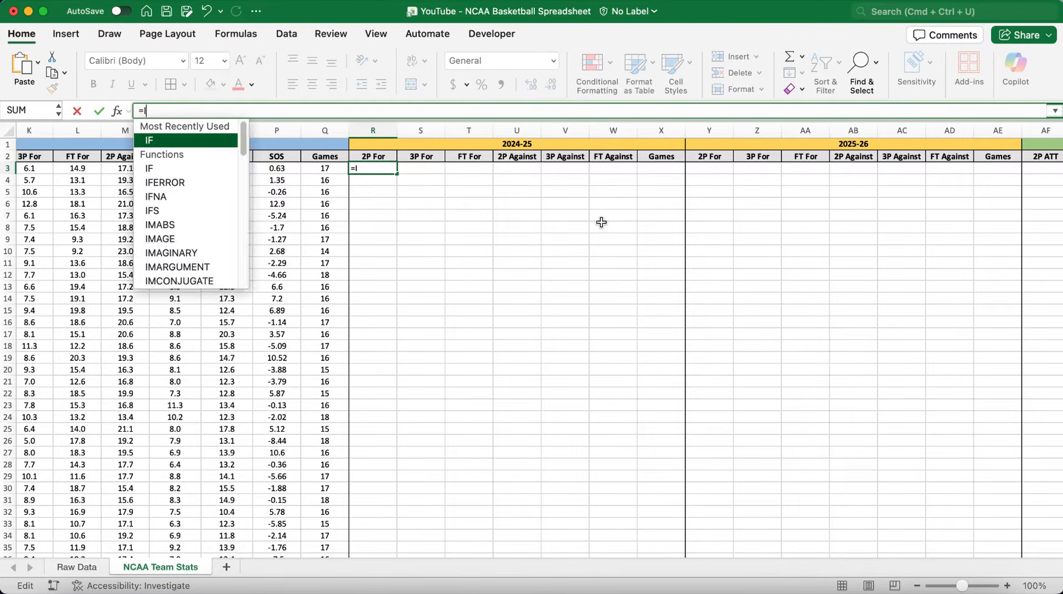
type("FERROR")
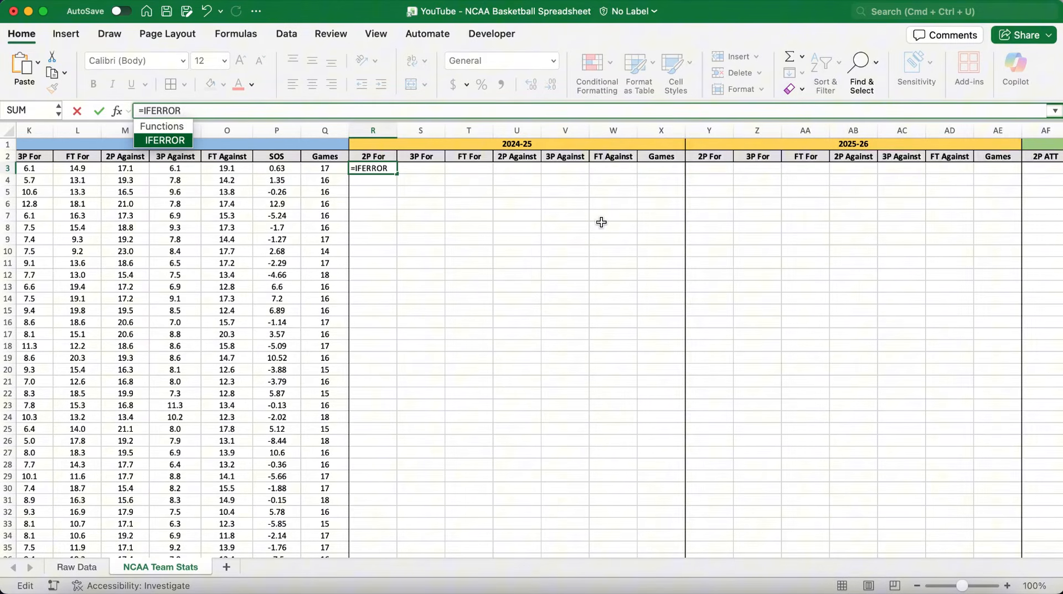
type("((B")
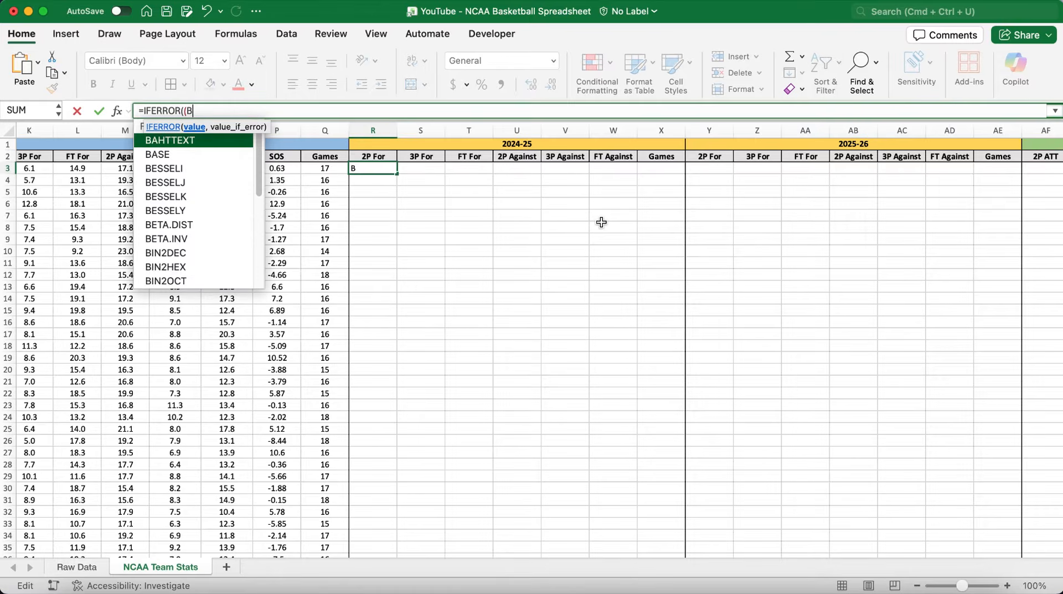
type("3#")
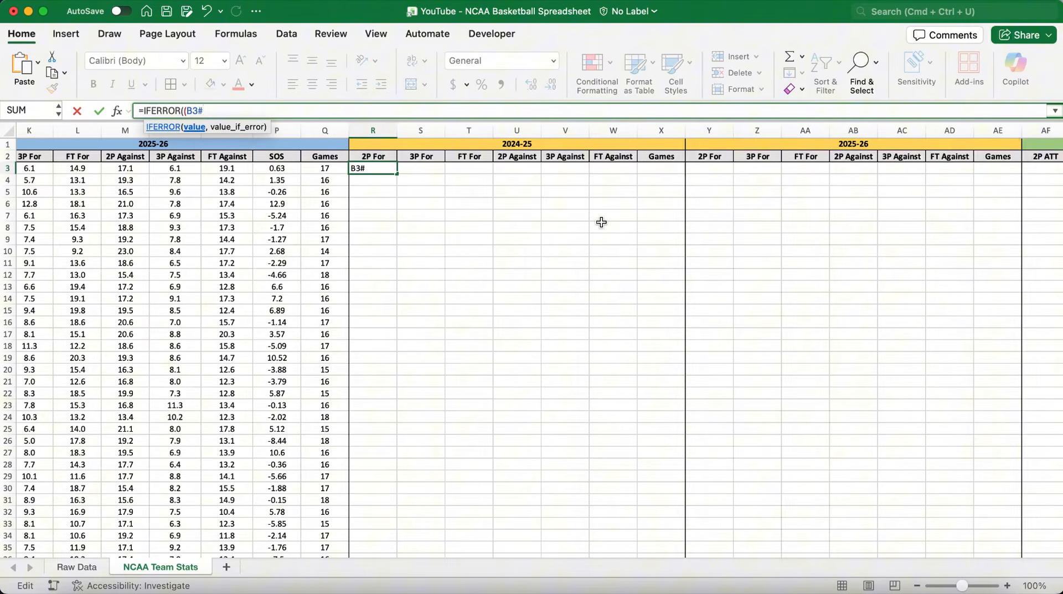
Complete the 2024-25 2P For formula in R3 as =IFERROR((B3#/($B$3#+$C$3#+$D$3#)*$H$3#*0.5/2)+B3#,0)
scroll(602, 222, "left", 10)
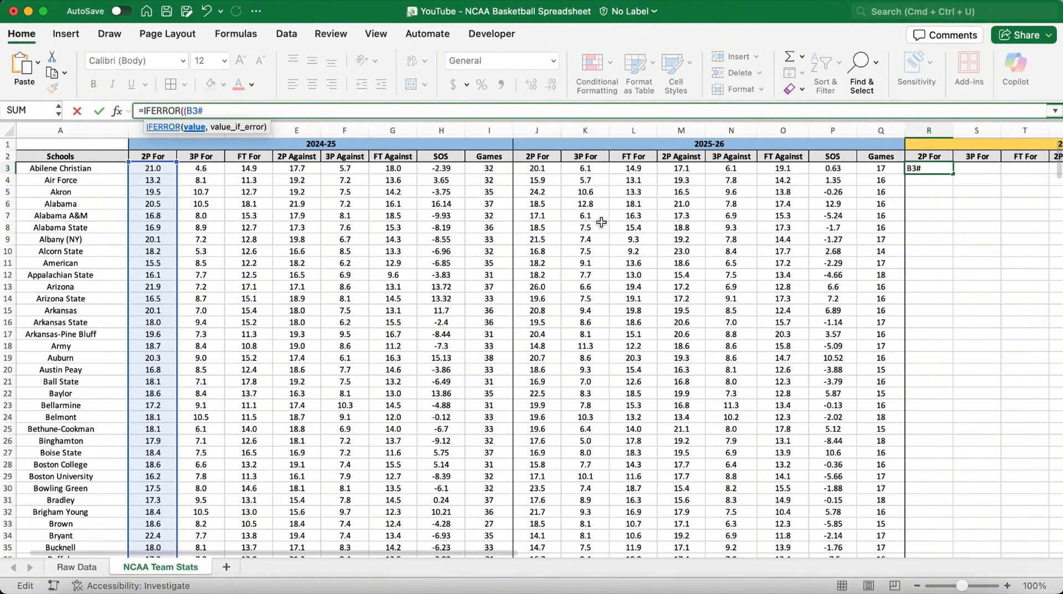
type("/(")
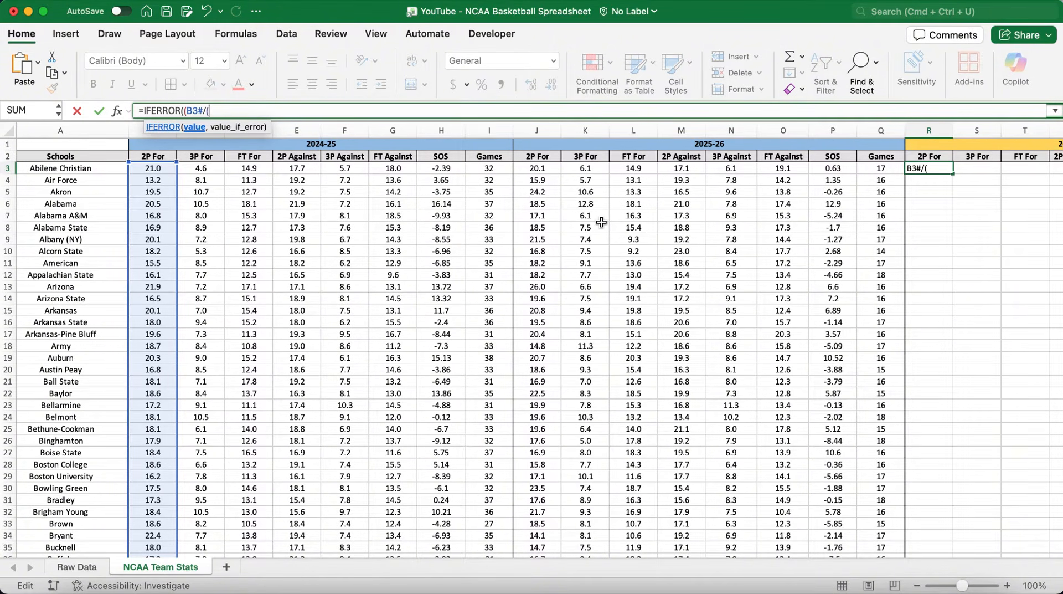
type("$B$3#")
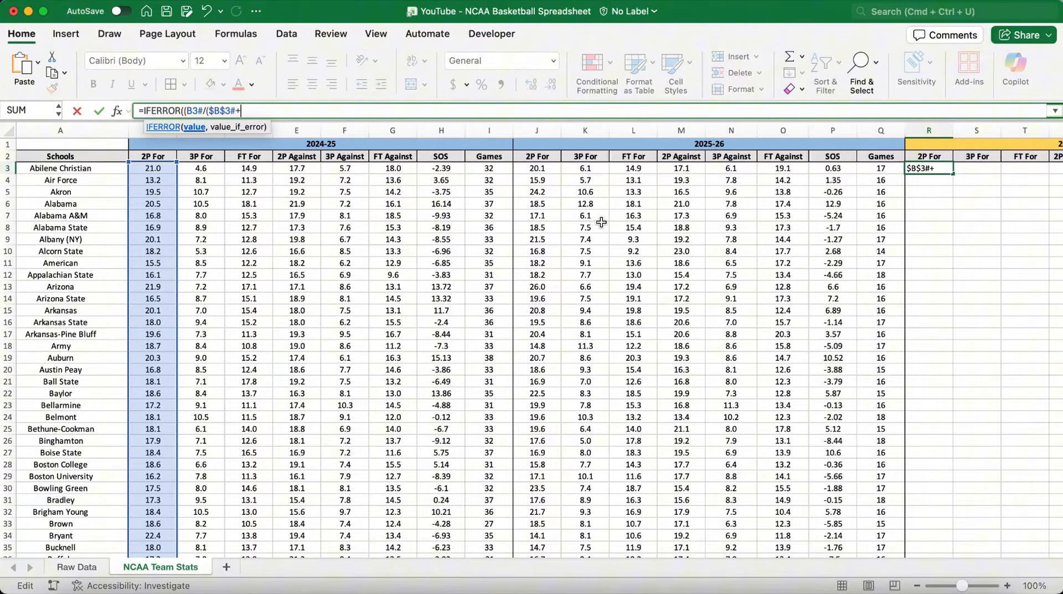
type("+$C$3#")
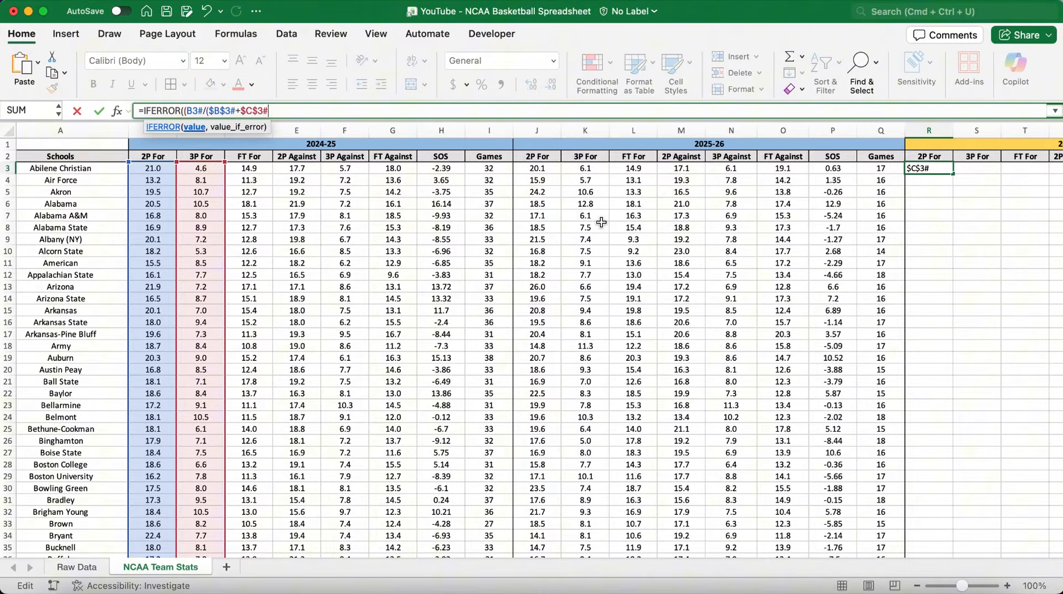
type("+$D$3#")
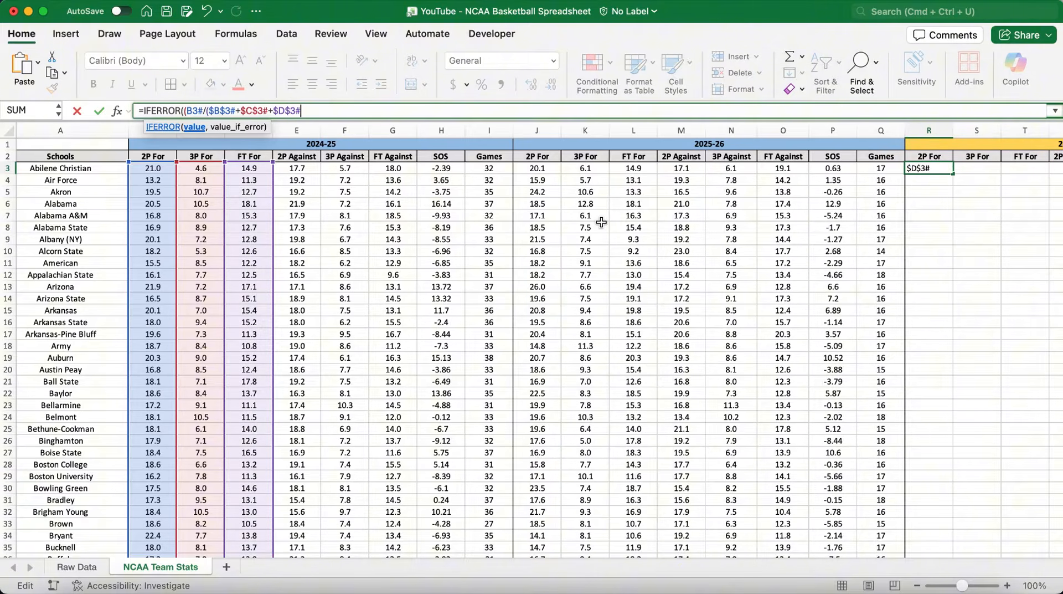
type(")*$H$3")
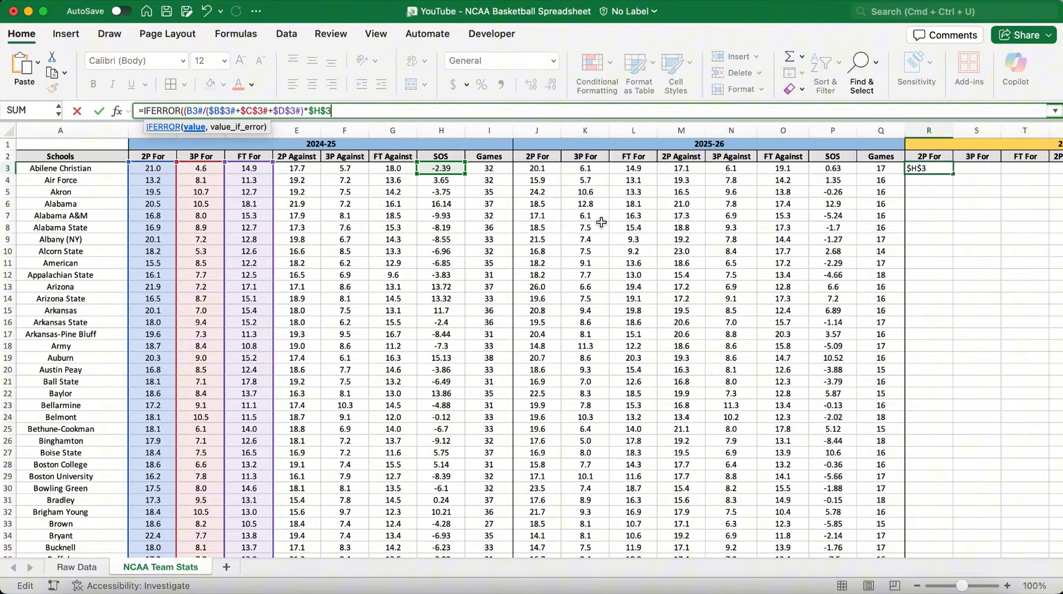
type("#")
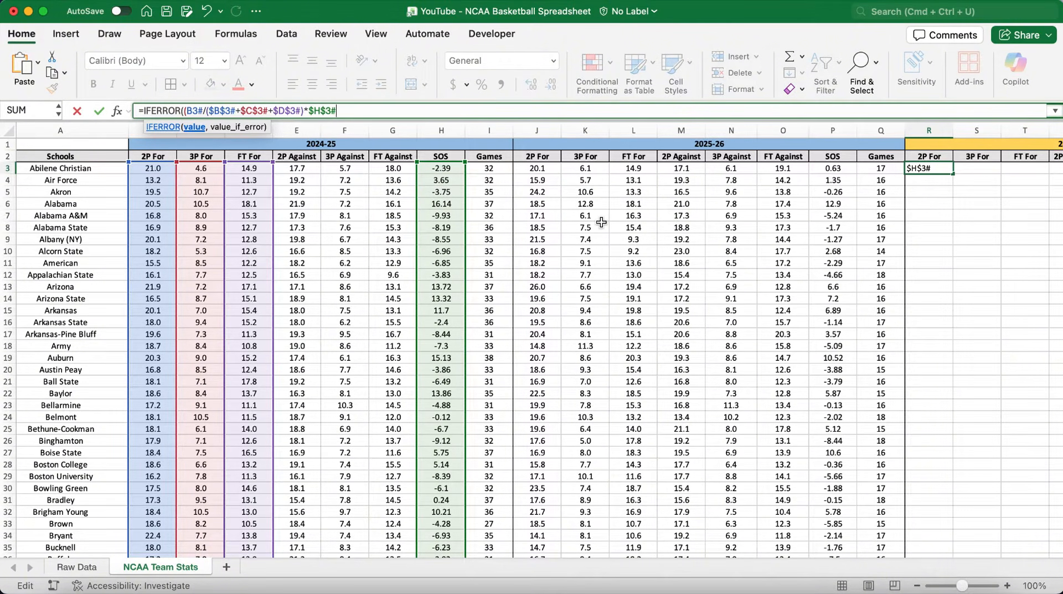
type("*0.5/2)+B3#")
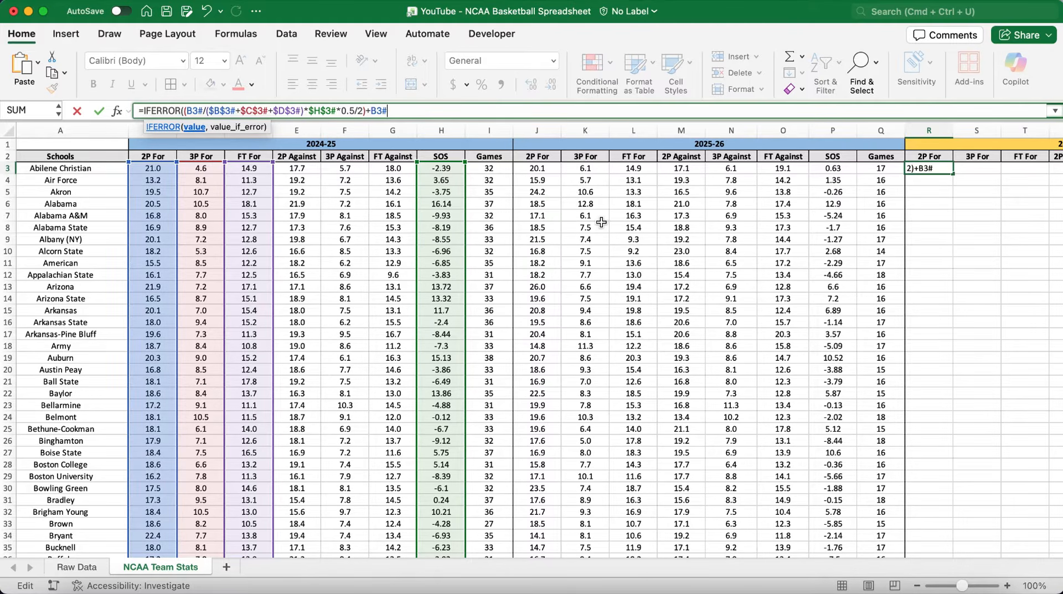
type(",0)")
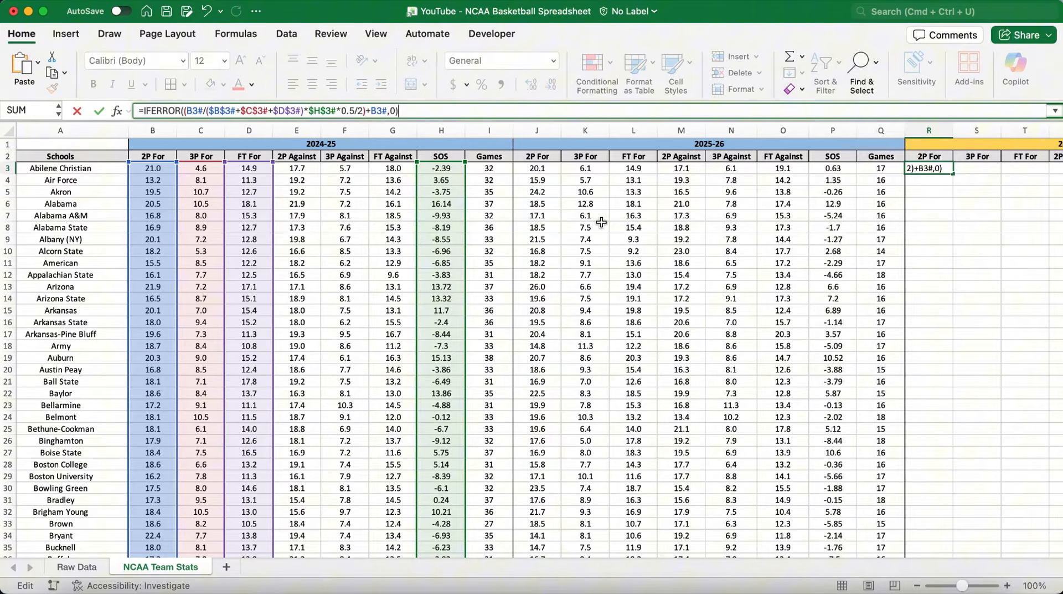
key("Return")
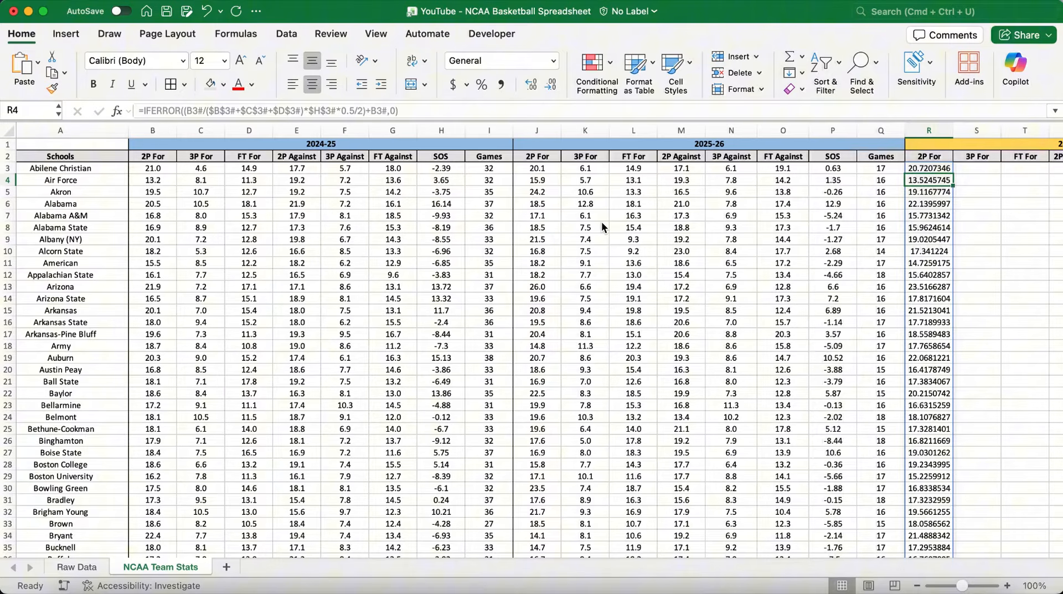
Fill the R3 formula across to the 2024-25 3P For and FT For cells, S3 and T3
left_click(926, 169)
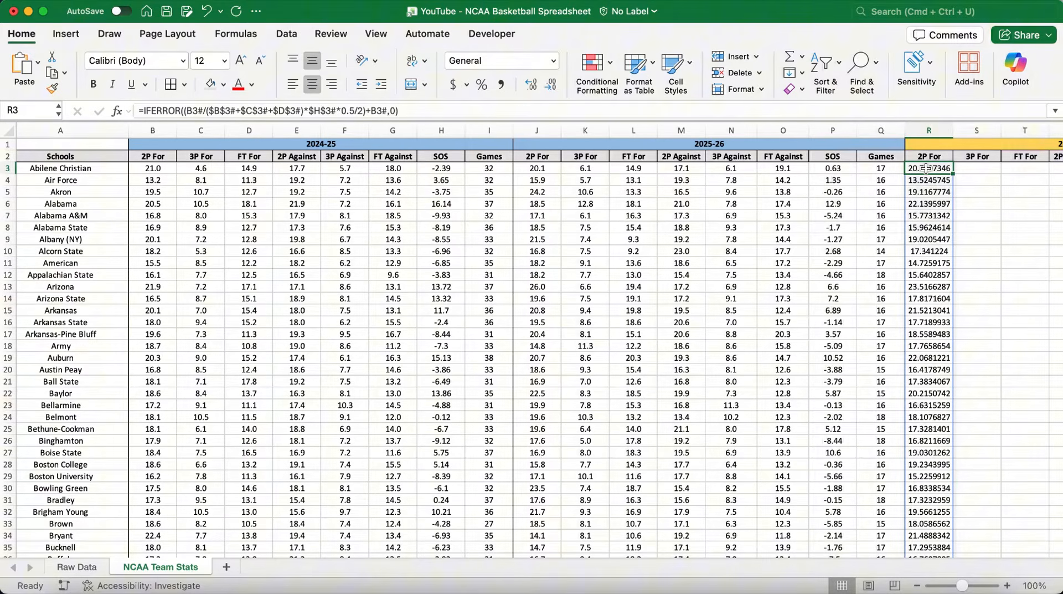
scroll(885, 247, "right", 10)
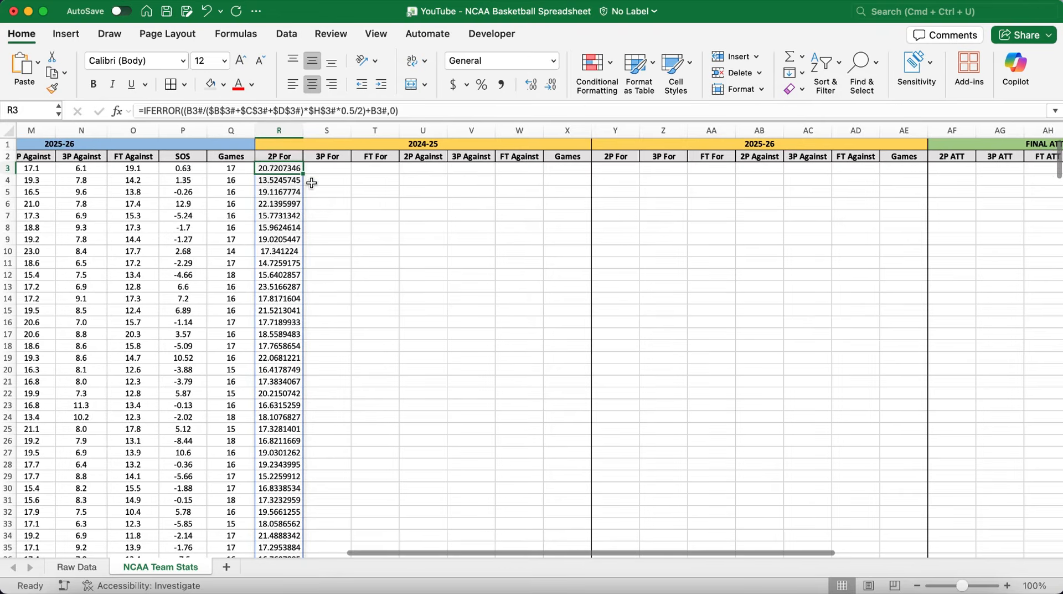
left_click_drag(303, 174, 393, 172)
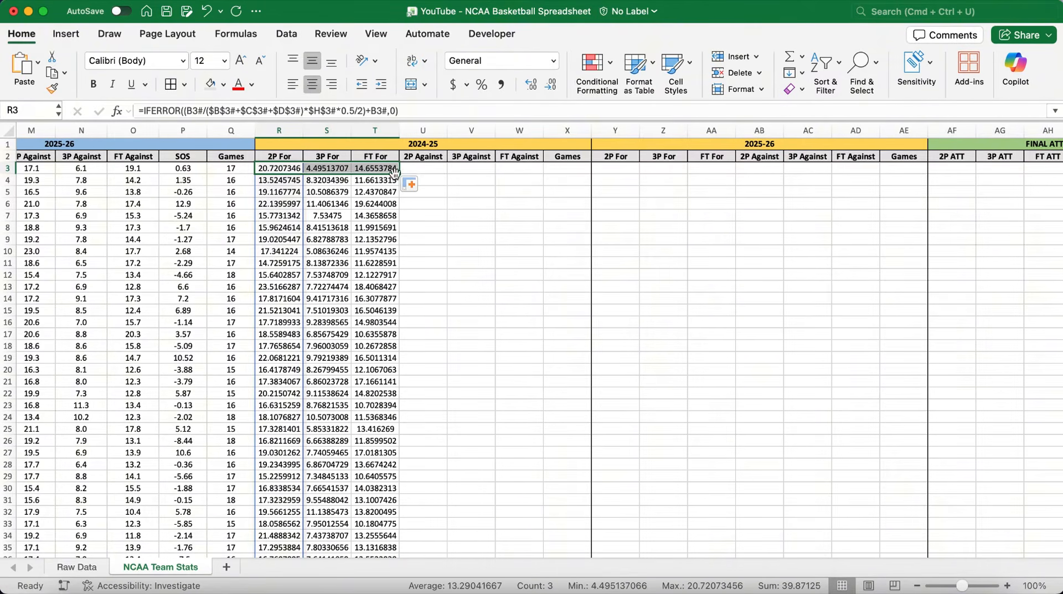
left_click(424, 168)
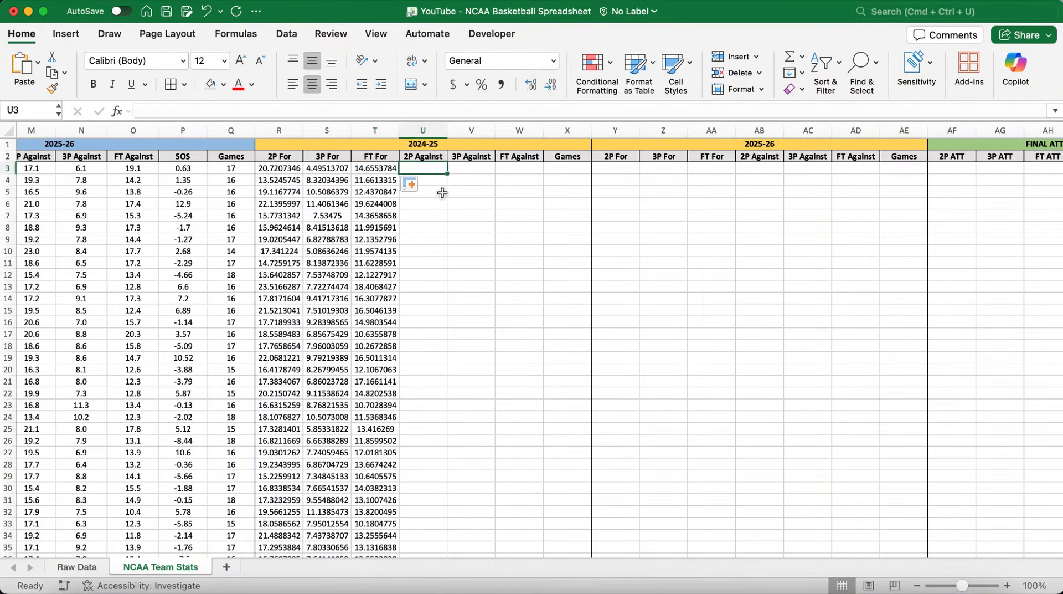
In T3's FT For formula, remove the /2 so the SOS adjustment is multiplied by 0.5 only
left_click(379, 170)
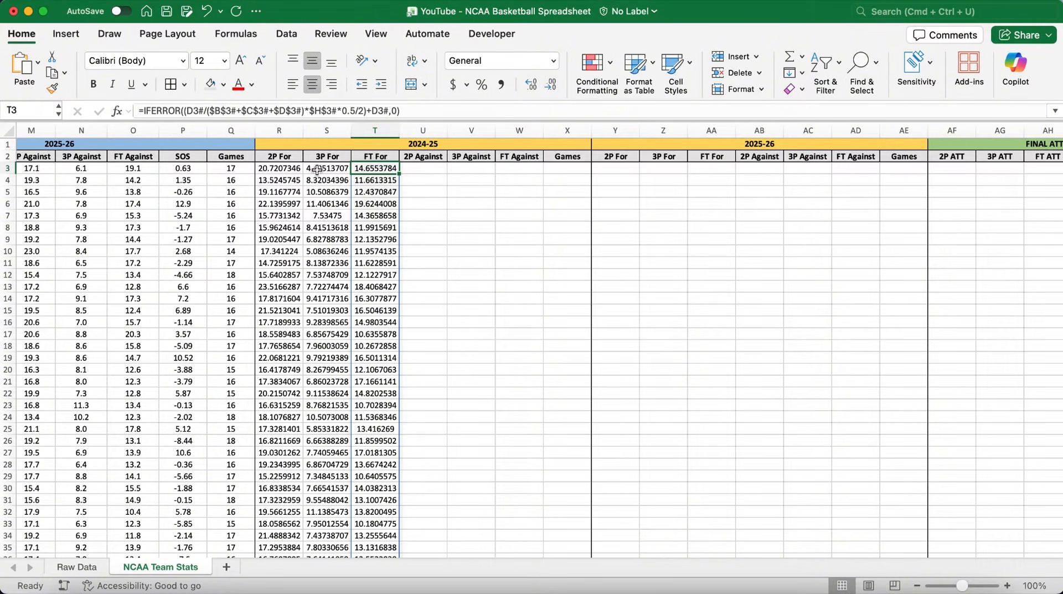
double_click(374, 171)
key("BackSpace")
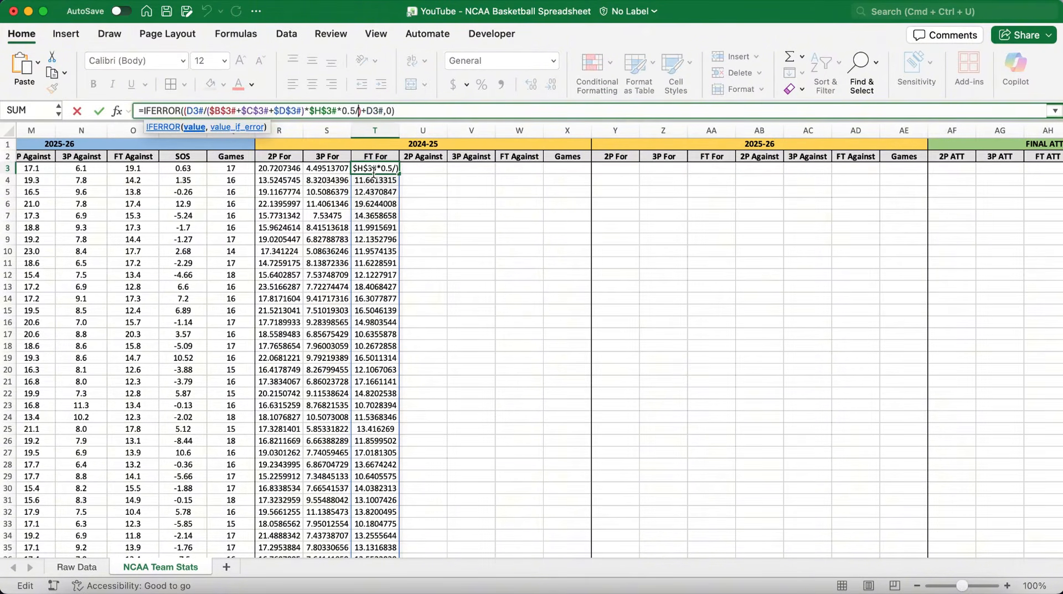
key("BackSpace")
key("Return")
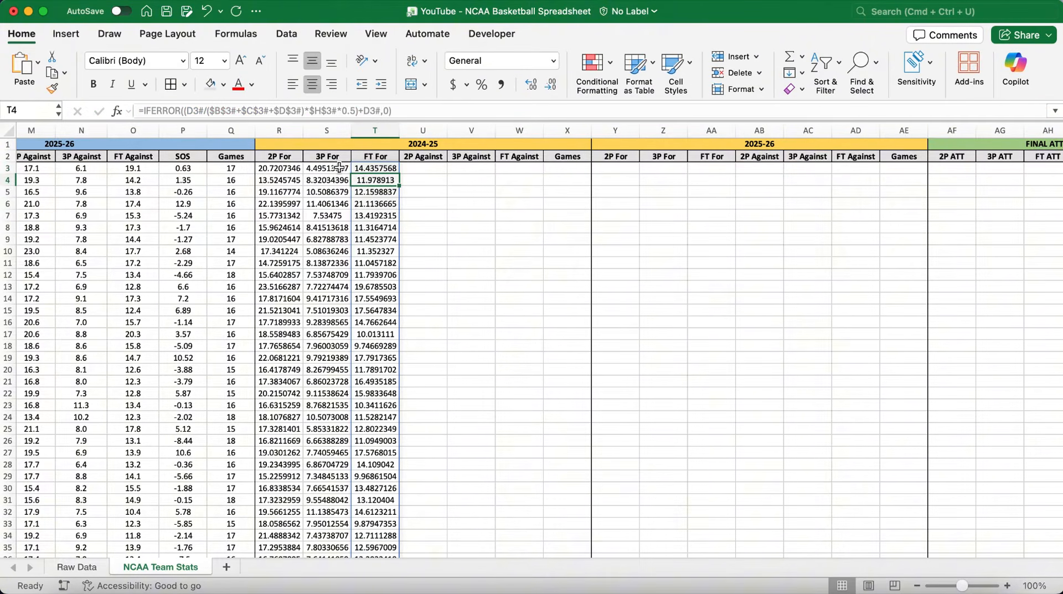
In S3's 3P For formula, change the divisor after 0.5 to 3
left_click(334, 167)
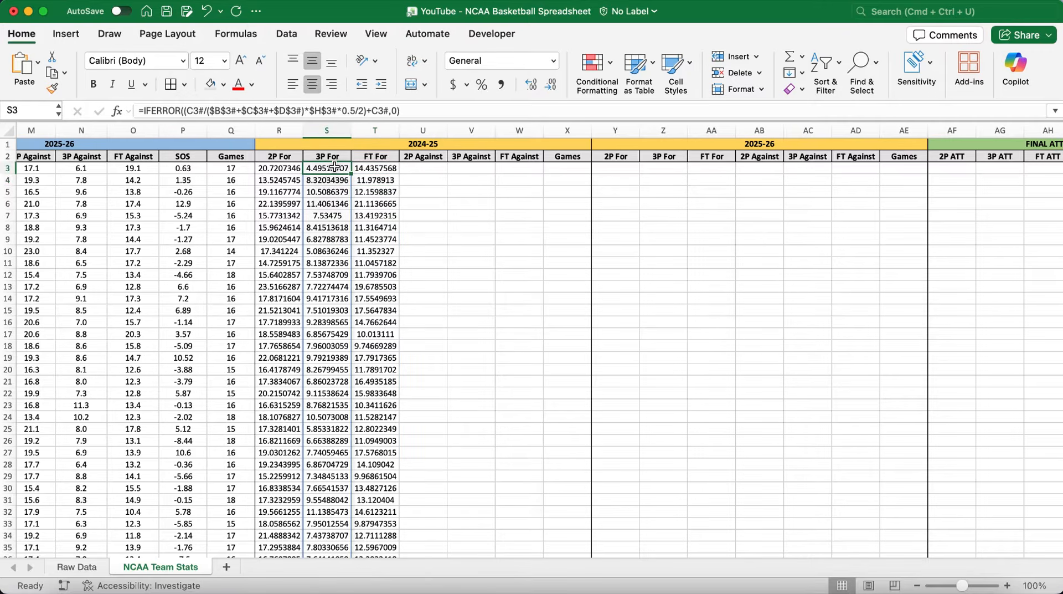
left_click(364, 111)
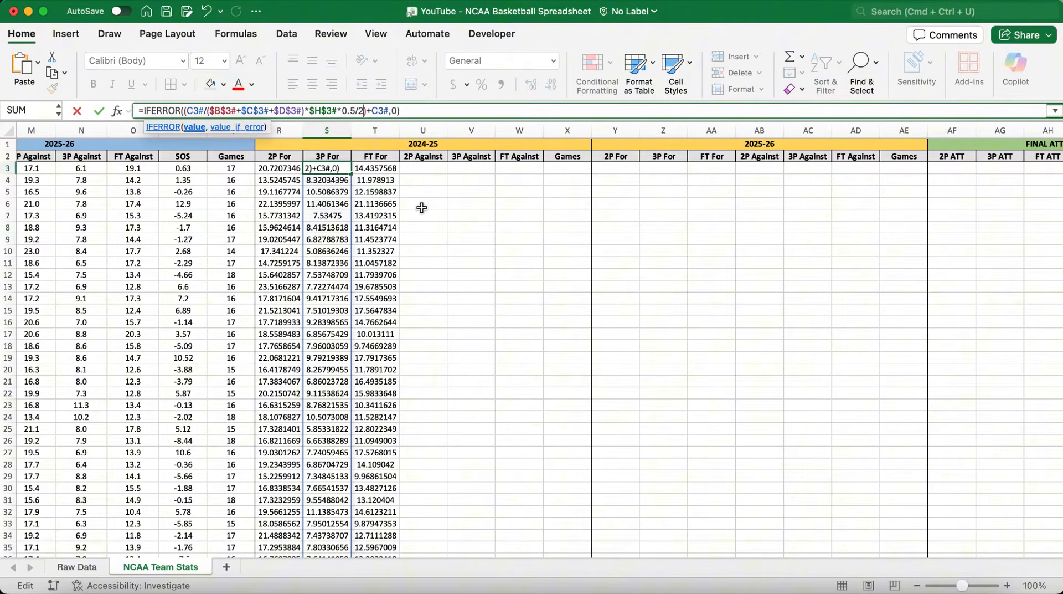
key("BackSpace")
type("3")
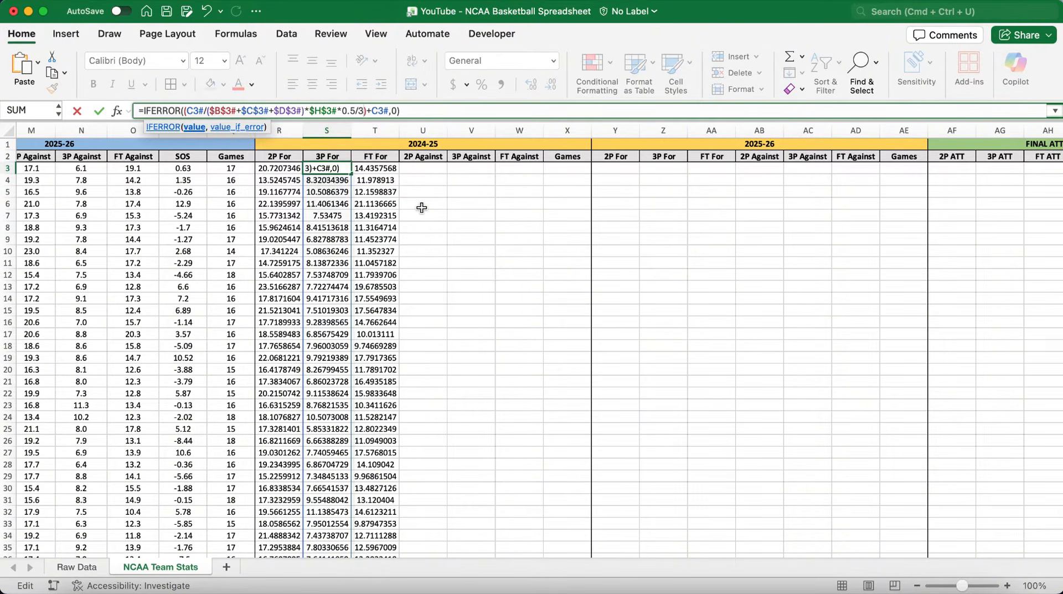
key("Return")
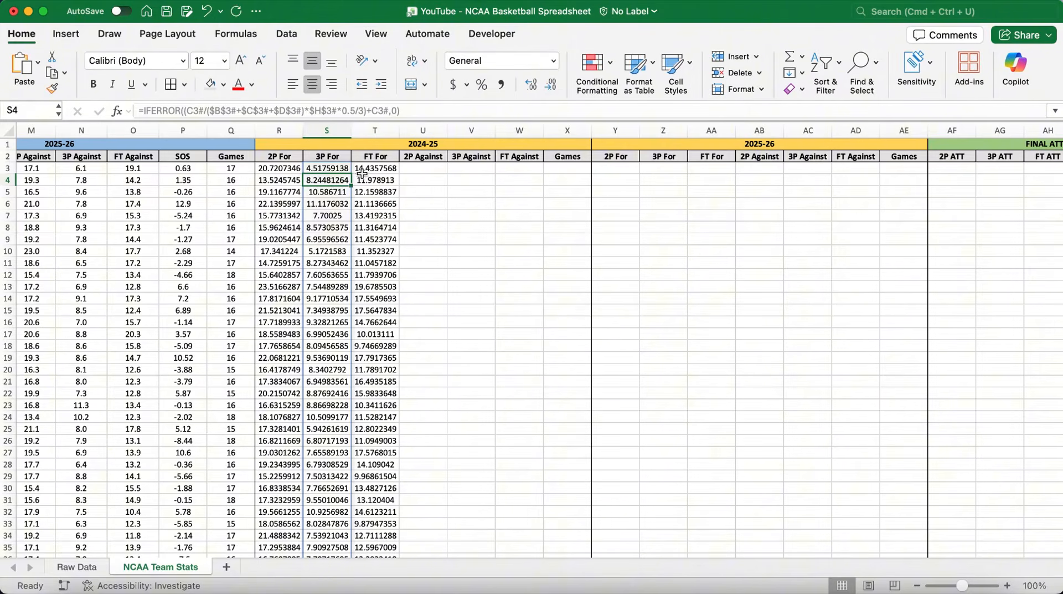
left_click(340, 166)
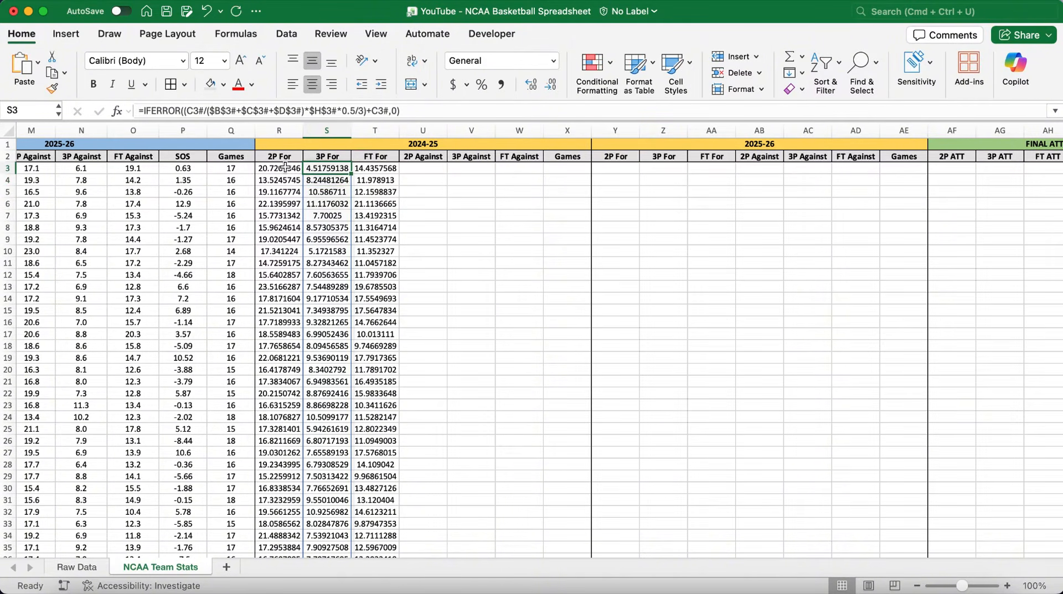
Reduce the adjusted 2024-25 2P For, 3P For and FT For values in columns R to T to two decimal places
left_click_drag(282, 167, 362, 167)
key("ctrl+shift+Down")
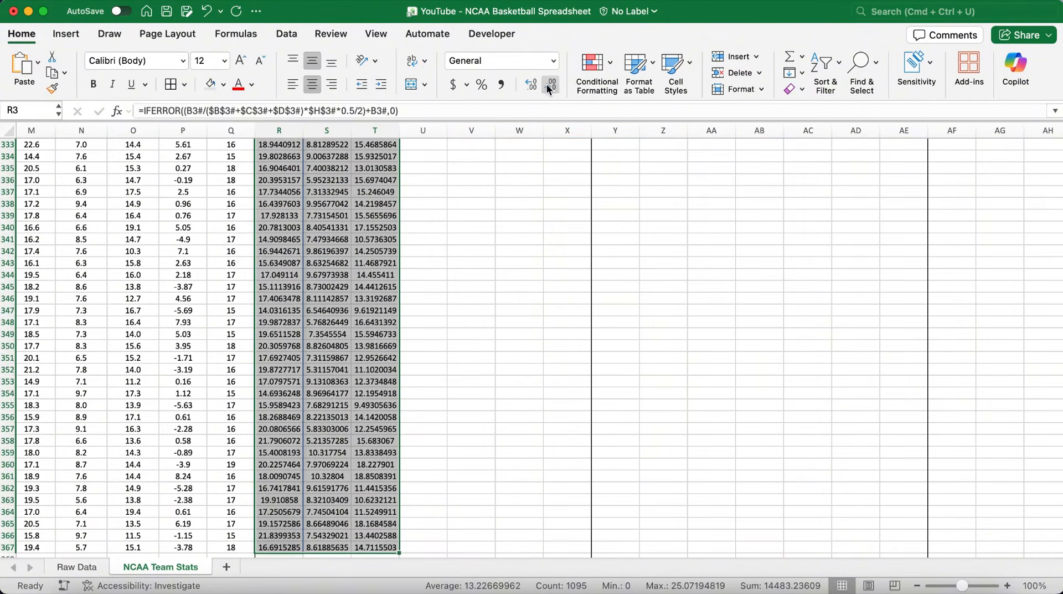
left_click(540, 86)
left_click(552, 85)
left_click(551, 85)
left_click(552, 85)
left_click(551, 85)
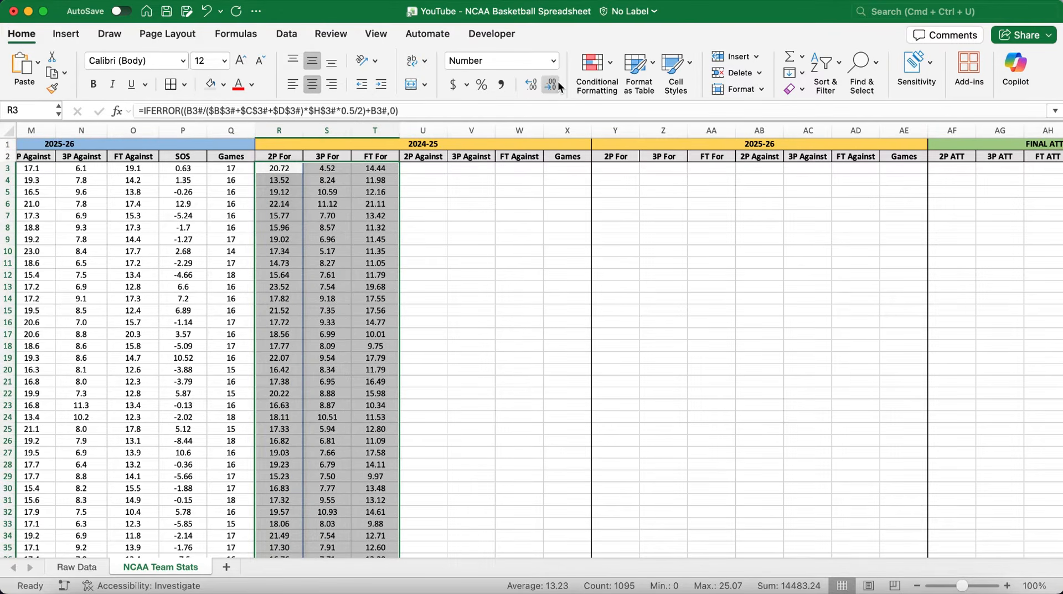
Enter the formula =IFERROR((E3#/($E$3#+$F$3#+$G$3#)*-$H3#*0.5/2)+E3#,0) in U3, the adjusted 2024-25 2P Against cell
left_click(429, 171)
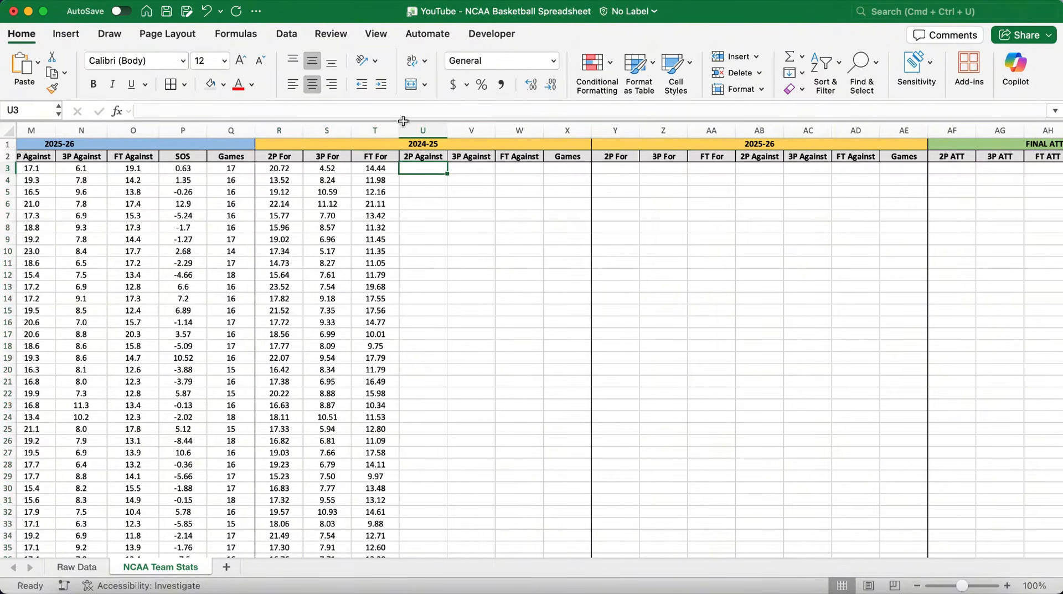
type("=")
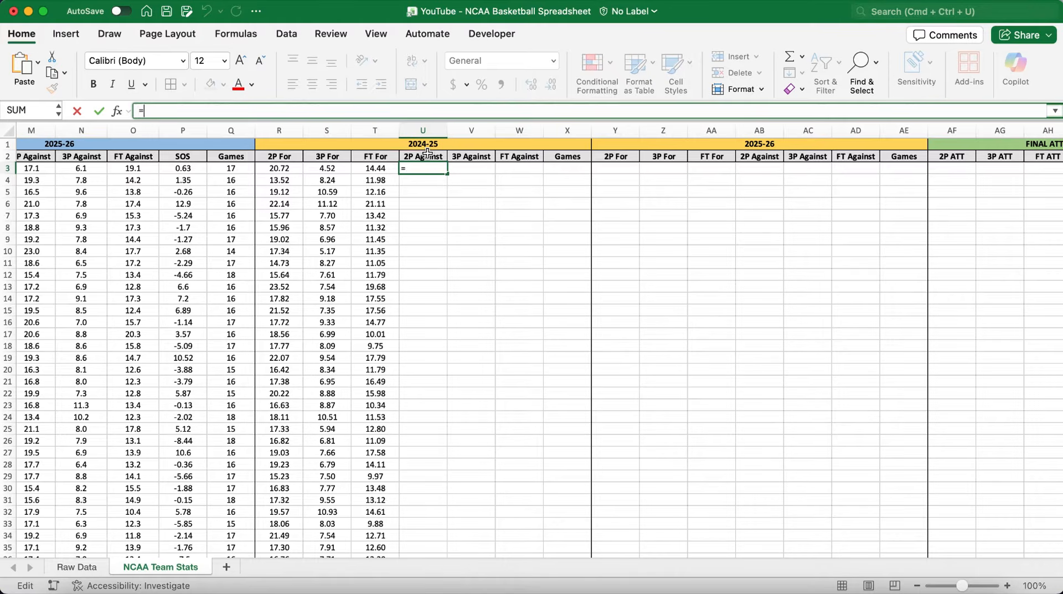
type("IFERROR")
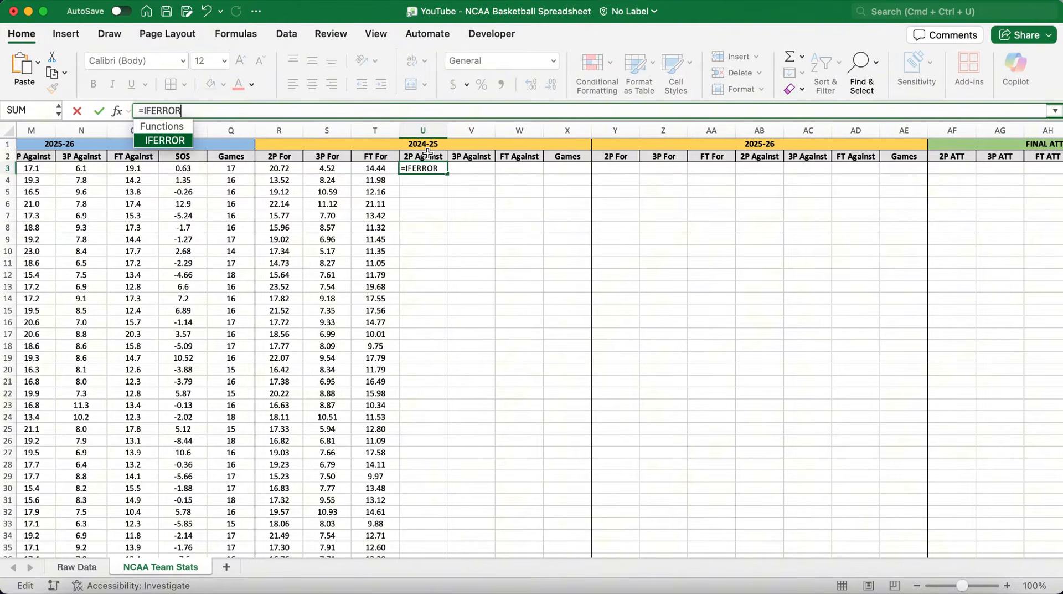
type("((E3")
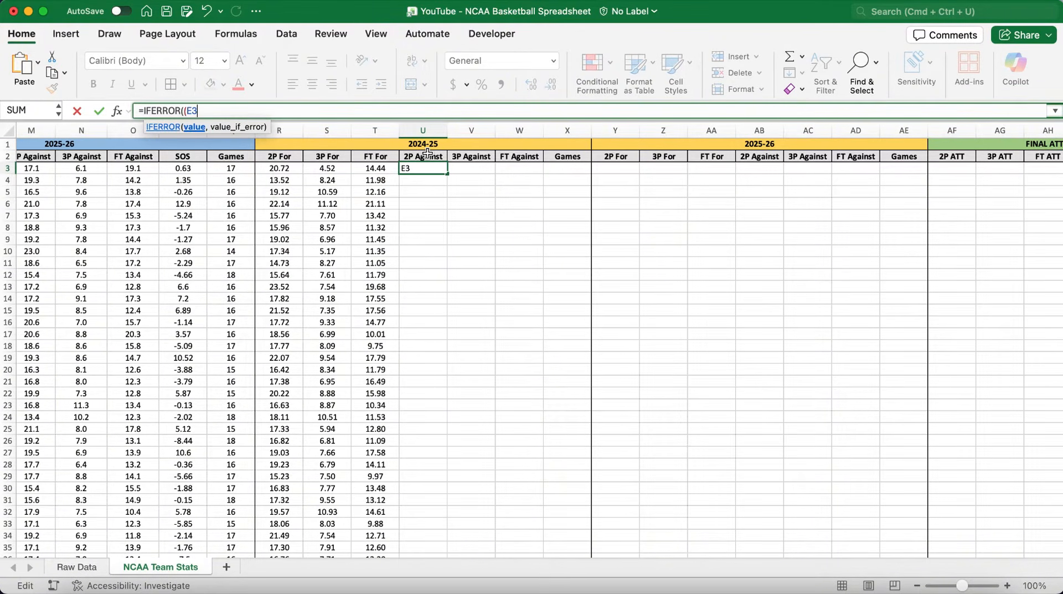
type("#/($E$3#+$F$")
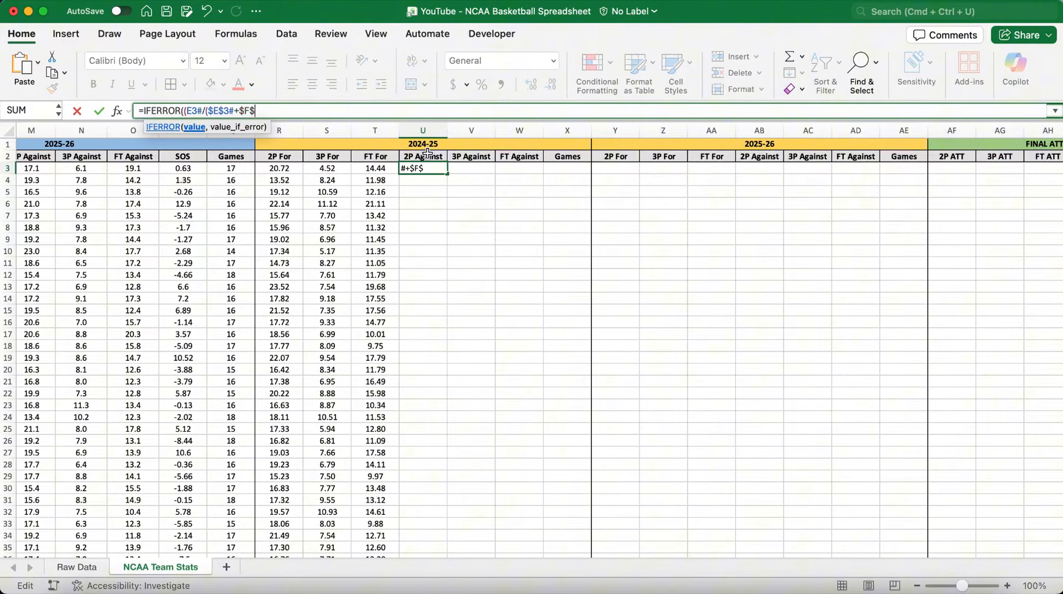
type("3#")
scroll(465, 243, "left", 10)
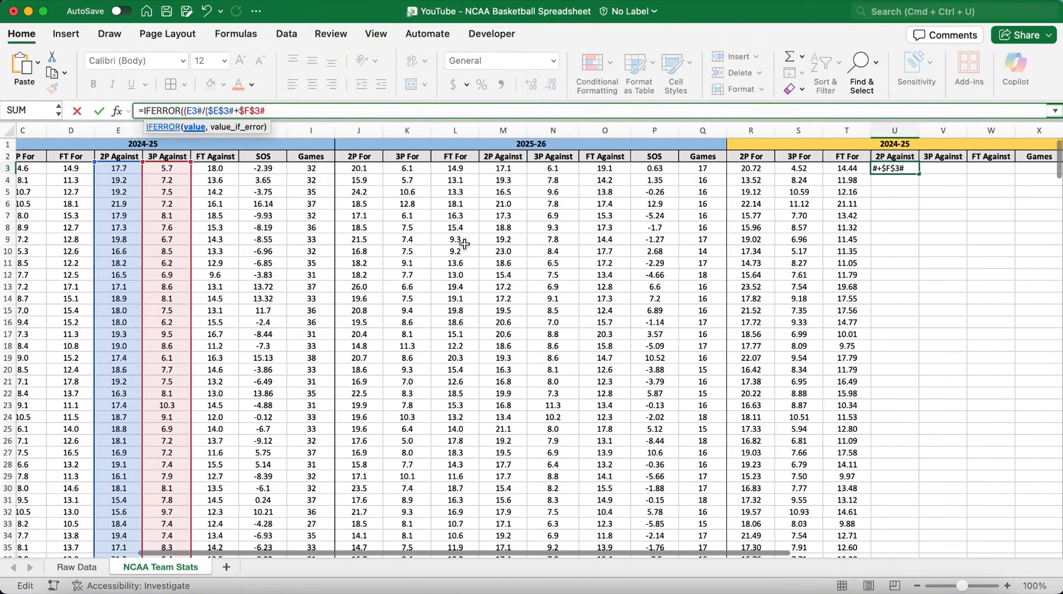
type("+")
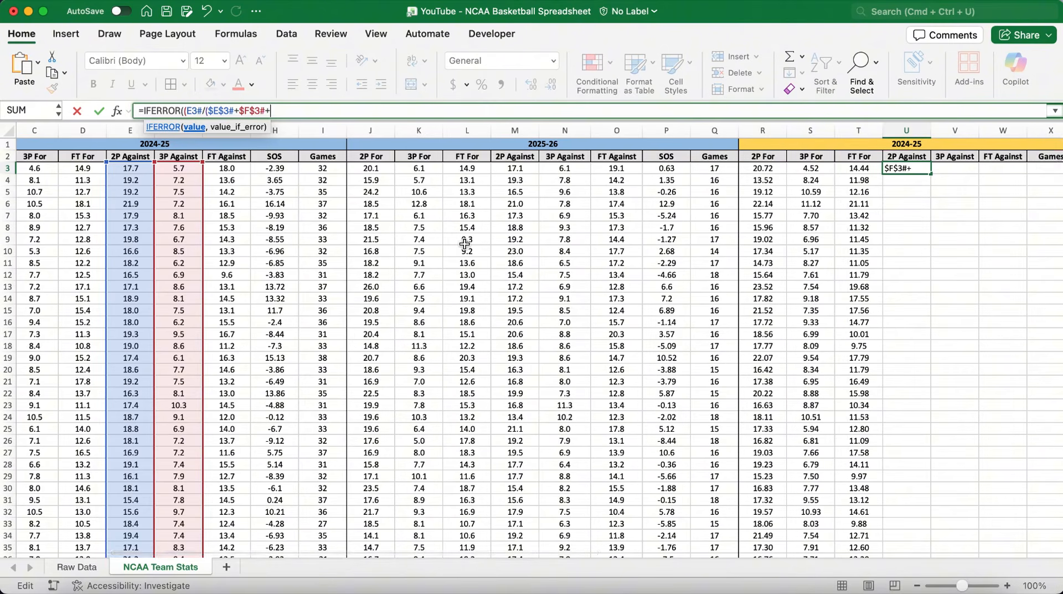
type("$G$3#")
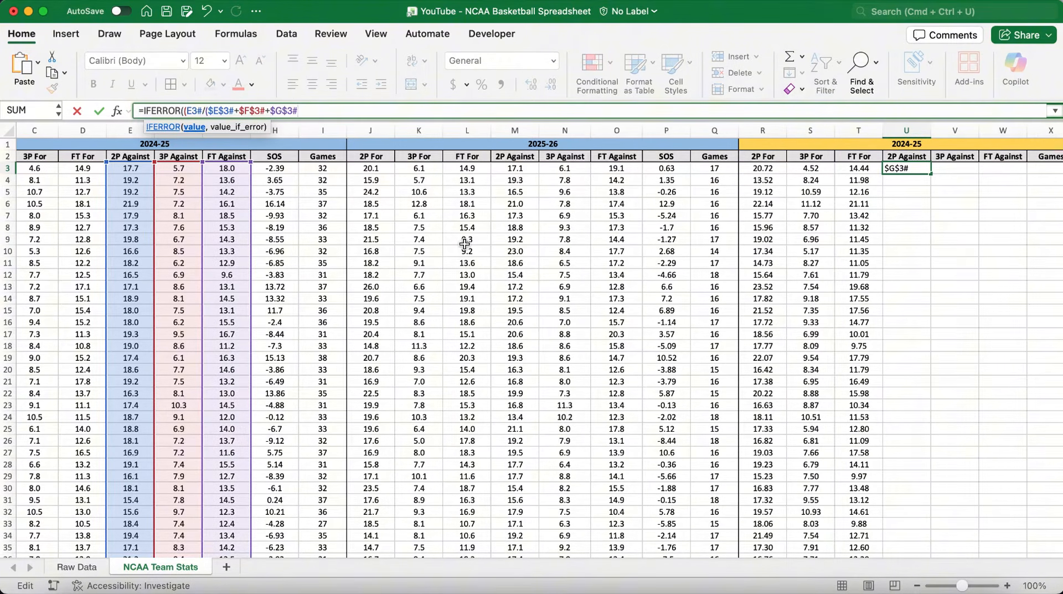
type(")*-$H3")
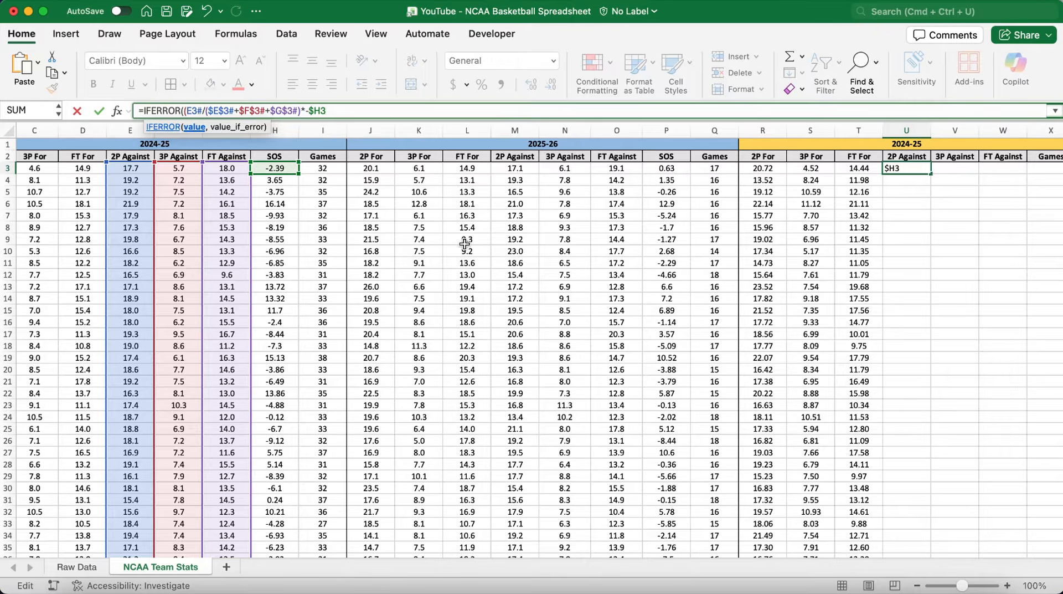
type("#")
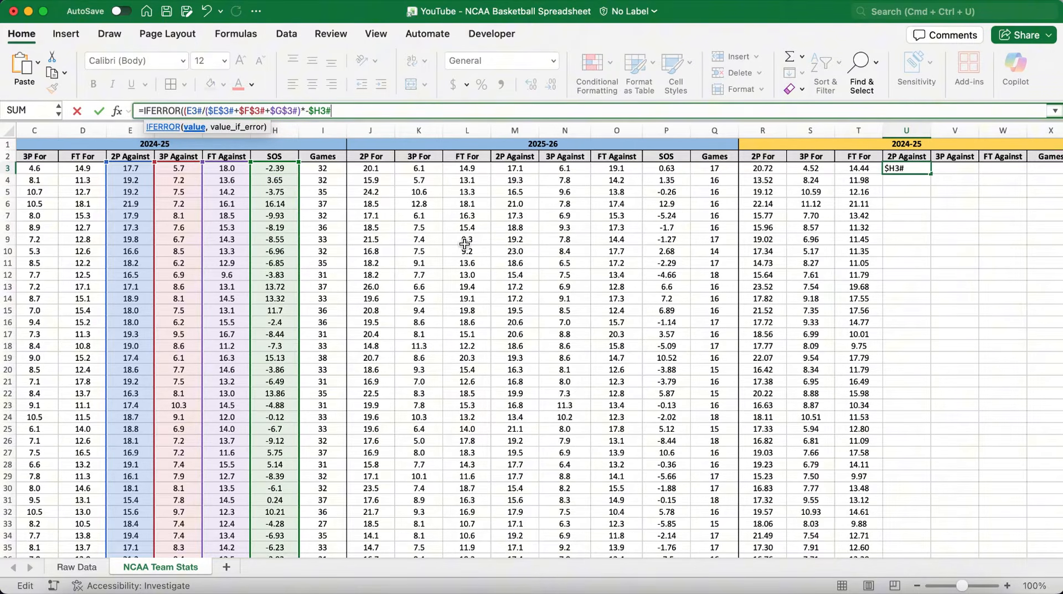
type("*0.5/2)+E3")
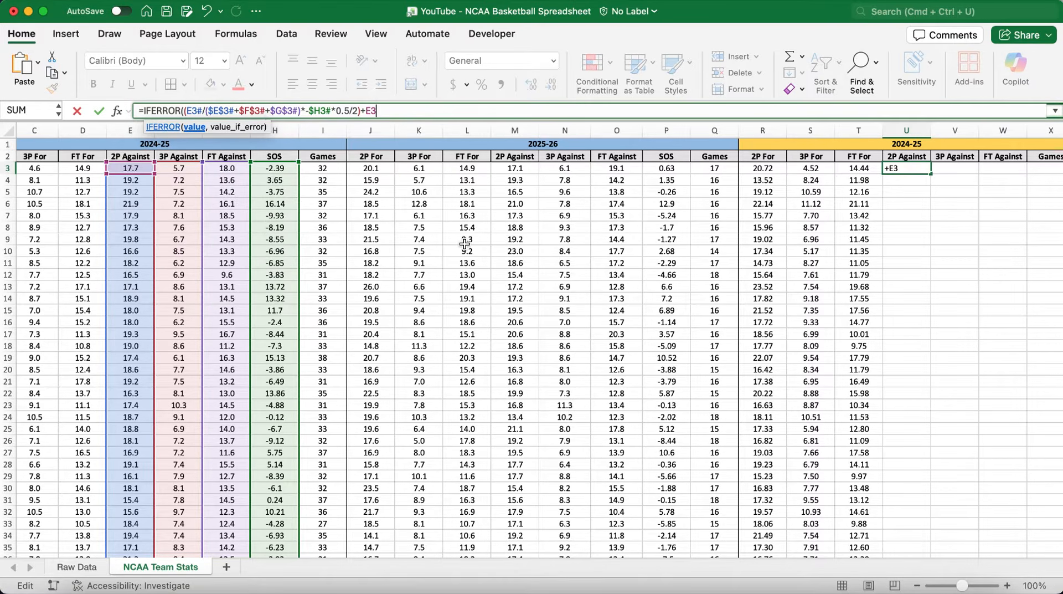
type("#")
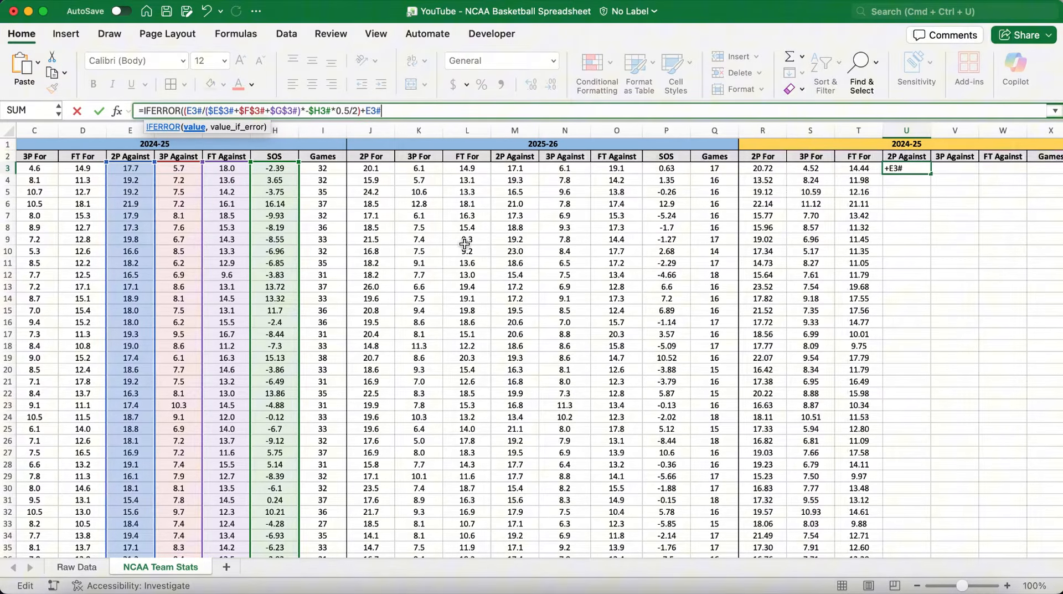
type(",0)")
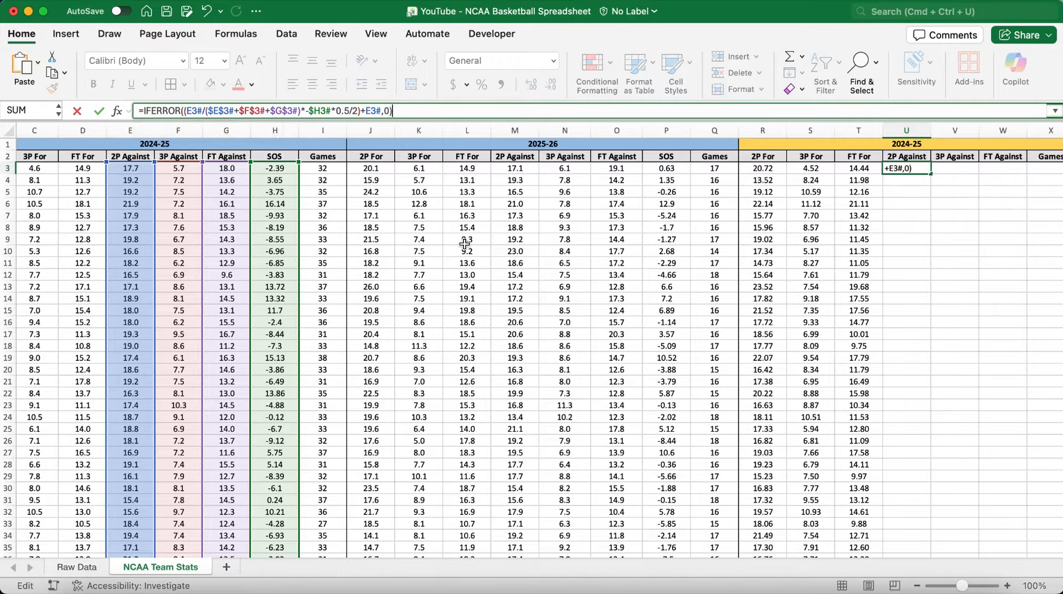
key("Return")
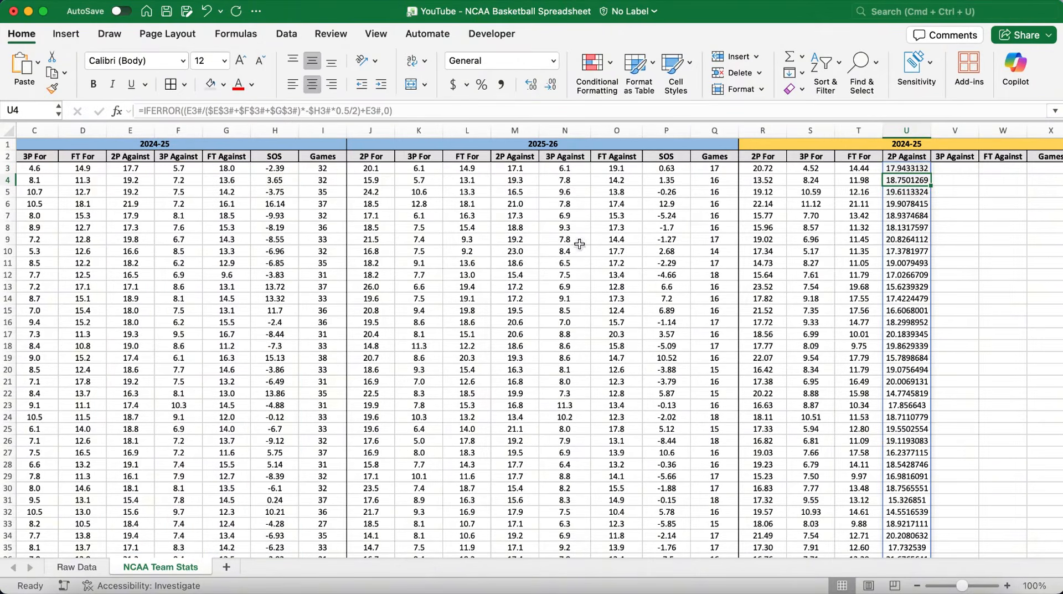
Fill the U3 formula across to the 3P Against and FT Against cells, V3 and W3, and change V3's divisor after 0.5 to 3
scroll(852, 231, "right", 4)
scroll(852, 230, "right", 2)
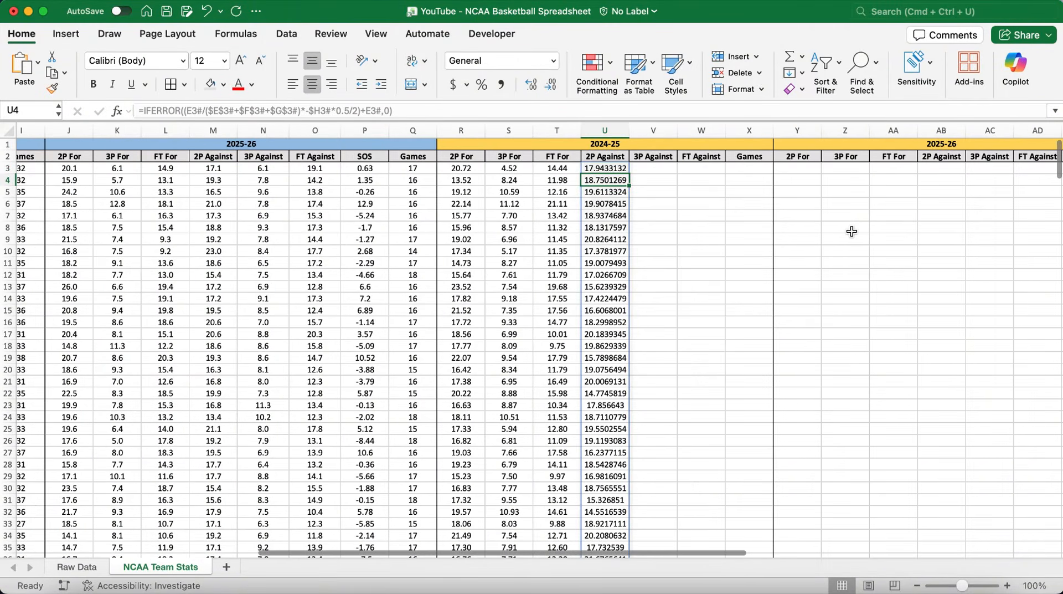
left_click(614, 167)
left_click_drag(630, 173, 703, 171)
left_click(653, 170)
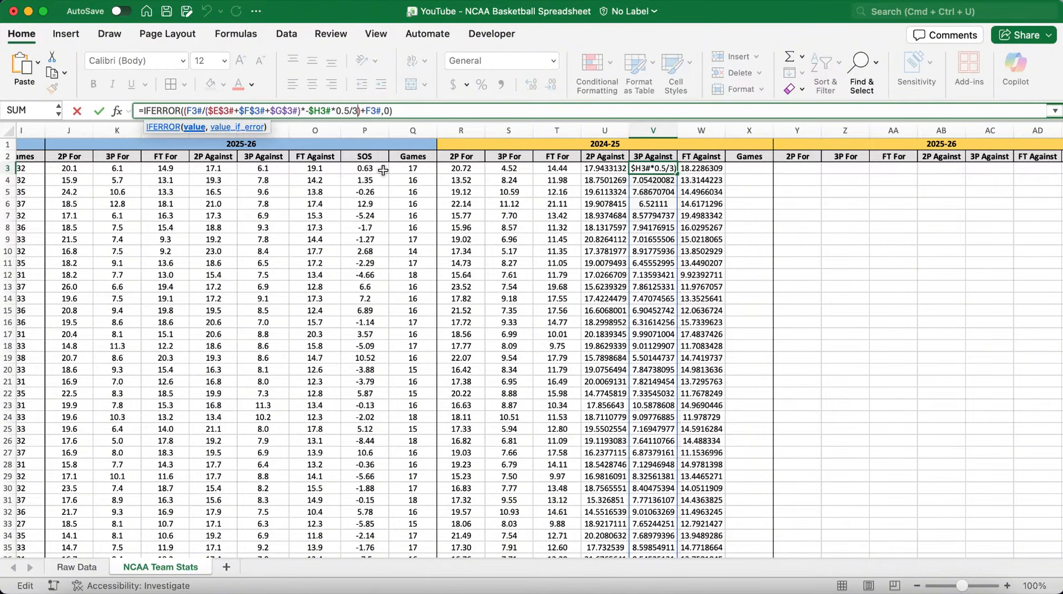
key("Return")
In W3's FT Against formula, remove the /2 so the SOS adjustment is multiplied by 0.5 only
left_click(717, 169)
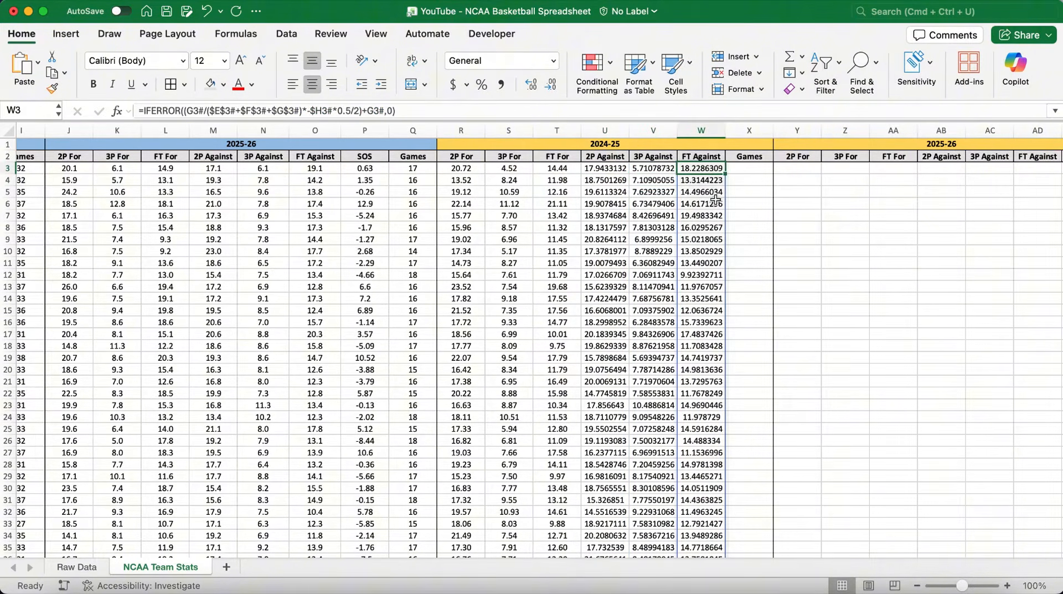
left_click(359, 111)
key("BackSpace")
key("BackSpace")
key("Return")
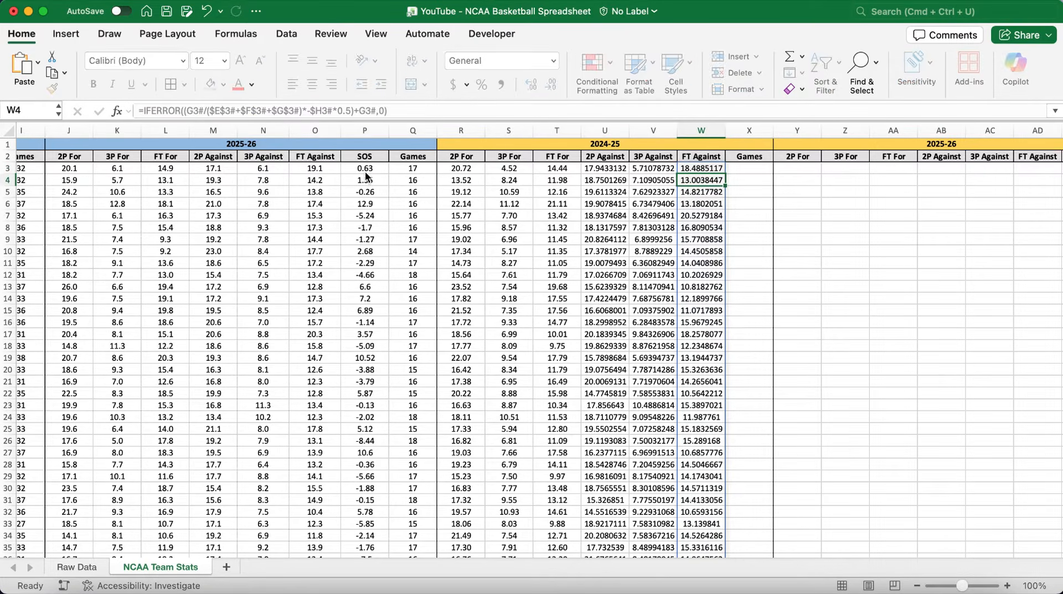
Reduce the adjusted 2024-25 2P Against, 3P Against and FT Against values in columns U to W to two decimal places
left_click_drag(598, 169, 690, 169)
key("super+shift+Down")
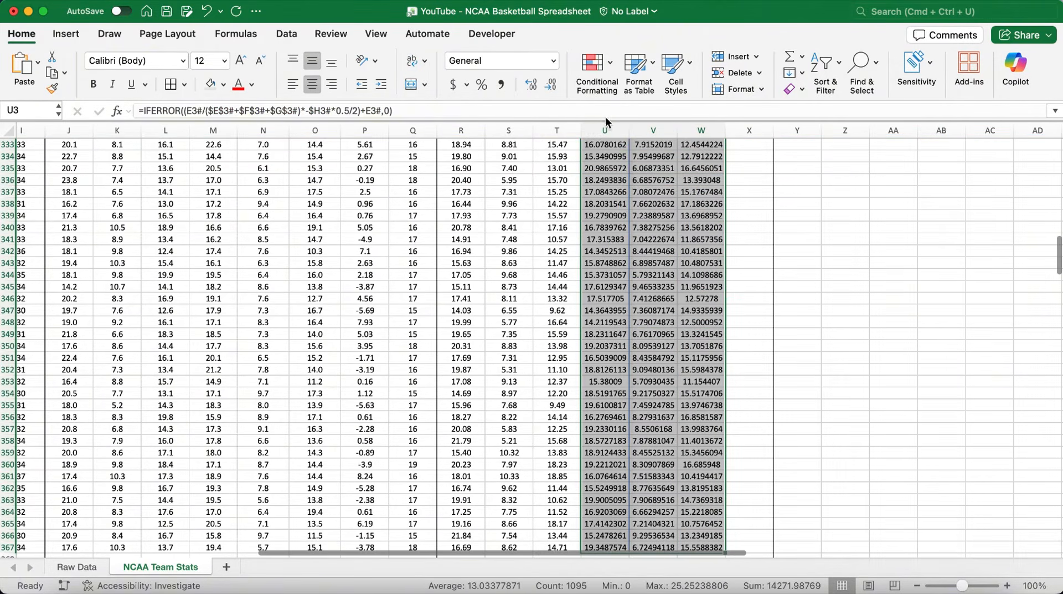
left_click(551, 84)
left_click(551, 85)
left_click(550, 84)
left_click(551, 84)
left_click(550, 85)
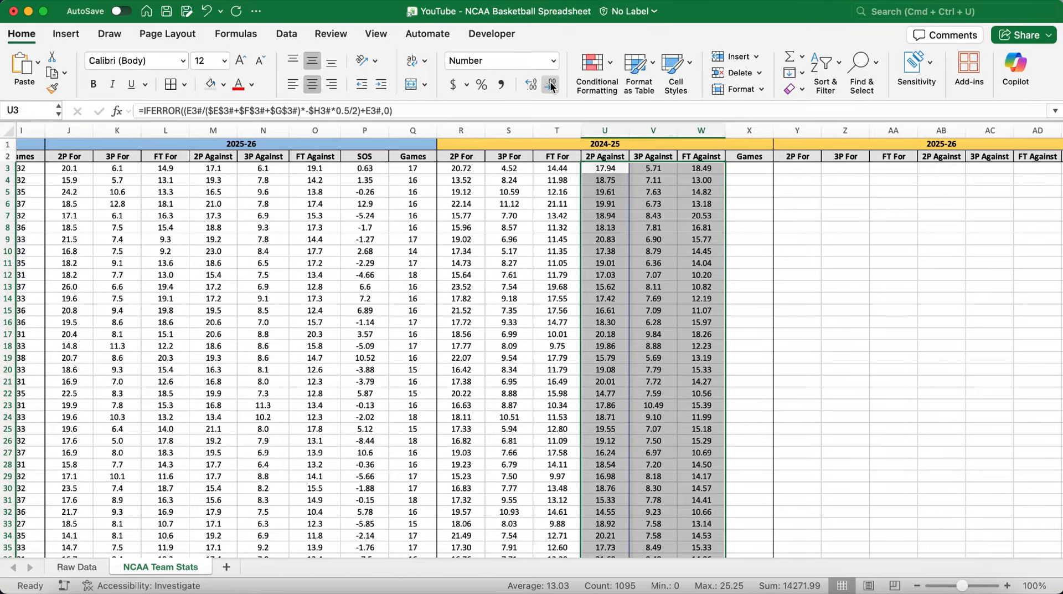
Enter =IFERROR(I3#,0) in cell X3 to fill the 2024-25 Games column
left_click(750, 168)
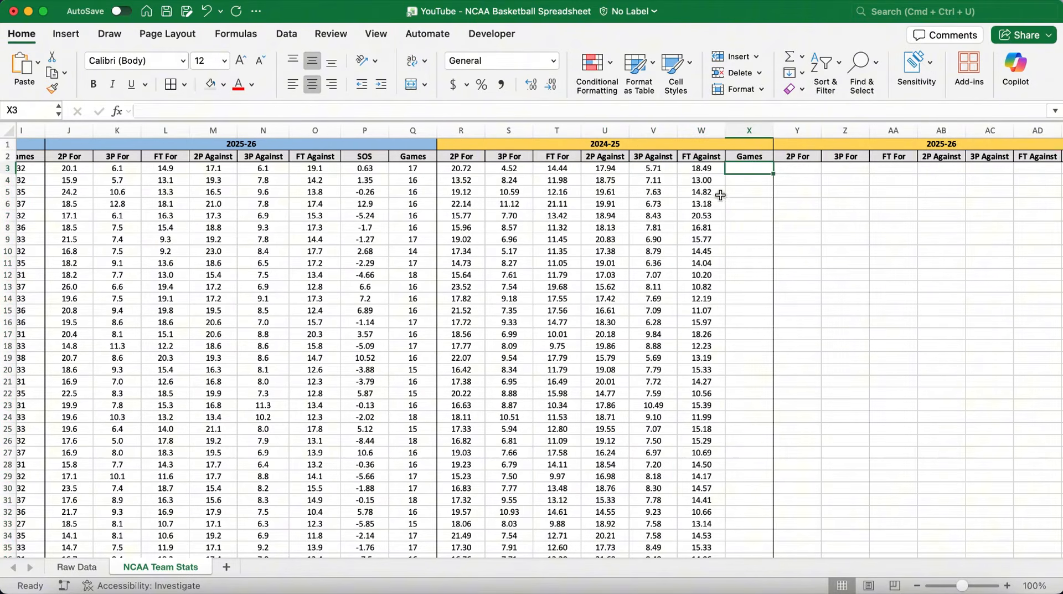
type("=IFERROR")
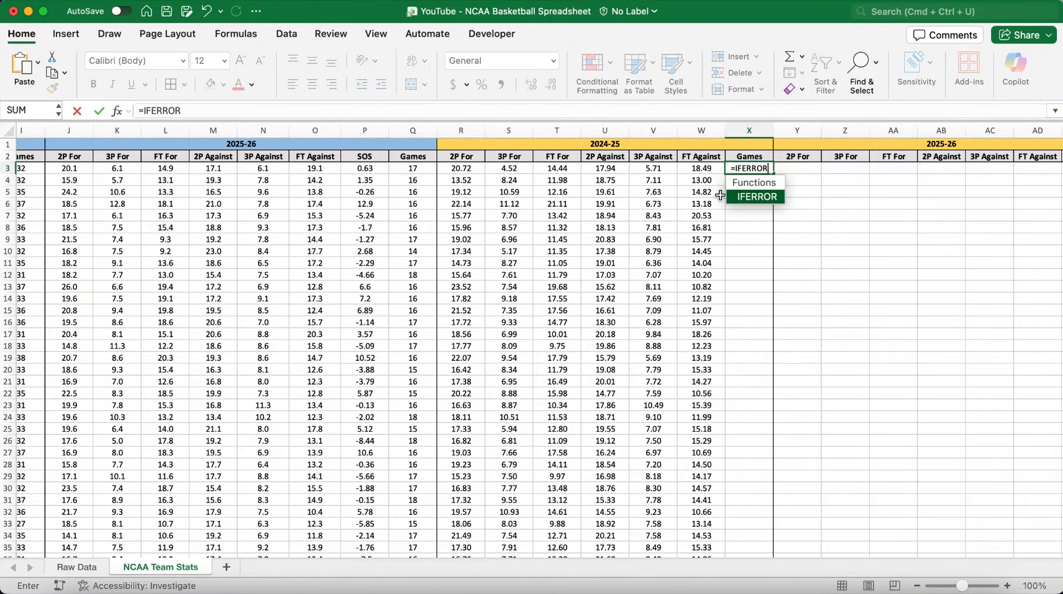
type("(I")
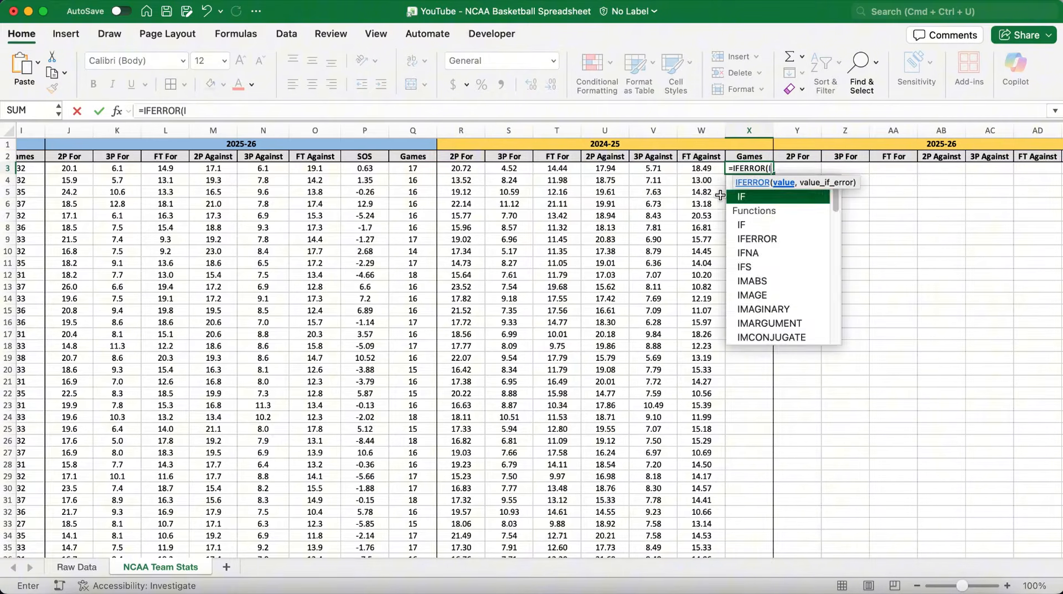
type("3#,0)")
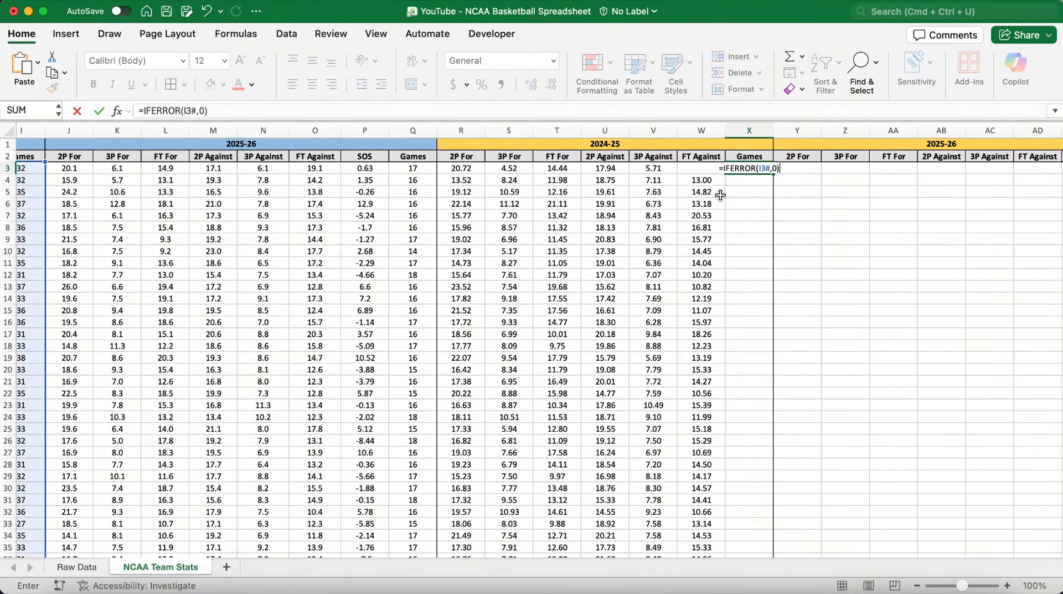
scroll(720, 195, "left", 2)
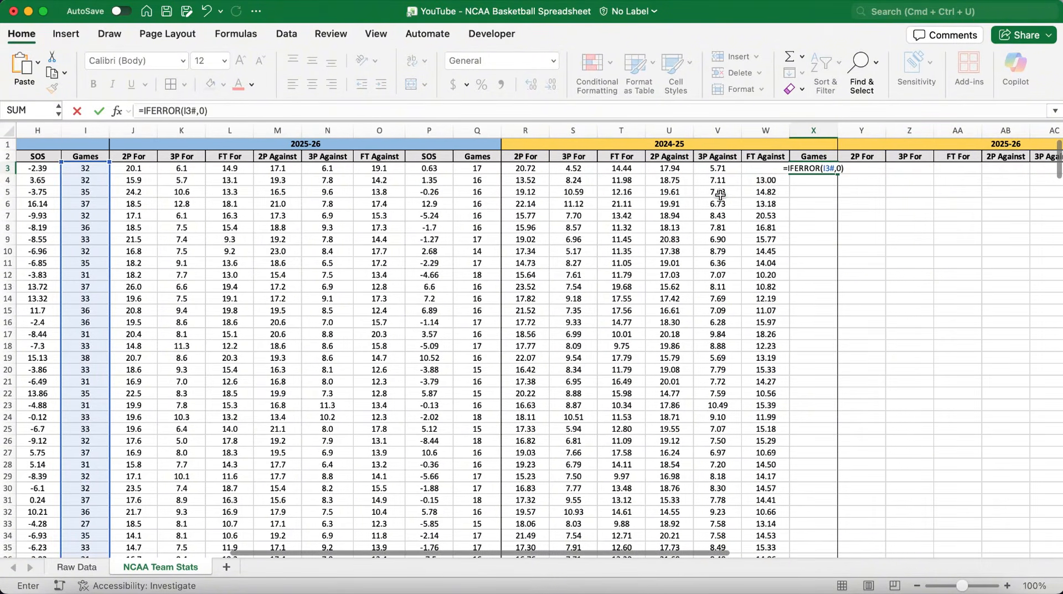
key("Return")
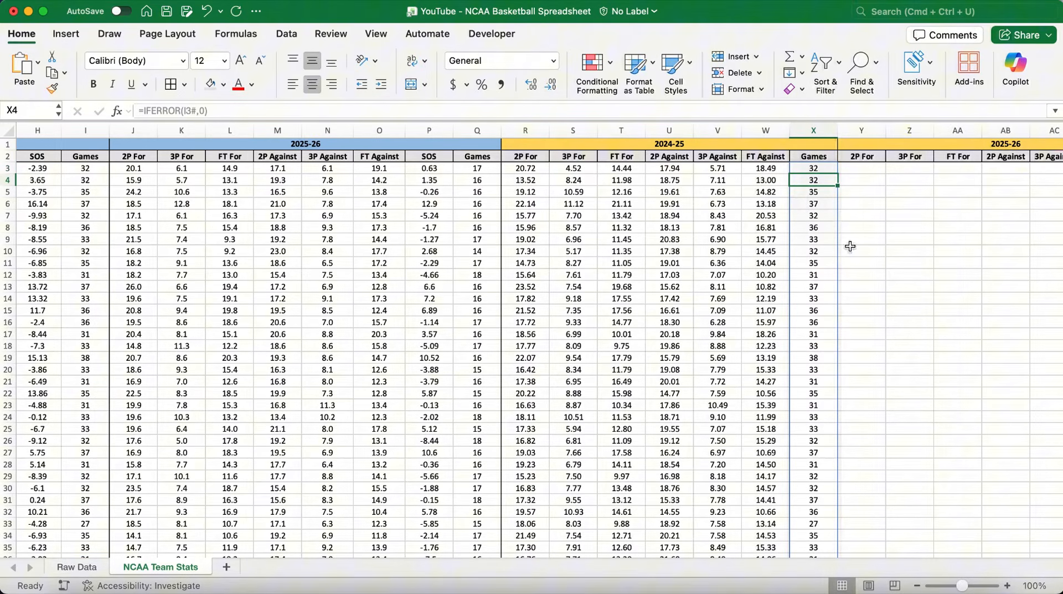
Copy the adjusted 2024-25 2P For formula from R3 into the 2025-26 2P For cell Y3
scroll(848, 247, "right", 8)
left_click(145, 168)
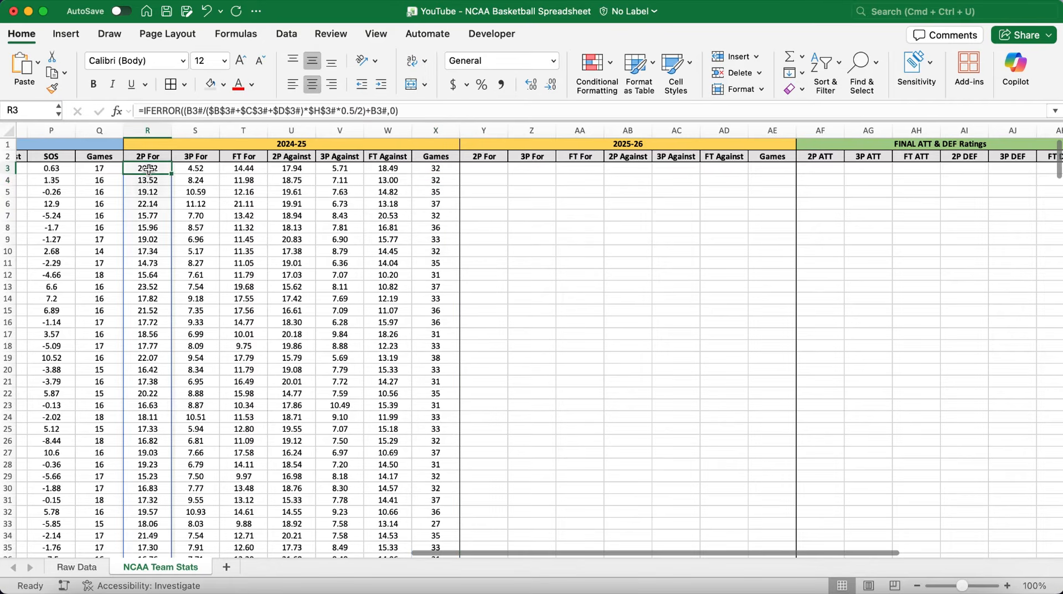
key("cmd+c")
left_click(485, 168)
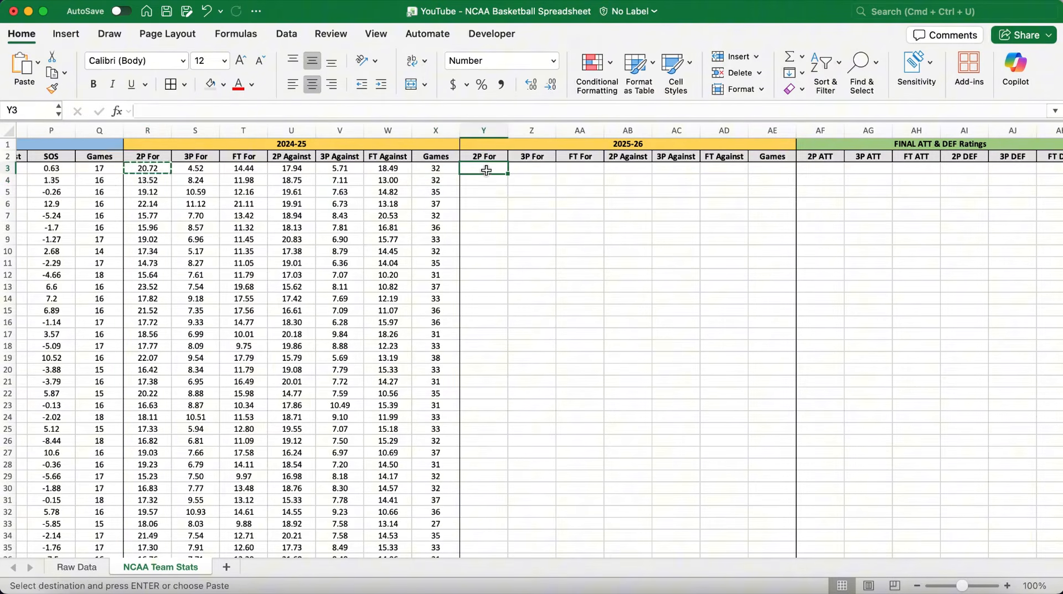
key("cmd+v")
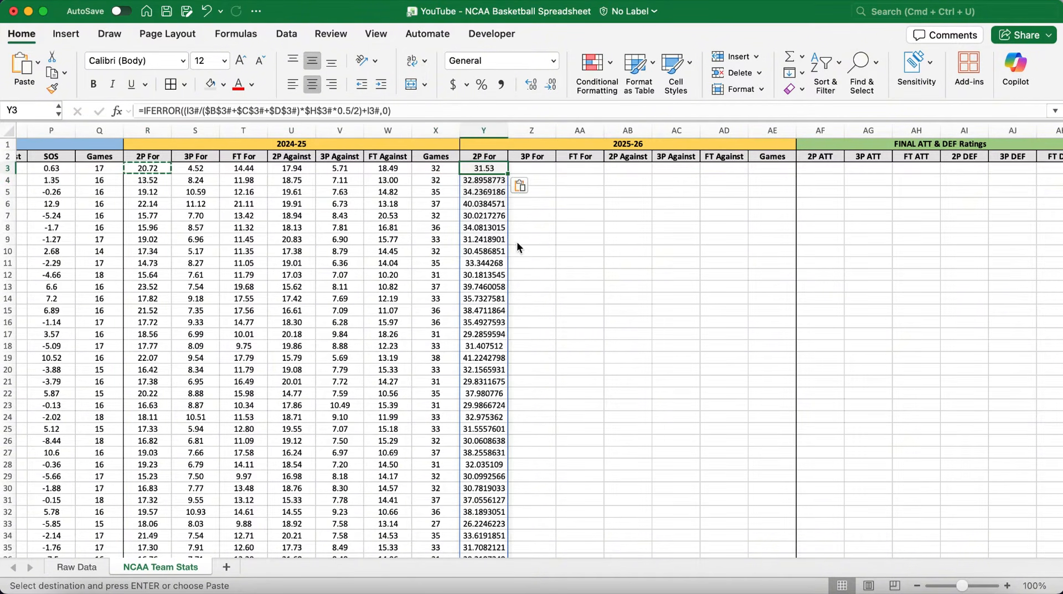
In Y3's formula, change the numerator to J3# and the denominator references to $J$3#, $K$3# and $L$3#
left_click(190, 113)
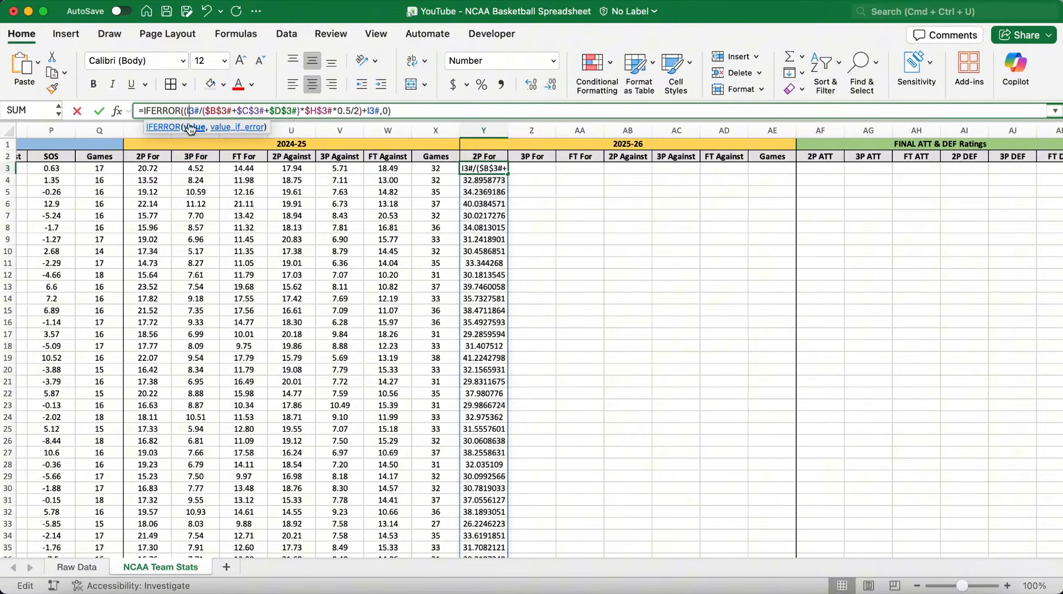
key("BackSpace")
type("J")
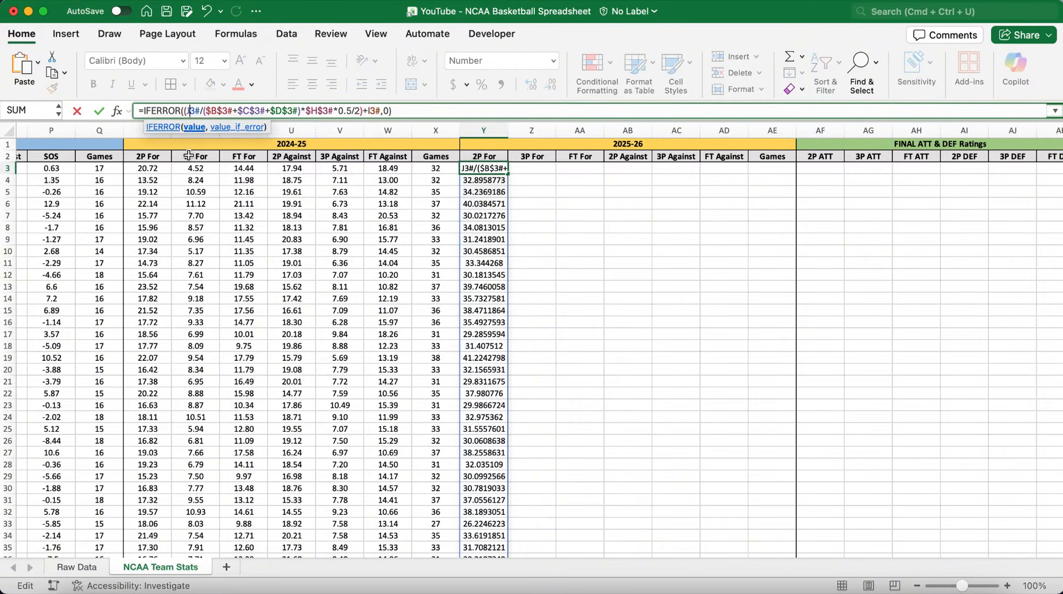
left_click(214, 111)
key("BackSpace")
type("J")
left_click(247, 111)
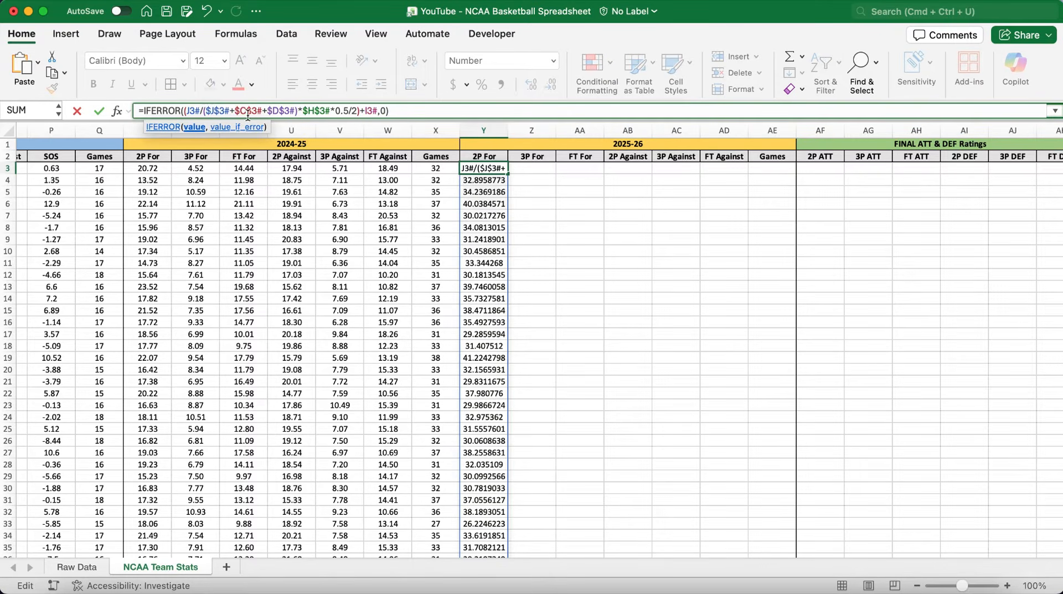
key("BackSpace")
type("K")
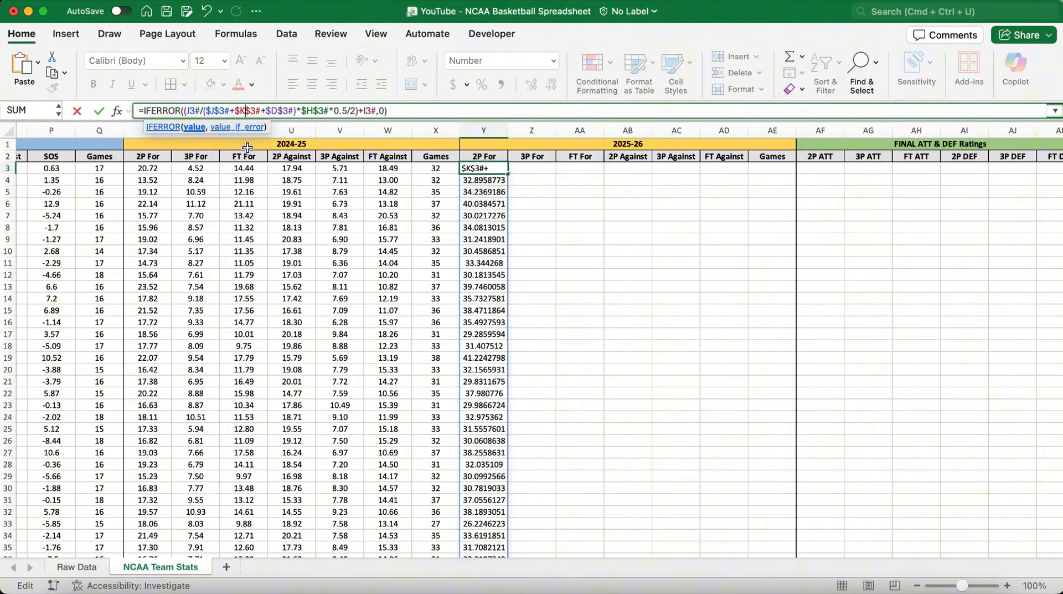
left_click(277, 111)
key("BackSpace")
type("L")
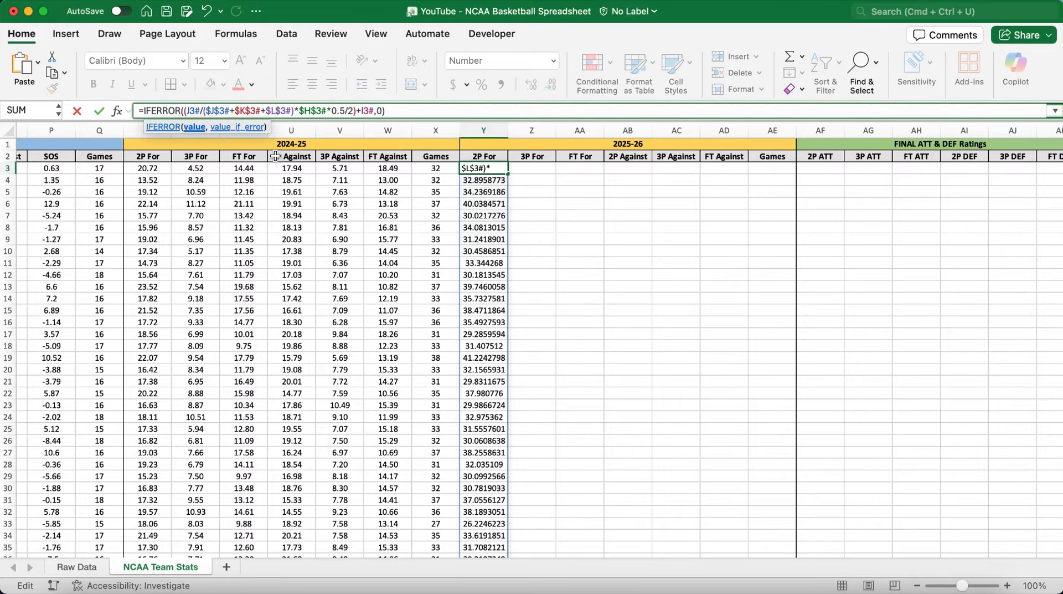
Change the SOS reference in Y3's formula to $P$3# and the final added term to J3#
left_click(311, 111)
key("BackSpace")
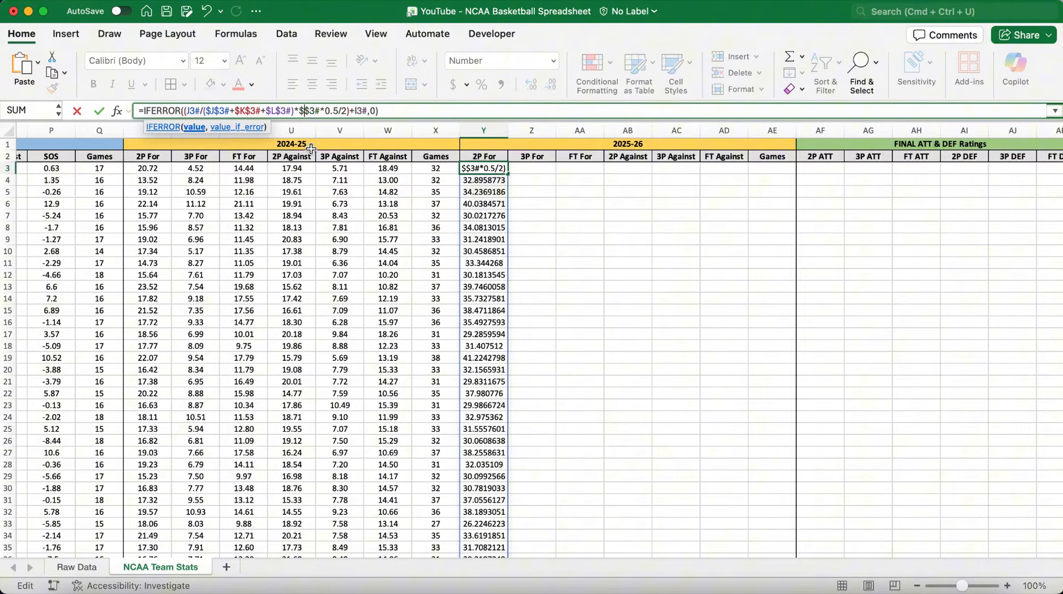
type("P")
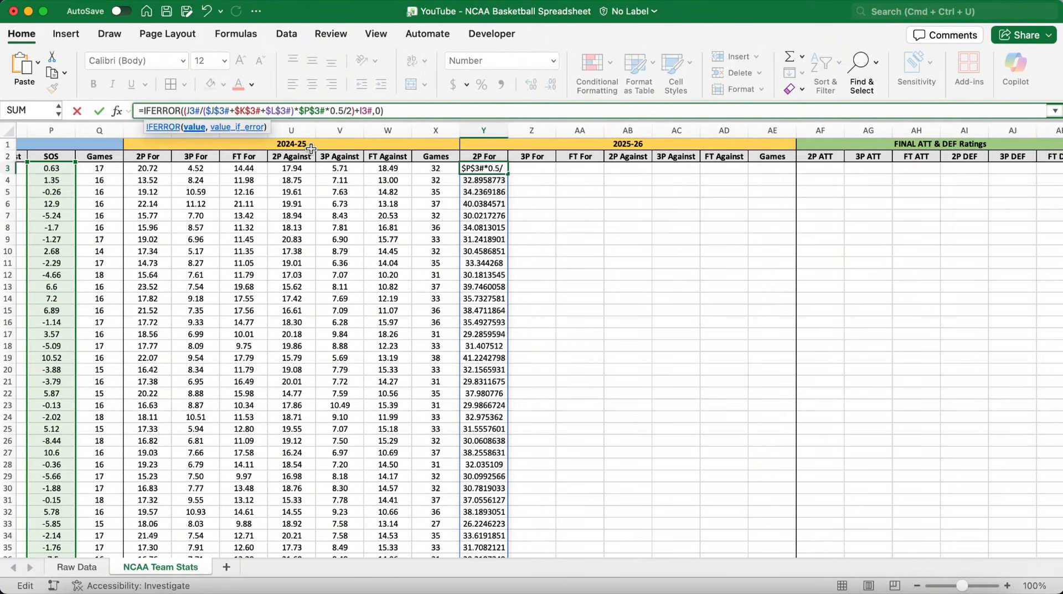
left_click(363, 111)
key("BackSpace")
type("J")
key("Return")
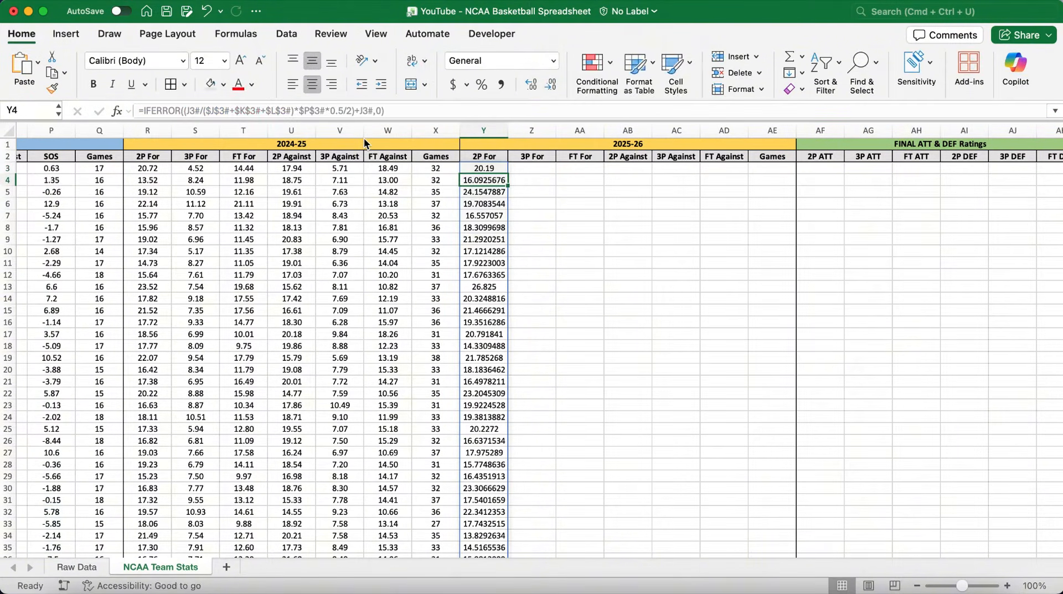
Fill the Y3 formula across to the 2025-26 3P For and FT For cells, and set the divisor in Z3 to 3
left_click(487, 167)
left_click_drag(507, 173, 584, 174)
left_click(529, 169)
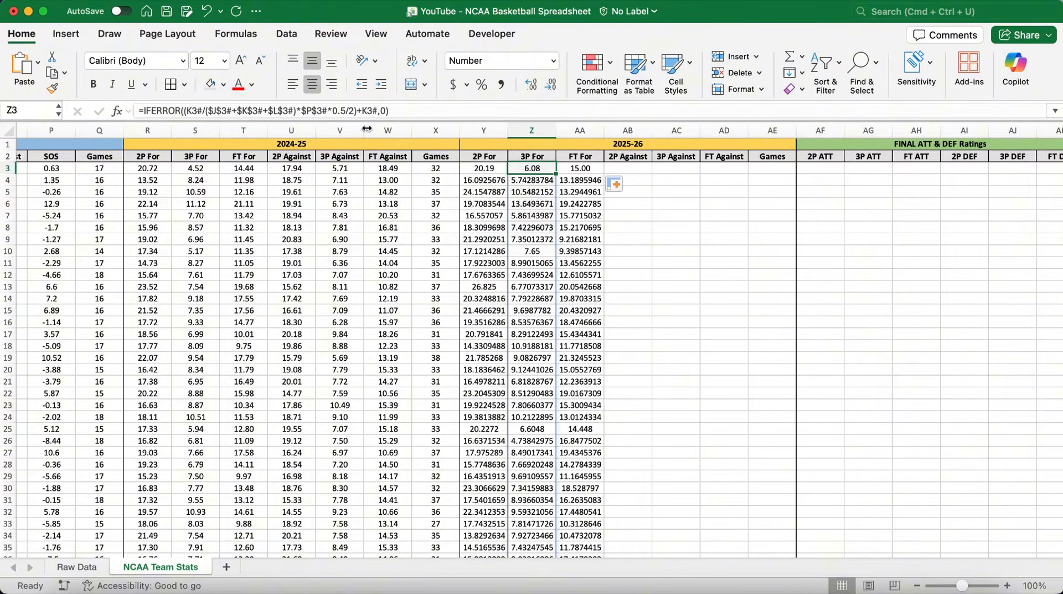
left_click(355, 112)
key("BackSpace")
type("3")
key("Tab")
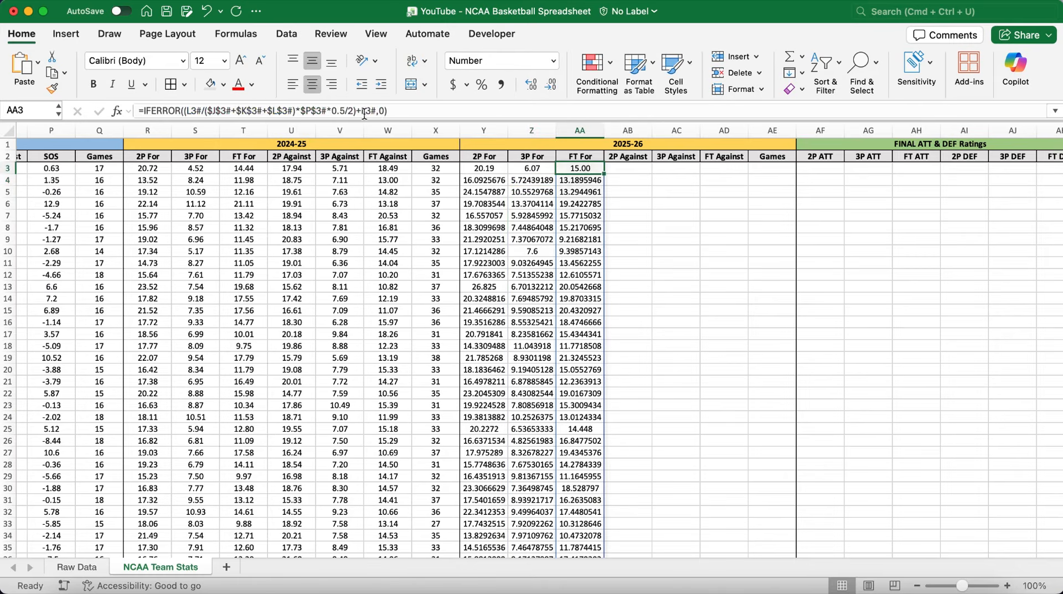
Remove the /2 divisor from the 2025-26 FT For formula in AA3
left_click(355, 111)
key("BackSpace")
key("BackSpace")
key("Return")
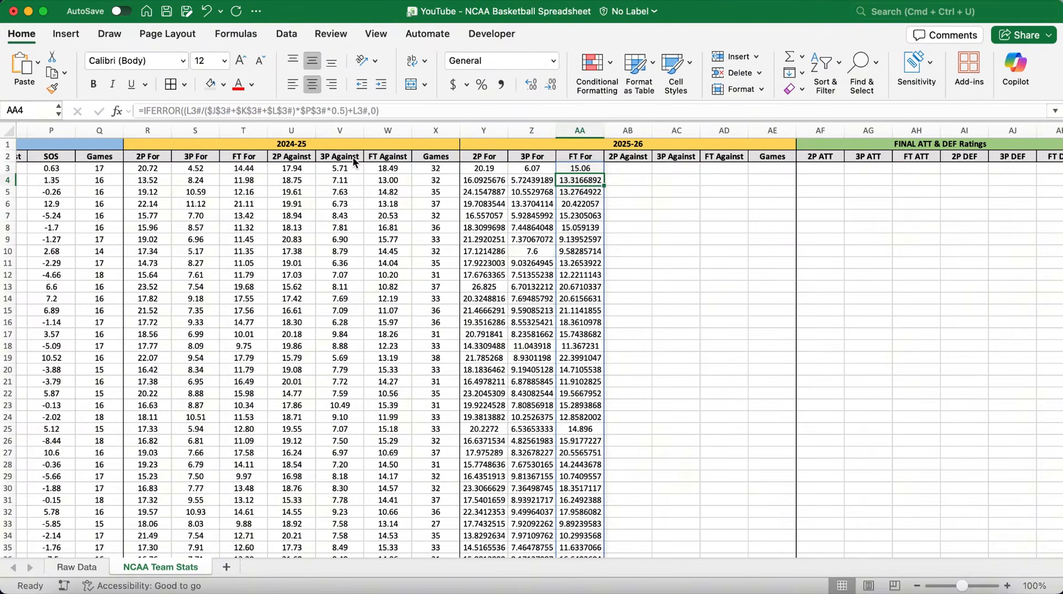
Format the 2025-26 2P For, 3P For and FT For columns to two decimal places
left_click_drag(494, 168, 584, 169)
key("shift+super+Down")
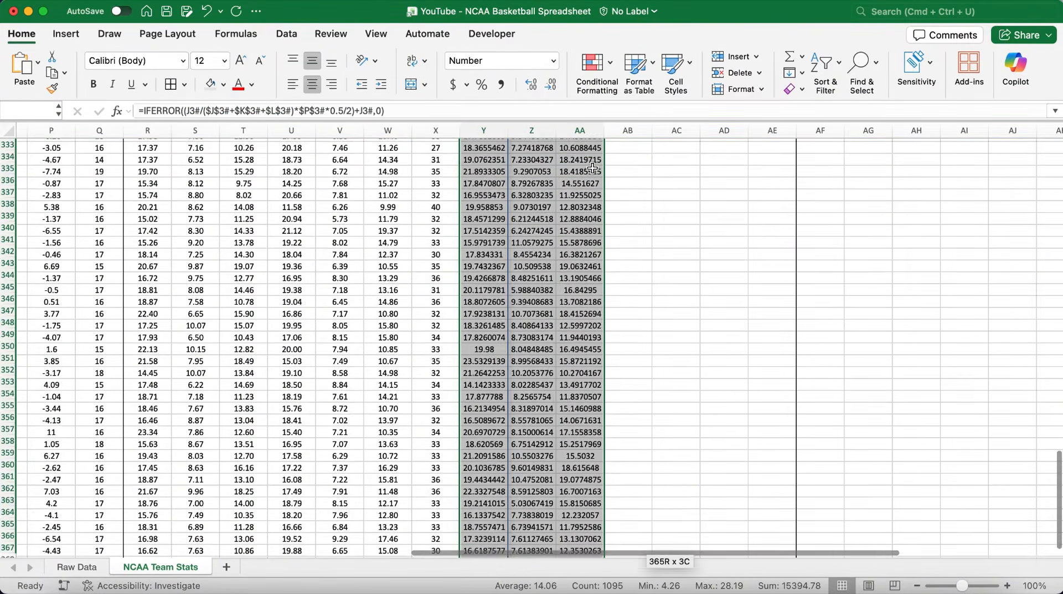
left_click(554, 86)
Copy the adjusted 2024-25 2P Against formula from U3 into the 2025-26 2P Against cell AB3
left_click(625, 167)
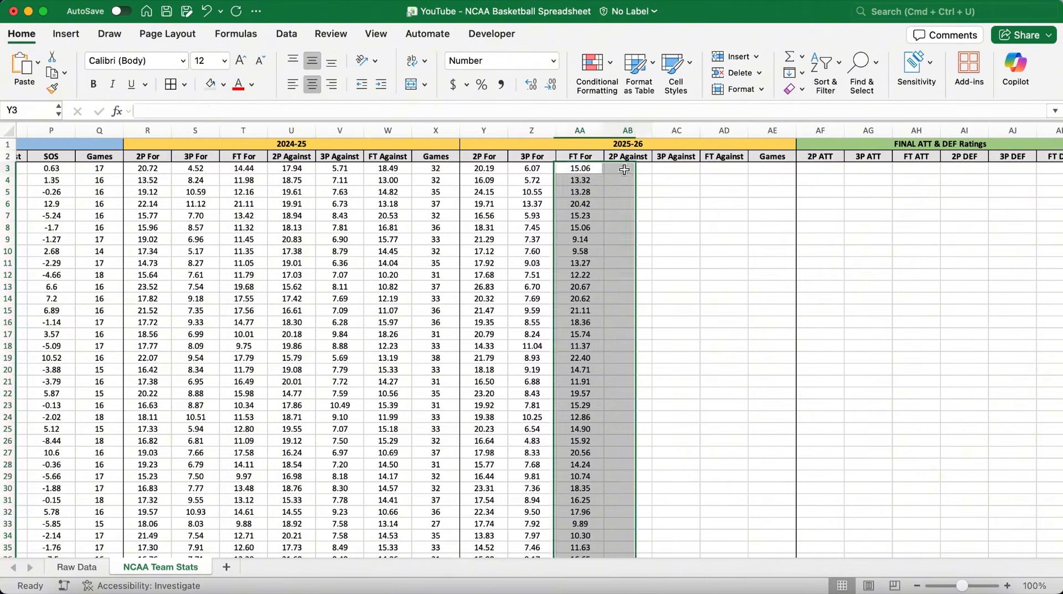
left_click(314, 168)
key("super+c")
left_click(628, 169)
key("super+v")
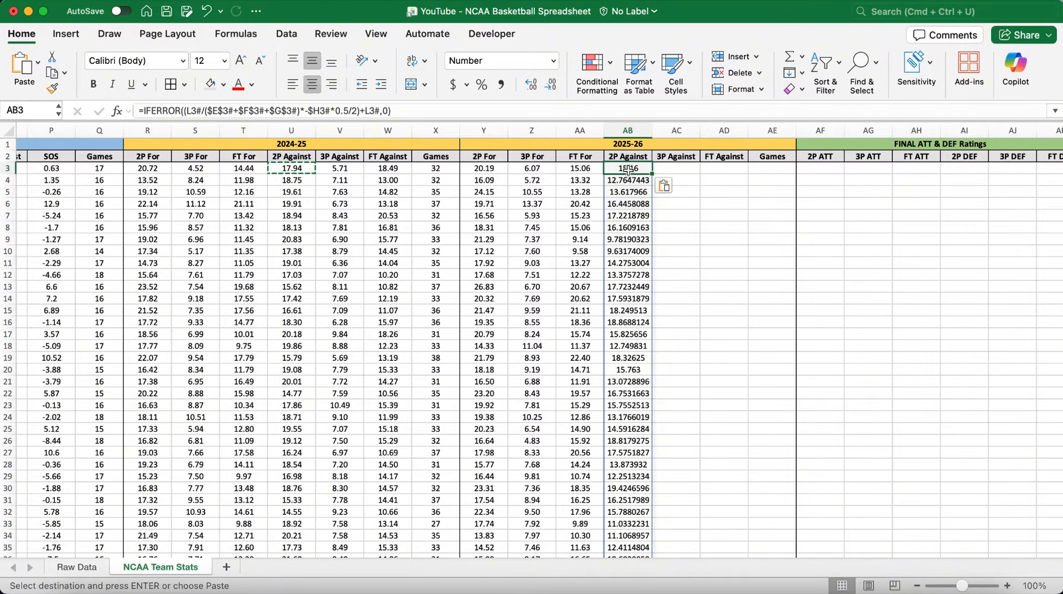
In AB3's formula, change the numerator to M3# and the denominator references to $M$3#, $N$3# and $O$3#
left_click(191, 112)
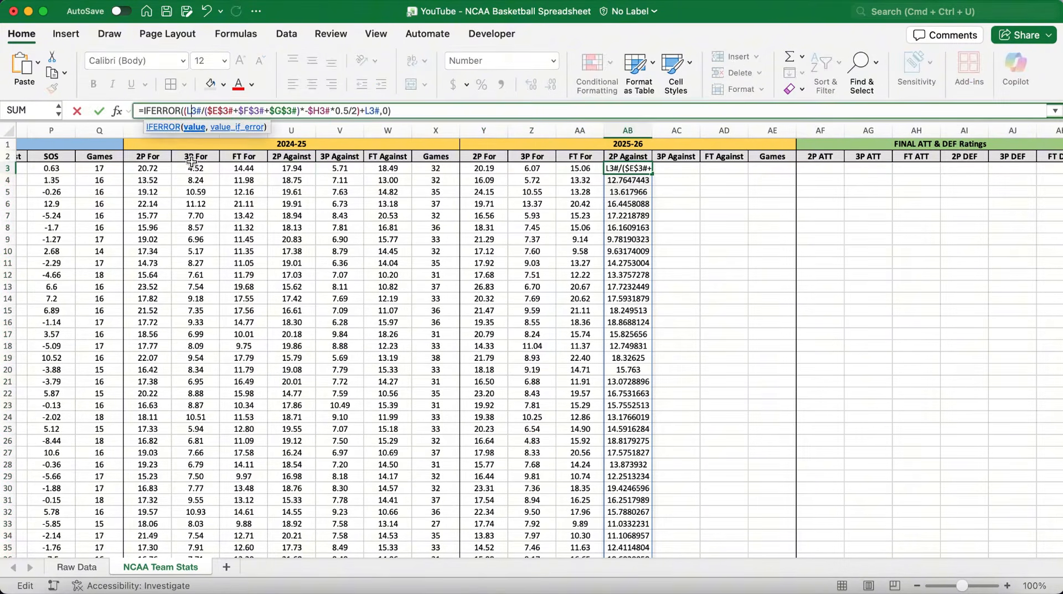
key("BackSpace")
type("M")
left_click(222, 111)
key("BackSpace")
type("M")
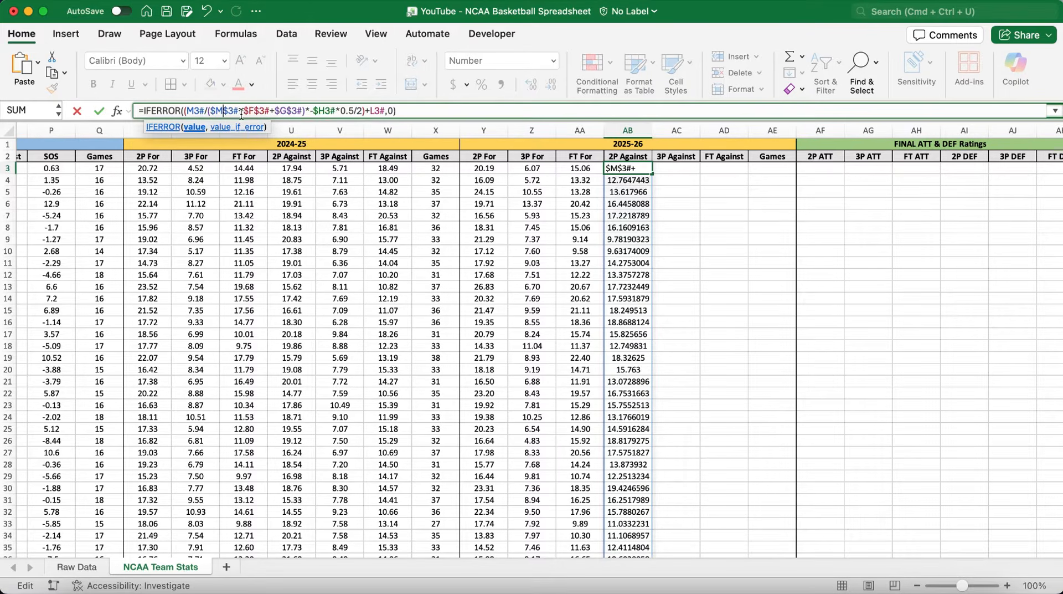
left_click(255, 115)
key("BackSpace")
type("N")
left_click(282, 114)
key("BackSpace")
type("O")
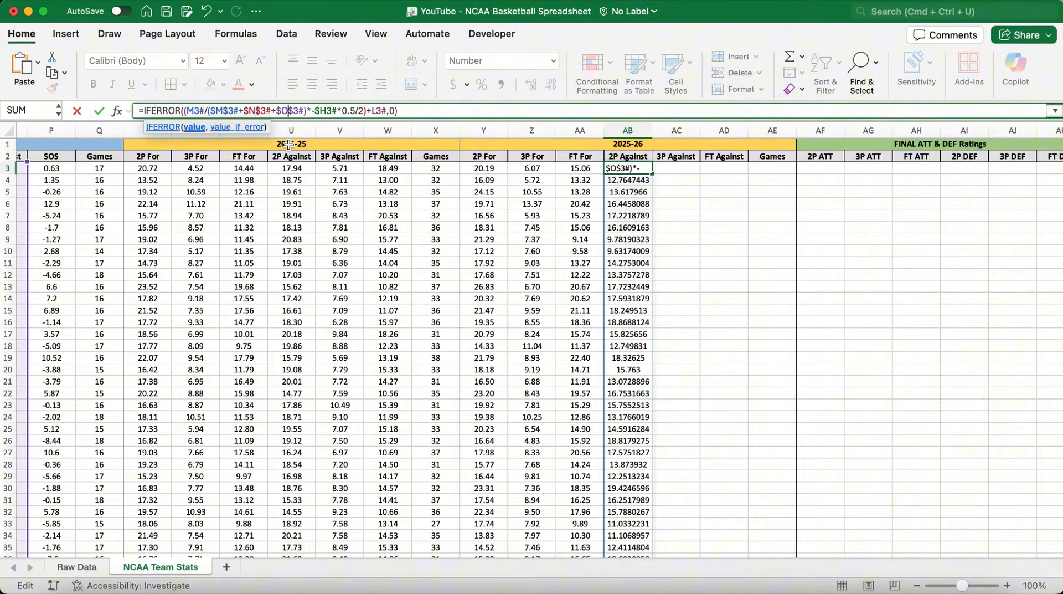
Change the SOS reference in AB3's formula to $P3# and the final added term to M3#
left_click(327, 111)
key("BackSpace")
type("P")
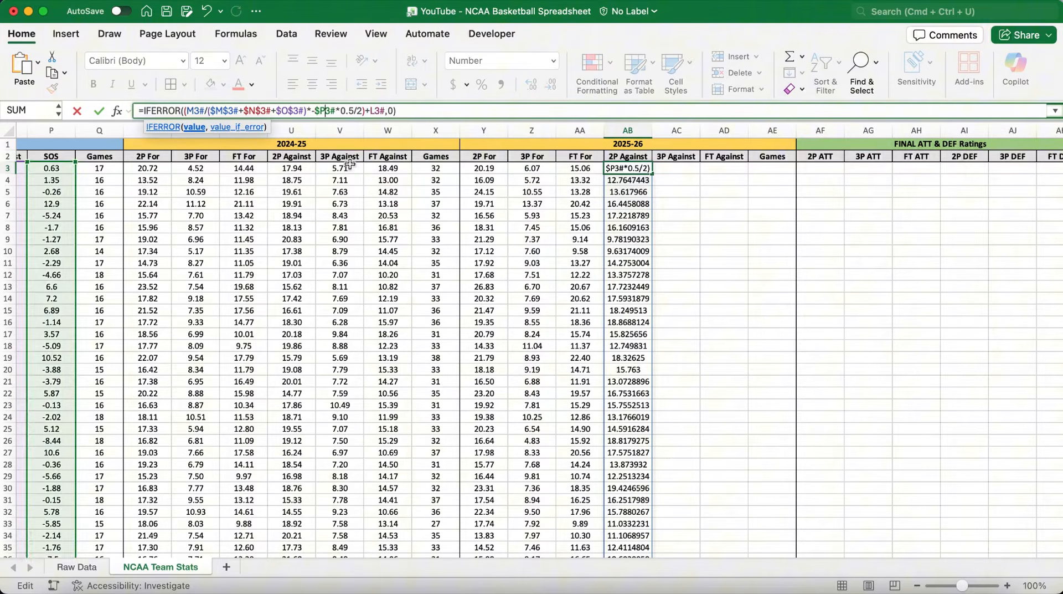
left_click(377, 112)
key("BackSpace")
type("M")
key("Return")
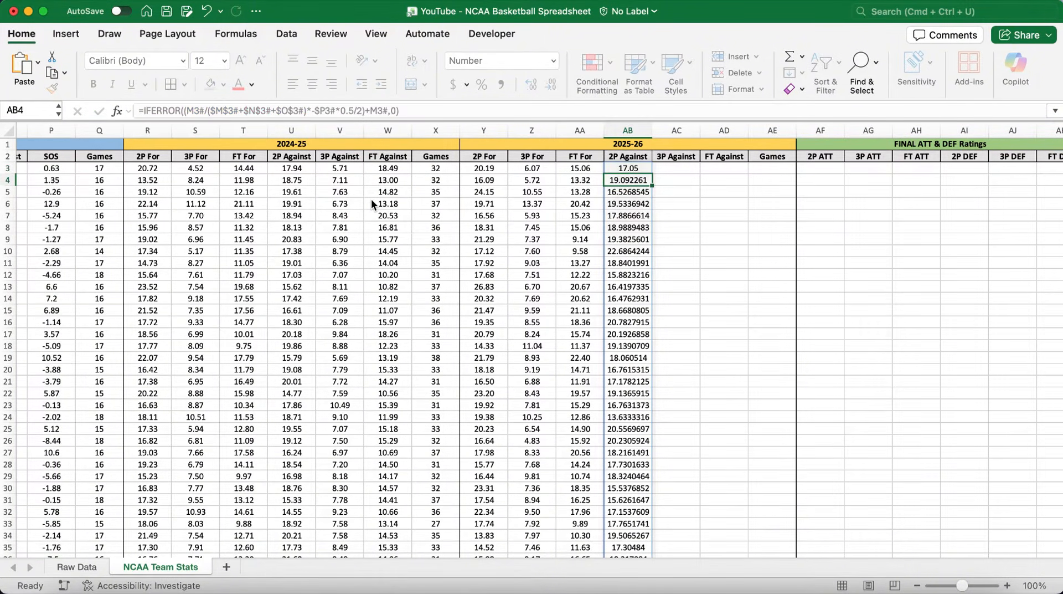
Fill the AB3 formula across to 3P Against and FT Against, and set the divisor in AC3 to 3
left_click(645, 171)
left_click_drag(651, 173, 720, 173)
left_click(676, 168)
left_click(361, 110)
key("BackSpace")
type("3")
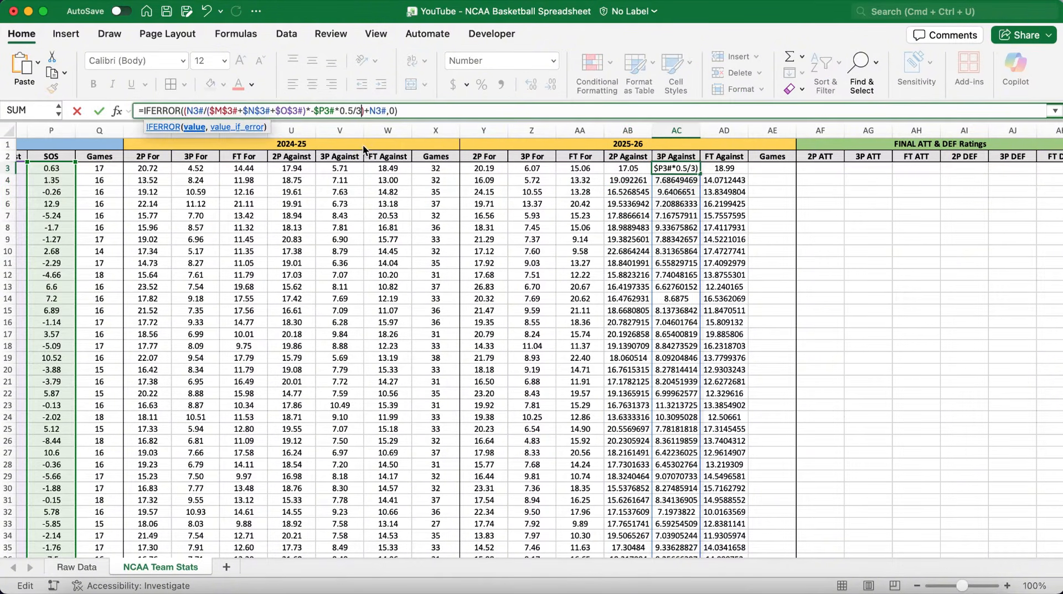
key("Return")
Remove the /2 divisor from the 2025-26 FT Against formula in AD3
left_click(720, 168)
left_click(362, 111)
key("BackSpace")
type("1")
key("Return")
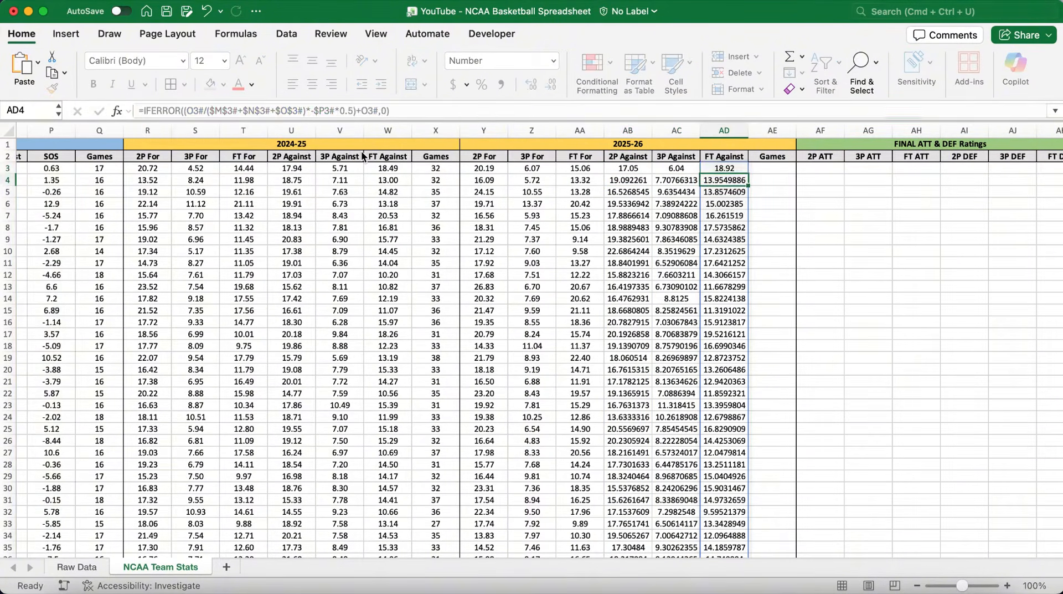
Format the 2025-26 2P Against, 3P Against and FT Against columns to two decimal places
left_click_drag(623, 171, 716, 170)
key("super+shift+Down")
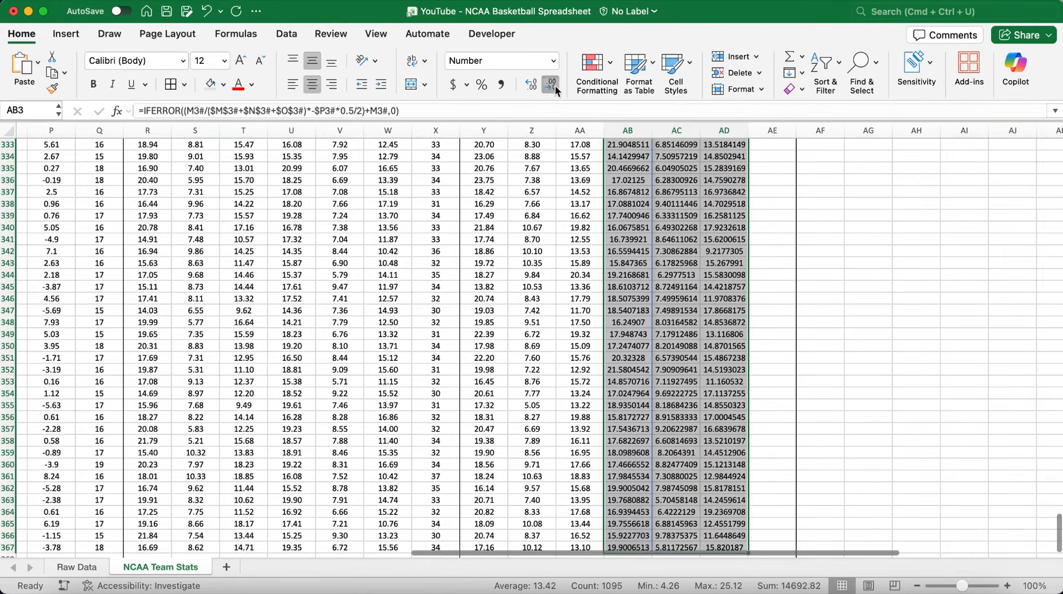
left_click(532, 85)
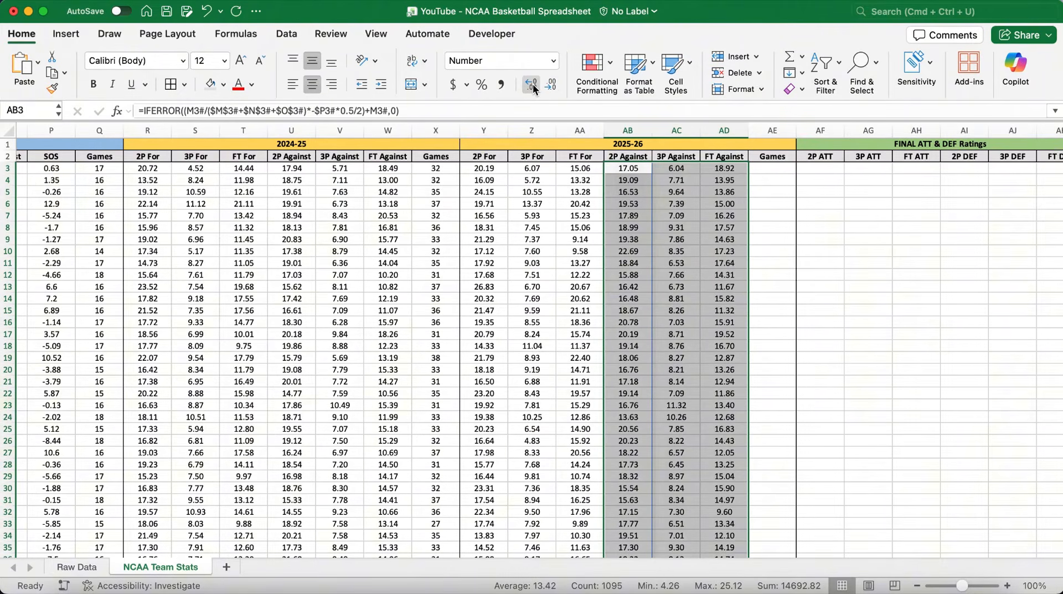
Enter =Q3# in cell AE3 to fill the 2025-26 Games column
double_click(767, 169)
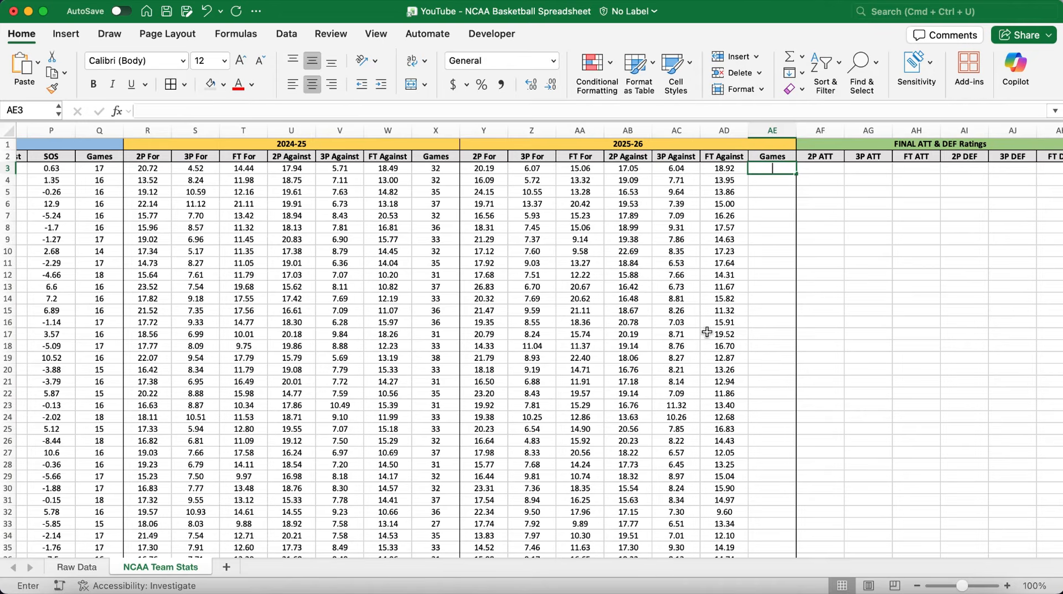
type("=")
left_click(109, 168)
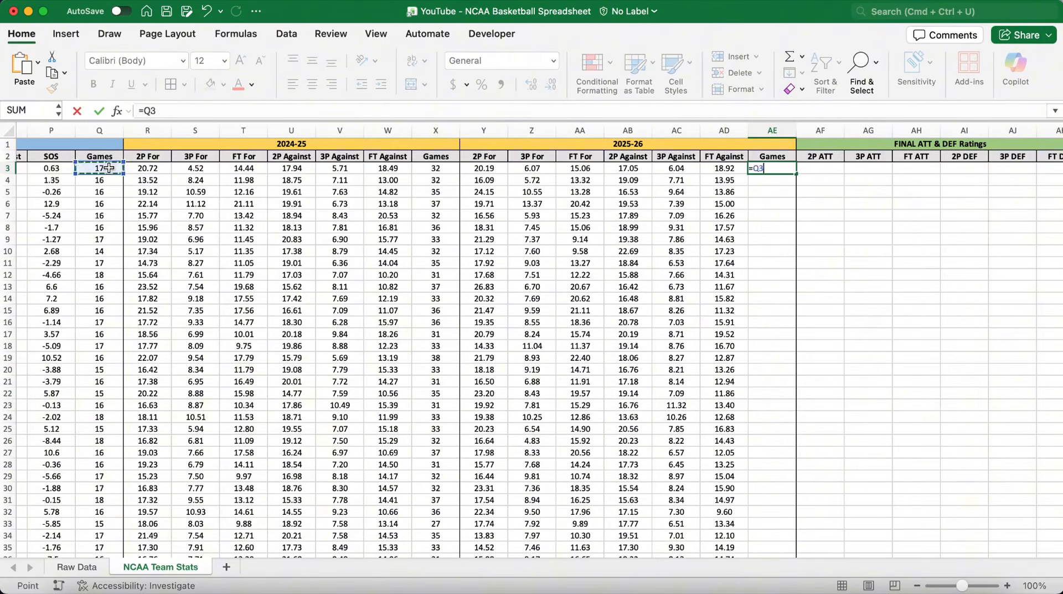
type("#")
key("Return")
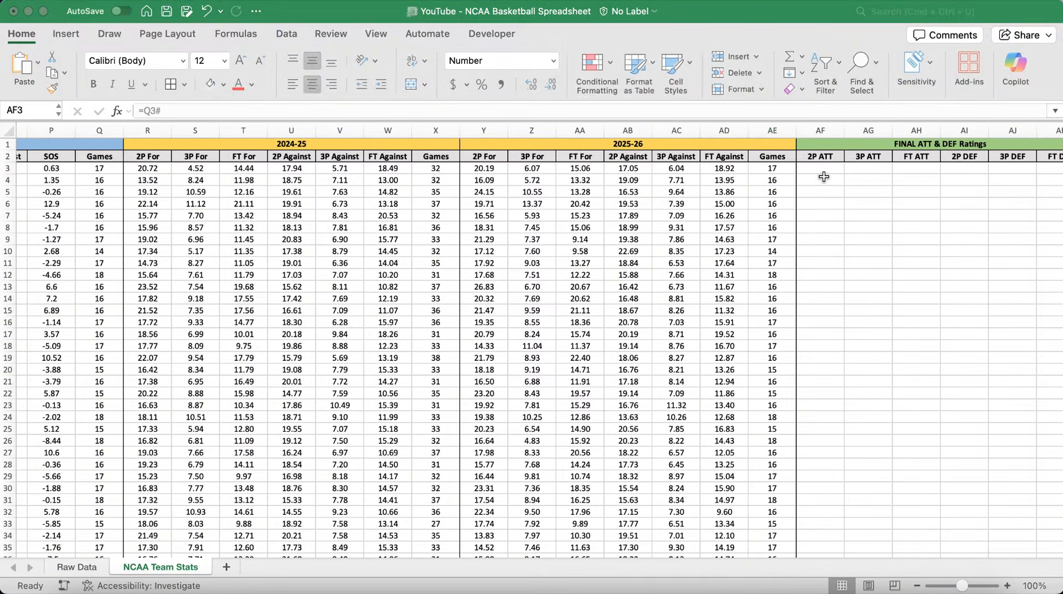
Begin an IF formula in the 2P ATT cell AF3, enlarging the formula area, with the test $AE3#>=$AO$3
scroll(854, 189, "right", 8)
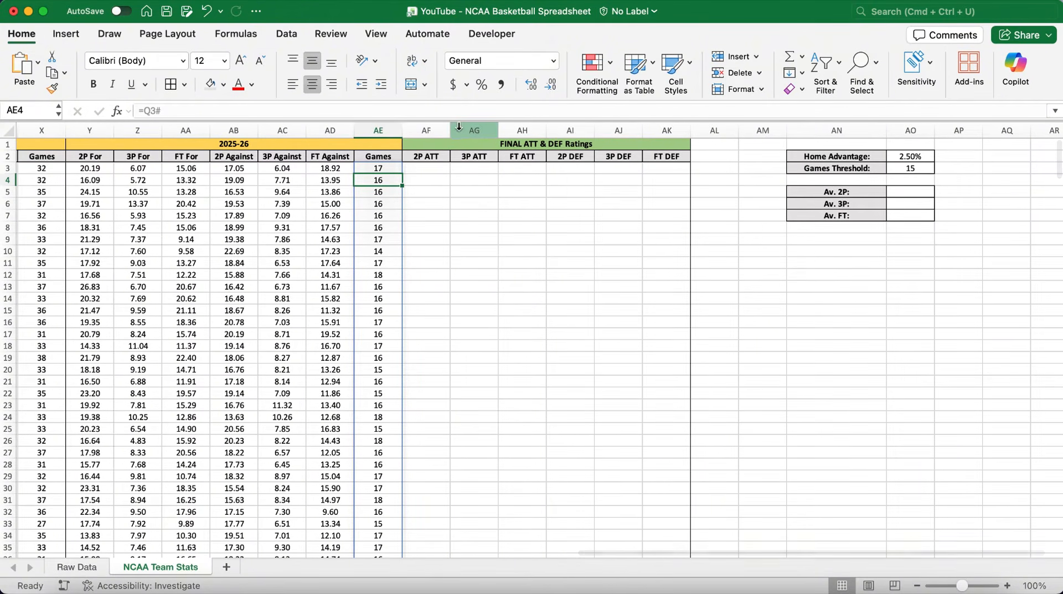
left_click_drag(459, 122, 459, 136)
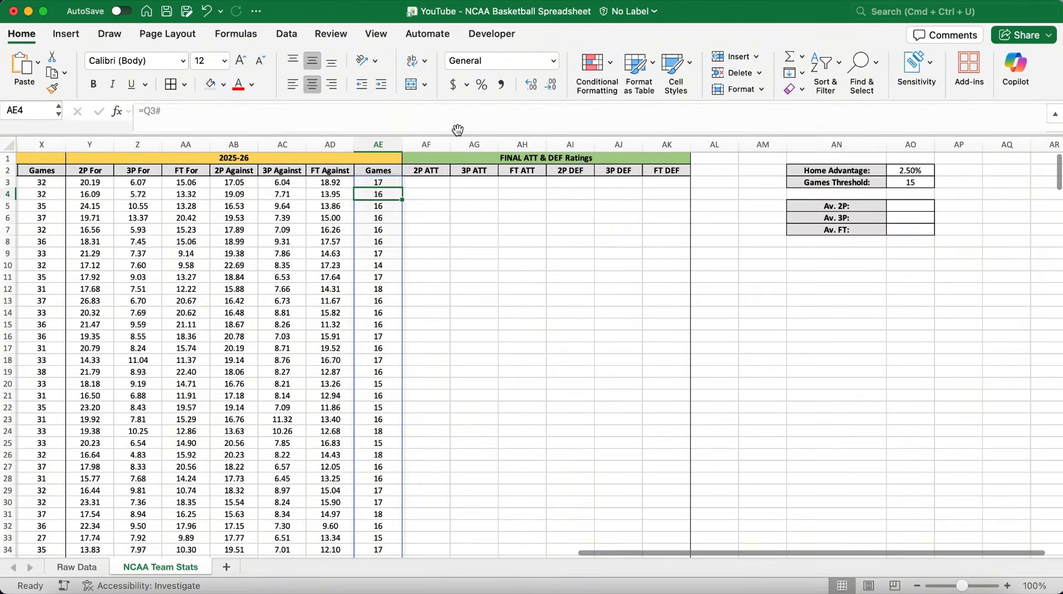
left_click(416, 175)
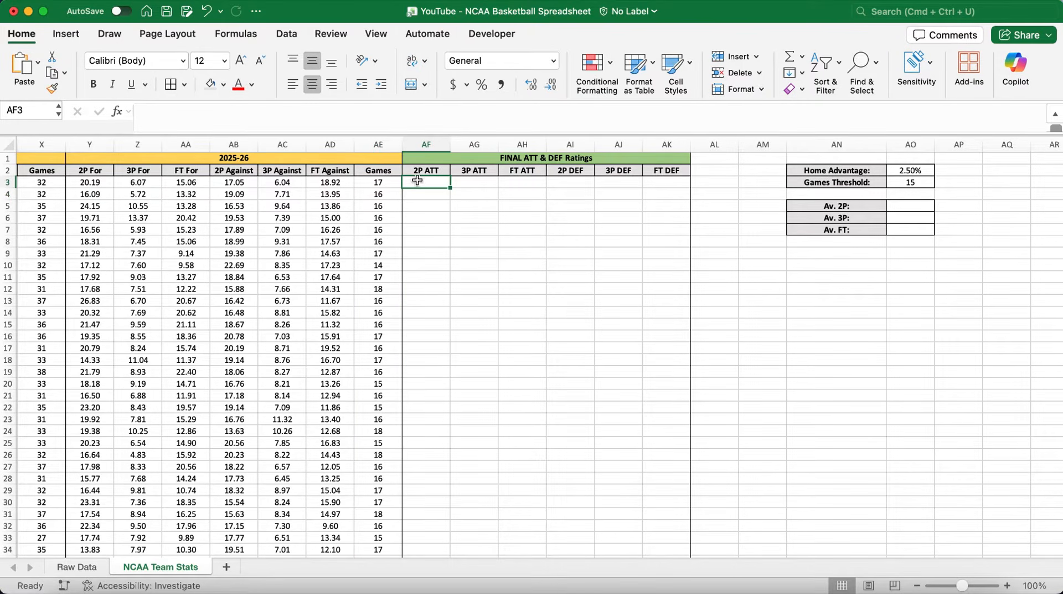
left_click(363, 120)
type("=")
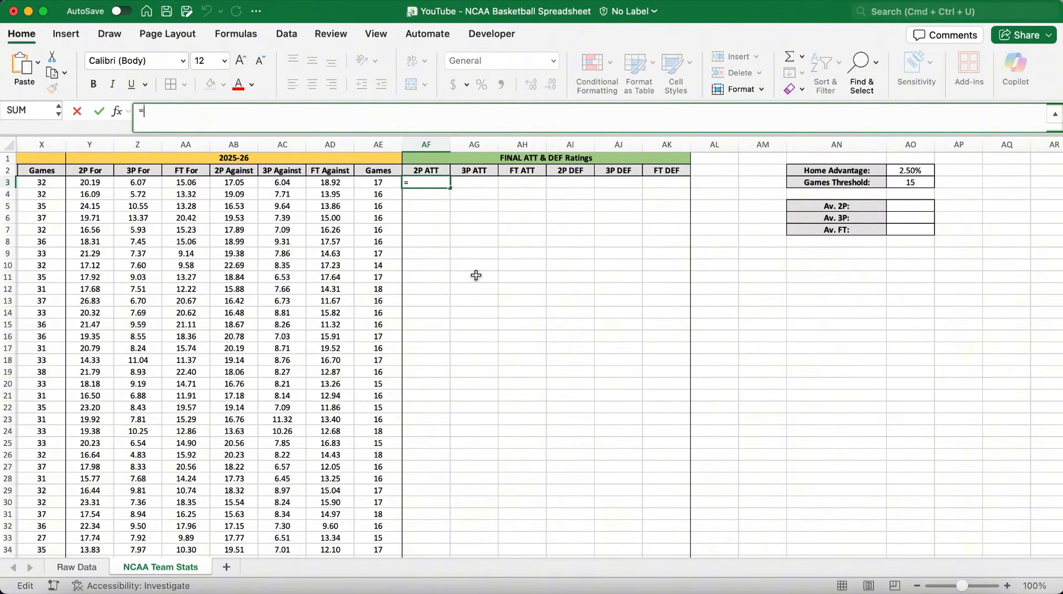
type("IF($AE")
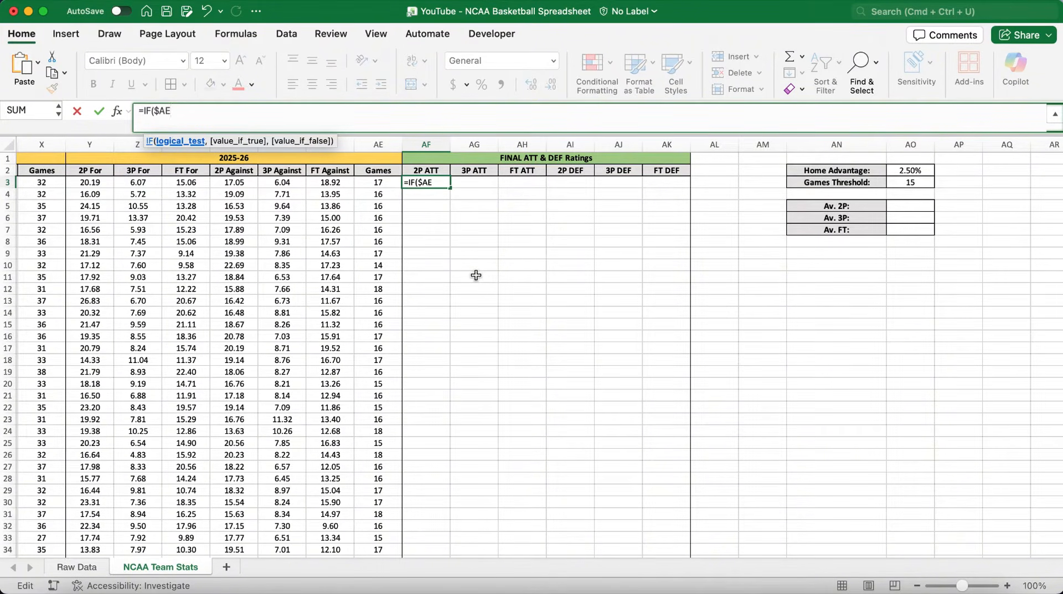
type("3#")
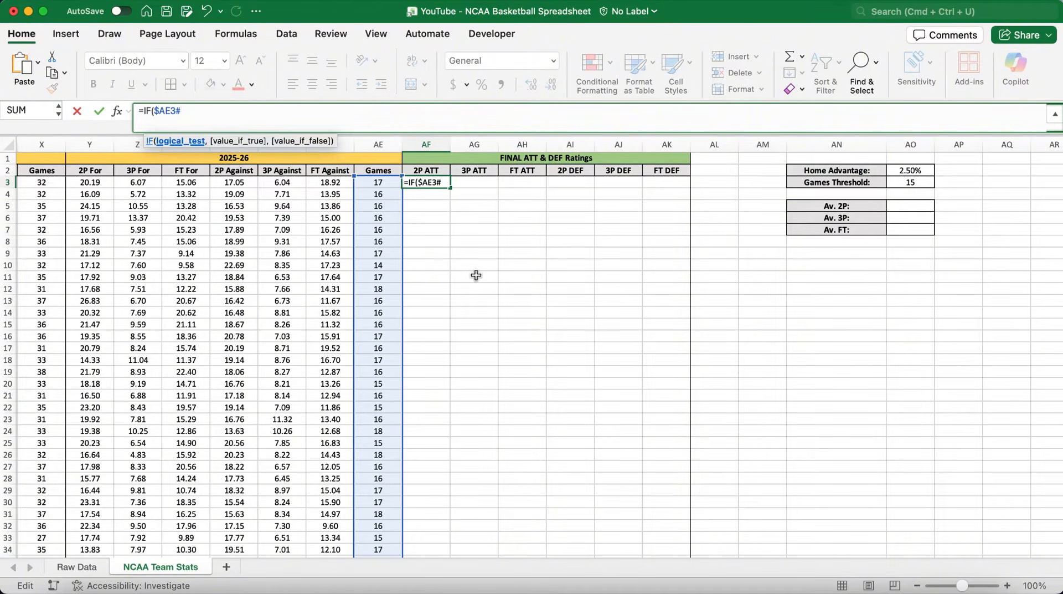
type(">=$AO$3")
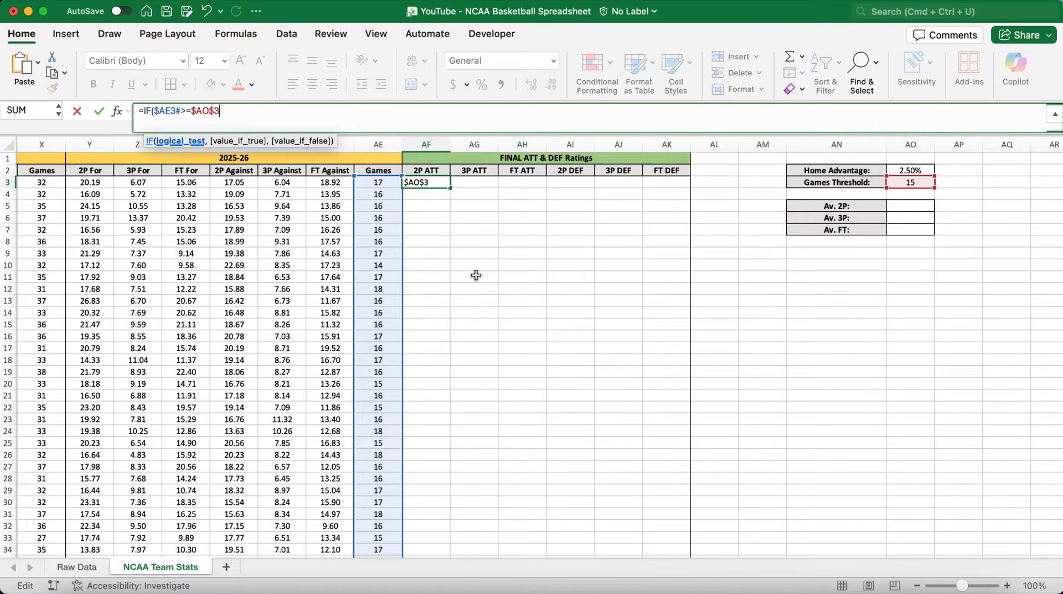
Add Y3#/AVERAGE(Y3#) as the value-if-true argument of the AF3 formula
type(",Y")
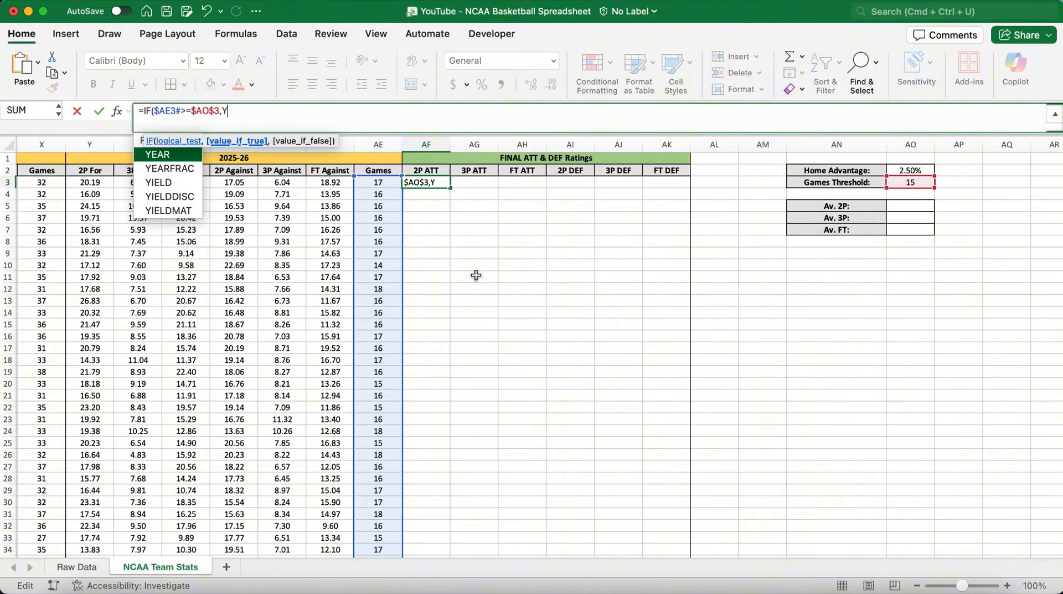
type("3")
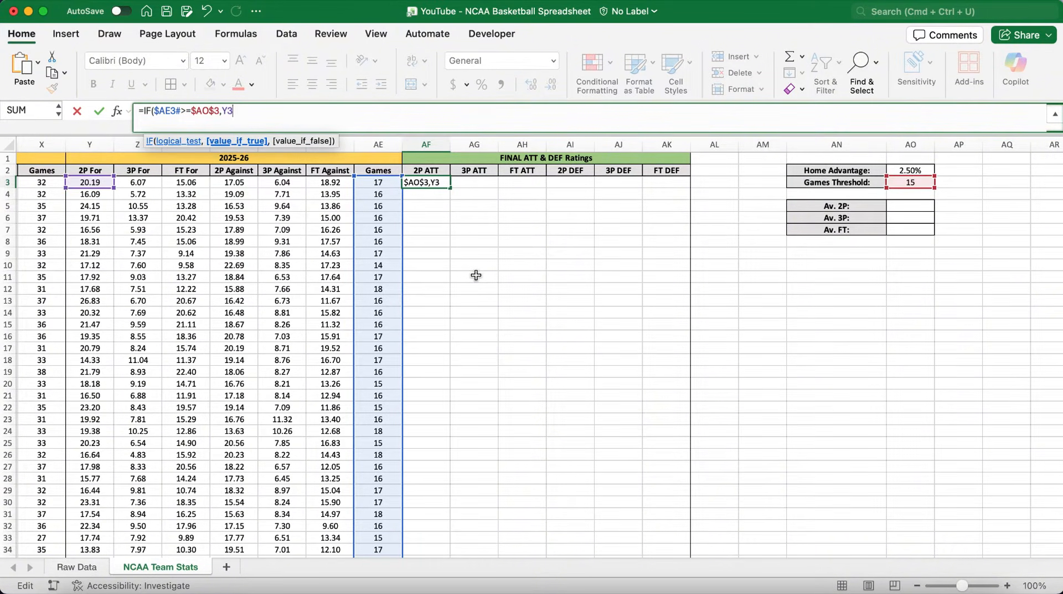
type("#")
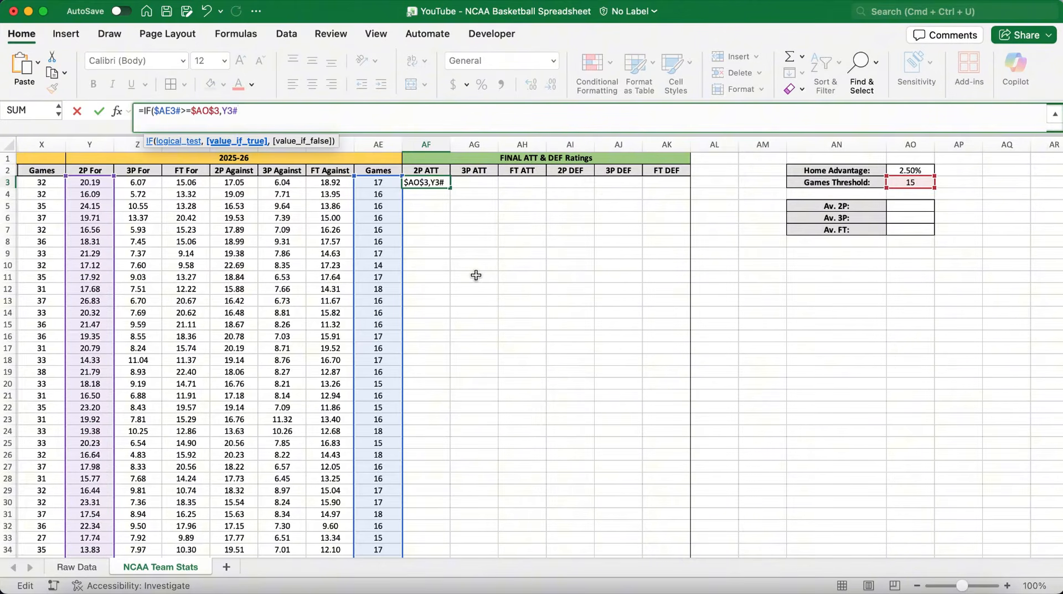
type("/A")
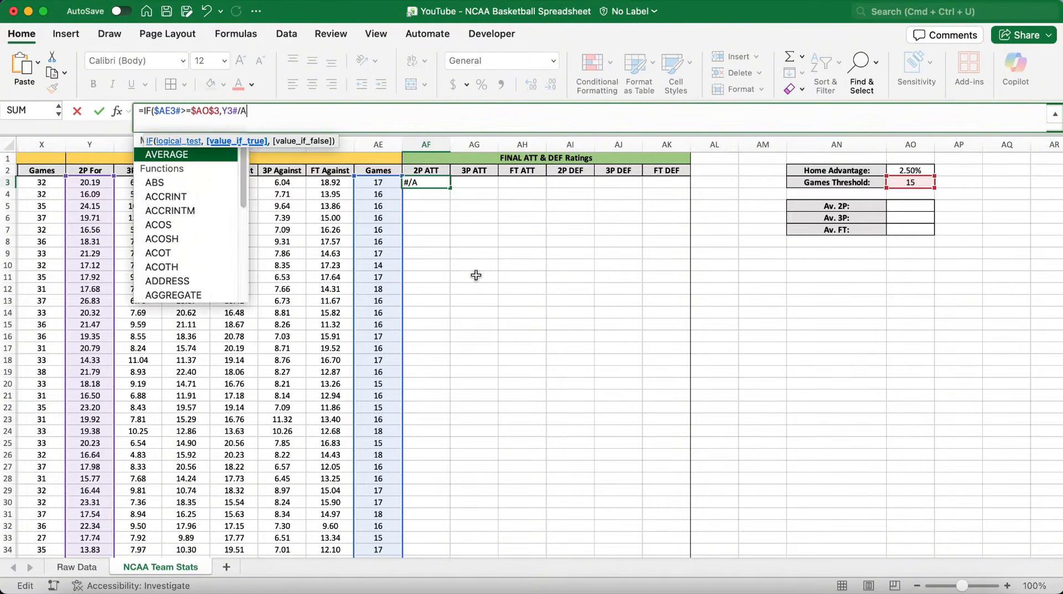
type("VERAGE(Y")
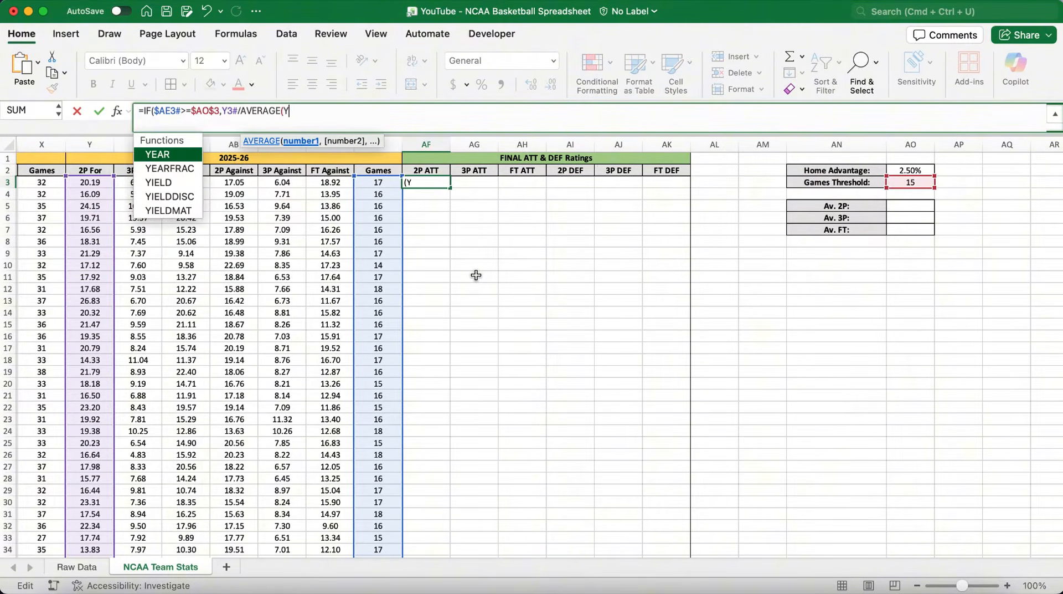
type("3#")
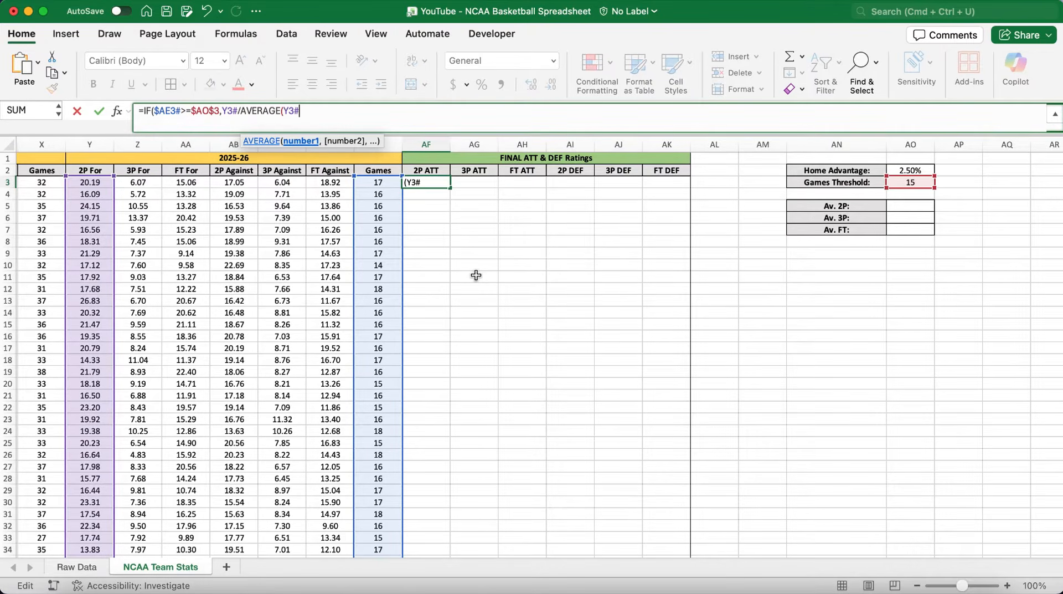
type(")")
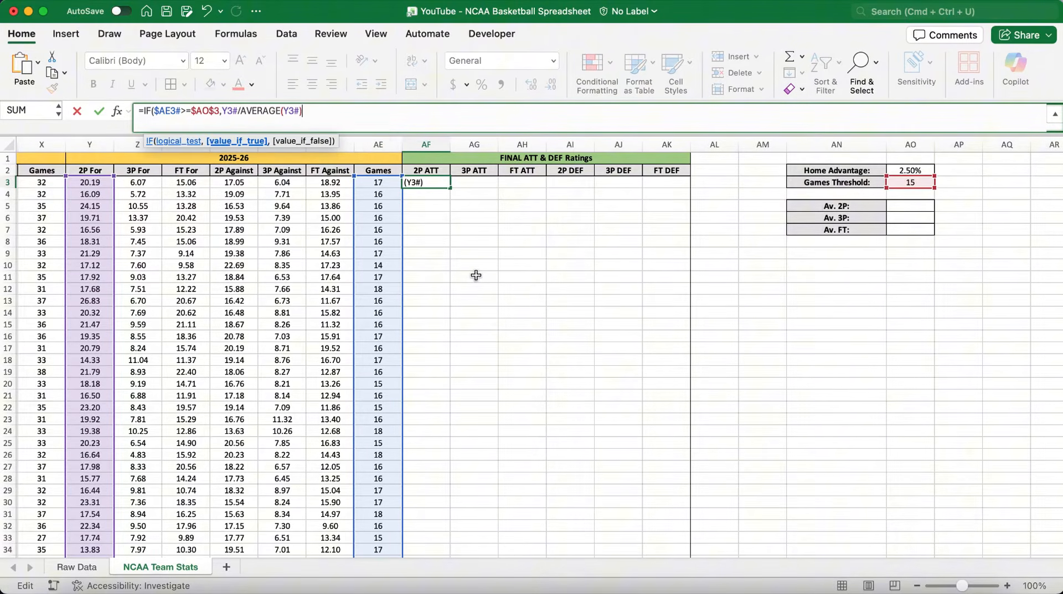
type(",")
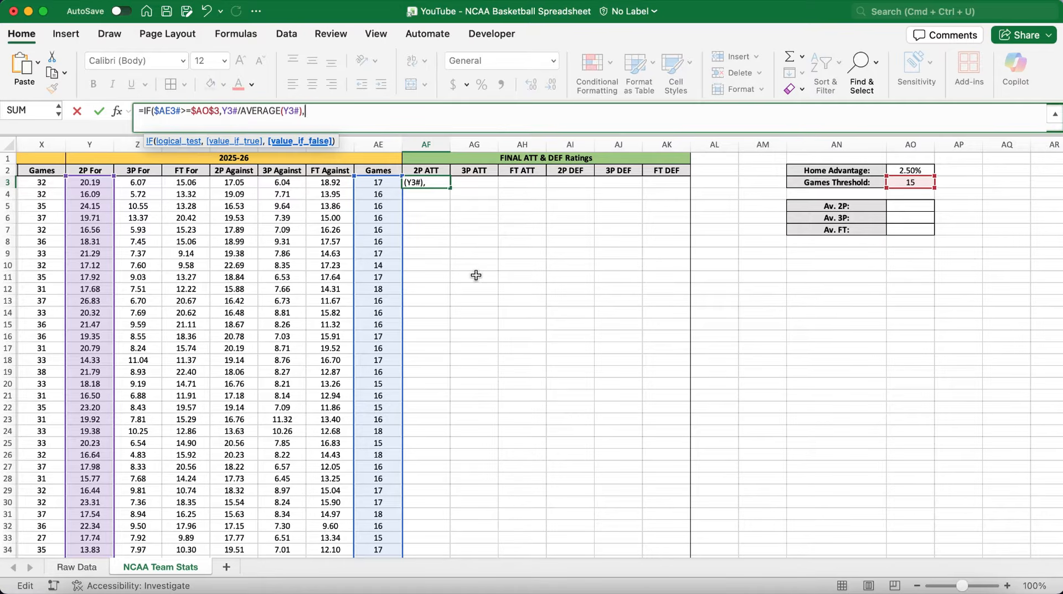
Begin the value-if-false argument in AF3 with the current-season weighting $AE3#/$AO$3*Y3#/AVERAGE(Y3#)
type("$AE3#")
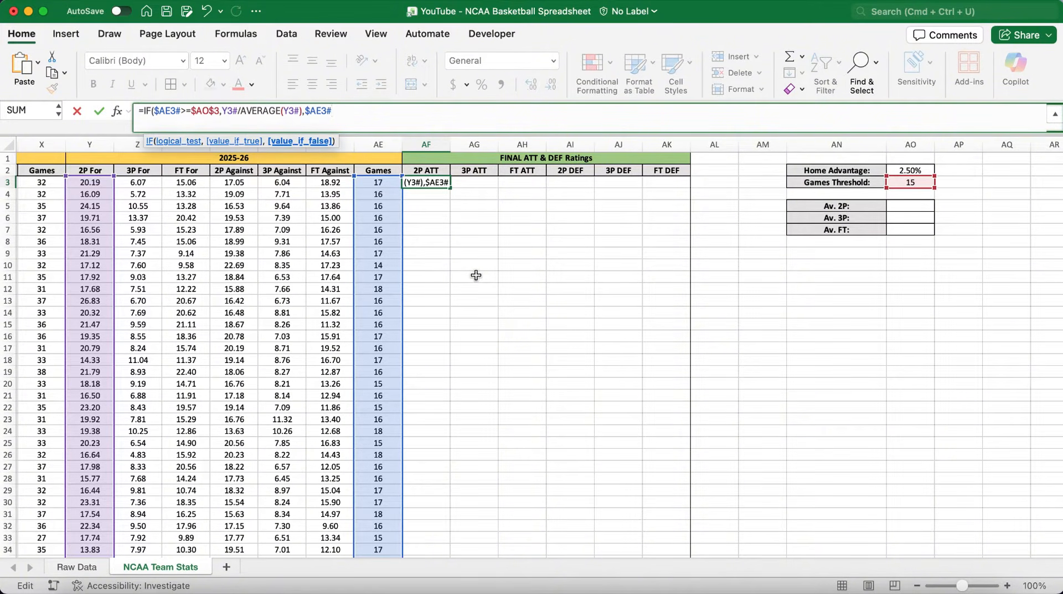
type("/$AO$3")
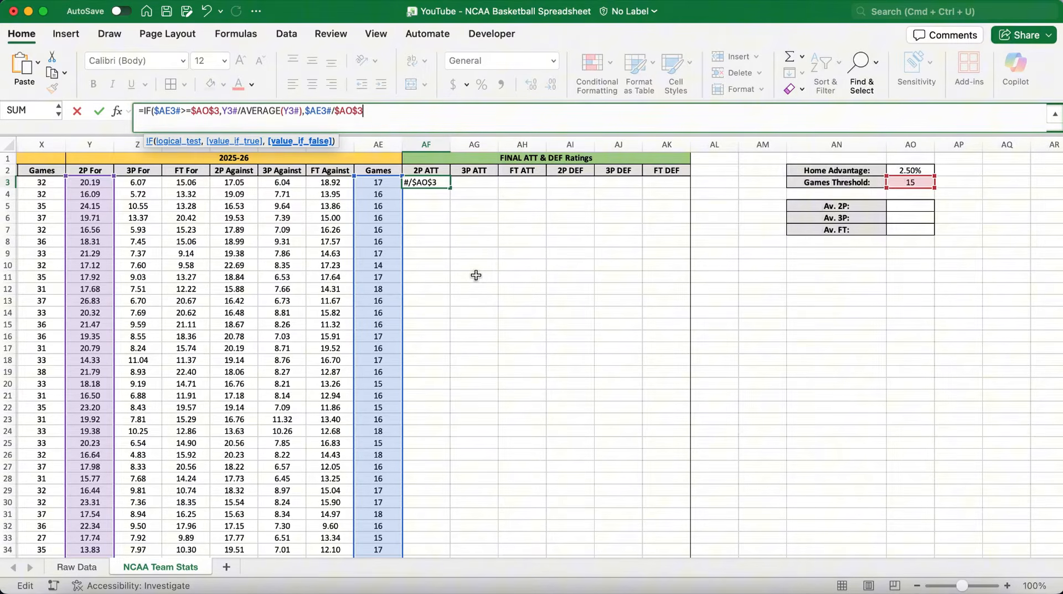
type("*Y3")
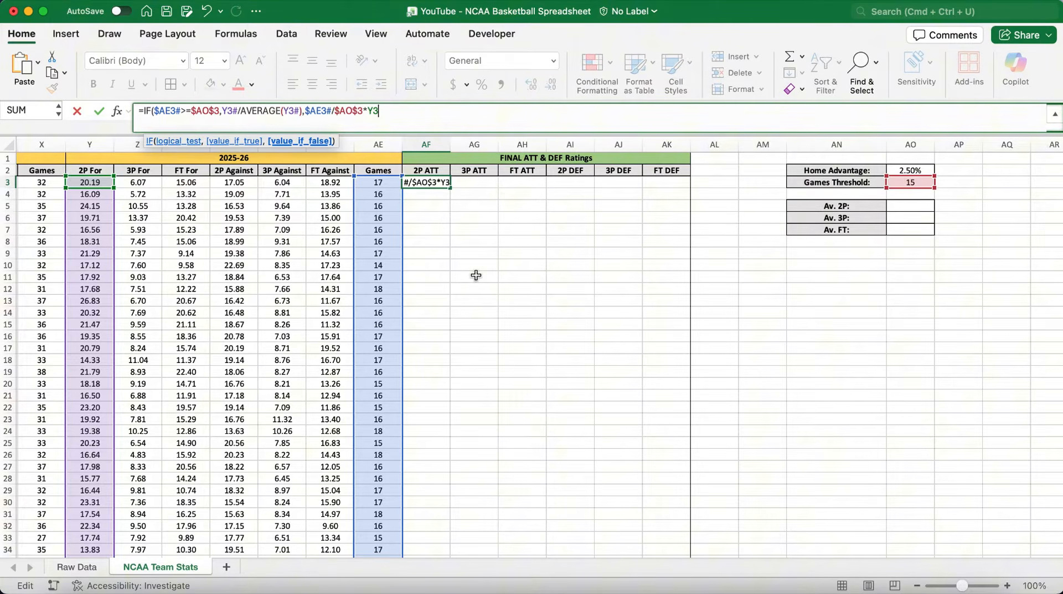
type("#")
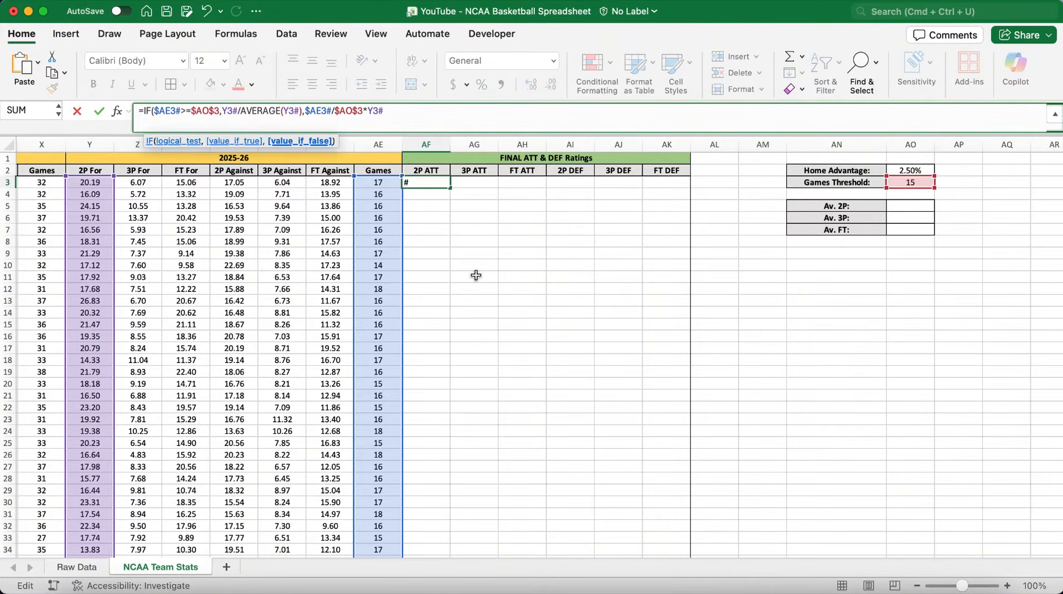
type("/AVERAGE(")
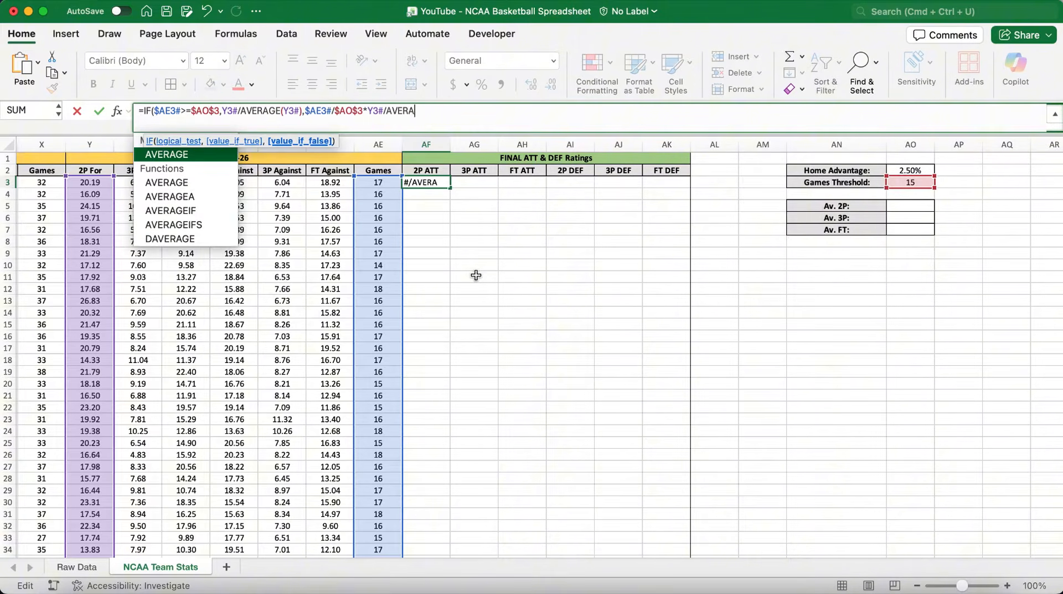
type("Y3#")
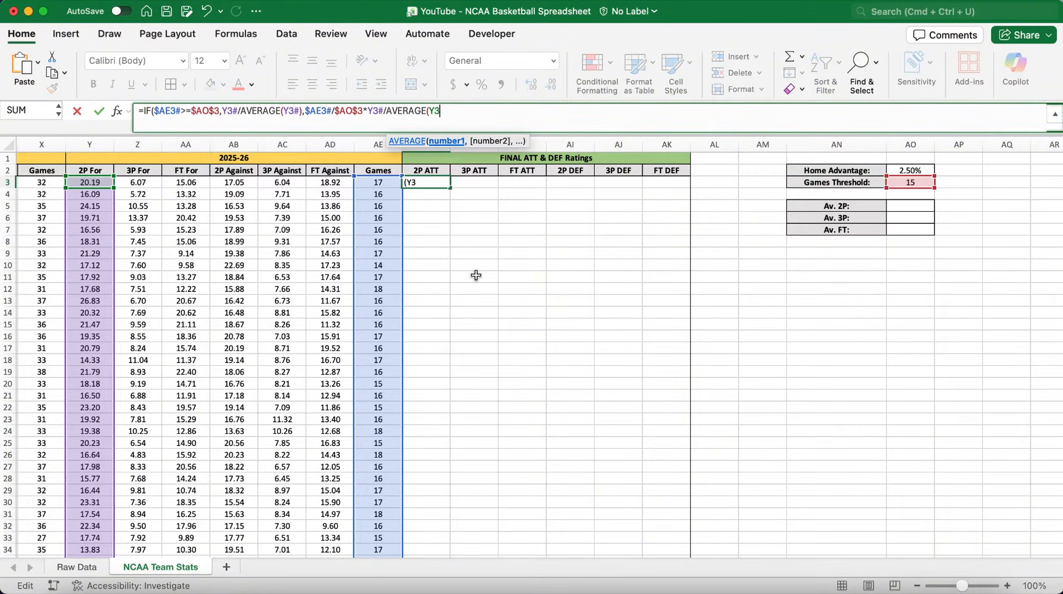
type(")")
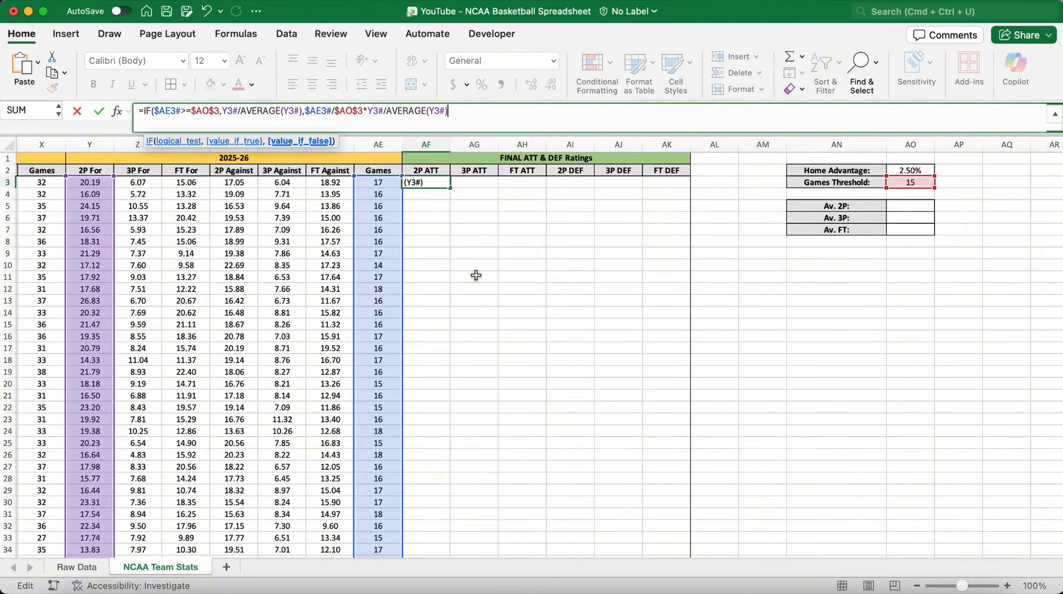
Complete the AF3 formula with the prior-season term +(1-($AE3#/$AO$3))*R3#/AVERAGE(R3#)) and enter it
type("+(1-($AE3#")
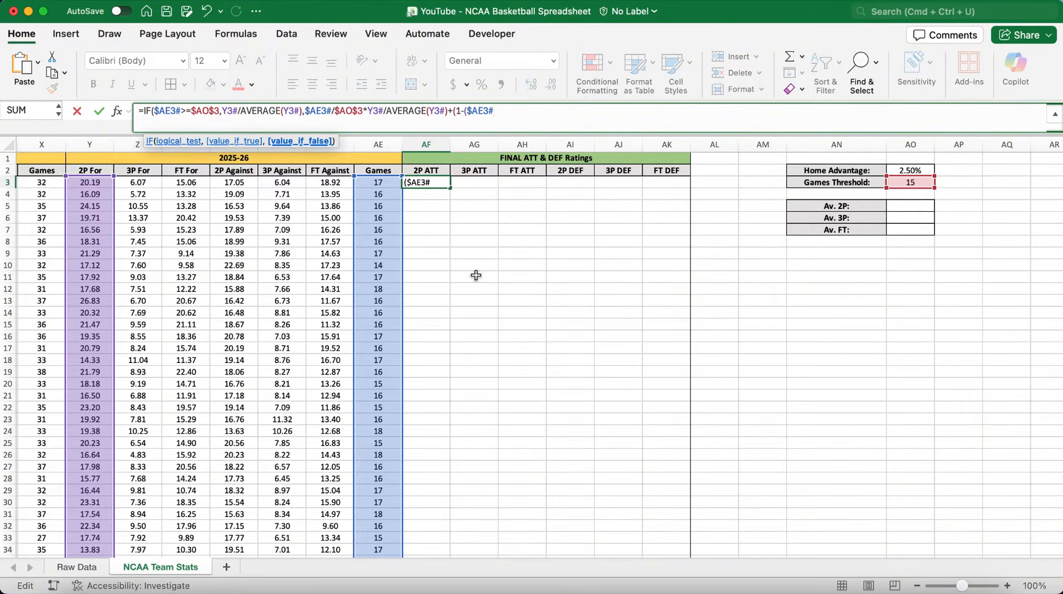
type("/$AO$3")
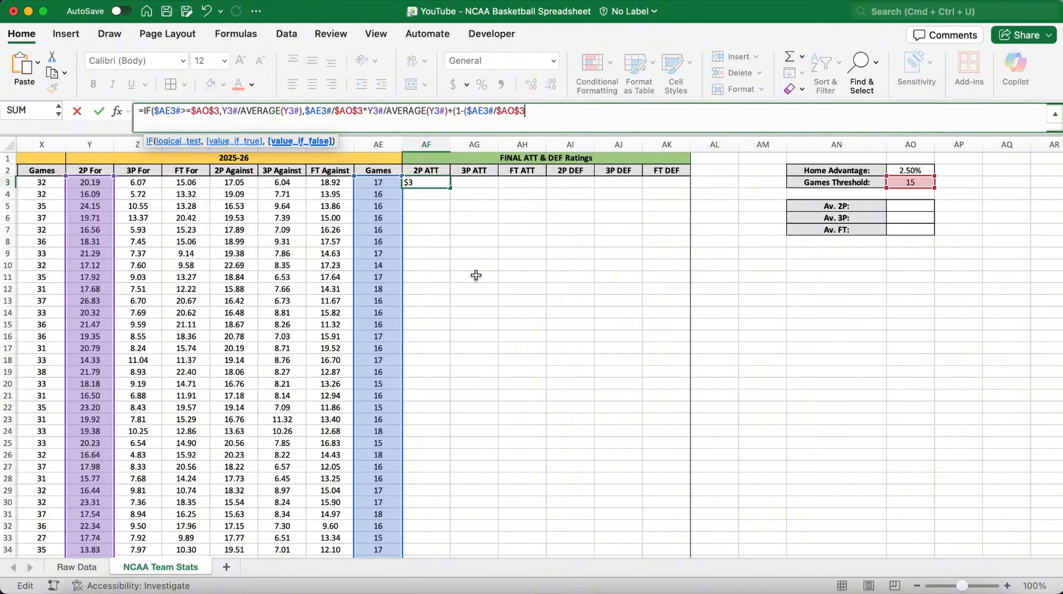
type("))")
type("*")
type("R3")
type("#")
type("/AVERAGE")
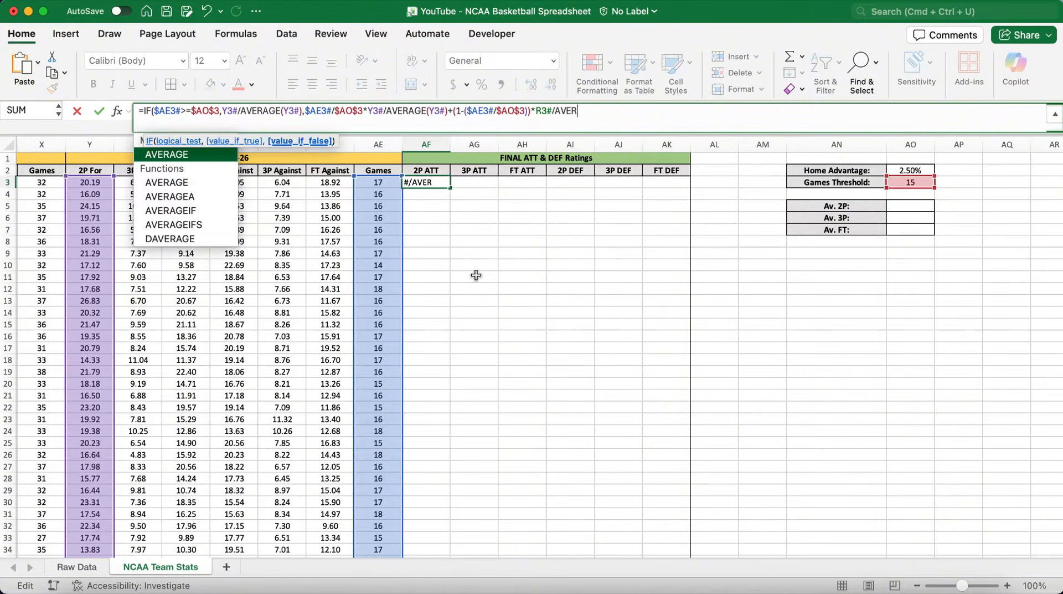
type("(")
scroll(476, 276, "left", 8)
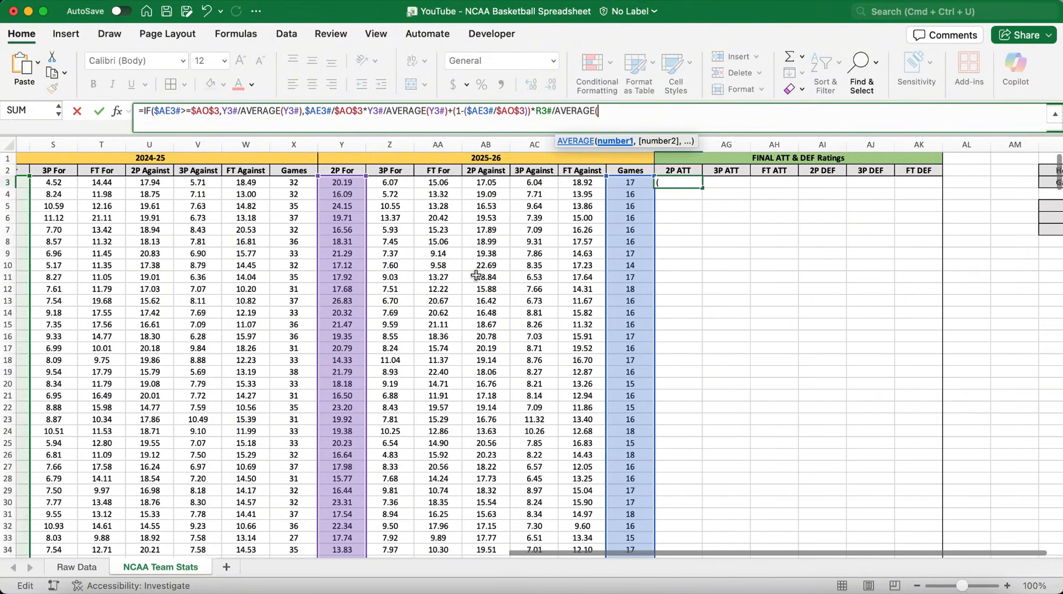
scroll(477, 275, "left", 1)
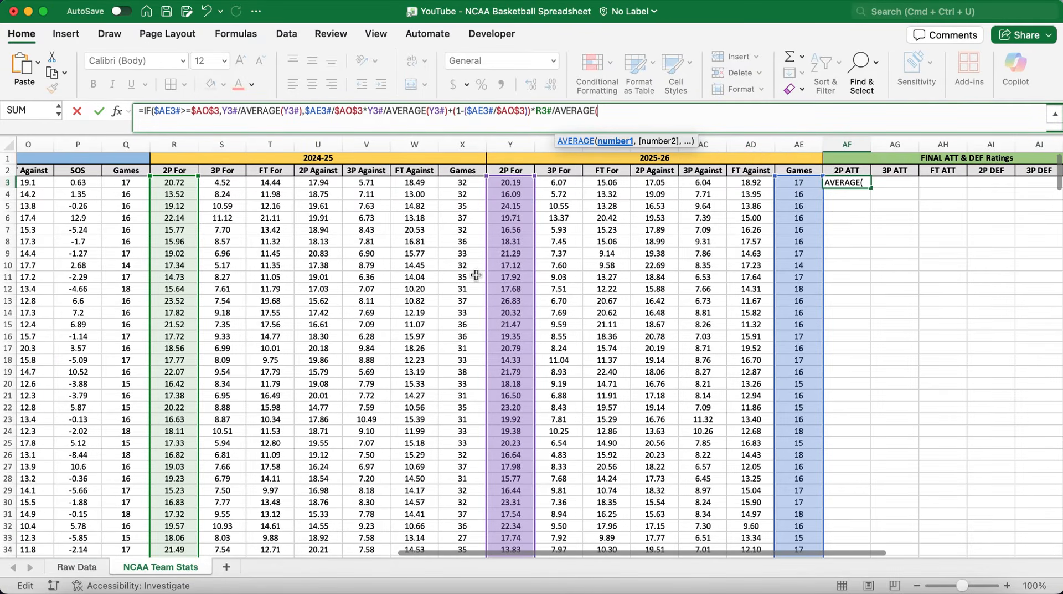
type("R3#")
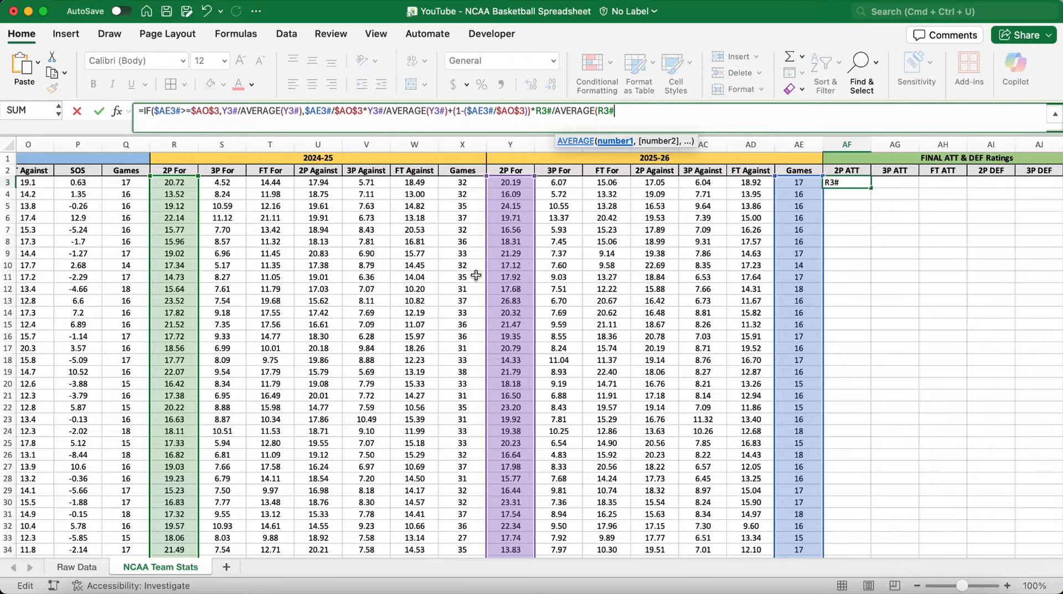
type("))")
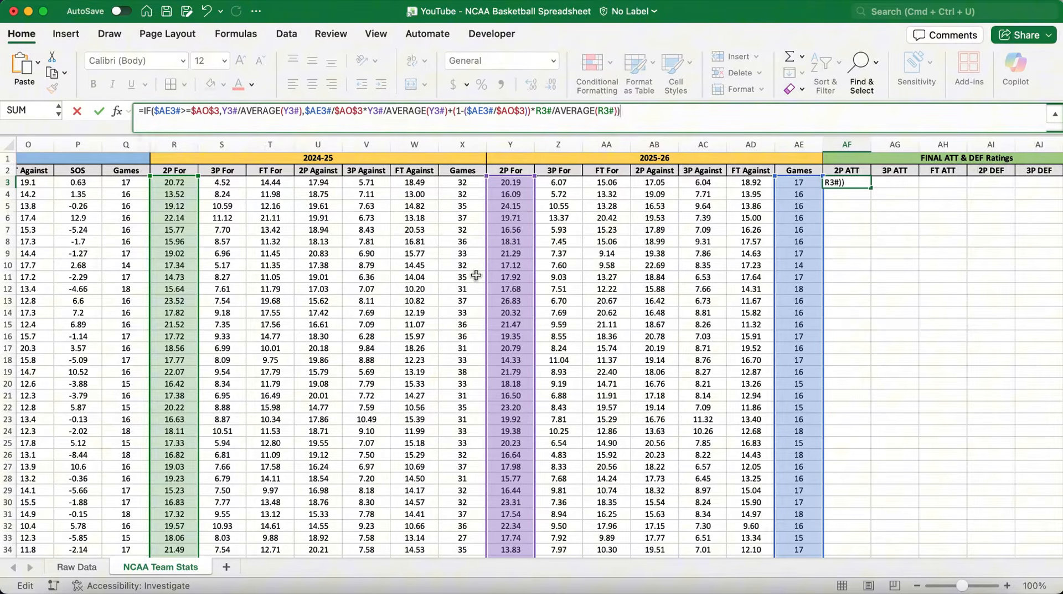
key("Return")
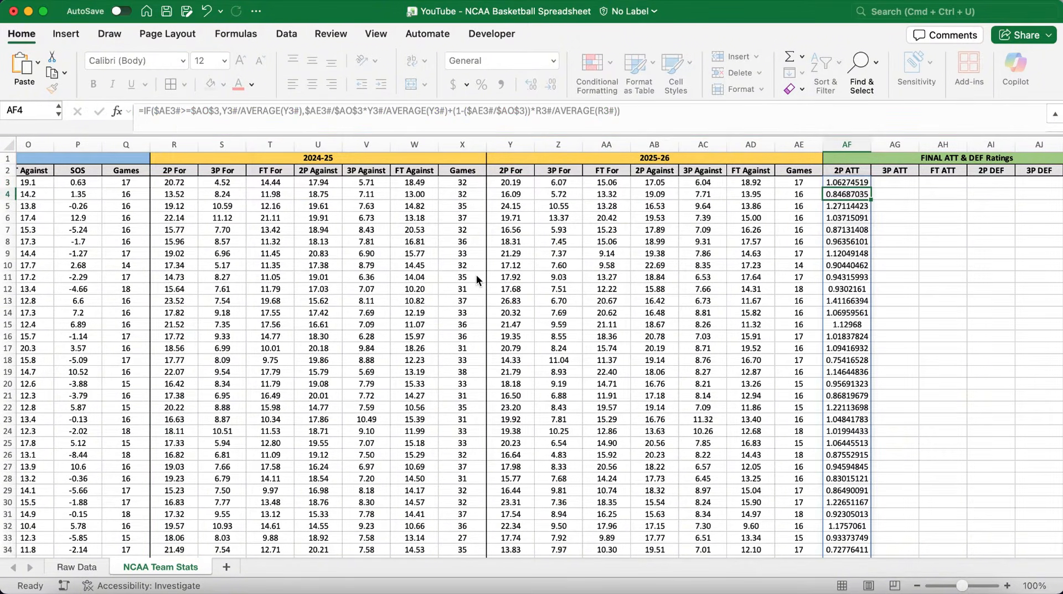
Fill the AF3 formula across row 3 through FT DEF in AK3
left_click(855, 179)
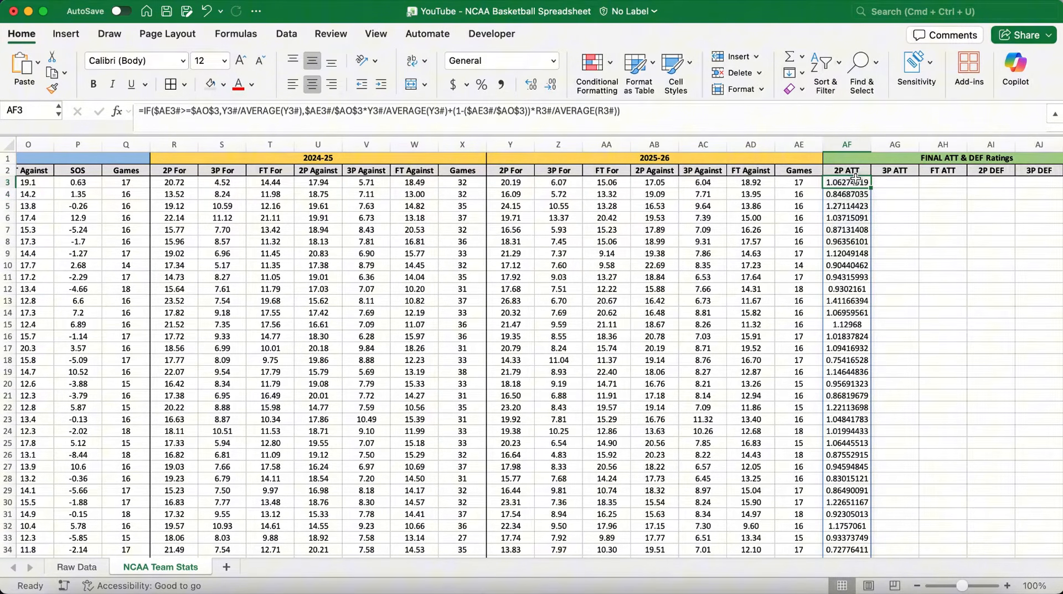
scroll(877, 232, "right", 6)
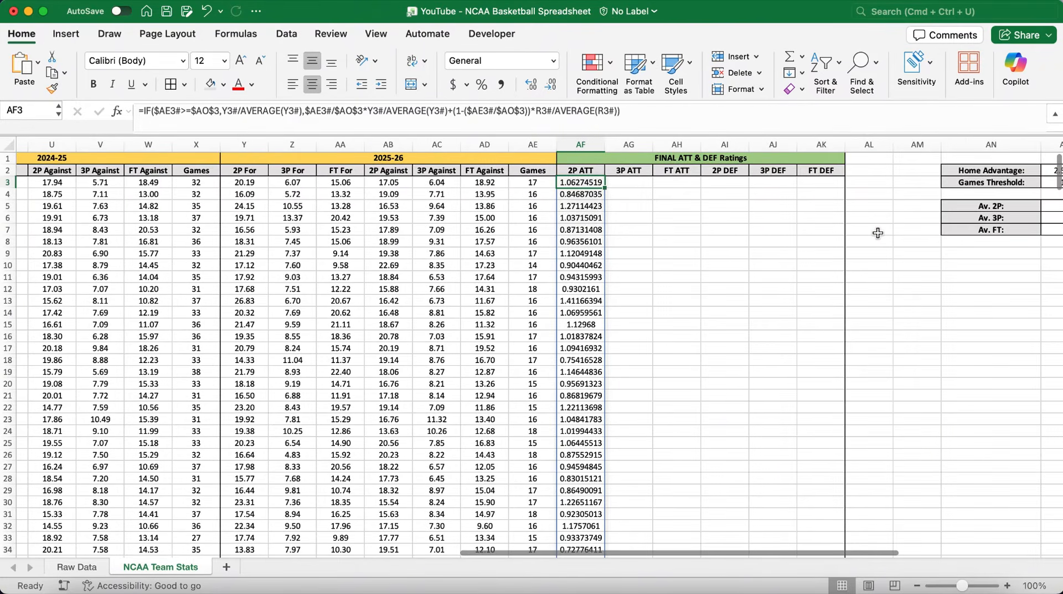
scroll(878, 233, "right", 1)
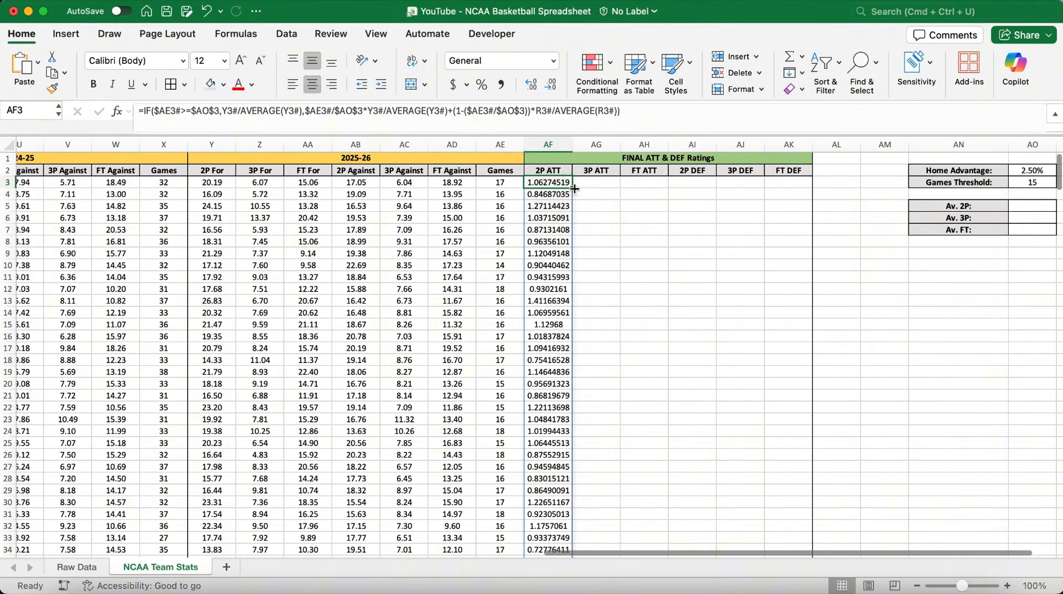
left_click_drag(574, 189, 813, 190)
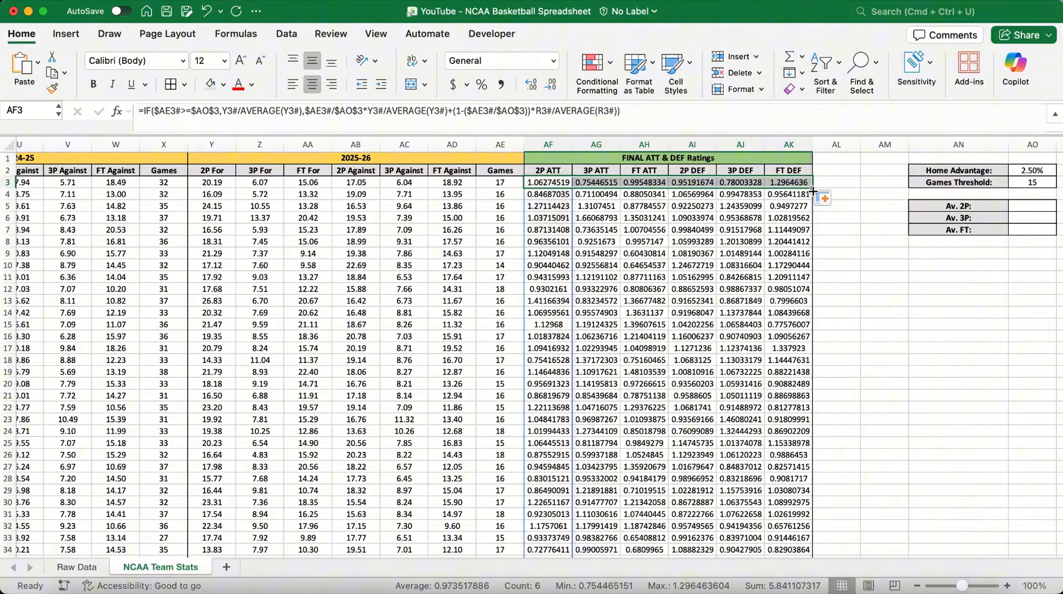
Format all the final attack and defence ratings from AF3 through AK to two decimal places
key("shift+super+Down")
left_click(551, 86)
left_click(551, 87)
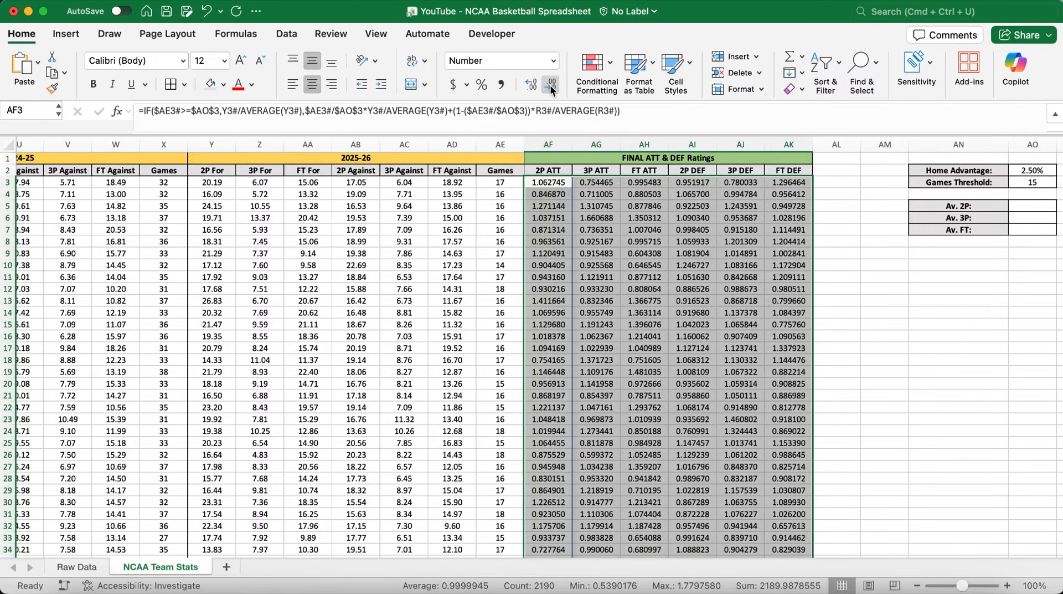
left_click(551, 86)
left_click(551, 86)
left_click(551, 86)
left_click(551, 86)
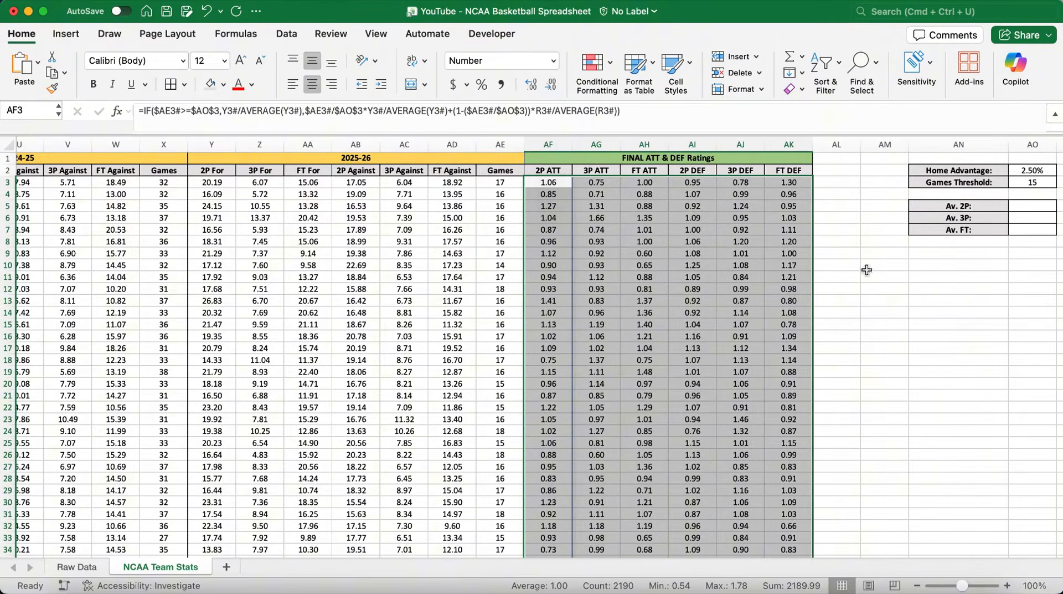
left_click(905, 278)
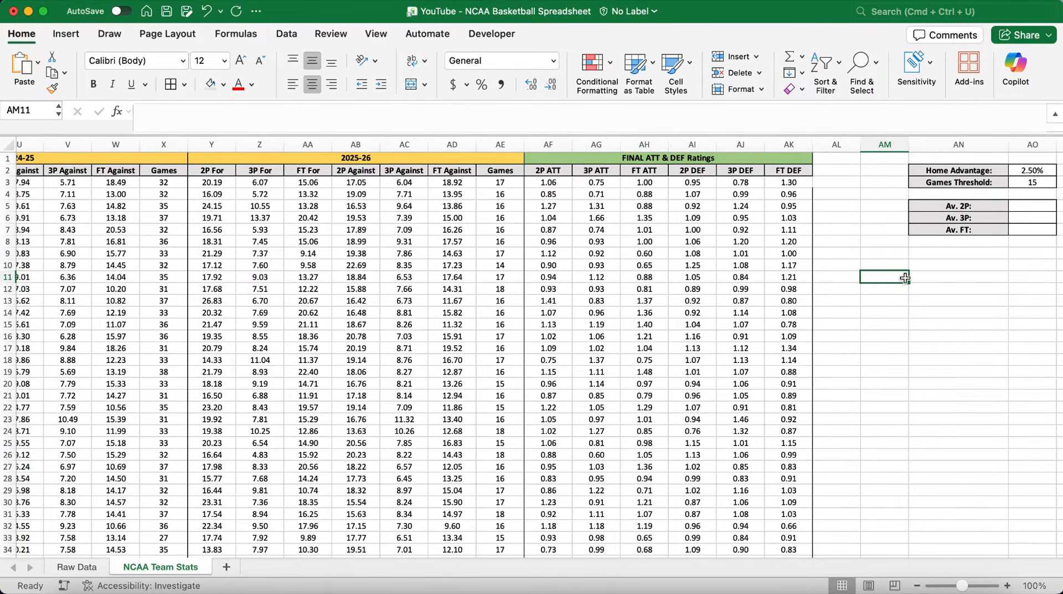
Examine the 2P, 3P and FT attack and defence rating columns, checking each column's average
left_click(843, 300)
scroll(973, 268, "right", 7)
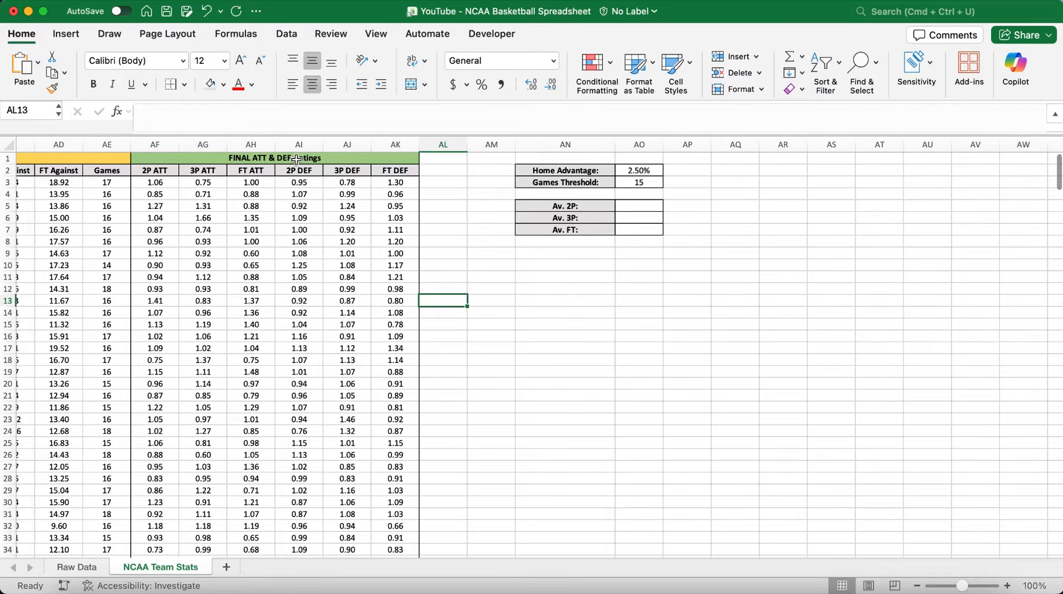
left_click(163, 145)
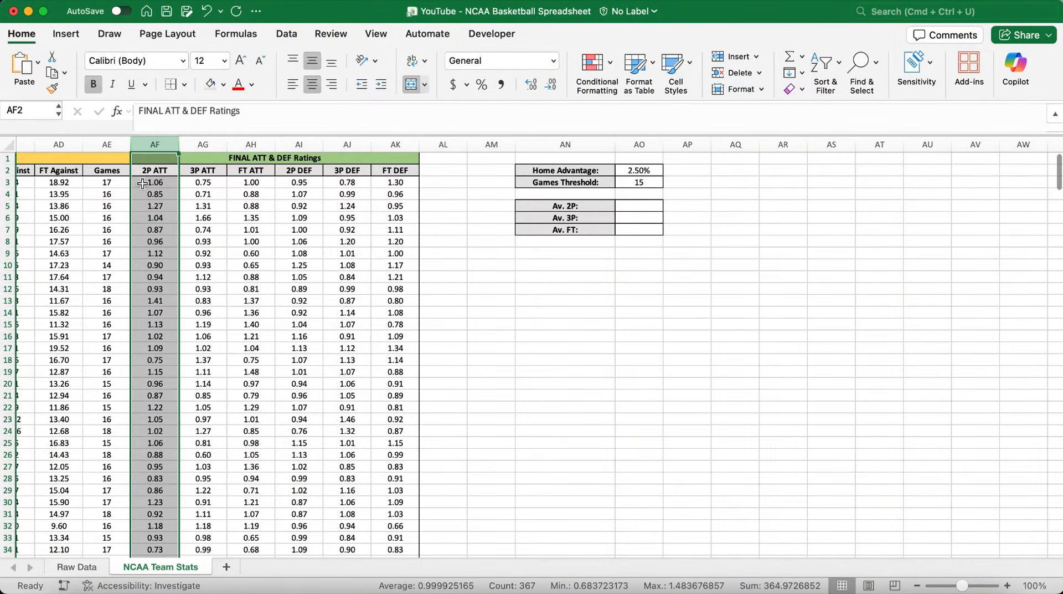
key("Down")
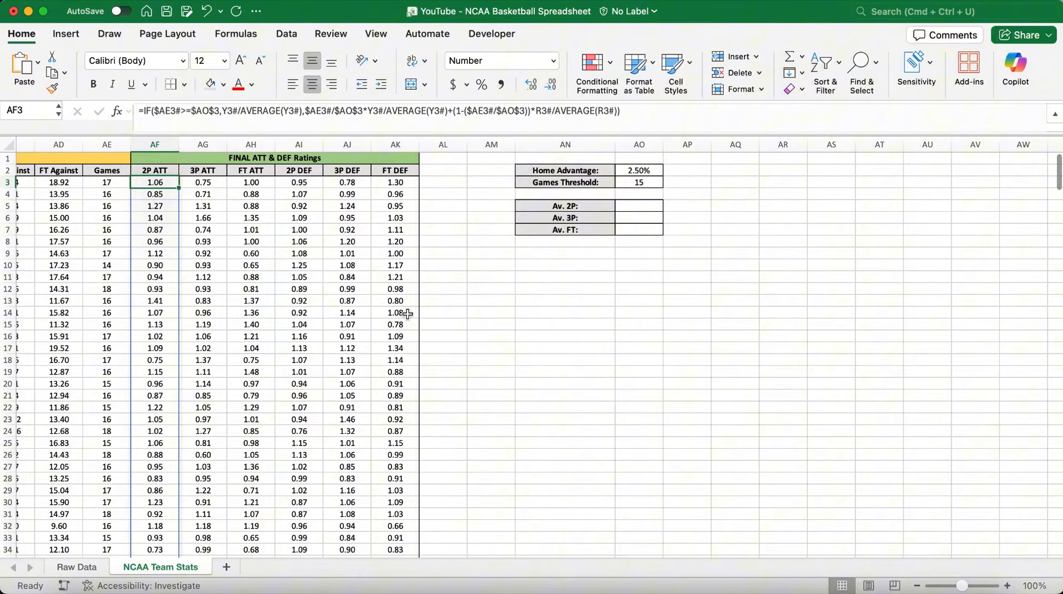
left_click(210, 145)
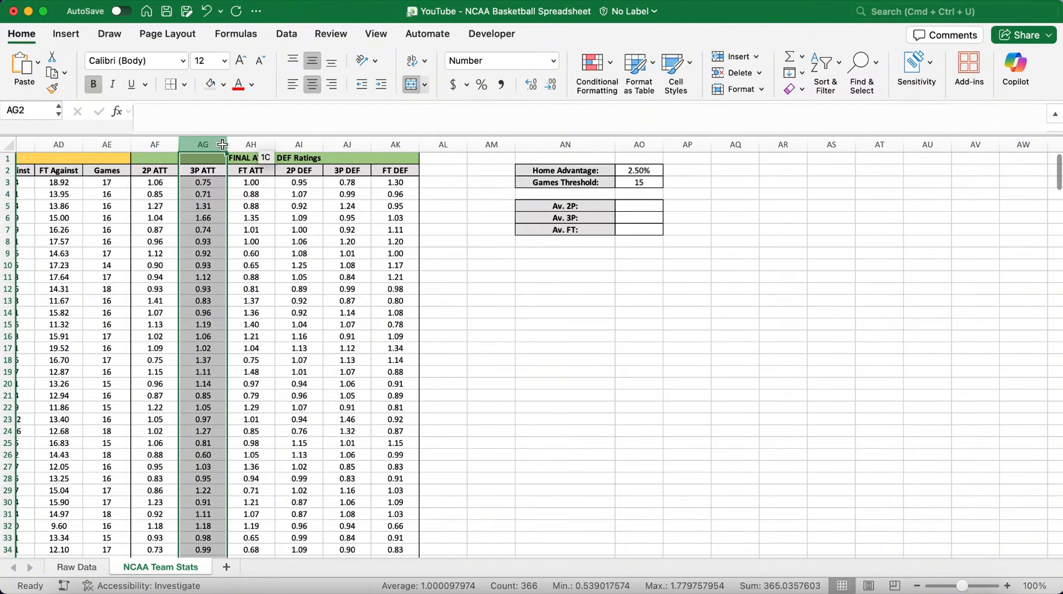
left_click(254, 145)
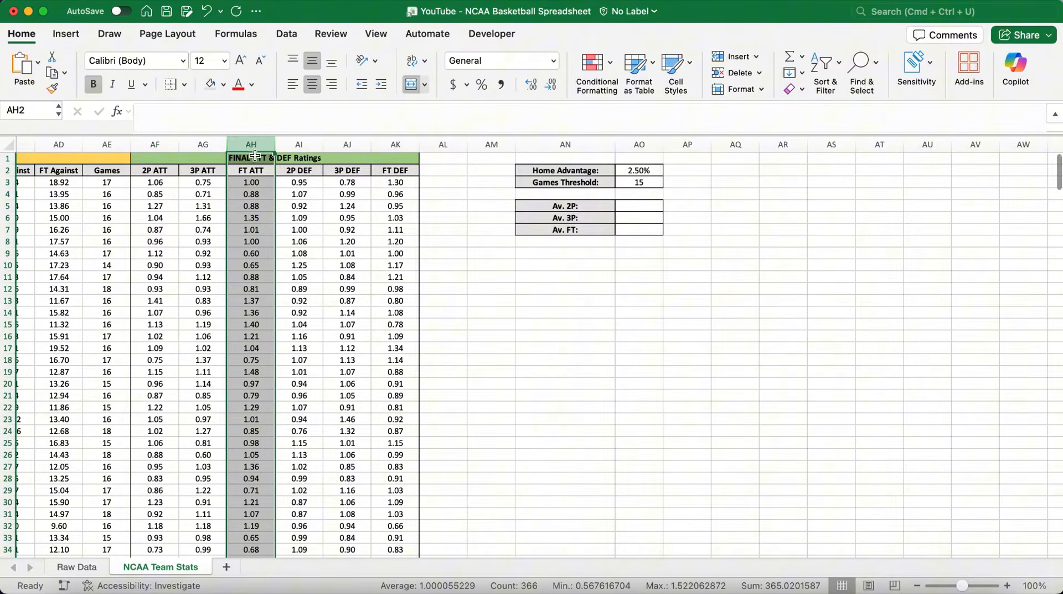
left_click(300, 145)
key("Down")
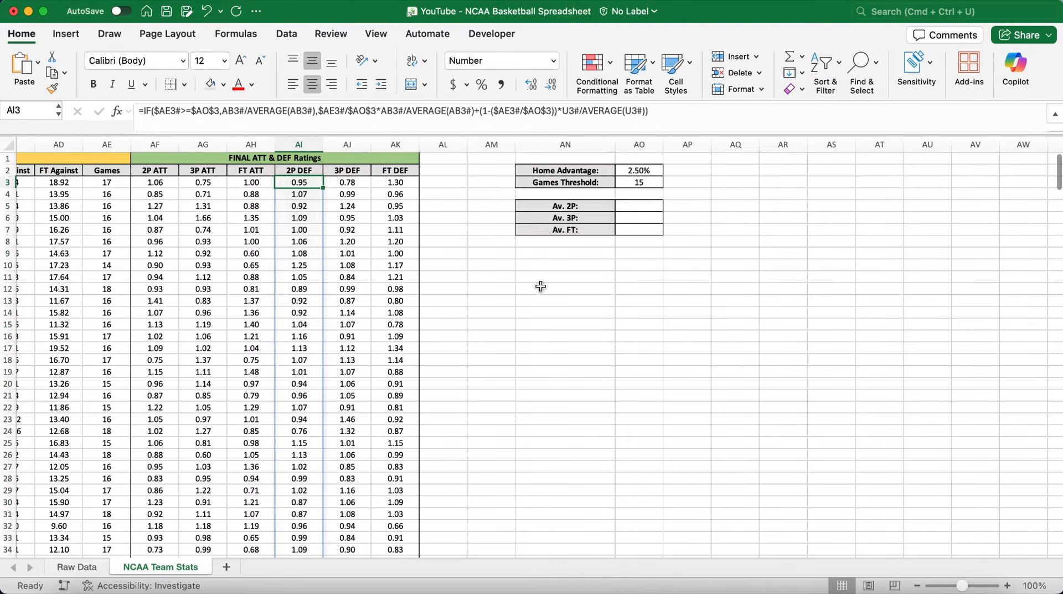
left_click(347, 145)
left_click(395, 144)
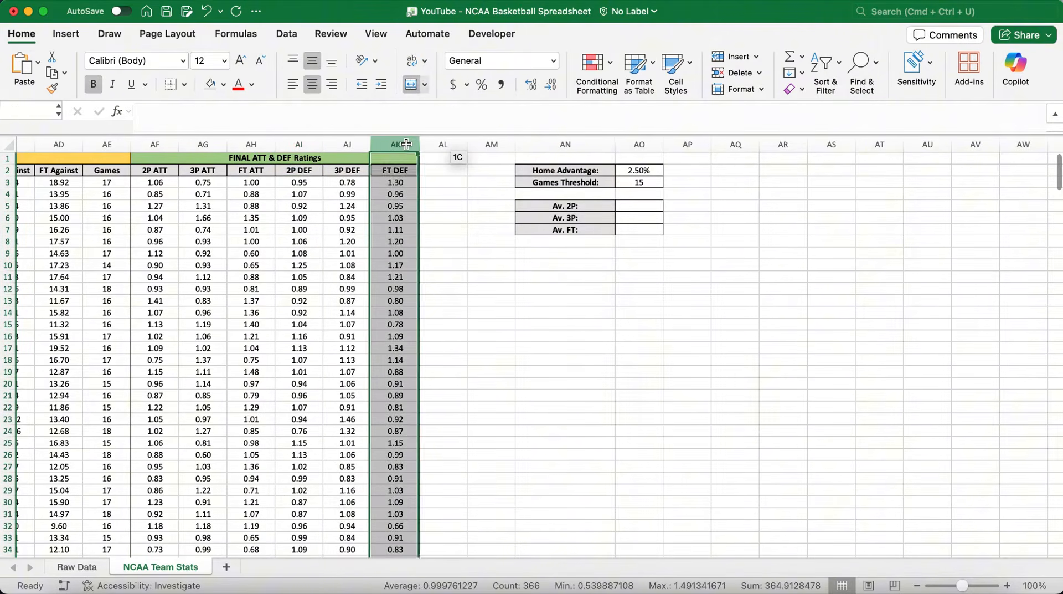
left_click_drag(167, 218, 395, 217)
left_click(395, 299)
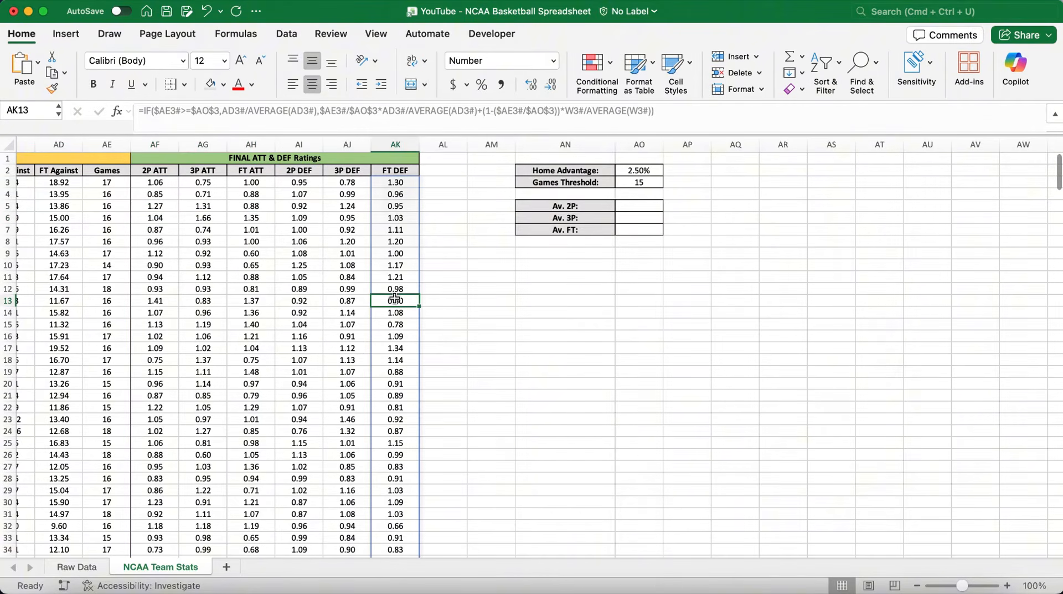
Enter =AVERAGE(Y3#,AB3#) in AO5 as the Av. 2P value
left_click(641, 206)
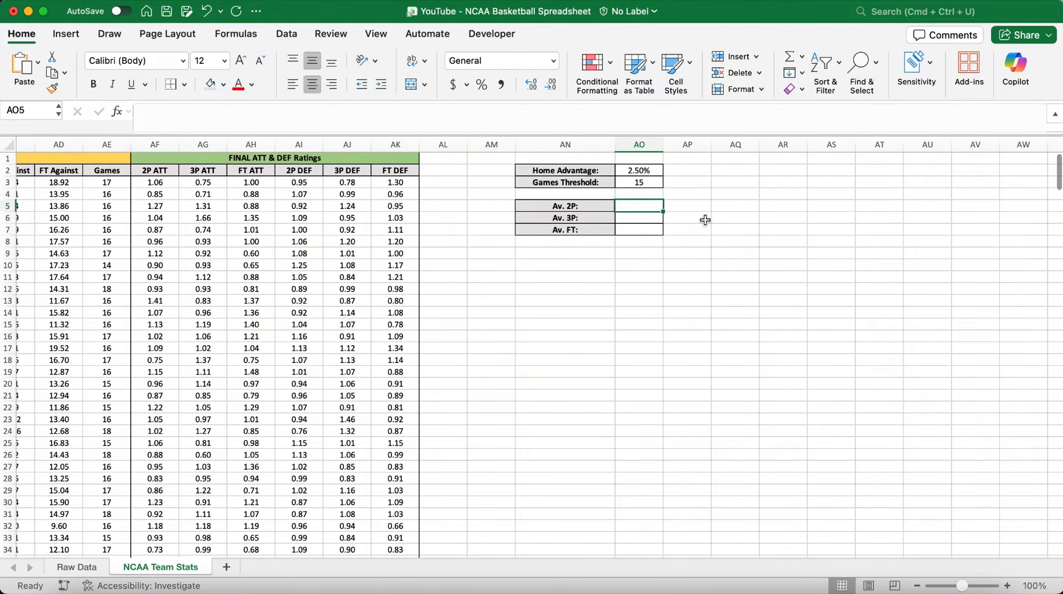
left_click(529, 116)
type("=AVERAGE")
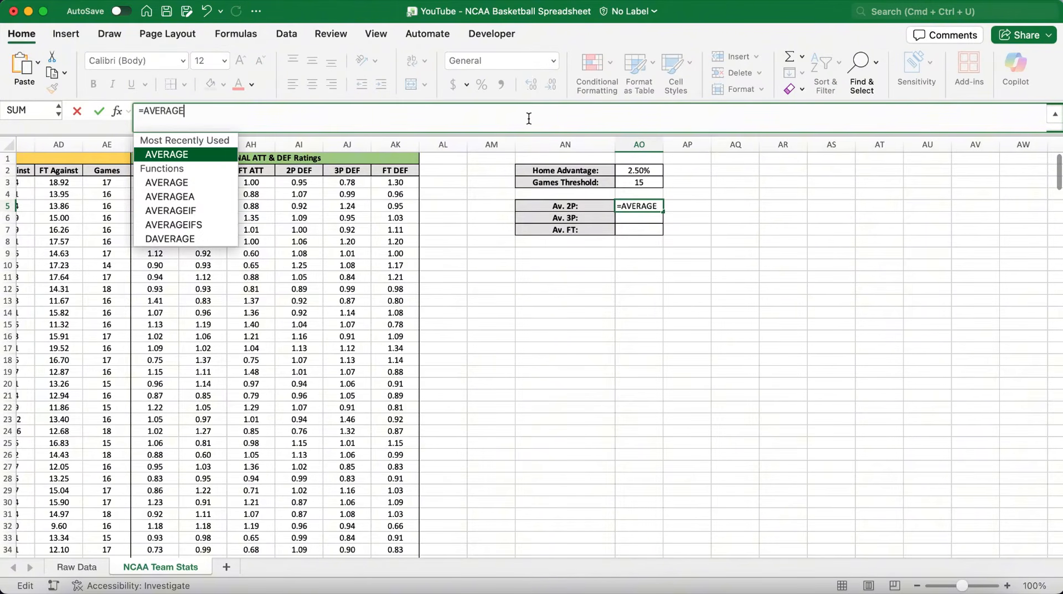
type("(Y3#")
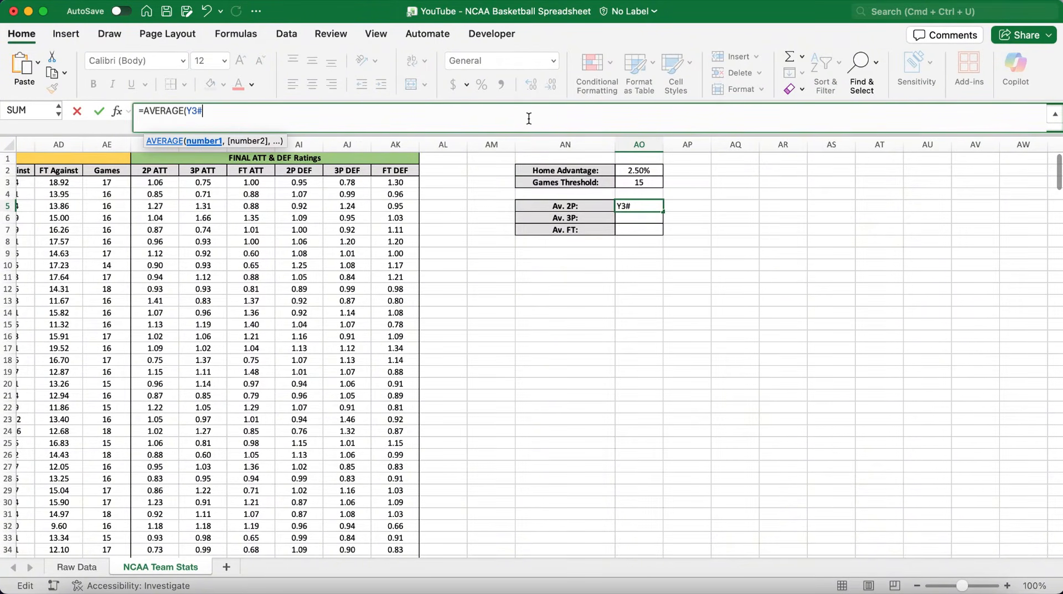
type(",")
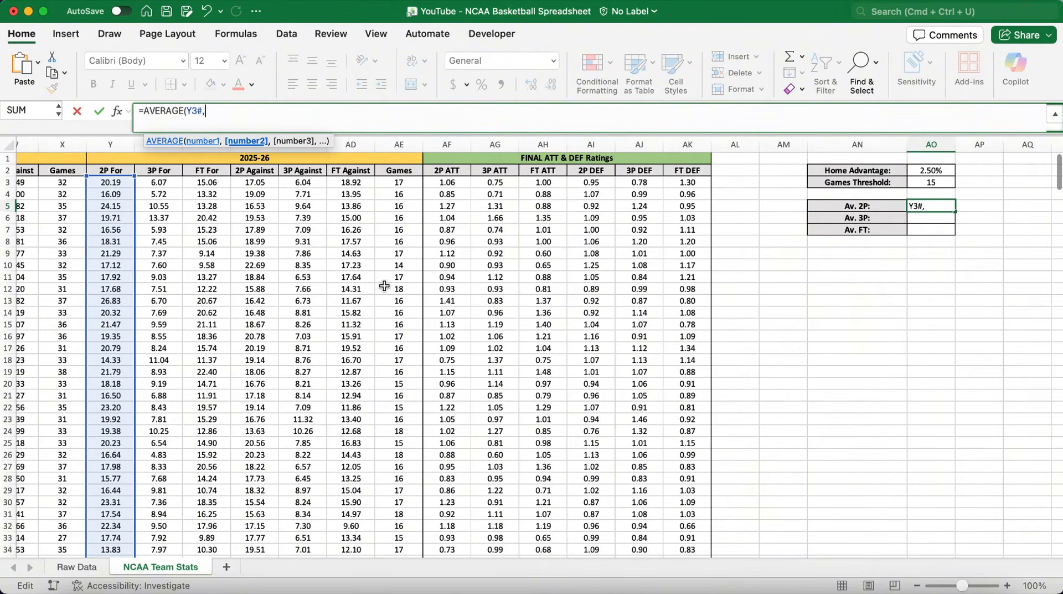
type("AB3#)")
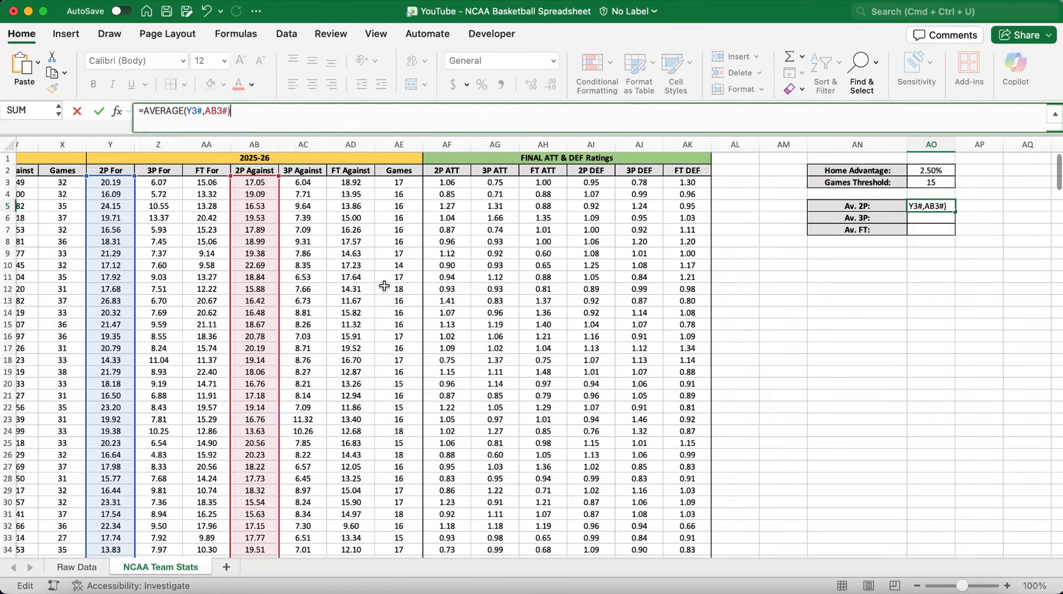
key("Return")
Enter =AVERAGE(Z3#,AC3#) in AO6 as the Av. 3P value
type("=")
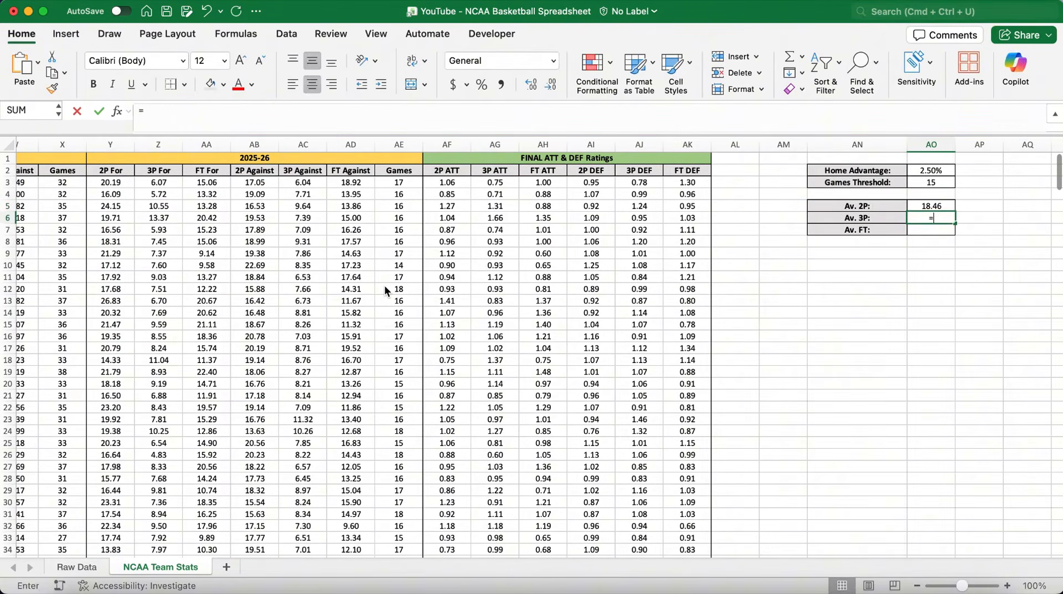
type("AVERAGE(Z3#")
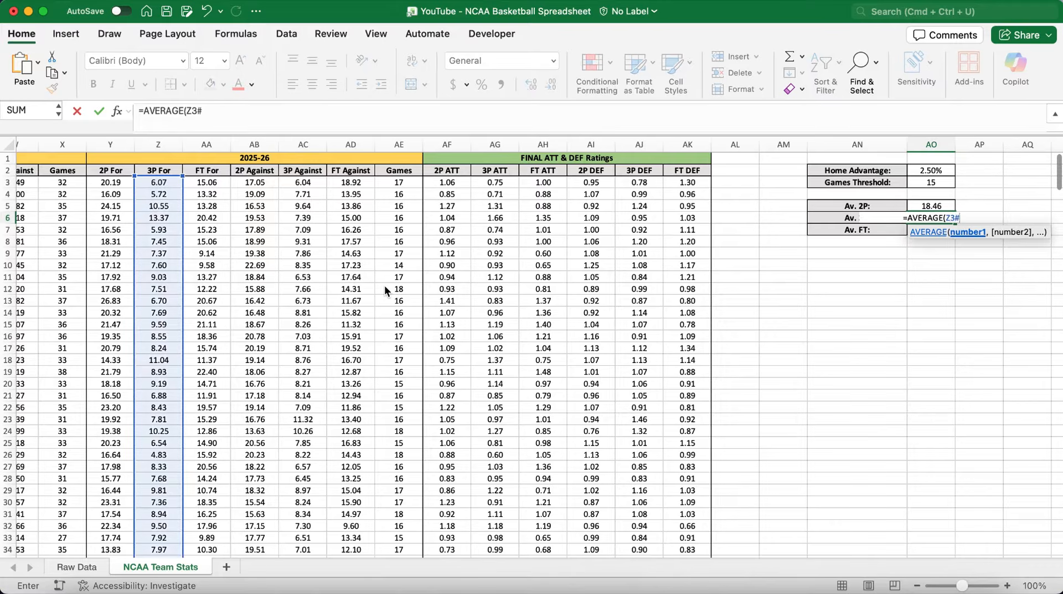
type(",AC3#")
key("Return")
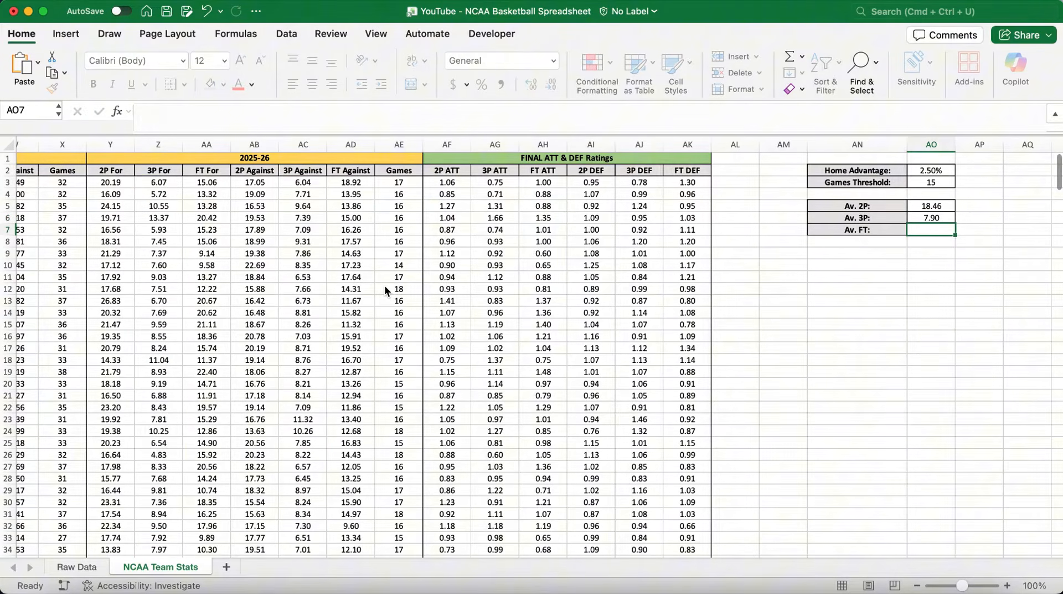
Enter =AVERAGE(AA3#,AD3#) in AO7 as the Av. FT value
type("AVERAGE(")
left_click(138, 111)
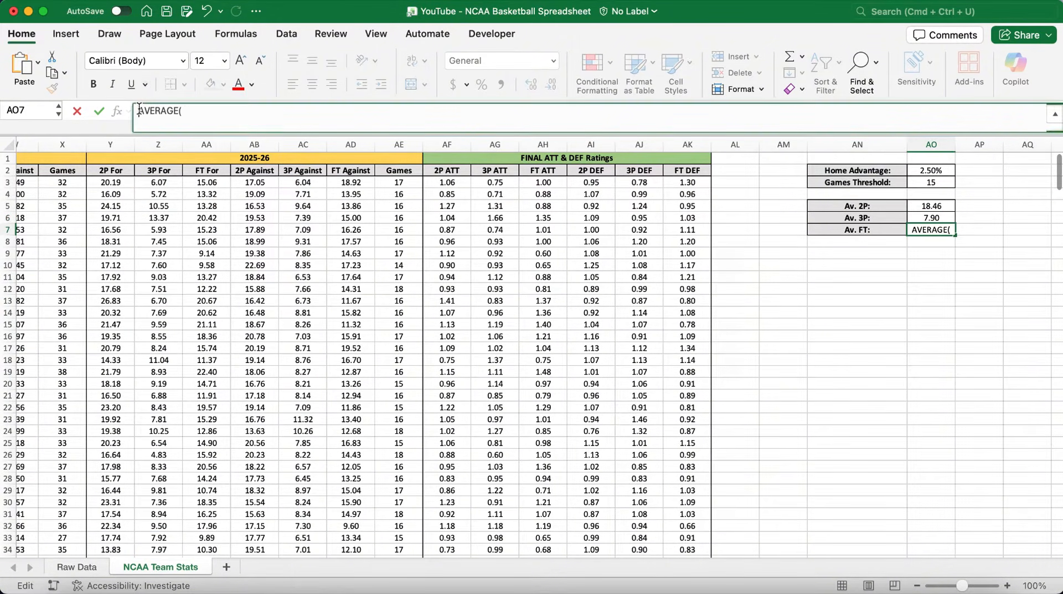
type("=")
type("AA3#")
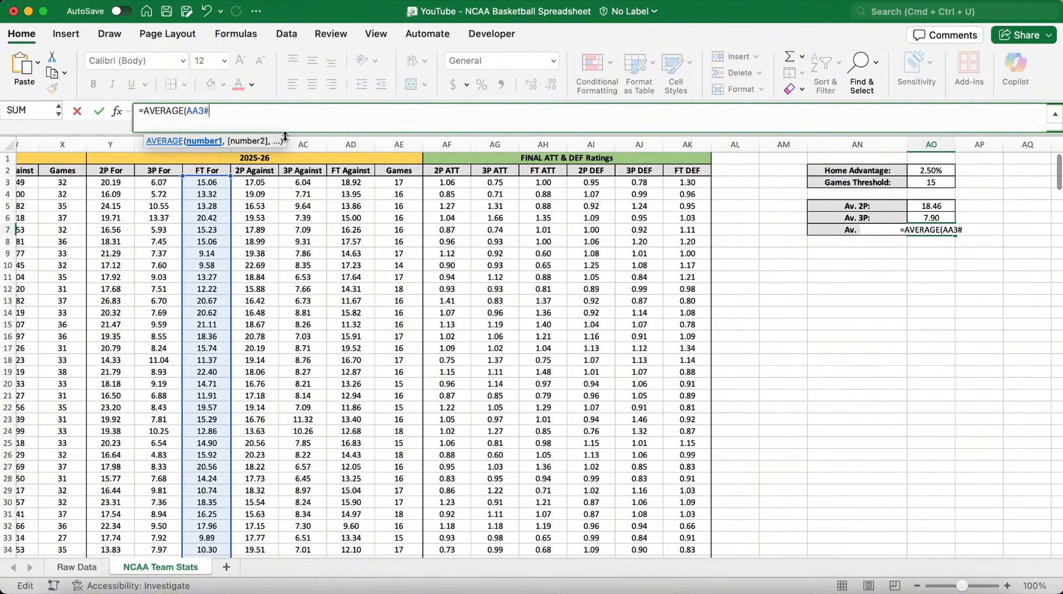
type(",AD3#)")
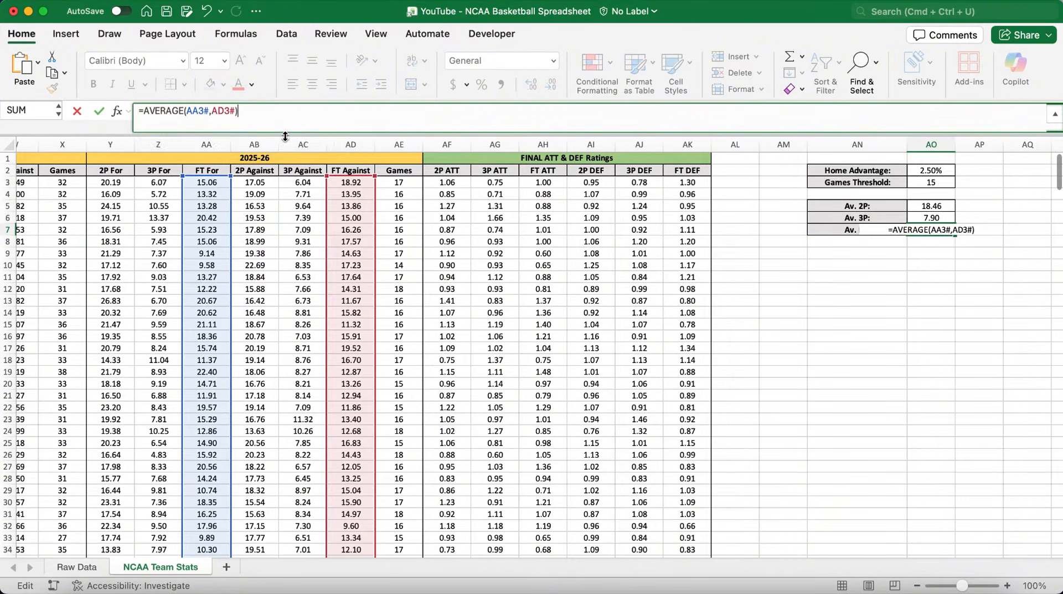
key("Return")
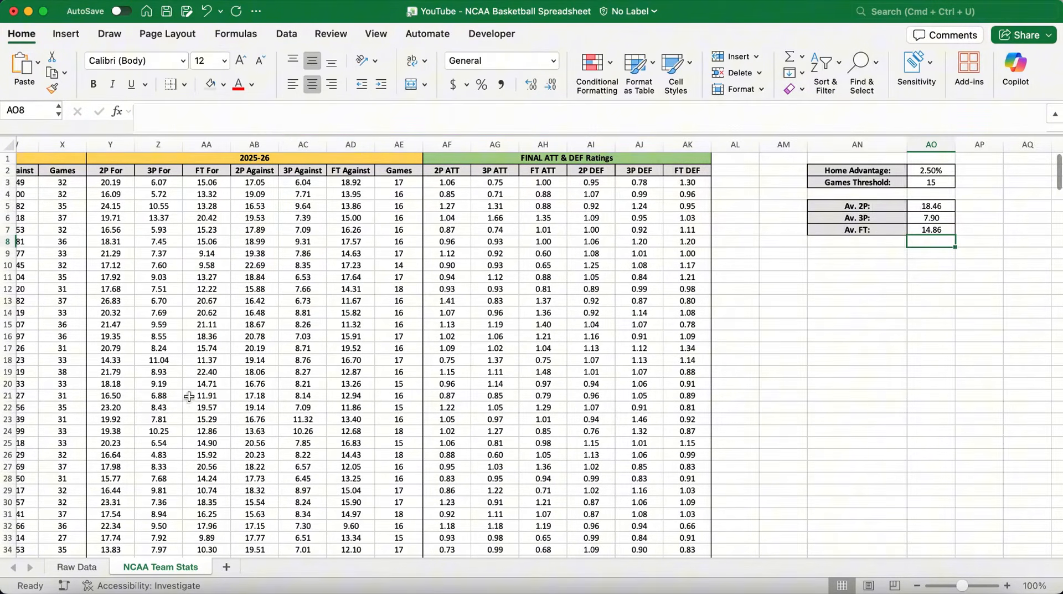
Add a new worksheet named Dashboard and place it before the Raw Data sheet
scroll(135, 492, "left", 15)
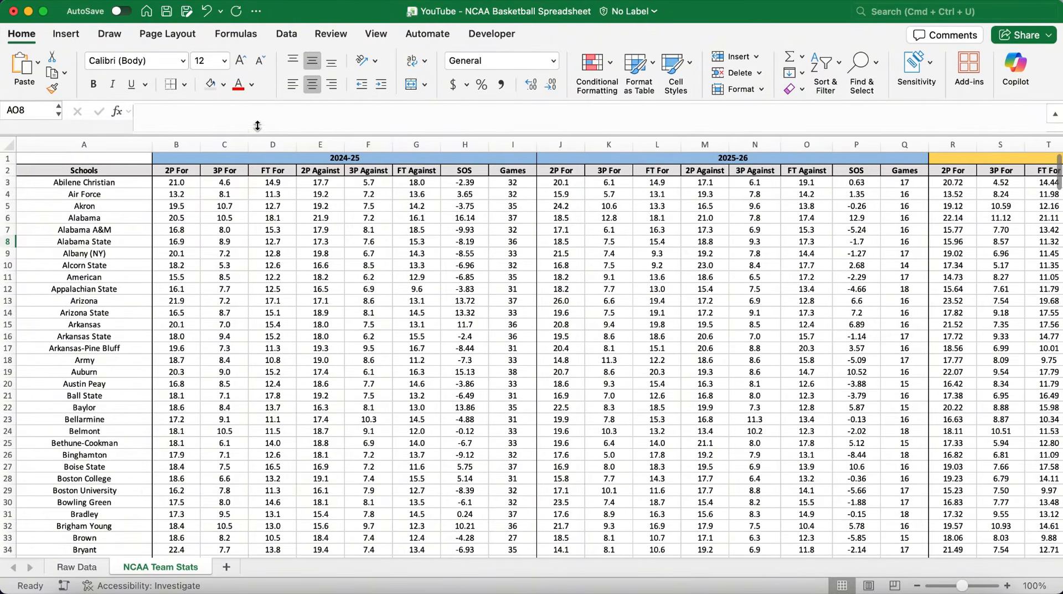
left_click_drag(257, 126, 258, 122)
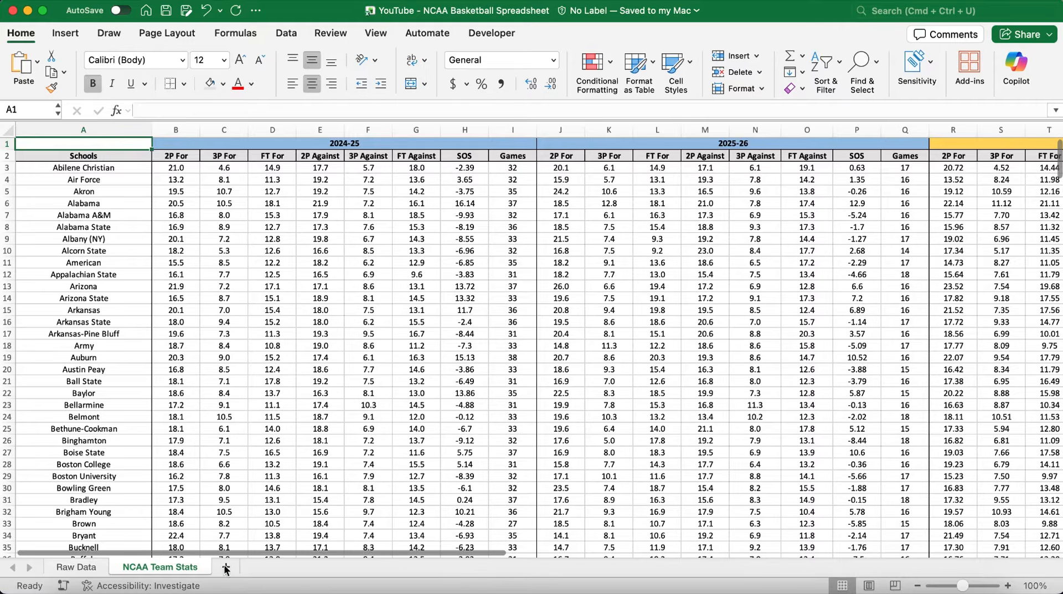
left_click(226, 567)
double_click(240, 569)
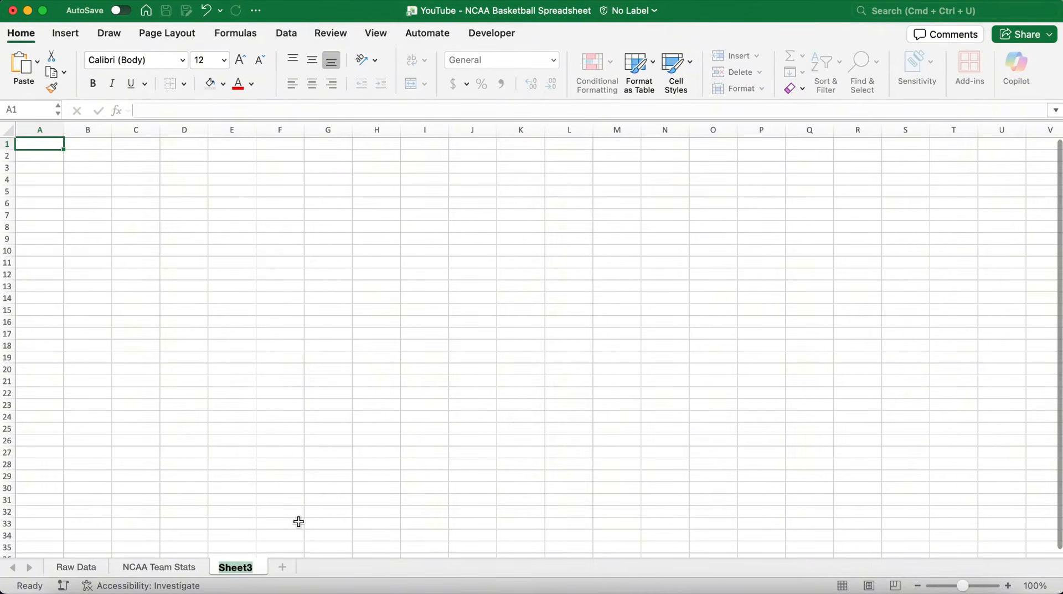
type("D")
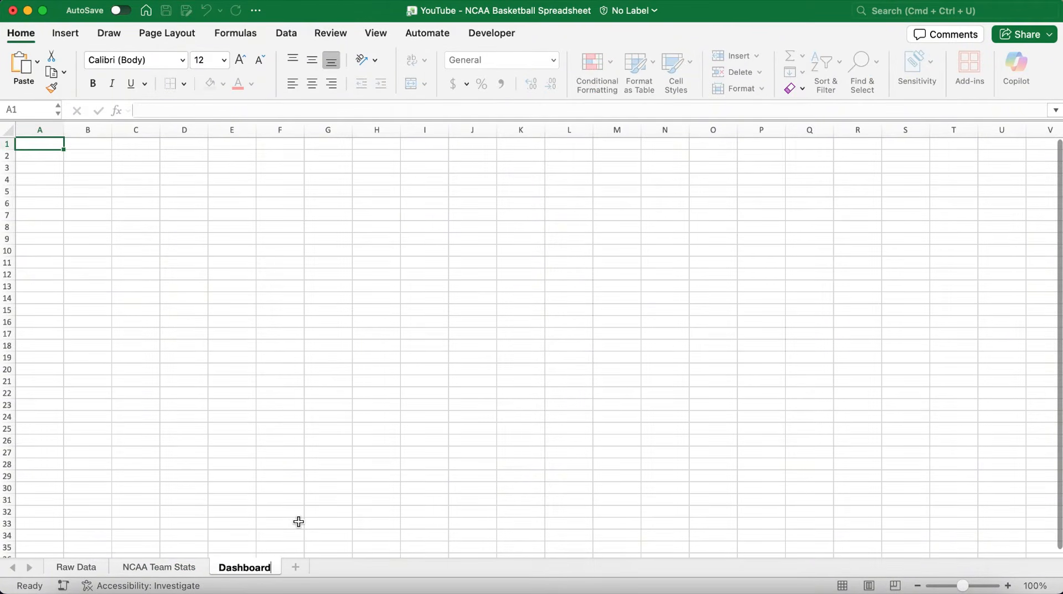
type("ashboard")
key("Return")
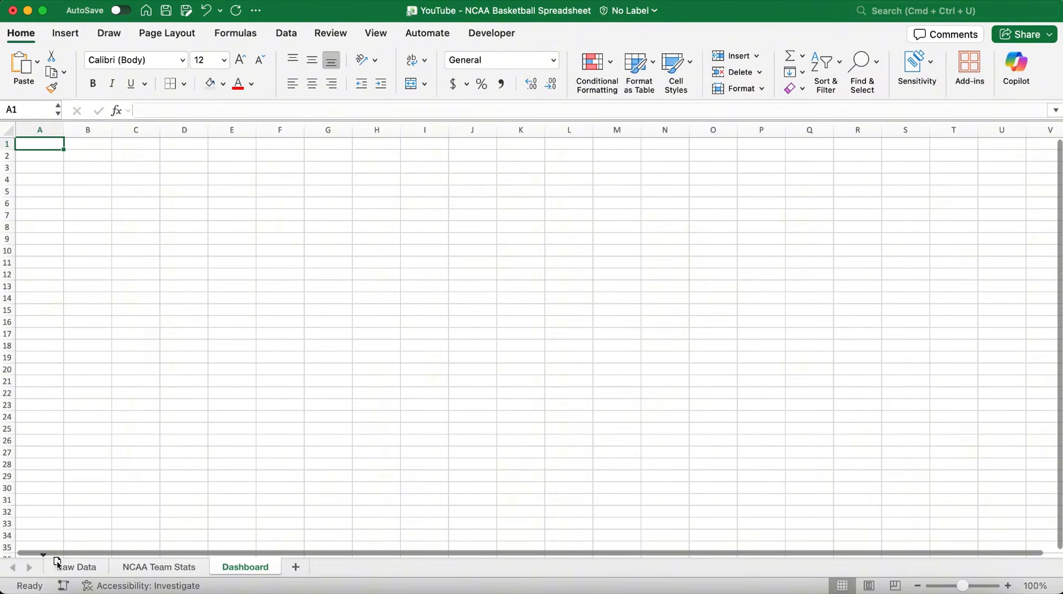
left_click_drag(57, 562, 57, 565)
Merge and centre B3:D4 on the Dashboard, and middle-align the cells of the whole sheet vertically
left_click_drag(88, 167, 161, 184)
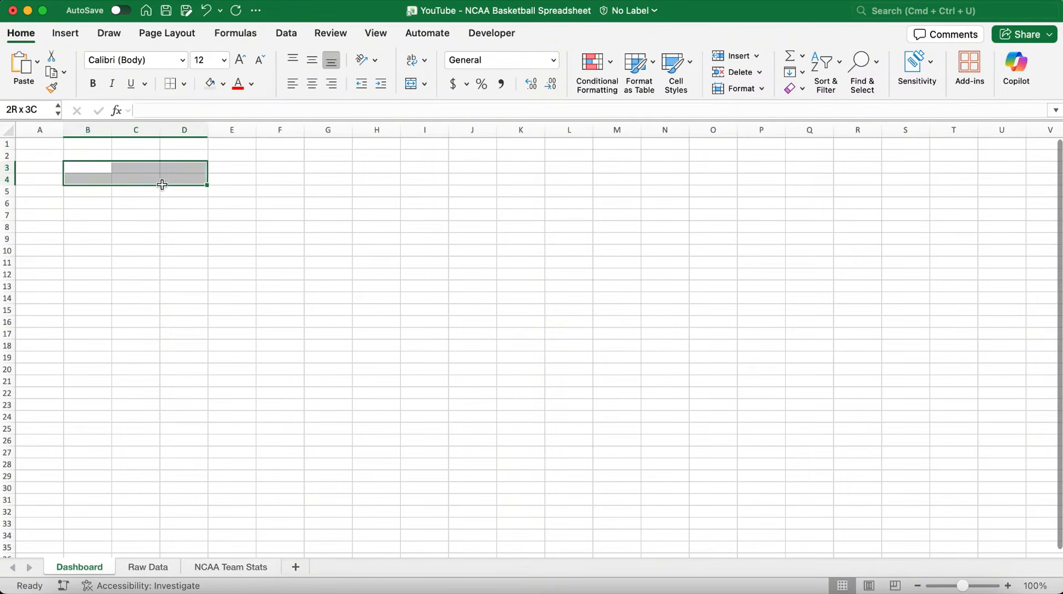
left_click(413, 84)
key("super+a")
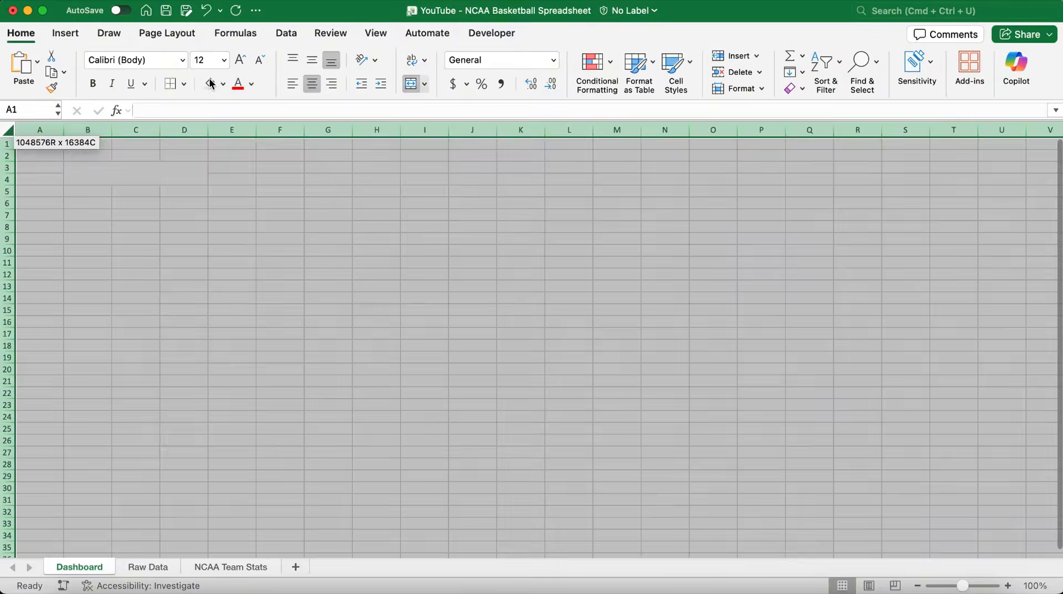
left_click(121, 170)
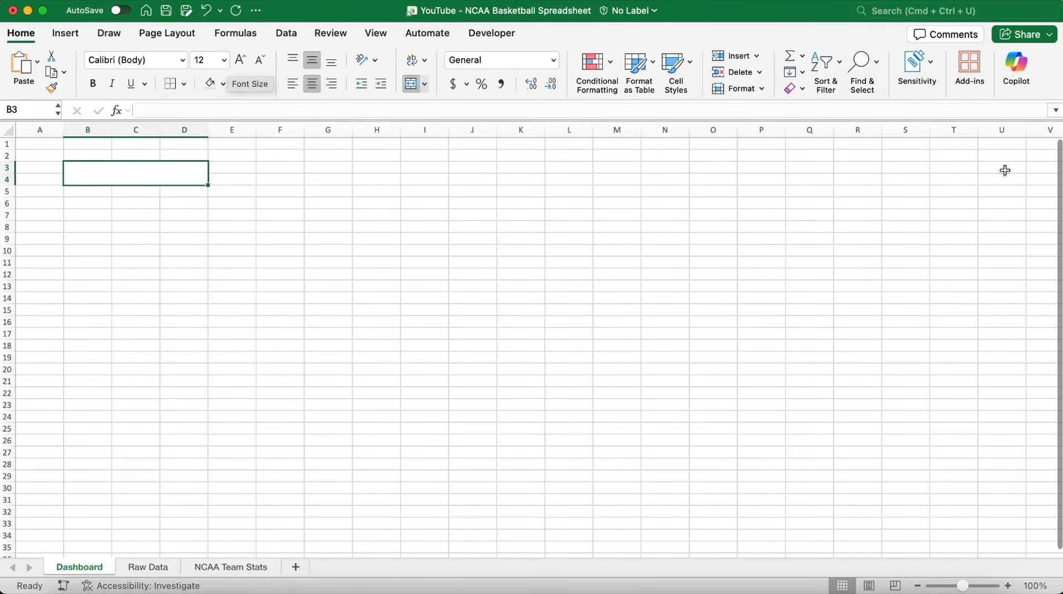
left_click(1062, 172)
Enter the bold label "Away Team:" in merged cell B3:D4 at font size 24
left_click(224, 60)
left_click(224, 59)
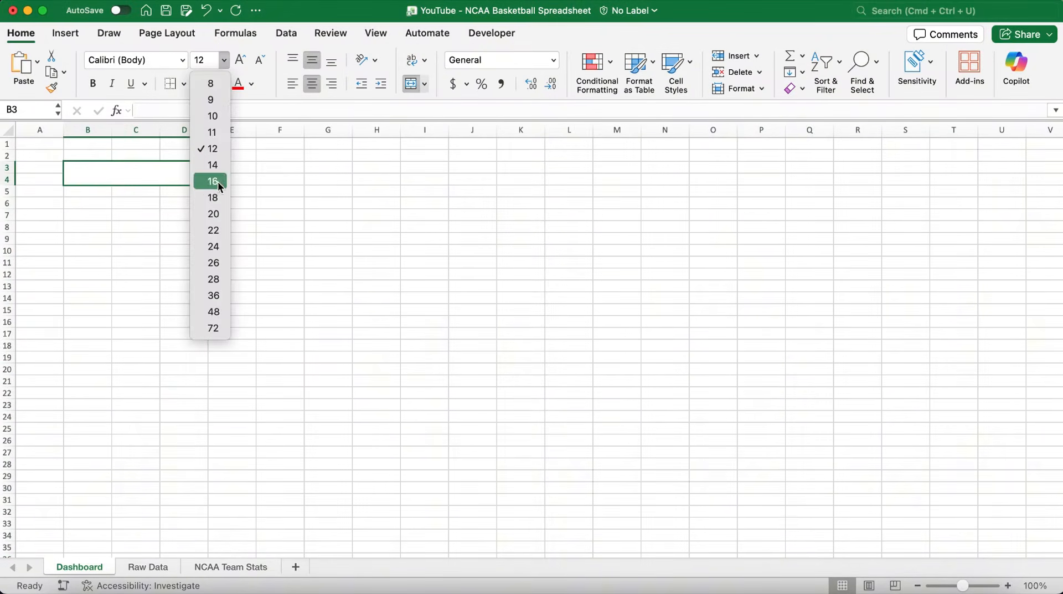
left_click(211, 247)
type("Away Team:")
key("Return")
key("Up")
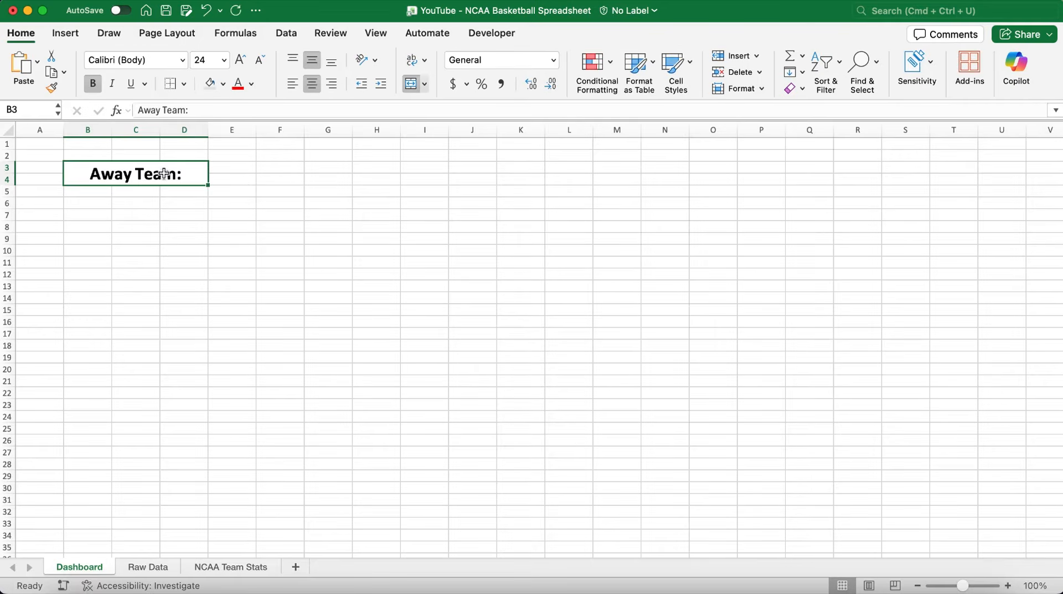
Copy the "Away Team:" label cell to B6:D7
key("super+c")
left_click(136, 213)
key("super+v")
Merge and centre E3:K4 at font size 24, and copy the merged cell to E6:K7
left_click_drag(244, 180, 571, 178)
left_click(410, 83)
left_click(223, 60)
left_click(212, 246)
key("super+c")
left_click(230, 204)
key("super+v")
Merge and centre L3:L4 at font size 24, and copy the merged cell to L6:L7
left_click(410, 84)
left_click(223, 60)
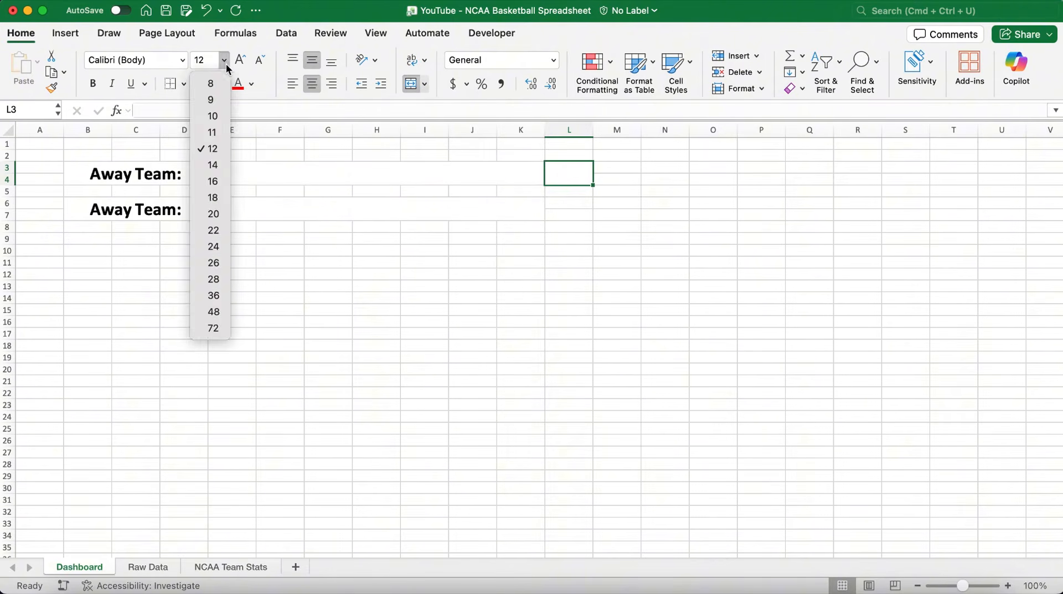
left_click(212, 243)
key("super+c")
left_click(567, 204)
key("super+v")
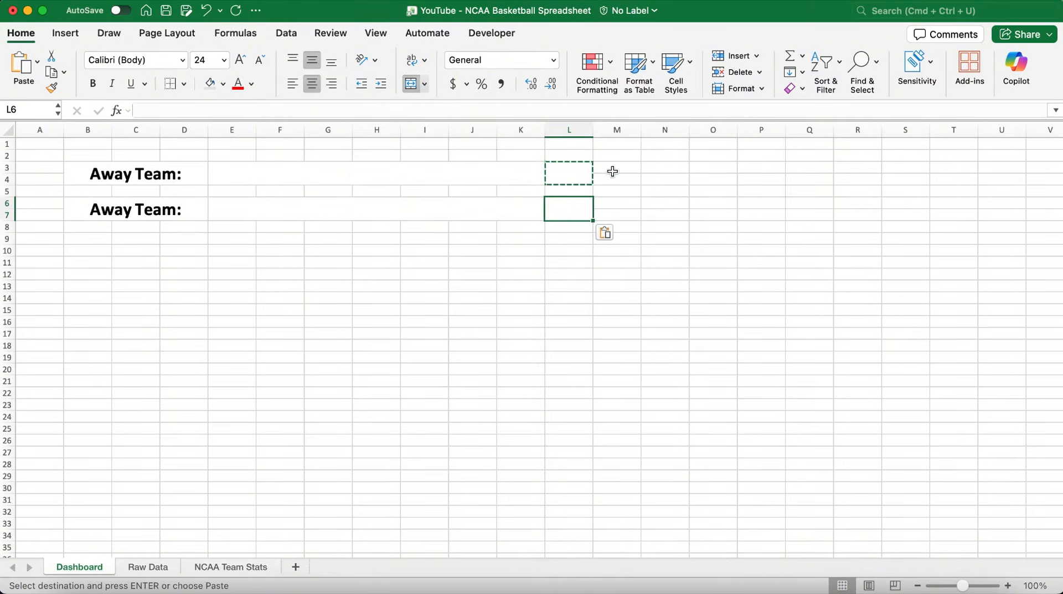
Copy the blank merged cell L3:L4 to M6:M7
left_click(619, 205)
key("super+v")
left_click(617, 147)
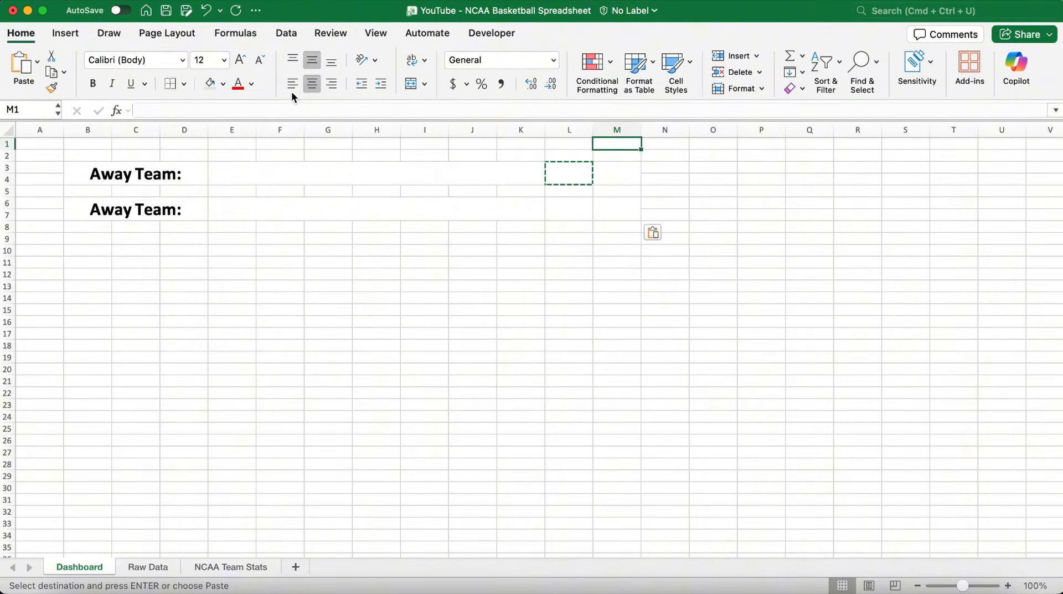
left_click(223, 59)
left_click(213, 195)
type("Ex")
key("BackSpace")
key("BackSpace")
key("Return")
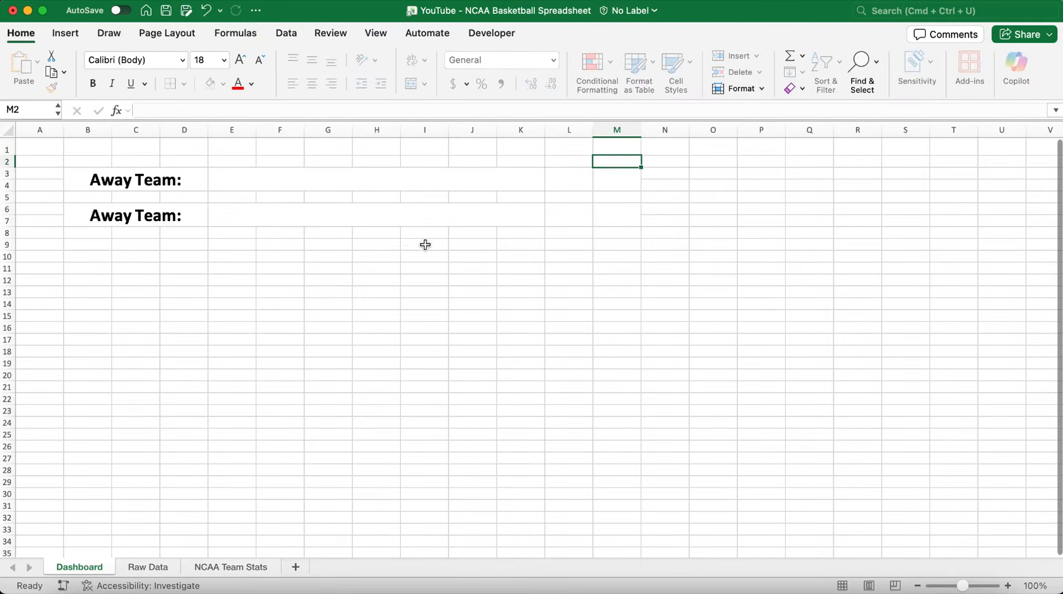
Enter the bold header "Expected Score" in M1 at font size 14 and widen column M to fit it
key("Up")
left_click(225, 61)
left_click(214, 163)
key("super+b")
type("Expecte")
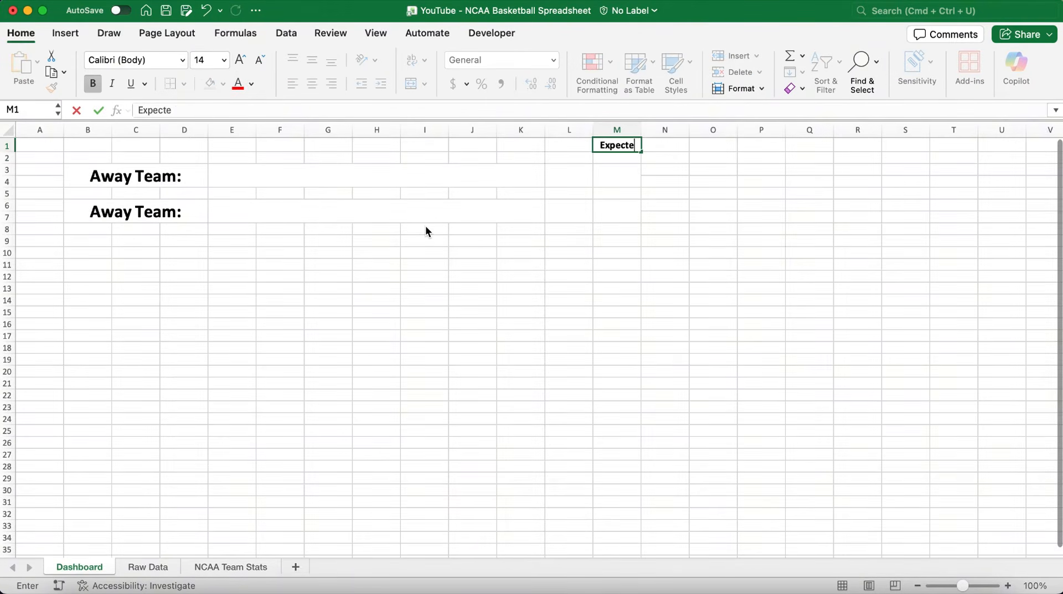
type("d Score")
key("Return")
left_click_drag(641, 129, 687, 131)
Enter the header "Time Left" in O1 at font size 14 and widen column O slightly
left_click(766, 147)
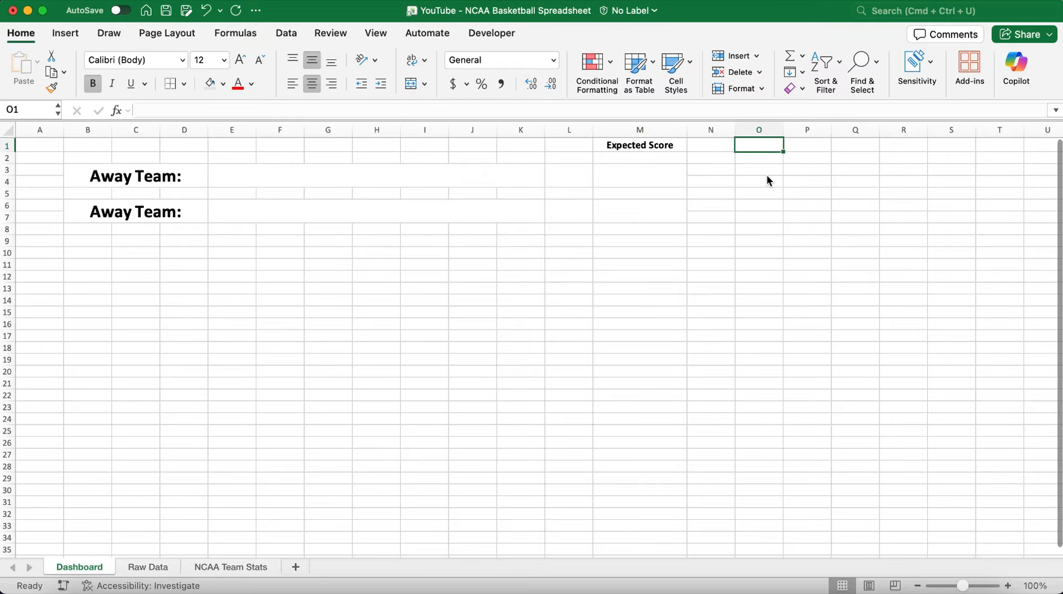
type("Time Left")
left_click(224, 60)
left_click(214, 162)
left_click_drag(783, 130, 807, 130)
Copy the "Time Left" header to Q1, change its text to "Current Score", and widen column Q to fit it
key("super+c")
left_click(879, 143)
key("super+v")
type("Curre")
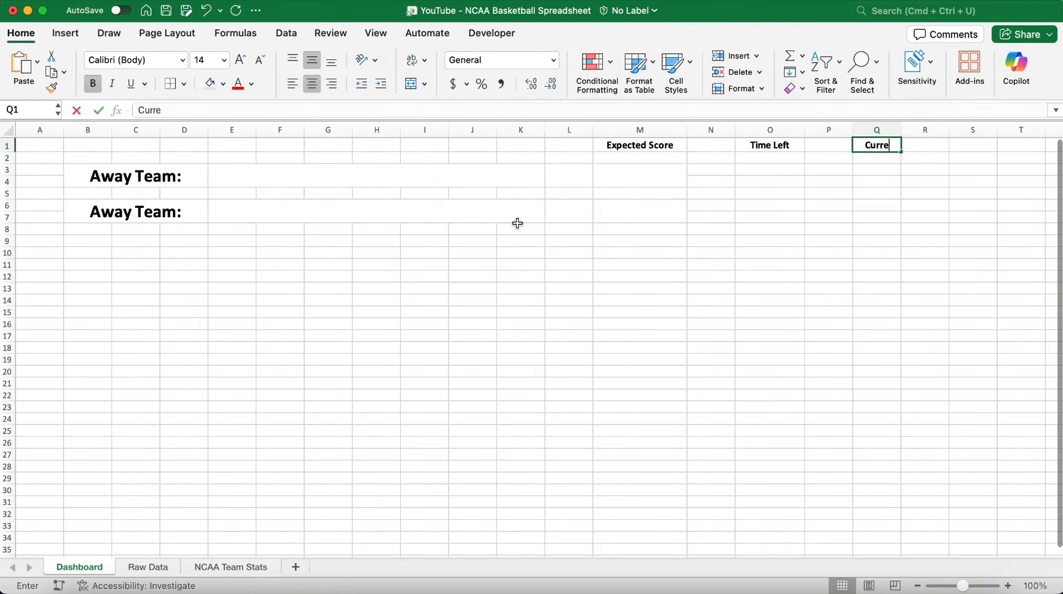
type("nt Score")
key("Return")
left_click_drag(901, 129, 930, 129)
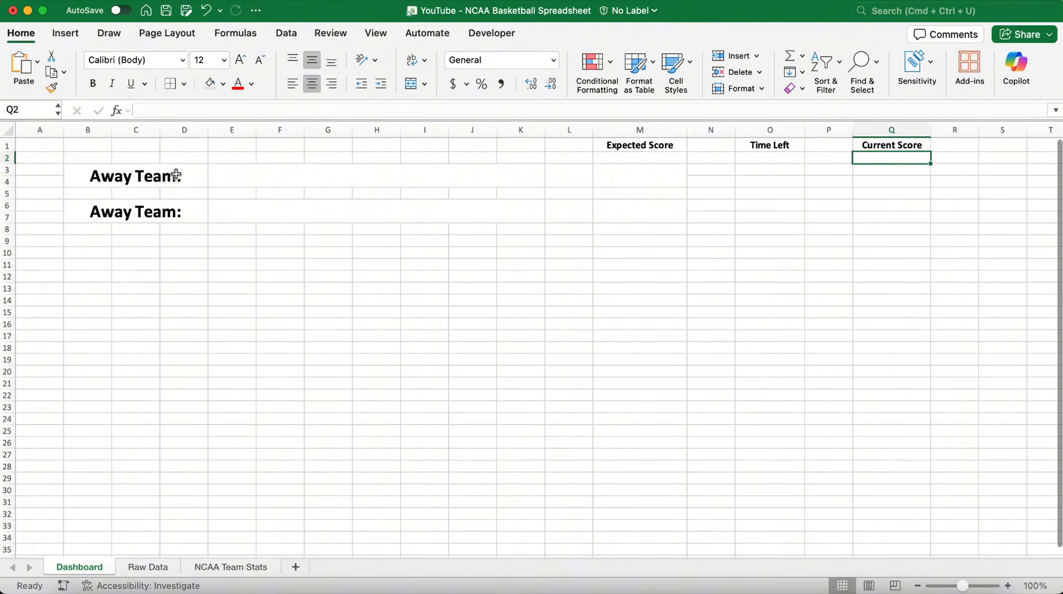
Apply all borders to the two team rows, B3:M4 and B6:M7
left_click_drag(176, 175, 631, 176)
left_click_drag(178, 213, 632, 211)
left_click(184, 84)
left_click(209, 220)
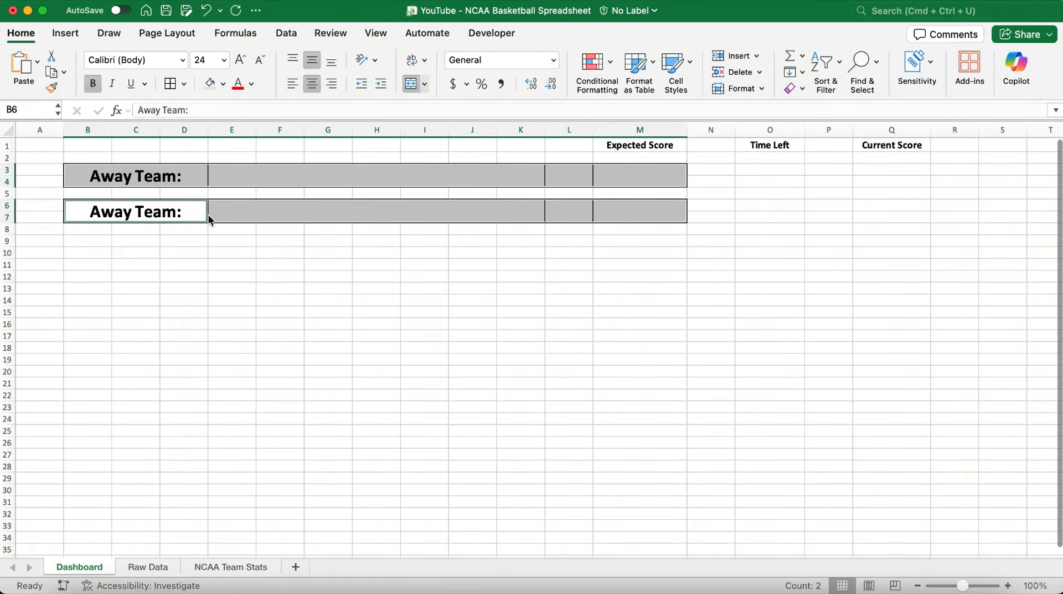
Widen column L and copy the bordered blank cell L3:L4 to O3:O4, O6:O7, Q3:Q4 and Q6:Q7
left_click(576, 177)
left_click_drag(593, 130, 622, 131)
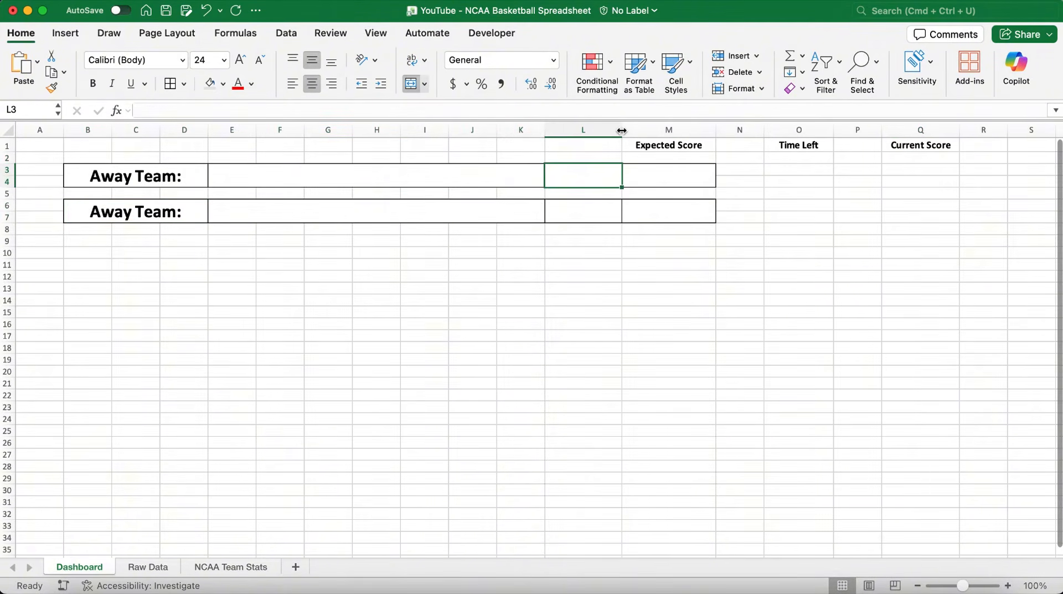
key("super+c")
left_click(797, 176)
key("super+v")
left_click(798, 211)
key("super+v")
left_click(920, 175)
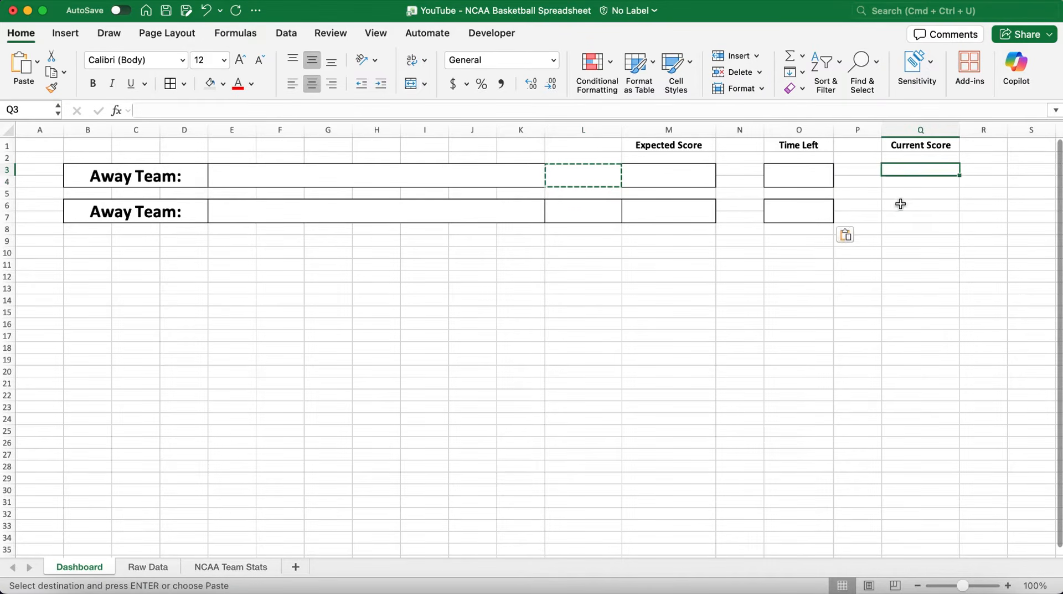
key("super+v")
left_click(921, 210)
Fill the four Time Left and Current Score cells in O3:O7 and Q3:Q7 with light grey
left_click(920, 175, "super")
left_click(798, 175, "super")
left_click(797, 211, "super")
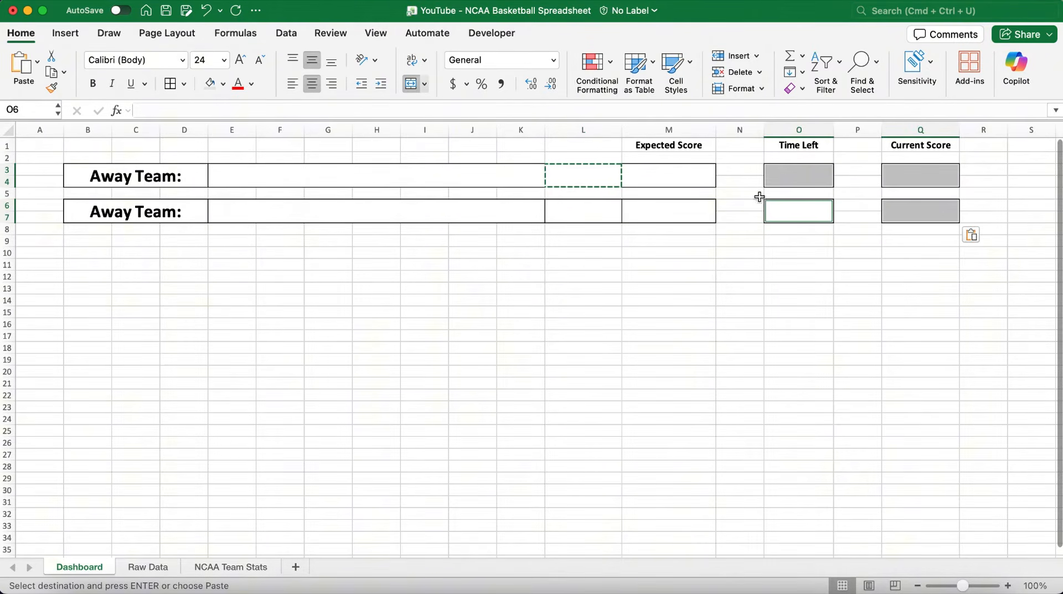
left_click(210, 83)
Colour the first team row: grey for label B3:D4, medium blue for E3:K4, and medium orange for M3:M4
left_click(178, 175)
left_click(224, 83)
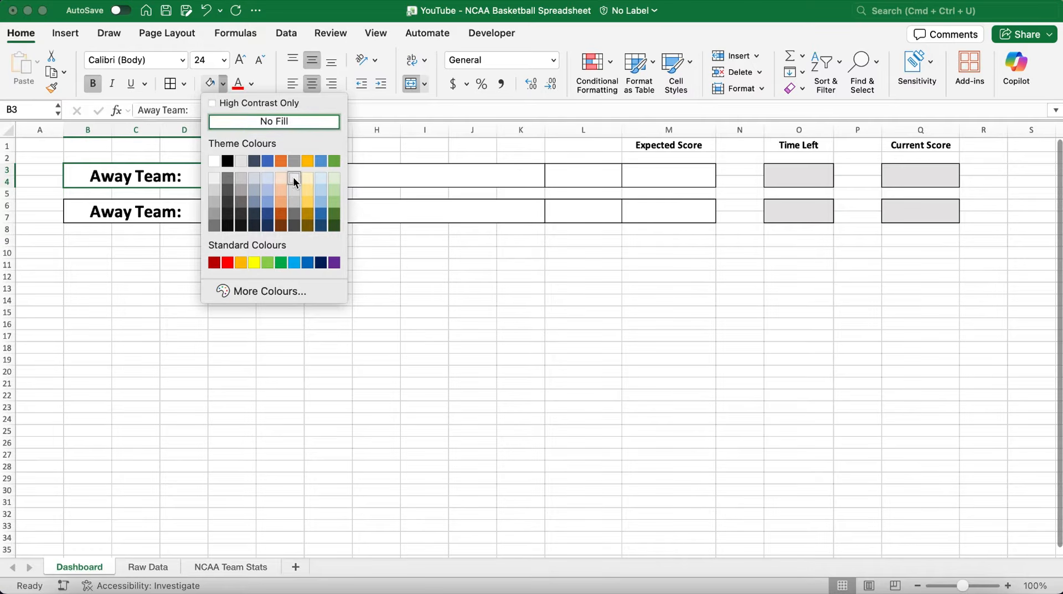
left_click(294, 201)
left_click(242, 176)
left_click(224, 83)
left_click(318, 202)
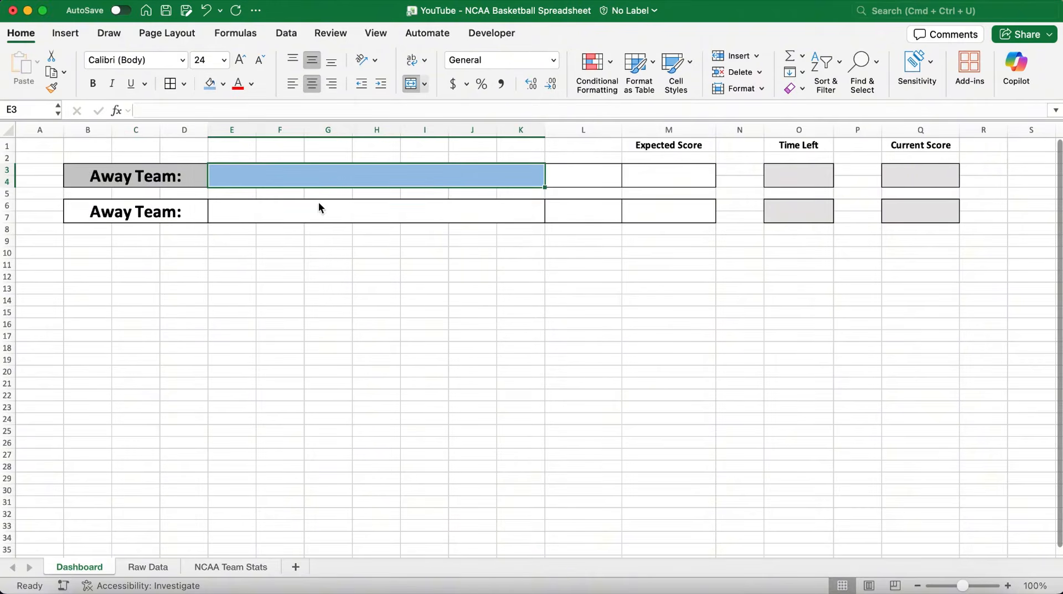
left_click(653, 175)
left_click(224, 84)
left_click(277, 201)
Colour the second team row in the palest shades: grey for label B6:D7, blue for E6:K7, and orange for M6:M7
left_click(188, 209)
left_click(224, 83)
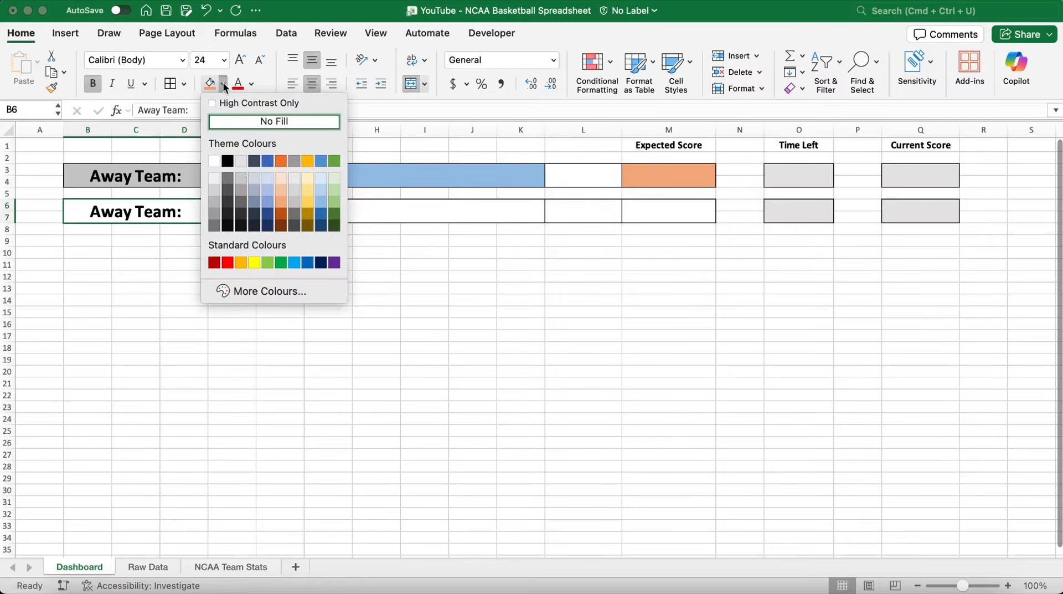
left_click(294, 175)
left_click(250, 207)
left_click(224, 84)
left_click(319, 175)
left_click(628, 202)
left_click(224, 83)
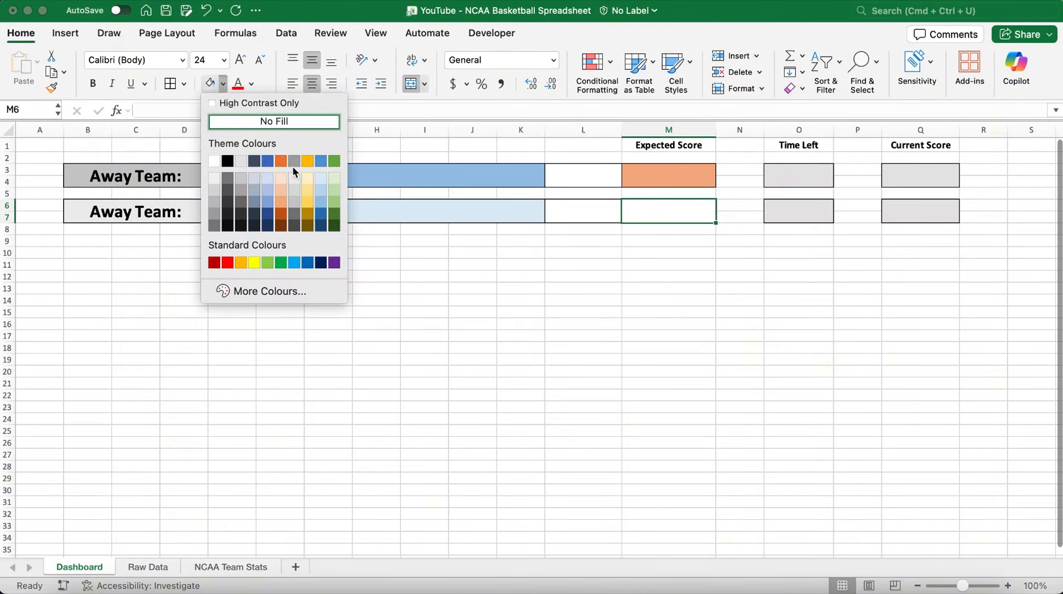
left_click(277, 175)
left_click(407, 244)
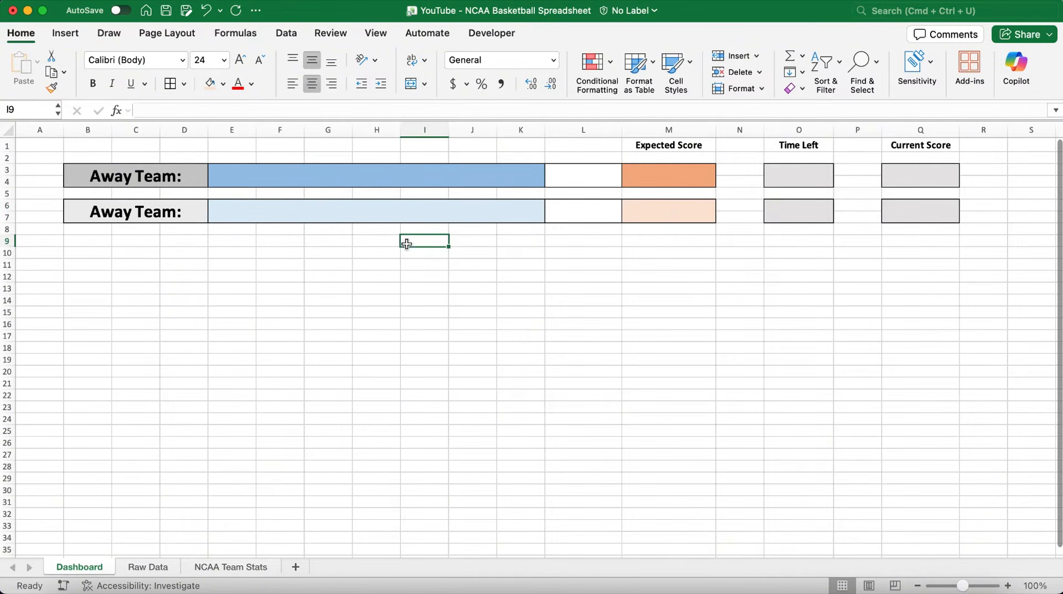
Add list data validation to team cells E3:K4 and E6:K7 with the source ='NCAA Team Stats'!$A$3#
left_click(416, 176)
left_click(397, 208)
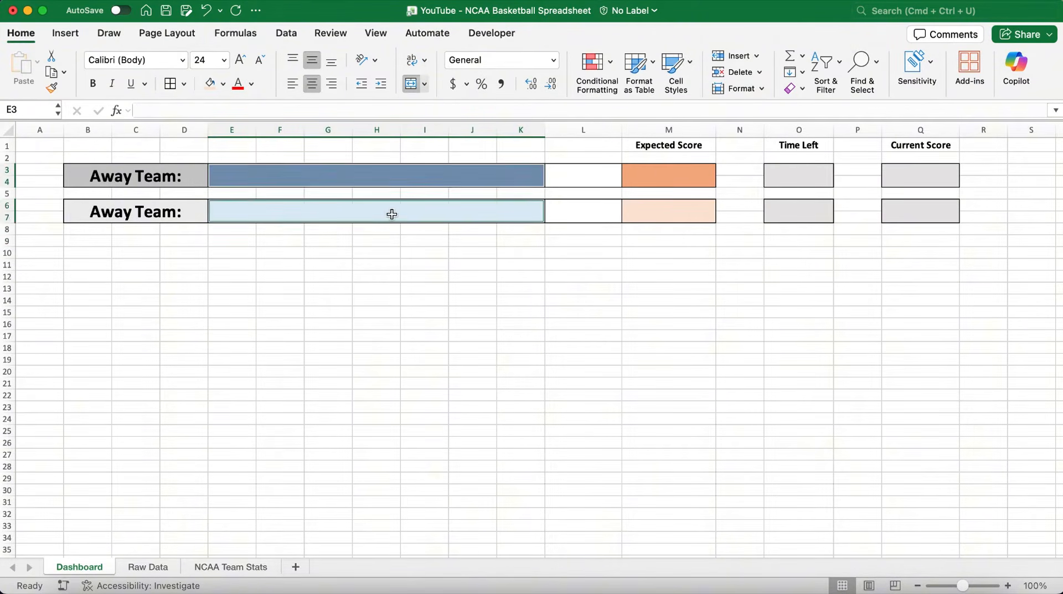
left_click(287, 35)
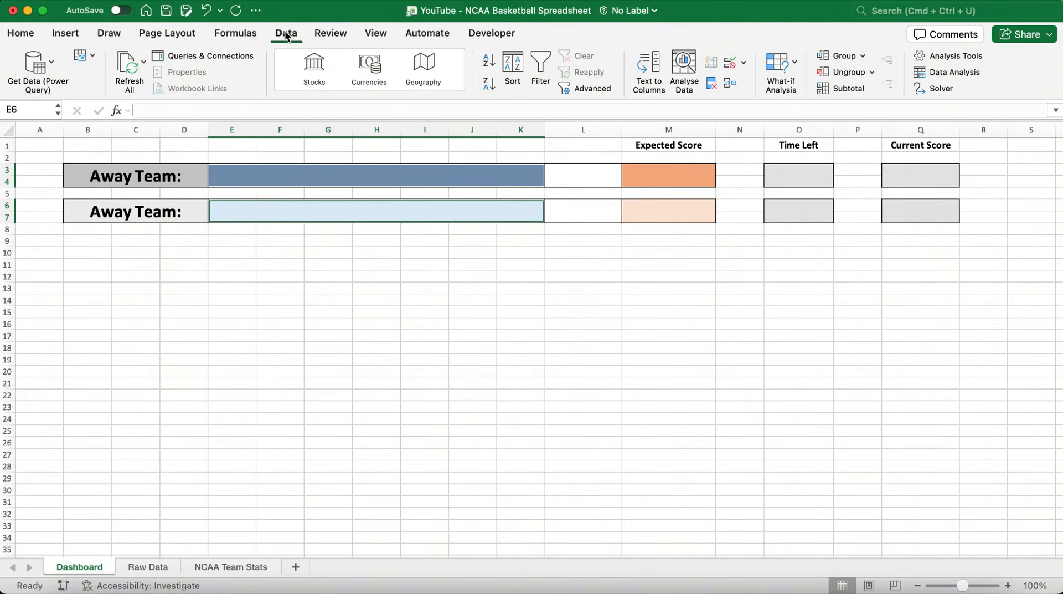
left_click(744, 64)
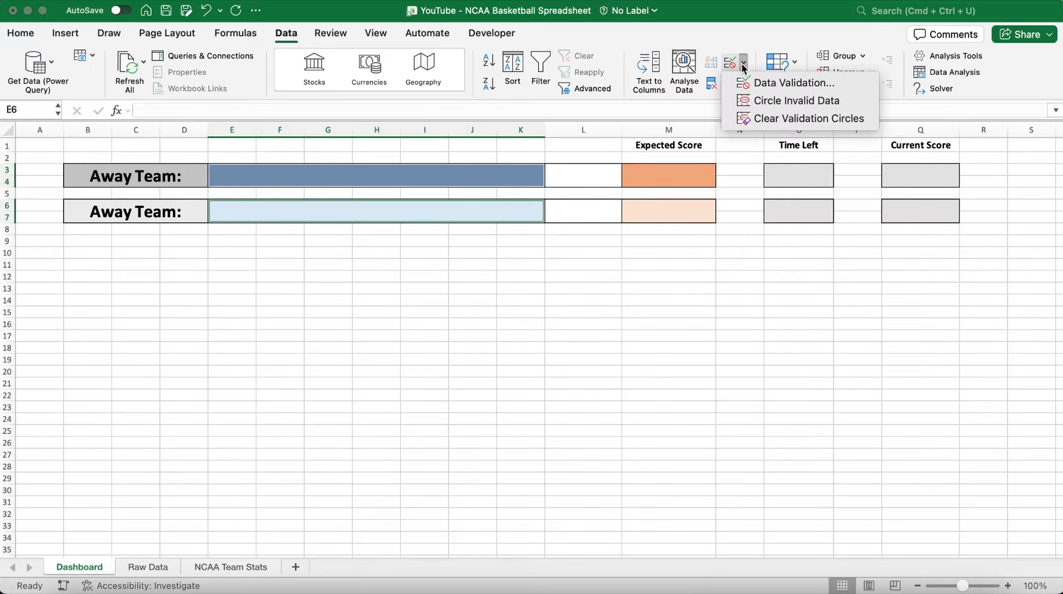
left_click(772, 83)
left_click(526, 169)
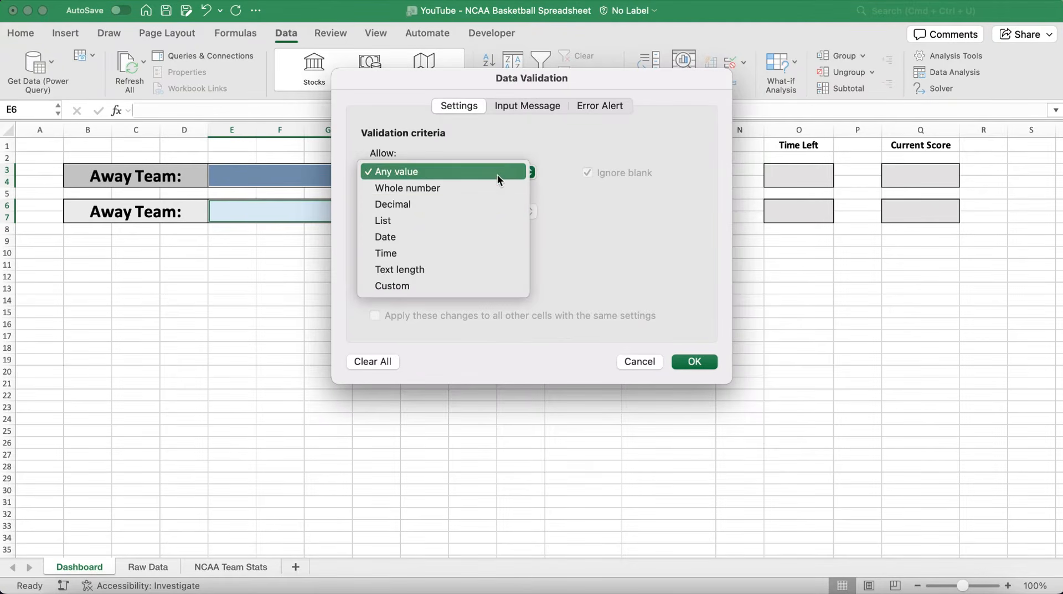
left_click(475, 216)
left_click(447, 251)
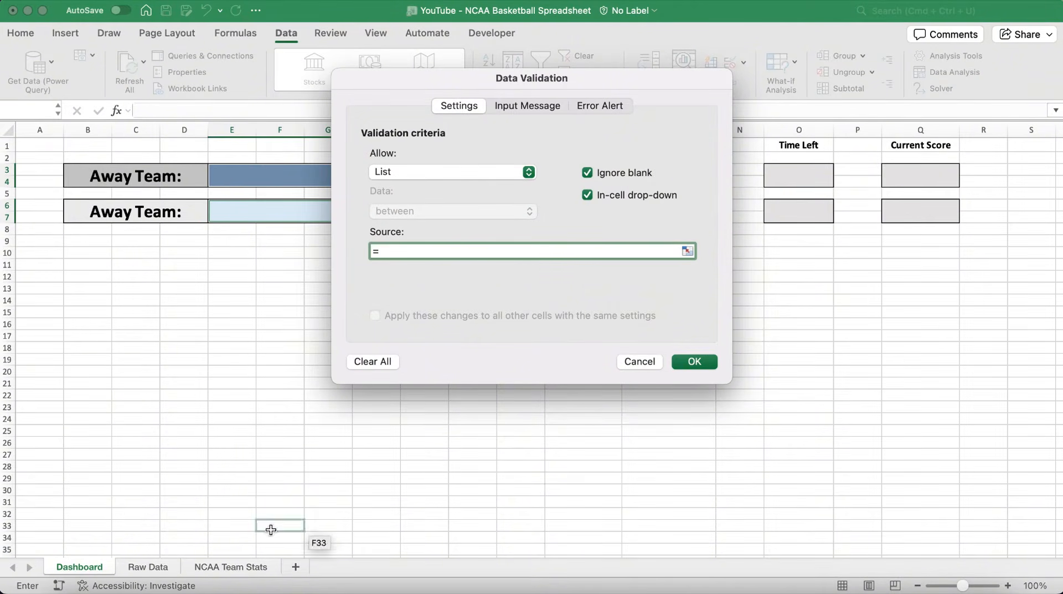
left_click(249, 568)
left_click(121, 169)
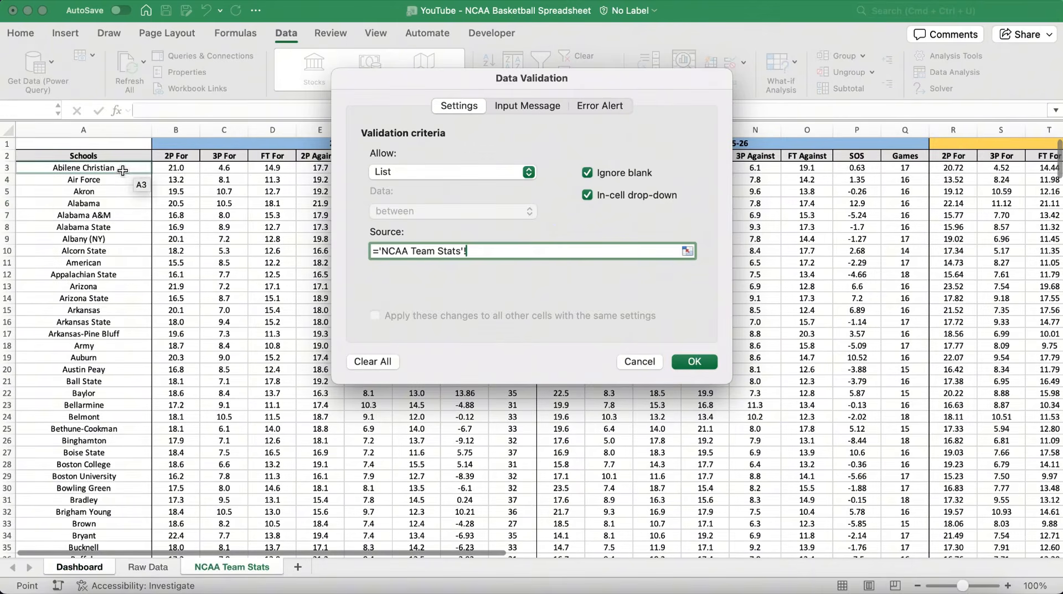
type("#")
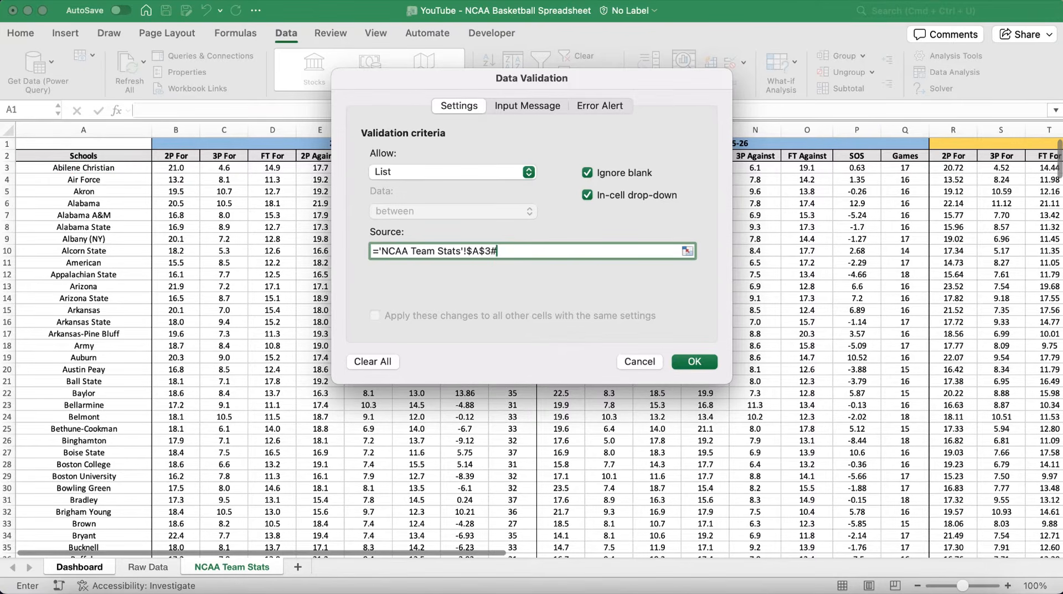
left_click(702, 361)
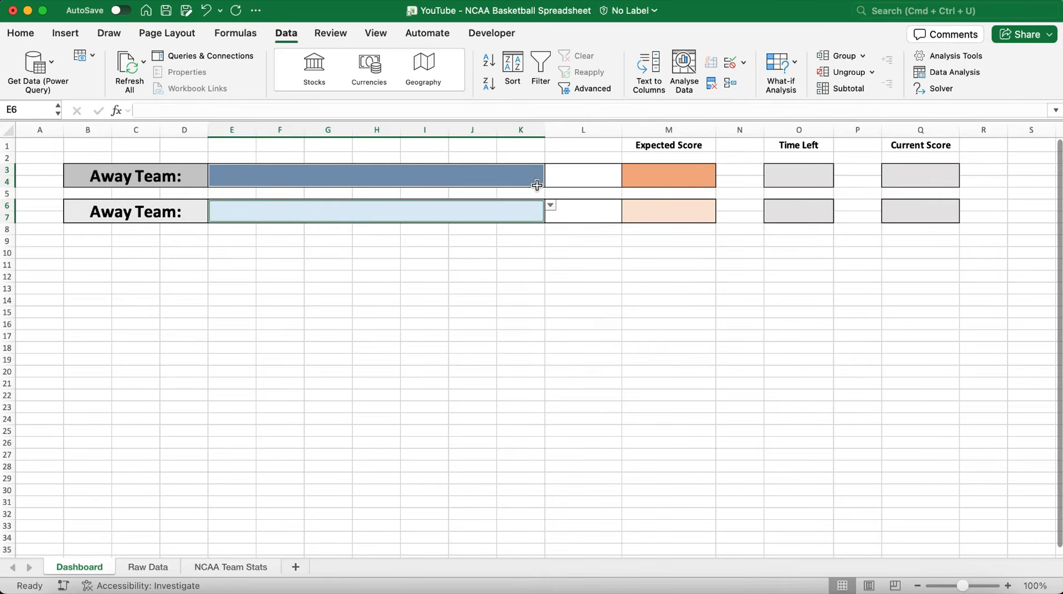
Choose Delaware State from the team drop-down list in E3:K4
left_click(537, 175)
left_click(551, 170)
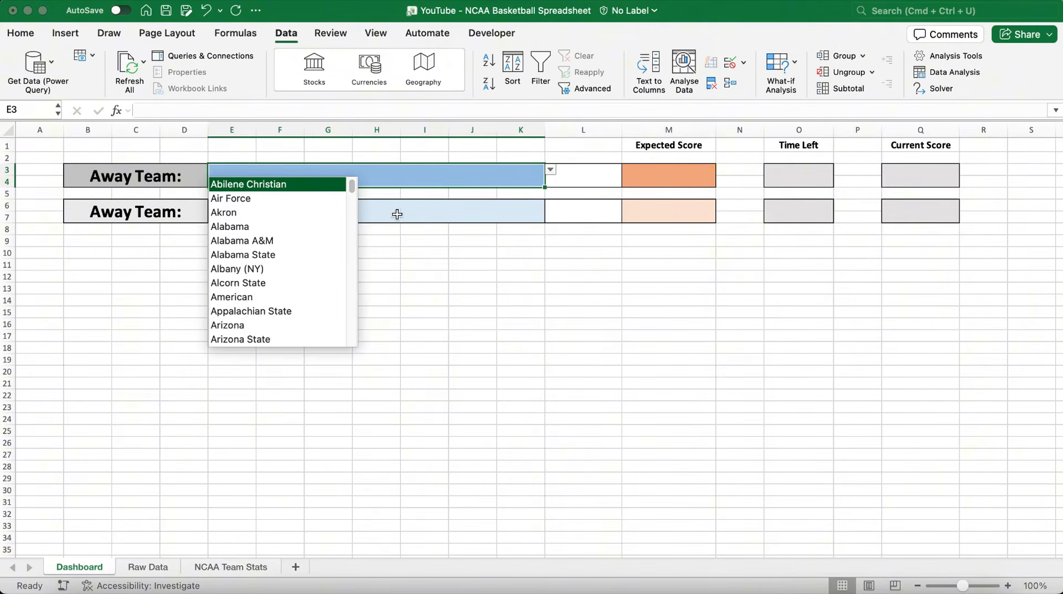
scroll(247, 303, "down", 10)
scroll(246, 304, "down", 15)
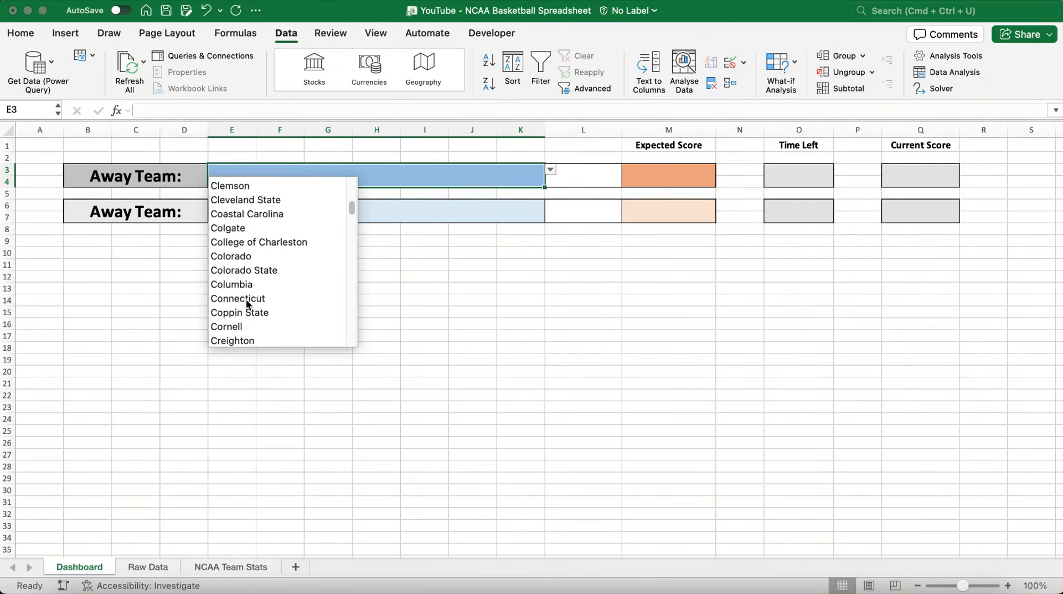
scroll(246, 304, "up", 5)
scroll(246, 298, "up", 5)
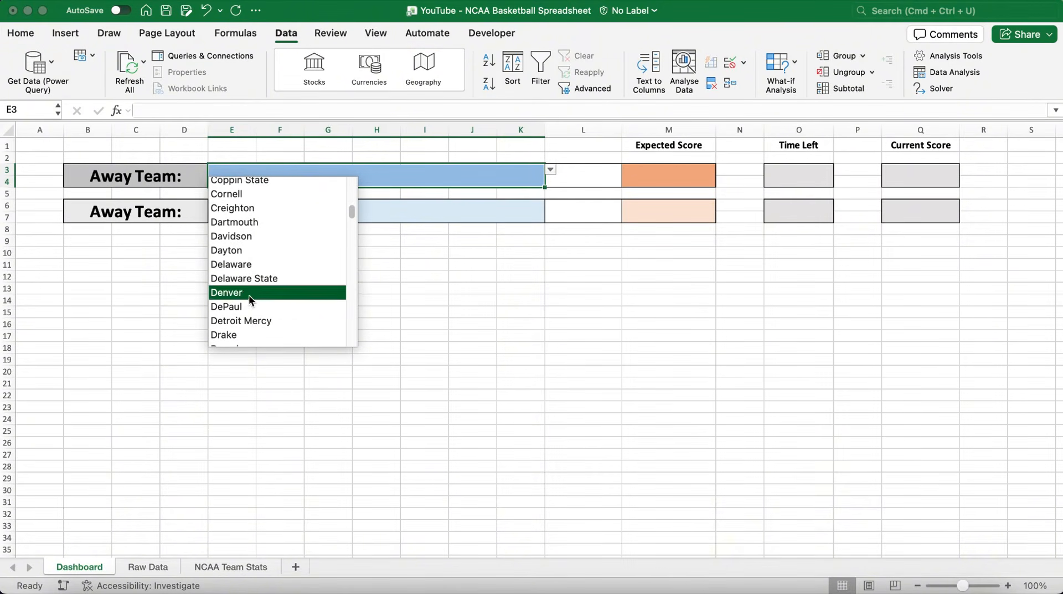
left_click(264, 276)
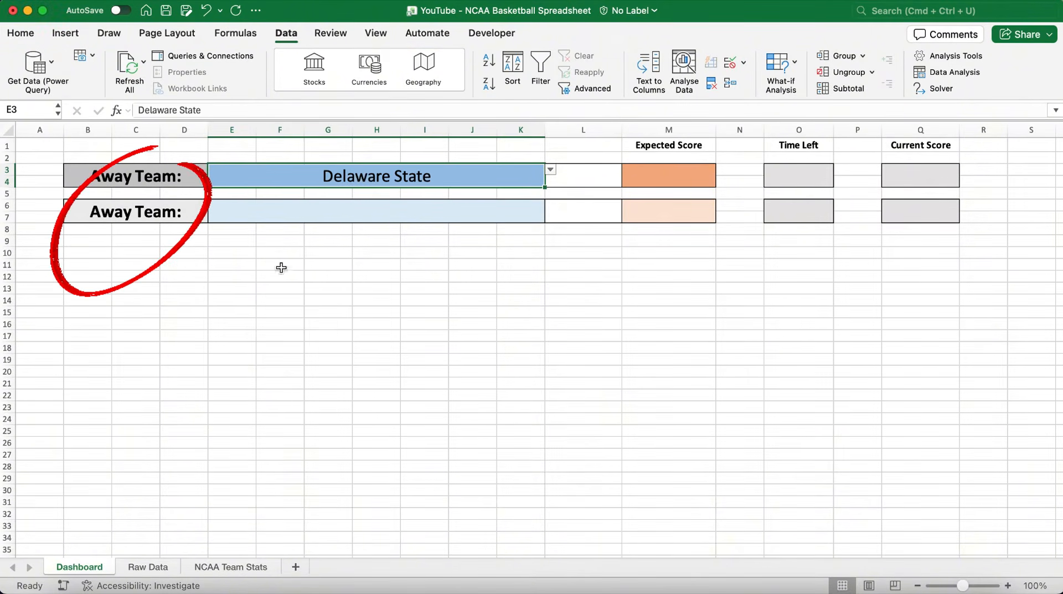
Enter Howard as the team in E6:K7
left_click(344, 211)
type("How")
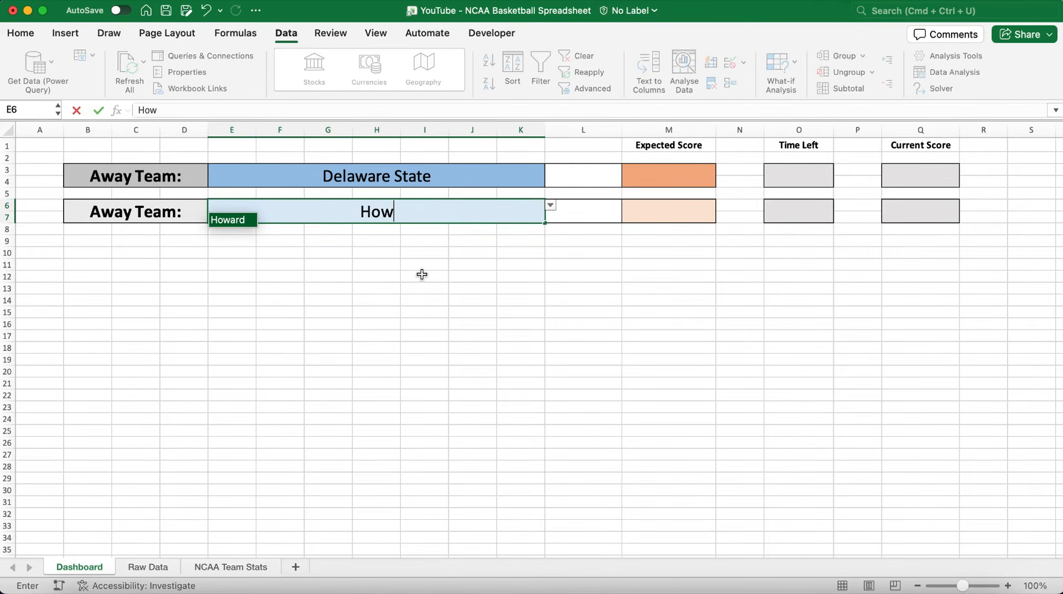
key("Return")
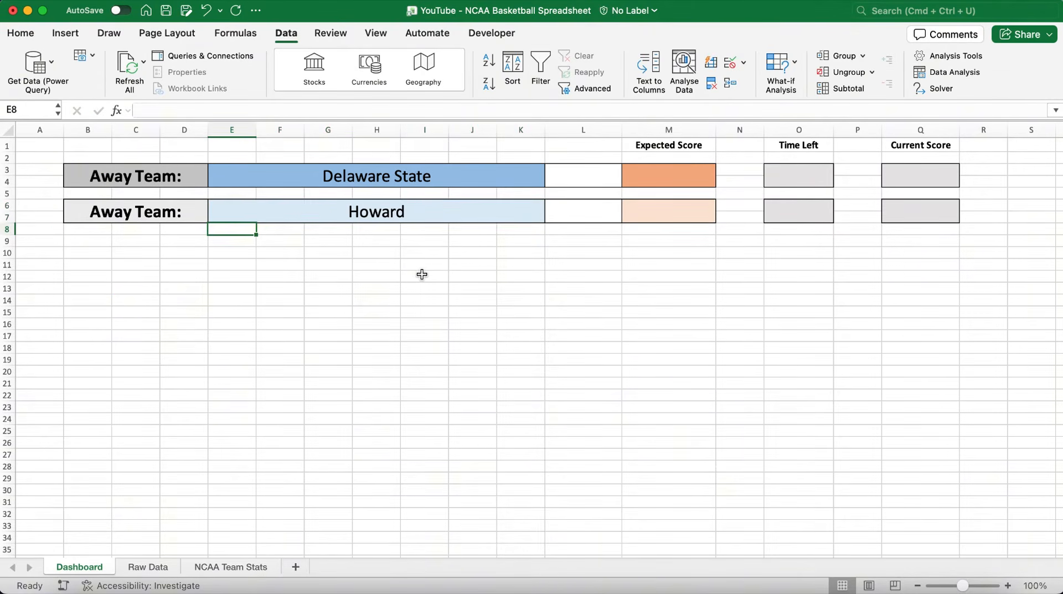
Add a new worksheet and name it Simulations
left_click(295, 566)
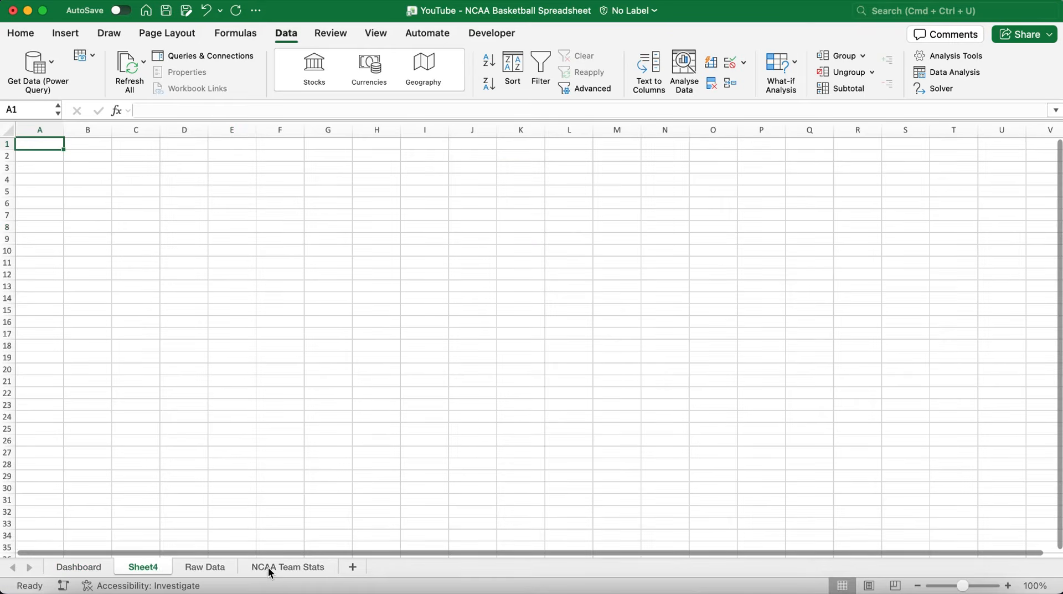
double_click(157, 571)
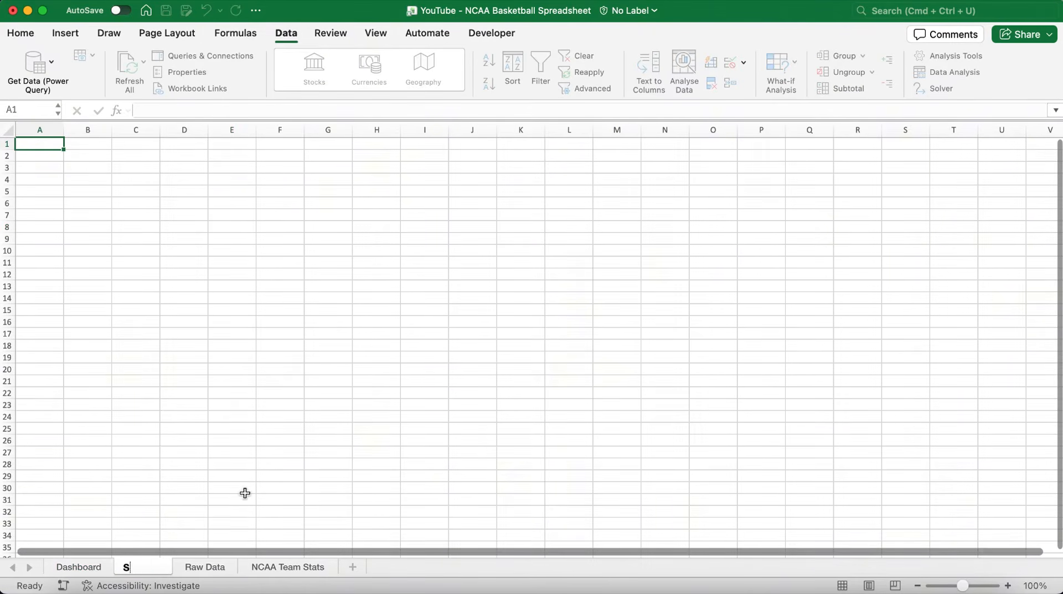
type("Simulations")
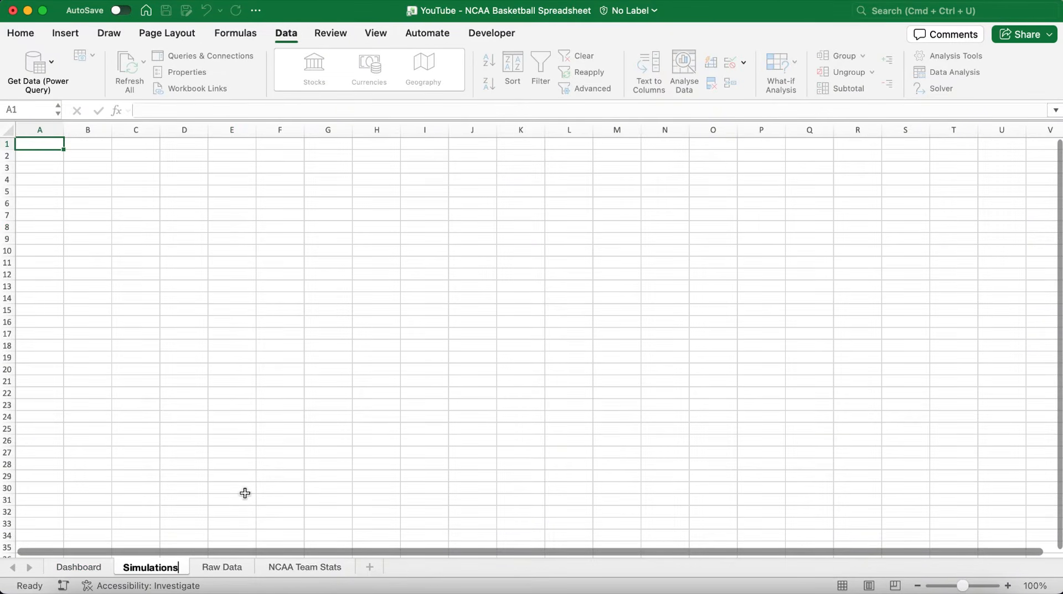
key("Return")
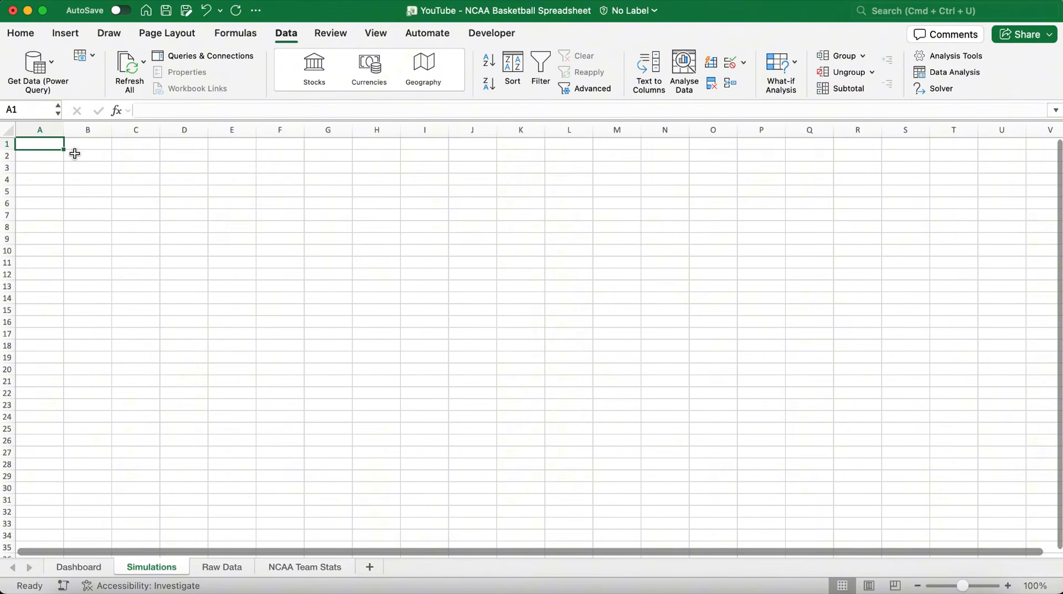
Link Simulations cell B1 to the first team with =Dashboard!E3 and widen column B to 21.00
left_click(24, 37)
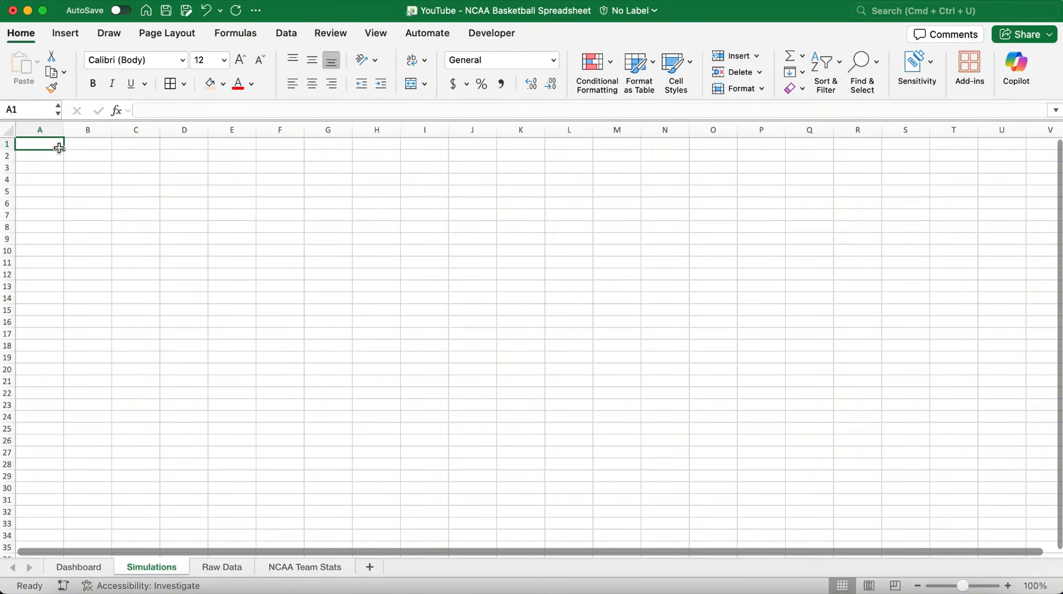
left_click(100, 145)
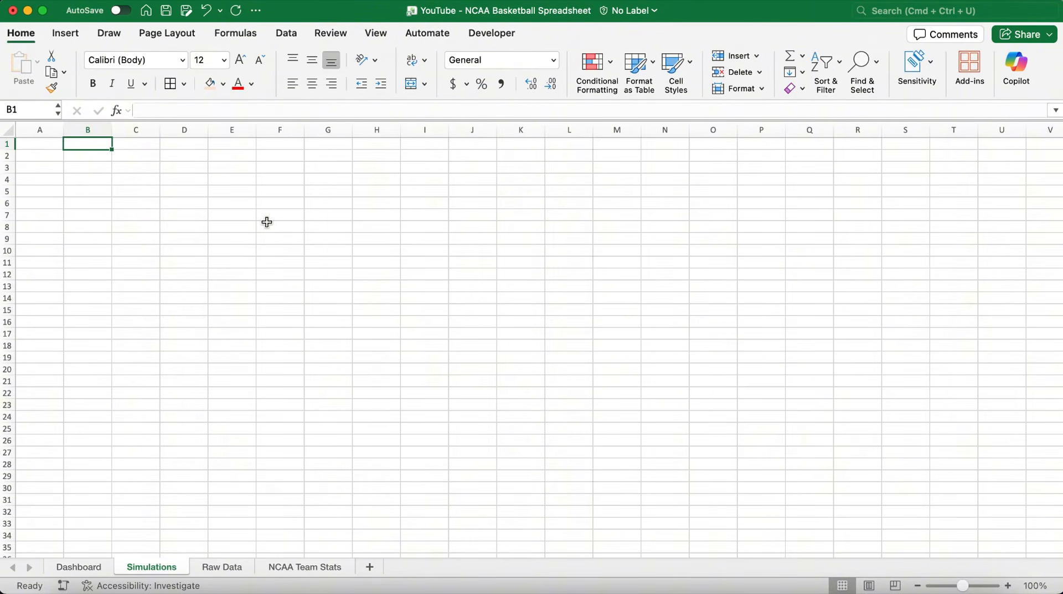
type("=")
left_click(100, 566)
left_click(231, 170)
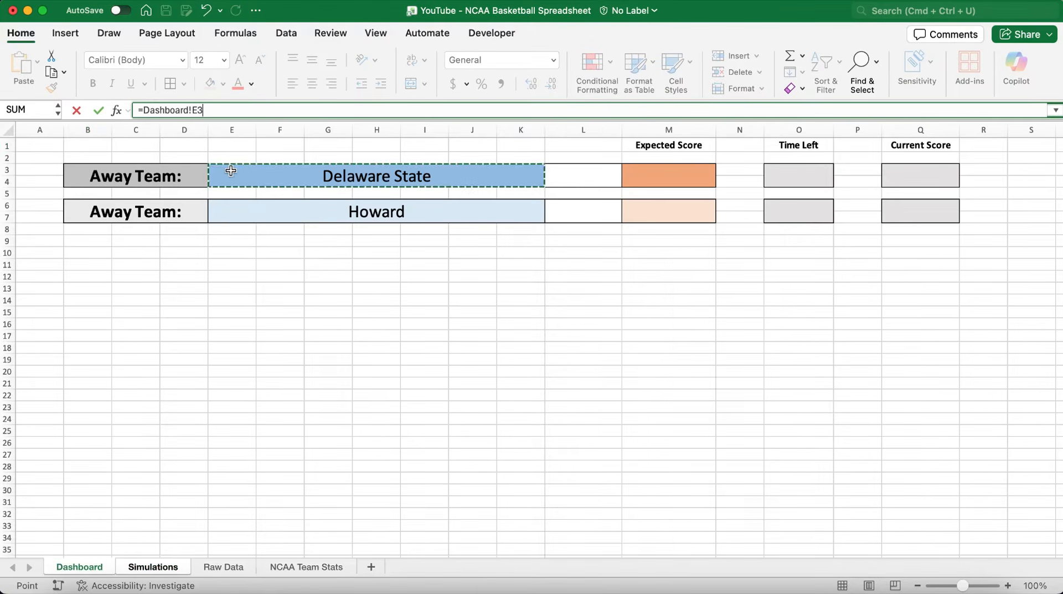
key("Return")
left_click_drag(112, 130, 161, 130)
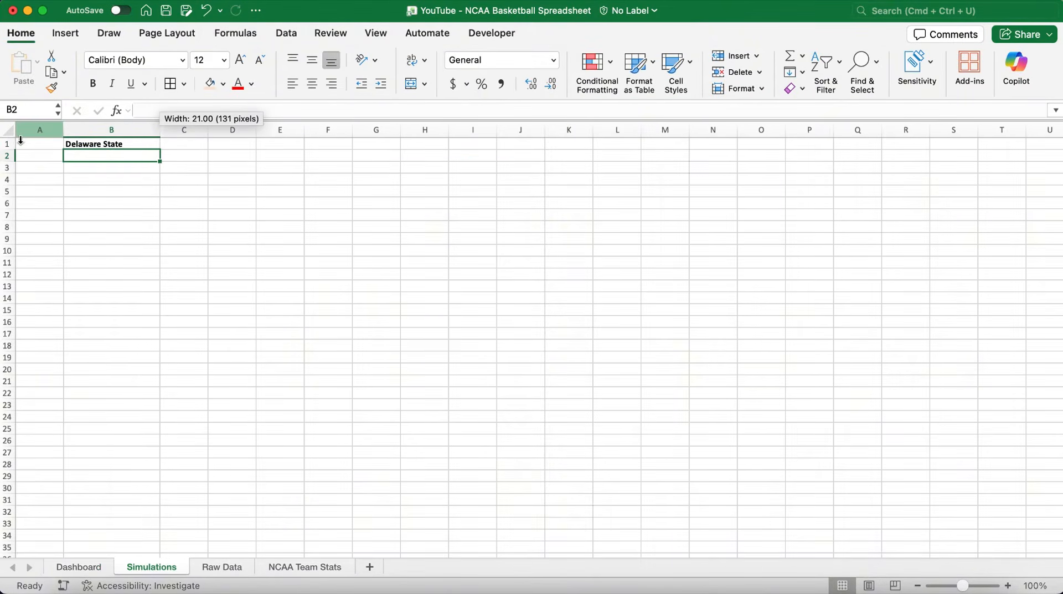
Center the contents of the whole Simulations sheet both vertically and horizontally
left_click(9, 130)
left_click(312, 60)
left_click(313, 84)
Link cell C1 to the second team with =Dashboard!E6 and widen column C
left_click(185, 144)
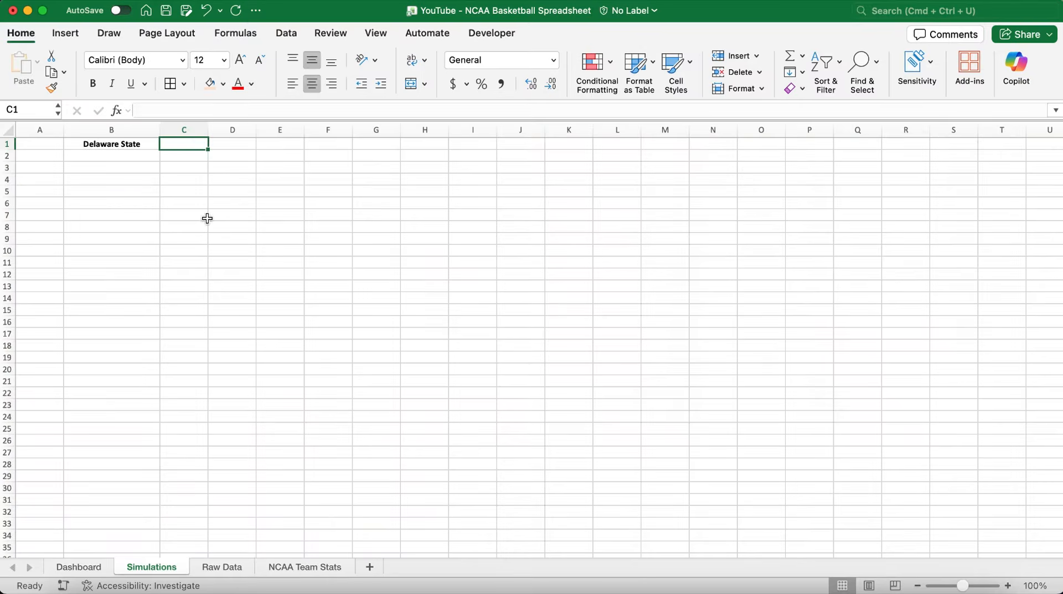
type("=")
left_click(79, 566)
left_click(227, 212)
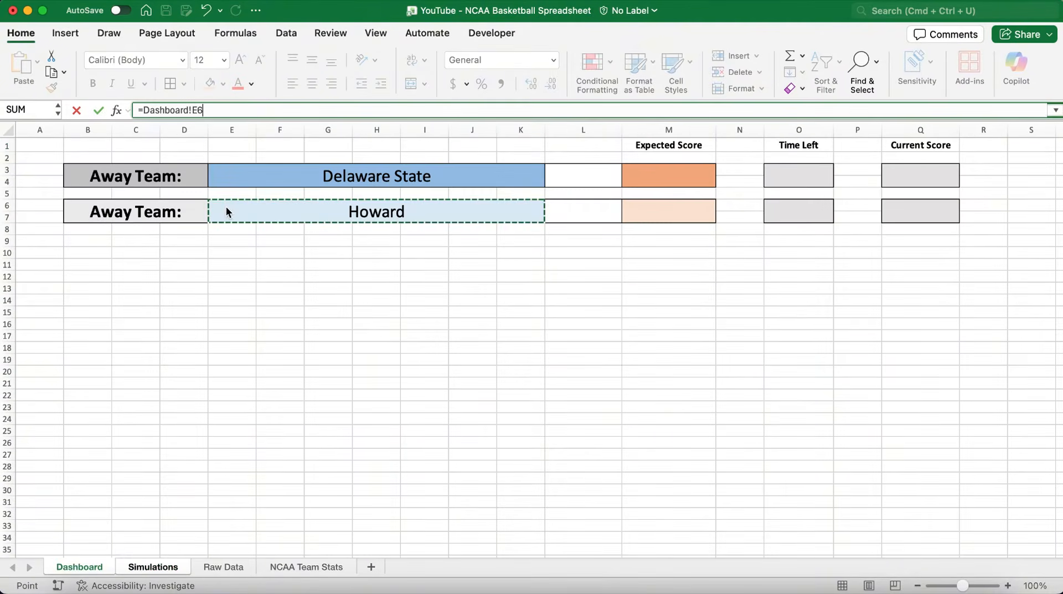
key("Return")
left_click_drag(205, 130, 263, 131)
Label A2 Trials and number the trials from A3 down with =SEQUENCE(5000)
left_click(52, 157)
type("Trials")
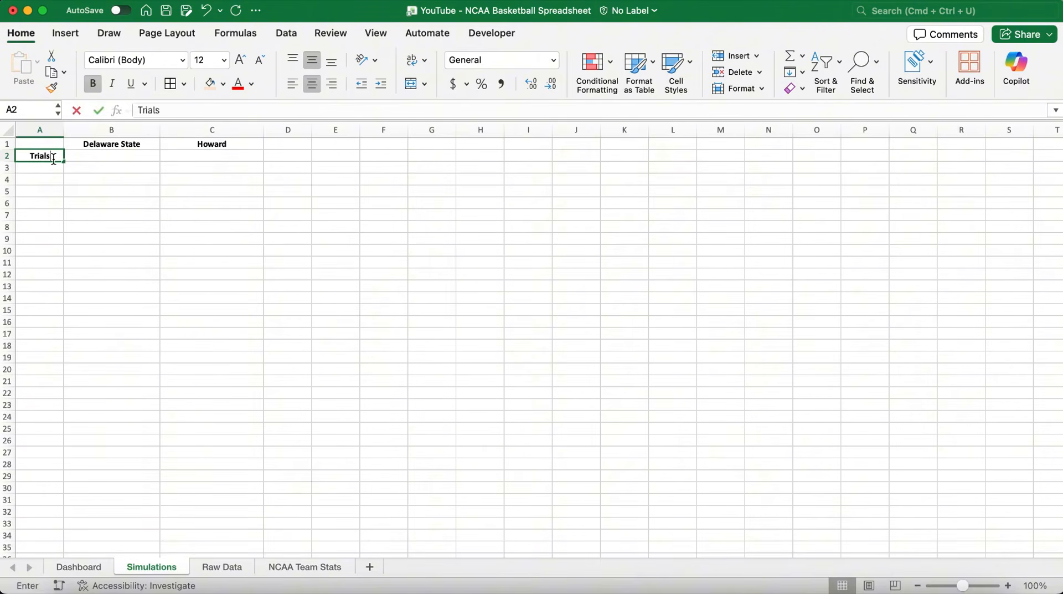
key("Return")
type("SEQ")
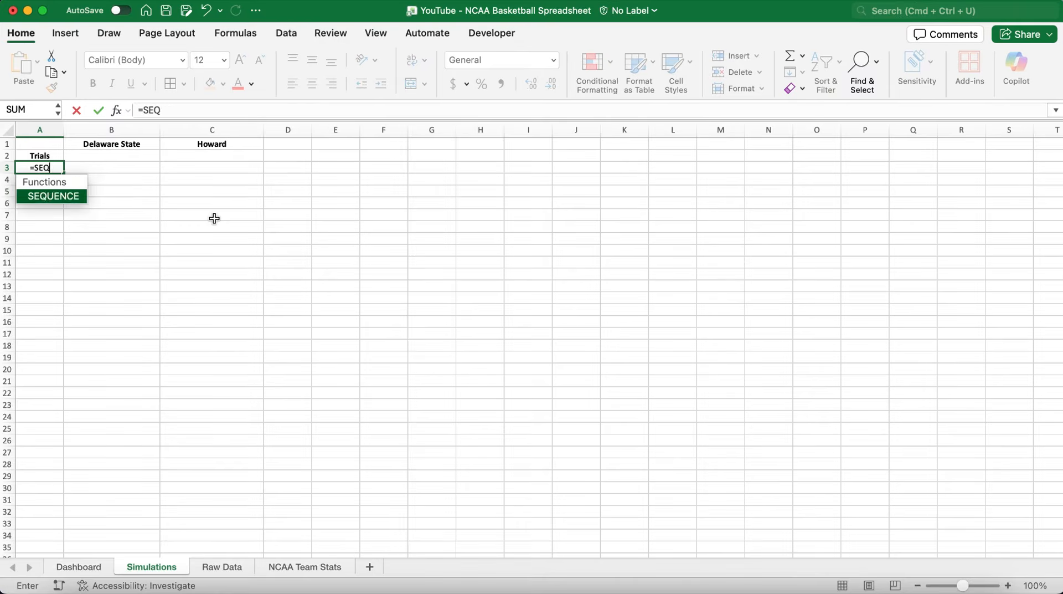
key("Tab")
type("5000)")
key("Return")
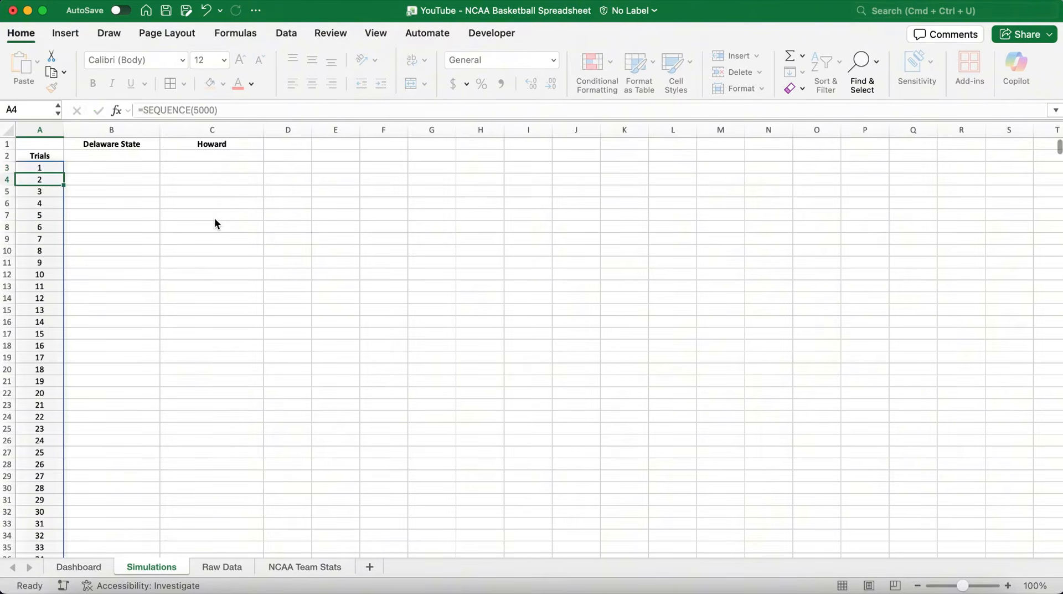
Link Simulations cell G1 to the first team with =Dashboard!E3
left_click(138, 157)
left_click(224, 157)
left_click(437, 147)
type("=")
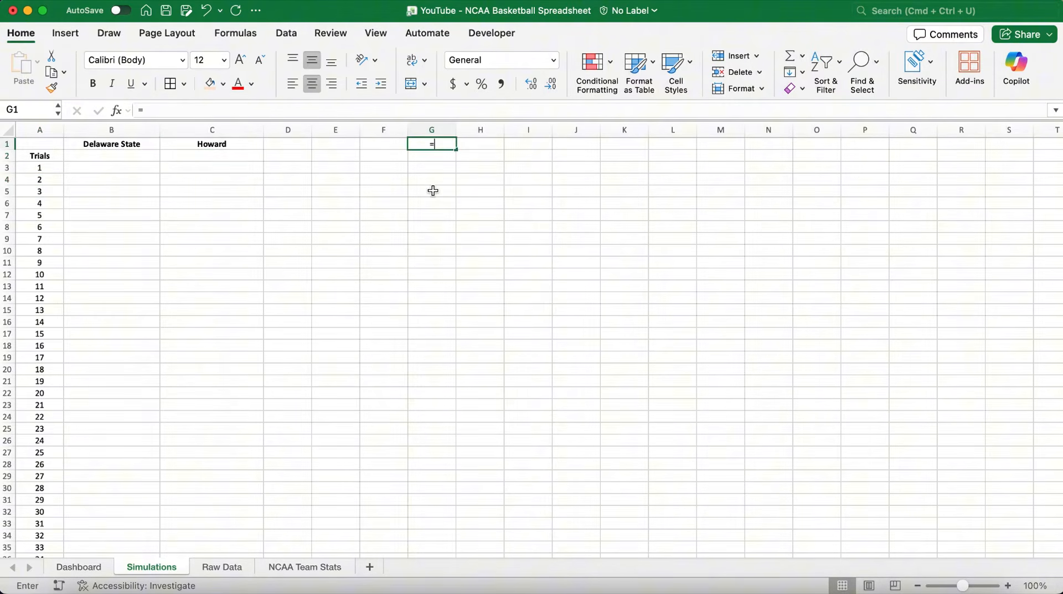
left_click(78, 567)
left_click(225, 174)
key("Return")
Link cell H1 to the second team with =Dashboard!E6 and widen columns G and H
left_click(474, 143)
type("=")
left_click(78, 566)
left_click(223, 205)
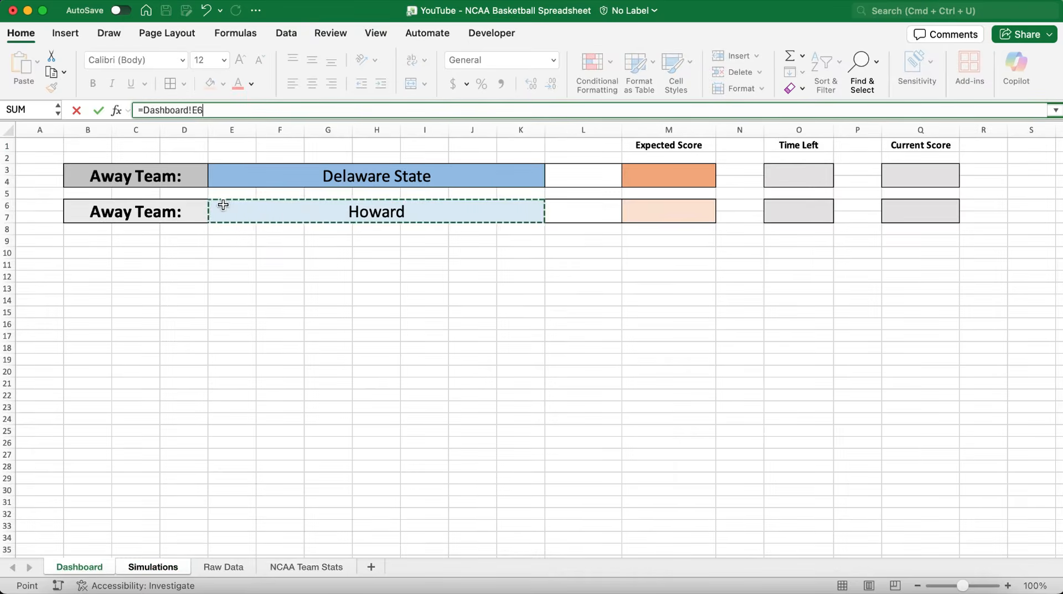
key("Return")
left_click_drag(435, 130, 476, 131)
left_click_drag(457, 130, 554, 145)
key("super+b")
Enter the bold row labels x2p:, x3p: and xFT: in cells F2 to F4
left_click(382, 165)
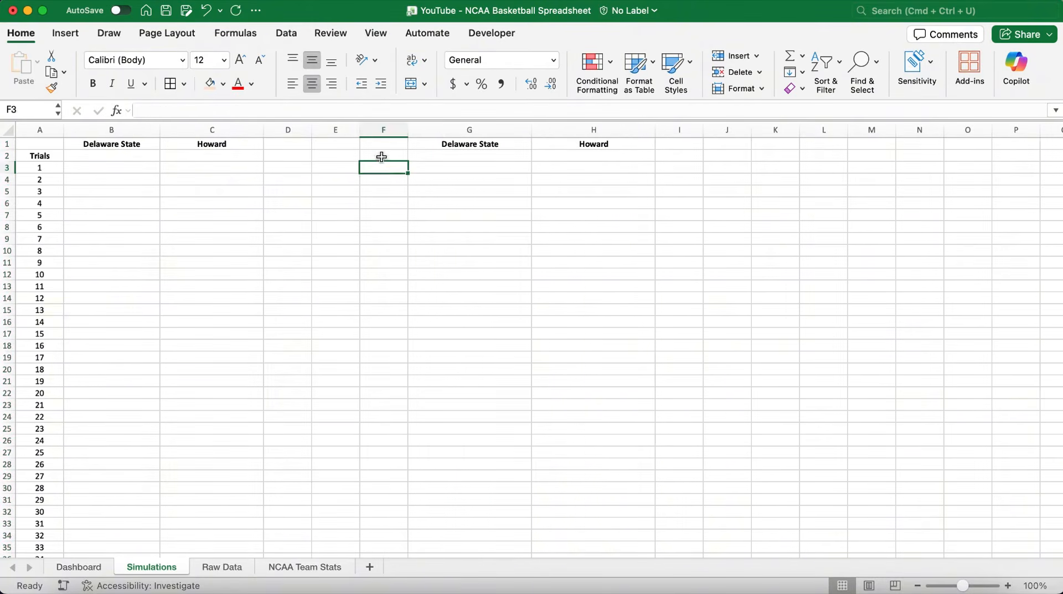
key("super+b")
type("x2p:")
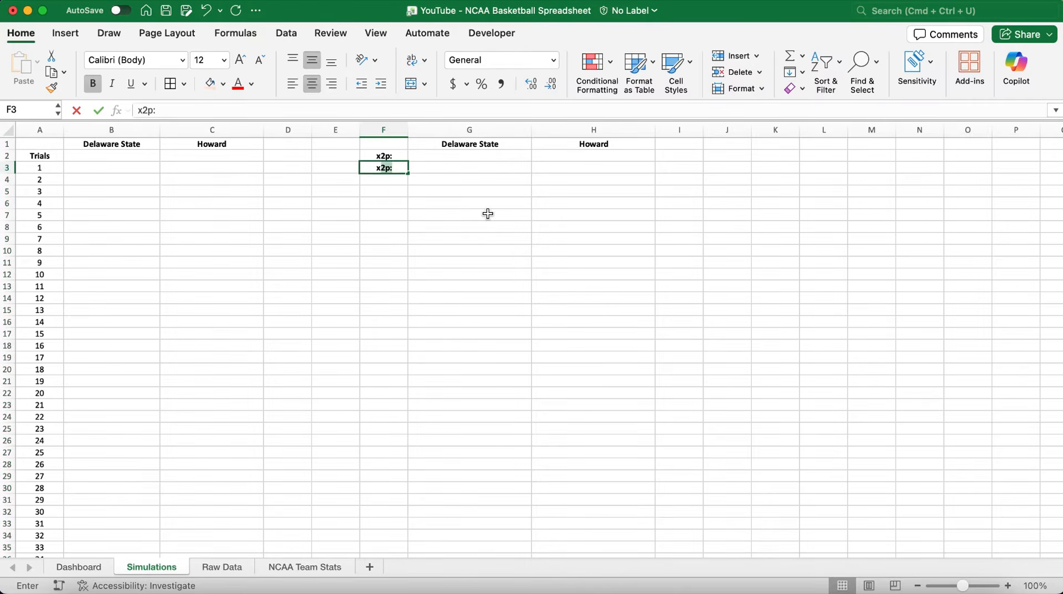
type("3p:")
key("Return")
type("xFT:")
key("Return")
Enter the labels Live x2p:, Live x3p: and Live xFT: in cells F5 to F7
type("Live ")
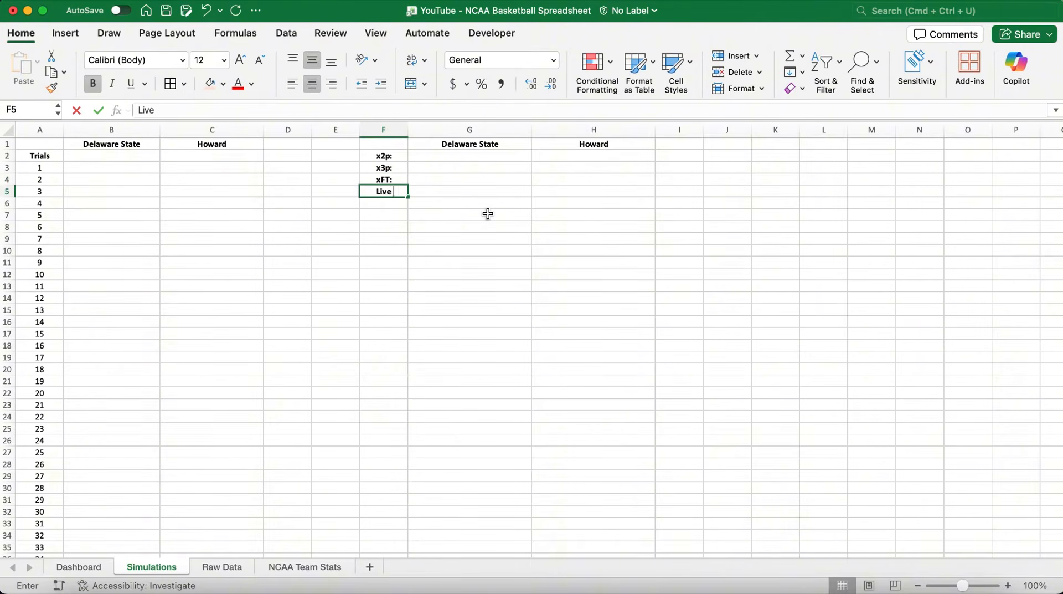
type("x2p:")
key("Return")
type("Live x3p:")
key("Return")
type("Live x")
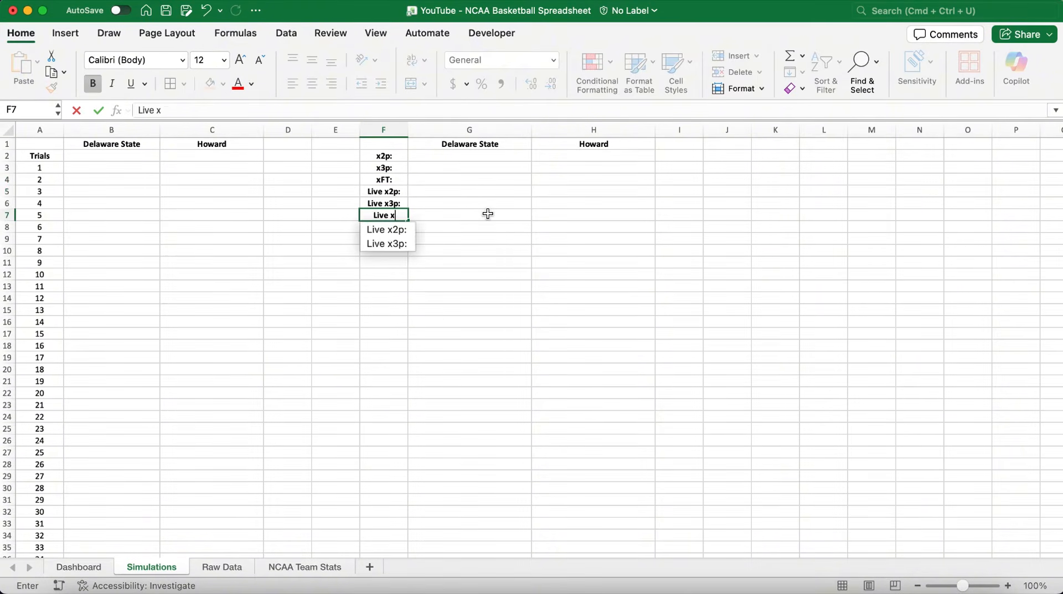
type("FT:")
key("Return")
Enter the label Time Left %: in cell F9 and widen column F to fit it
key("Return")
type("Time Left %:")
key("Return")
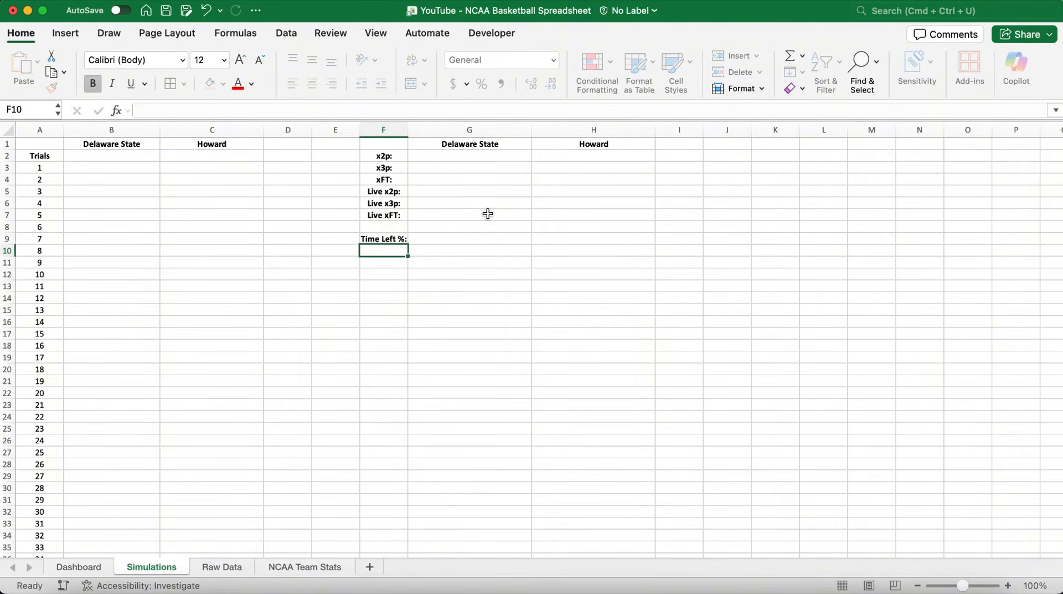
left_click_drag(409, 129, 423, 129)
Add borders to cells F9:G9 and fill the Time Left %: label light gray
left_click_drag(410, 241, 466, 238)
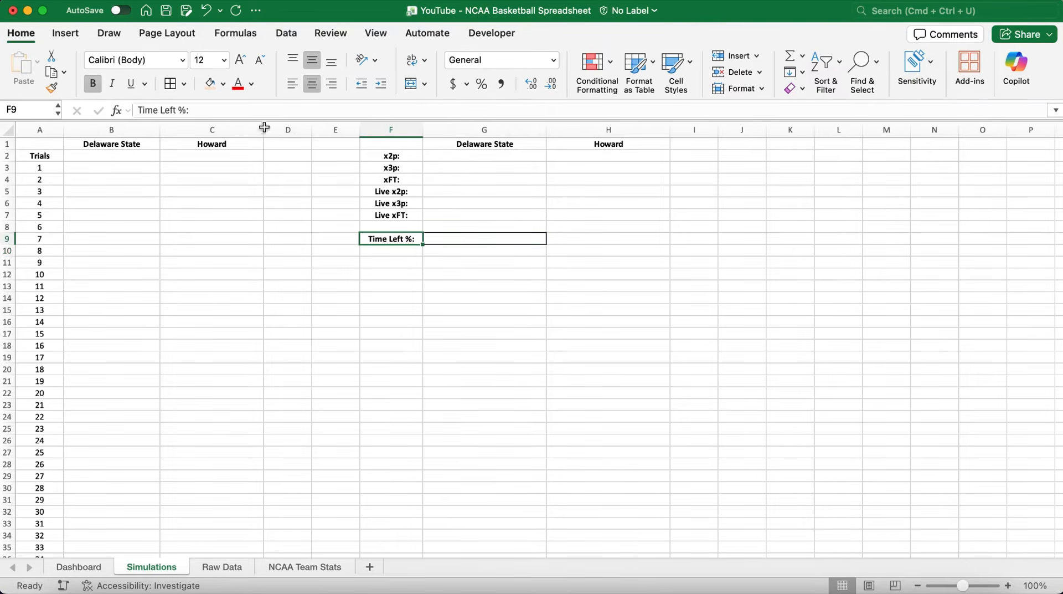
left_click(224, 84)
left_click(240, 136)
Add borders to G1:H7 and F2:F7, and fill the row labels F2:F7 and team headers G1:H1 light gray
left_click_drag(476, 145, 607, 214)
left_click(170, 84)
left_click_drag(391, 157, 391, 215)
left_click(170, 84)
left_click(210, 84)
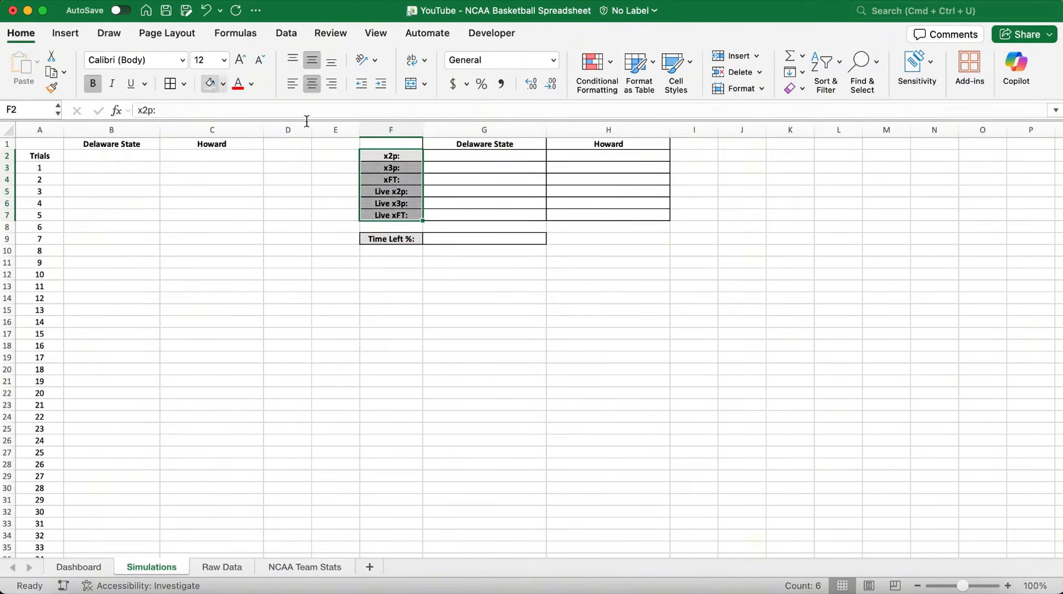
left_click_drag(482, 144, 582, 144)
left_click(210, 84)
Add list data validation with the source 1,2 to the upper Time Left cell O3 on the Dashboard
left_click(446, 240)
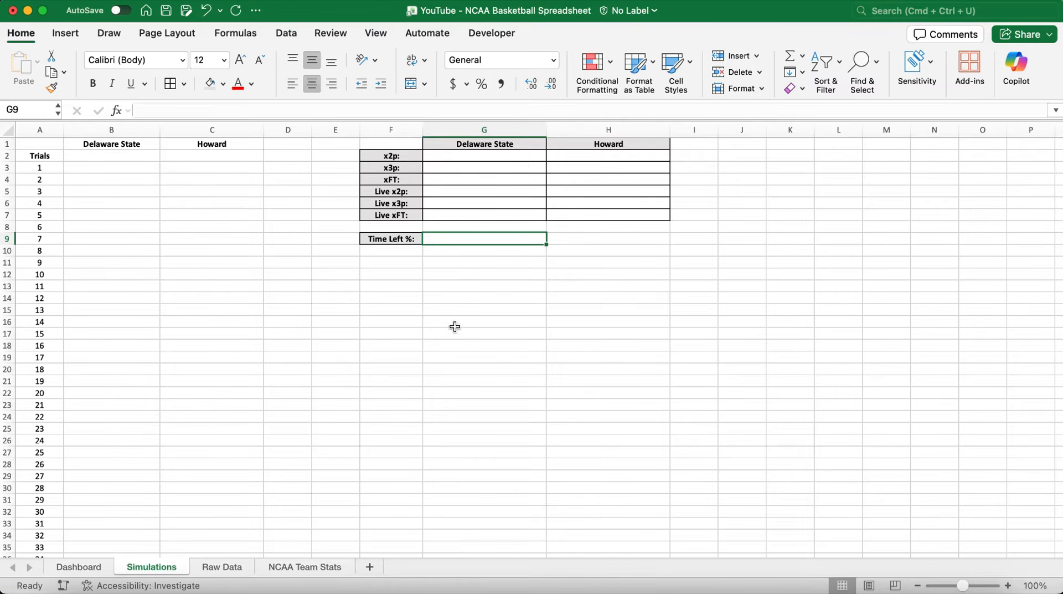
left_click(80, 567)
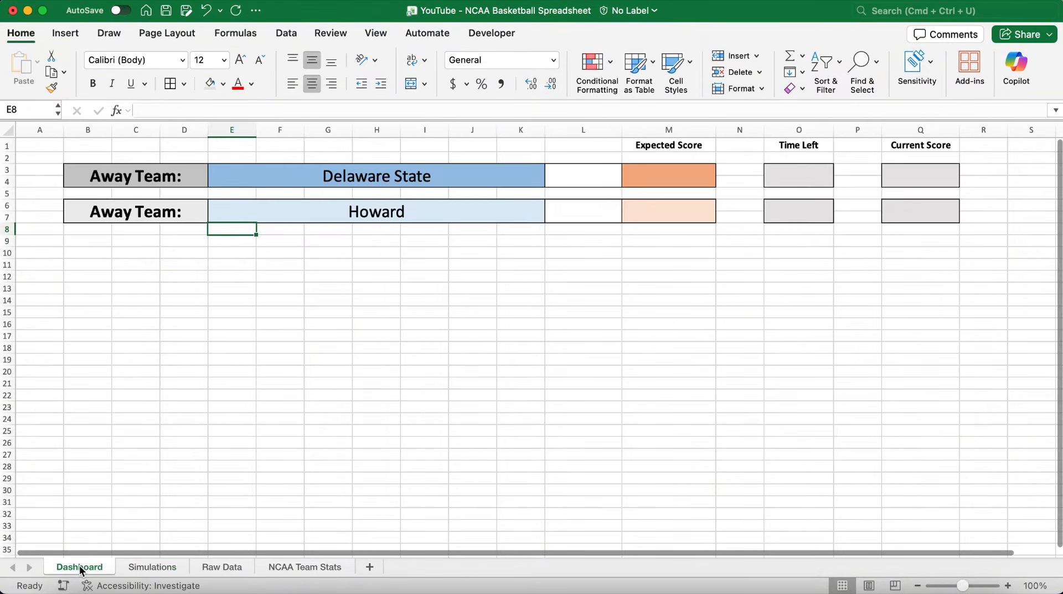
left_click(804, 174)
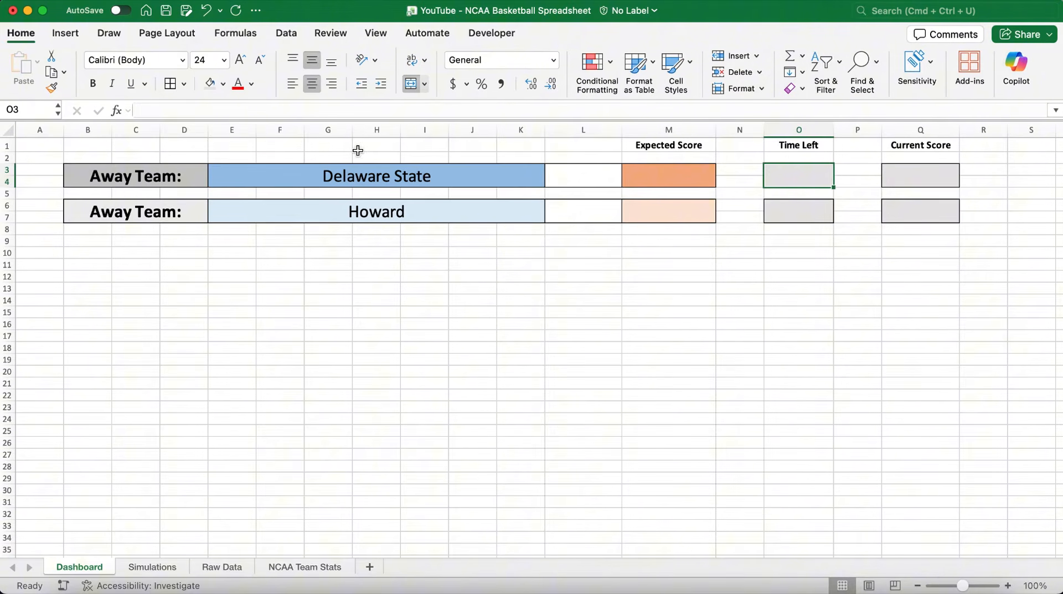
left_click(283, 39)
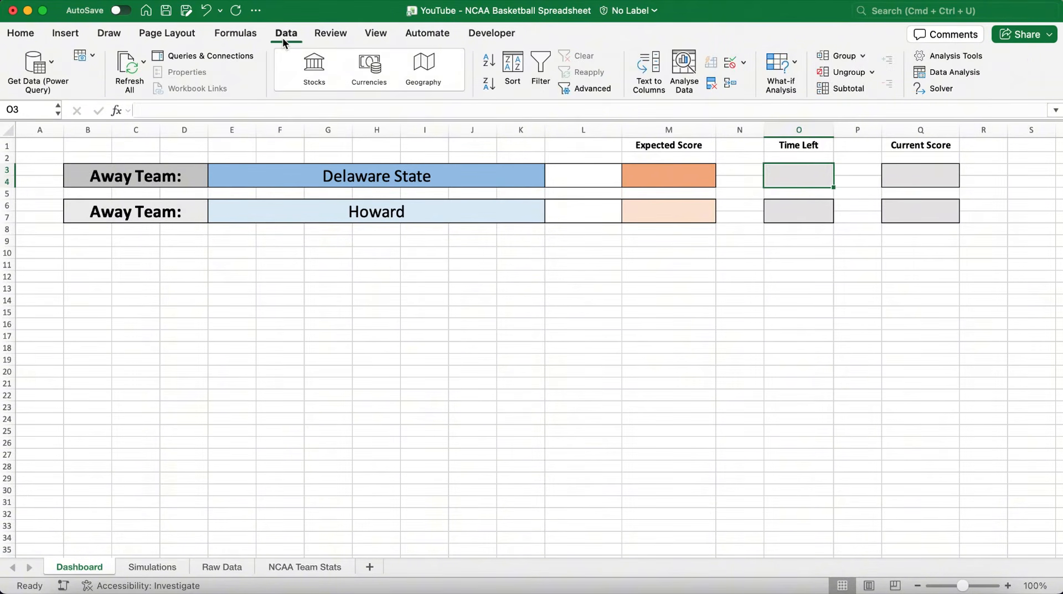
left_click(731, 62)
left_click(530, 171)
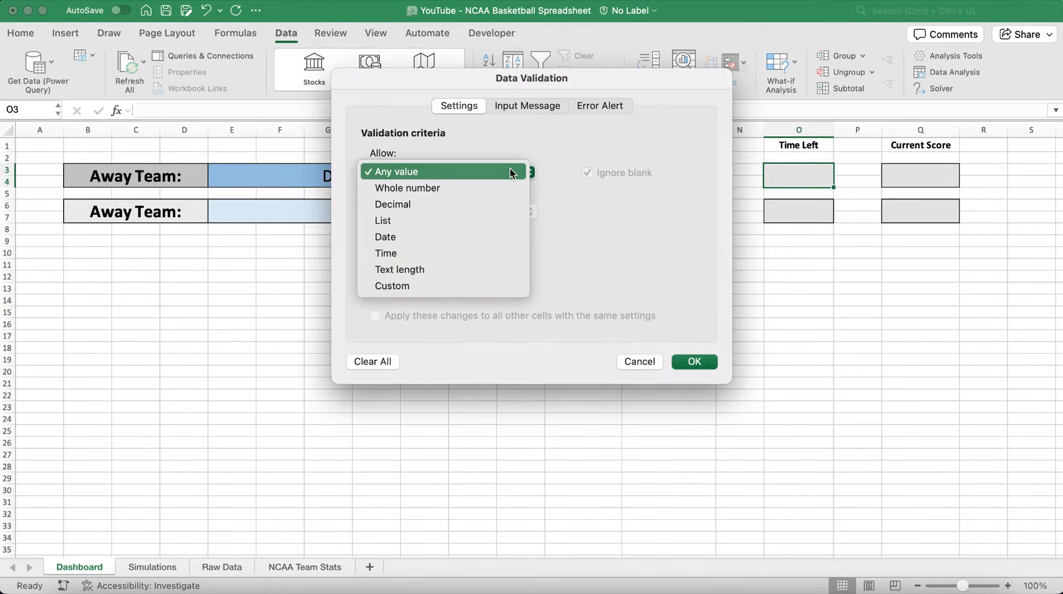
left_click(443, 220)
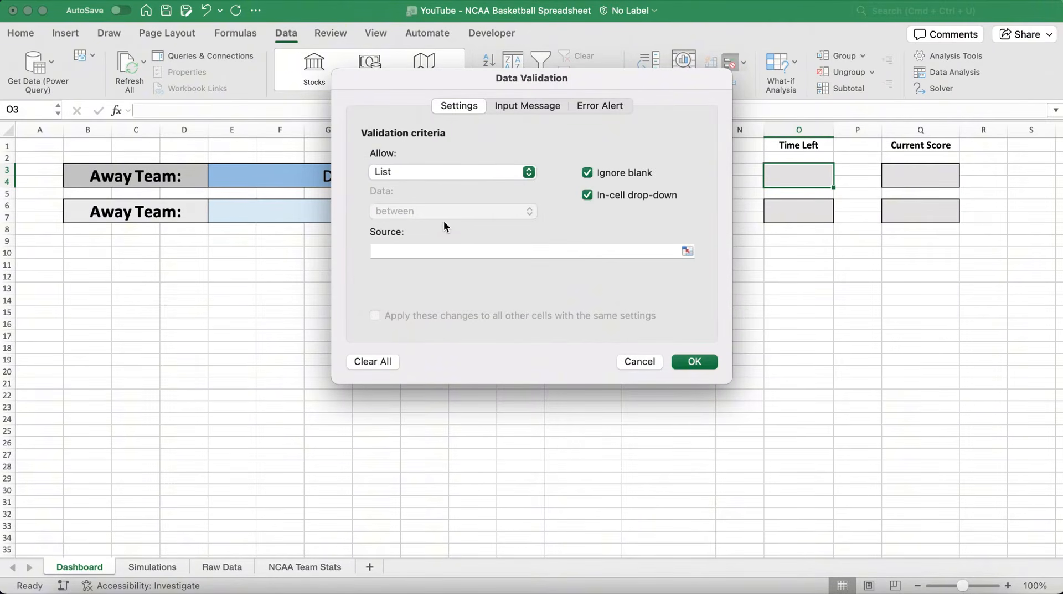
left_click(416, 251)
type("1,2")
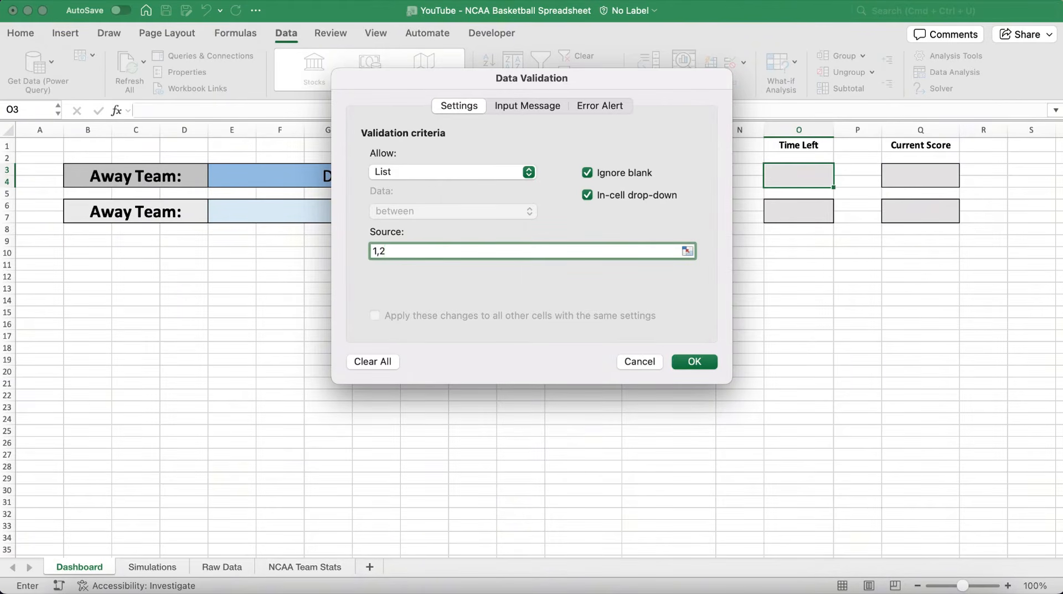
key("Return")
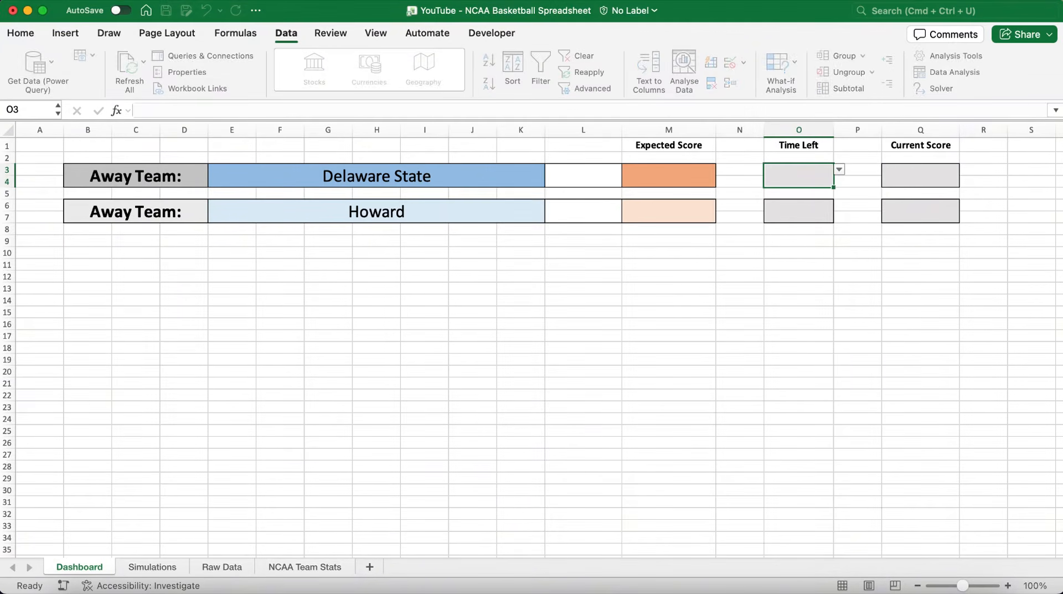
Choose 1 from the drop-down list in O3 and enter 20:00 in the Time Left cell O6
left_click(844, 173)
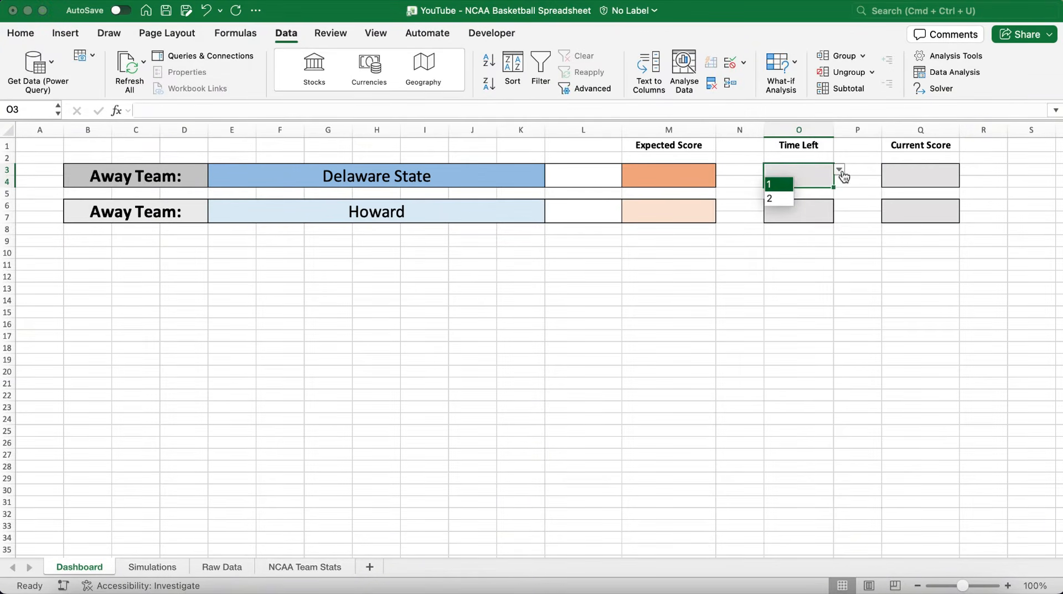
left_click(792, 192)
left_click(796, 208)
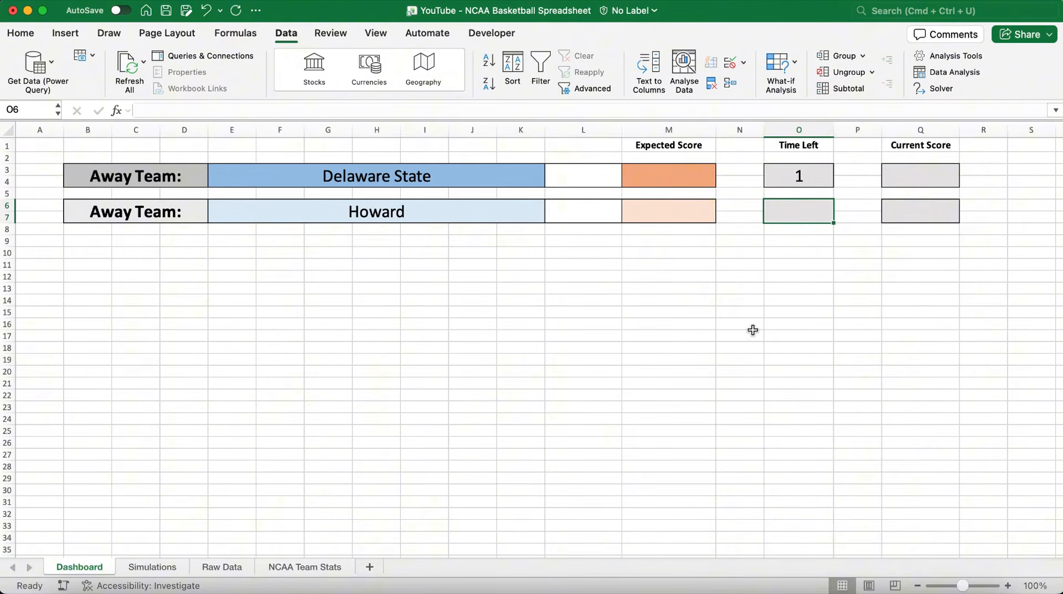
type("20:00")
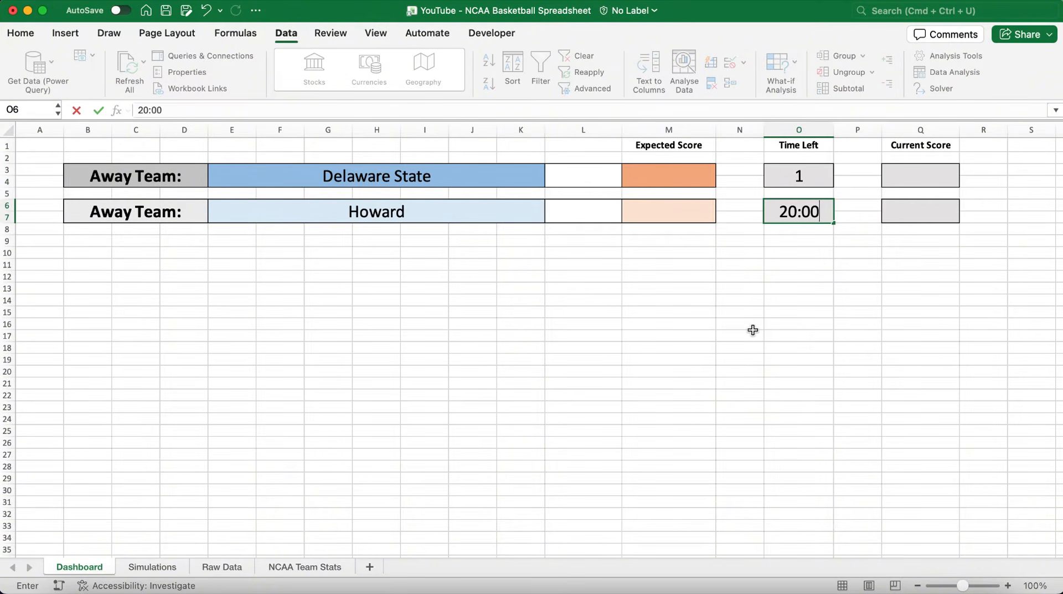
key("Return")
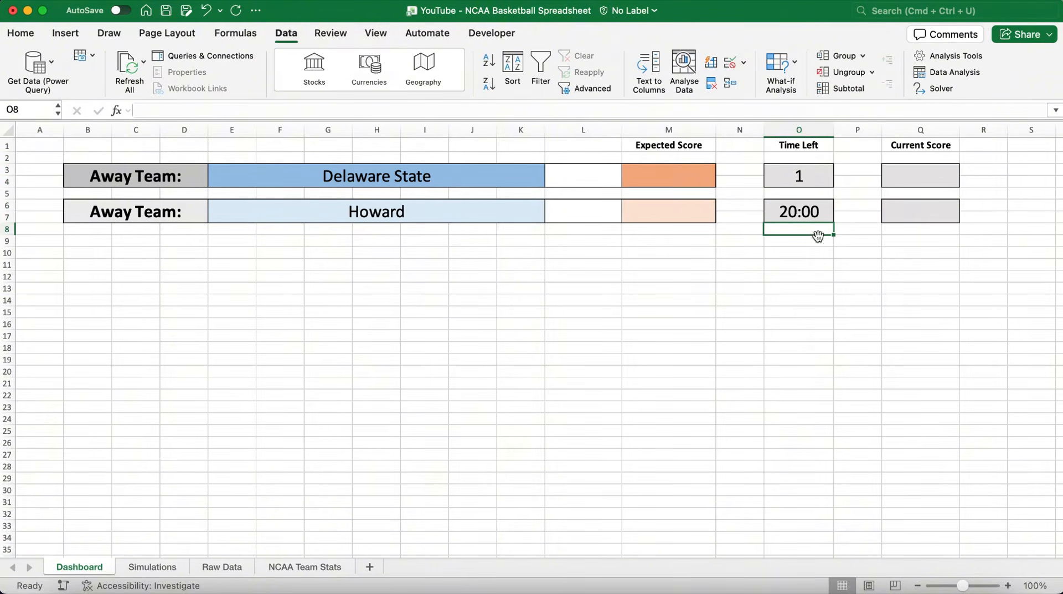
Try 10:00 and 0:00 as the time in O6 and set it back to 20:00
left_click(822, 201)
type("10:00")
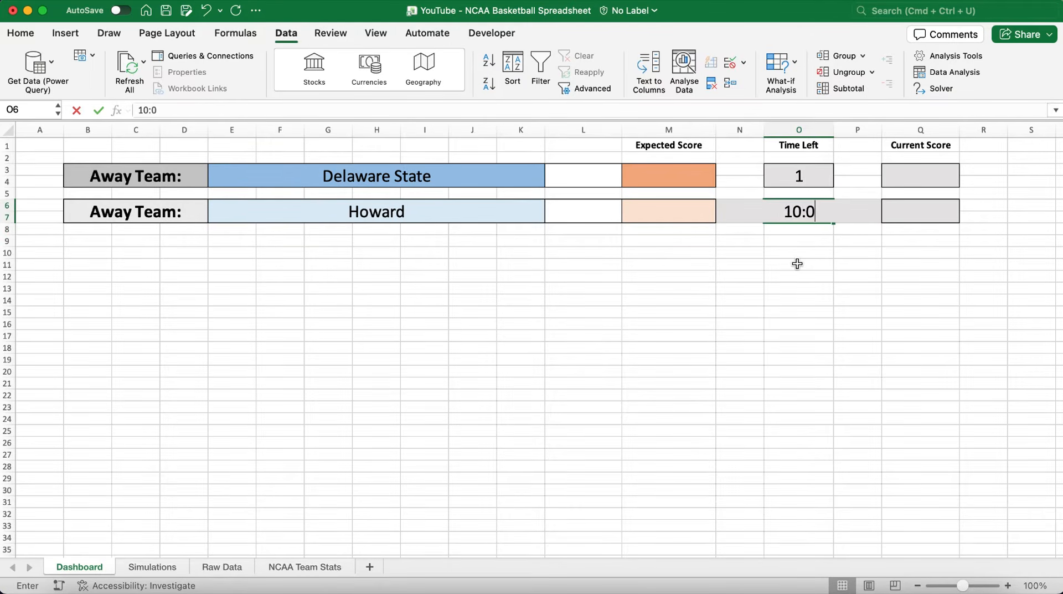
key("Return")
left_click(815, 216)
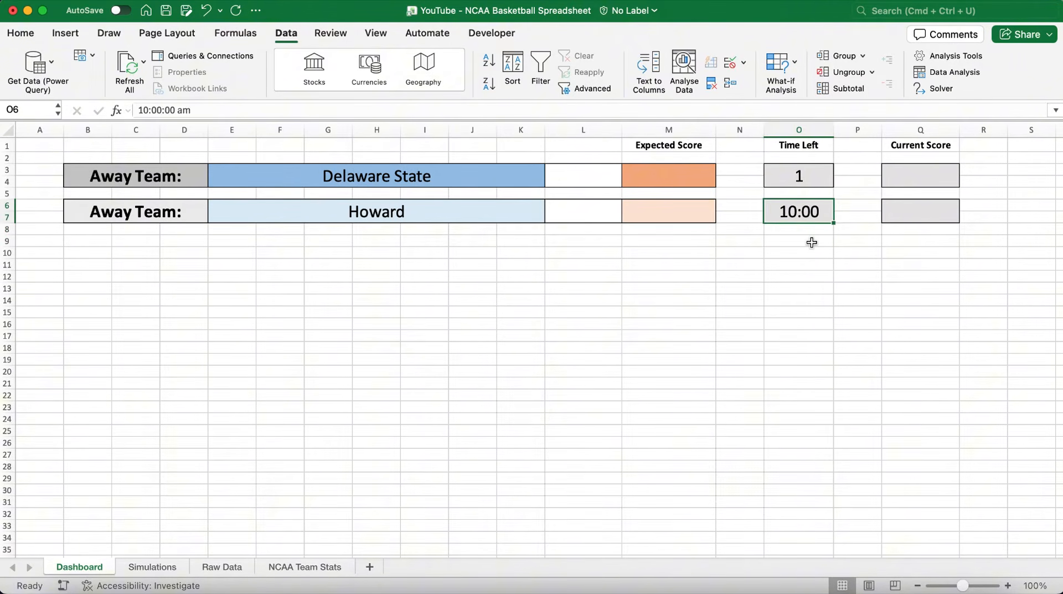
type("0:00")
key("Return")
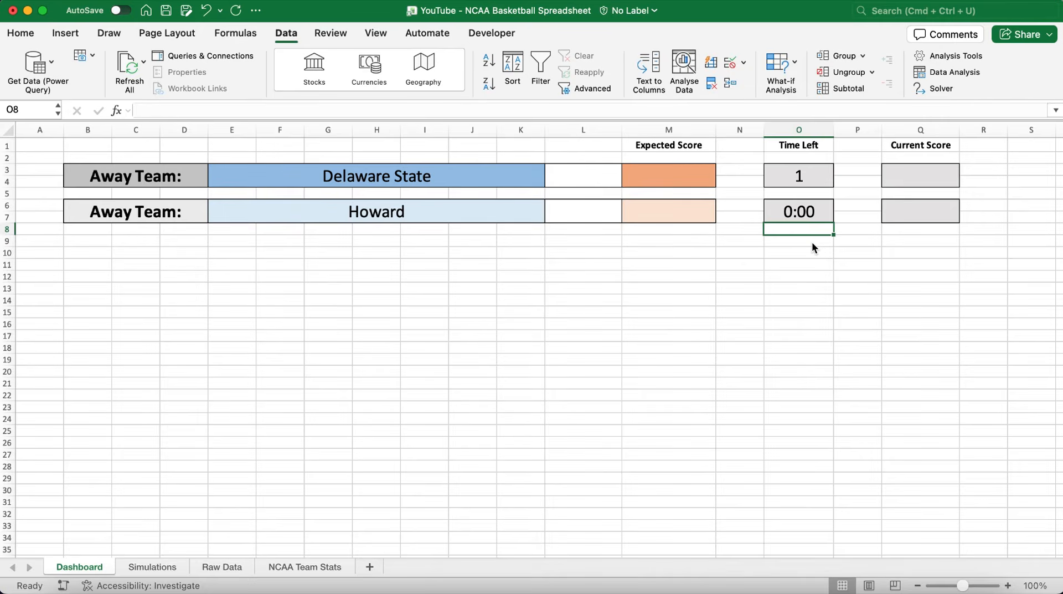
left_click(812, 212)
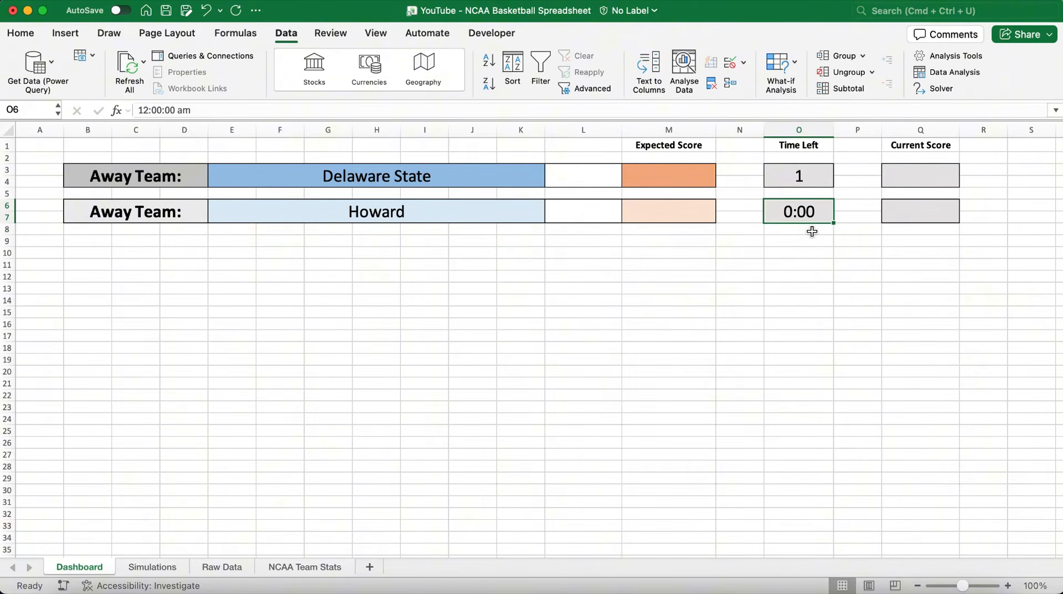
type("20:00")
key("Return")
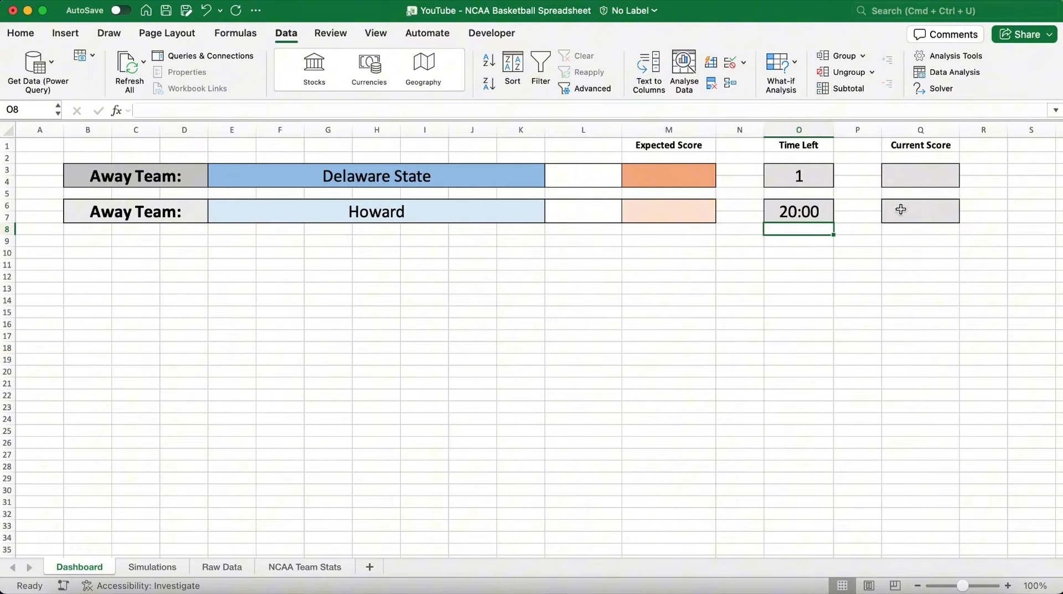
Enter 0 as the current score for both teams in Q3 and Q6 on the Dashboard
left_click(919, 178)
type("0")
key("Return")
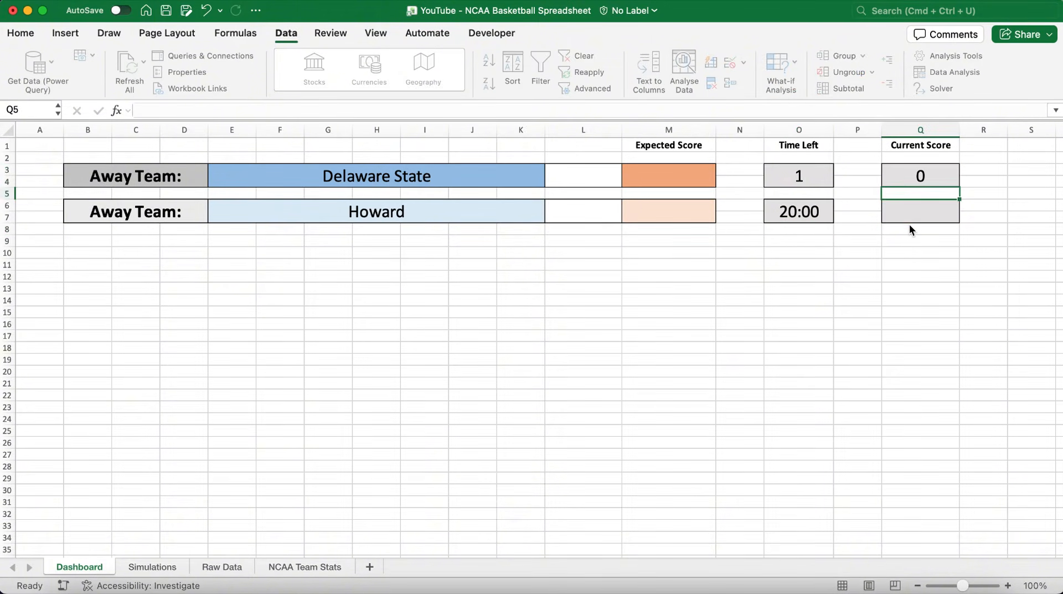
left_click(909, 222)
type("0")
key("Return")
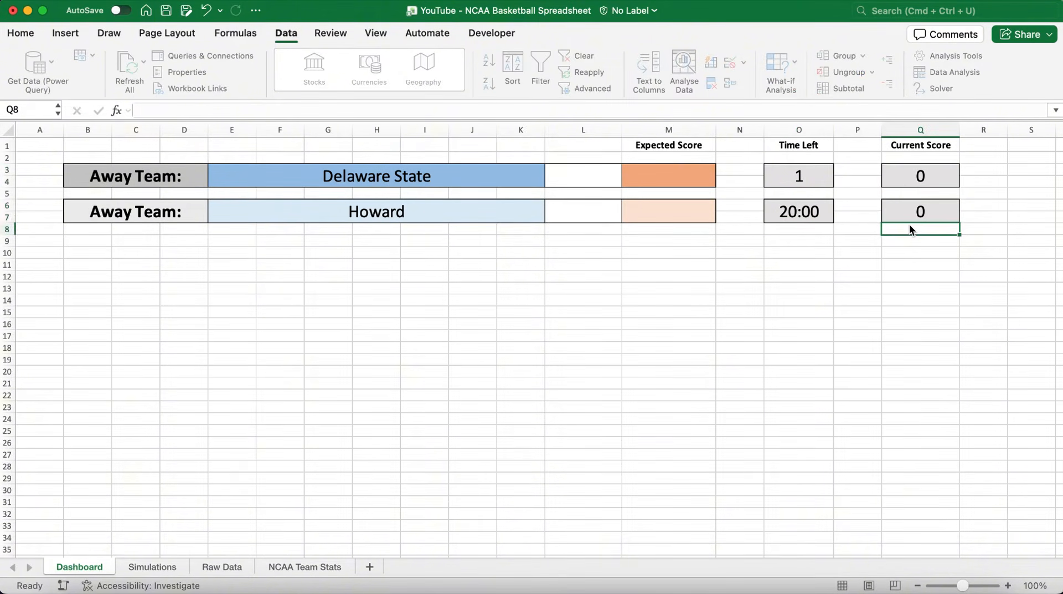
Enlarge the formula bar on the Simulations sheet and begin the Time Left % formula in G9 with =IF(Dashboard!$O$3=1, as its test
left_click(175, 572)
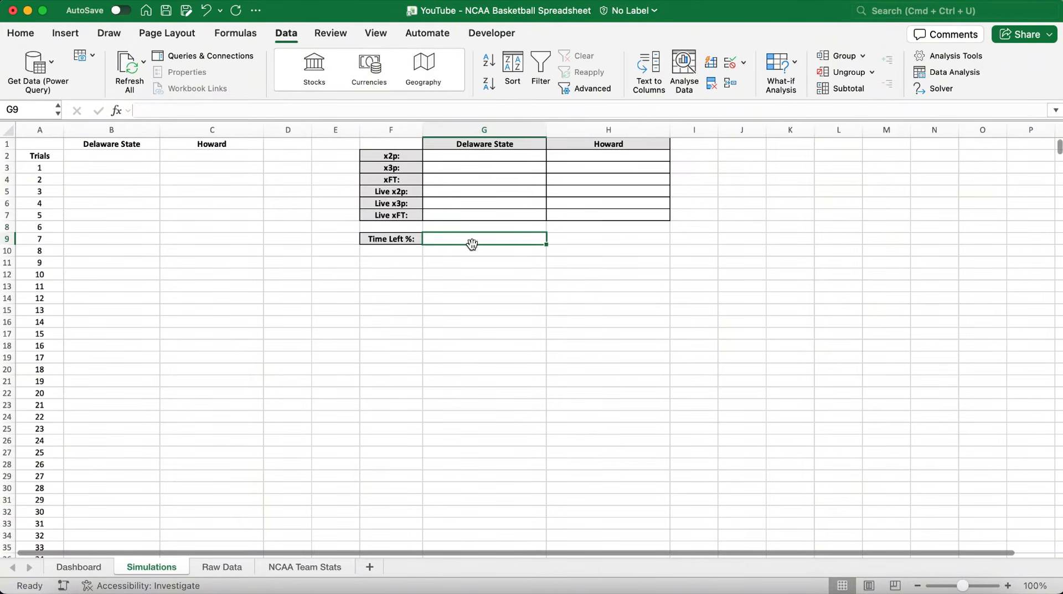
left_click_drag(395, 127, 396, 133)
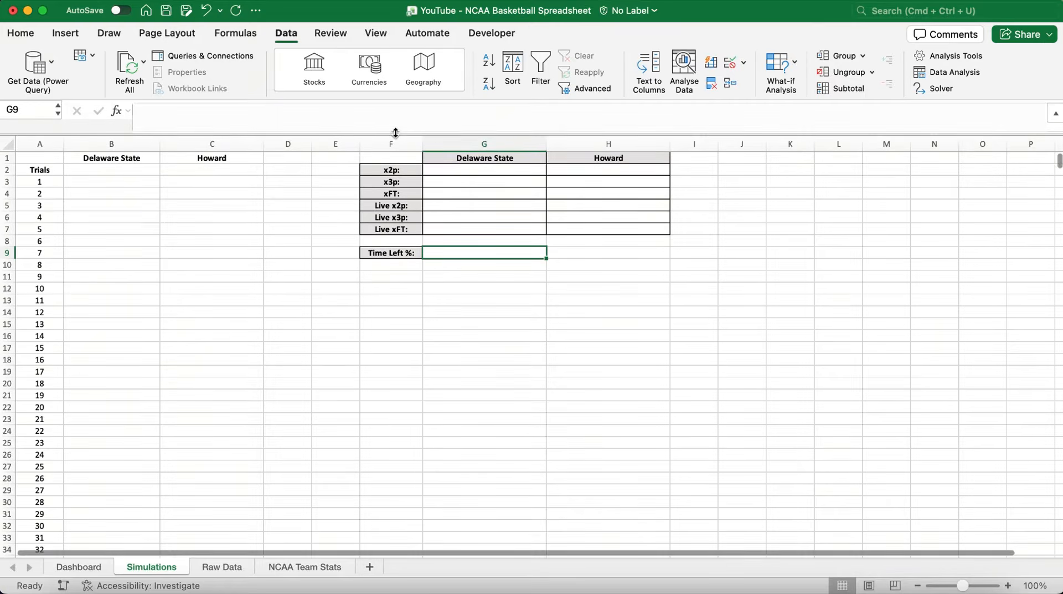
left_click(370, 116)
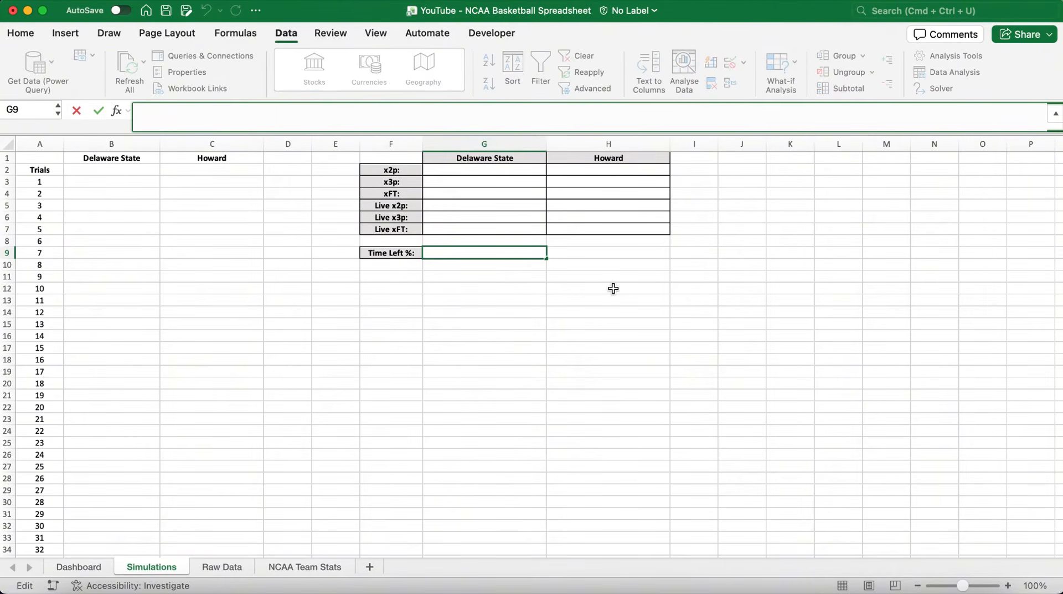
type("=IF(")
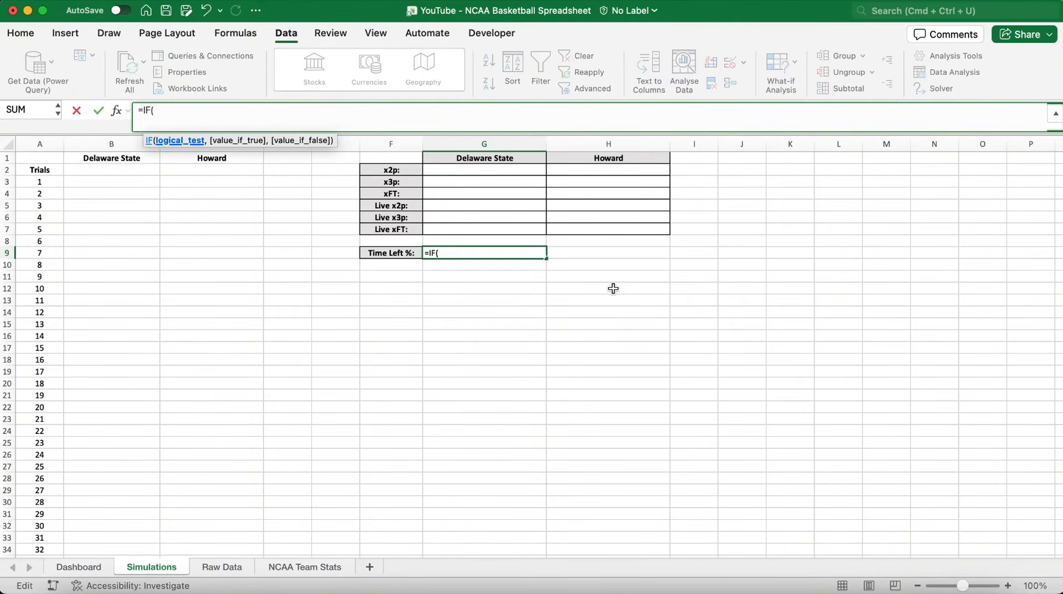
left_click(100, 568)
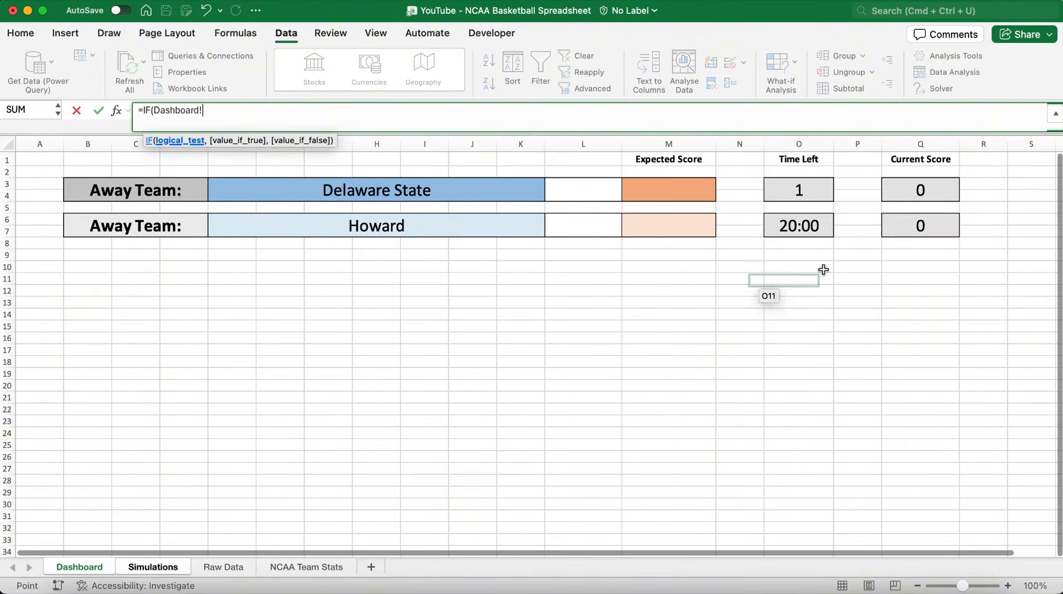
left_click(786, 186)
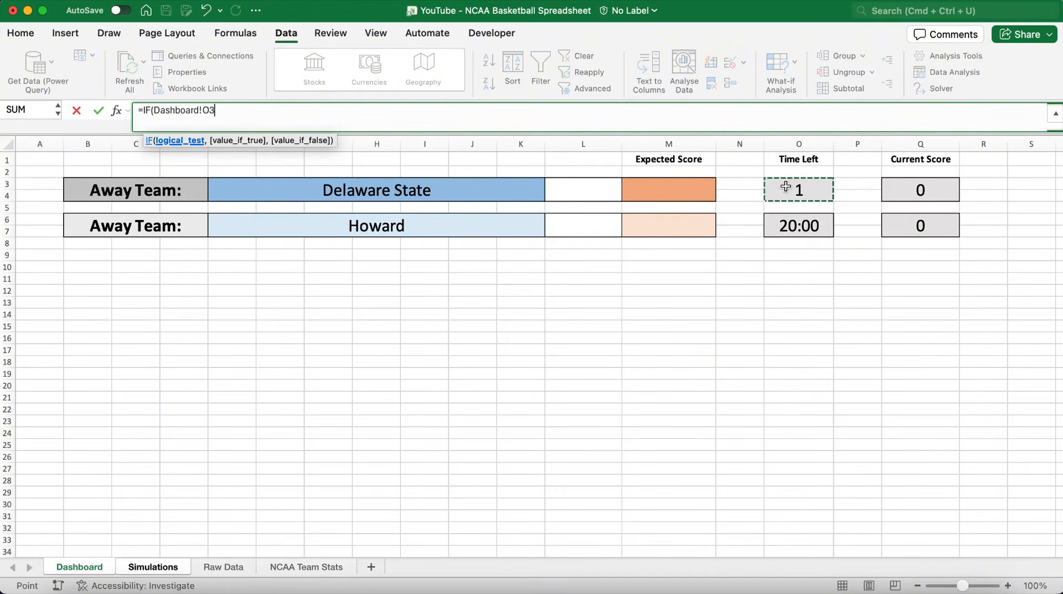
key("F4")
type("=1")
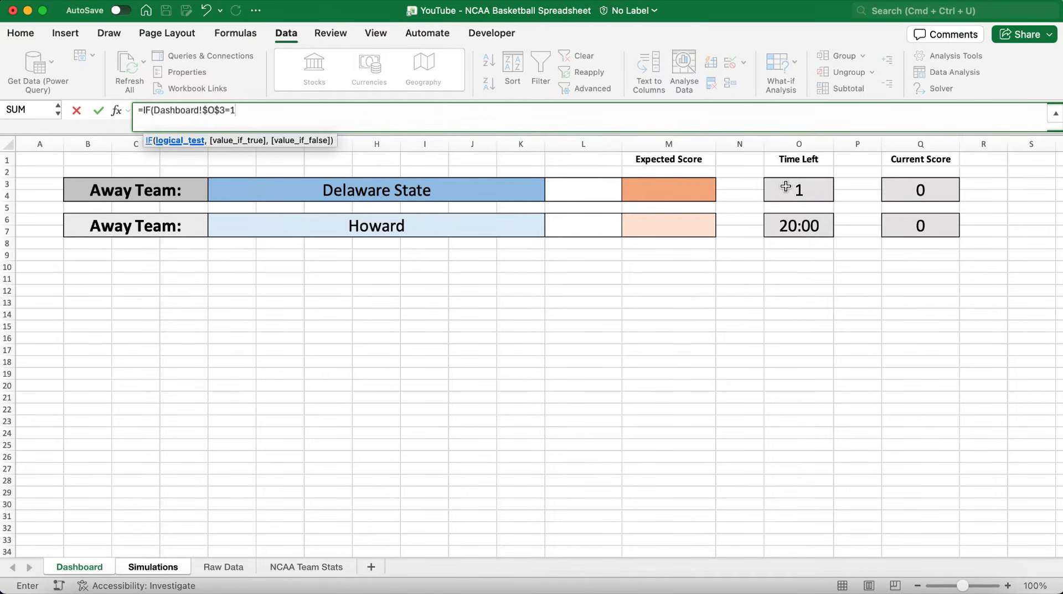
type(",")
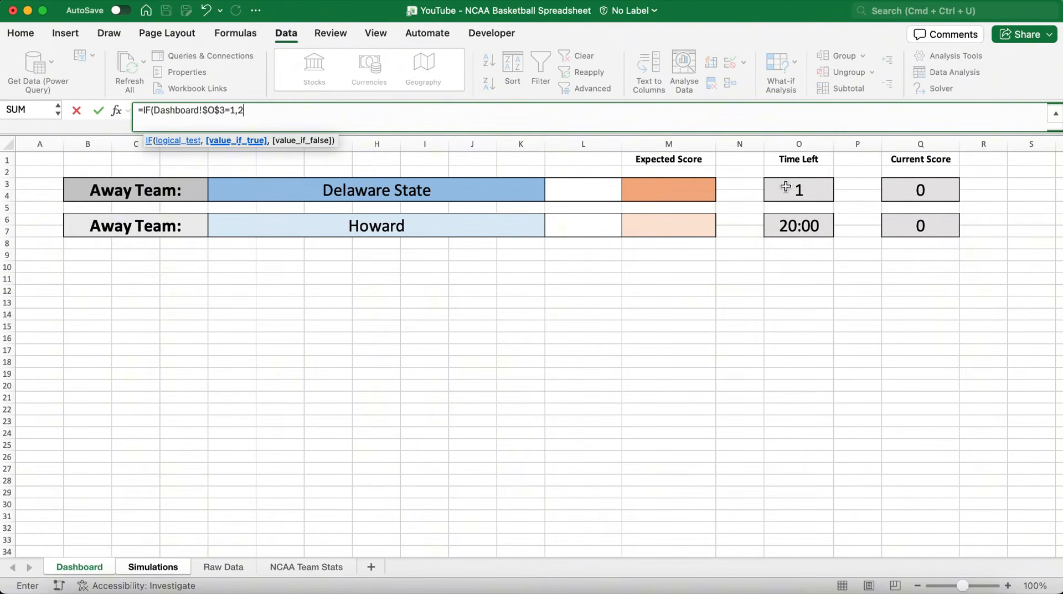
Begin the formula's true value with 20+VALUE(TEXTBEFORE(Dashboard!$O$6,":" to convert the minutes
type("20+VALUE(")
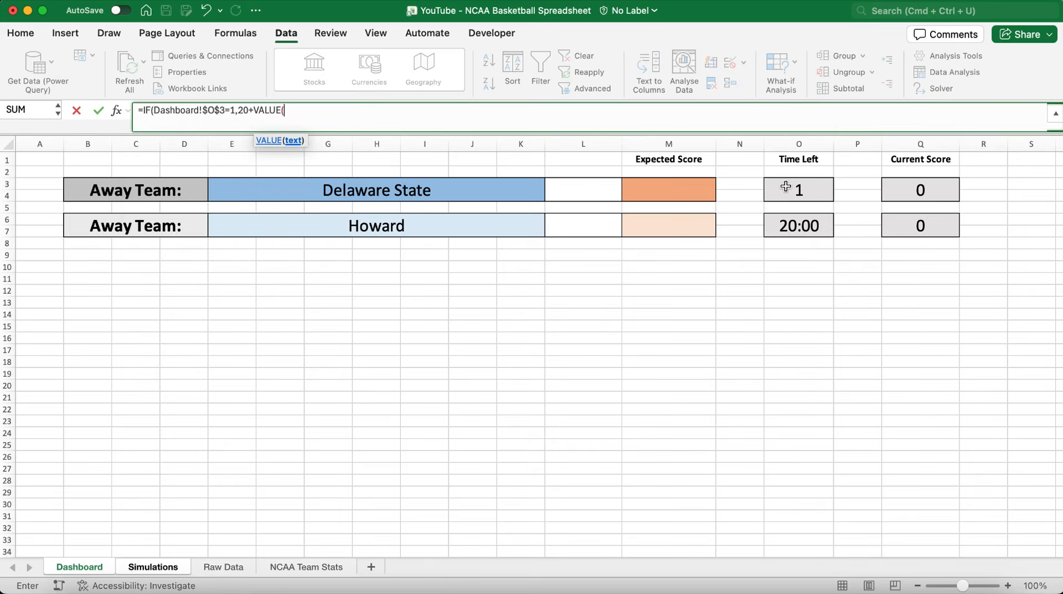
type("TEXTBEFORE")
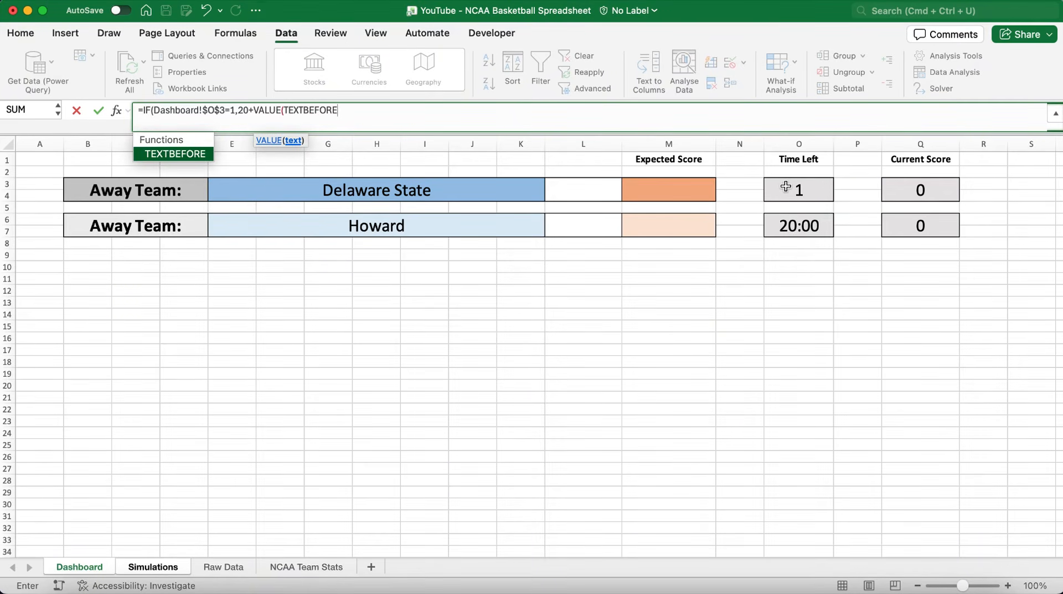
type("(")
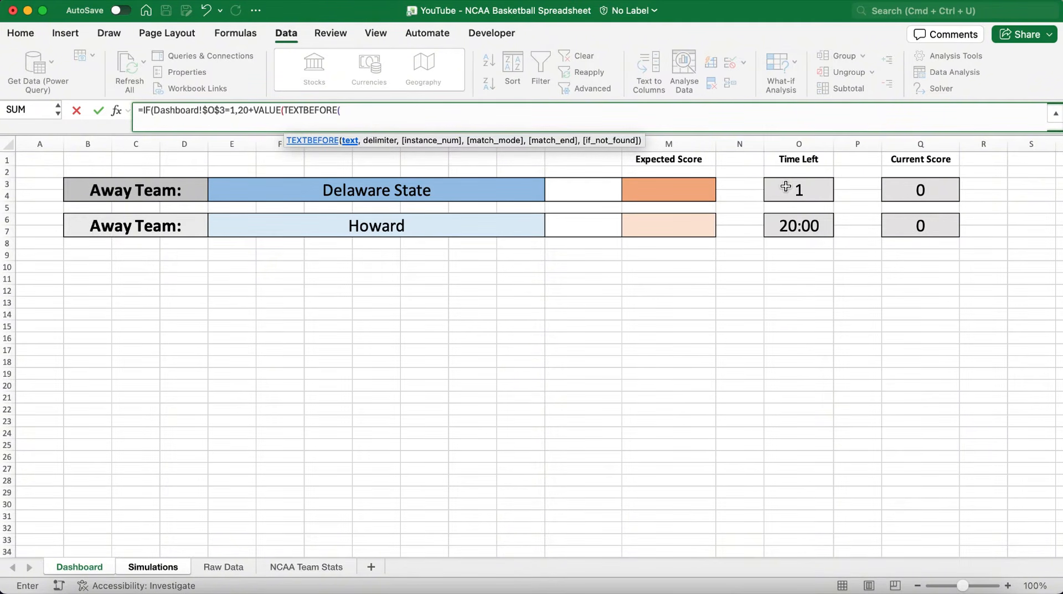
left_click(793, 220)
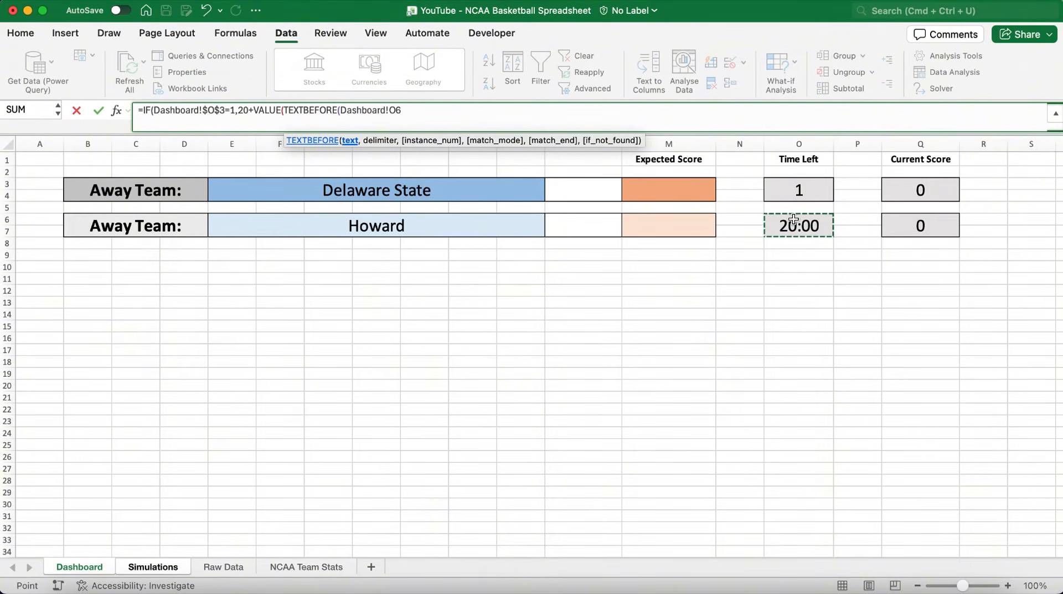
key("F4")
type(",\":")
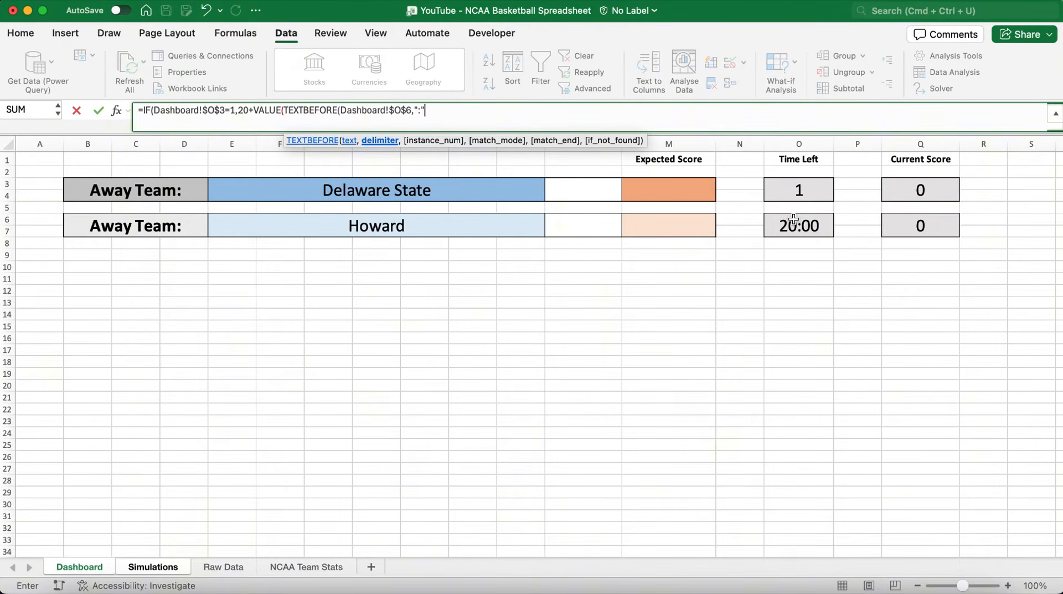
Complete the true value by closing the minutes part and adding +VALUE(TEXTAFTER(Dashboard!$O$6,":"))/60, for the seconds
type("\"))+VAL")
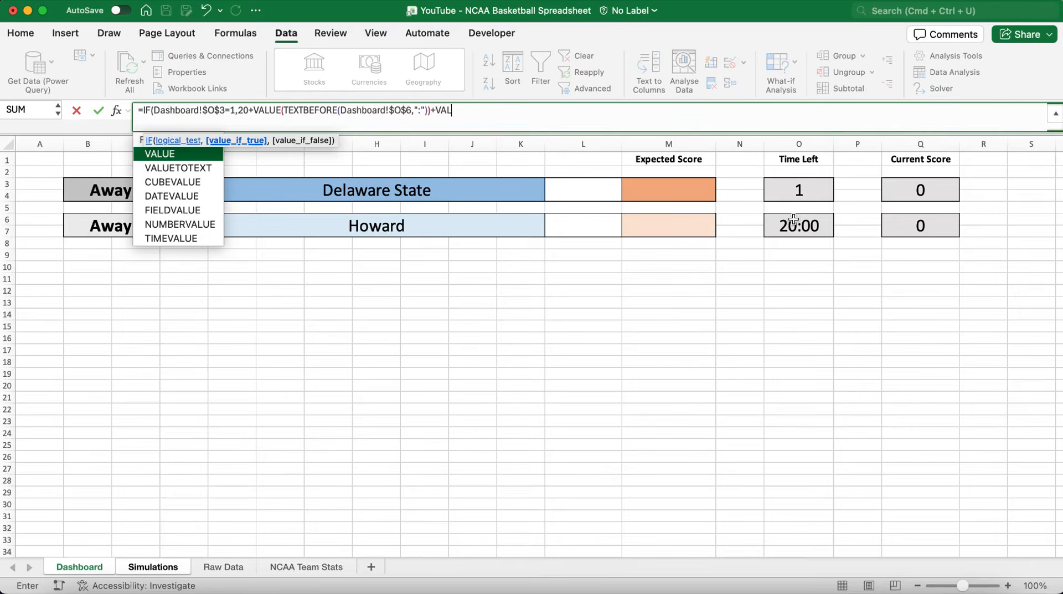
type("UE(TE")
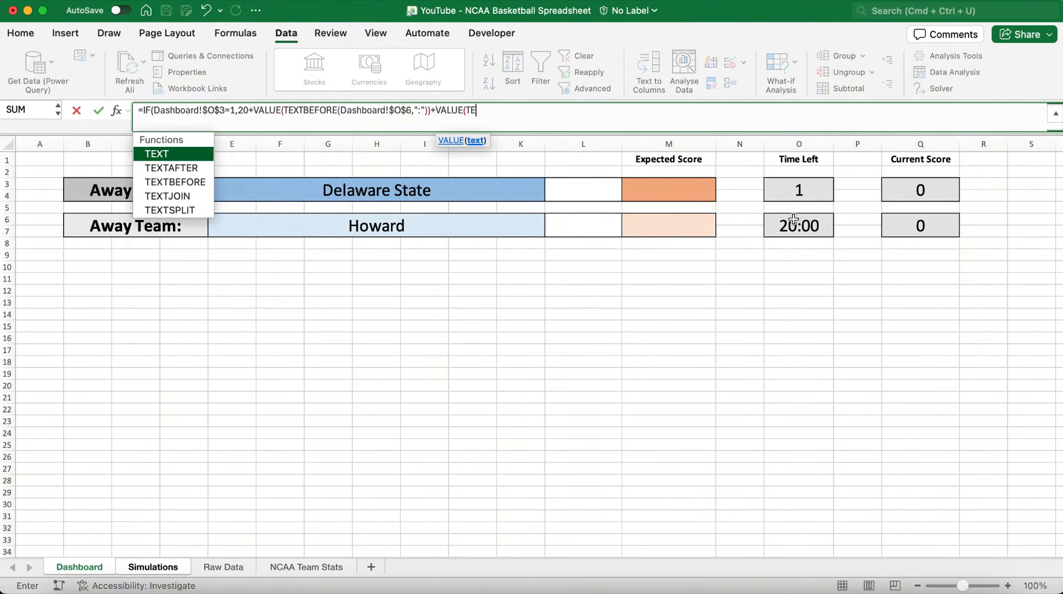
type("XTAFTER(")
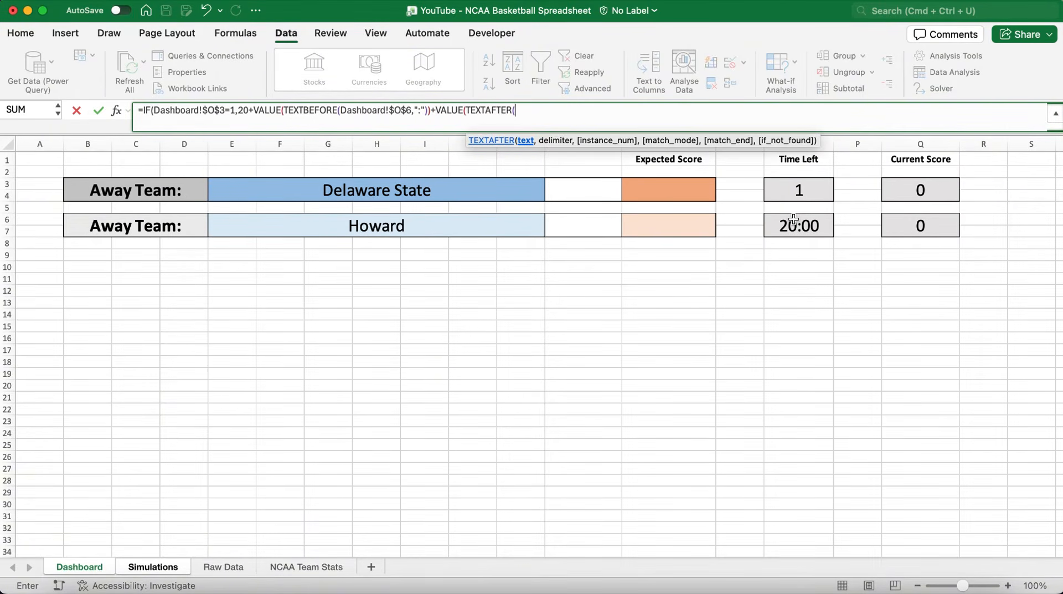
left_click(793, 219)
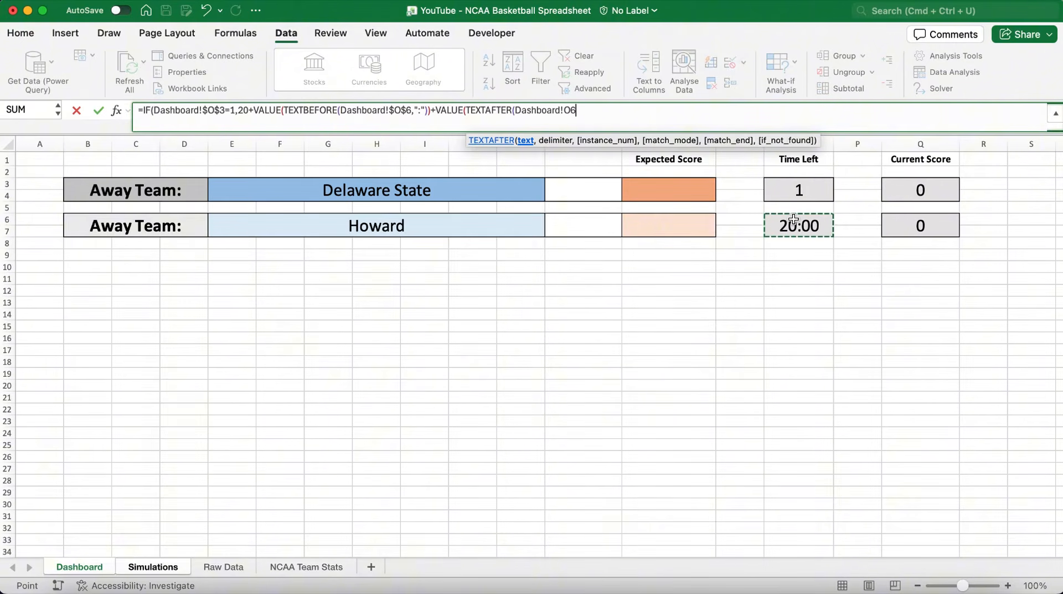
key("F4")
type(",\":")
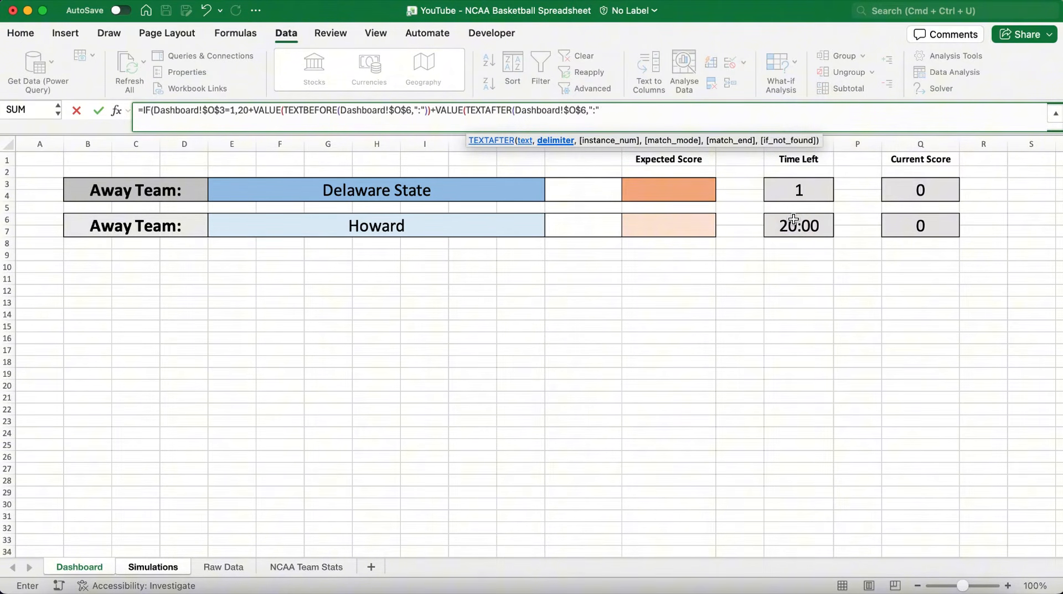
type("\"))")
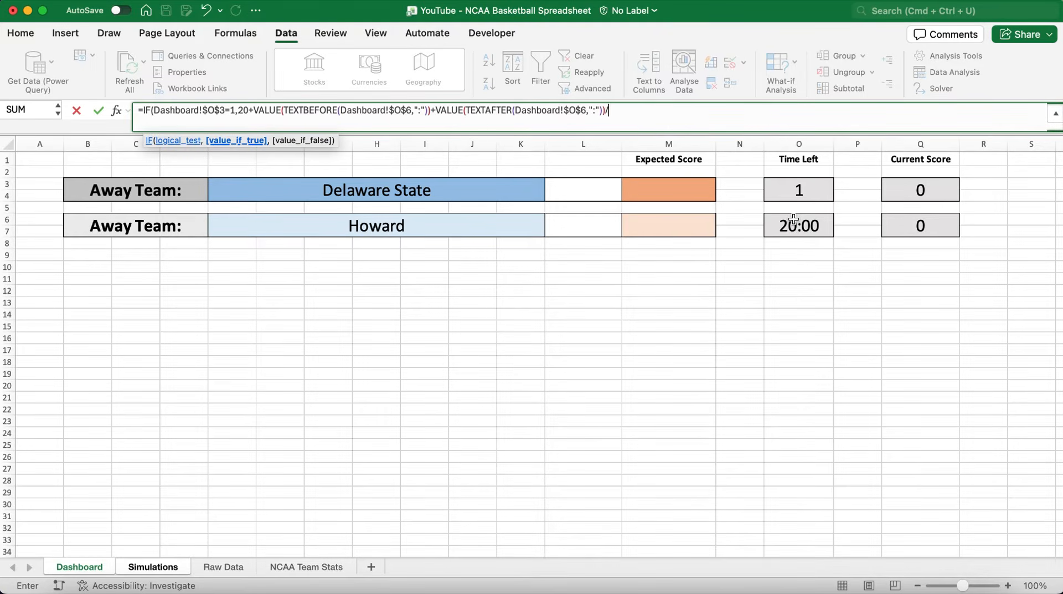
type("/60,")
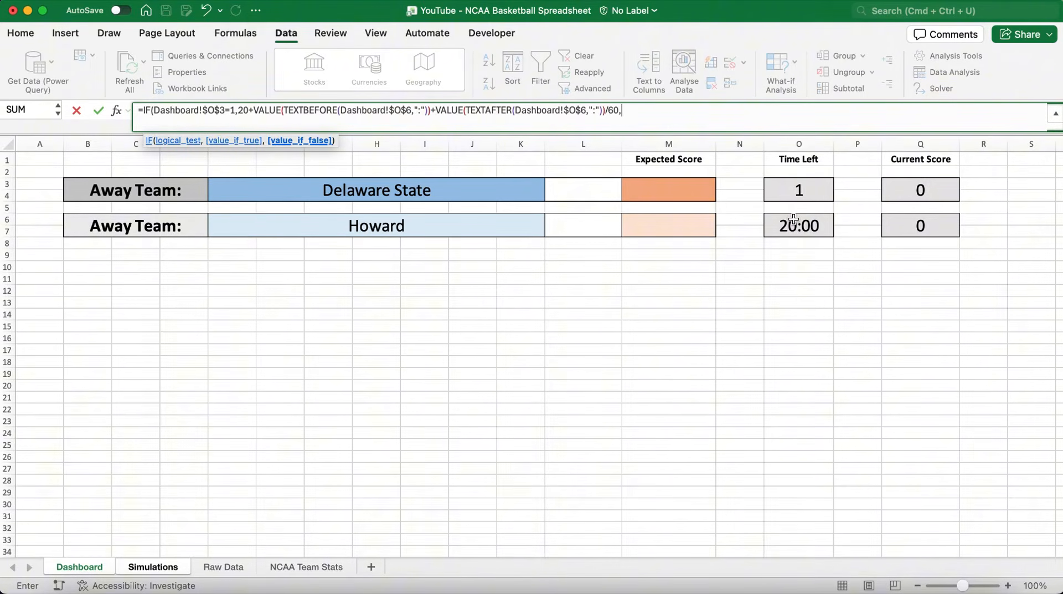
Begin the formula's false value with VALUE(TEXTBEFORE(Dashboard!$O$6,":"))+VALUE( to convert the minutes without the extra 20
left_click(808, 219)
type("VALUE")
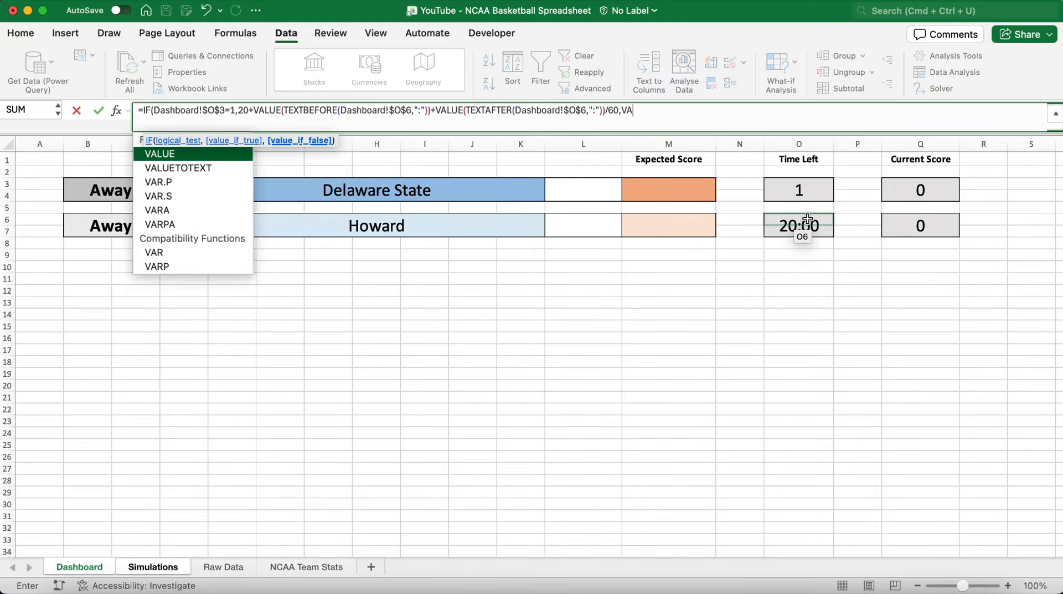
type("(")
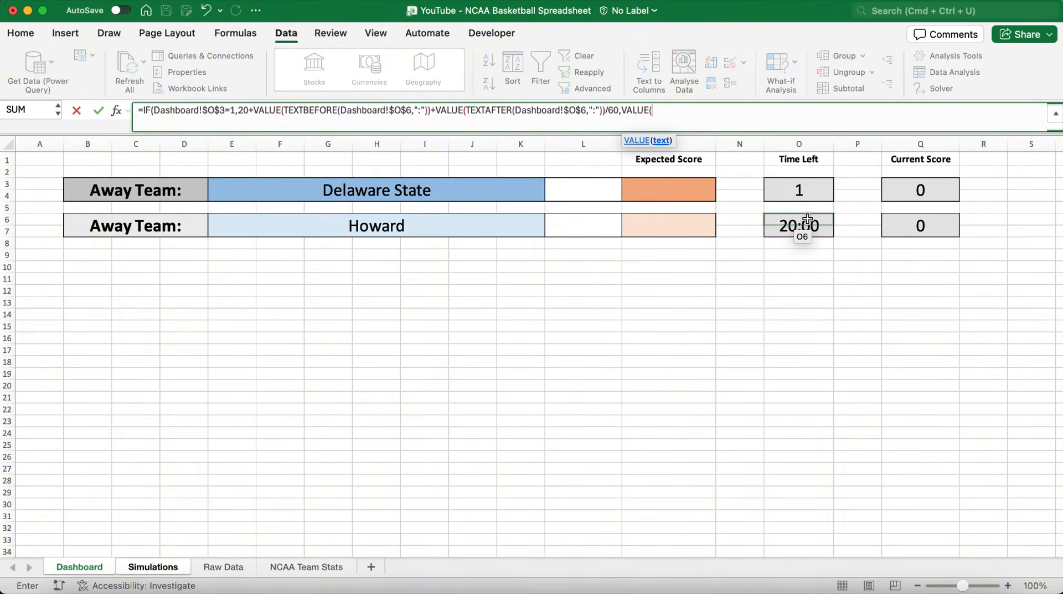
type("TEXTBEFOR")
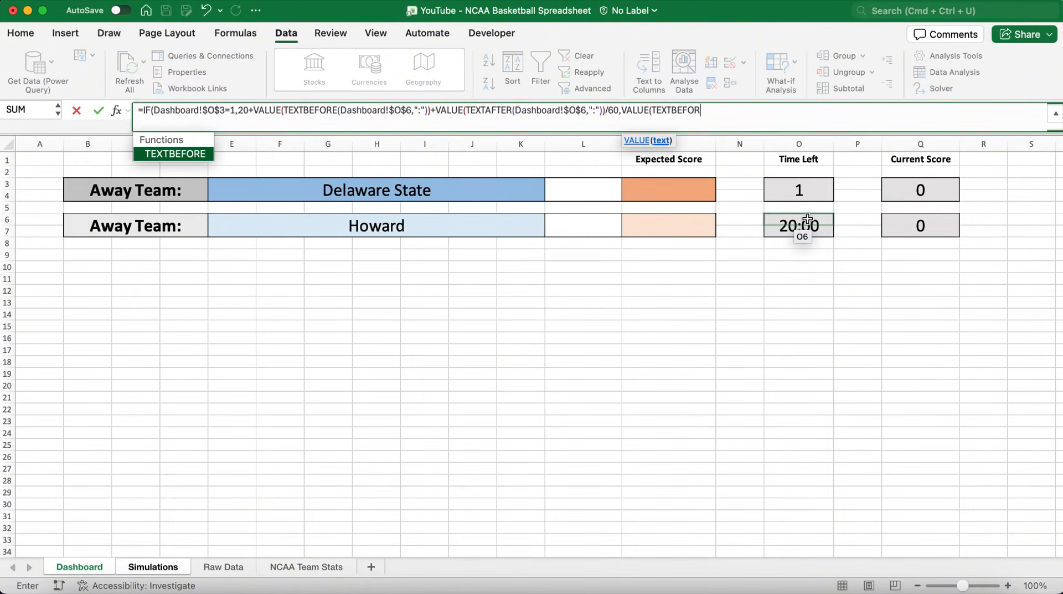
type("E(")
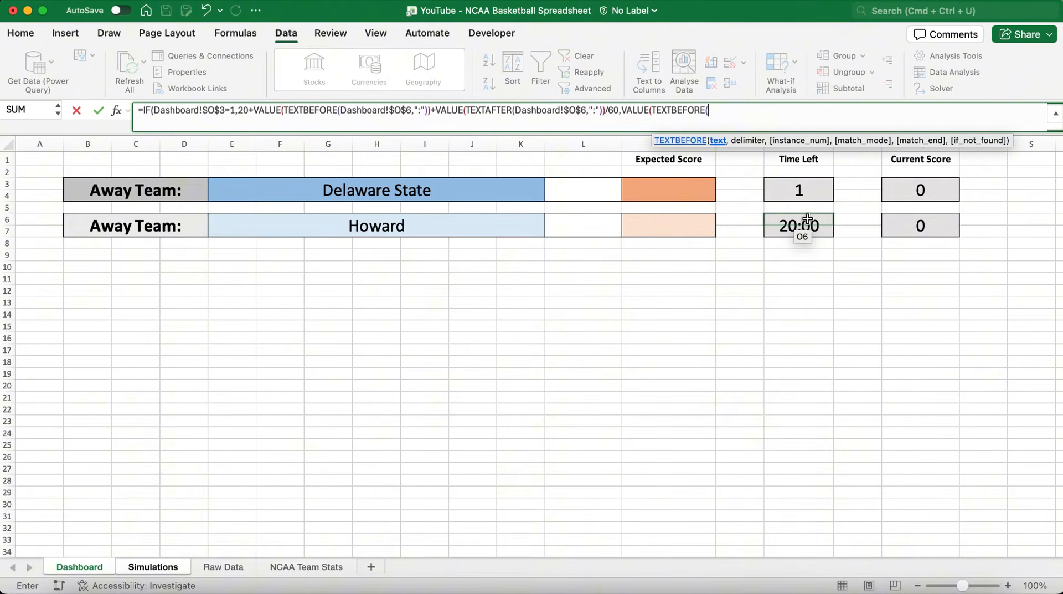
left_click(807, 219)
key("F4")
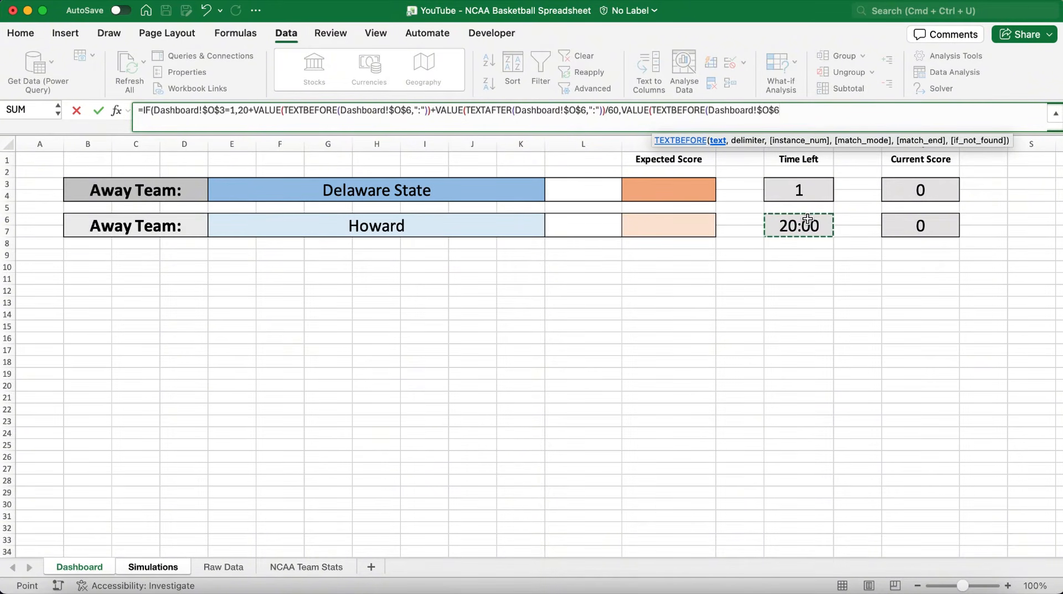
type(",\"")
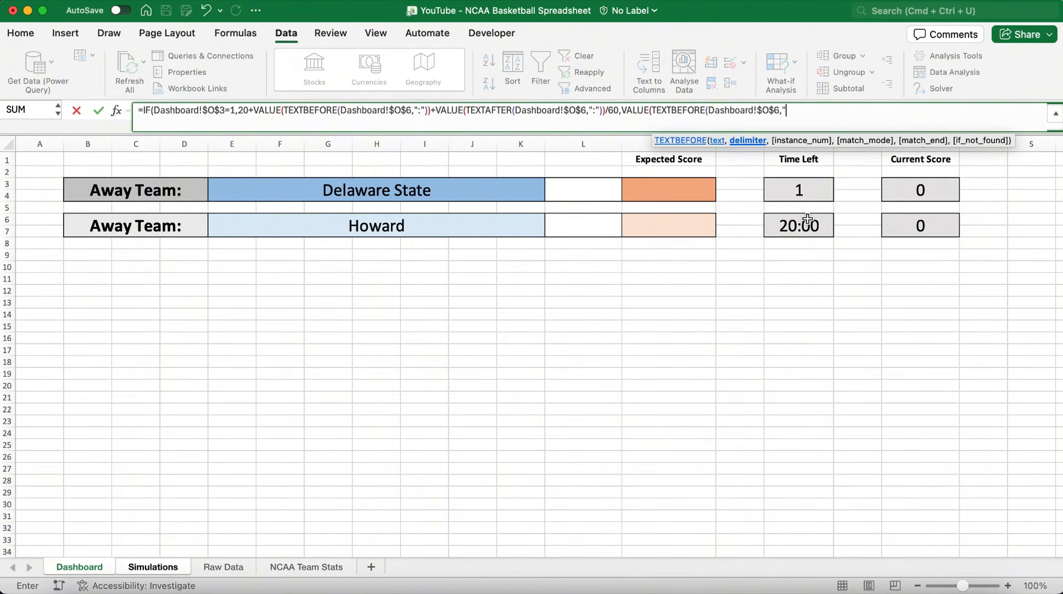
type(":\"))+VALUE(")
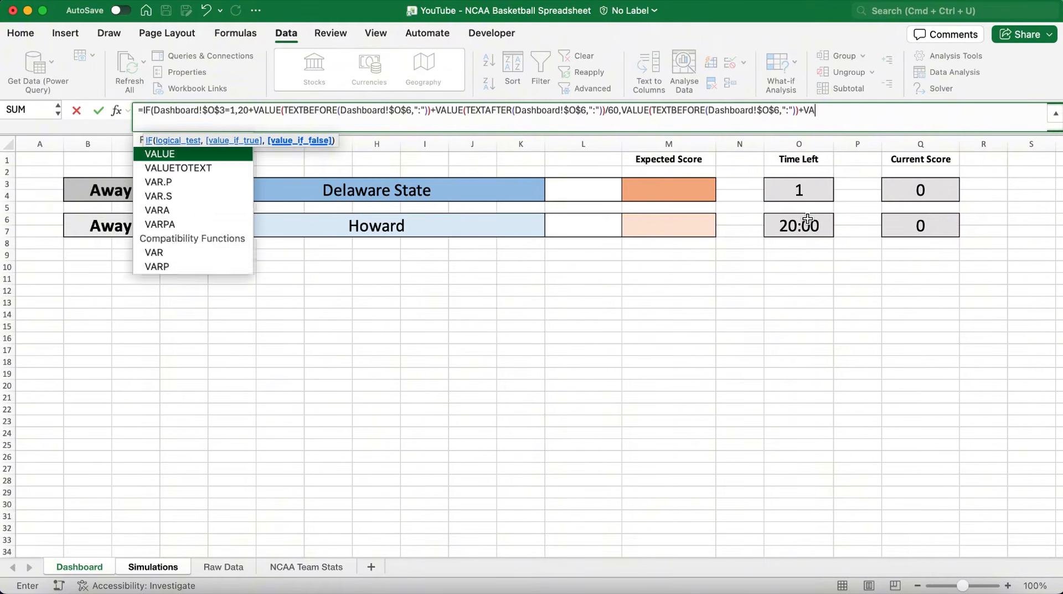
Finish the false value with TEXTAFTER(Dashboard!$O$6,":"))/60, divide the whole IF by 40, and enter the formula in G9
type("TEXTAFTER")
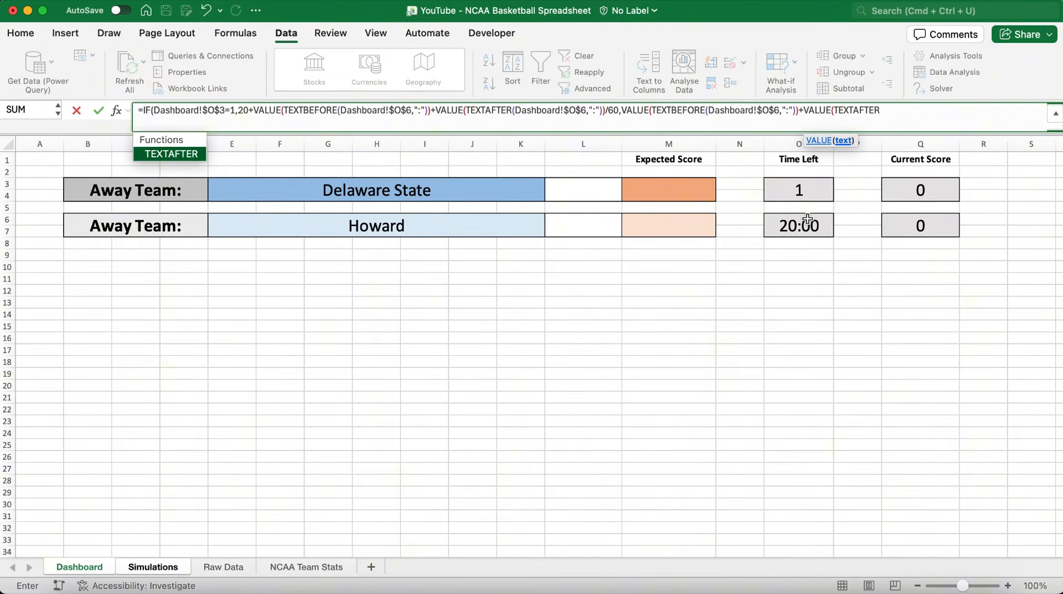
type("(")
left_click(808, 220)
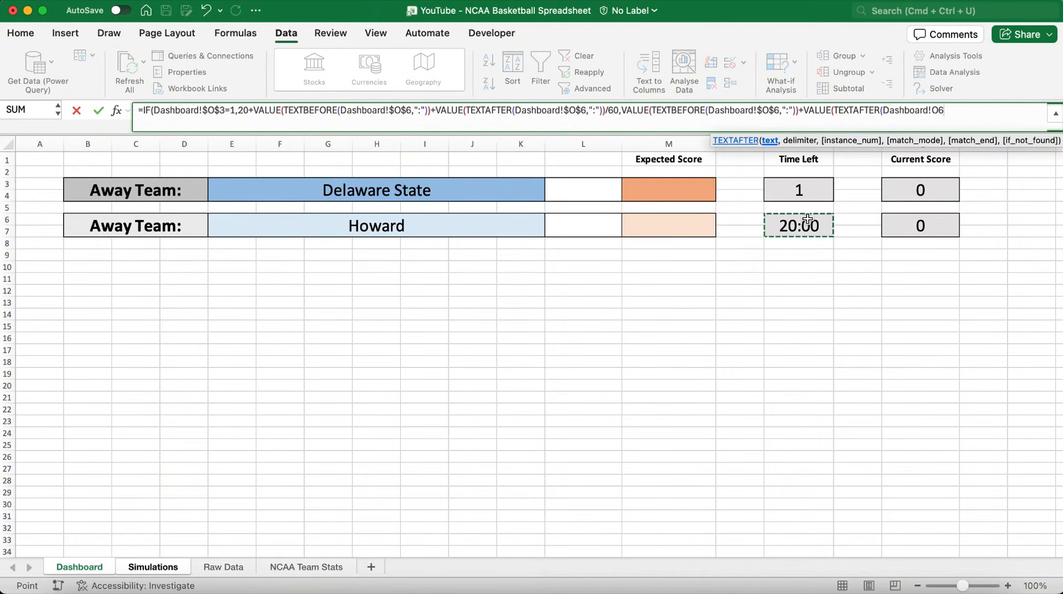
key("F4")
type(",\"")
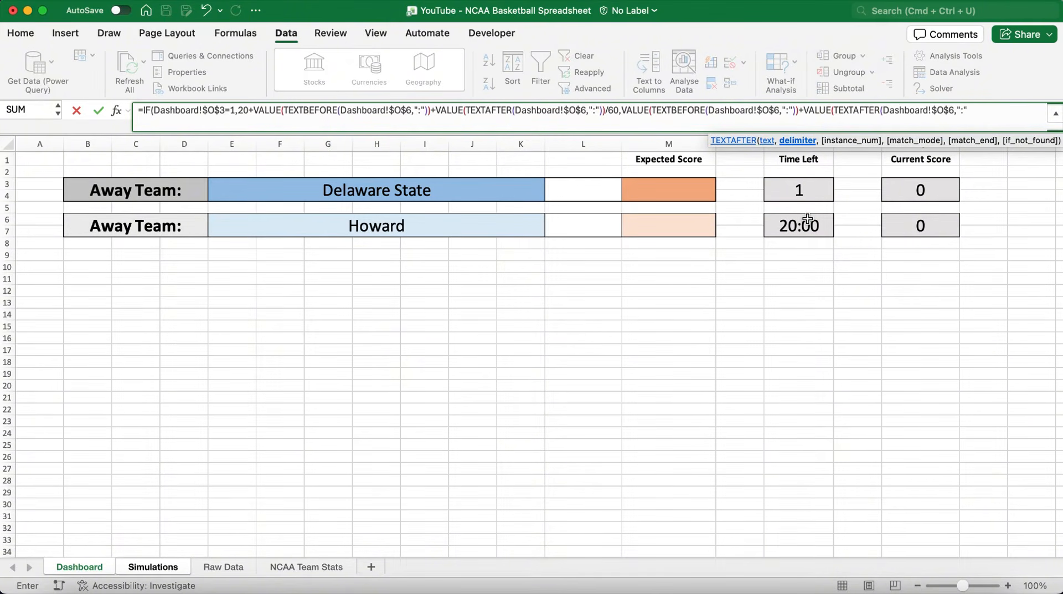
type(":\"))")
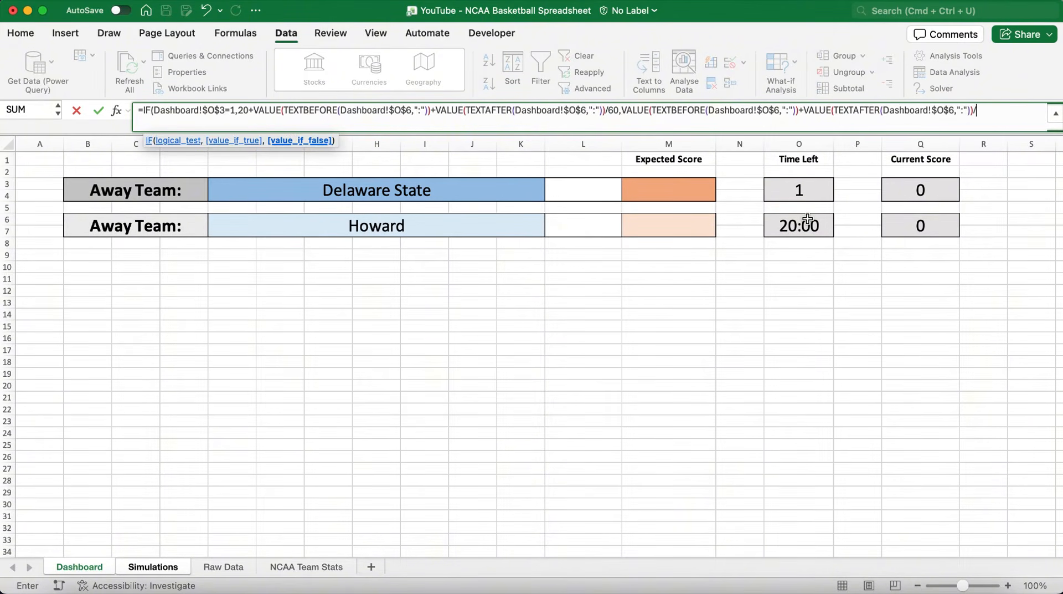
type("/60)/40")
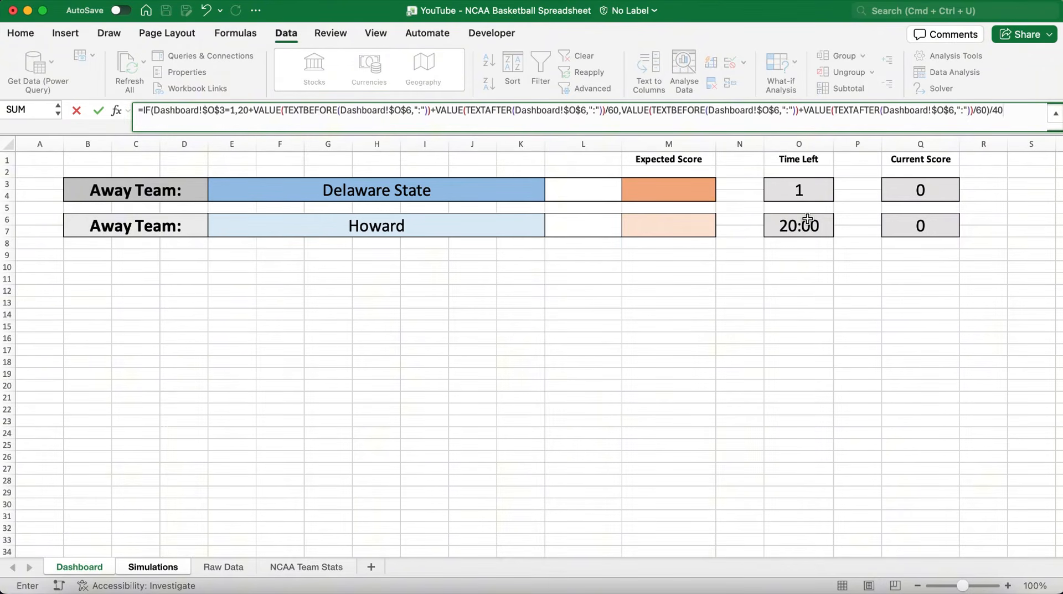
key("Return")
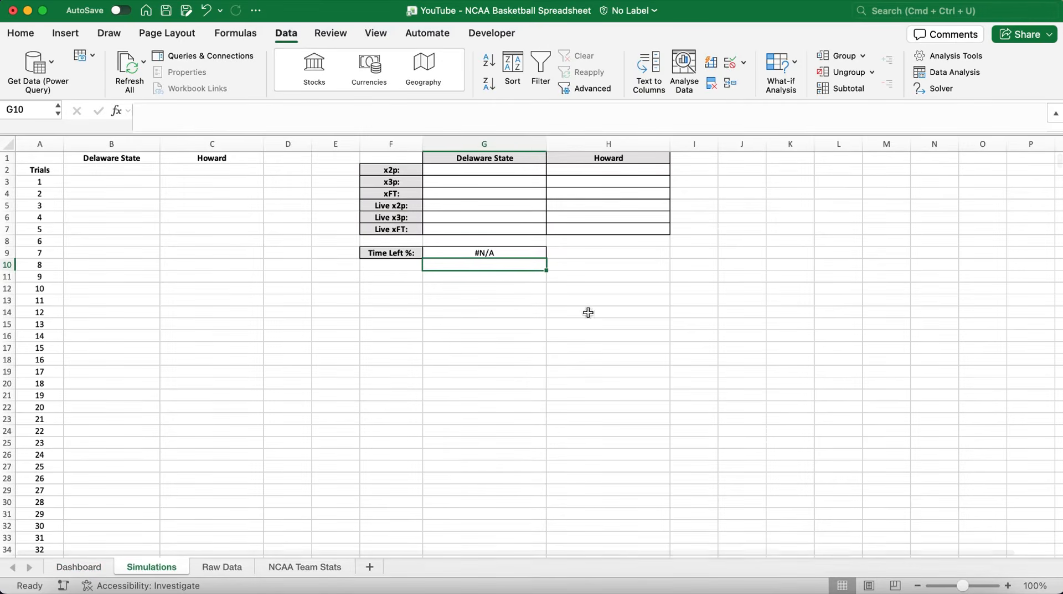
Review the Time Left % formula in G9 of Simulations and check the time input in O6 on Dashboard
left_click(505, 254)
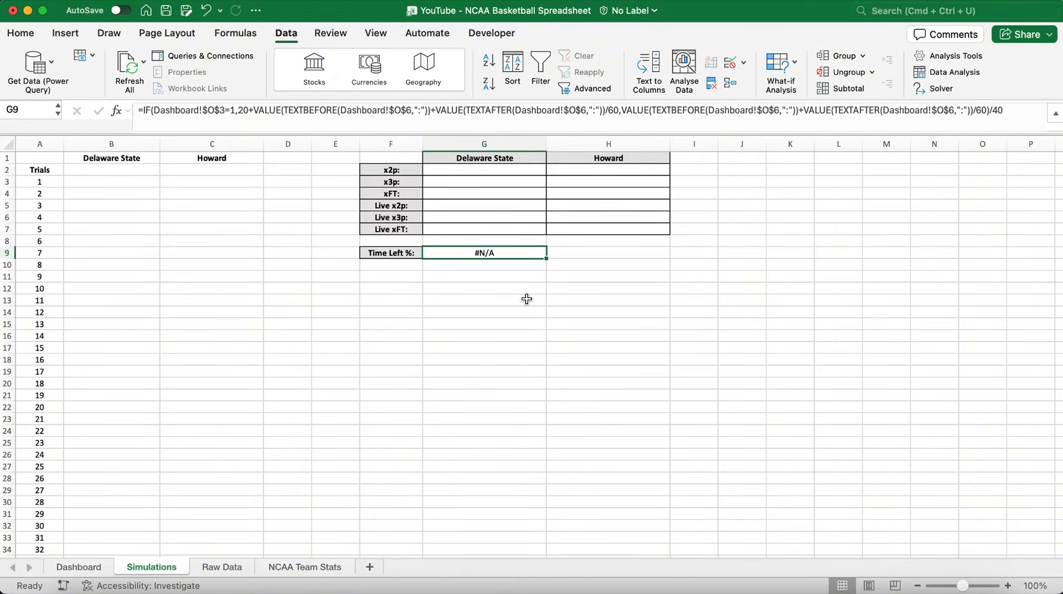
left_click(996, 122)
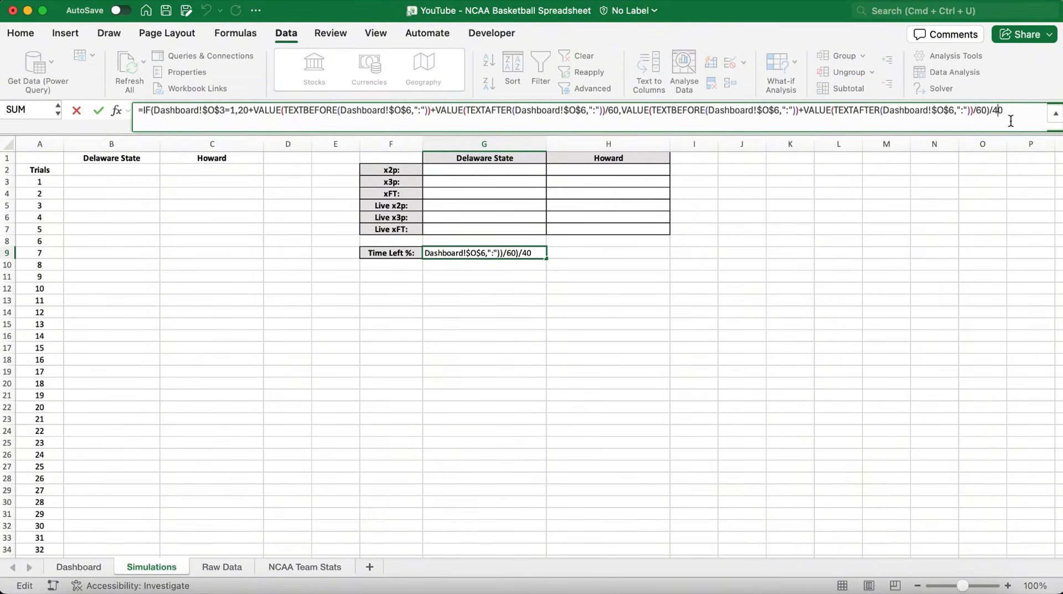
key("Return")
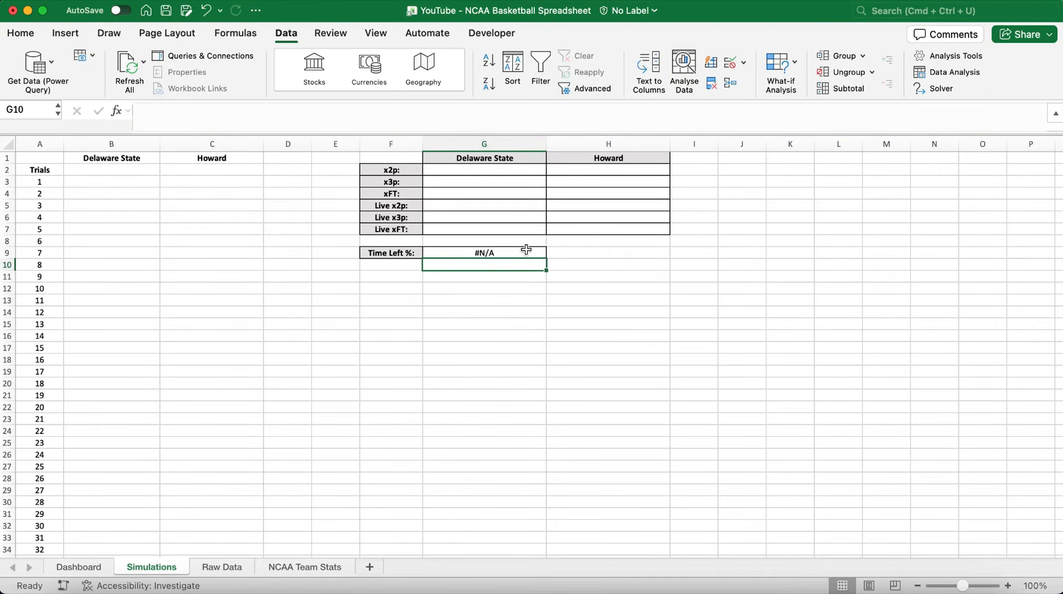
left_click(520, 253)
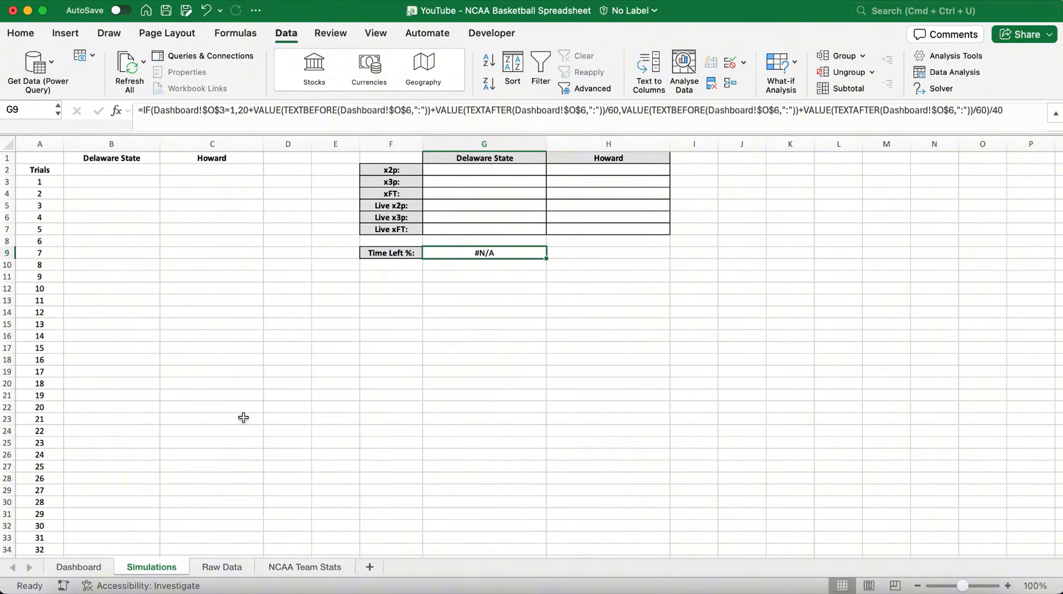
left_click(100, 566)
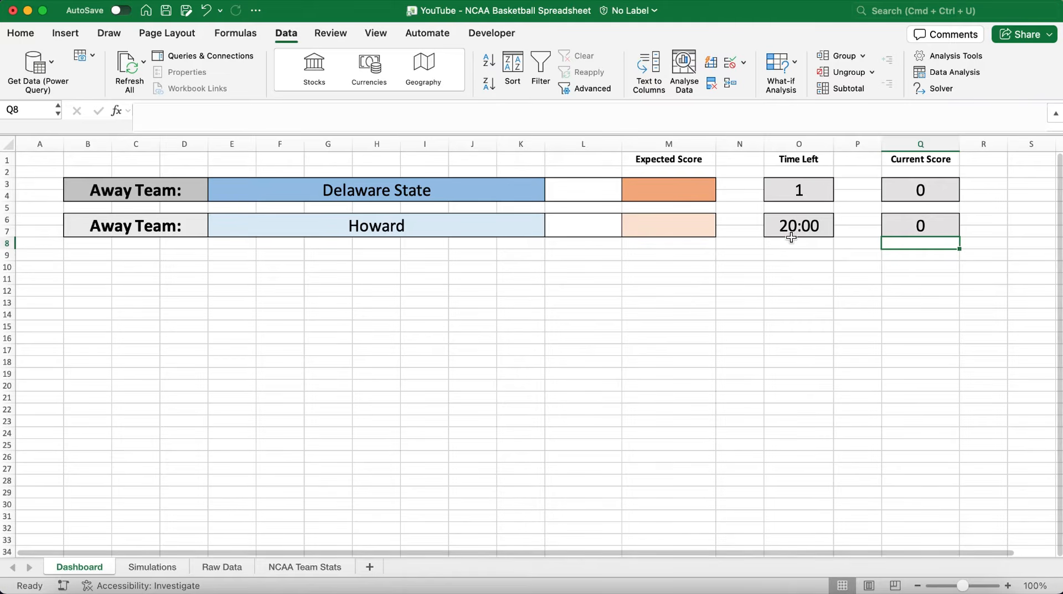
left_click(793, 235)
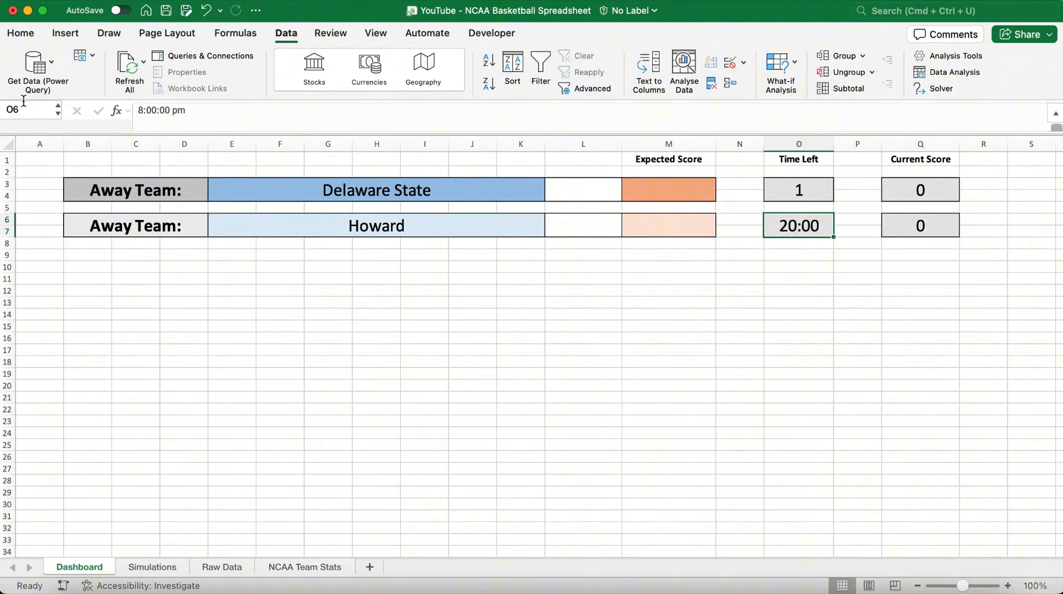
Try to fix the time input in O6 by formatting it as General and re-entering 20:00
left_click(21, 34)
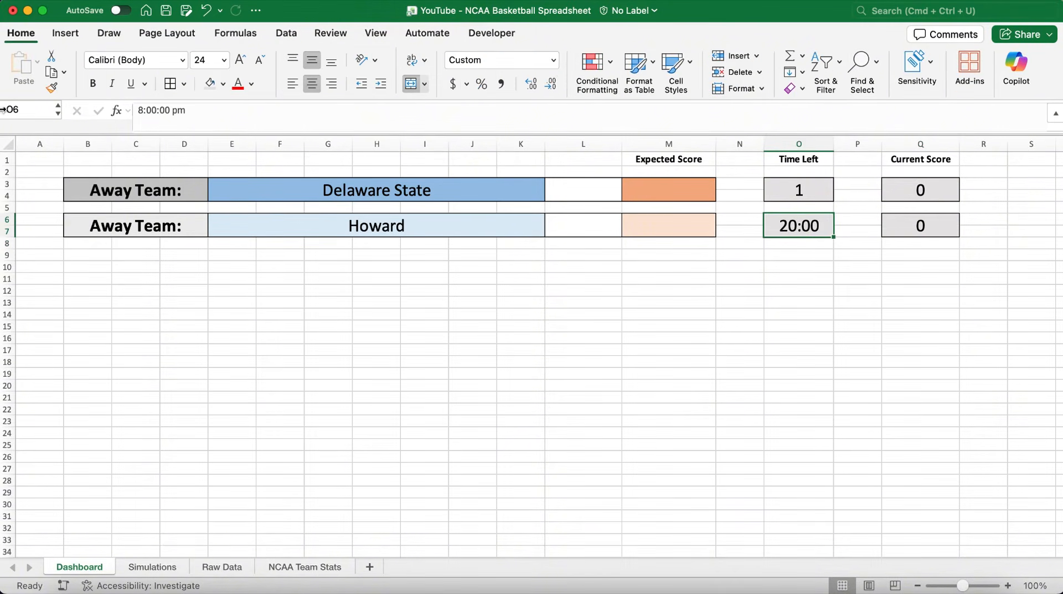
left_click(557, 62)
left_click(549, 87)
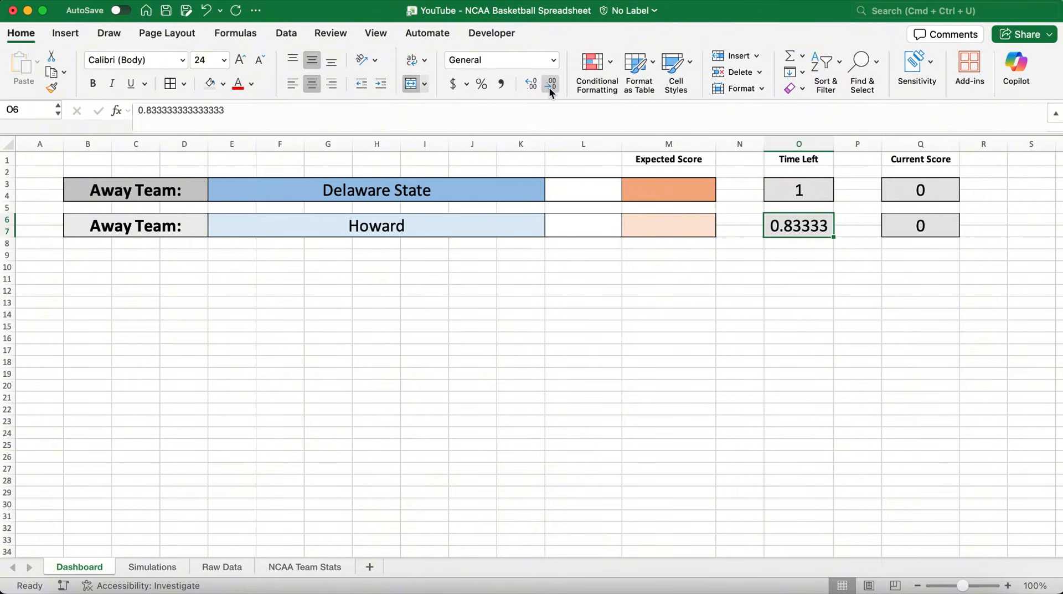
type("20:00")
key("Return")
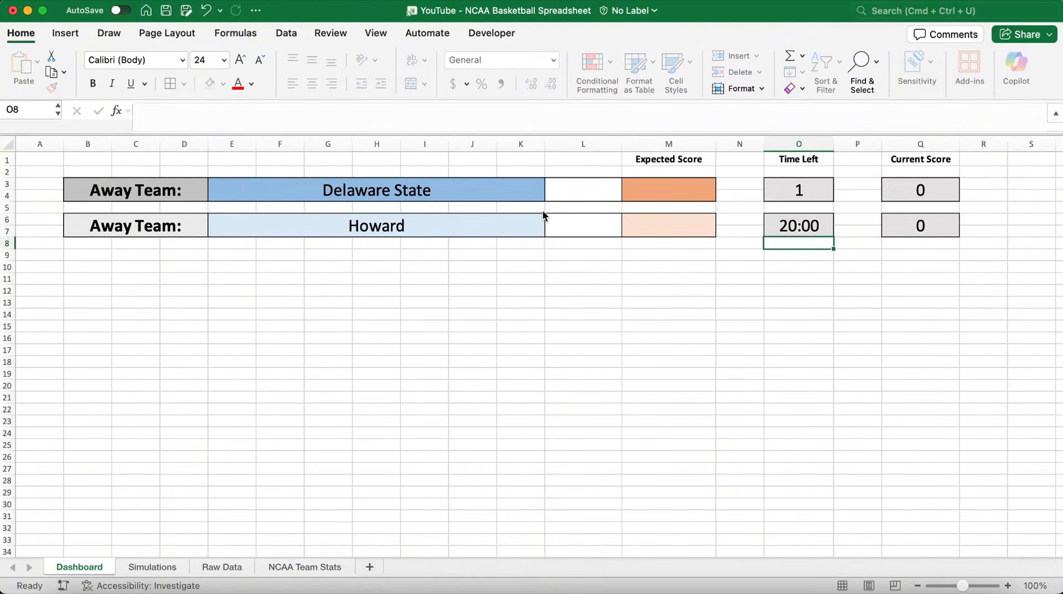
Format the Dashboard time input in O6 as Text and re-enter 20:00
left_click(813, 221)
left_click(555, 61)
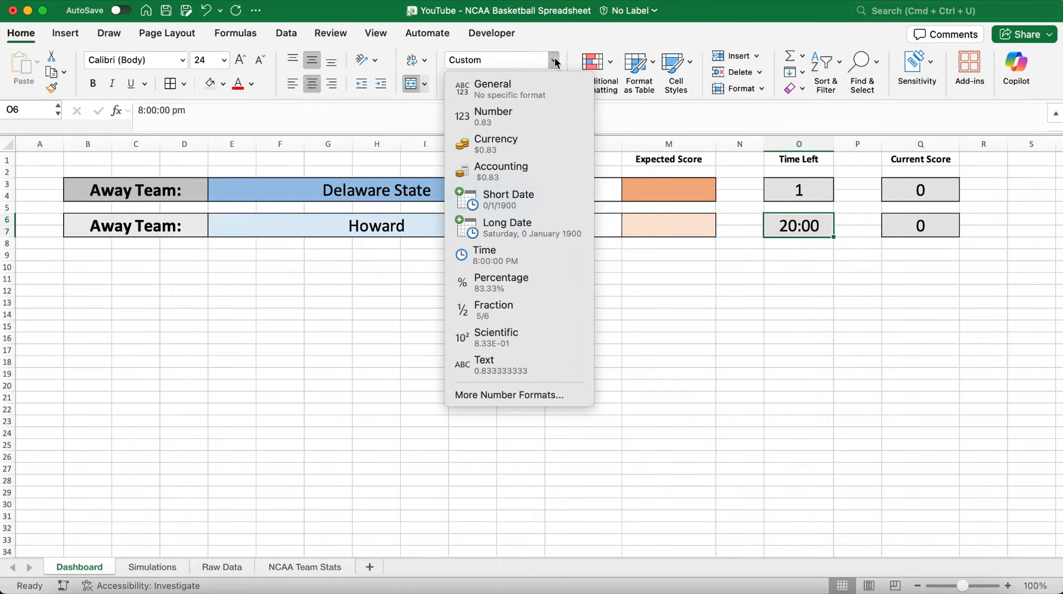
left_click(487, 365)
type("20:")
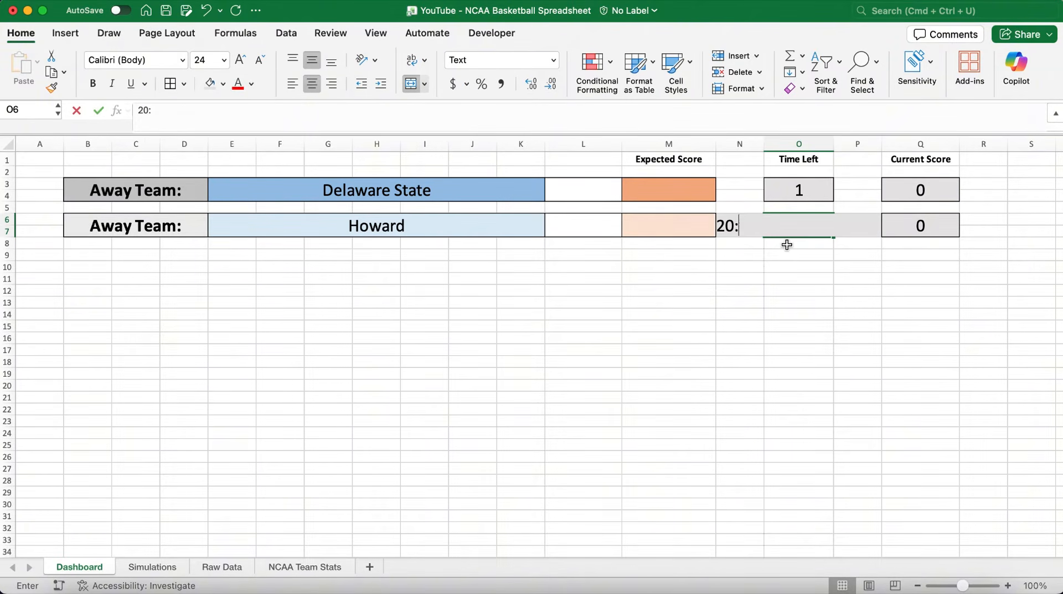
type("00")
key("Return")
key("Up")
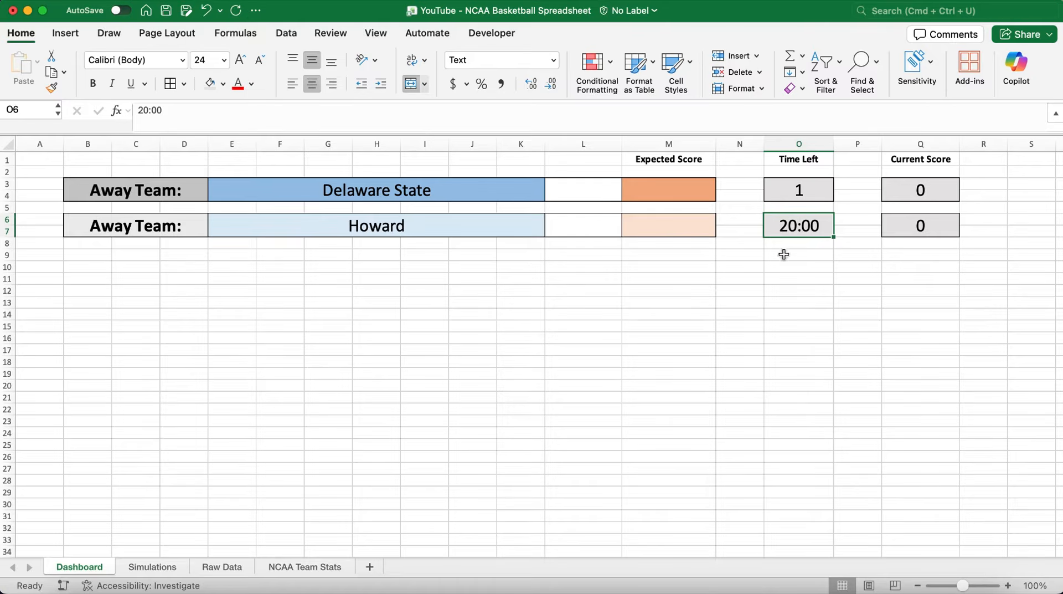
Format the Time Left % value in G9 on Simulations as a percentage with two decimal places
left_click(151, 567)
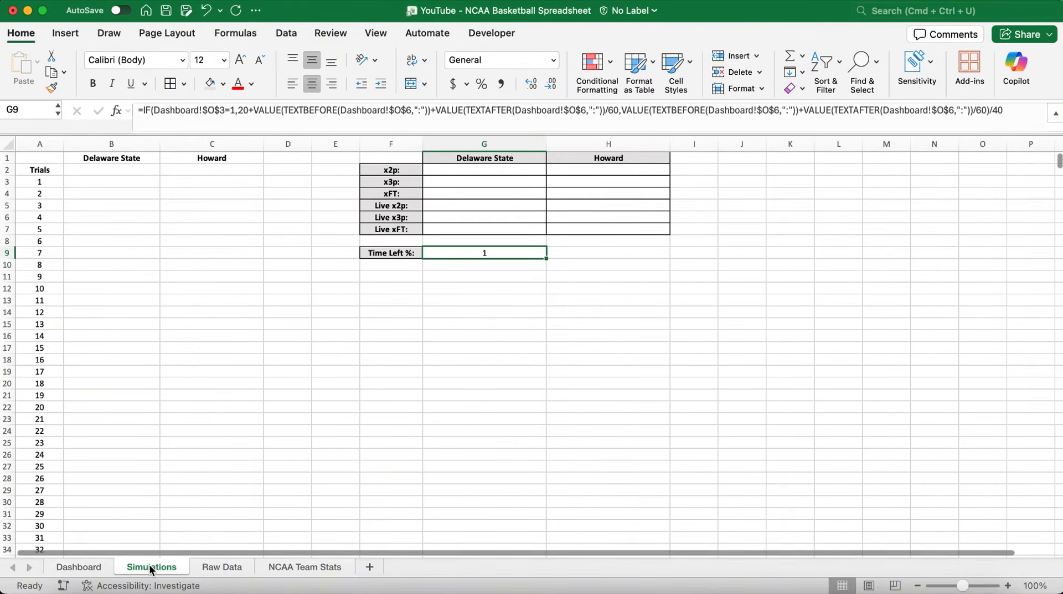
left_click(481, 84)
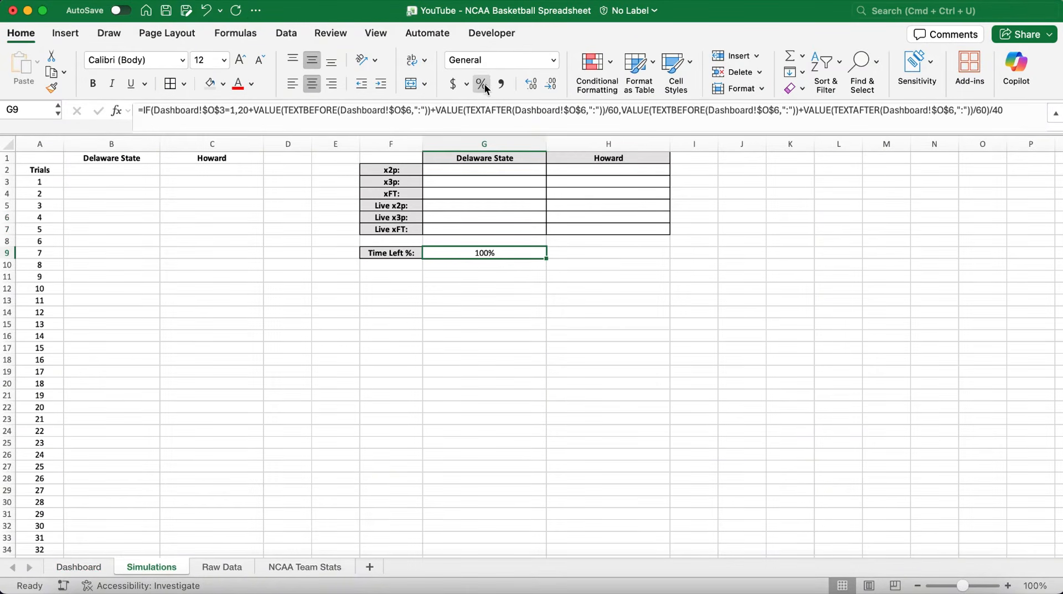
left_click(532, 86)
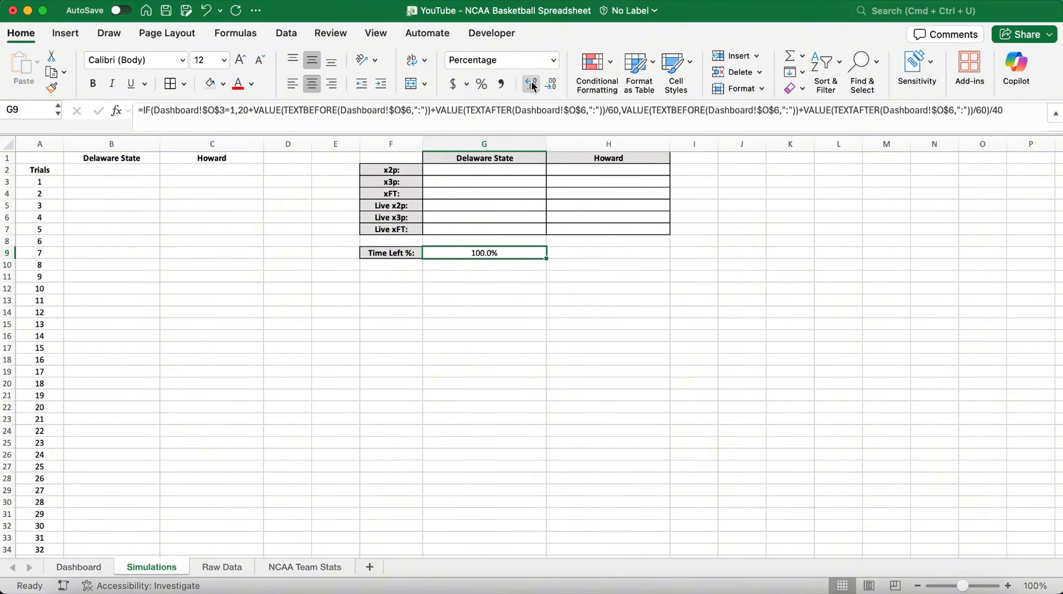
left_click(532, 86)
left_click(502, 275)
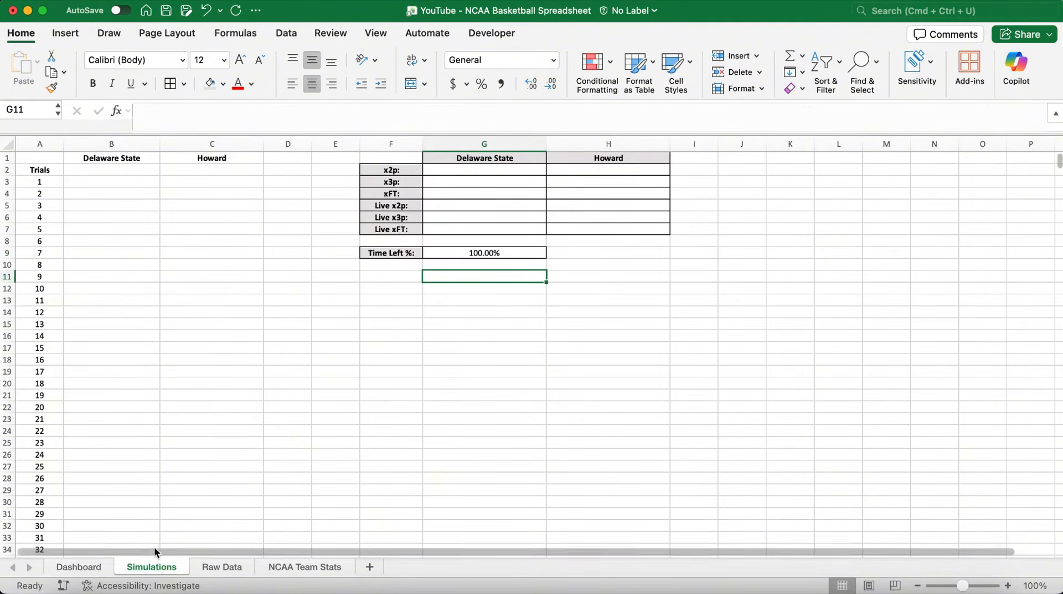
Test the Time Left % formula by choosing half 2 in O3 on Dashboard and checking Simulations
left_click(83, 567)
left_click(806, 187)
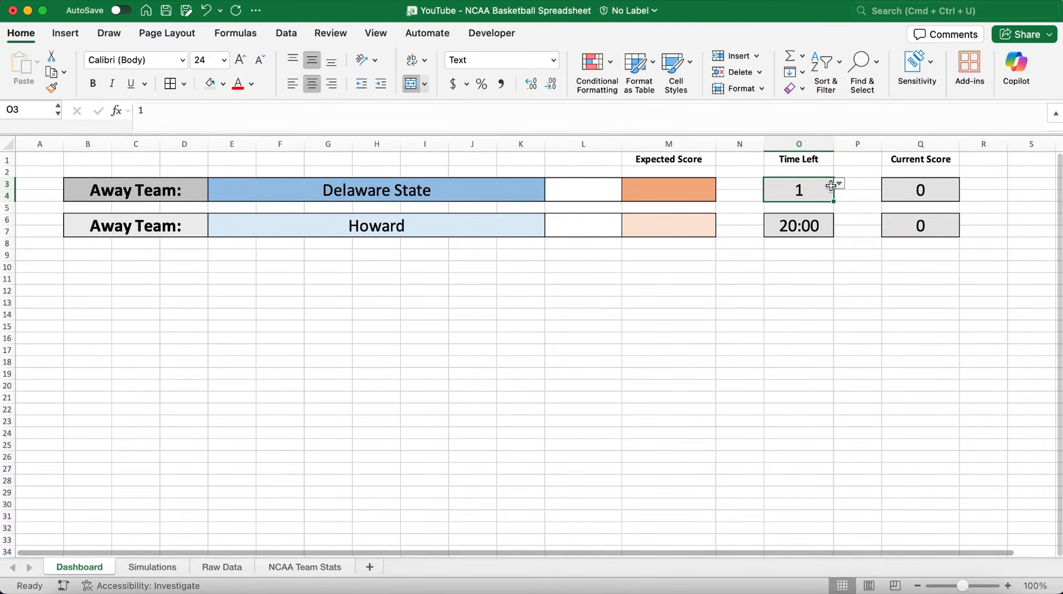
left_click(839, 183)
left_click(785, 216)
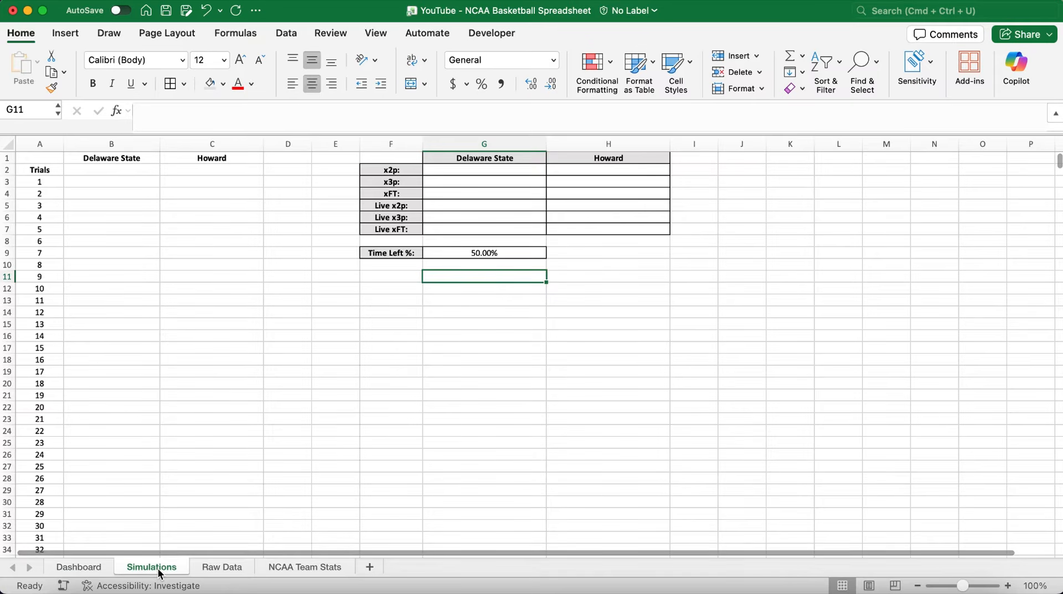
Test the formula further by setting the Dashboard time in O6 to 5:00 and checking Time Left % on Simulations
left_click(97, 570)
left_click(787, 227)
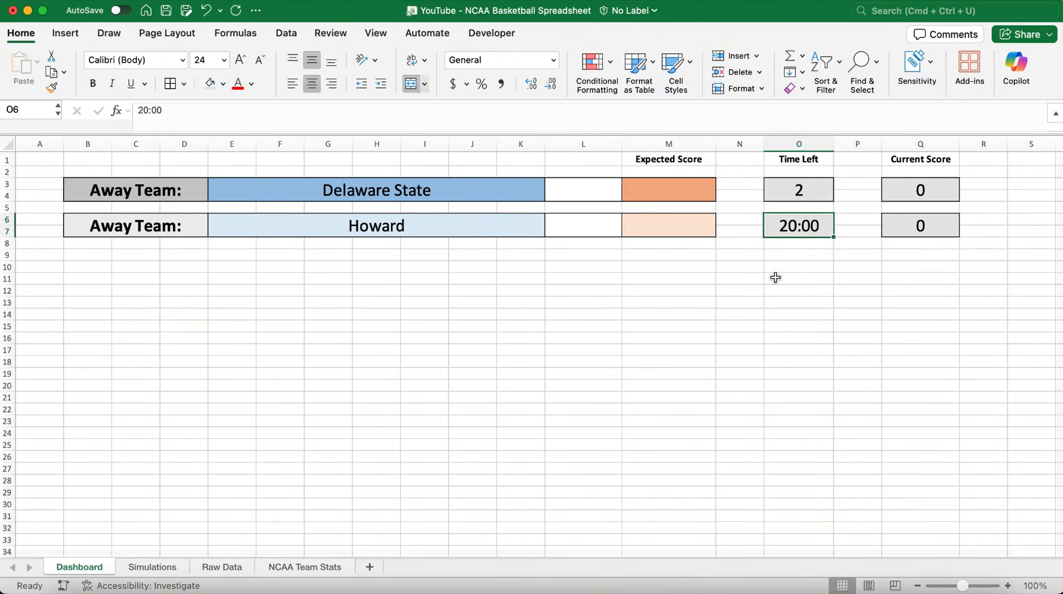
type("5:00")
key("Return")
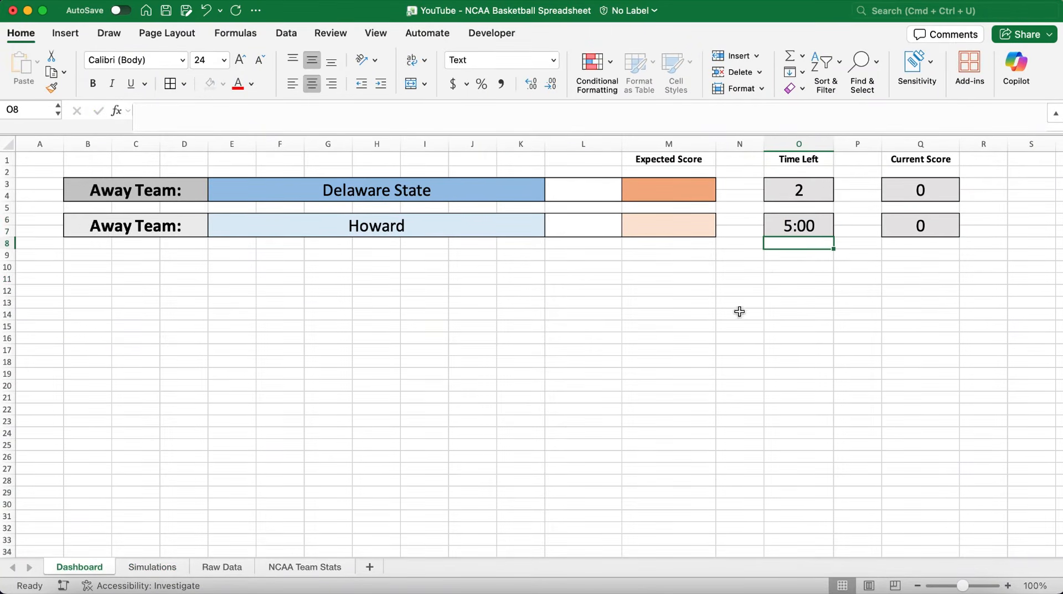
left_click(173, 567)
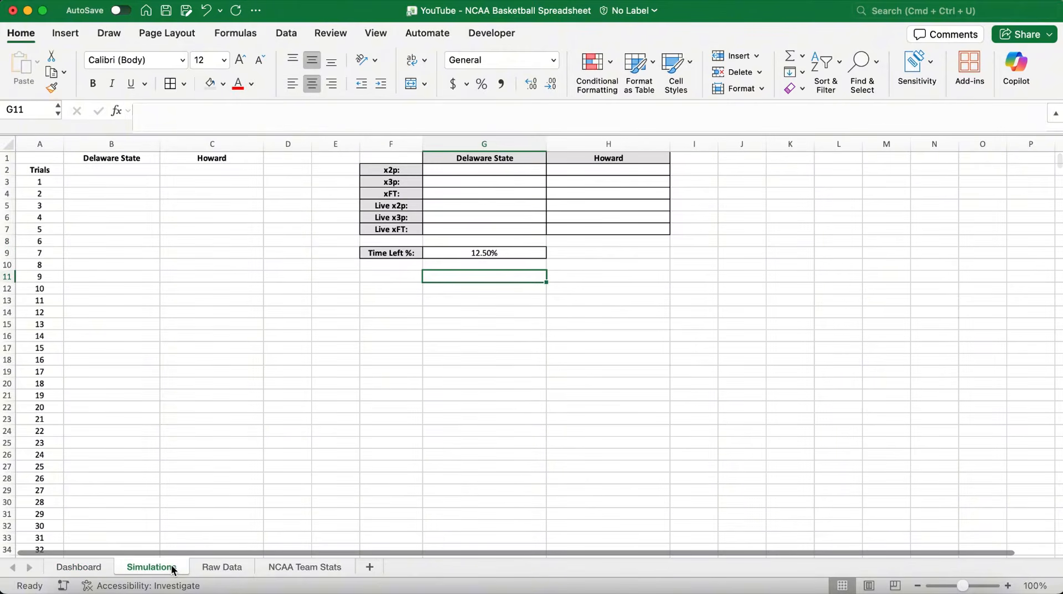
Reset the Dashboard half to 1 and the time to 20:00, and recheck Time Left % in G9 on Simulations
left_click(105, 569)
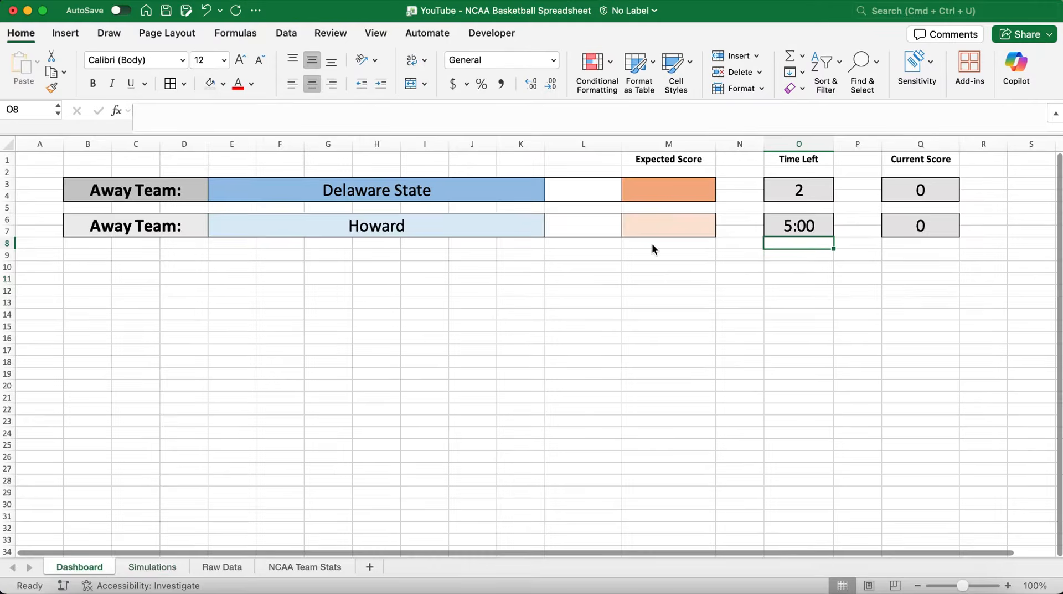
left_click(807, 189)
type("1")
key("Return")
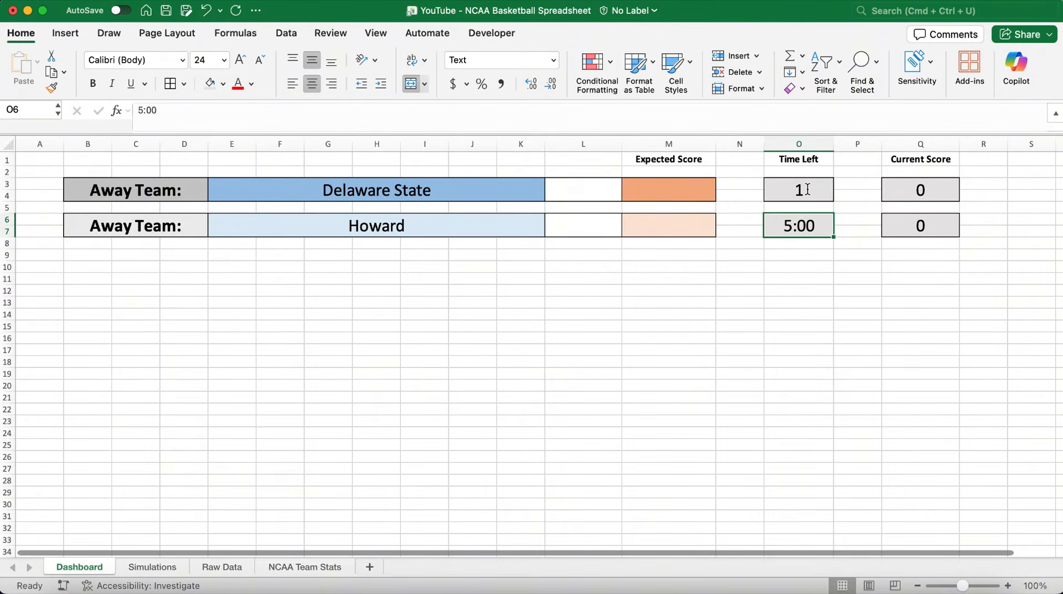
type("20:00")
key("Return")
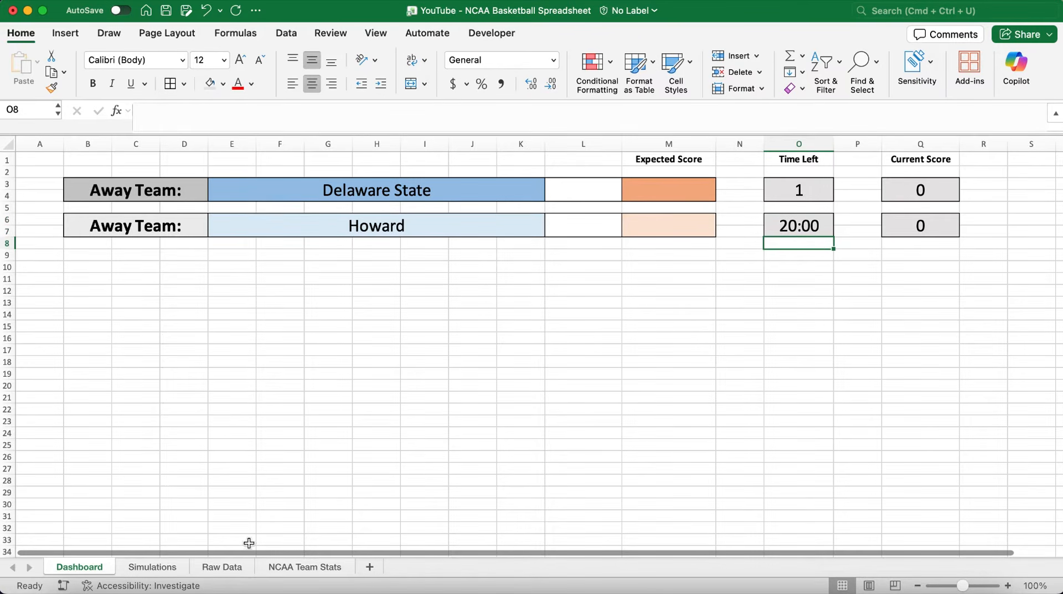
left_click(174, 570)
left_click(488, 253)
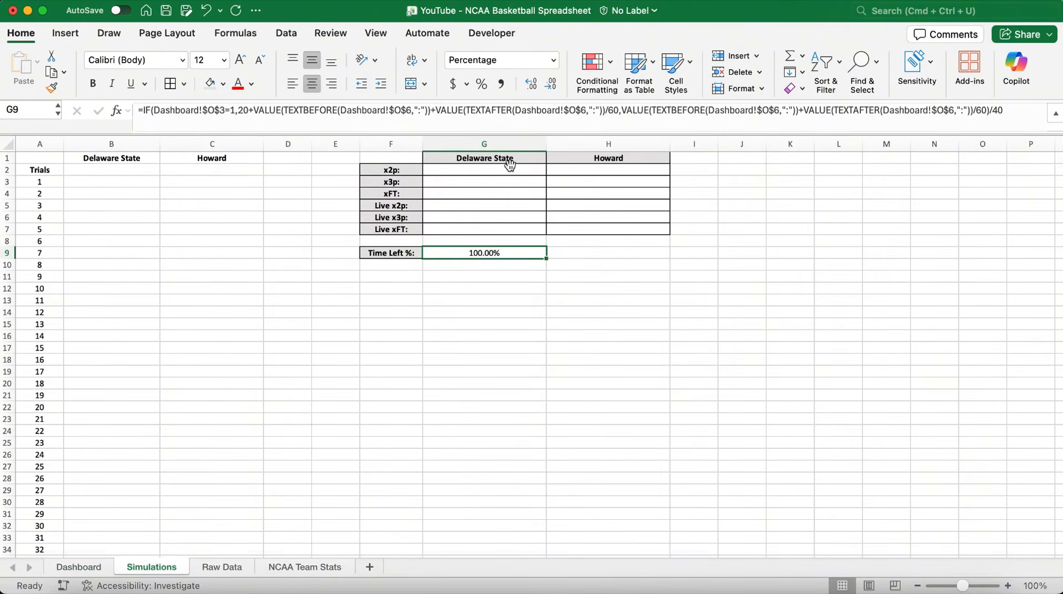
Start an x2p formula in G2 with =XLOOKUP($G$1, using the Delaware State heading as an absolute lookup value
left_click(485, 167)
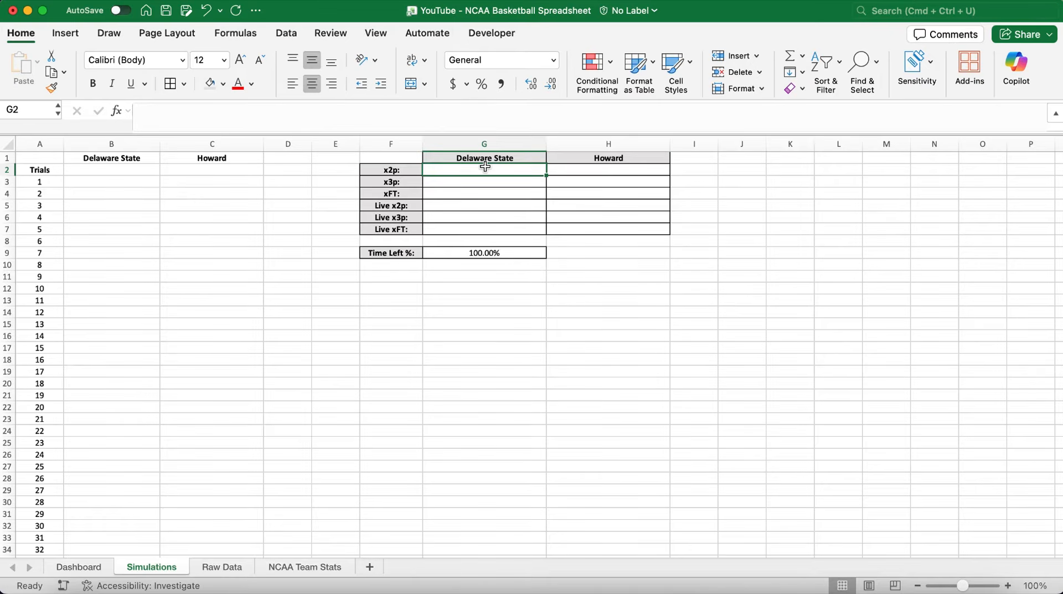
left_click(456, 119)
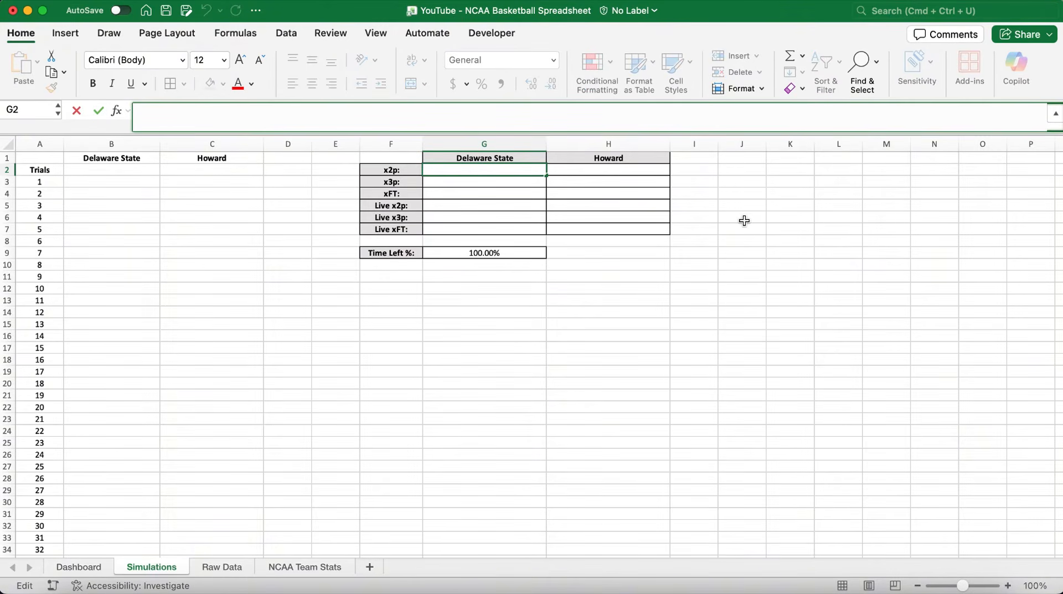
type("=XLOOKU")
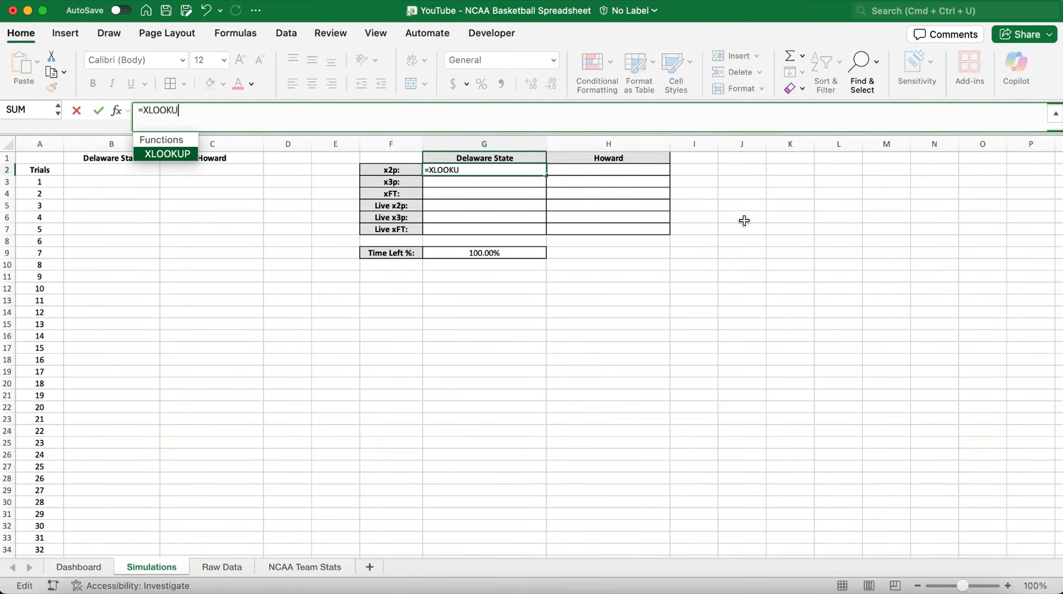
type("P(")
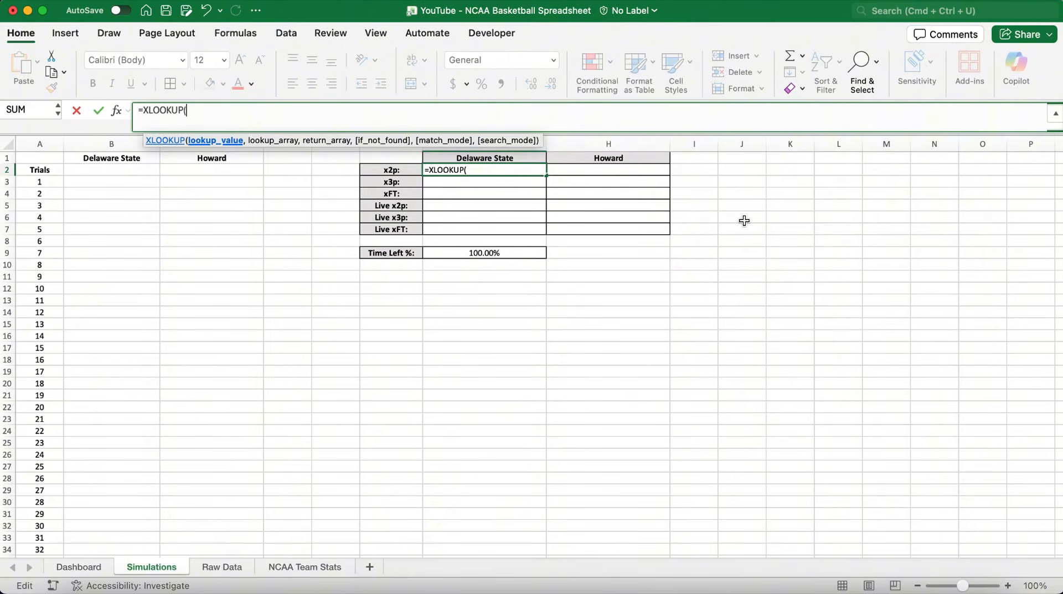
left_click(508, 157)
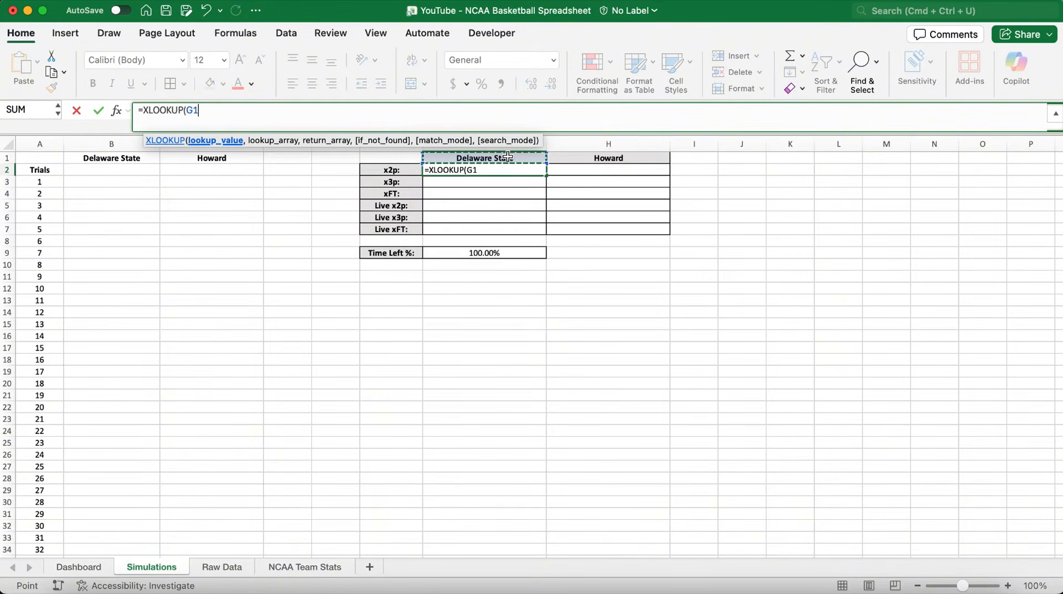
key("F4")
type(",")
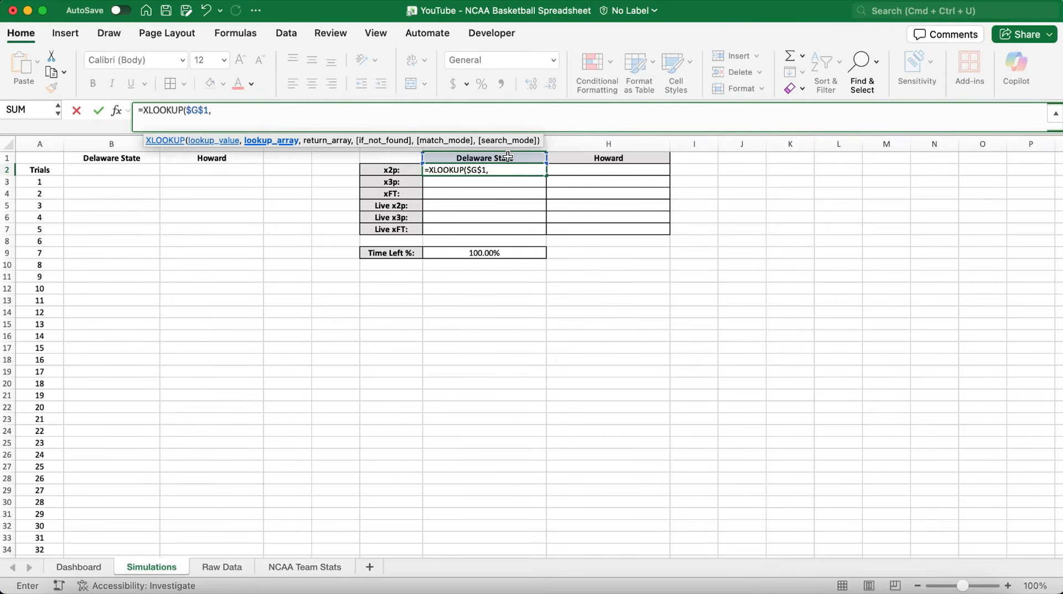
Complete the first XLOOKUP with the spilled Schools list 'NCAA Team Stats'!$A$3# as lookup array and the 2P ATT ratings $AF$3# as return array
left_click(287, 570)
left_click(108, 182)
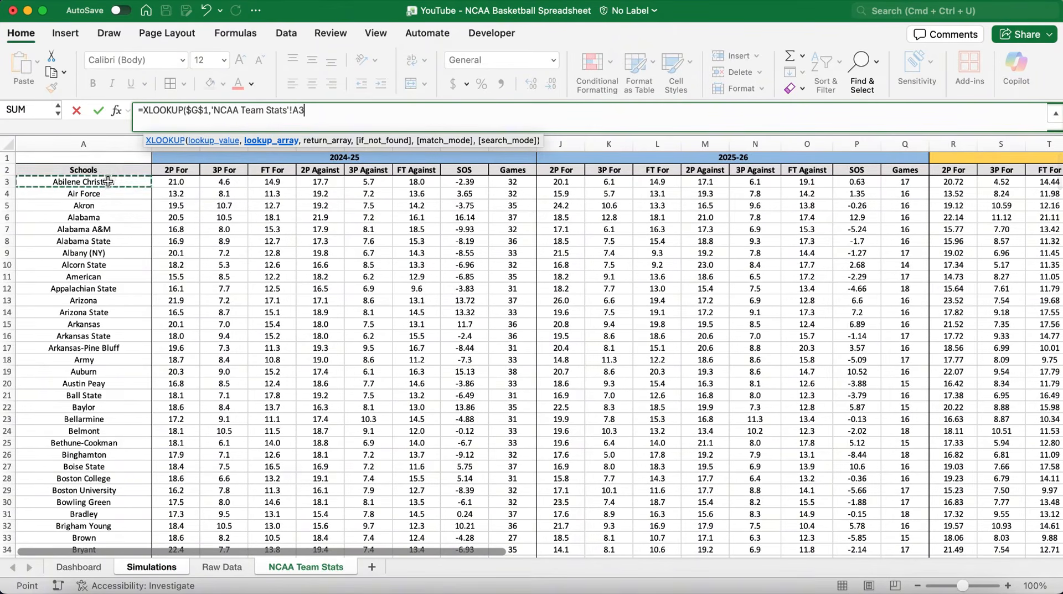
key("F4")
type("#")
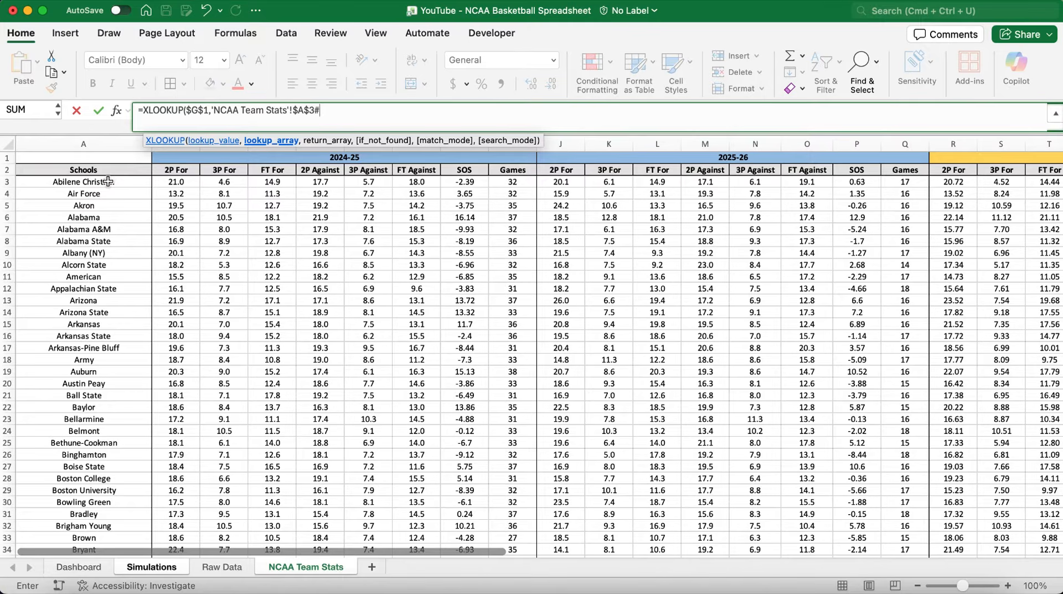
type(",")
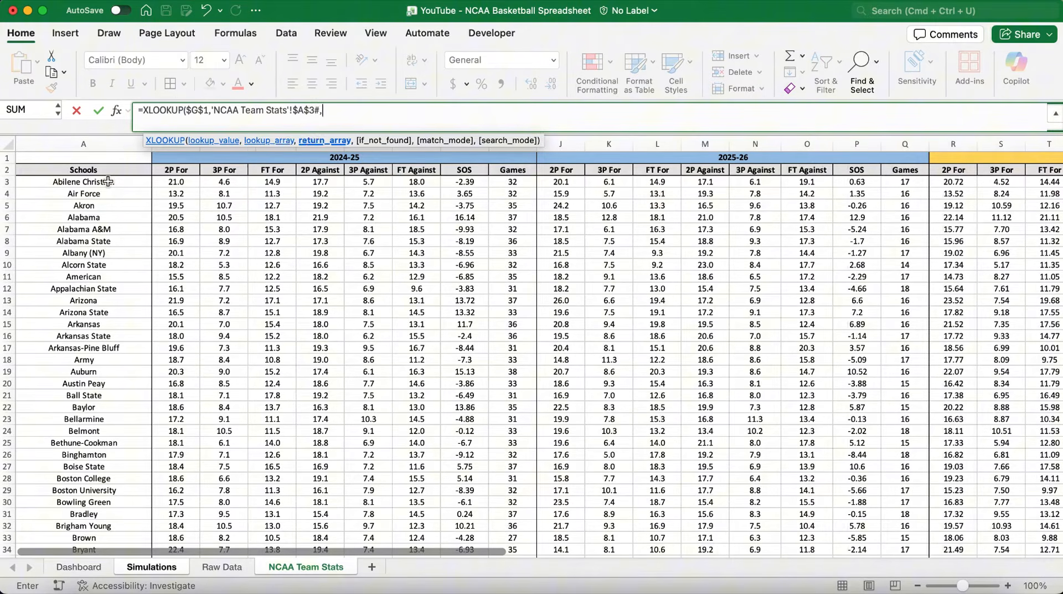
scroll(798, 286, "right", 15)
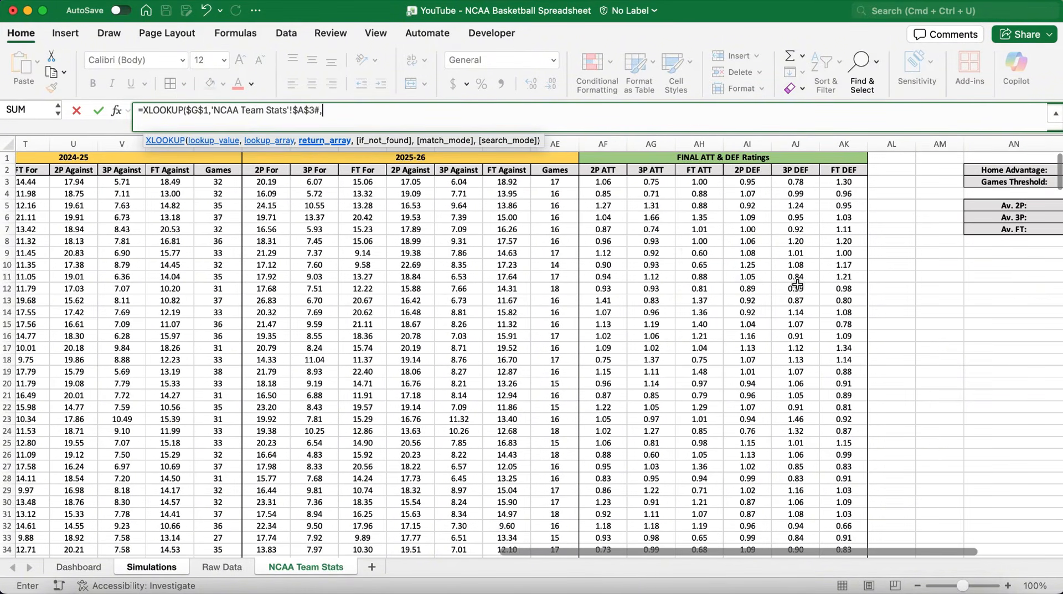
left_click(612, 183)
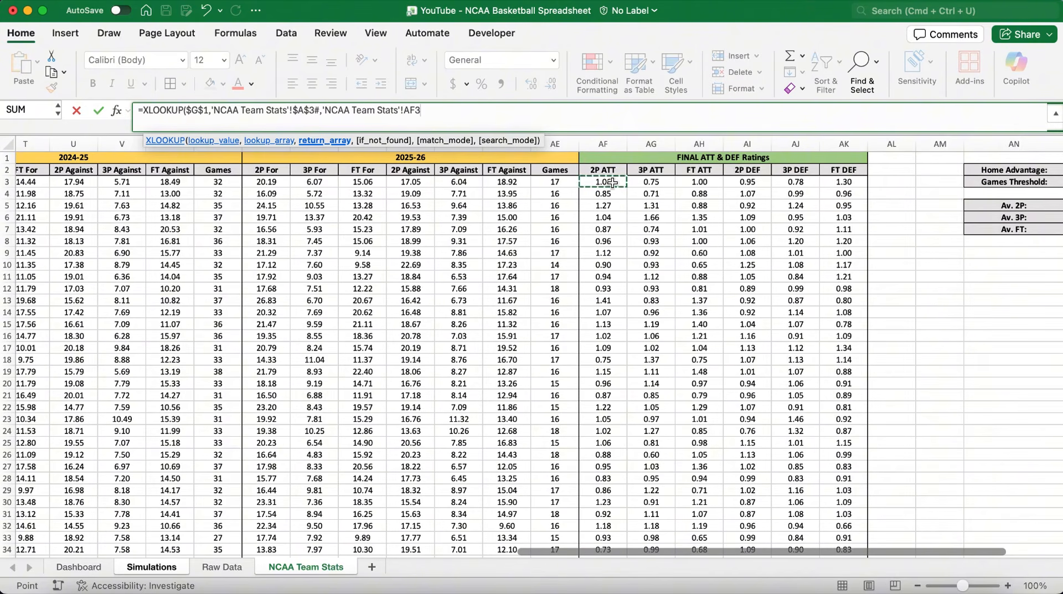
key("F4")
type("#)")
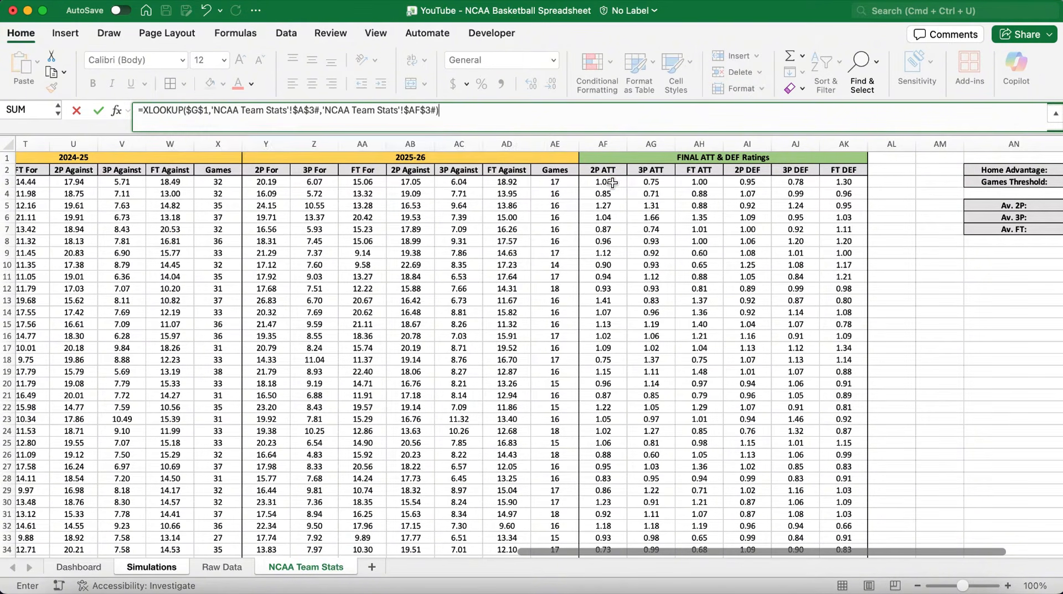
Multiply by a second XLOOKUP that uses the Howard heading $H$1 as its absolute lookup value, without the sheet name
type("*XLOOKUP(")
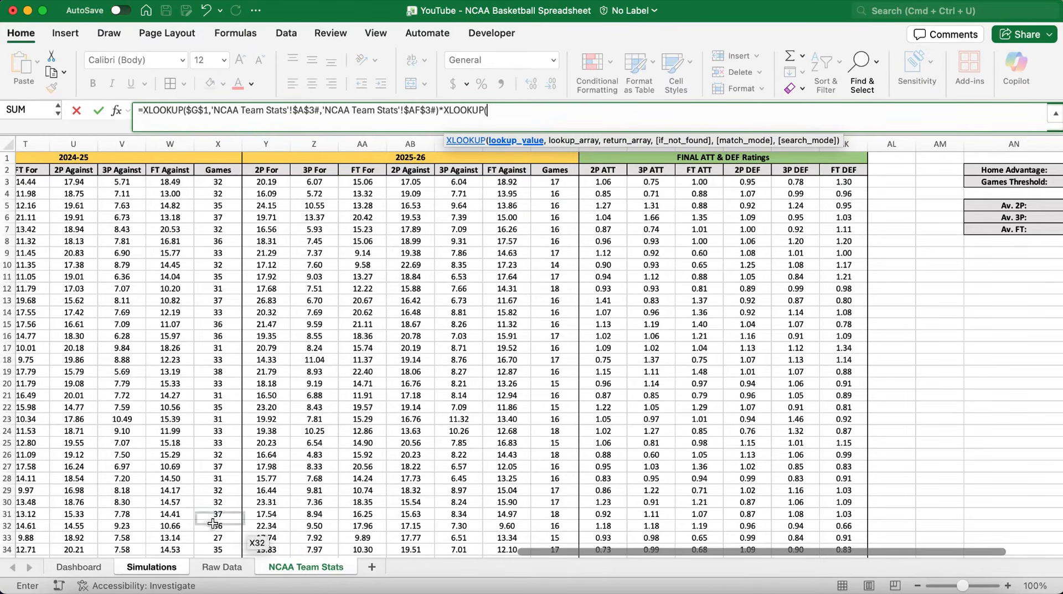
left_click(178, 567)
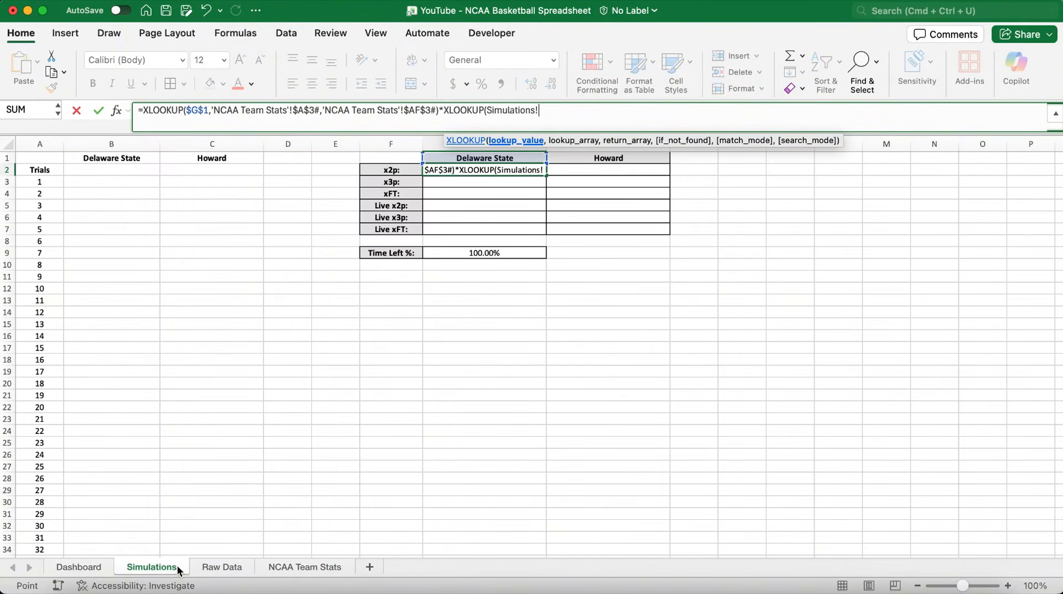
left_click(600, 159)
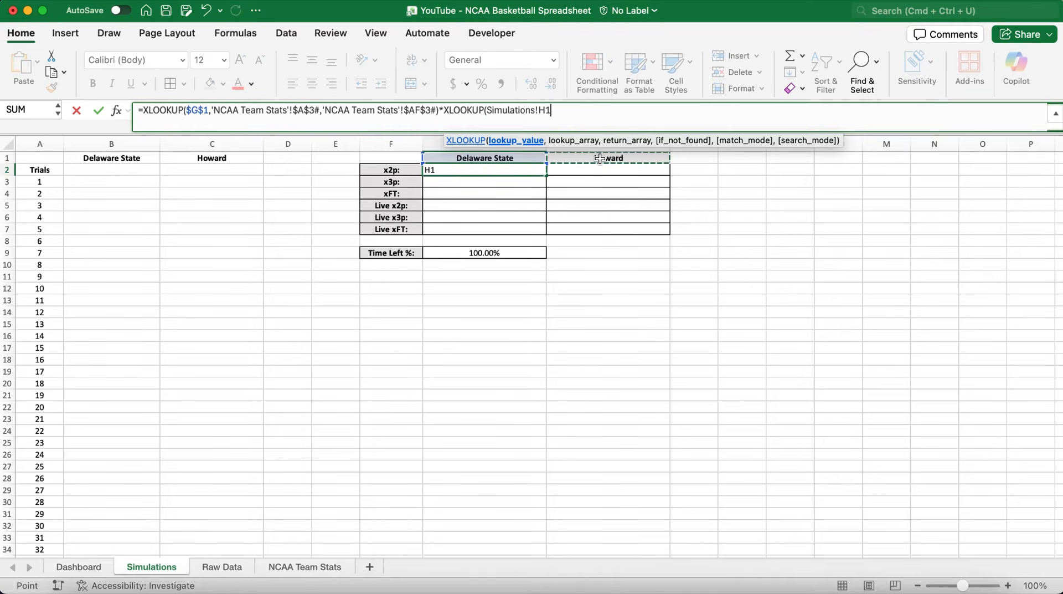
left_click_drag(504, 112, 488, 114)
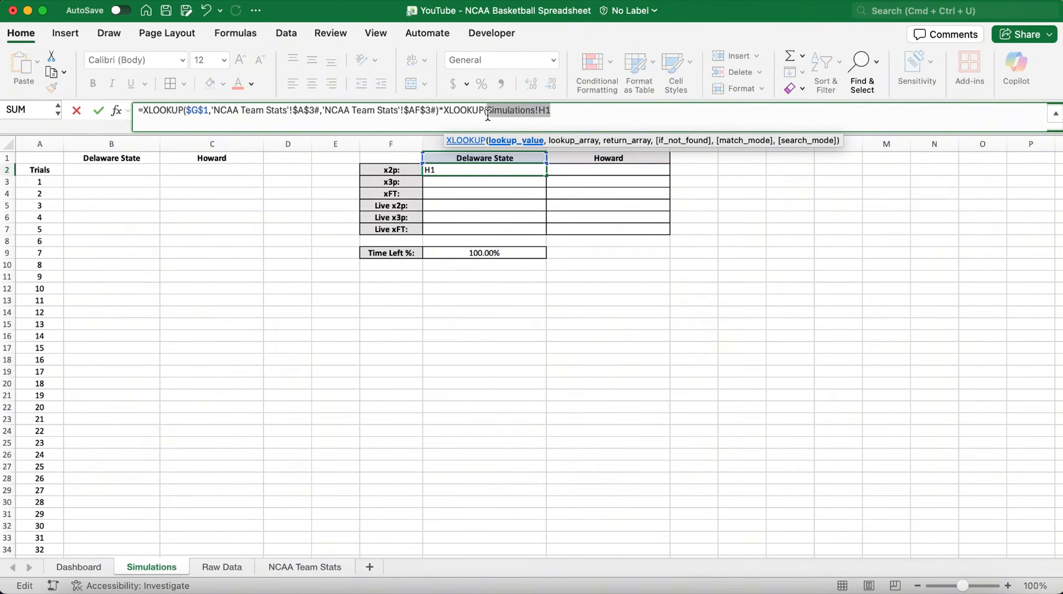
type("H1")
key("F4")
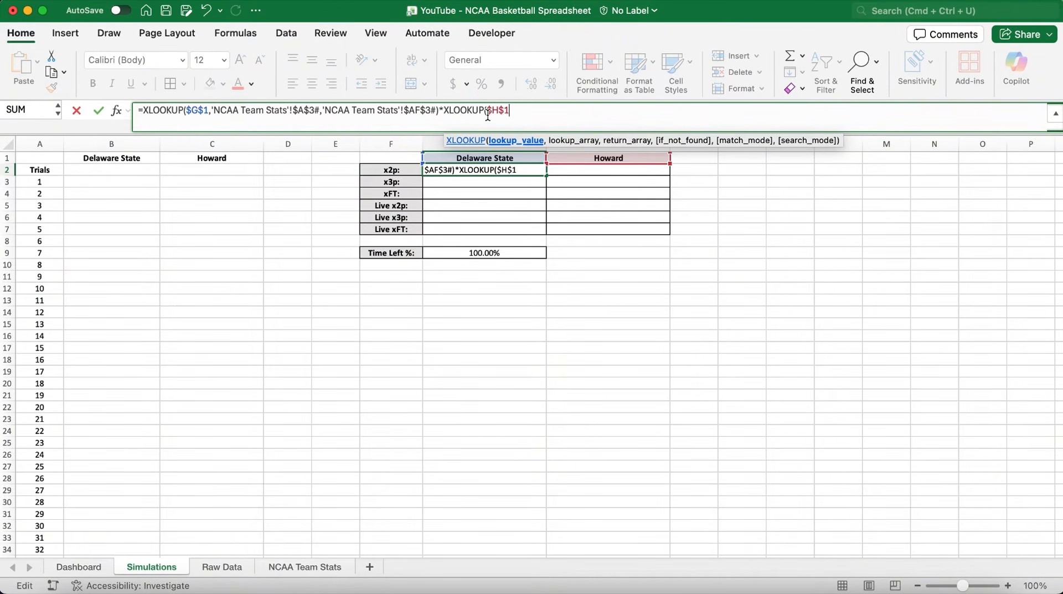
type(",")
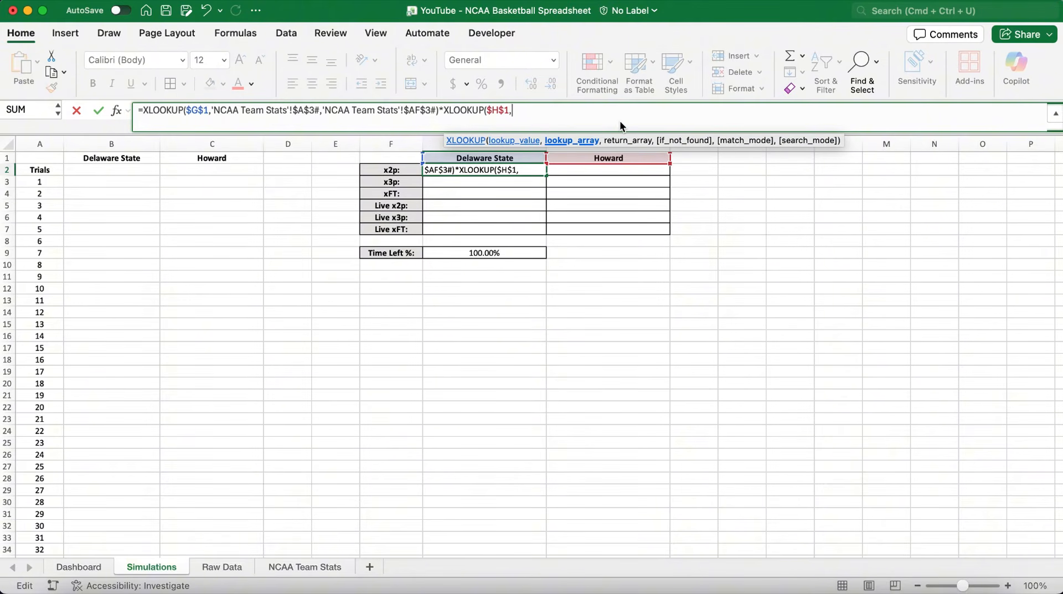
Complete the second XLOOKUP with 'NCAA Team Stats'!$A$3# as lookup array and the 2P DEF ratings $AI$3# as return array, followed by a multiplication sign
left_click(292, 566)
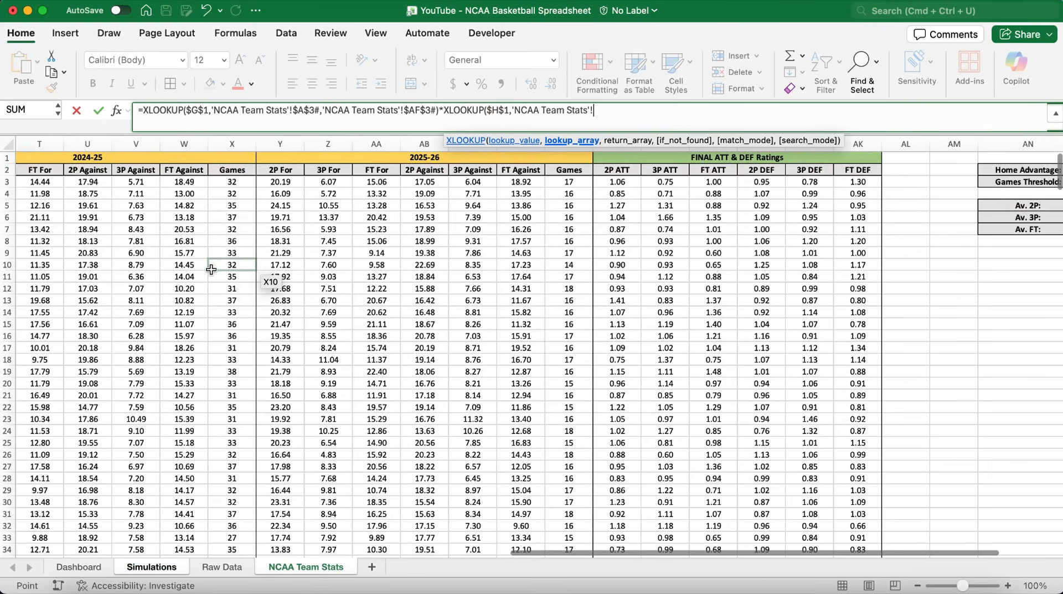
scroll(214, 269, "left", 10)
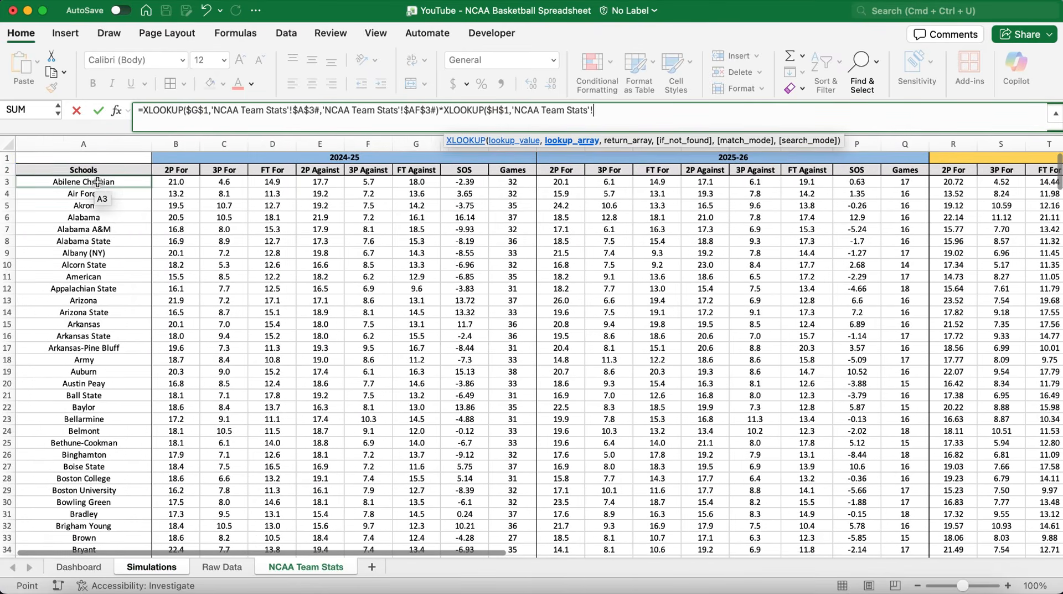
left_click(97, 181)
key("F4")
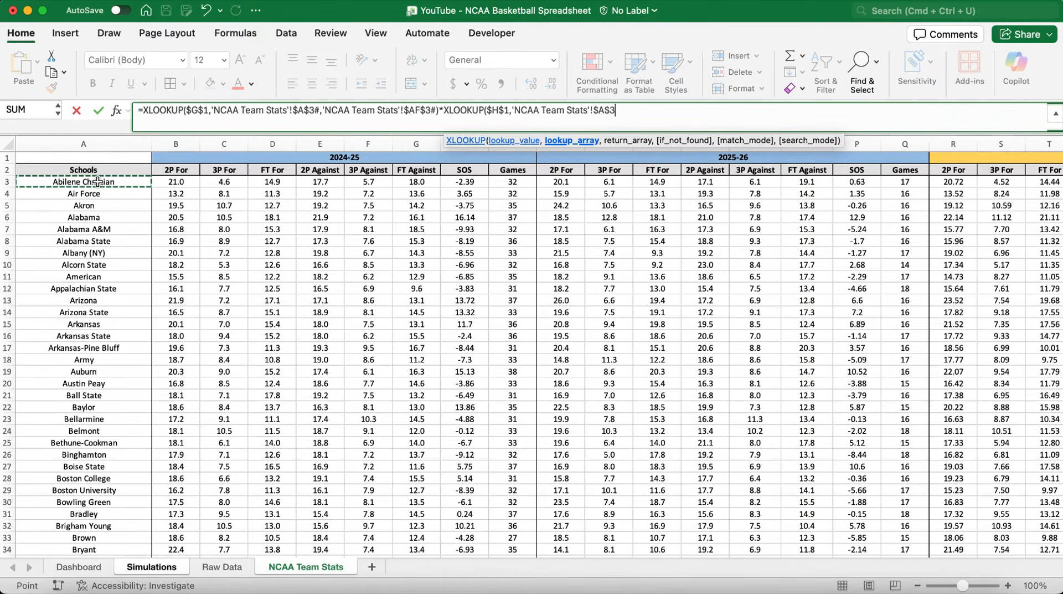
type("#,")
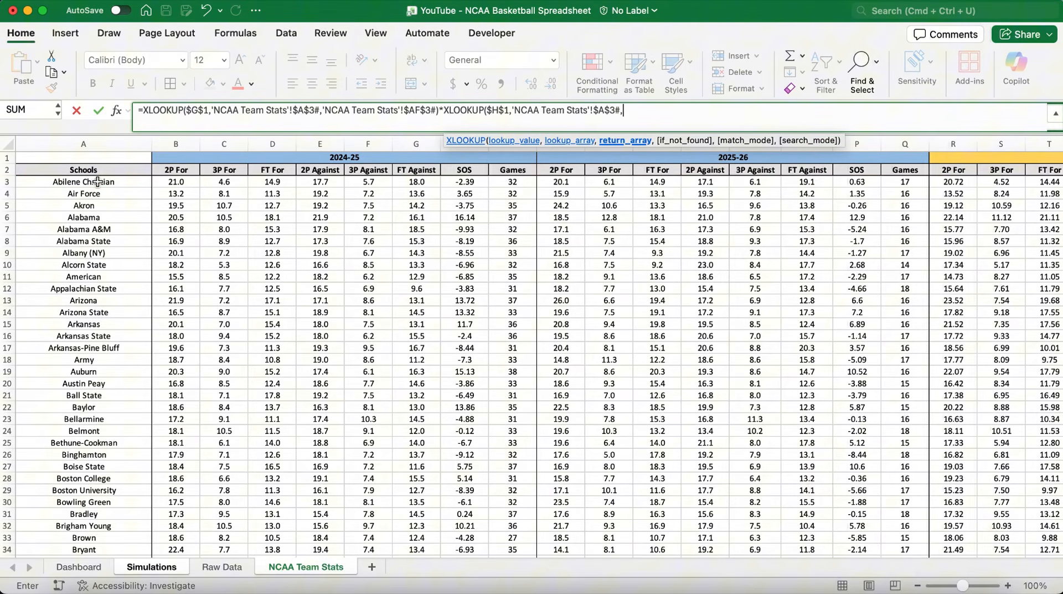
scroll(523, 252, "right", 10)
scroll(522, 252, "right", 10)
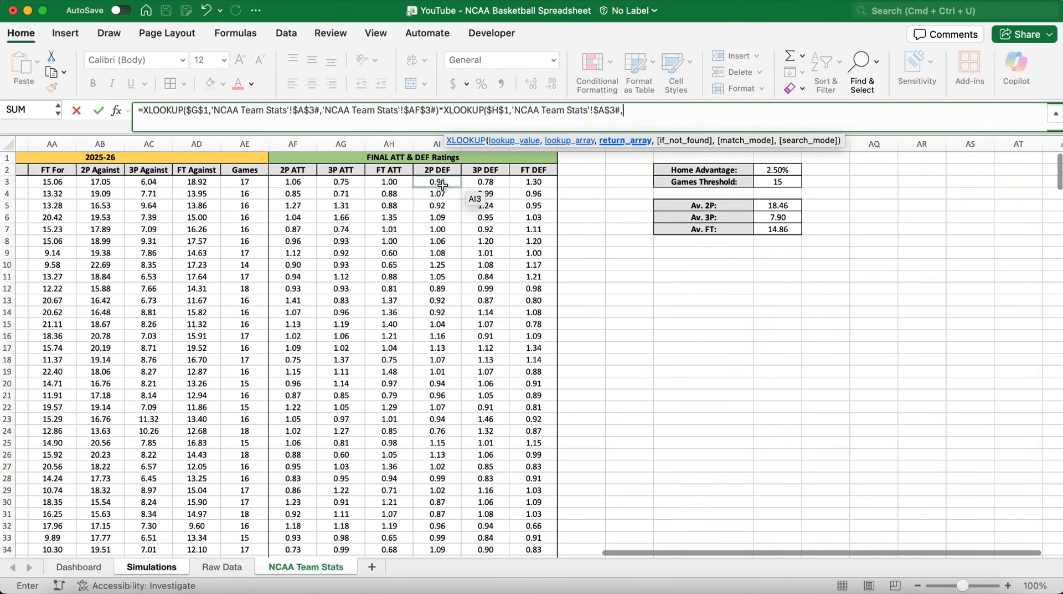
left_click(442, 183)
key("F4")
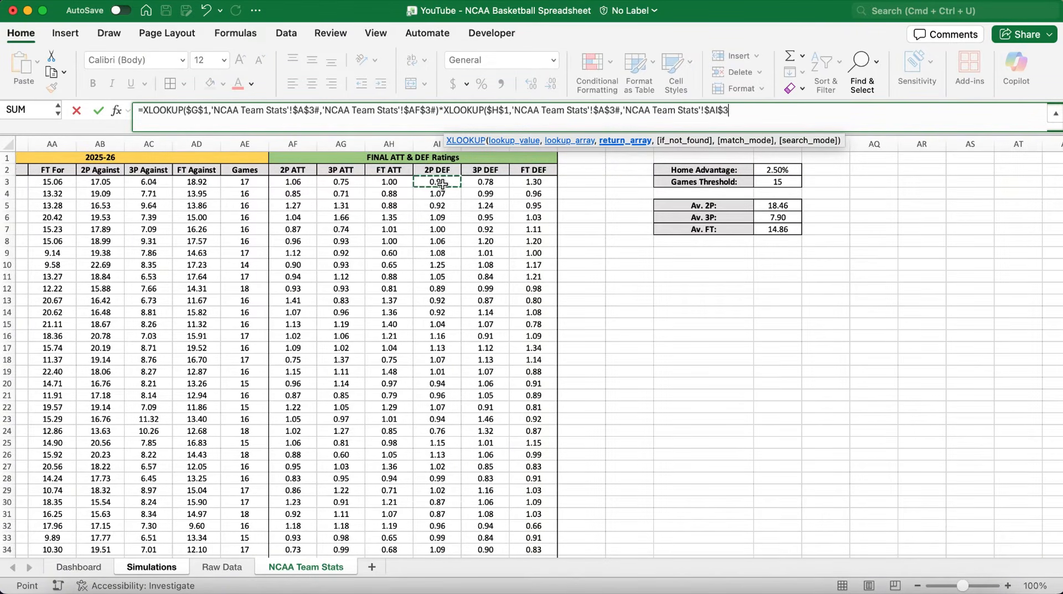
type("#")
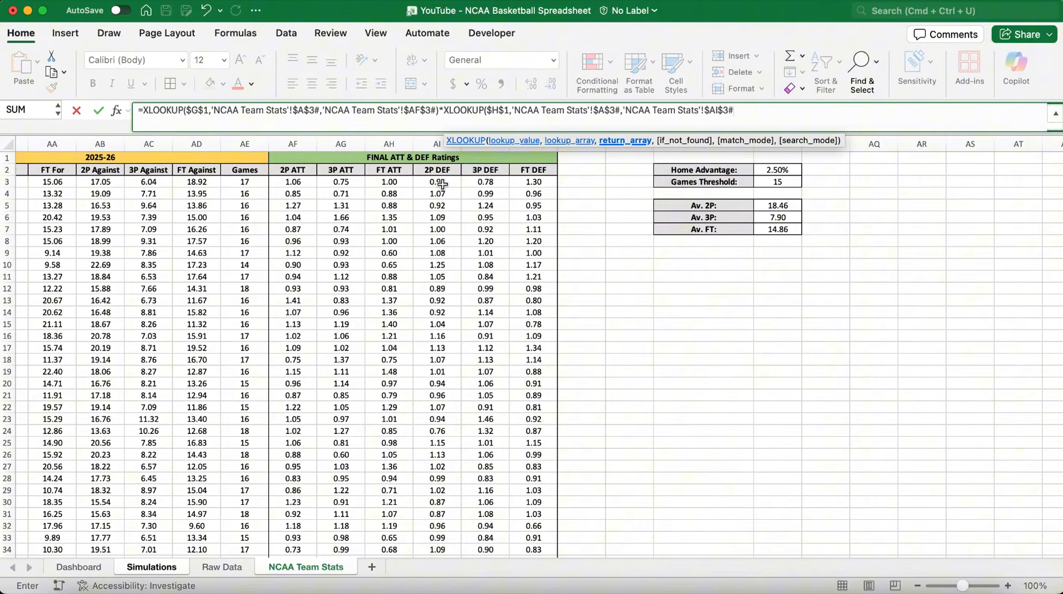
type(")*")
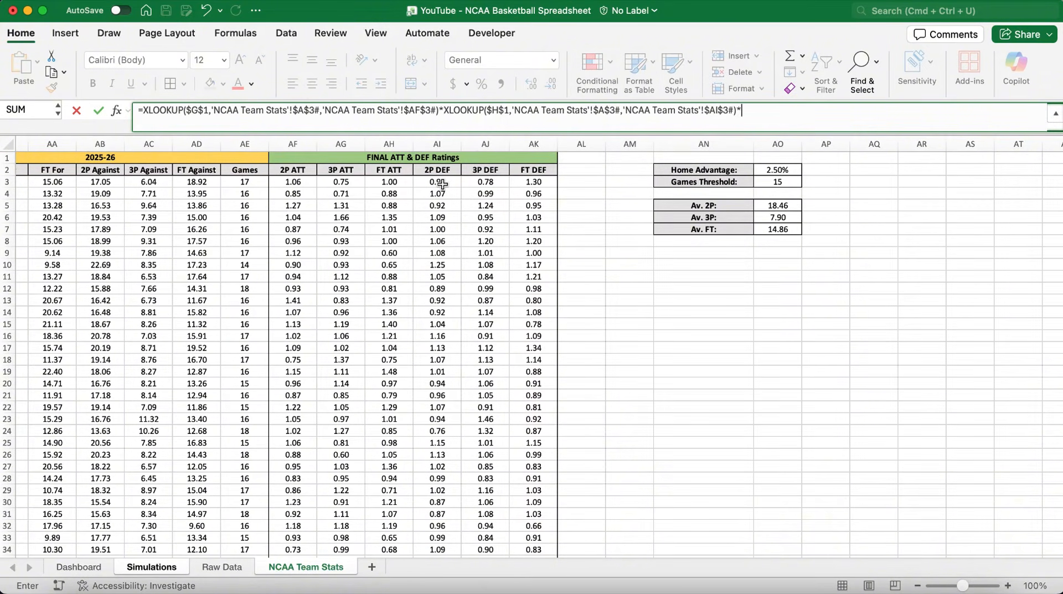
Finish the x2p formula by multiplying by the Av. 2P cell 'NCAA Team Stats'!$AO5 and dividing by SQRT(1+'NCAA Team Stats'!$AO$2)
left_click(773, 203)
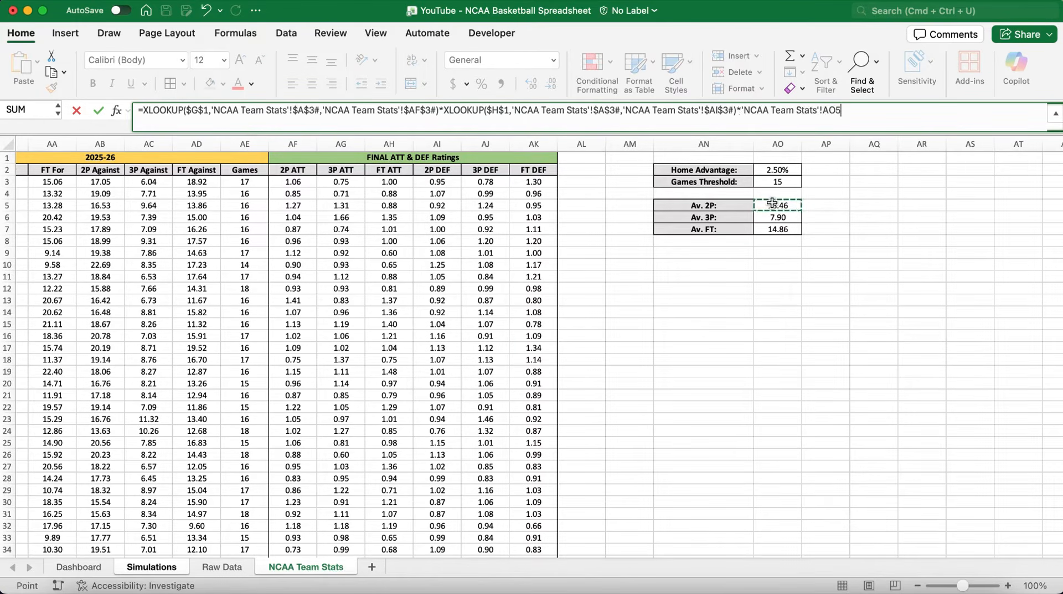
left_click(825, 112)
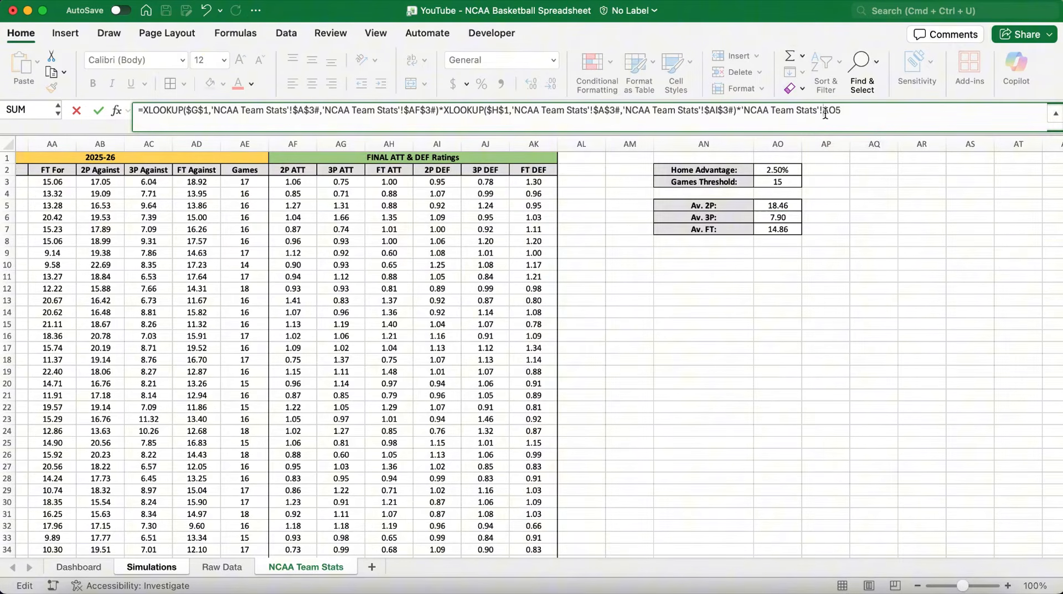
type("$")
type("SQRT(")
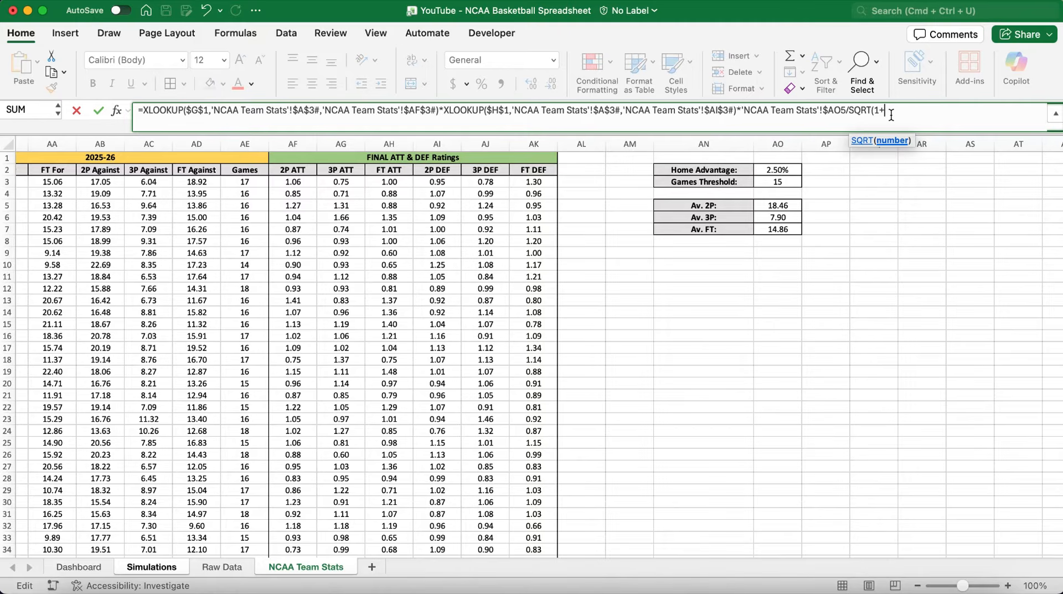
type("1+")
left_click(789, 172)
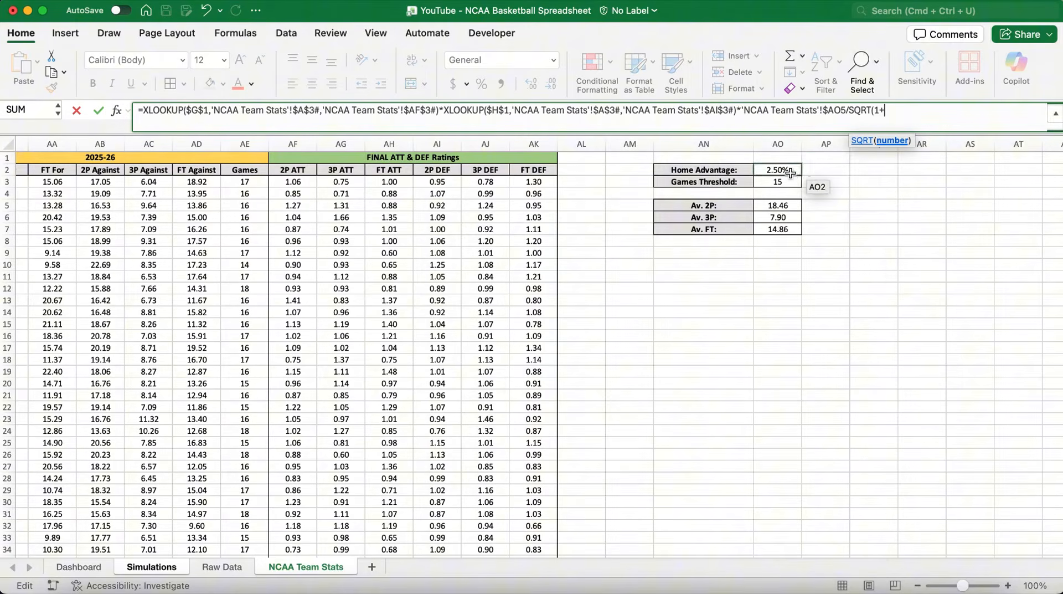
key("F4")
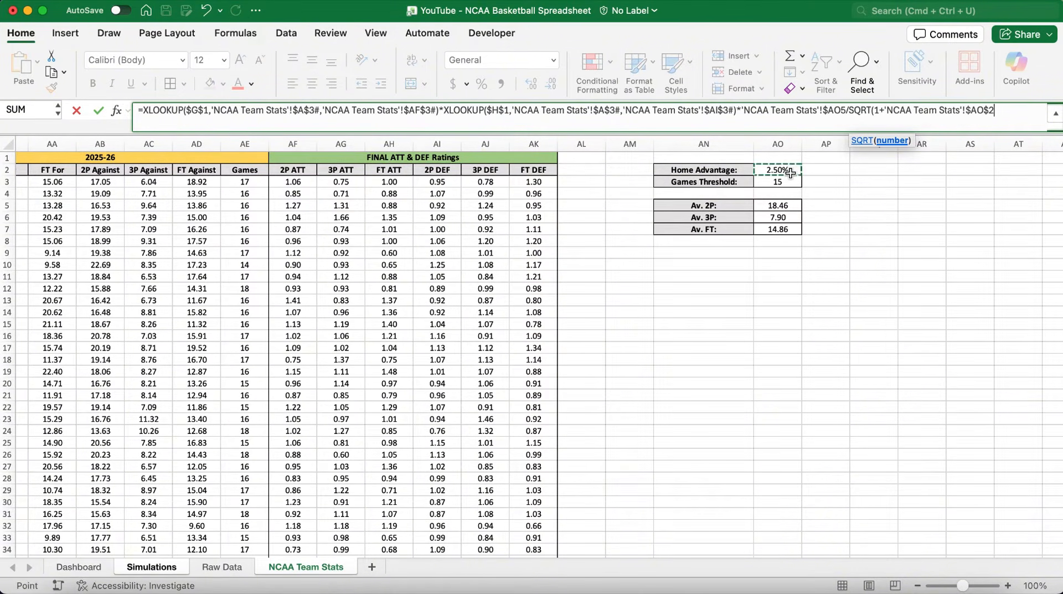
type(")")
key("Return")
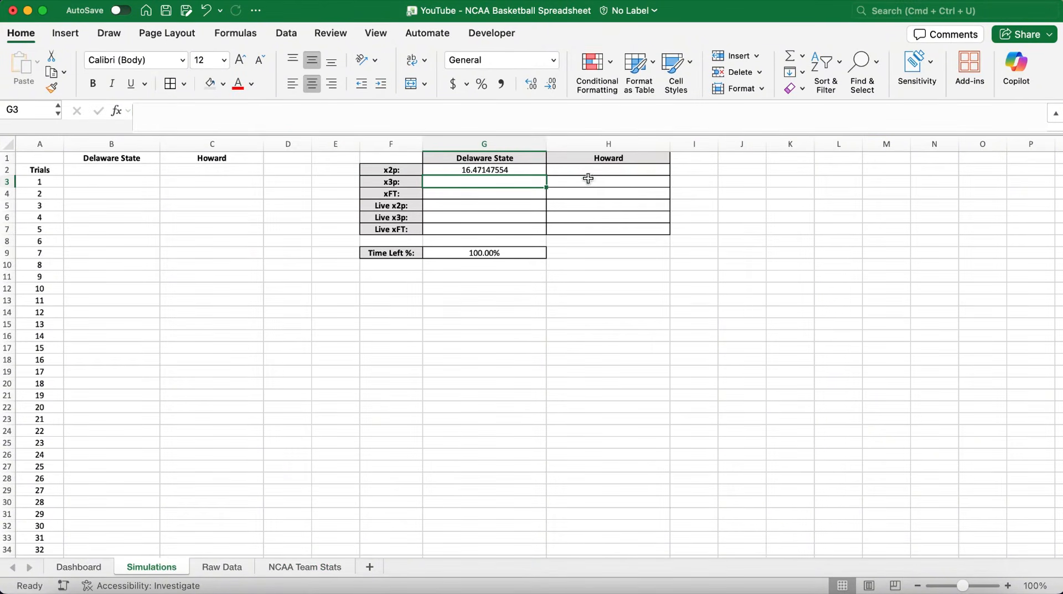
Fill the x2p formula from G2 down to G4, and change the return arrays in the x3p formula in G3 to $AG$3# and $AJ$3#
left_click(520, 169)
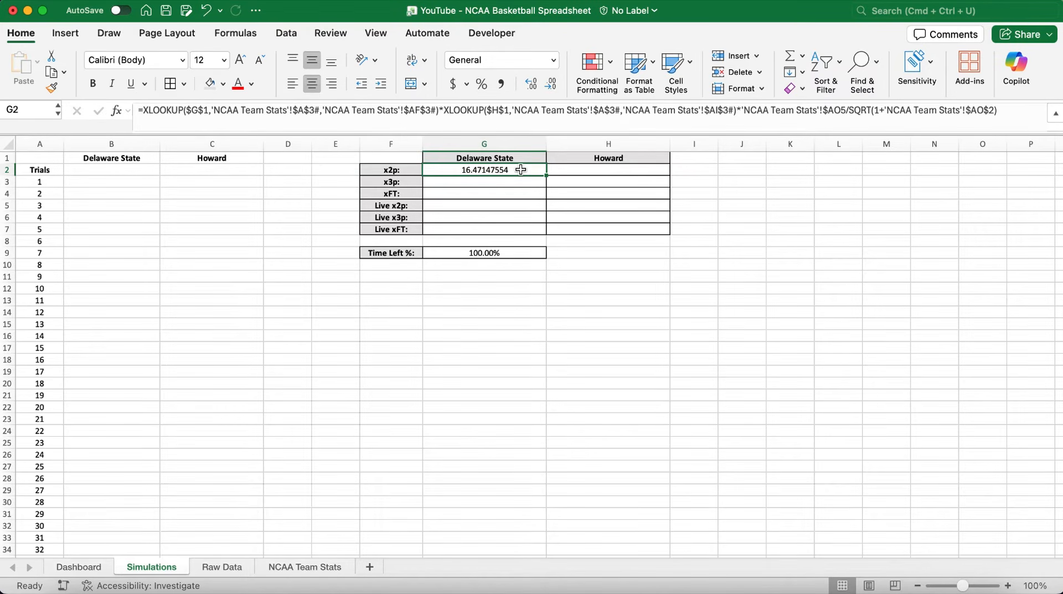
left_click_drag(546, 175, 542, 197)
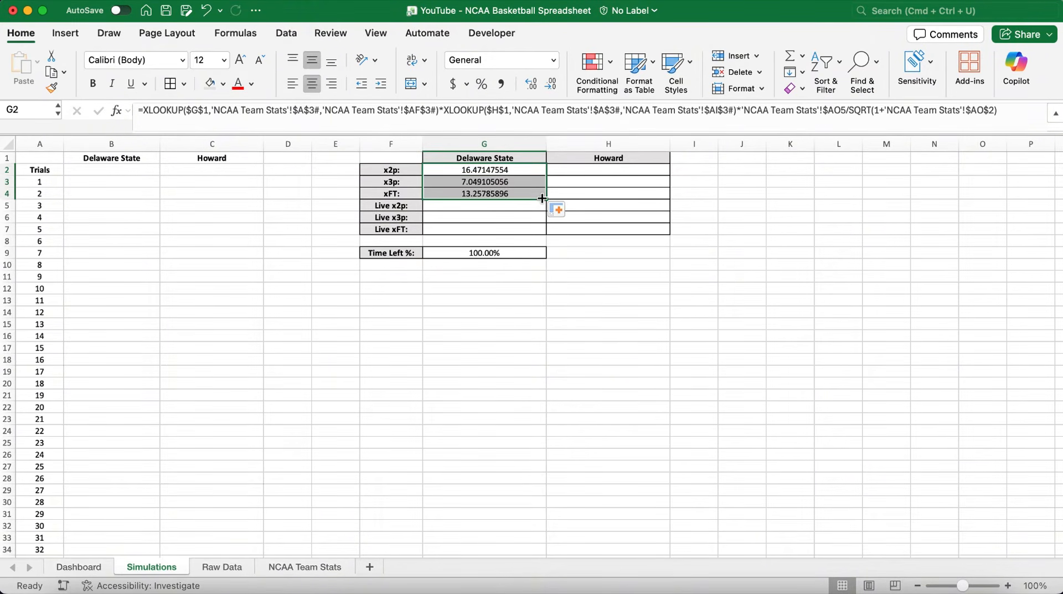
left_click(501, 182)
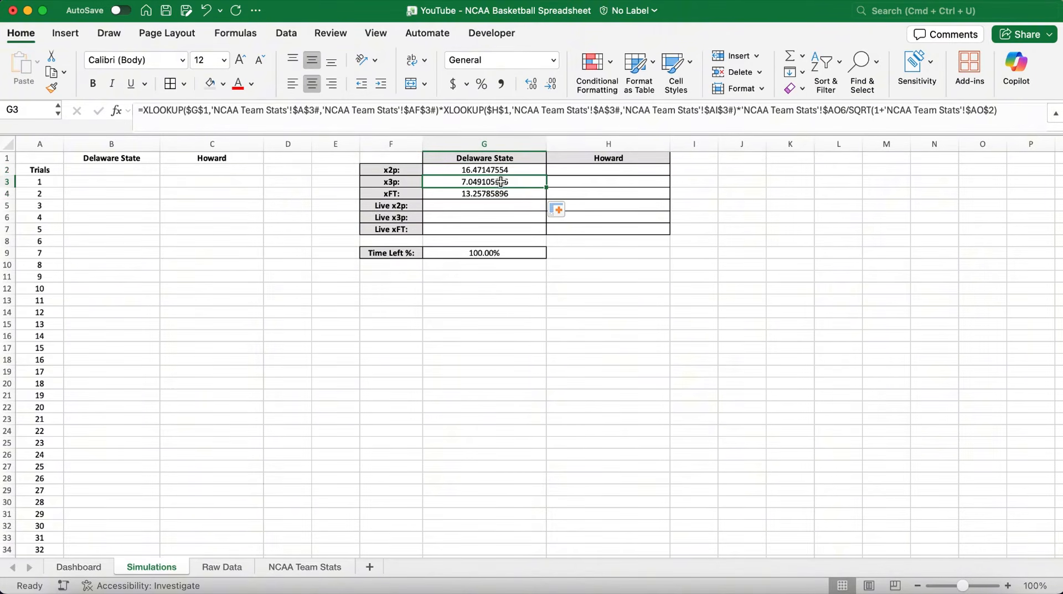
left_click(420, 112)
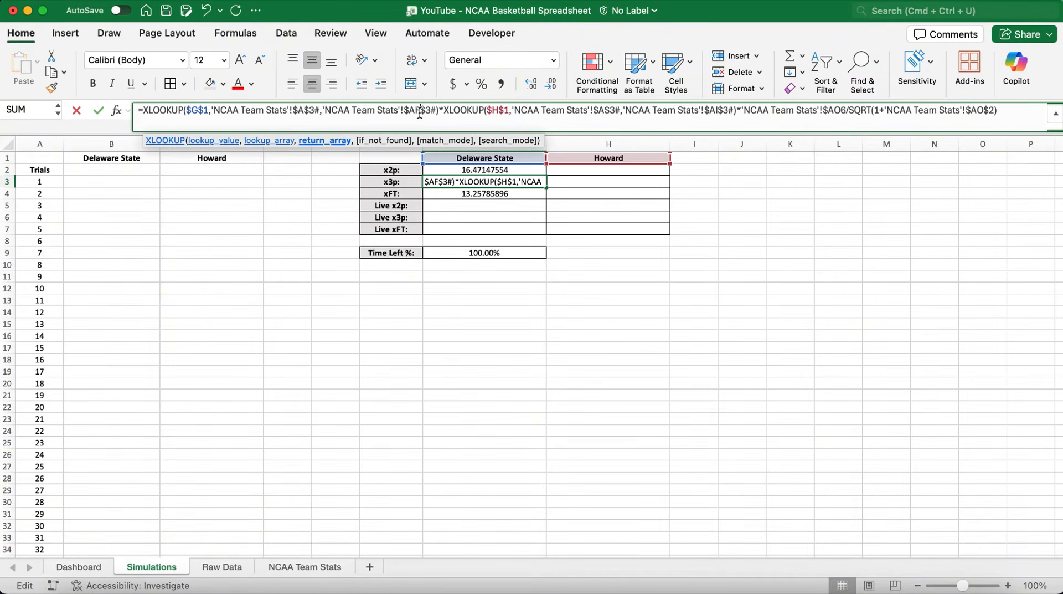
key("BackSpace")
type("G")
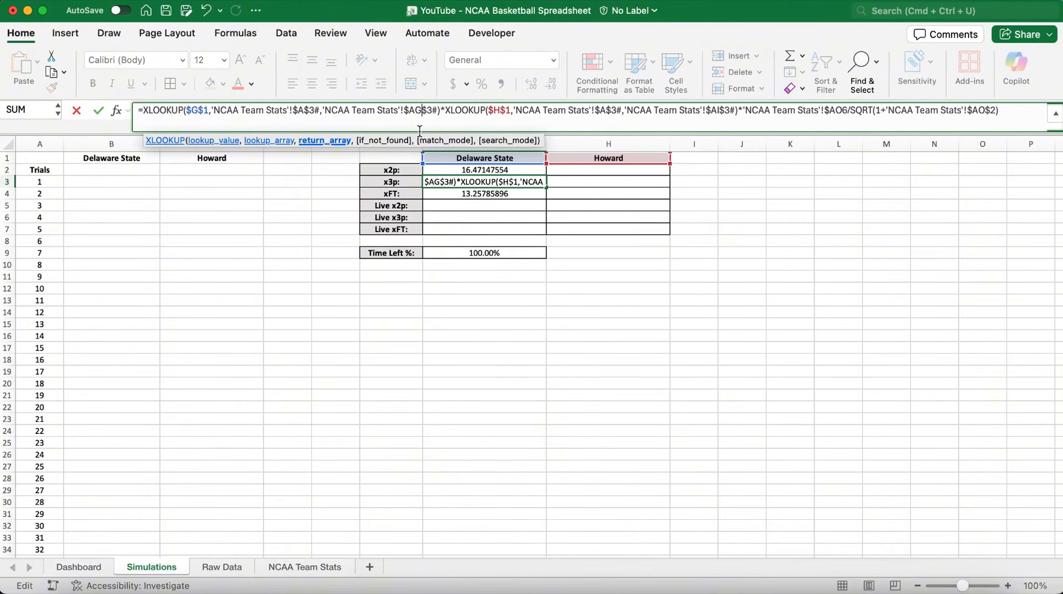
left_click(721, 110)
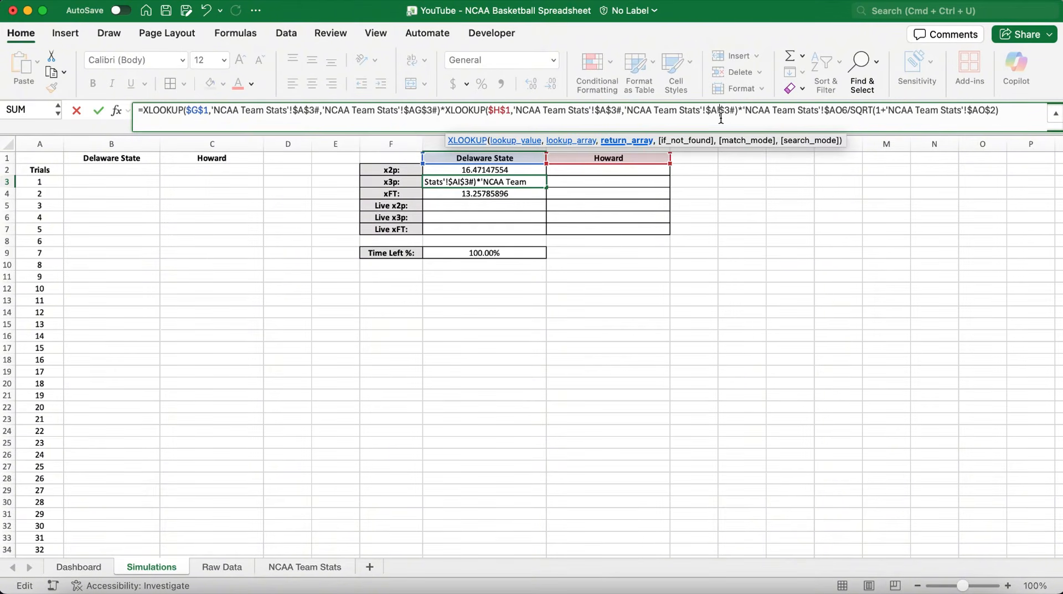
key("BackSpace")
type("J")
key("Return")
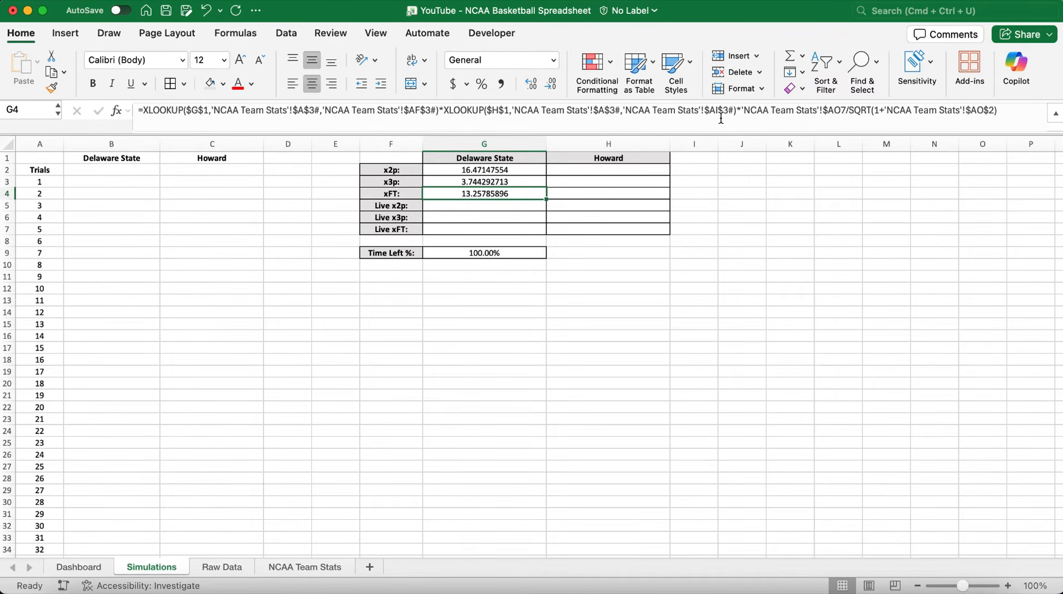
Change the return arrays in Delaware State's xFT formula in G4 to $AH$3# and $AK$3#
left_click(420, 112)
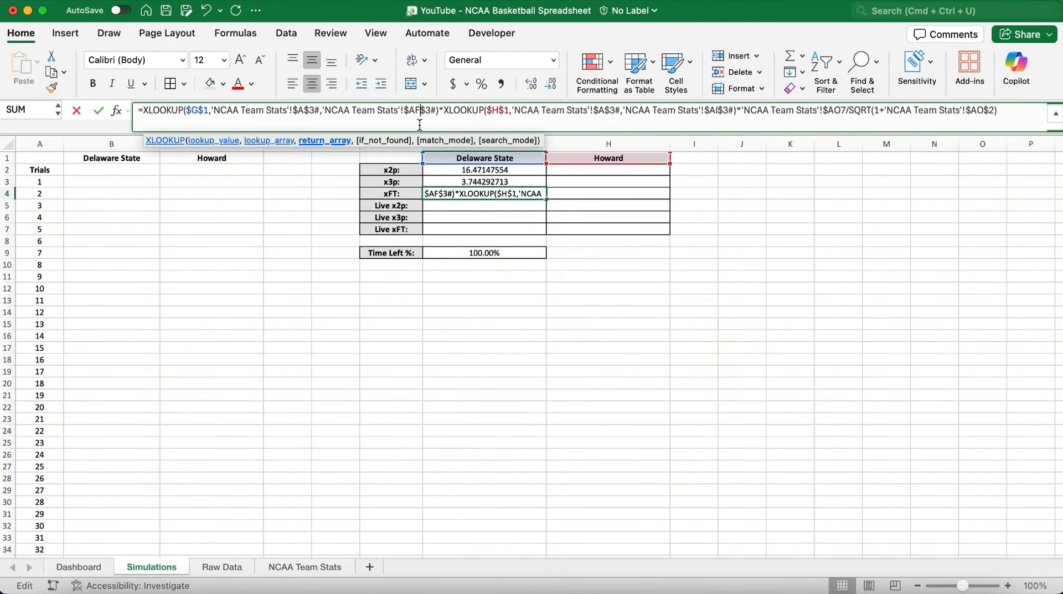
key("BackSpace")
type("H")
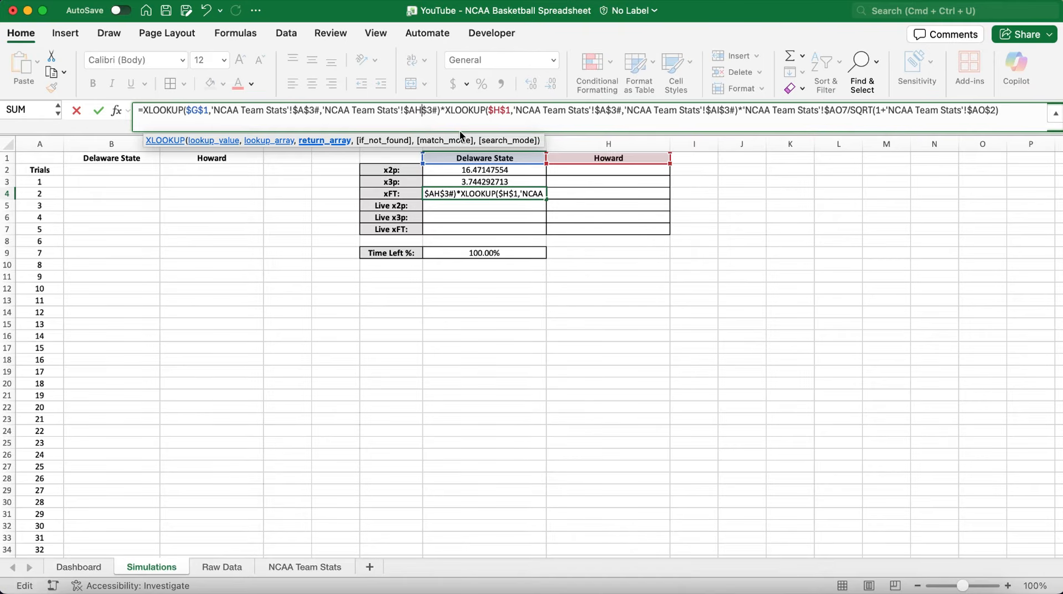
left_click(720, 113)
key("BackSpace")
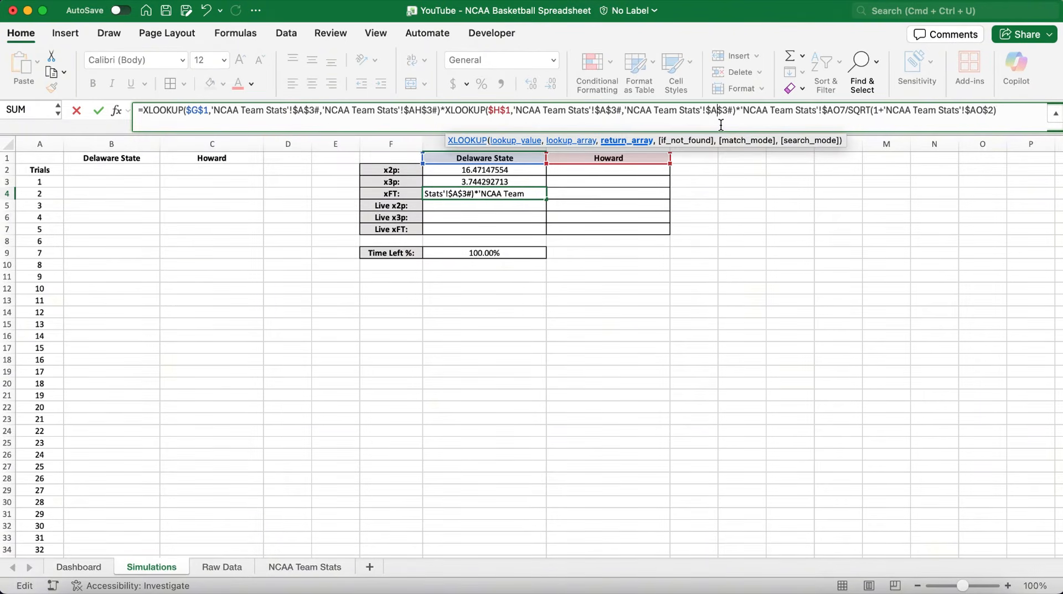
type("J")
key("Return")
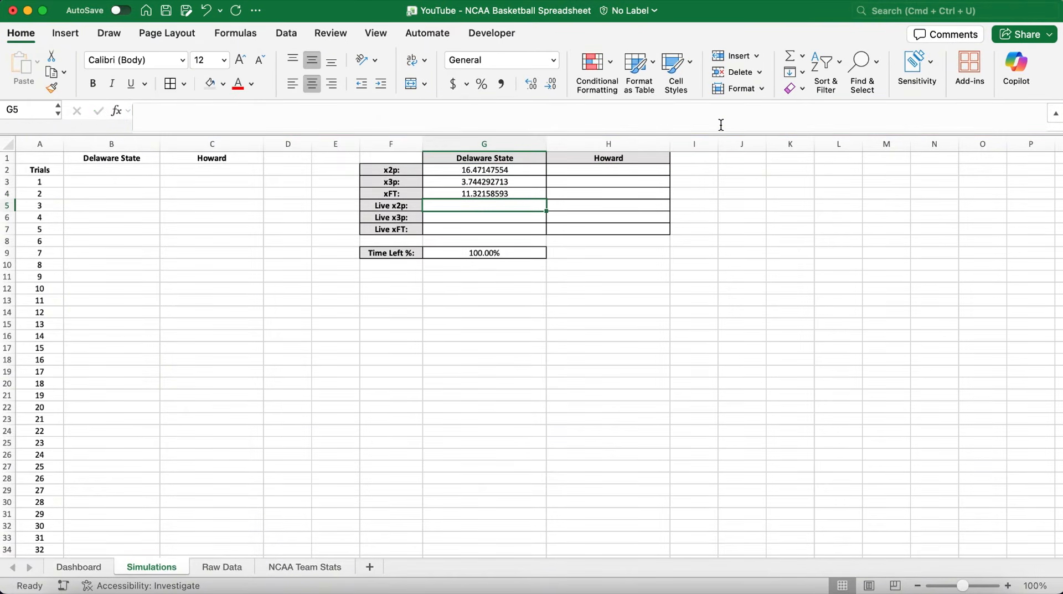
Format Delaware State's expected values in G2:G4 to two decimal places and fill them across to the Howard column
left_click_drag(520, 173, 519, 192)
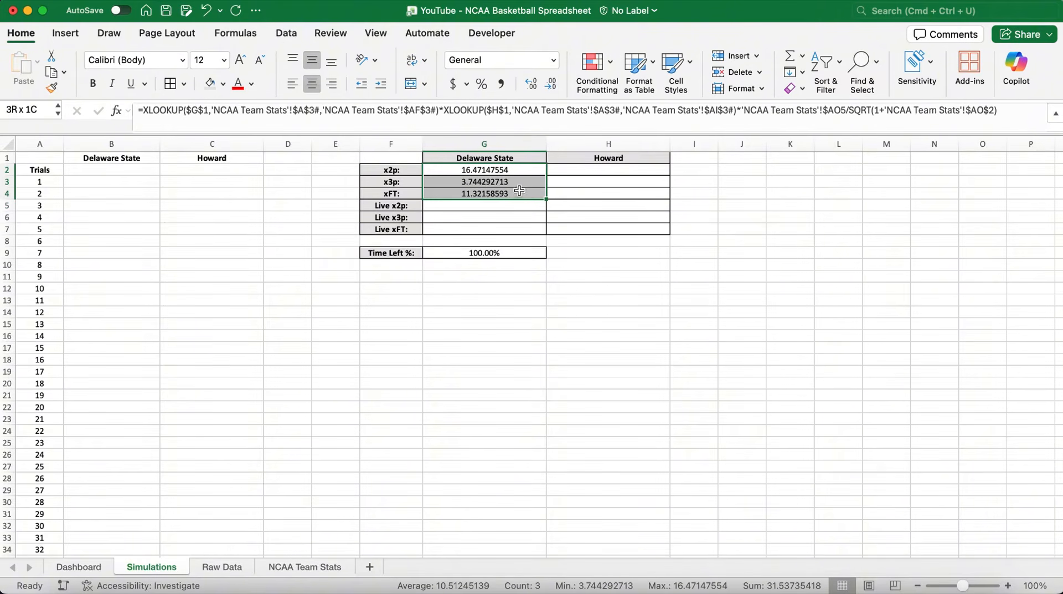
left_click(551, 84)
left_click(551, 85)
left_click(551, 85)
left_click(551, 85)
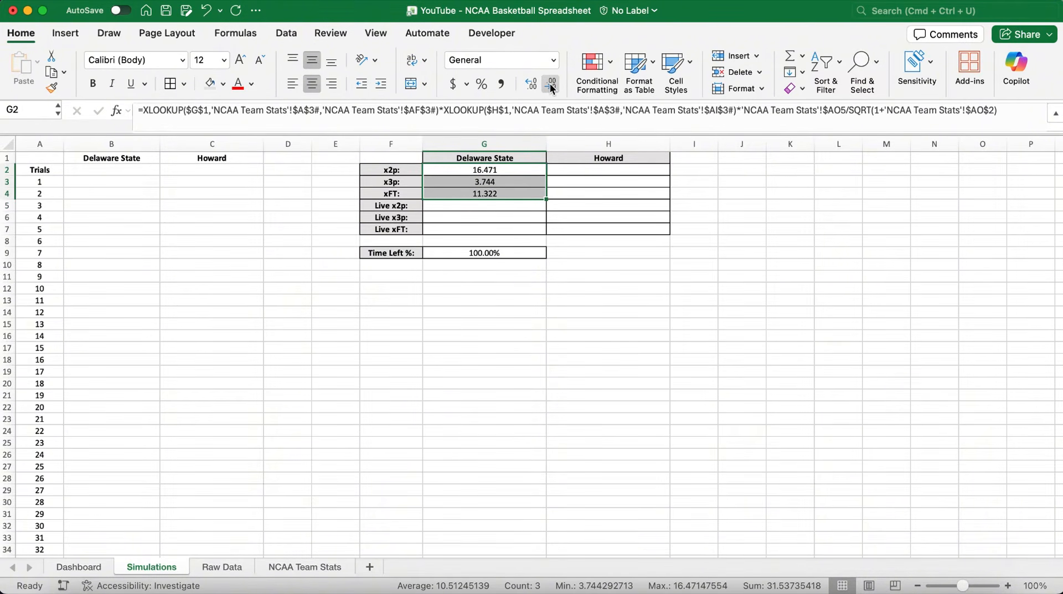
left_click(551, 85)
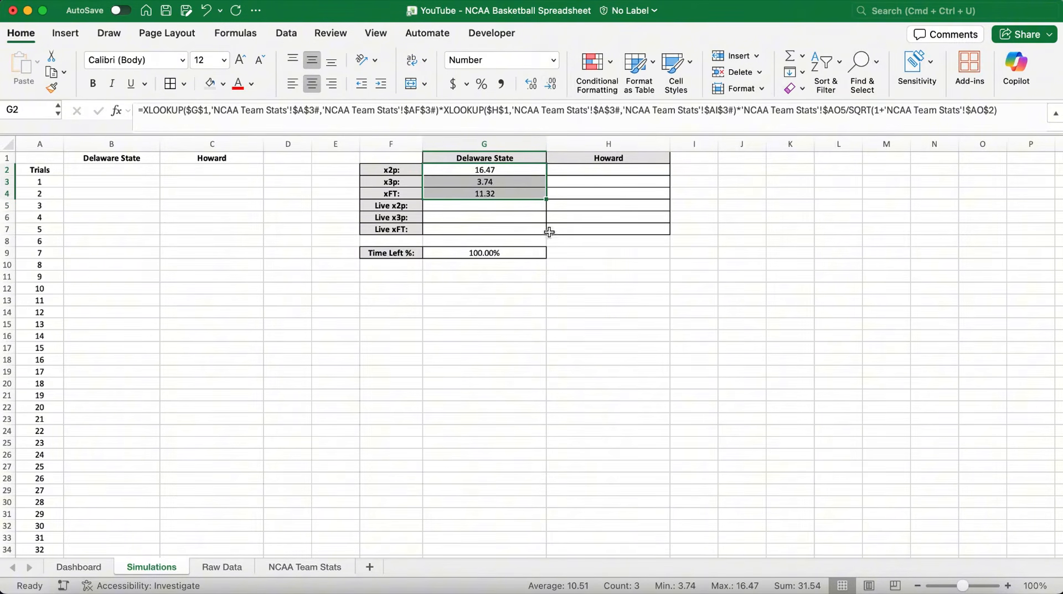
left_click_drag(547, 200, 639, 197)
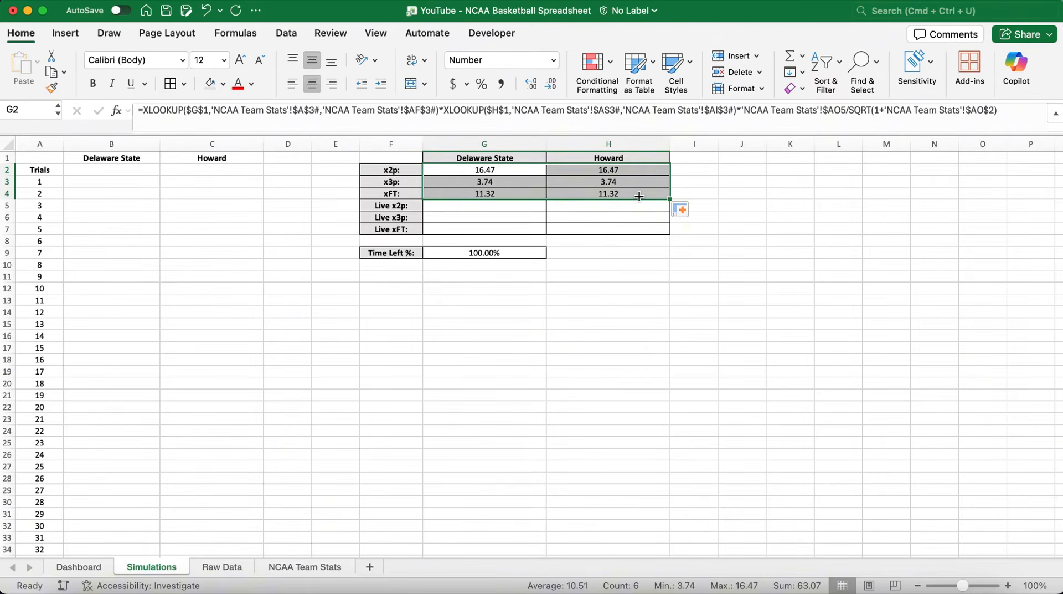
In Howard's x2p formula in H2, swap the lookup values to $H$1 and $G$1, and multiply by the SQRT term instead of dividing
left_click(626, 170)
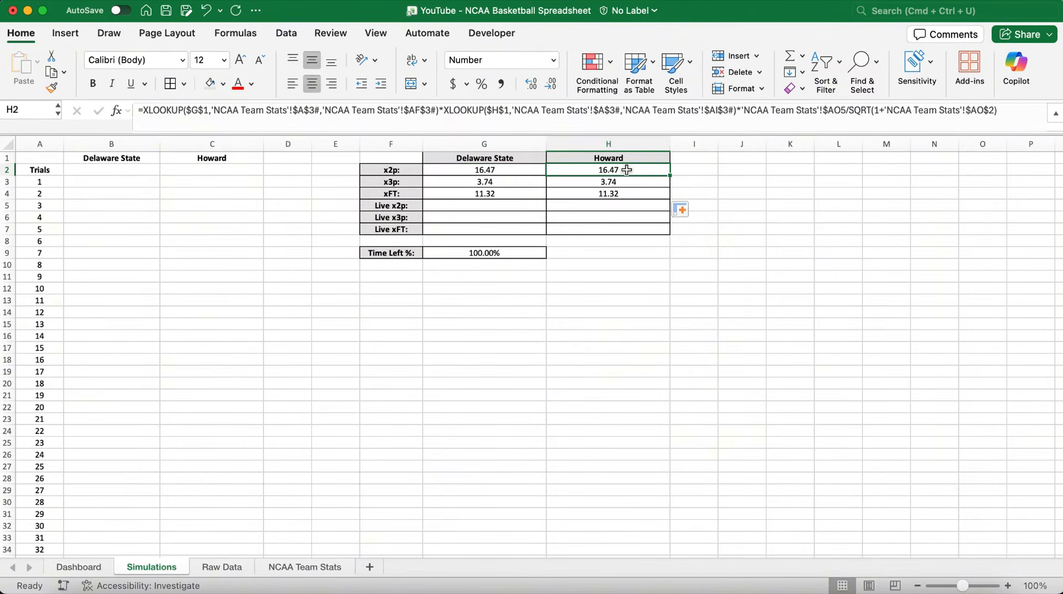
left_click(198, 111)
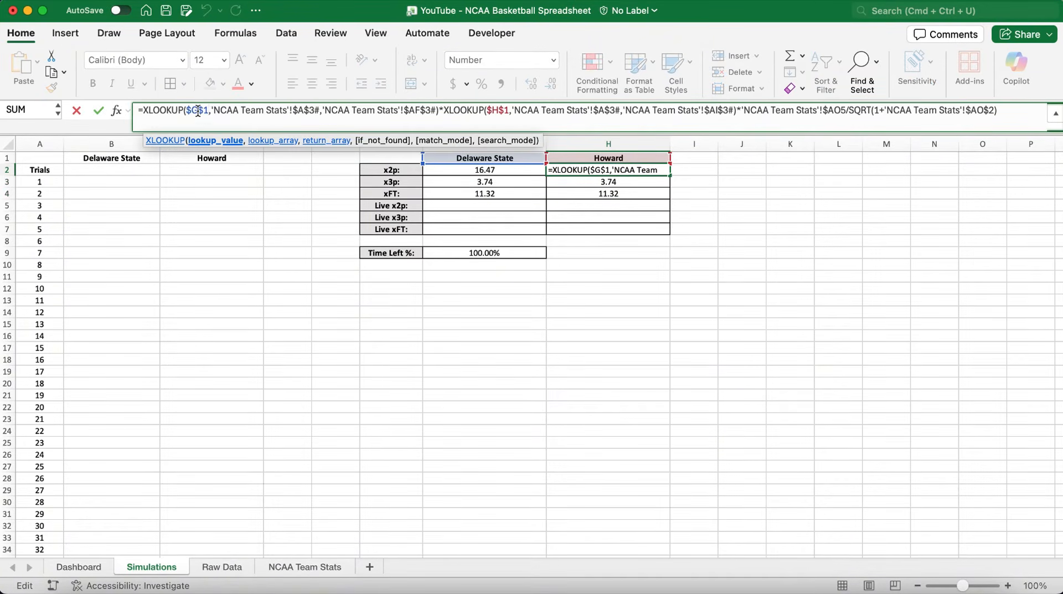
double_click(197, 111)
left_click(612, 158)
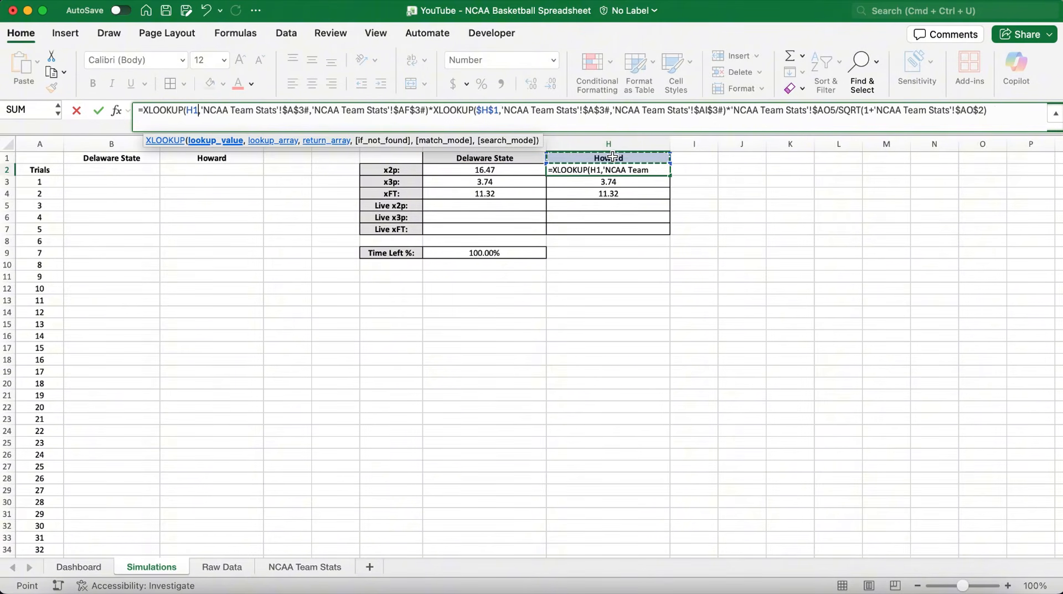
key("F4")
double_click(501, 111)
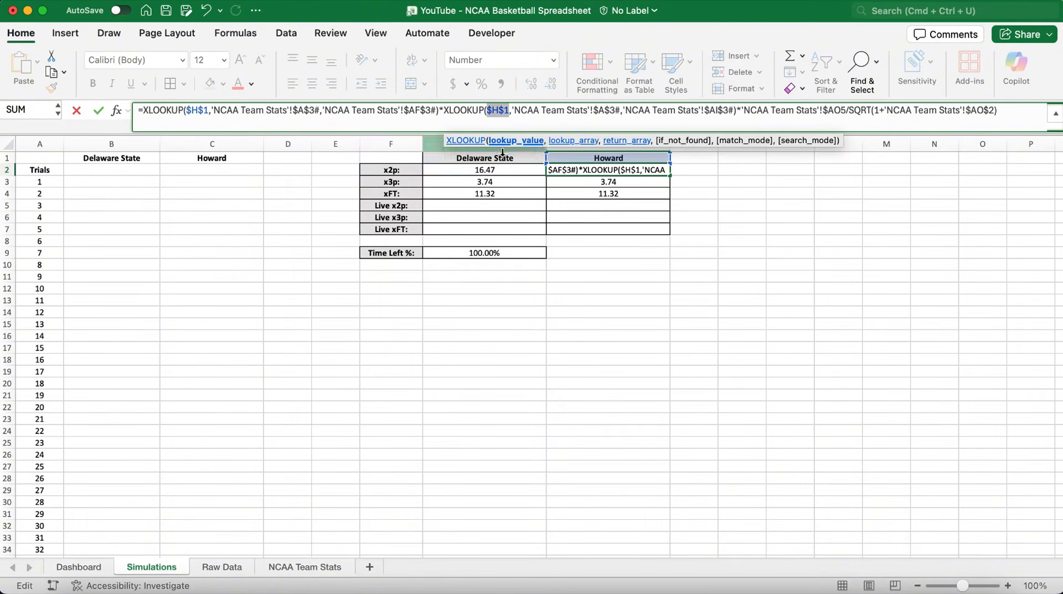
left_click(498, 158)
key("F4")
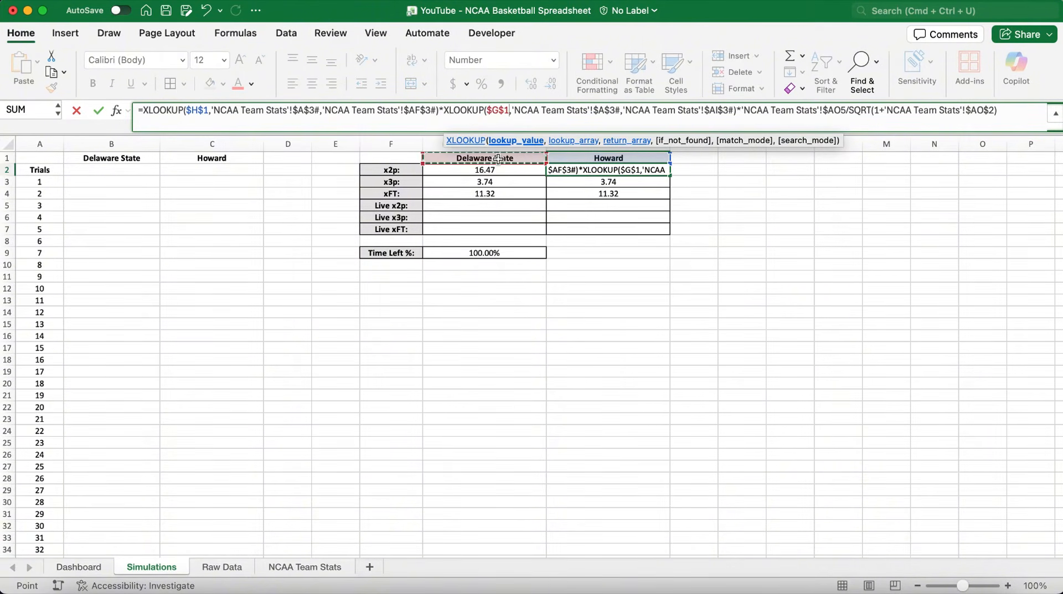
left_click(849, 111)
key("BackSpace")
type("*")
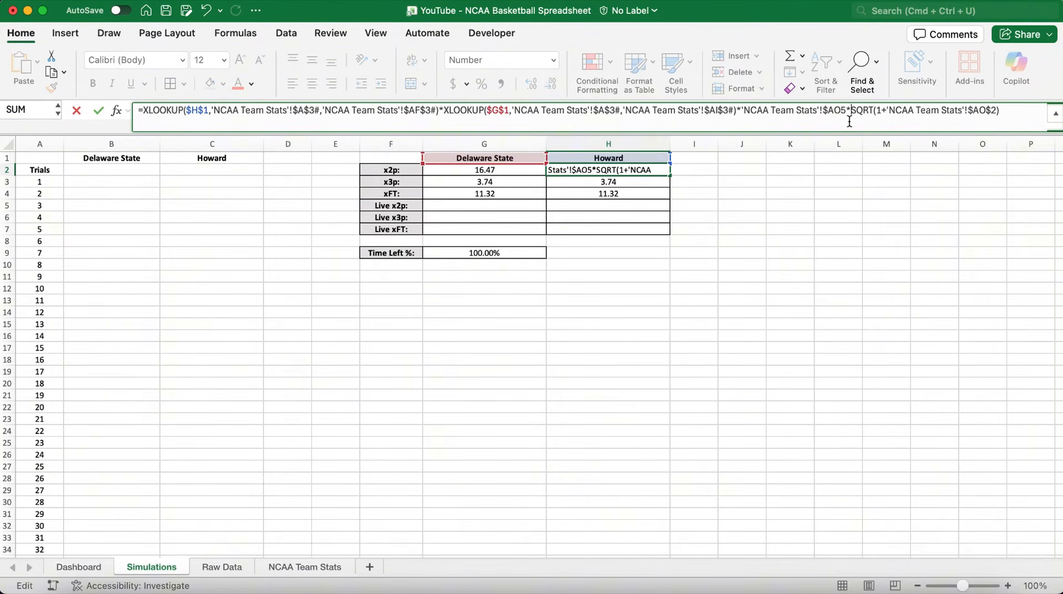
key("Return")
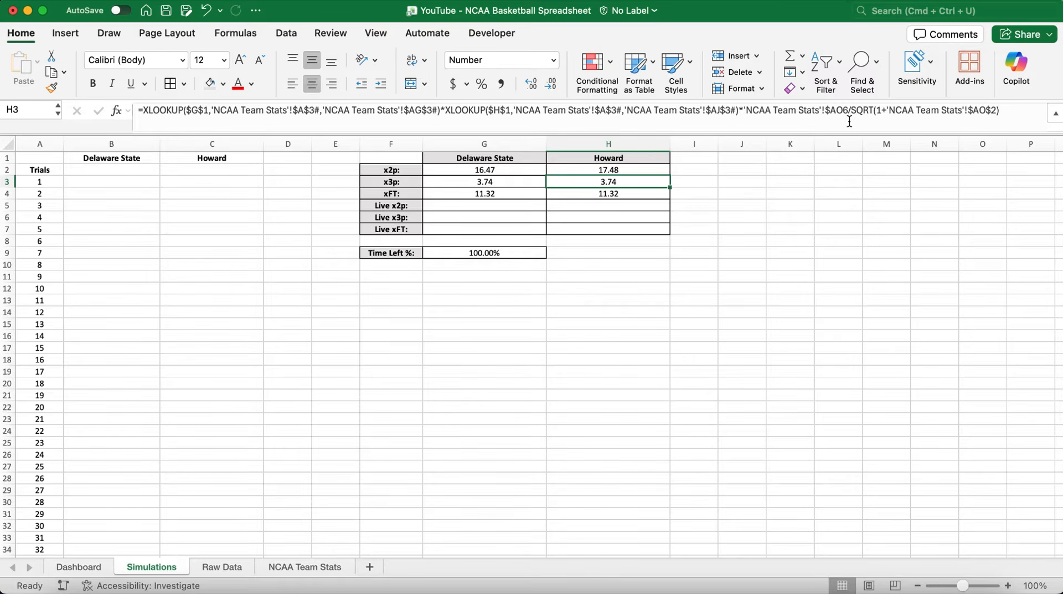
In Howard's x3p formula in H3, use $H$1 and $G$1 as first and second lookup values, and replace the division before SQRT with multiplication
double_click(198, 110)
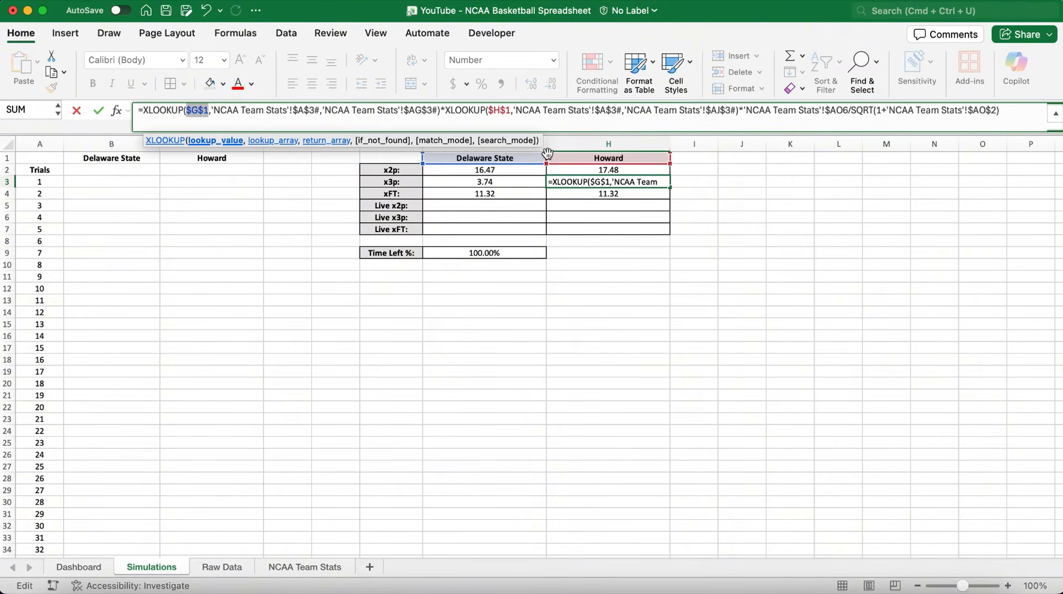
left_click(586, 158)
key("F4")
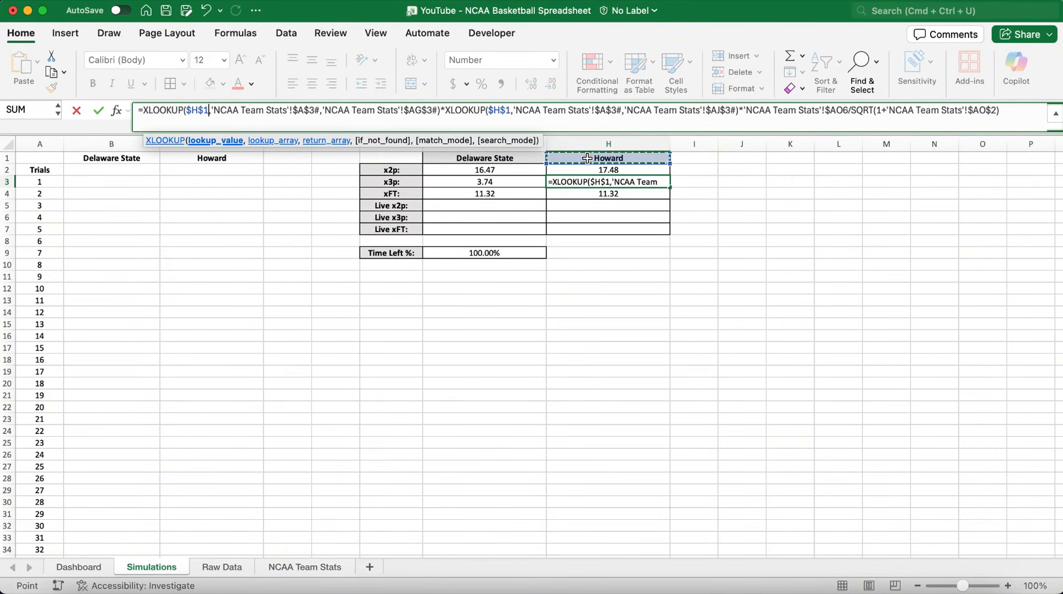
double_click(500, 110)
left_click(495, 158)
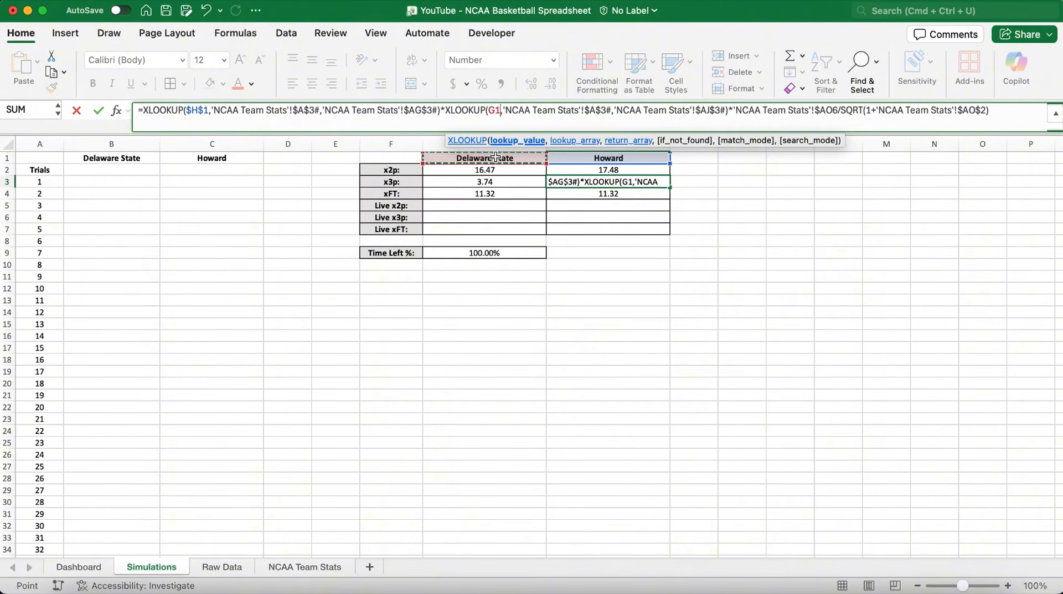
key("F4")
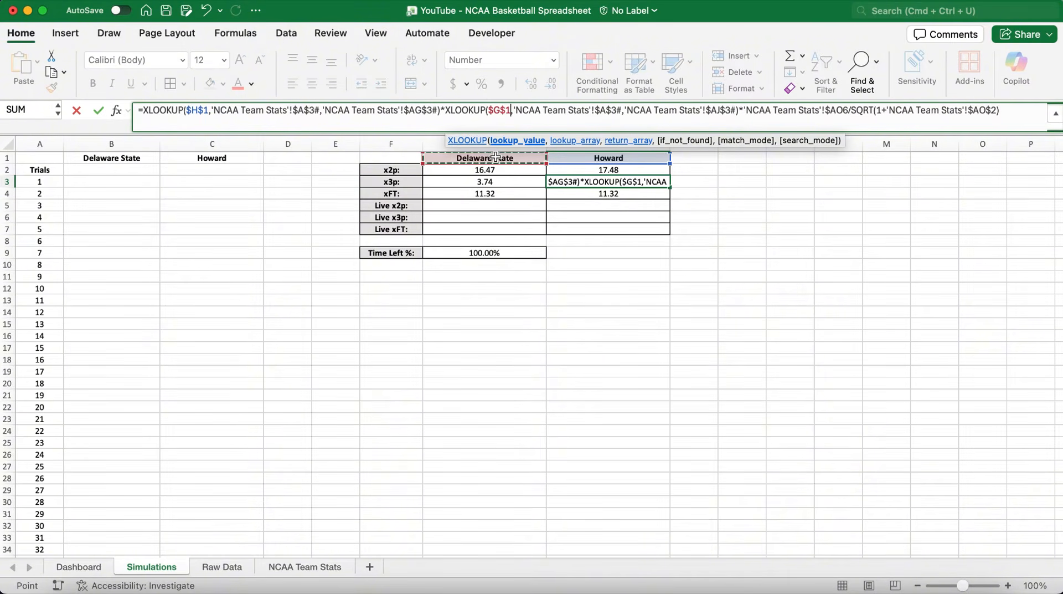
left_click(853, 113)
key("BackSpace")
type("*")
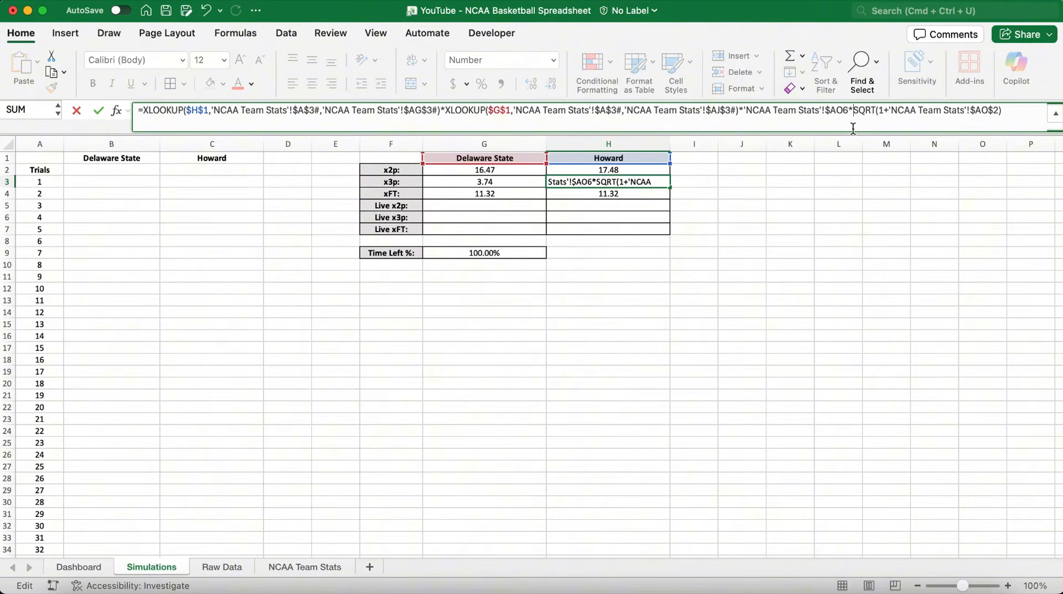
key("Return")
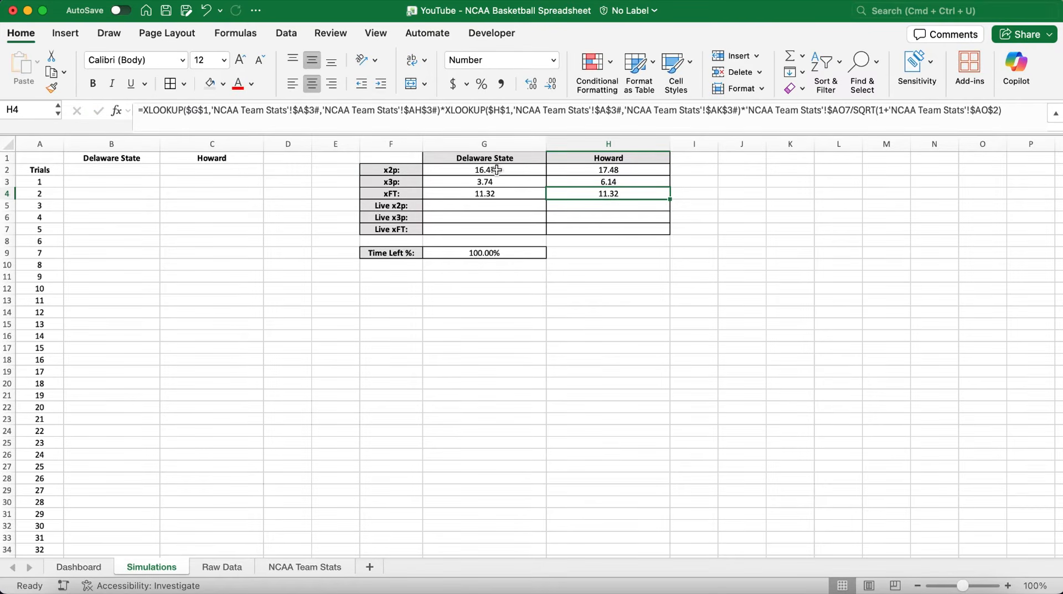
In Howard's xFT formula in H4, set the lookup values to $H$1 and $G$1, and multiply by SQRT rather than divide
left_click(343, 118)
double_click(197, 111)
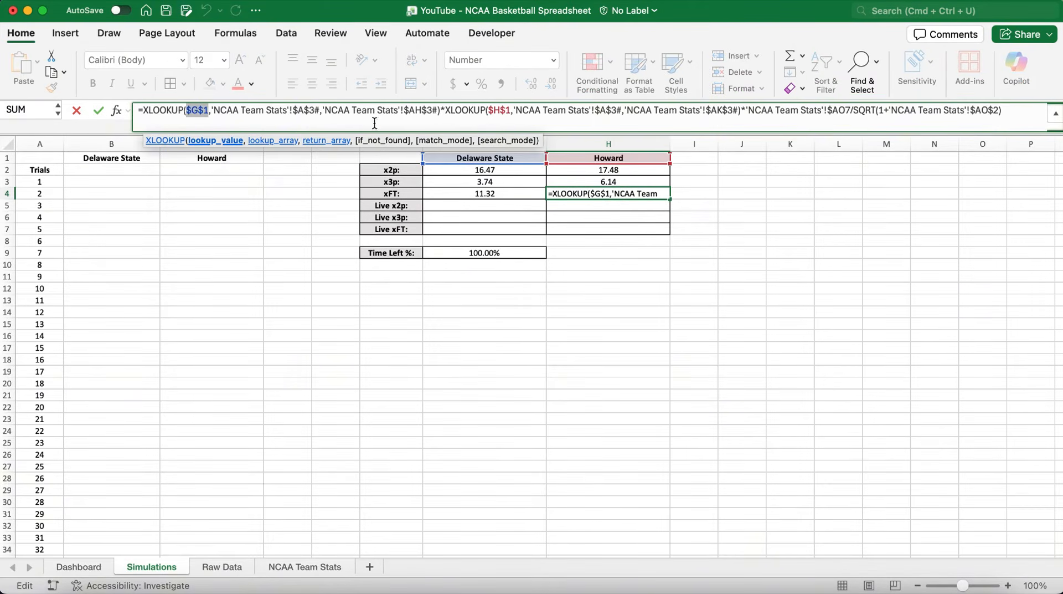
left_click(609, 158)
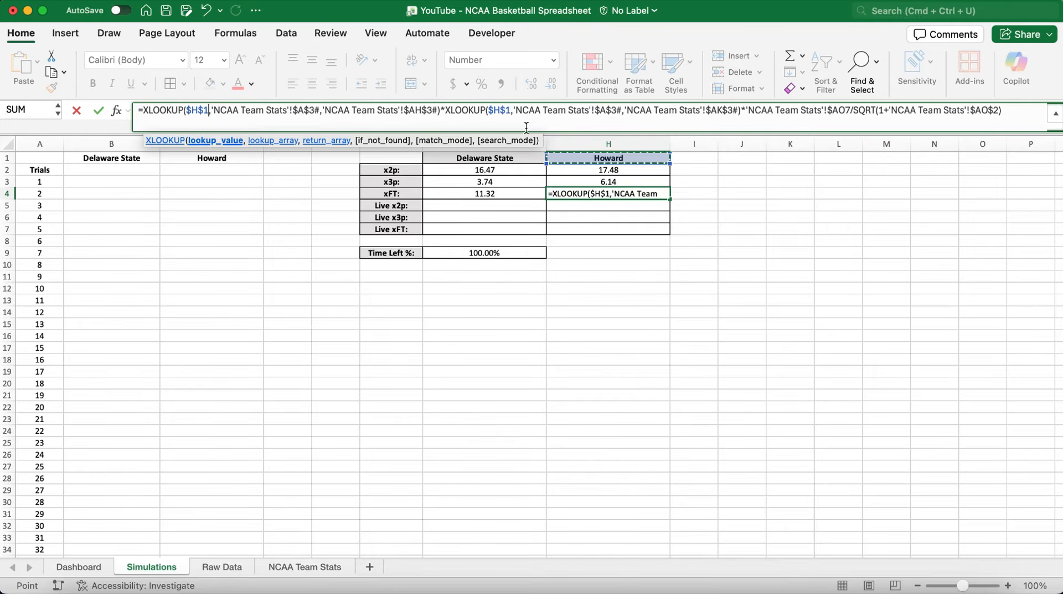
double_click(500, 111)
left_click(502, 158)
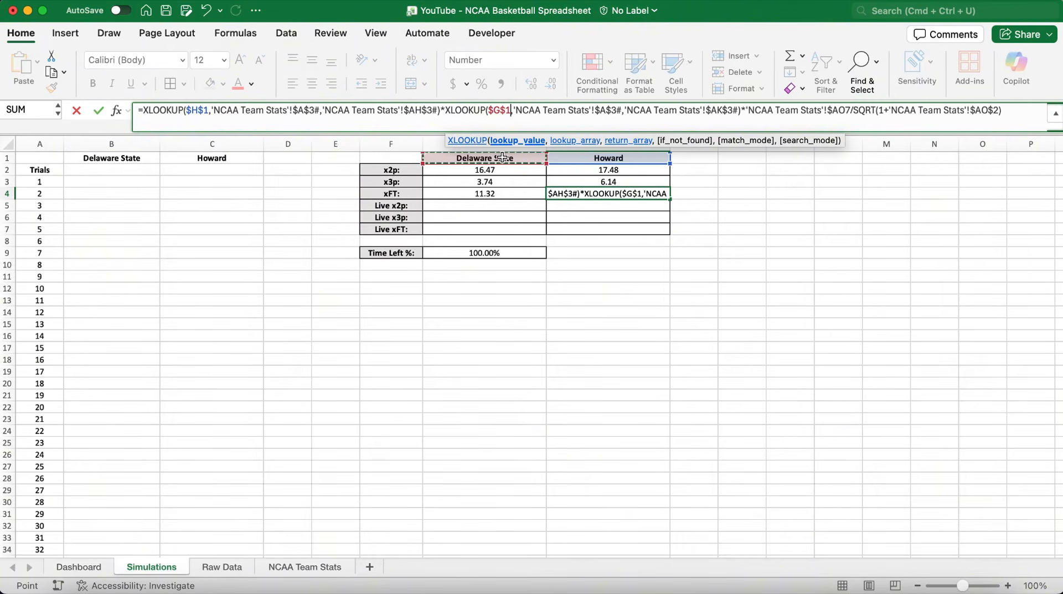
left_click(854, 112)
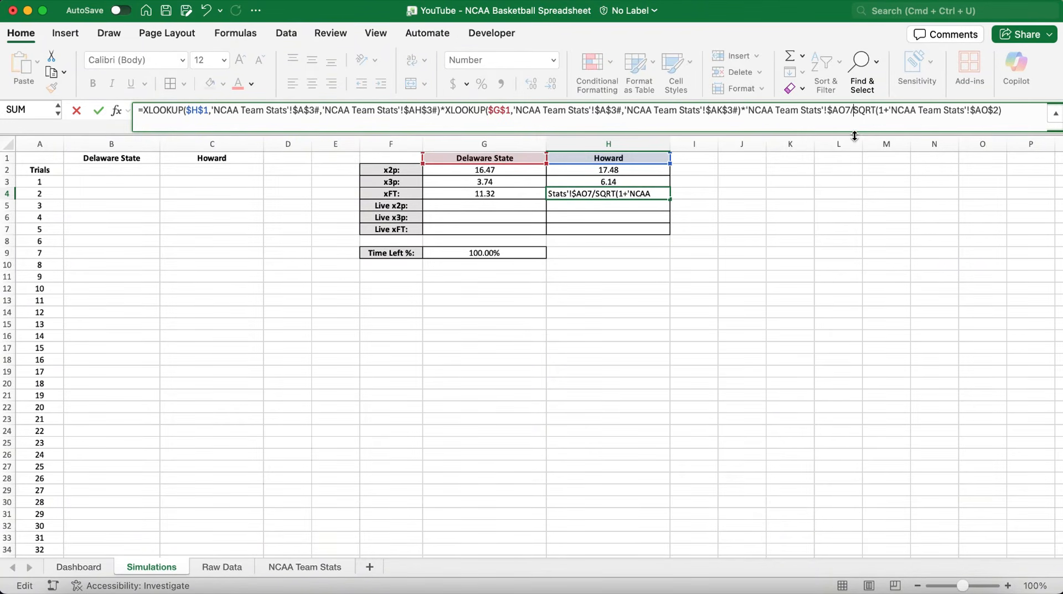
key("BackSpace")
type("*")
key("Return")
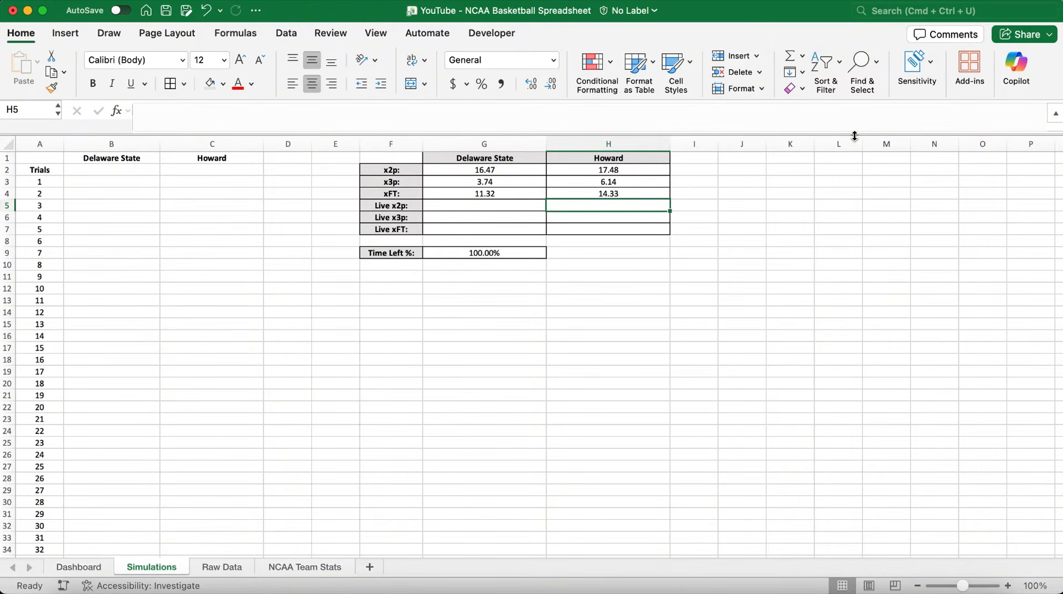
Enter the Live x2p formula =G2*$G$9 in G5, multiplying x2p by the absolute Time Left % cell
key("Left")
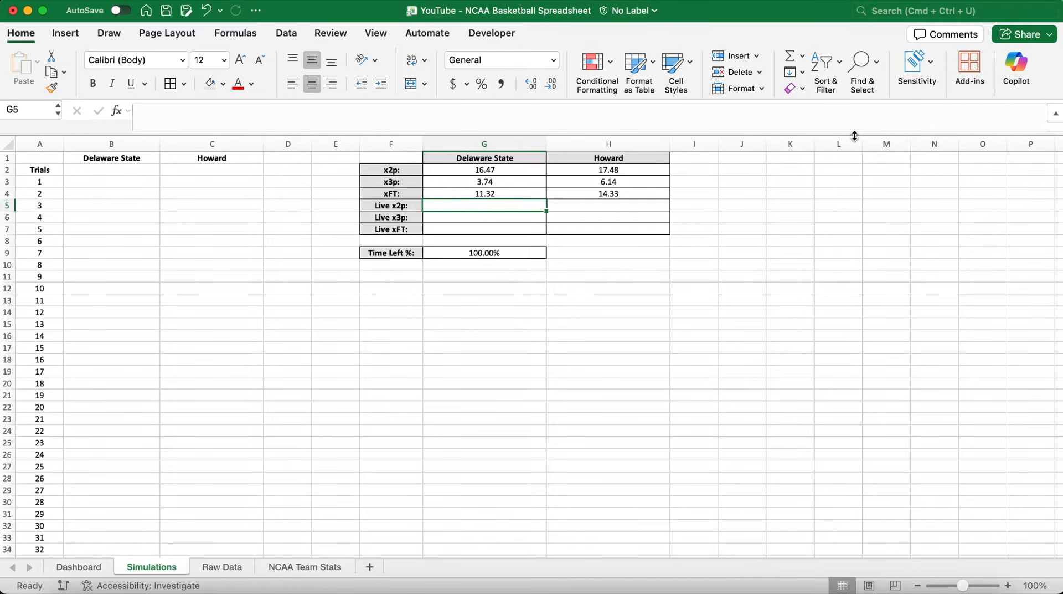
type("=")
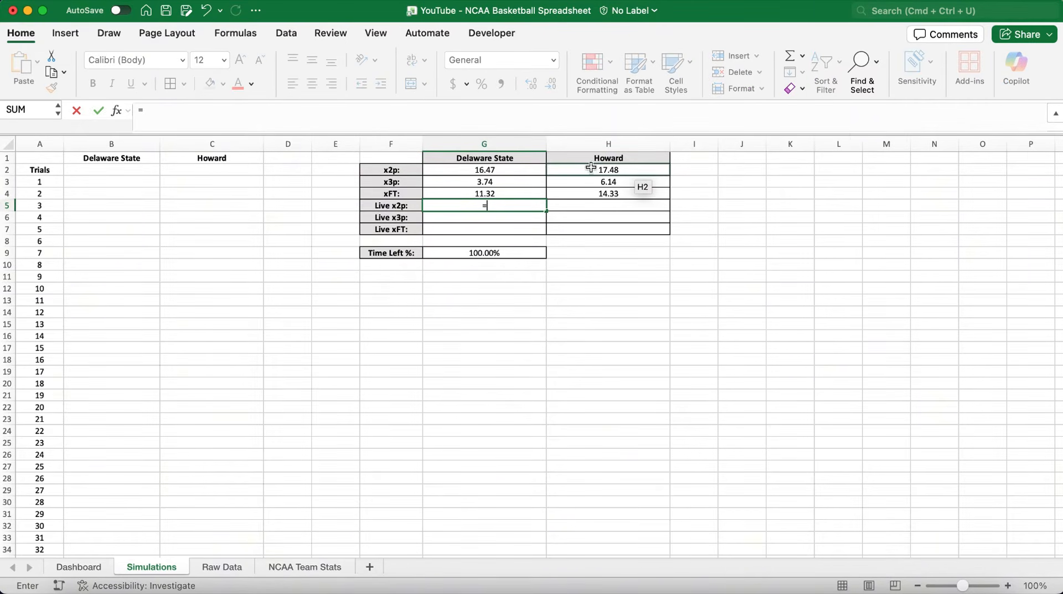
left_click(523, 174)
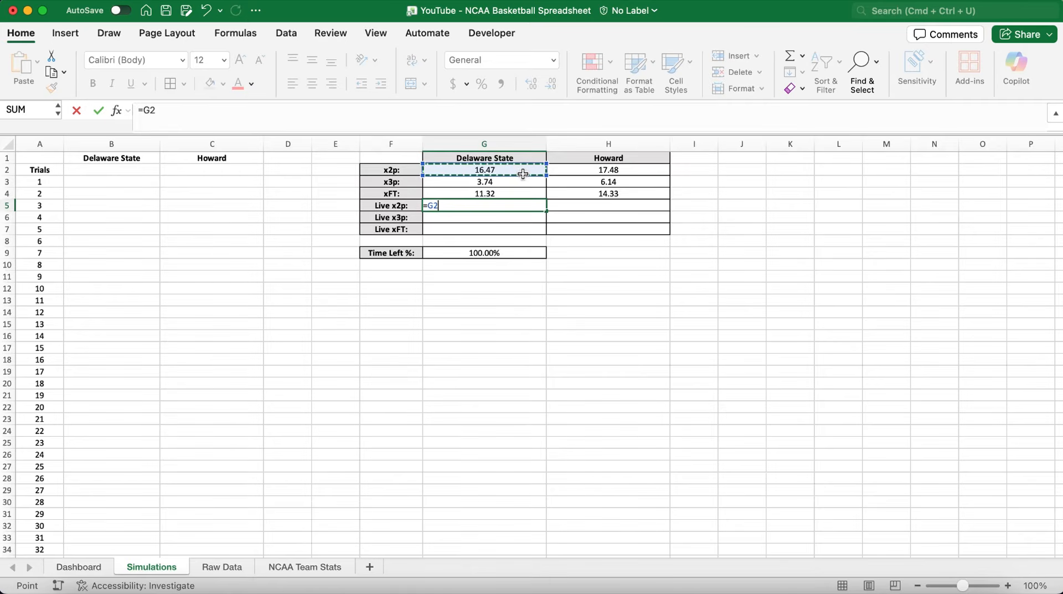
type("*")
left_click(496, 250)
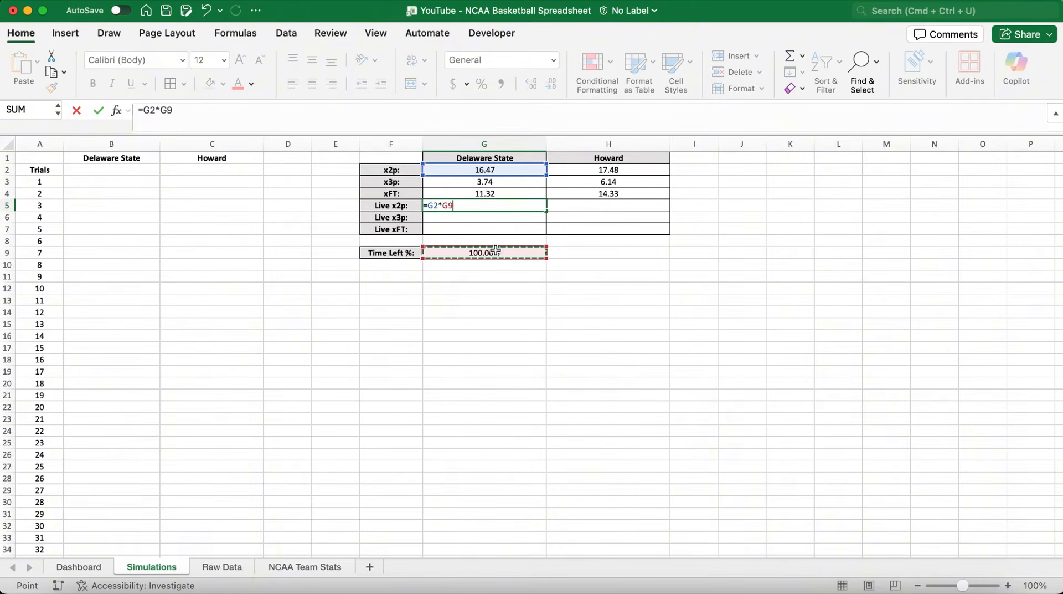
key("F4")
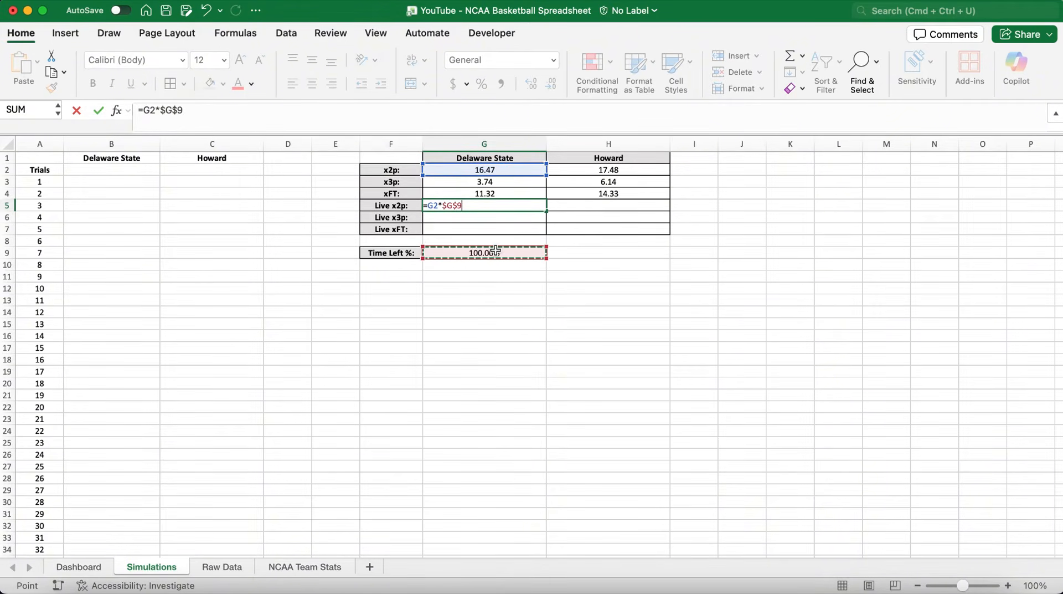
key("Return")
Fill the Live x2p formula through G5:H7 for both teams and format the range to two decimal places
left_click(504, 206)
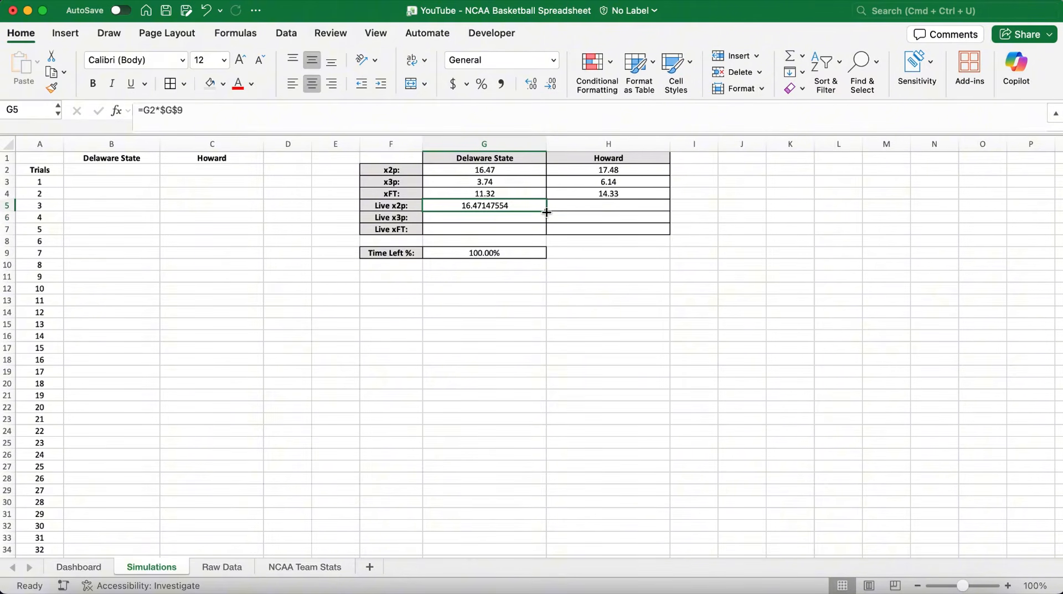
left_click_drag(546, 211, 546, 236)
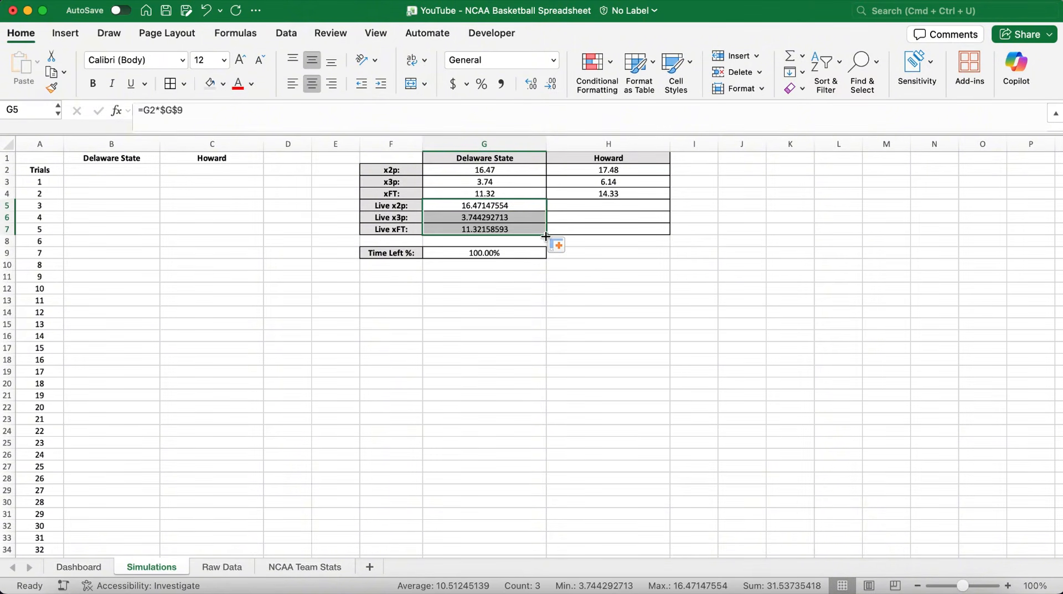
left_click_drag(546, 236, 632, 233)
left_click(552, 84)
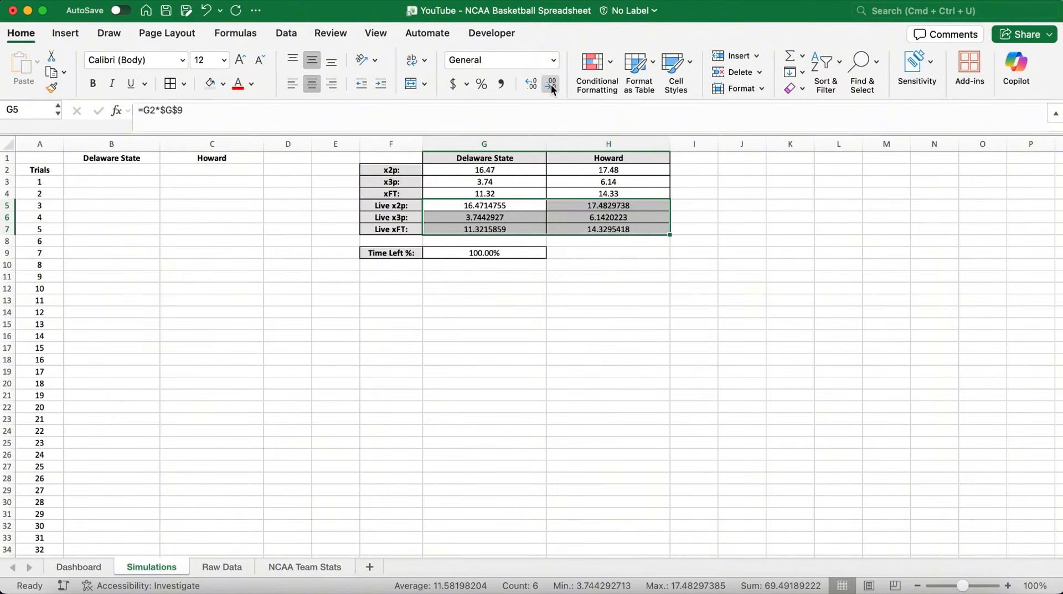
left_click(552, 84)
left_click(551, 85)
left_click(552, 84)
left_click(551, 84)
left_click(552, 84)
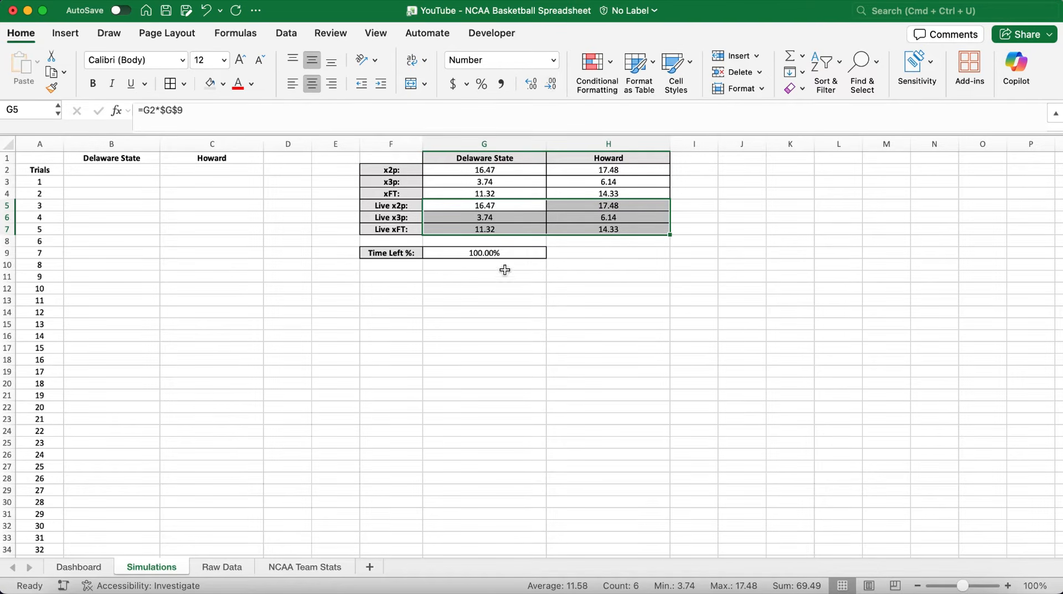
Set the Dashboard's half under Time Left to 2 and check the Time Left % and live values on Simulations
left_click(499, 255)
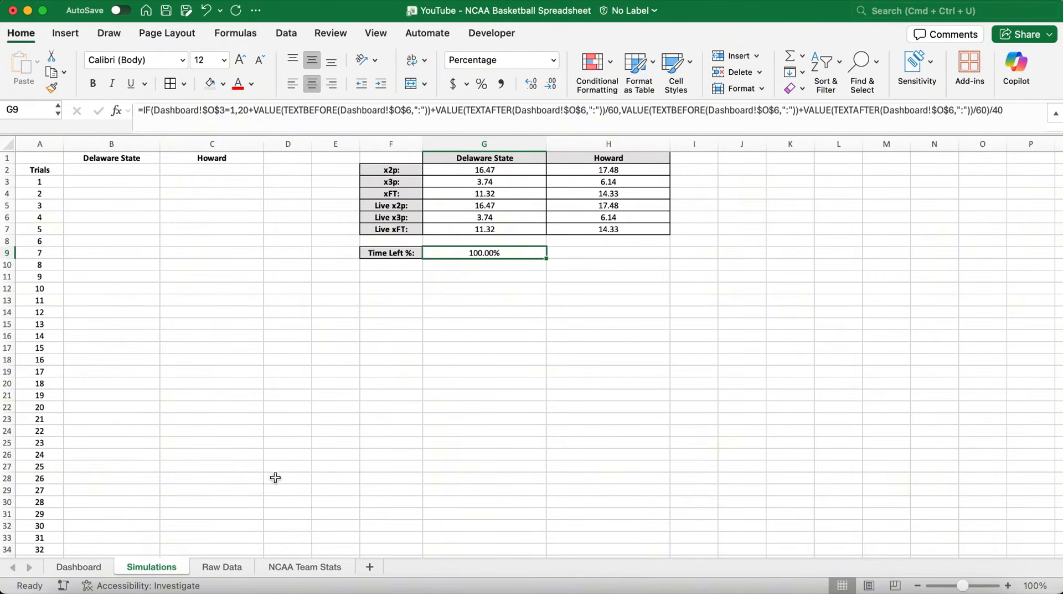
left_click(79, 566)
left_click(799, 195)
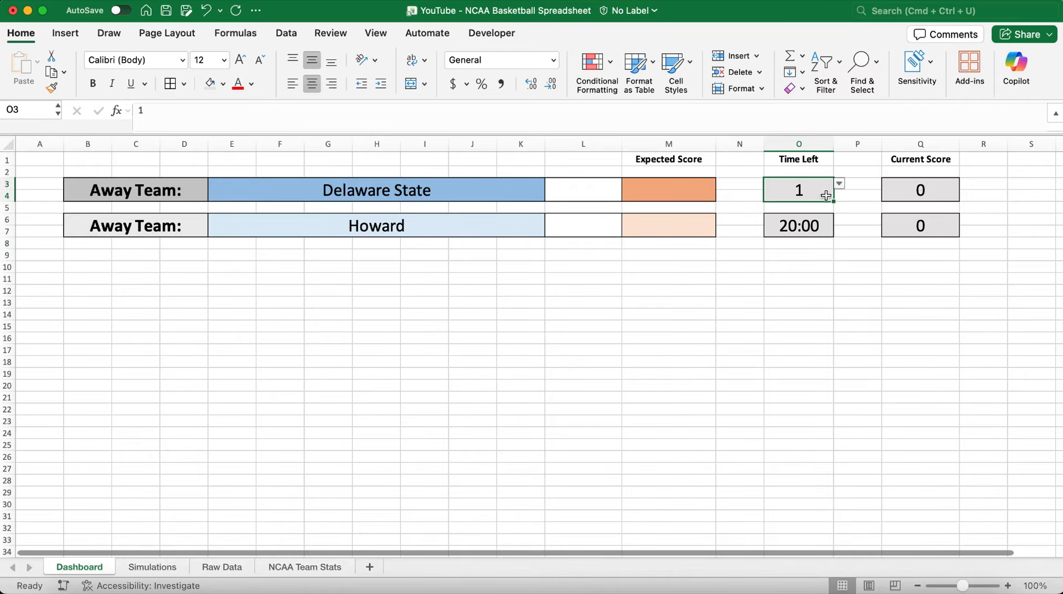
left_click(839, 184)
left_click(780, 212)
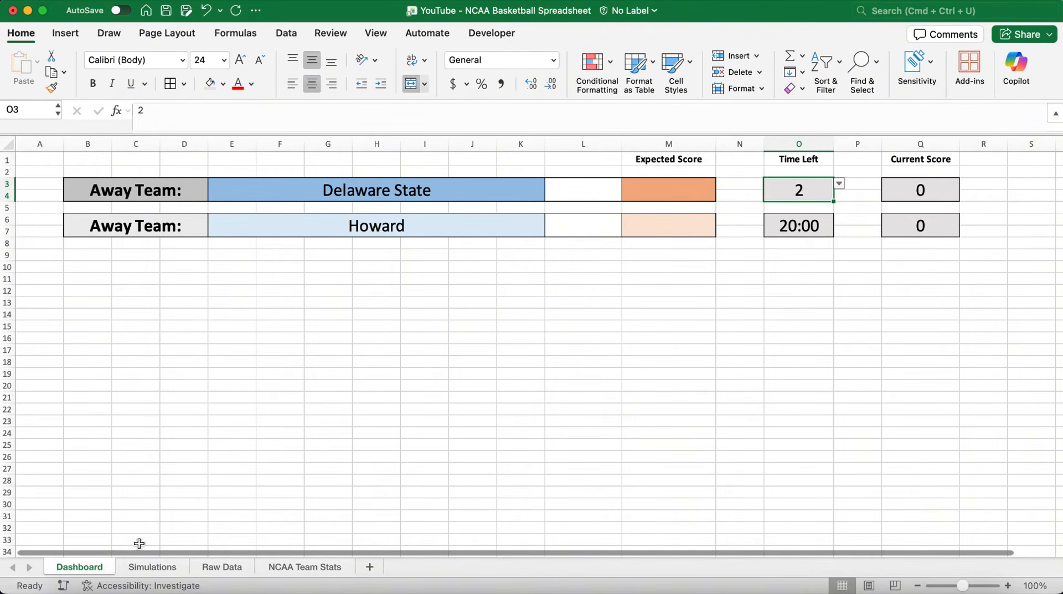
left_click(152, 567)
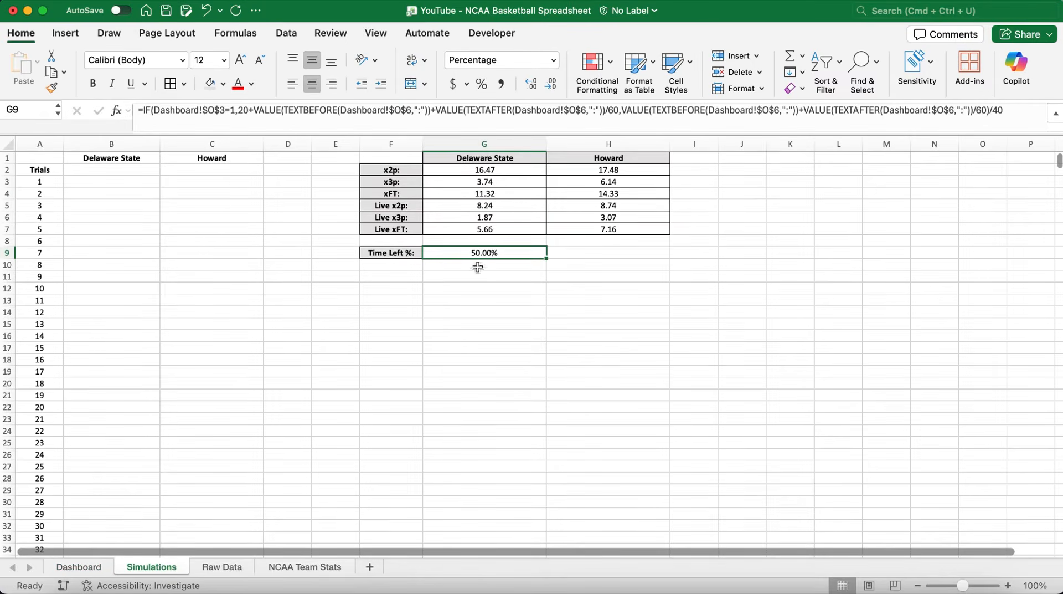
left_click(490, 206)
left_click(505, 172)
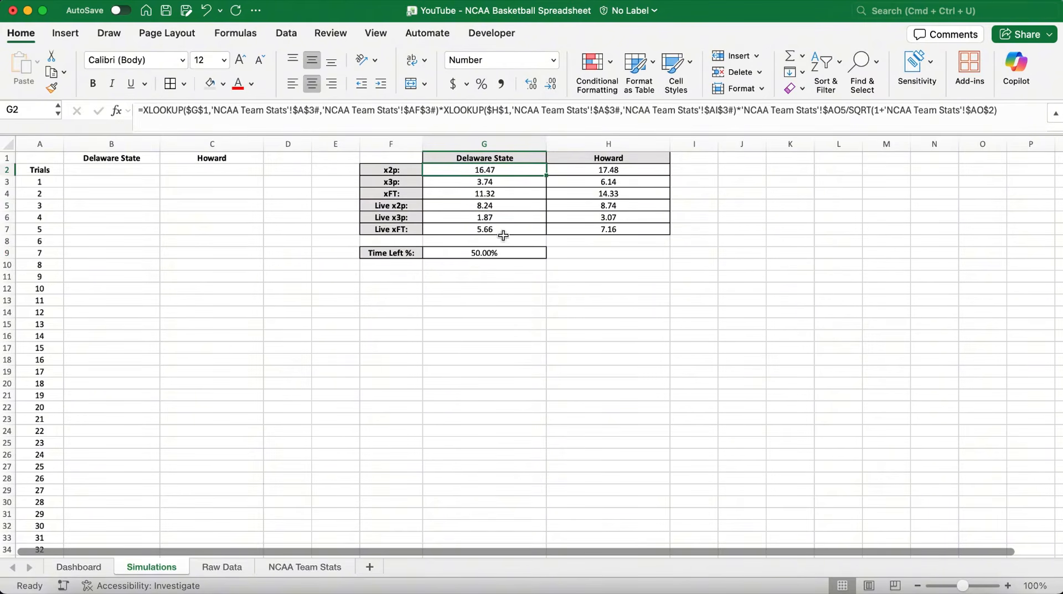
Restore the Dashboard's half to 1 and return to the Simulations sheet
left_click(83, 567)
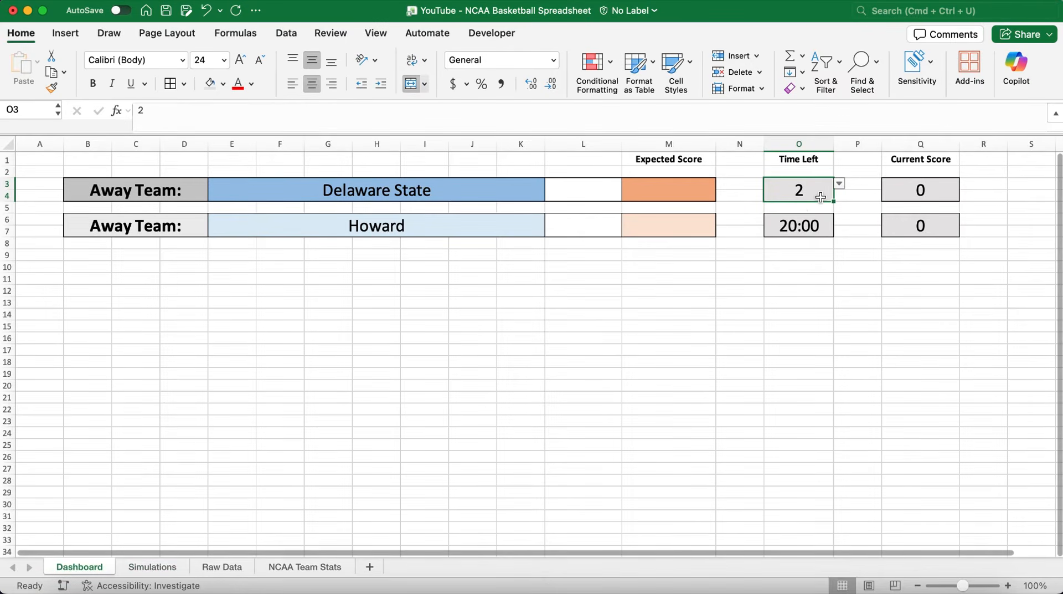
type("1")
key("Return")
left_click(152, 567)
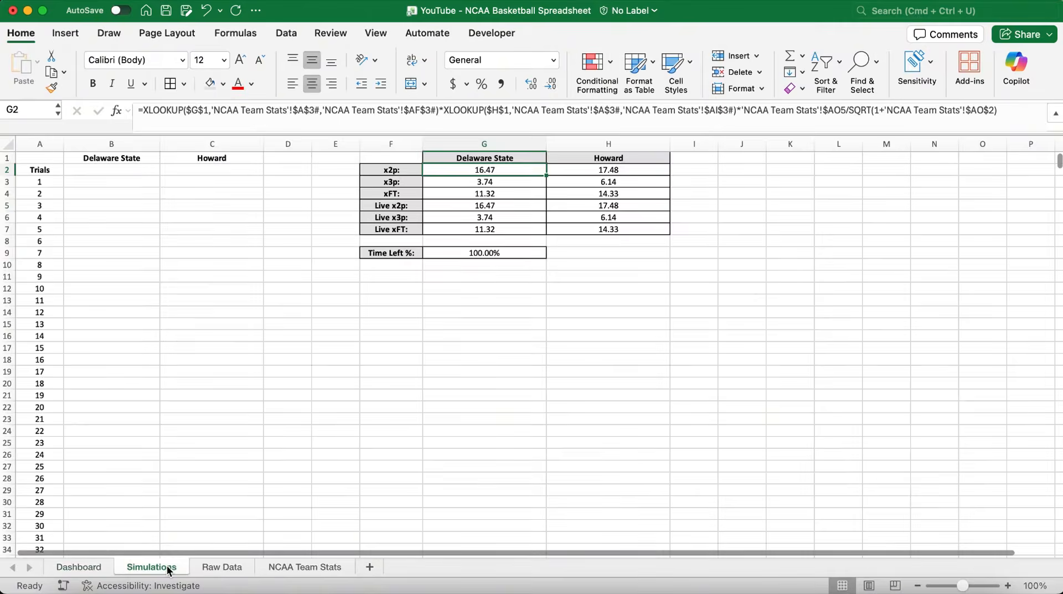
Enlarge the formula bar and start a LET formula in B2 defining nOT as 3 and away_x2p as $G$2
left_click(99, 172)
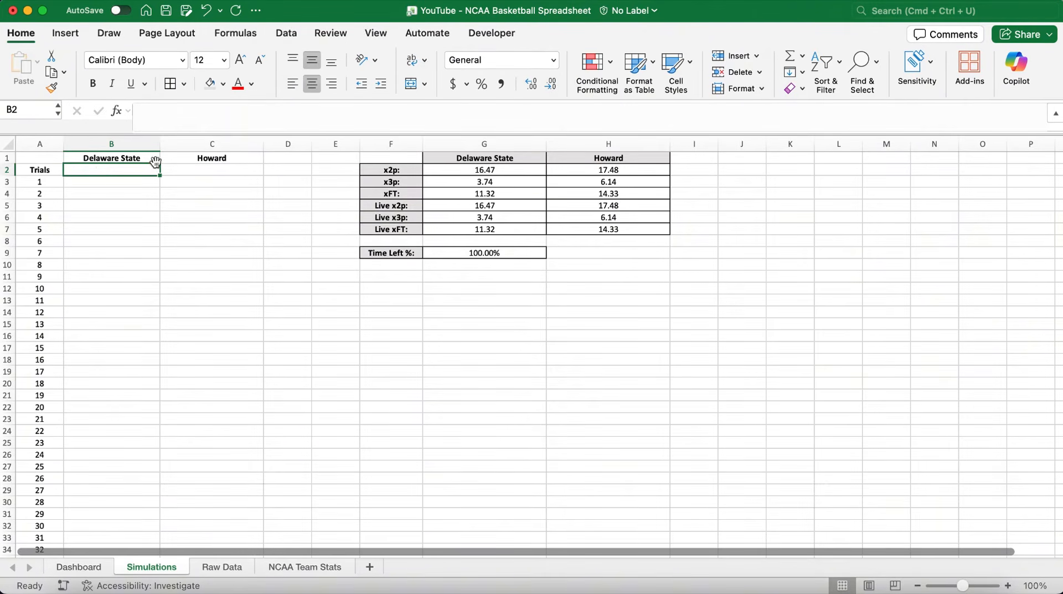
left_click_drag(240, 134, 239, 215)
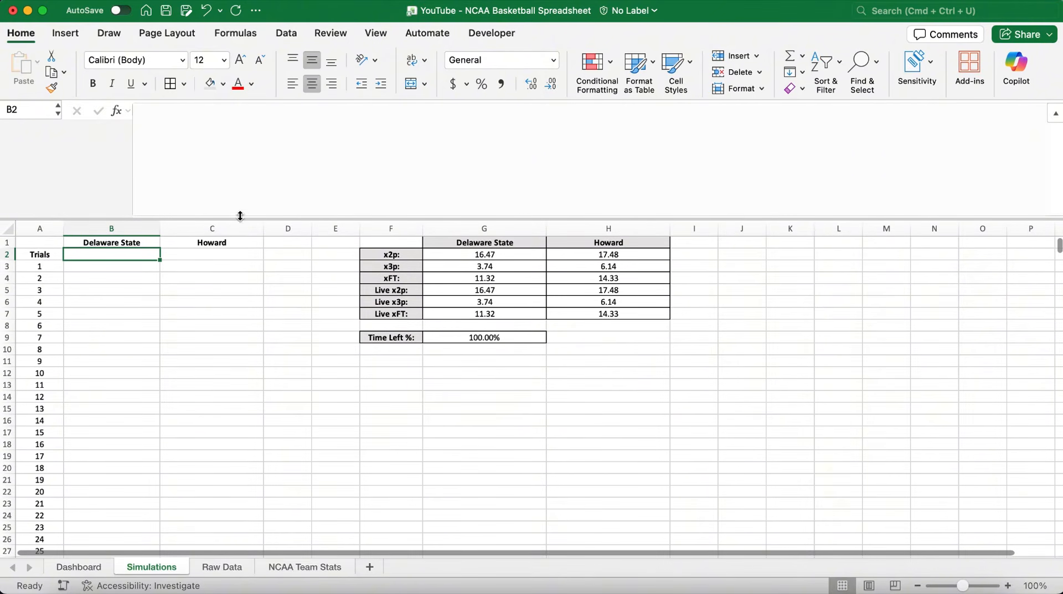
left_click(197, 132)
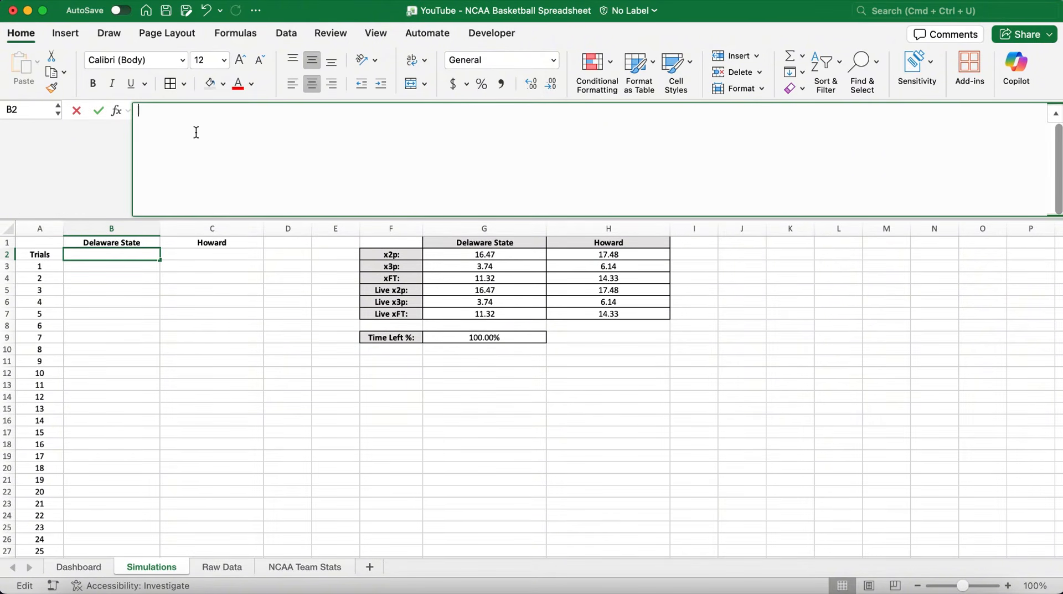
type("=LE")
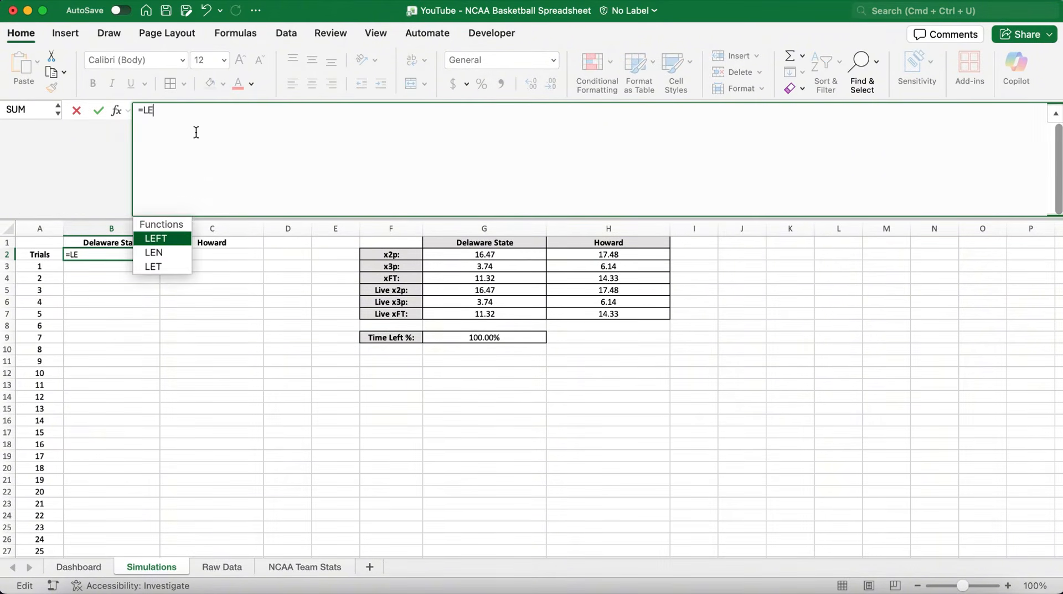
type("T(nO")
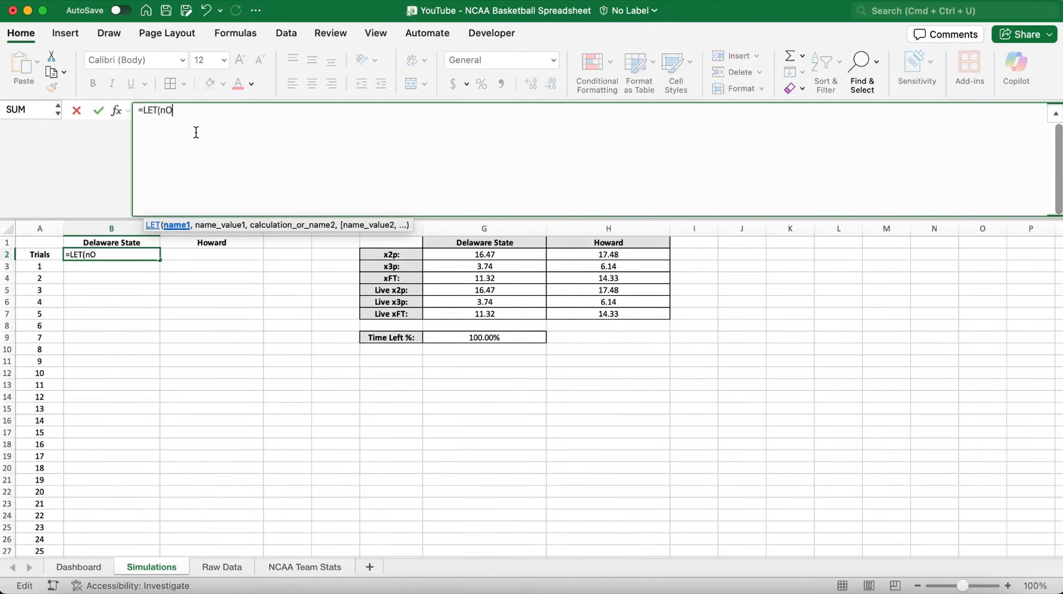
type("T,")
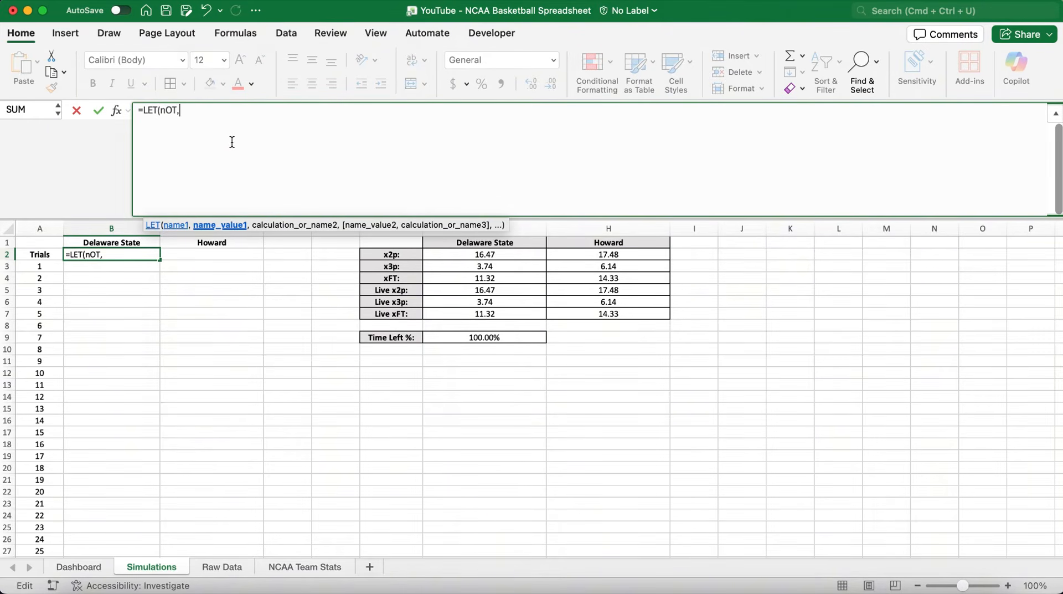
type("3,aw")
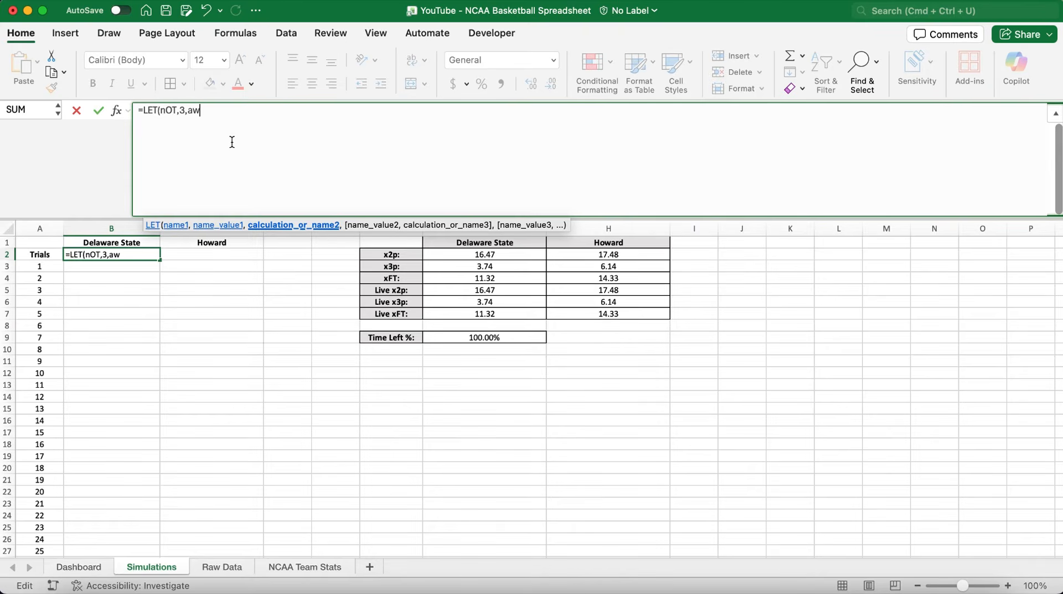
type("ay_x2p,")
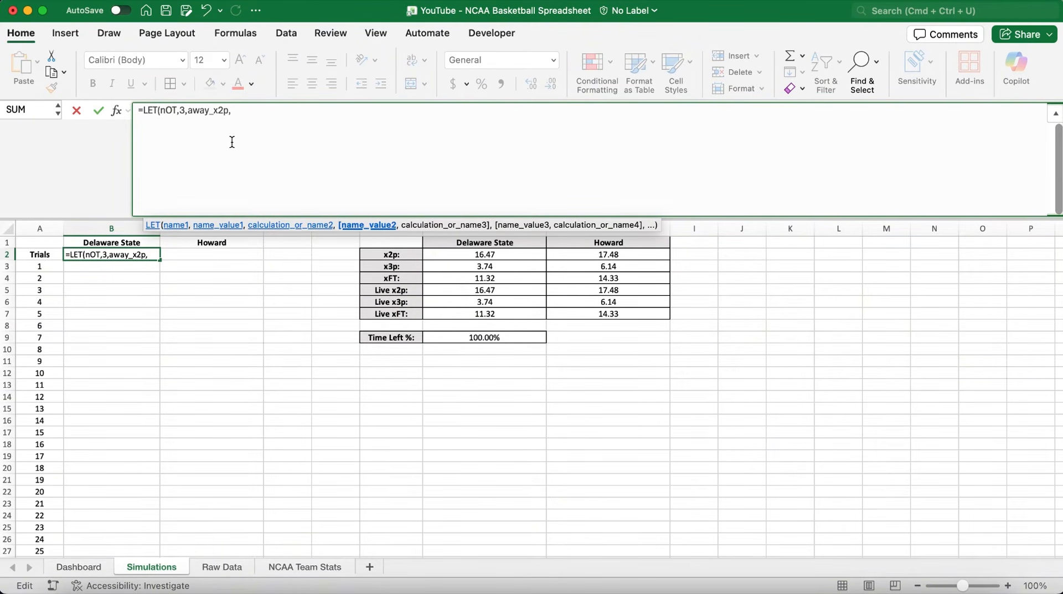
left_click(458, 255)
key("F4")
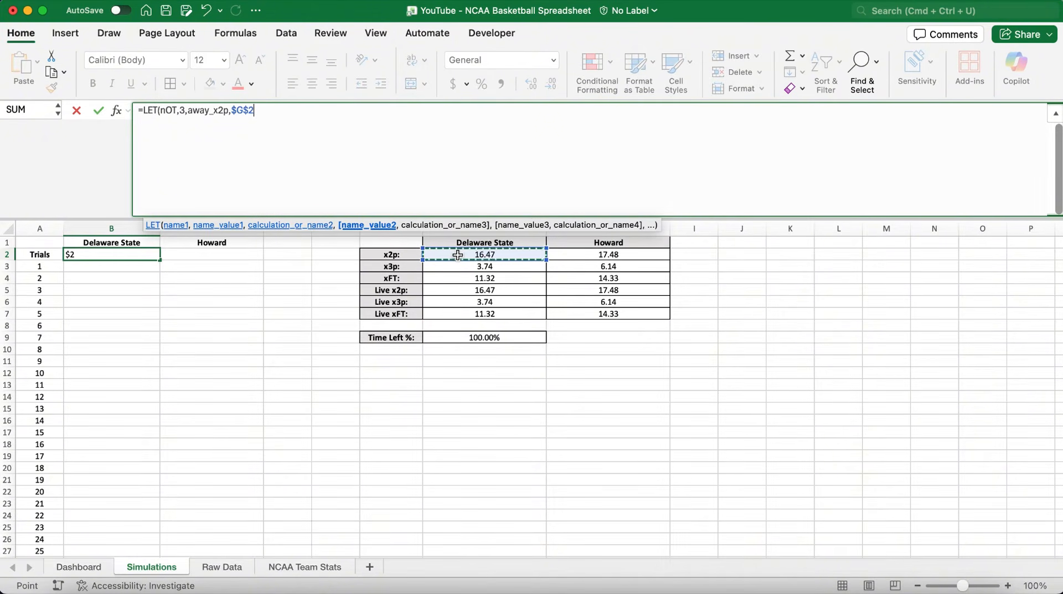
Extend B2's LET formula with away_x3p defined as $G$3 and away_xft as $G$4
type(",away_x3p")
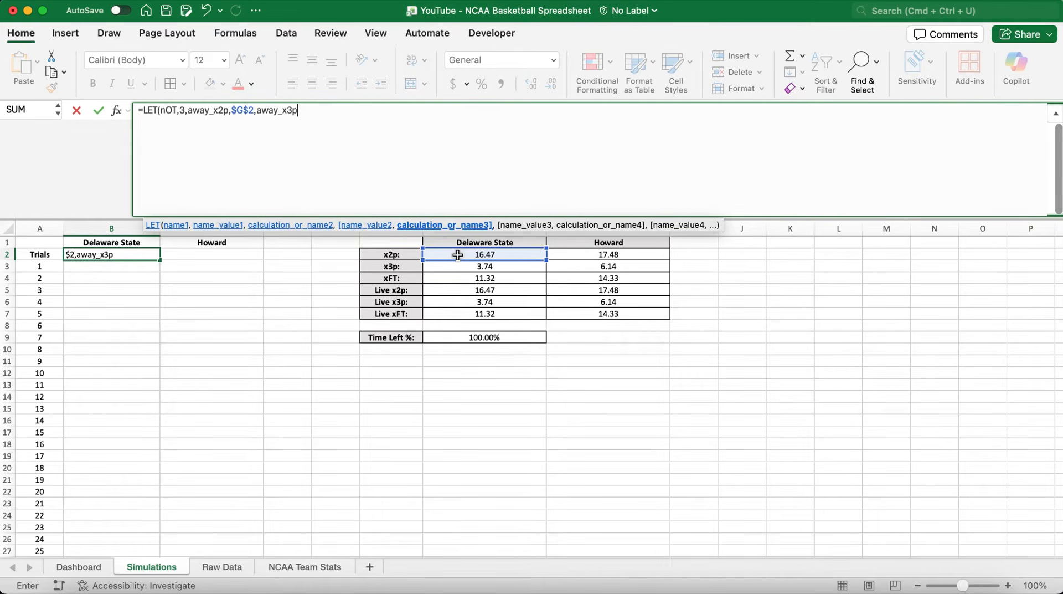
type(",")
left_click(461, 267)
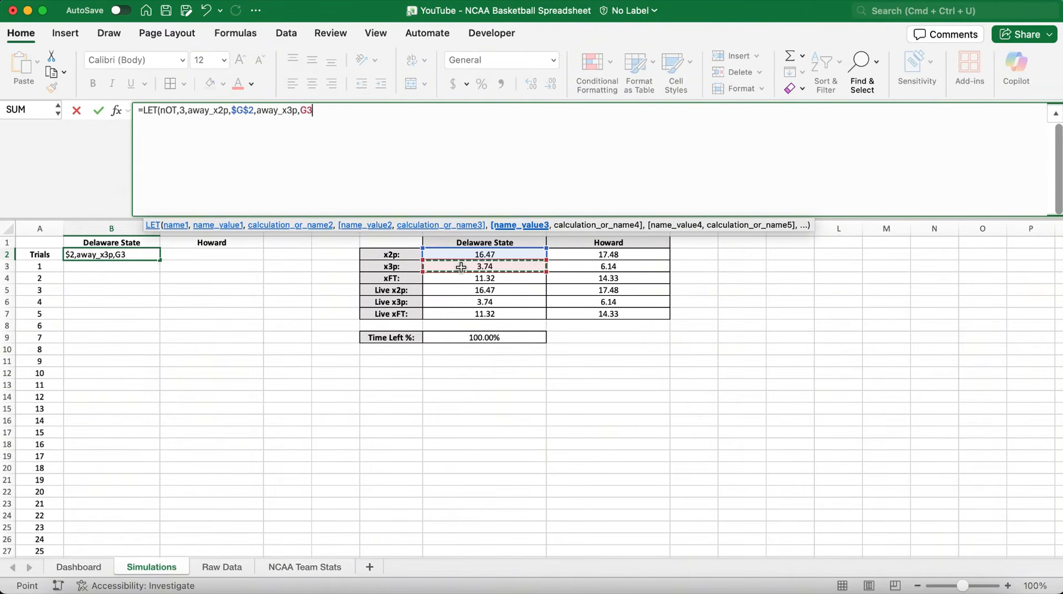
key("F4")
type(",")
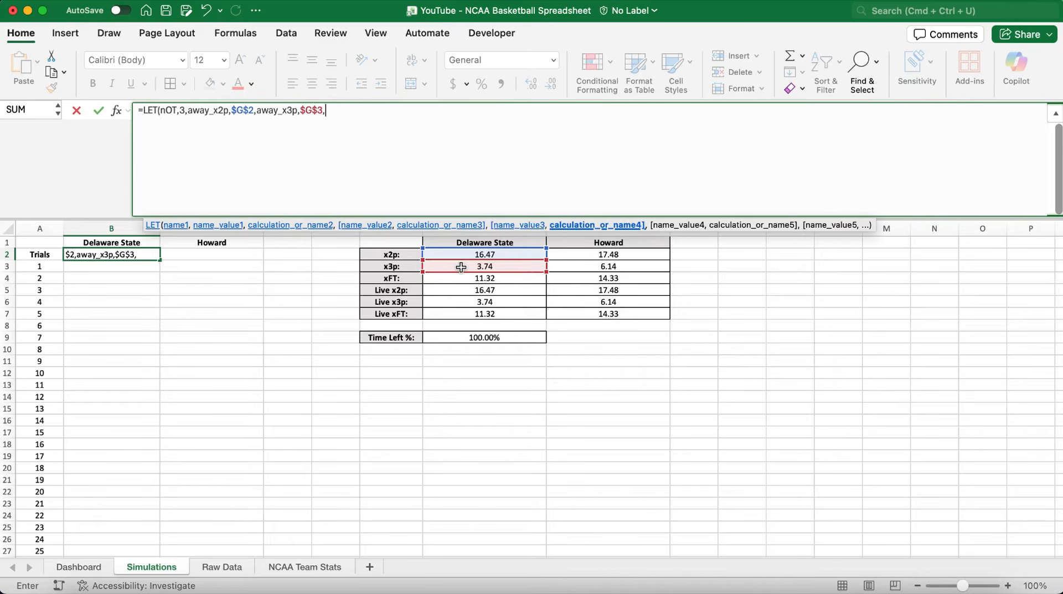
type("away_x")
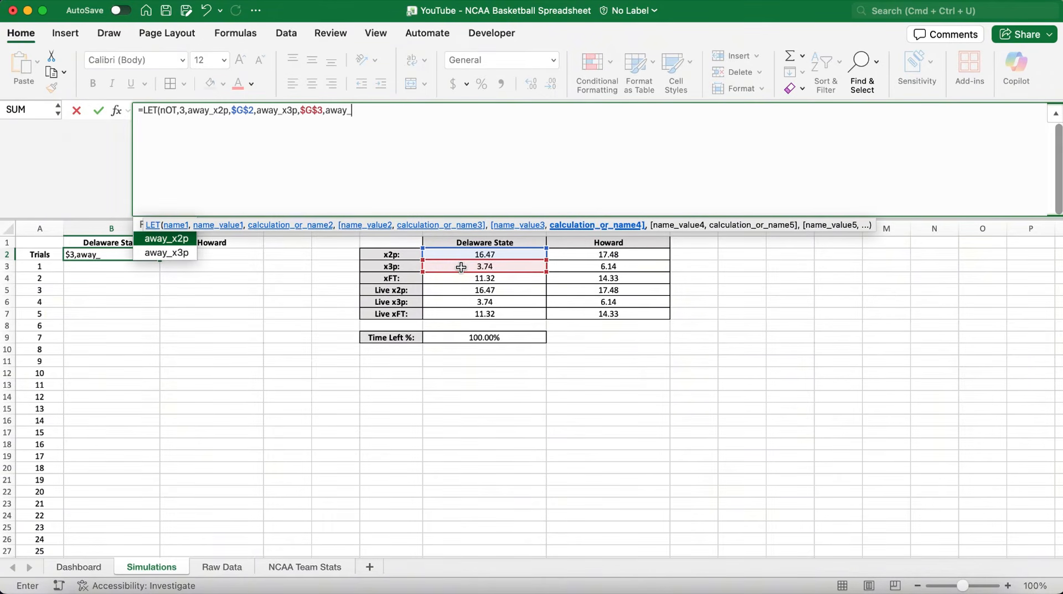
type("ft")
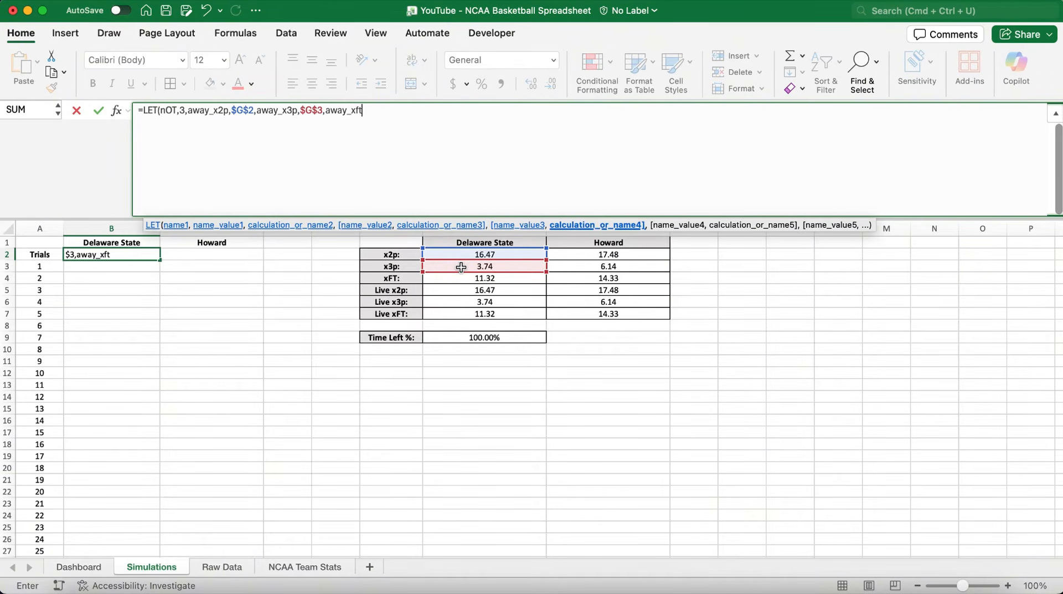
type(",")
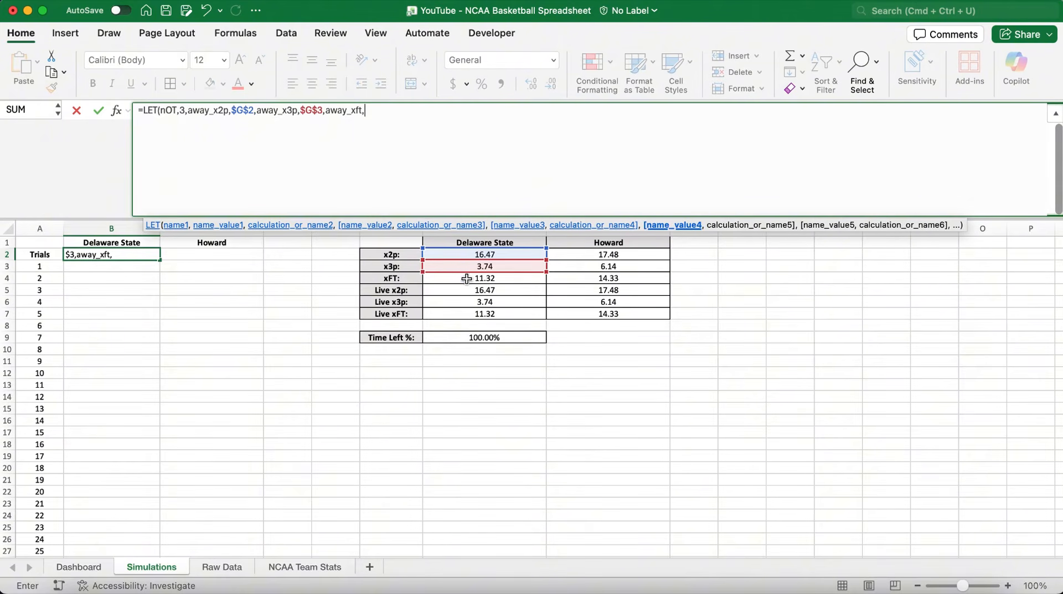
left_click(467, 280)
key("F4")
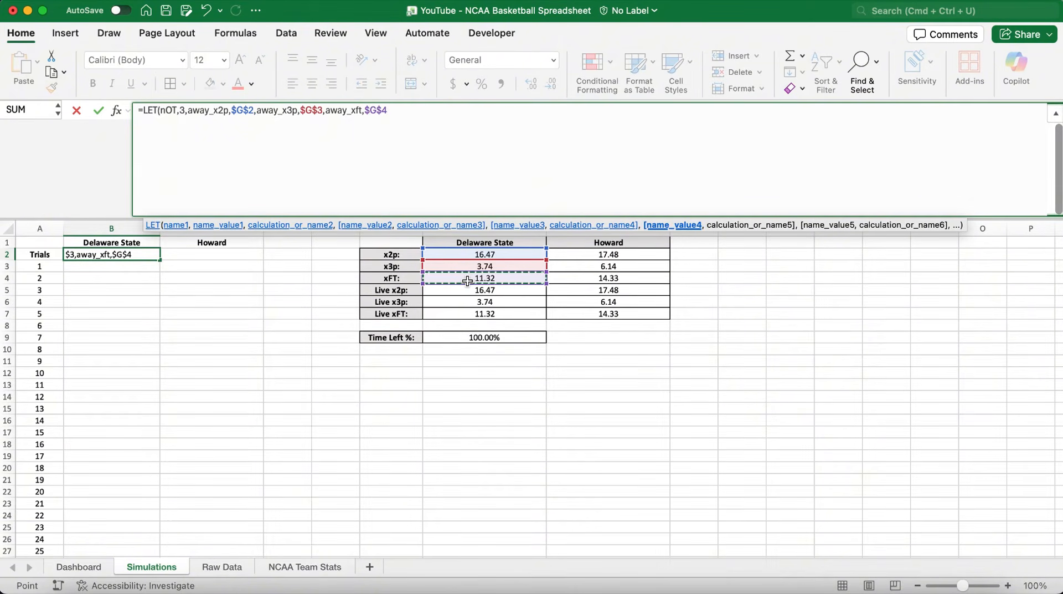
type(",")
Add home_x2p as $H$2 and home_x3p as $H$3 to the LET formula in B2
type("h")
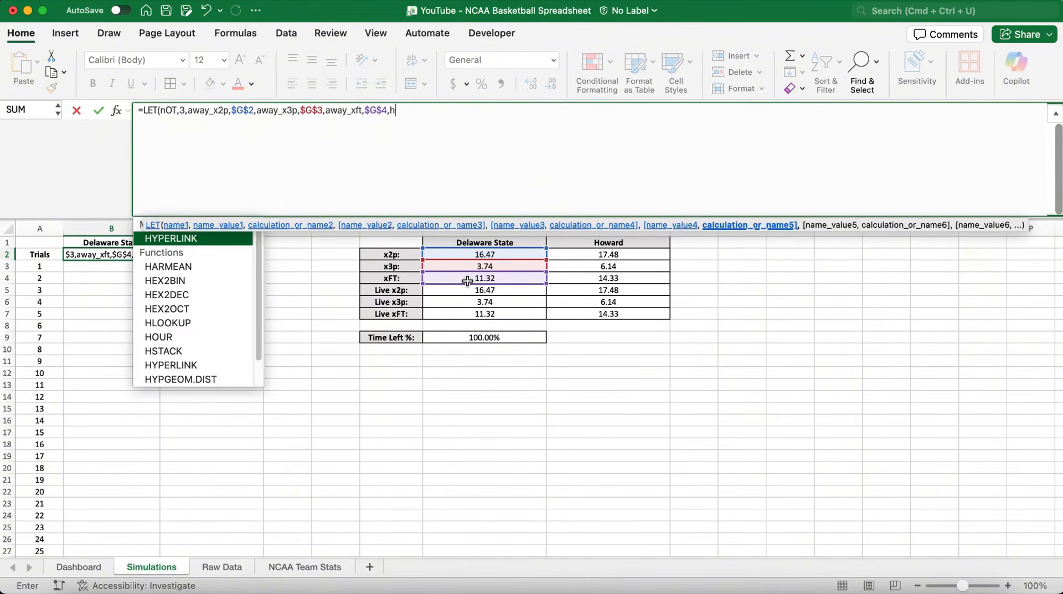
type("ome_x2p")
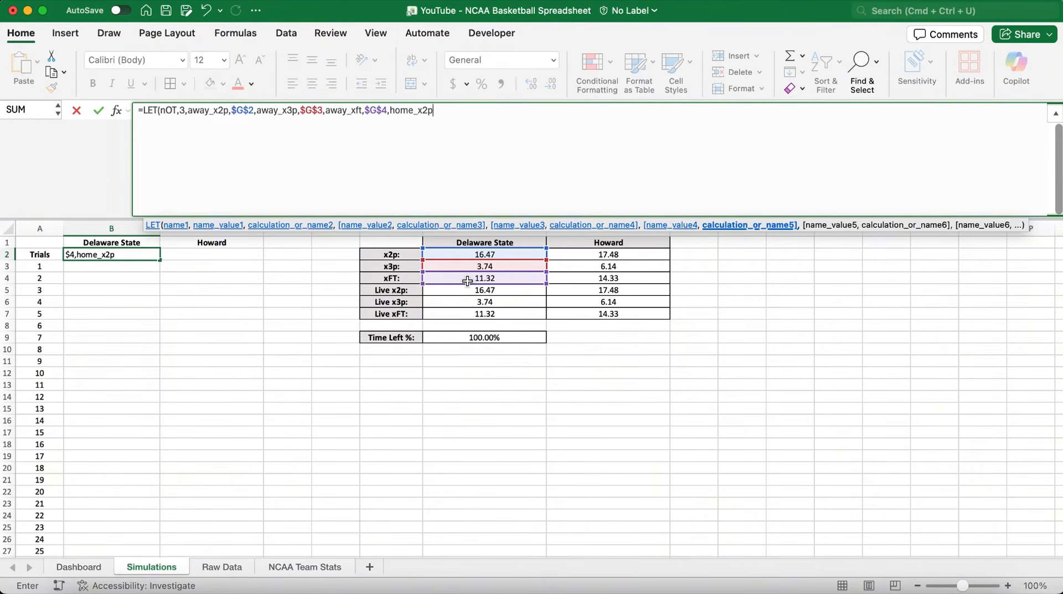
type(",")
left_click(592, 253)
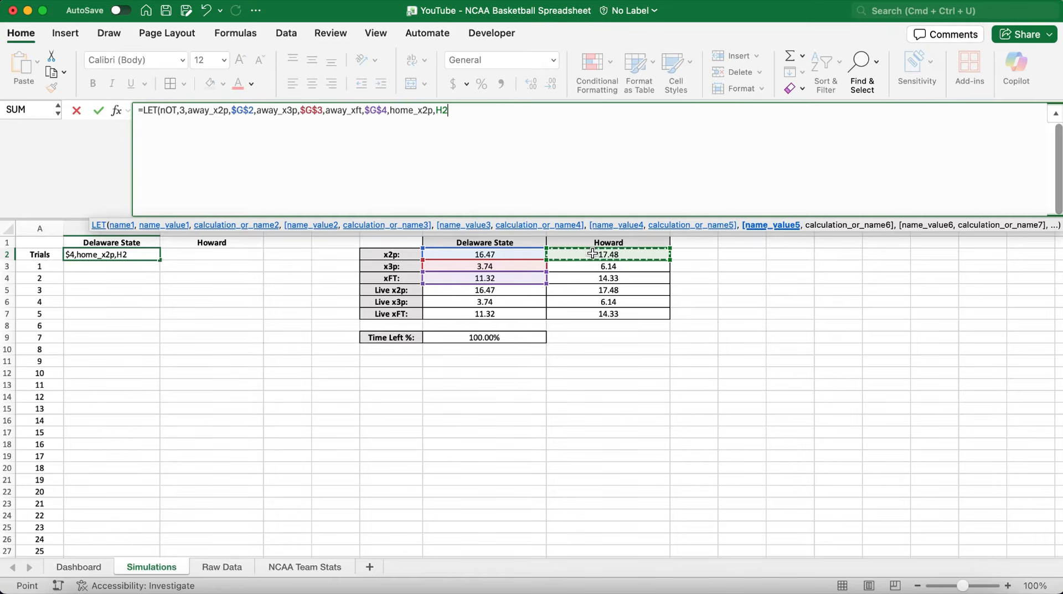
key("F4")
type(",hom")
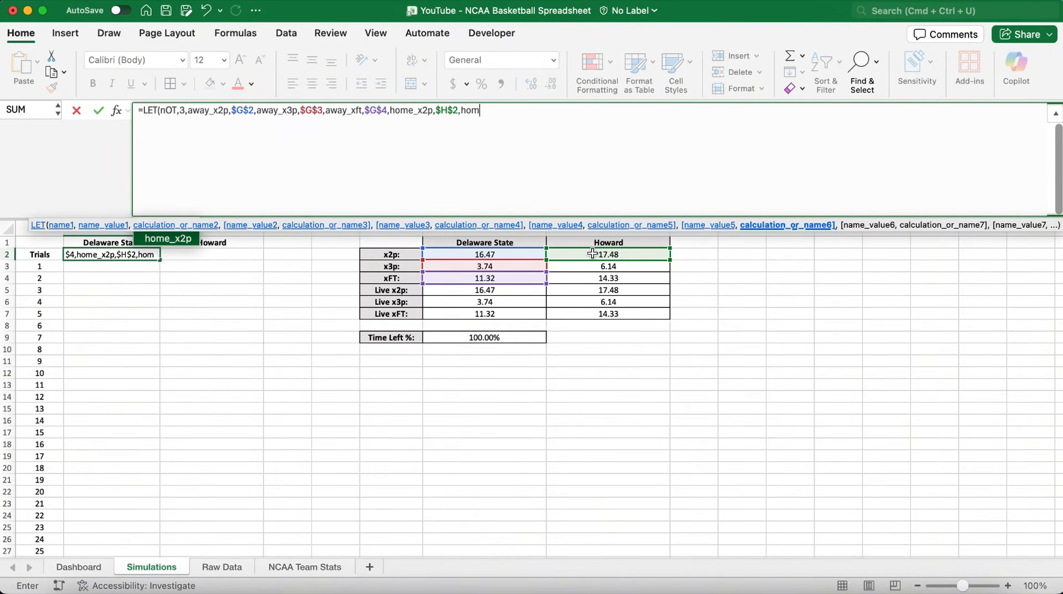
type("e_x3p")
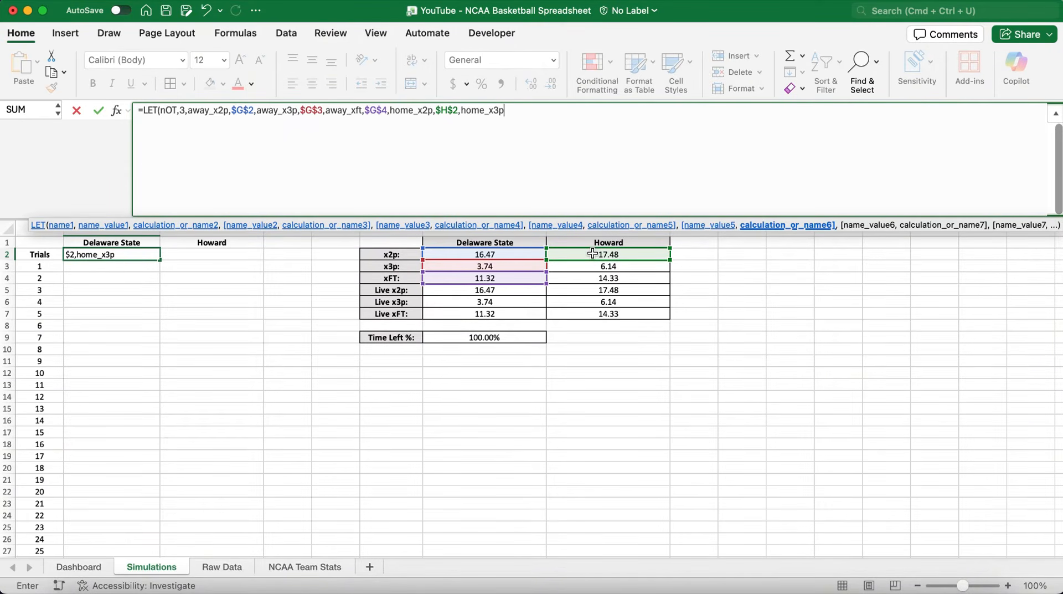
type(",")
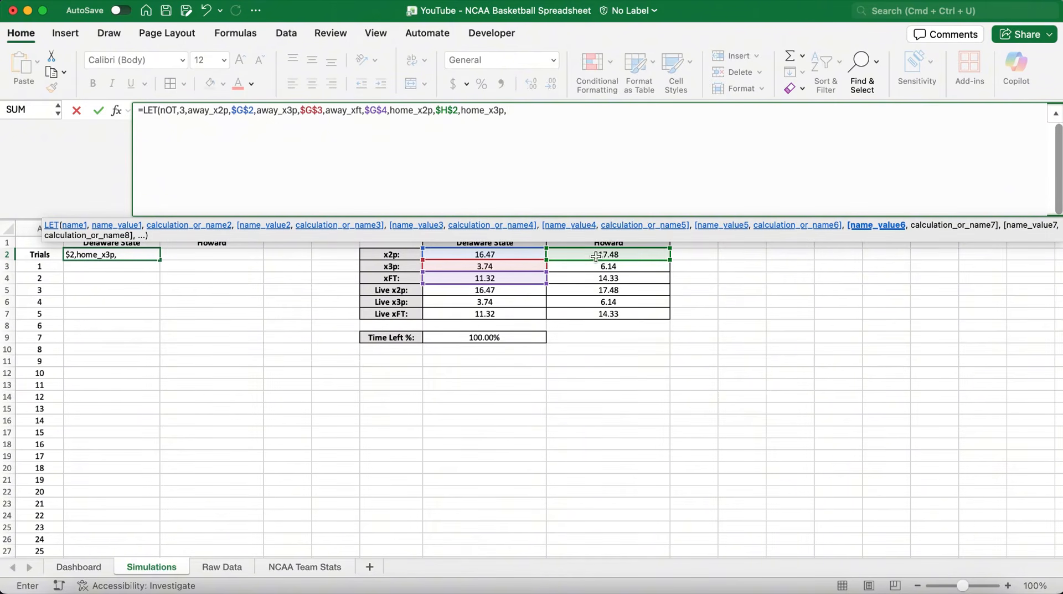
left_click(602, 266)
key("F4")
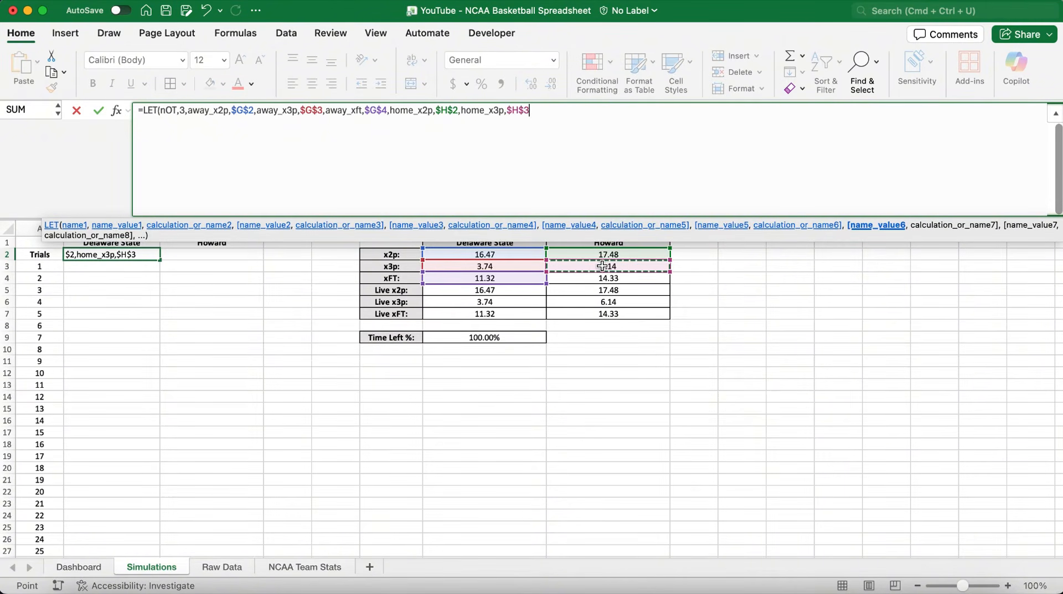
type(",")
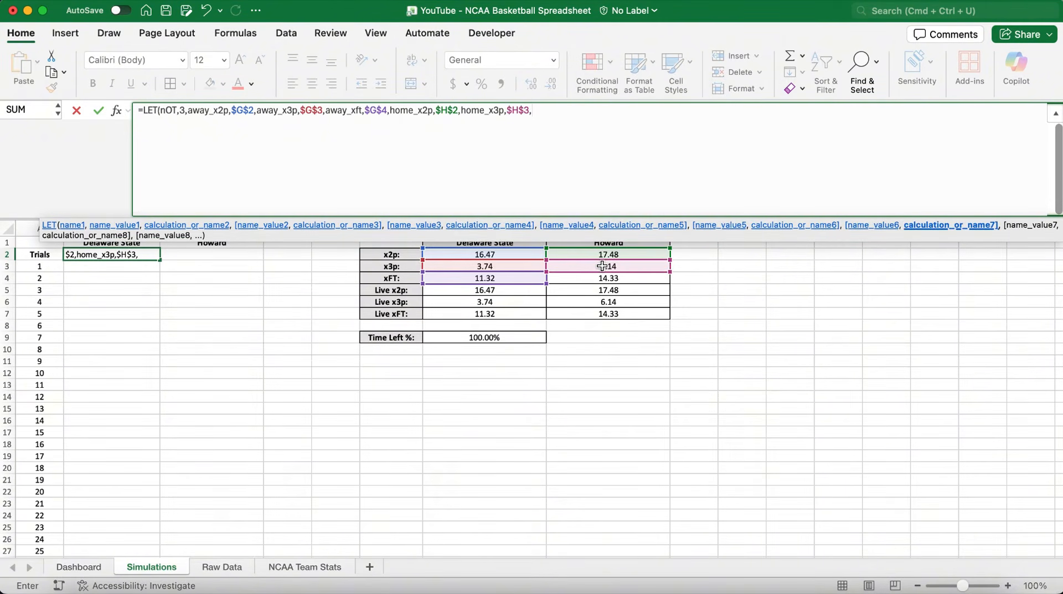
Add home_xft defined as $H$4 to the LET formula in B2
type("home_xft,")
left_click(607, 279)
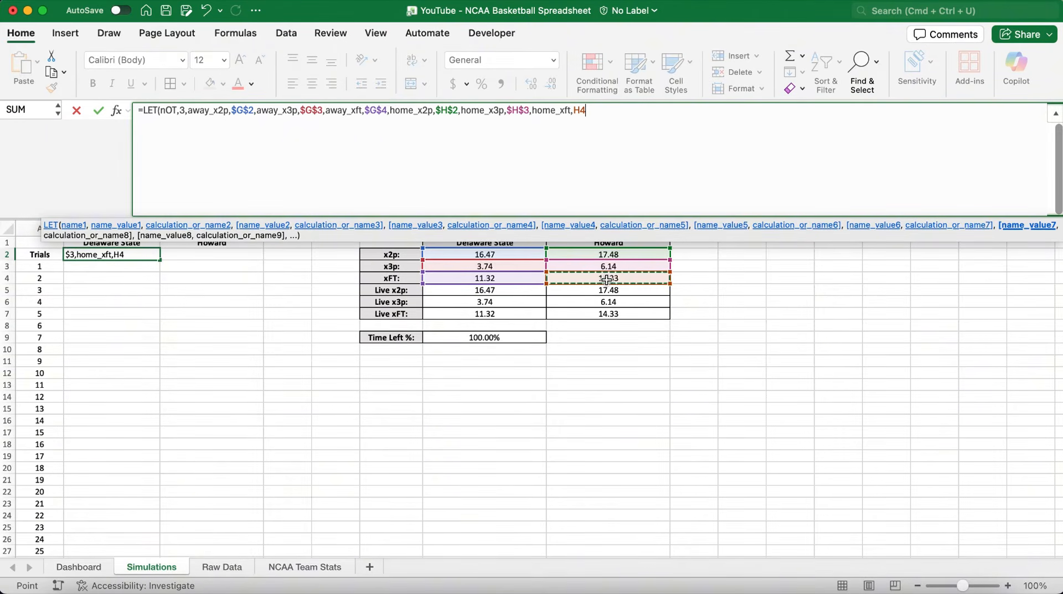
key("F4")
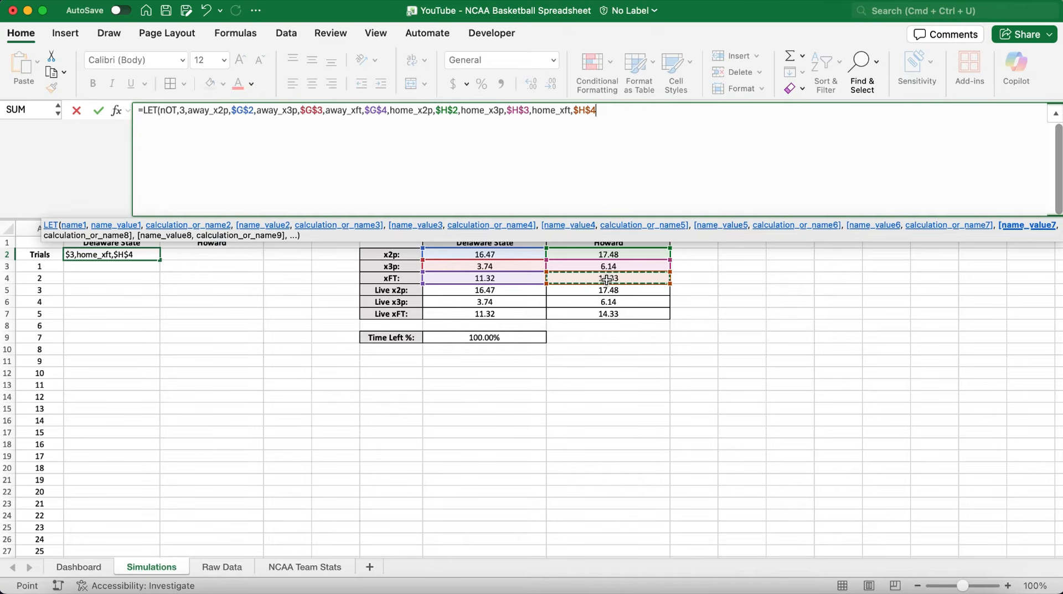
type(",")
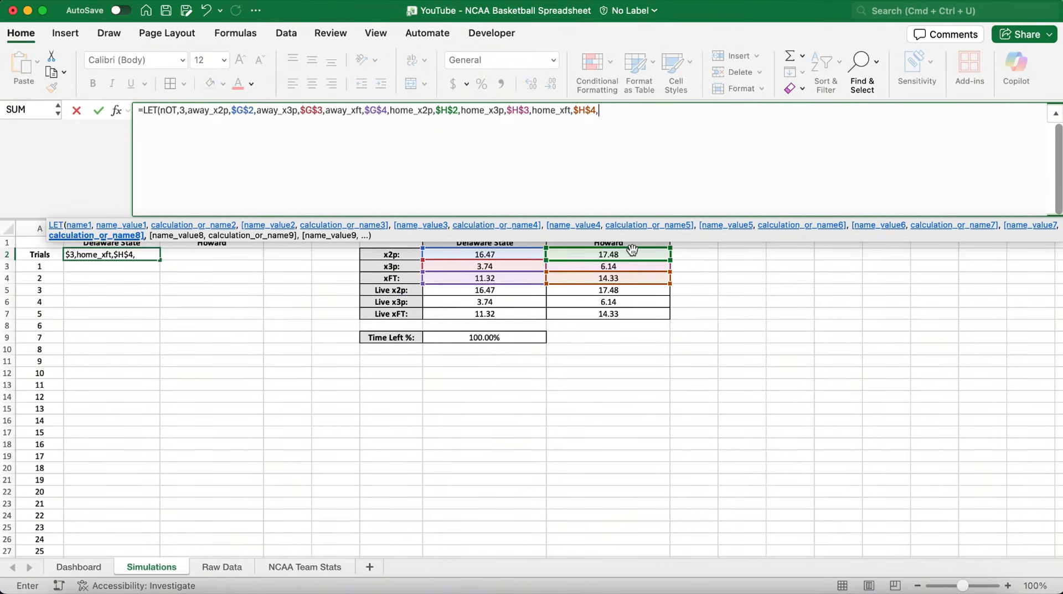
Add the name reg to the LET formula and start its HSTACK value with the away team's current score, Dashboard!$Q$3
type("reg")
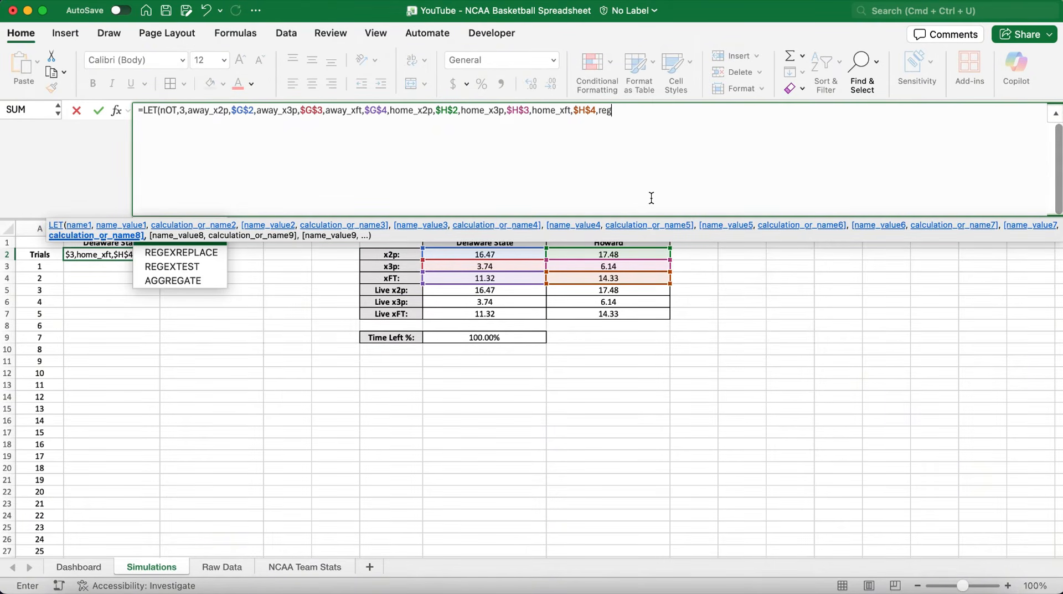
type(",HSTACK(")
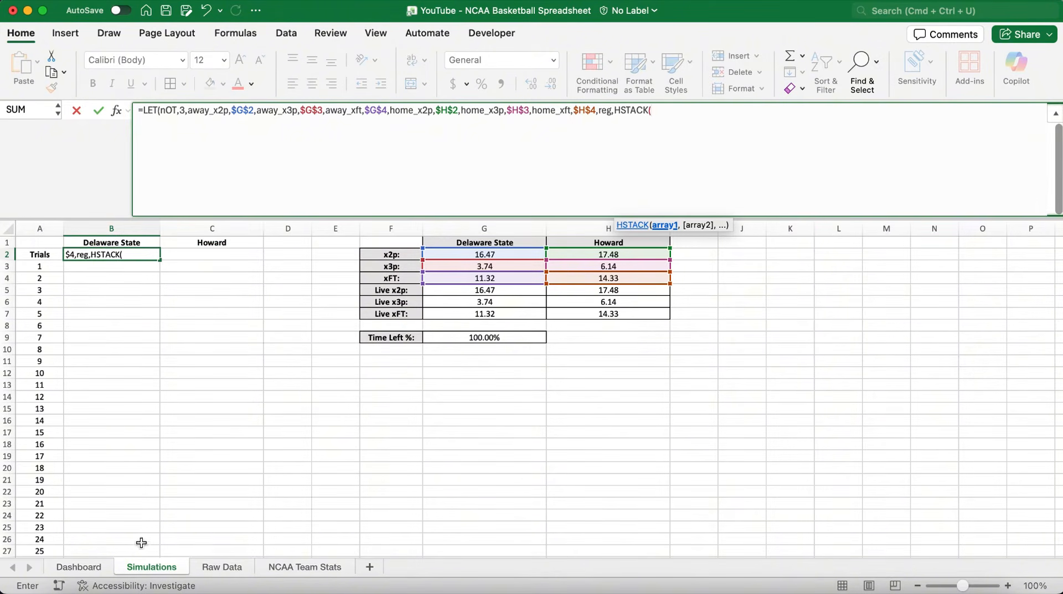
left_click(88, 569)
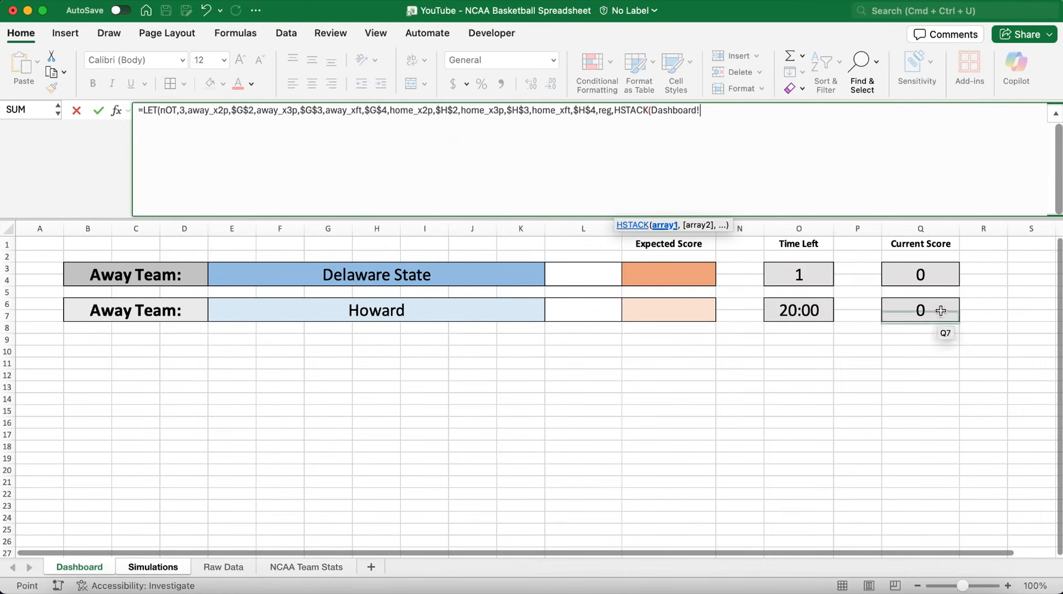
left_click(903, 272)
key("F4")
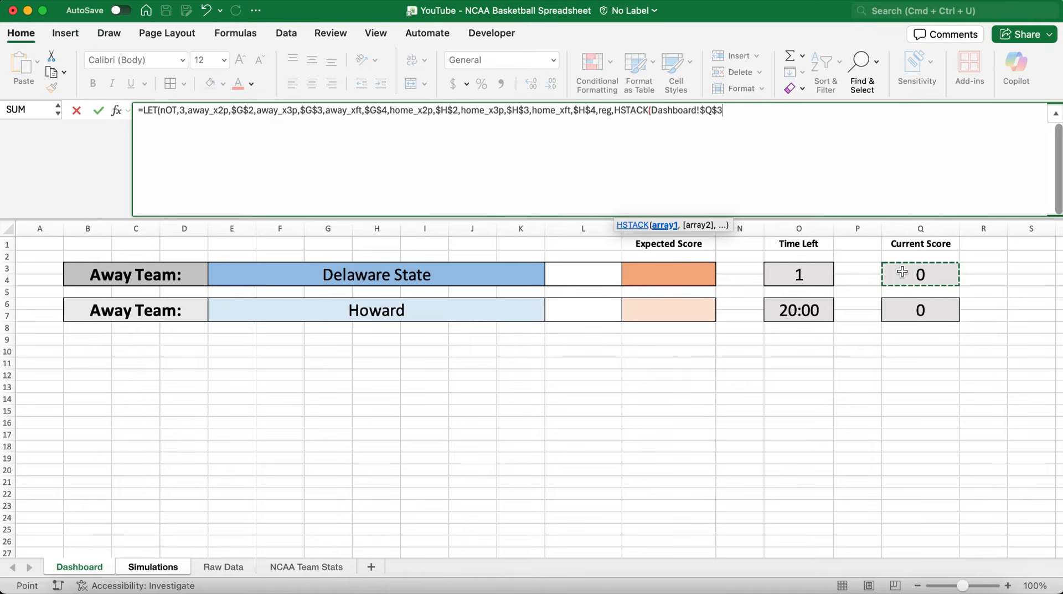
Add the two-point term BINOM.INV(10000,away_x2p*$G$9/10000,RAND()) to the away score inside HSTACK
type("+BINOM")
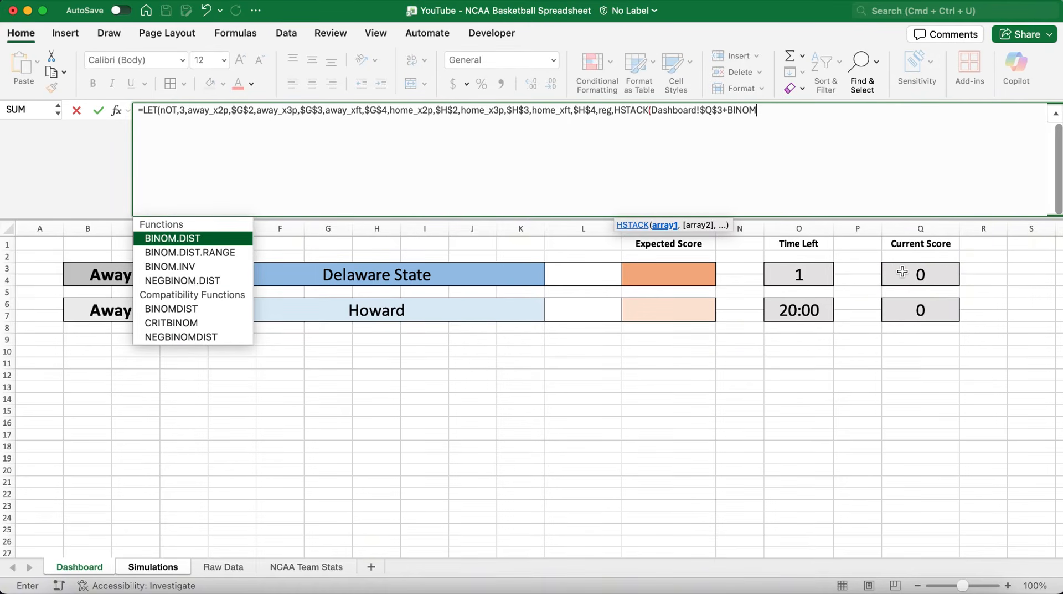
type(".INV(")
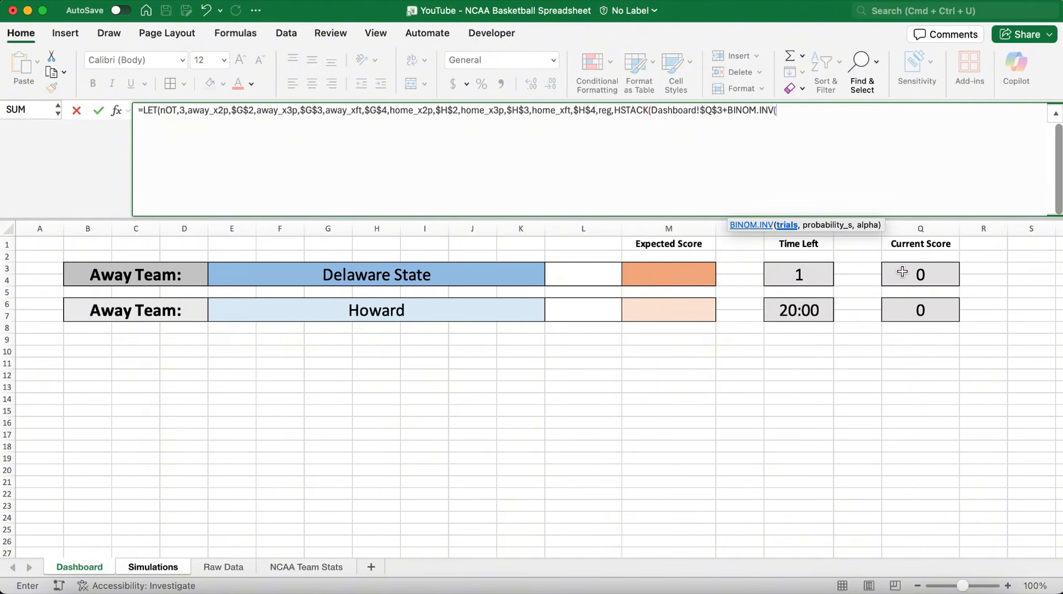
type("10000,away_x")
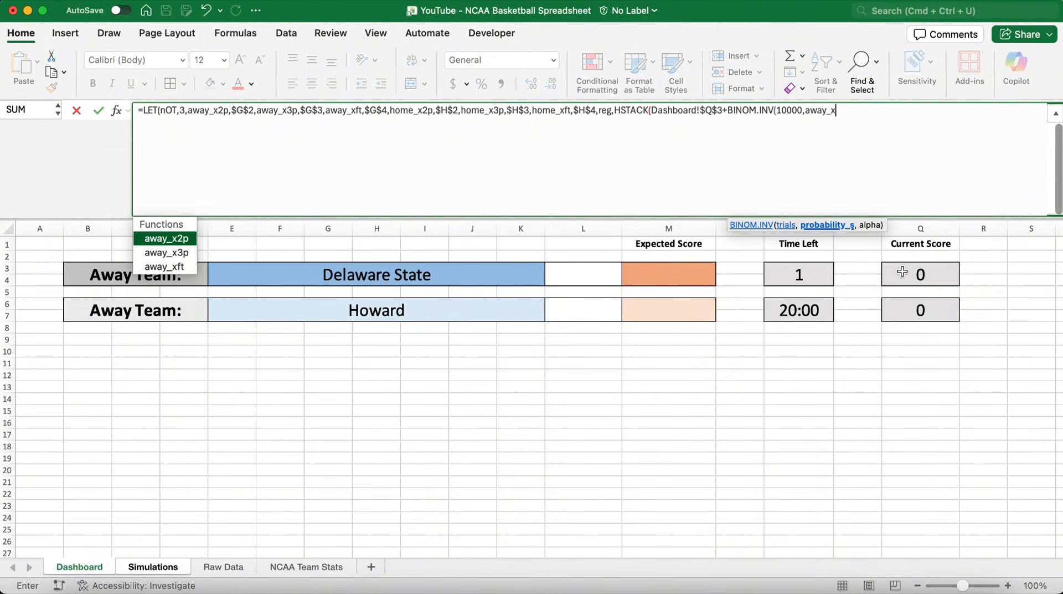
type("2p")
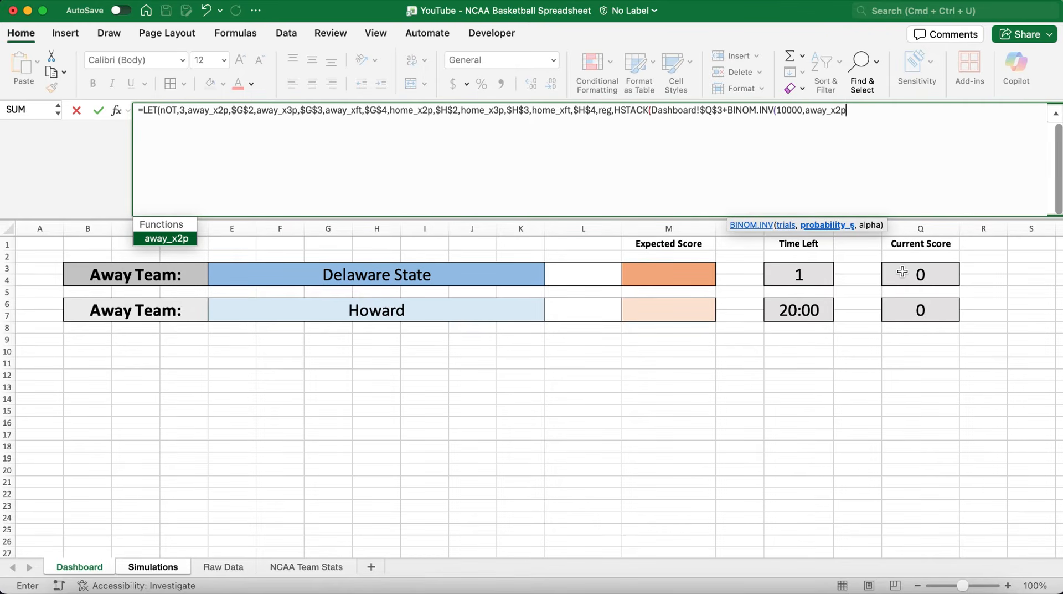
type("*")
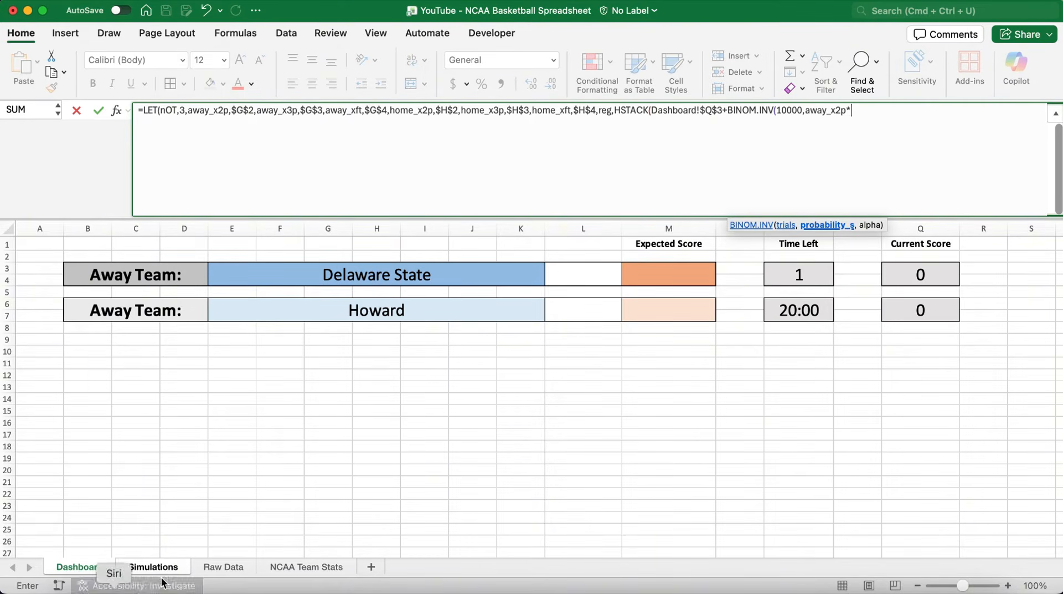
left_click(186, 570)
left_click_drag(925, 118, 853, 117)
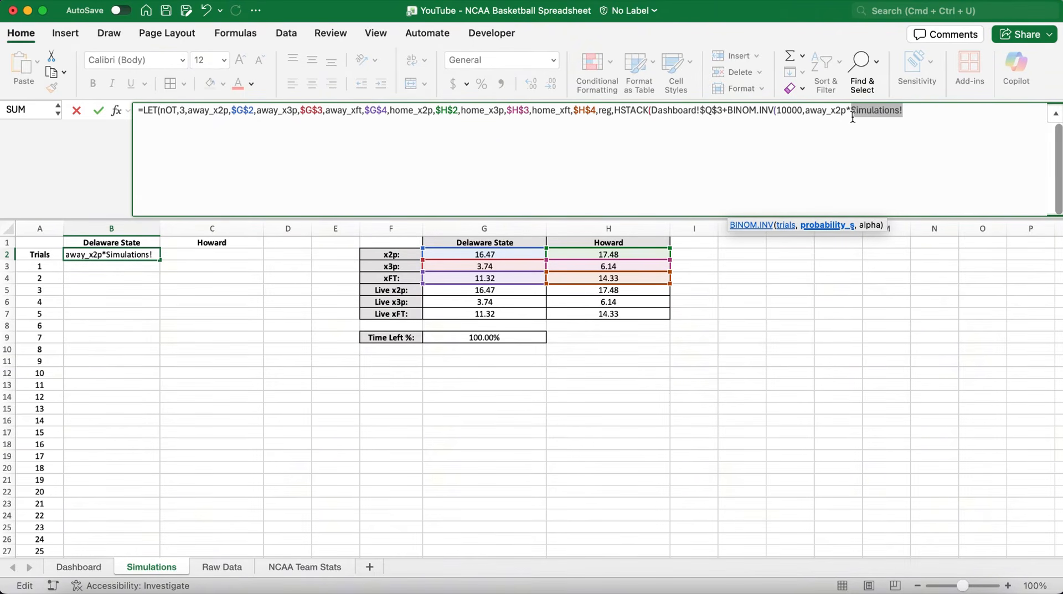
type("G9")
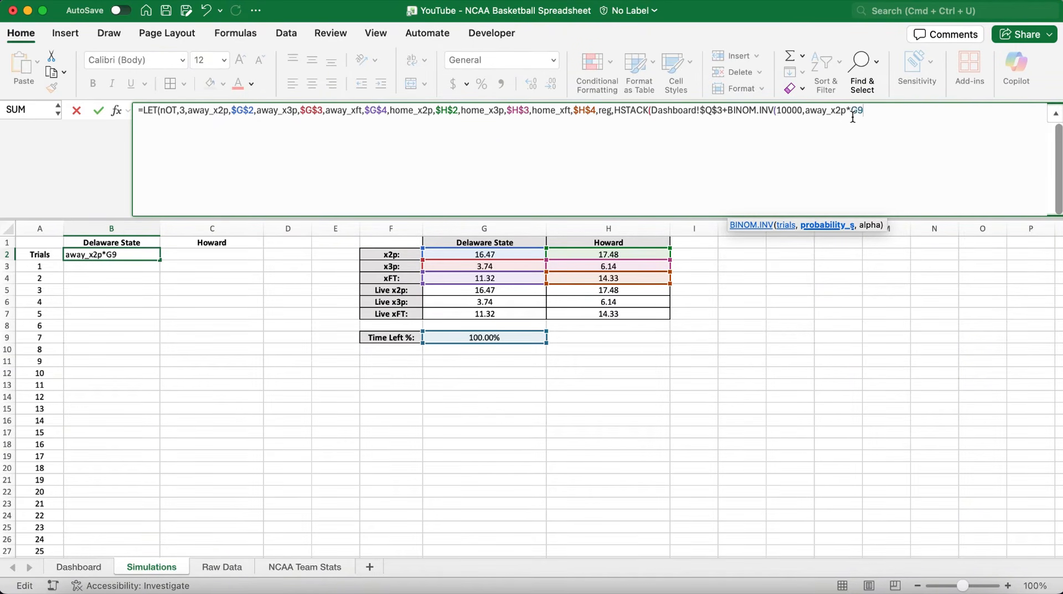
key("F4")
type("/10000,RAND()")
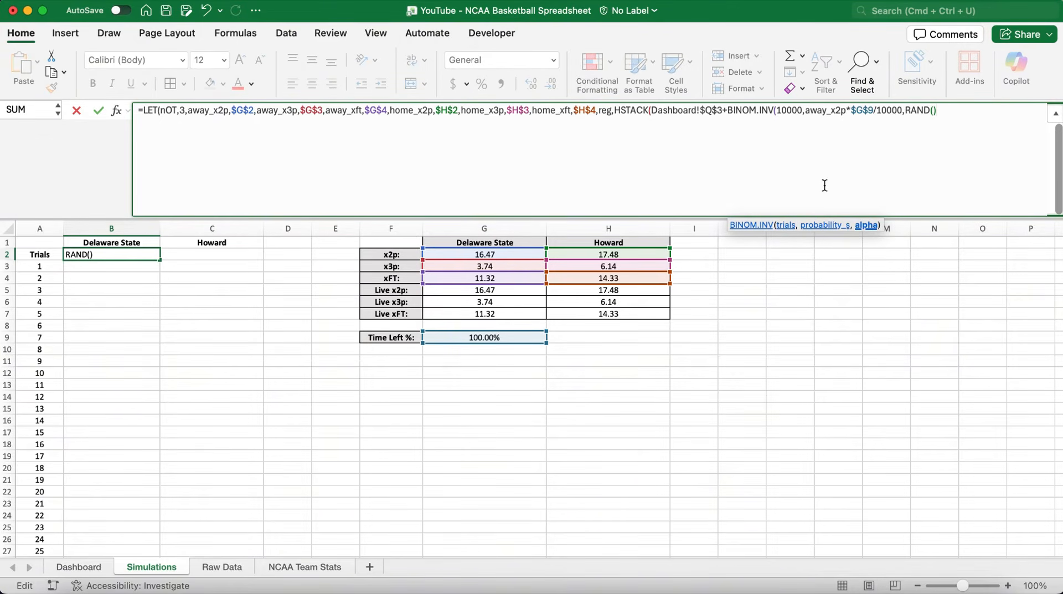
type(")")
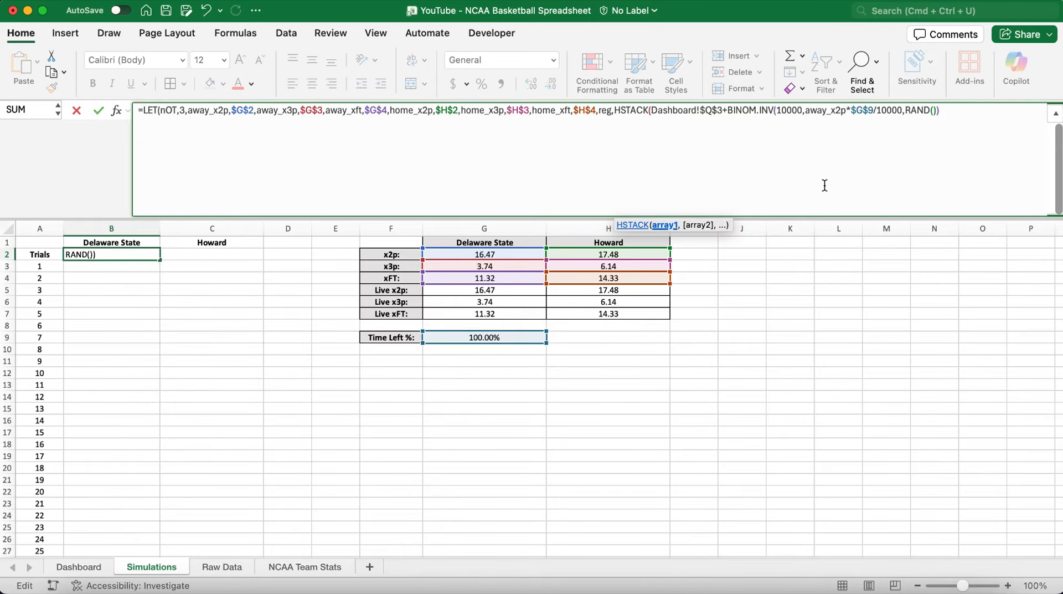
Multiply the two-point term by 2 and start adding a second BINOM.INV with 10000 trials
type("*2+BINCO")
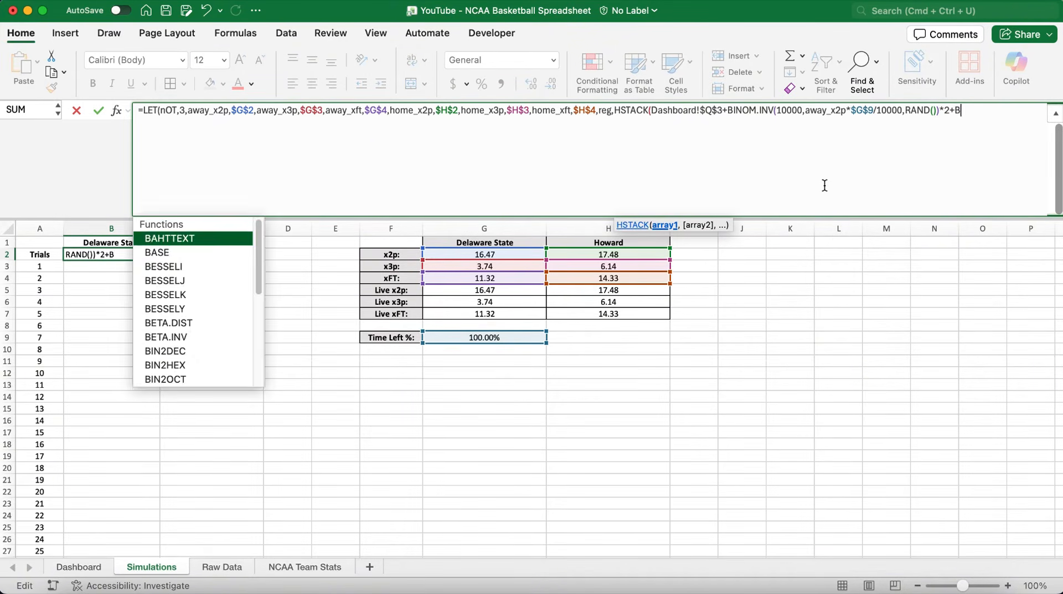
key("BackSpace")
key("BackSpace")
type("OM.I")
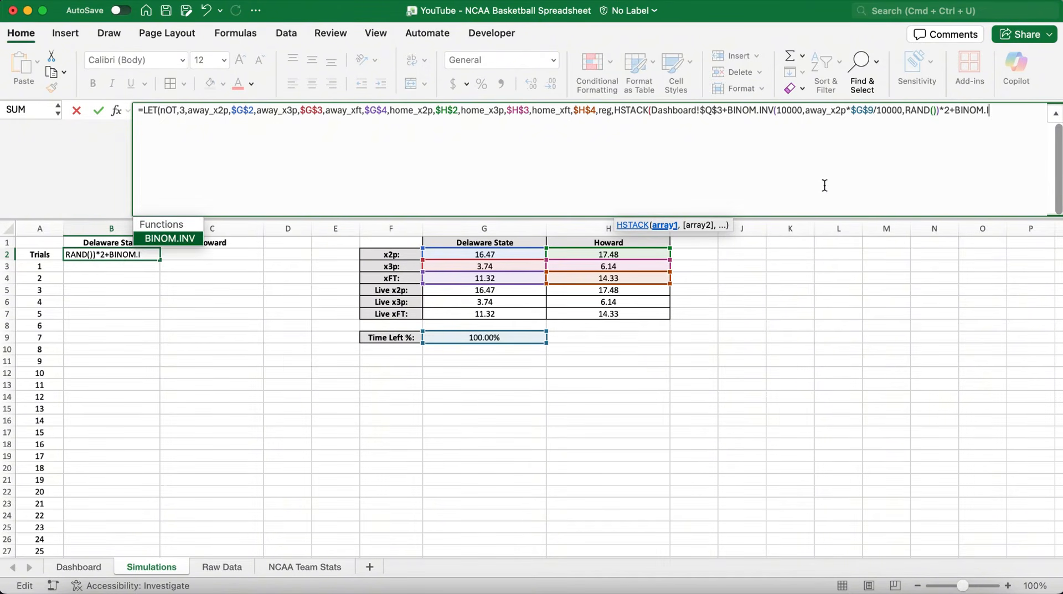
key("Tab")
type("10000")
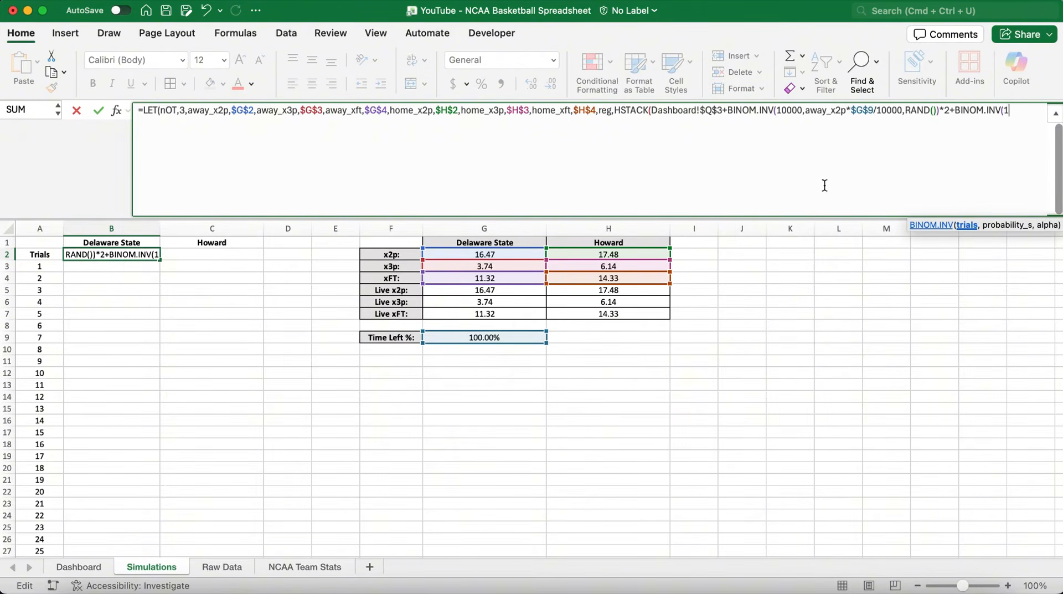
type(",")
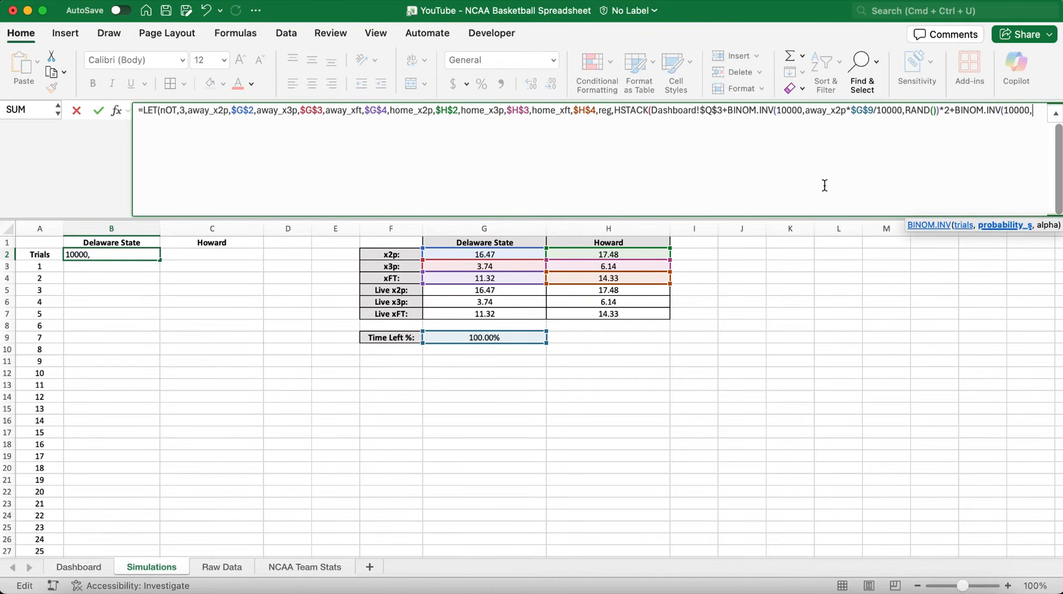
Complete the second BINOM.INV with probability away_x3p*$G$9/10000 and alpha RAND(), followed by a multiplication sign
type("away")
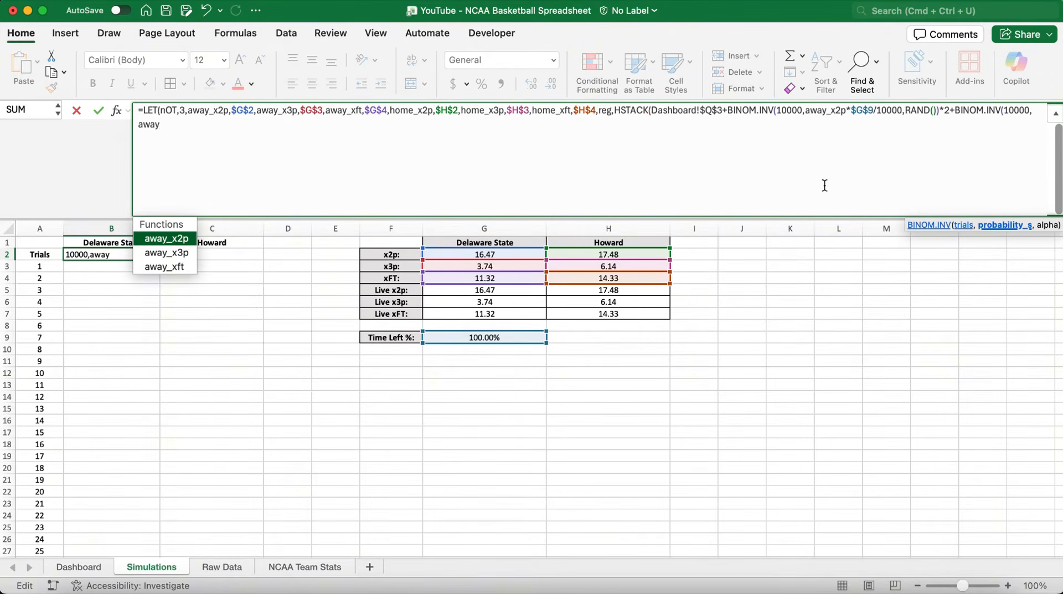
type("_x3p")
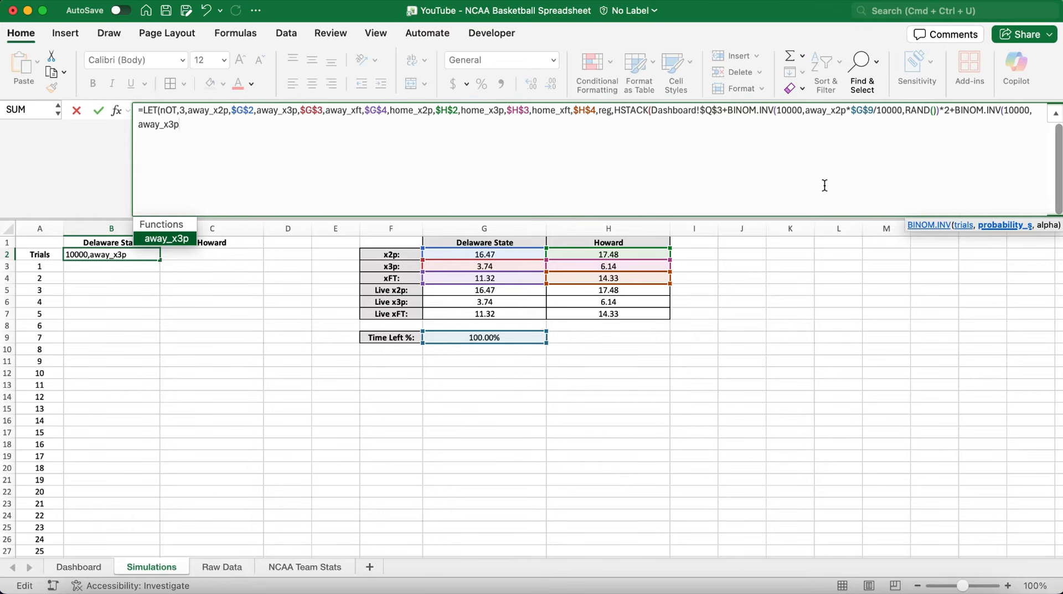
type("*G9")
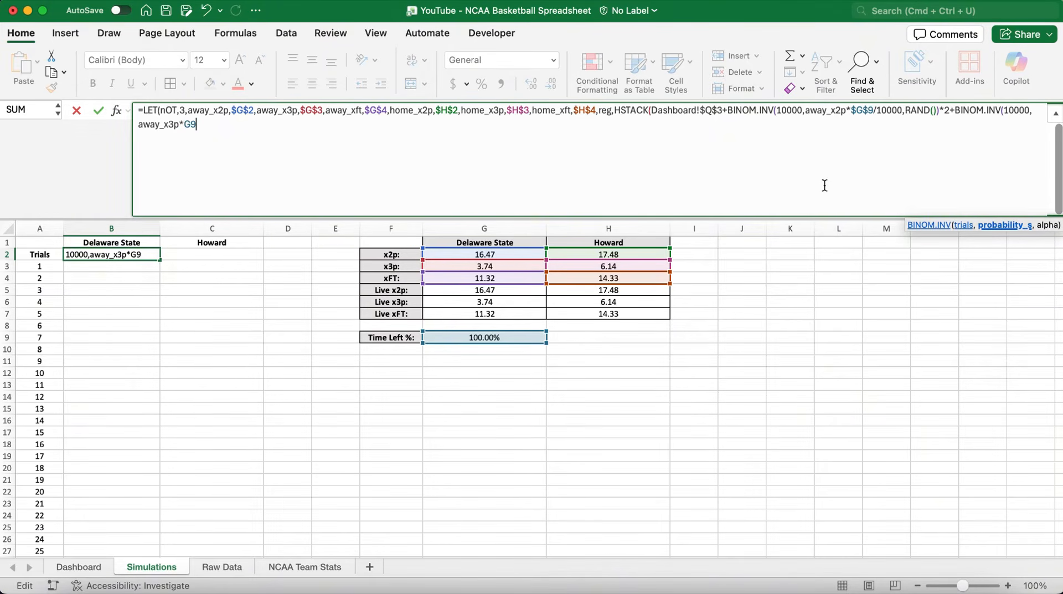
key("F4")
type("/10000")
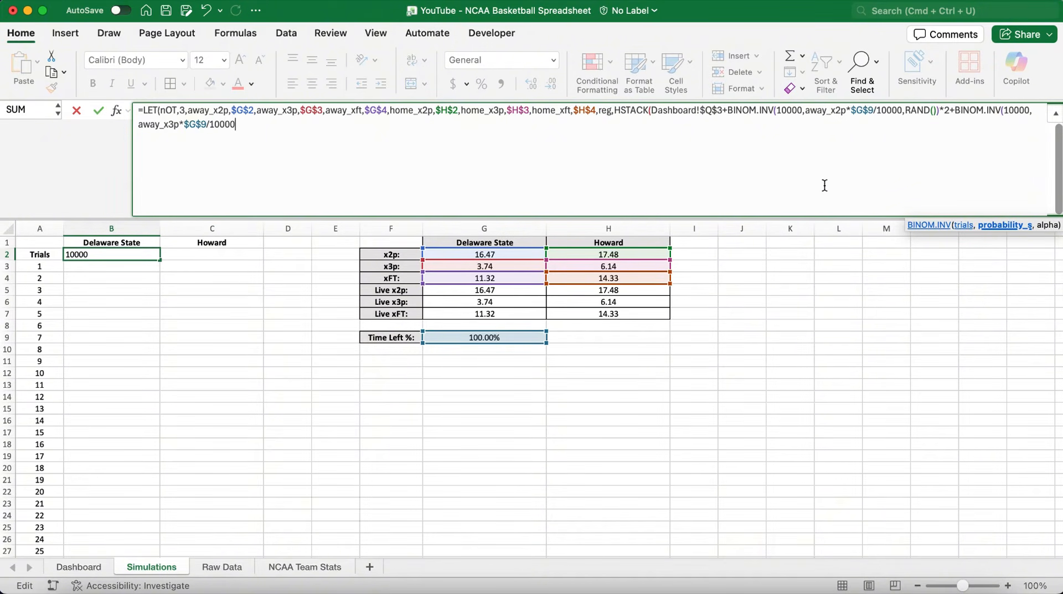
type(",RAND()")
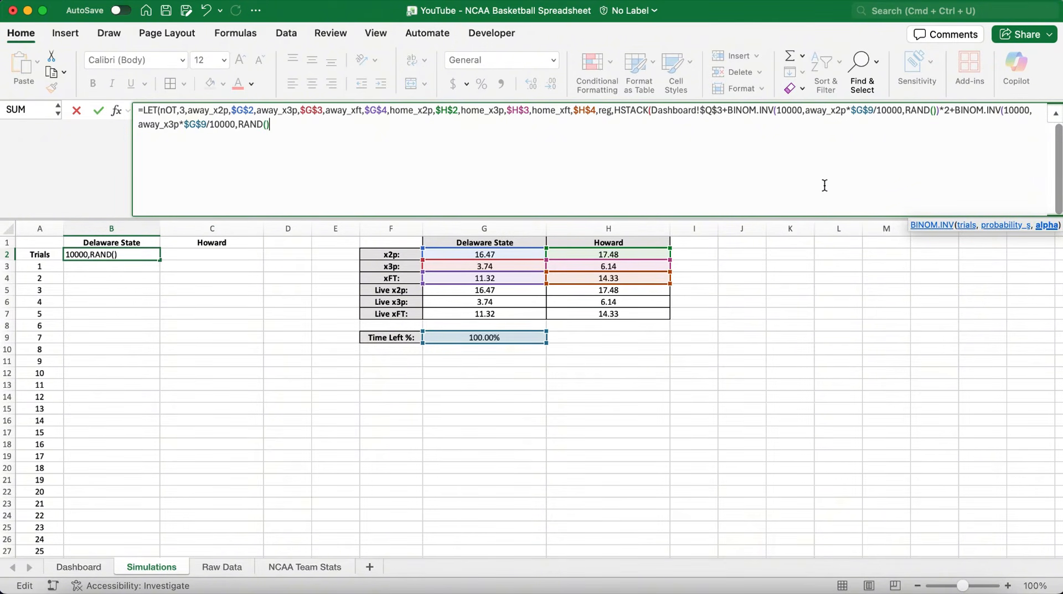
type(")*")
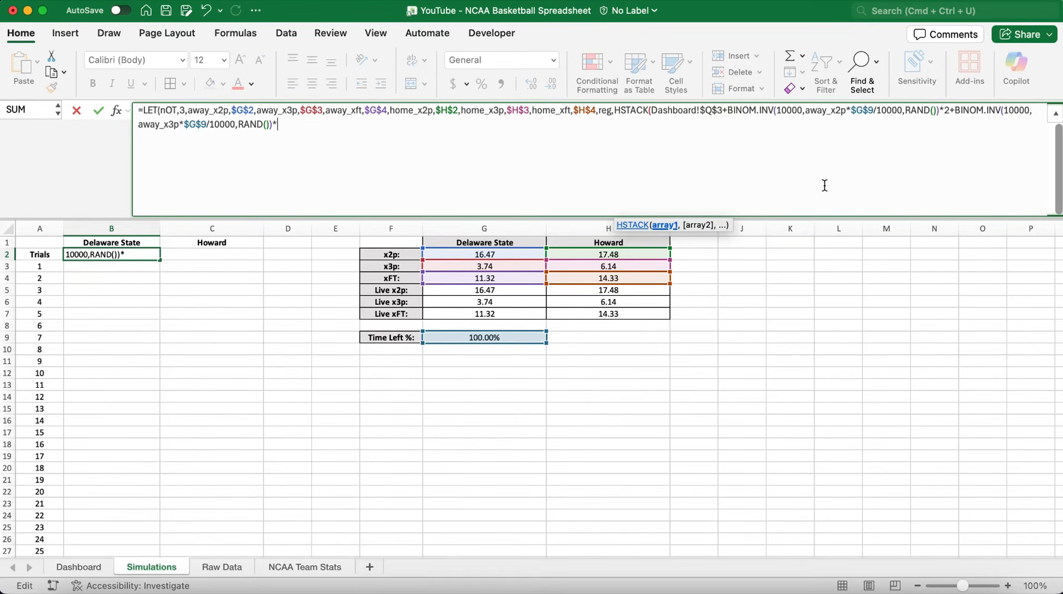
Multiply the three-point term by 3 and start adding a third BINOM.INV with 10000 trials and away_xft as its probability
type("3+BINOM.IN")
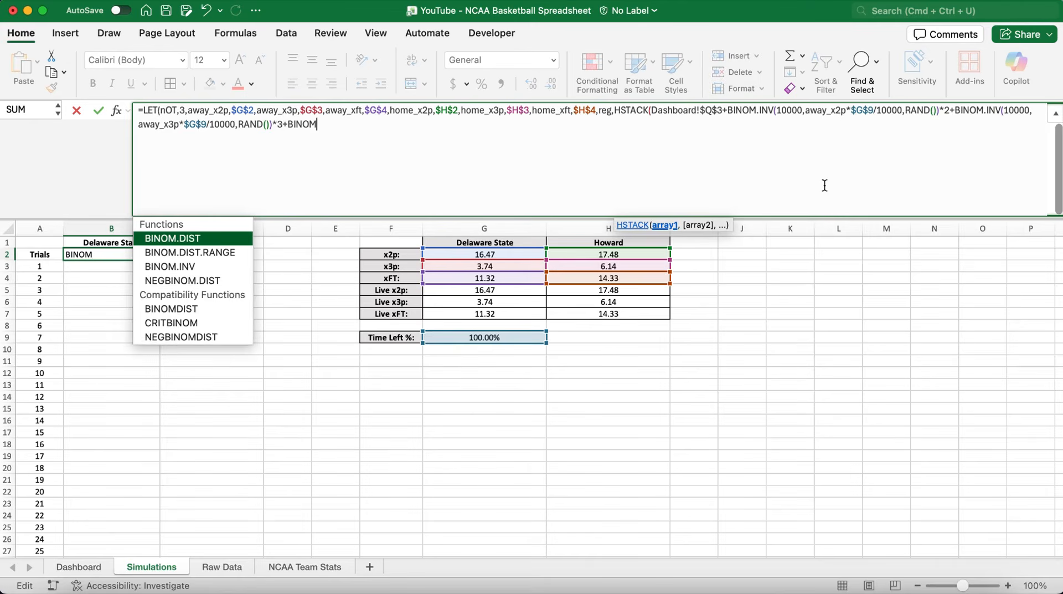
key("Tab")
type("10000")
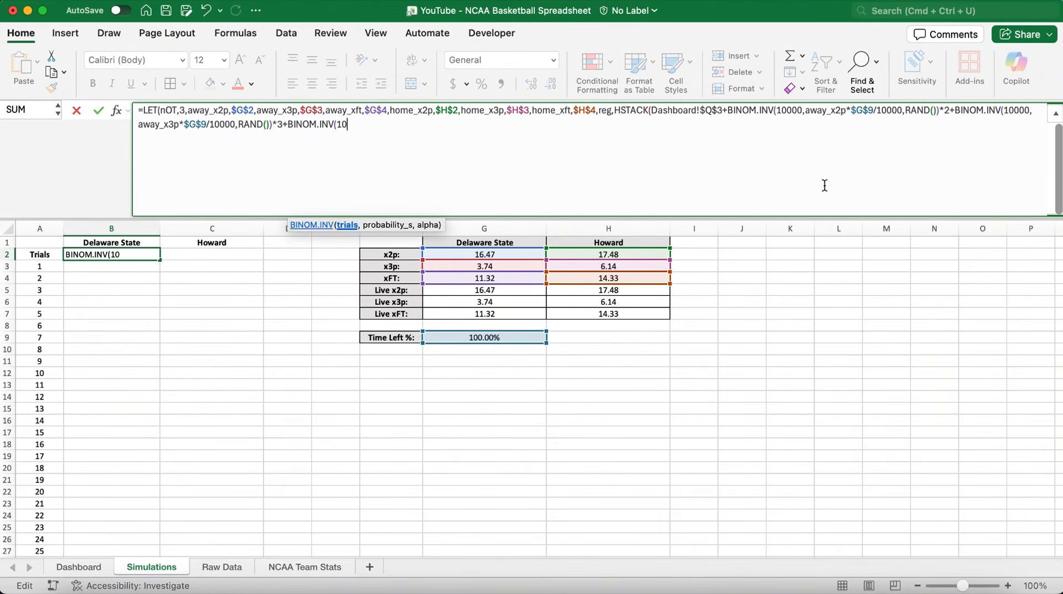
type(",away_")
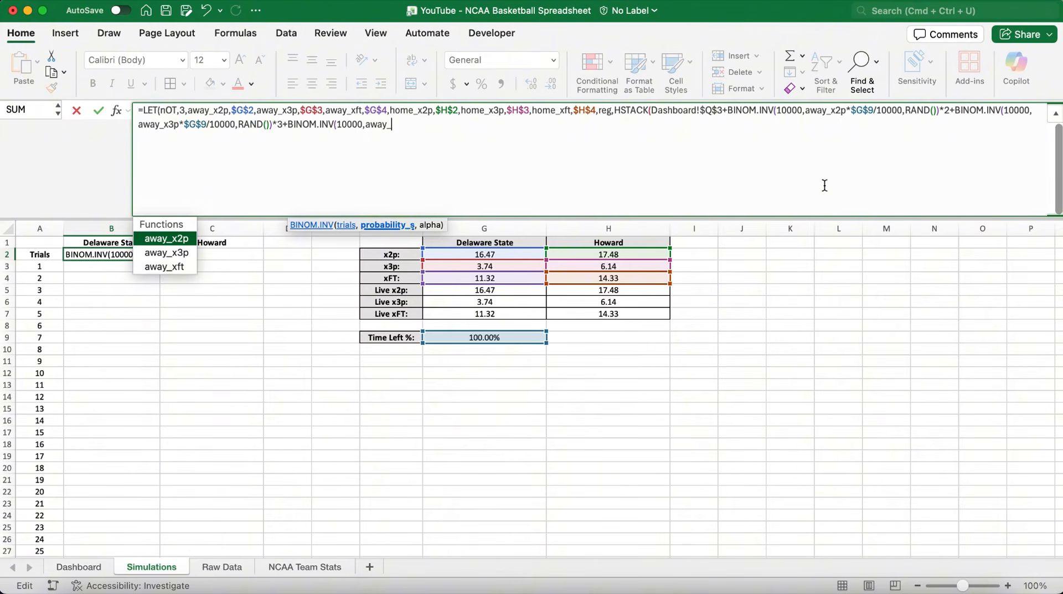
type("xft")
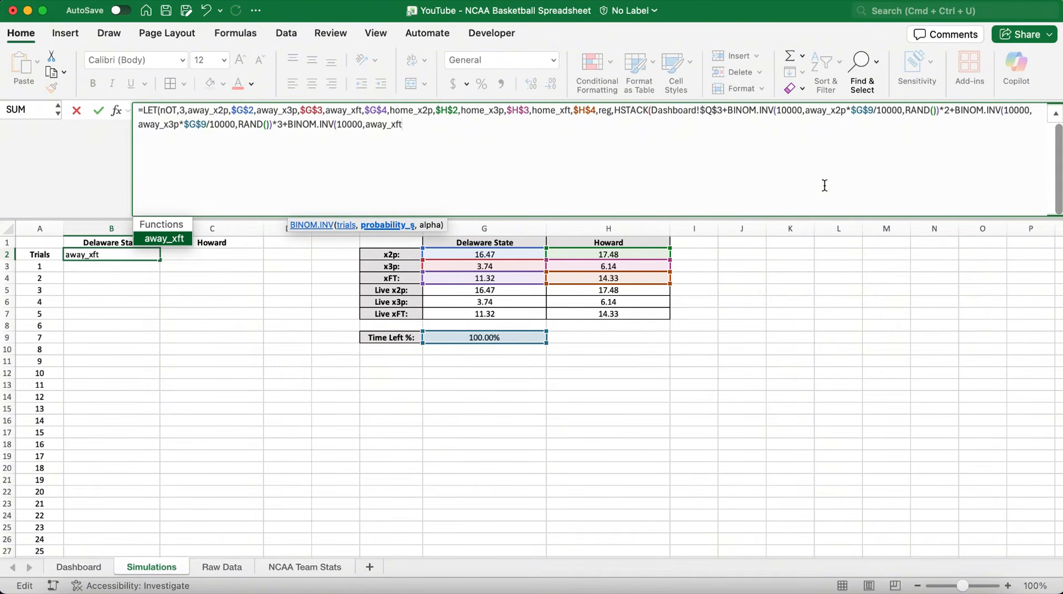
Complete the away free-throw term in the B2 formula as BINOM.INV(10000,away_xft*$G$9/10000,RAND()) and move on to the second HSTACK array
type("*G9")
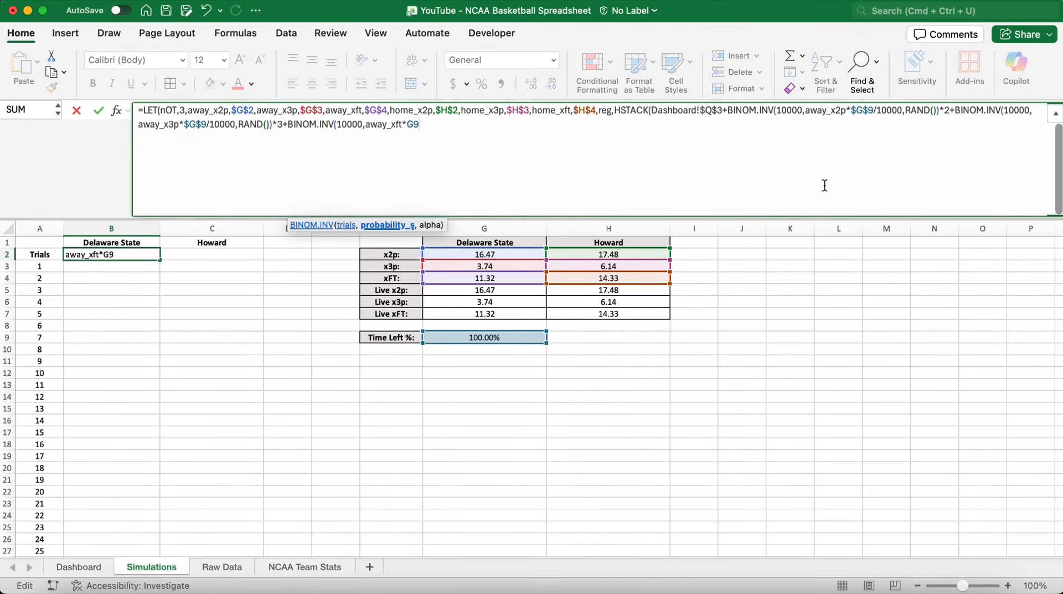
key("F4")
type("/10000")
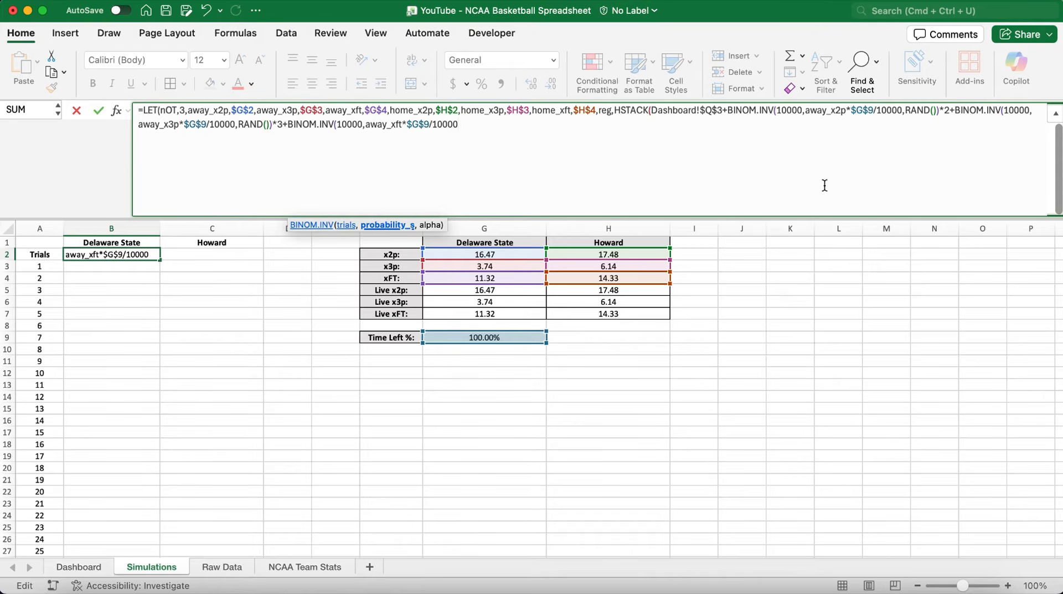
type(",RAND()")
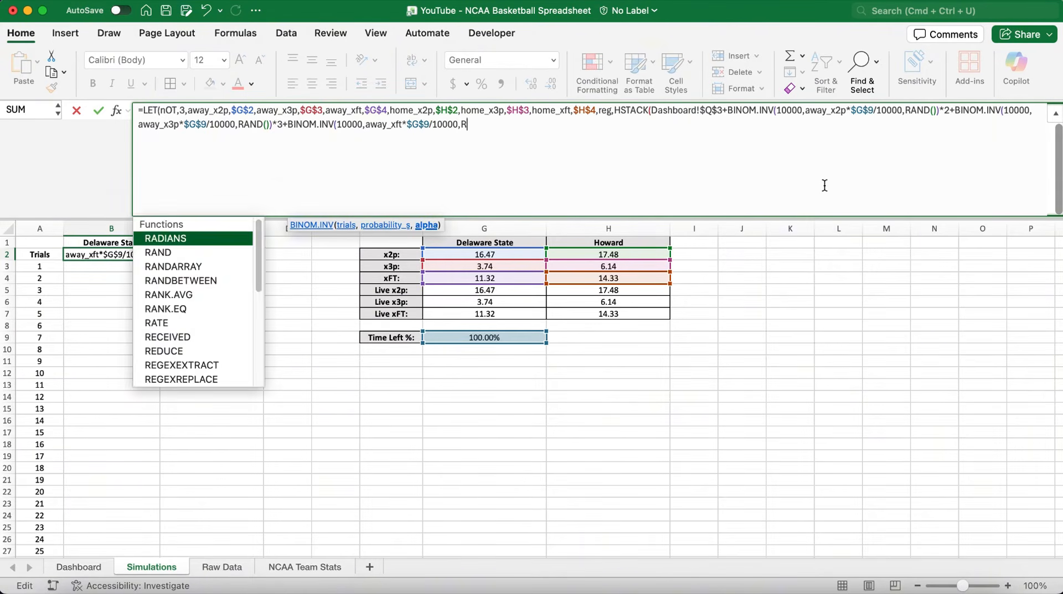
type("),")
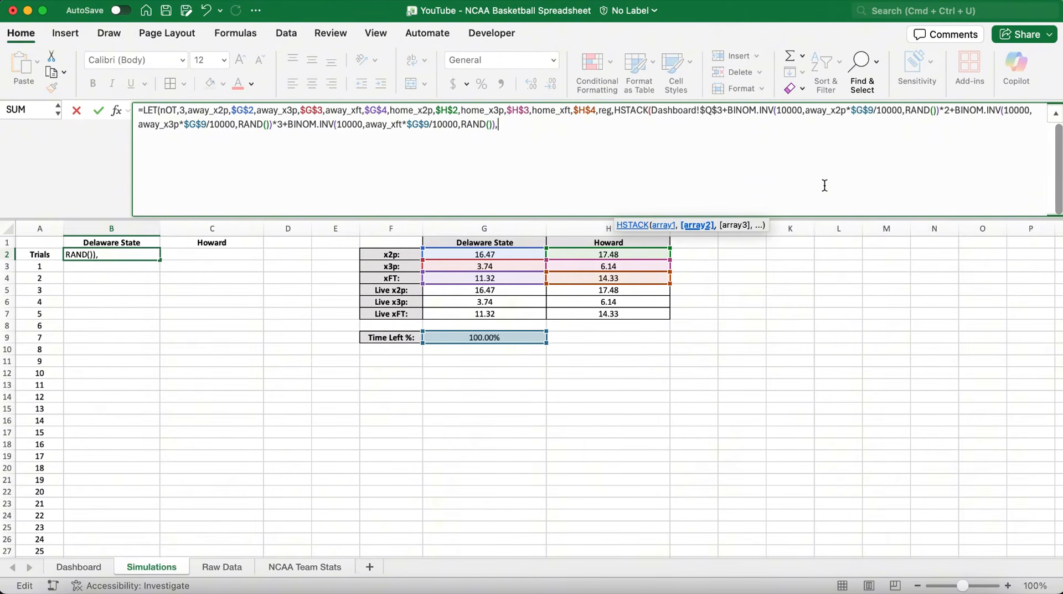
Begin the second HSTACK array with an absolute reference to Howard's current score, Dashboard!$Q$6
left_click(94, 569)
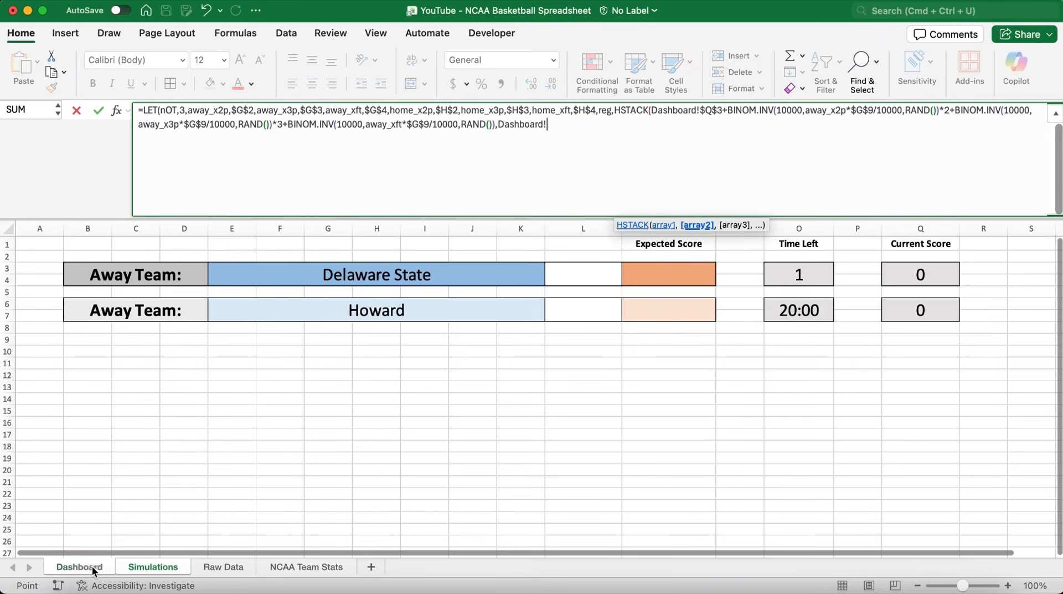
left_click(894, 307)
key("F4")
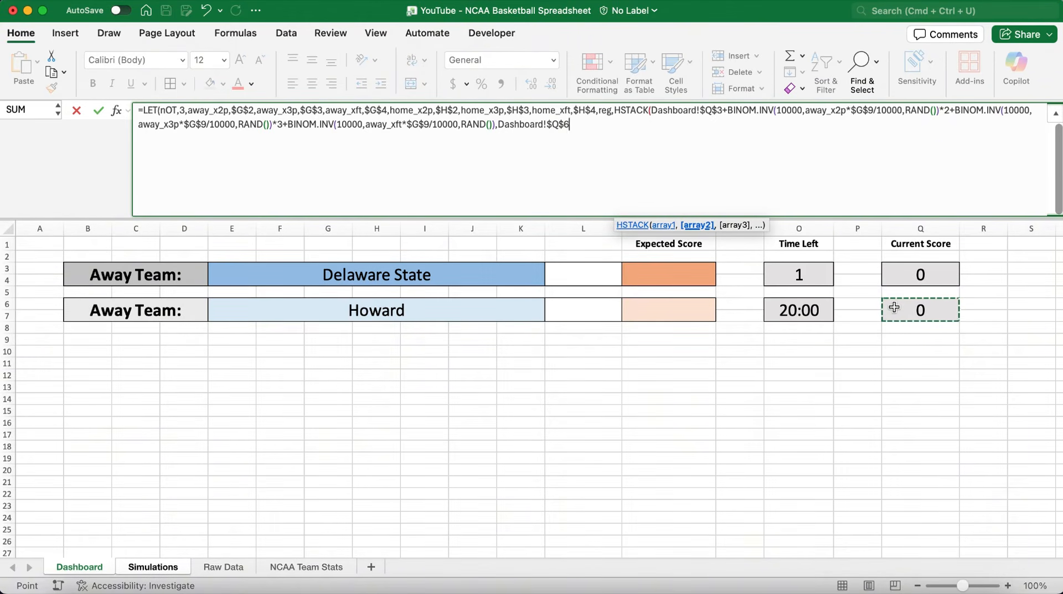
Add Howard's two-point term +BINOM.INV(10000,home_x2p*$G$9/10000,RAND())*2, returning to the Simulations sheet without keeping a Simulations! prefix
type("+BINOM.")
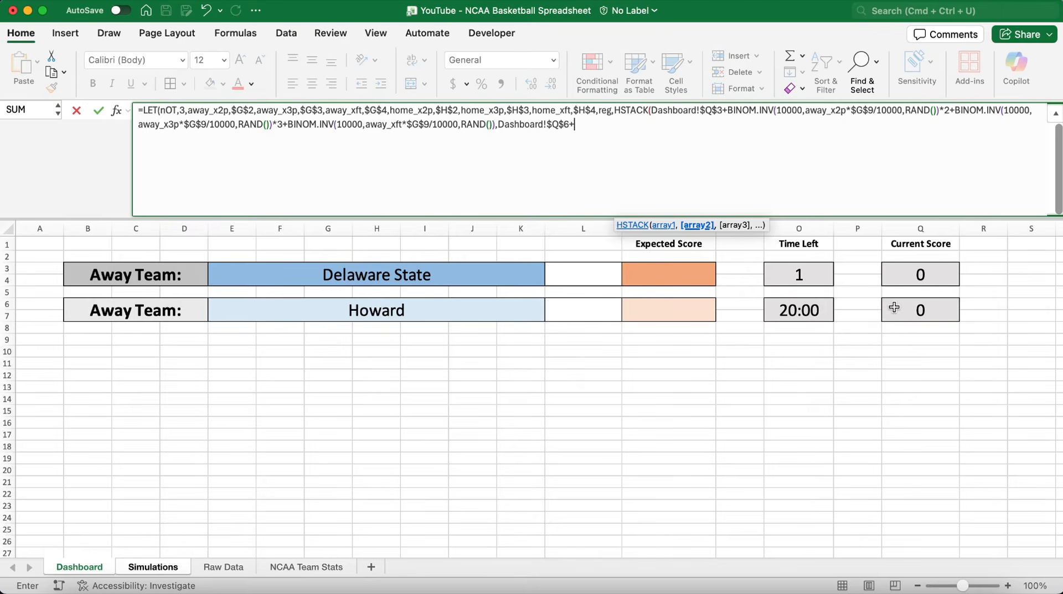
type("INV(")
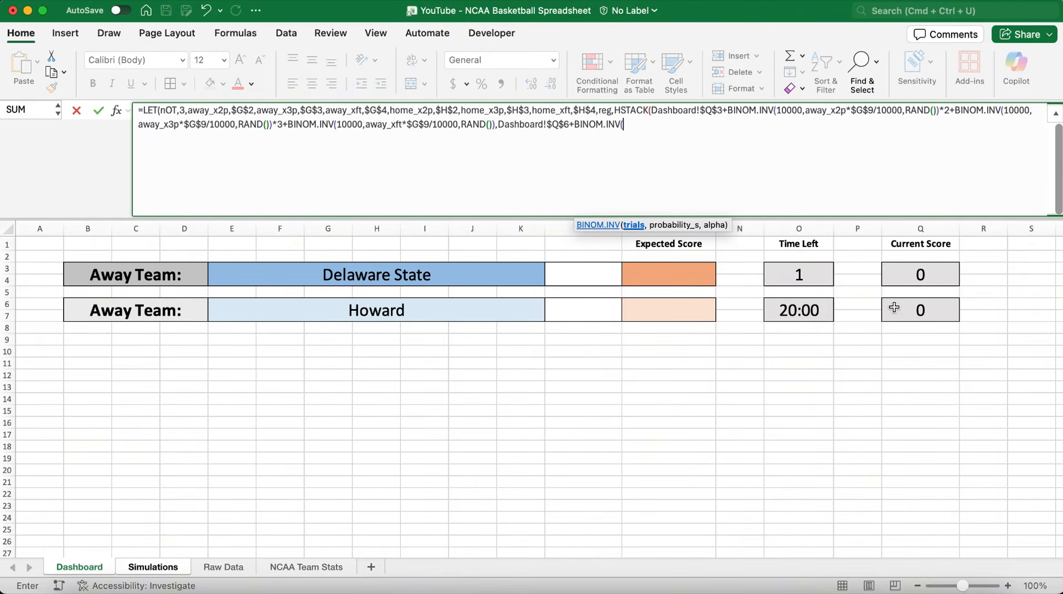
type("10000,home_x2p")
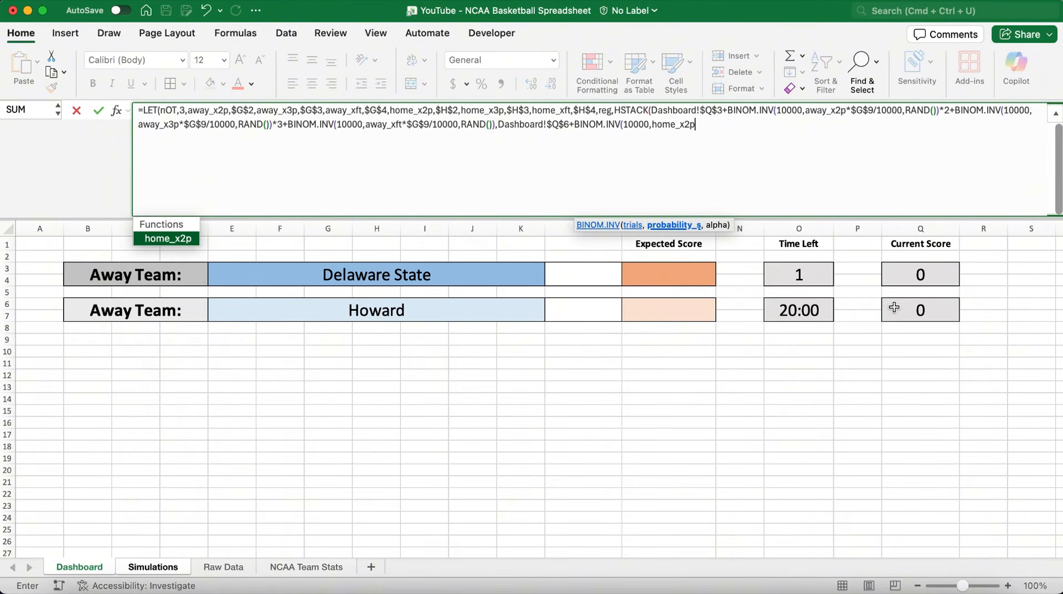
type("*")
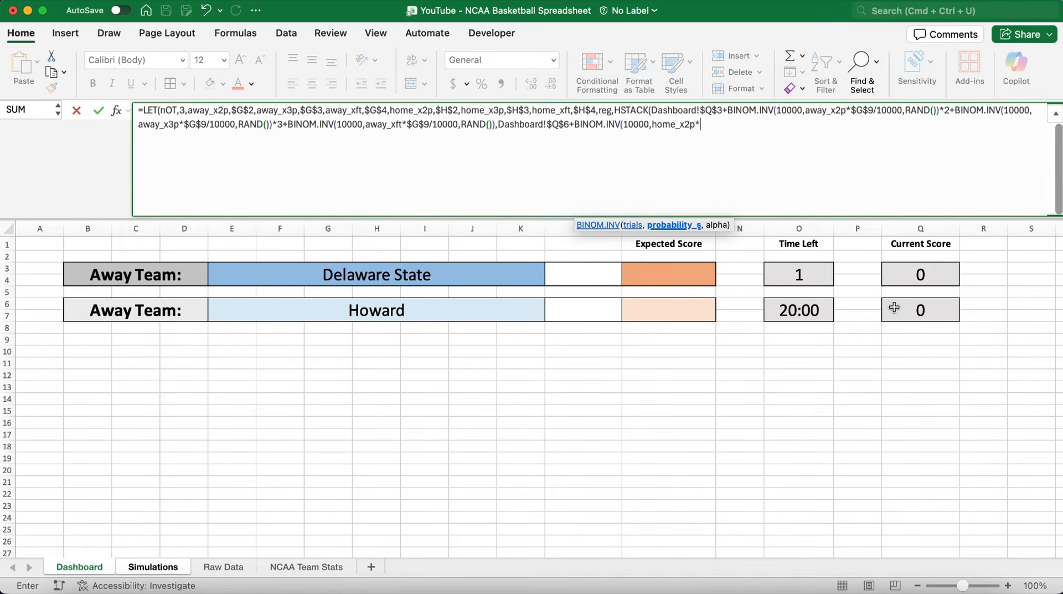
left_click(167, 567)
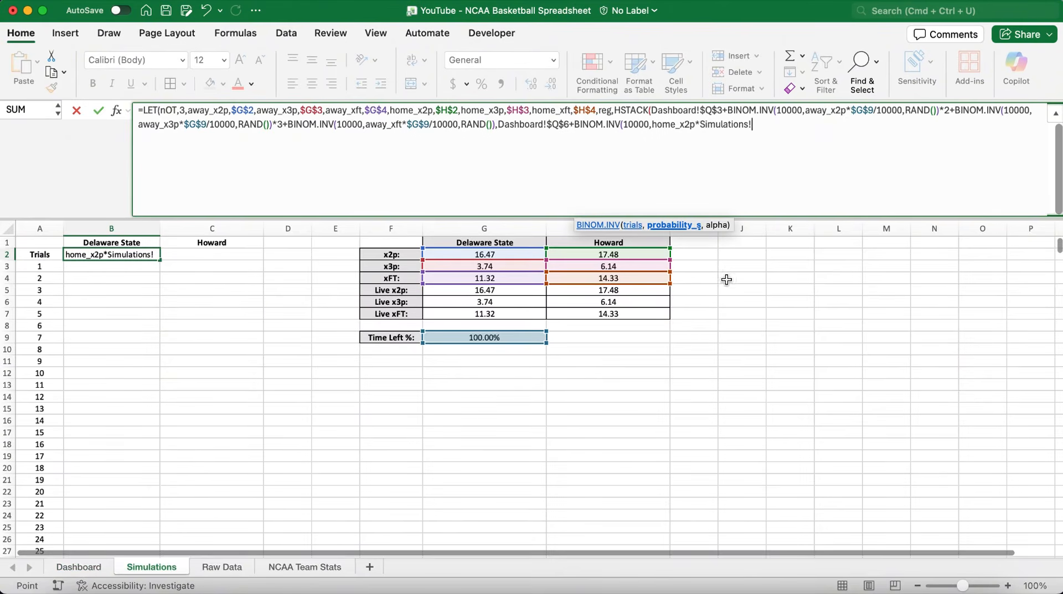
key("BackSpace")
key("BackSpace")
key("BackSpace")
key("BackSpace")
key("BackSpace")
key("BackSpace")
key("BackSpace")
key("BackSpace")
key("BackSpace")
key("BackSpace")
key("BackSpace")
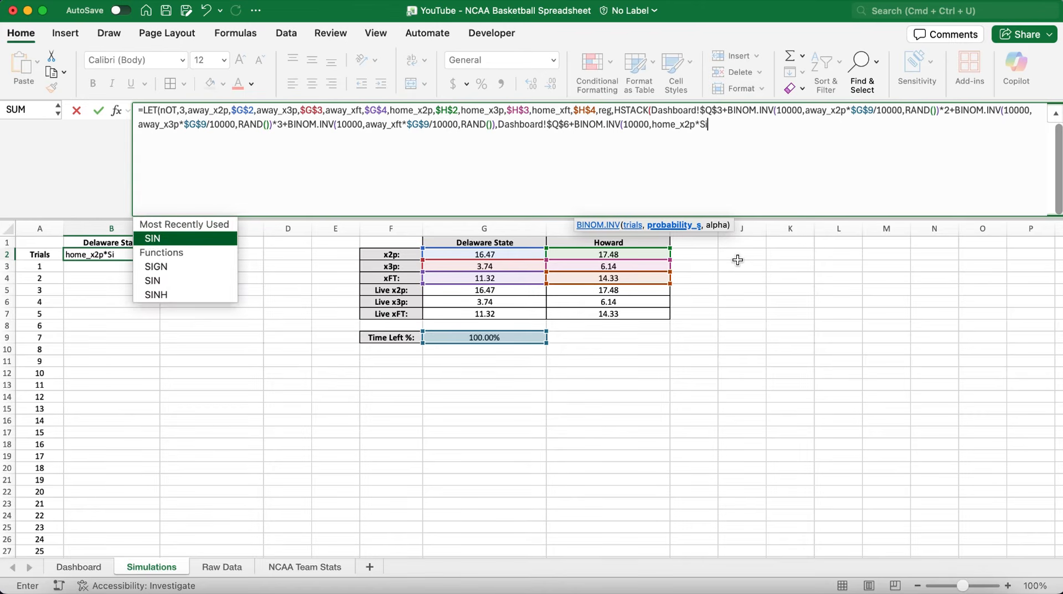
key("BackSpace")
type("$G$9")
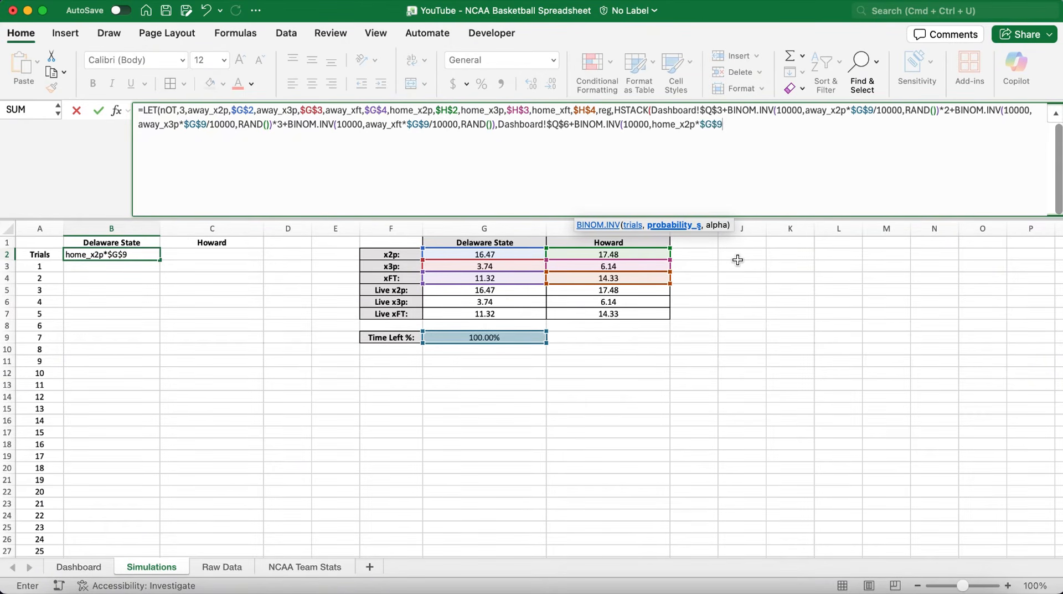
type("/10000,RA")
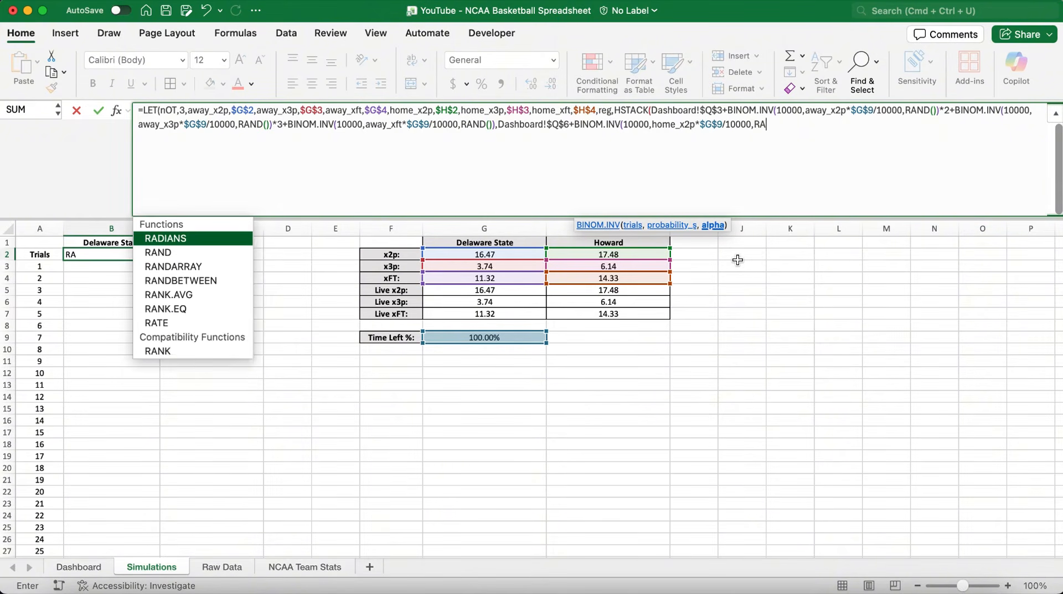
type("ND())")
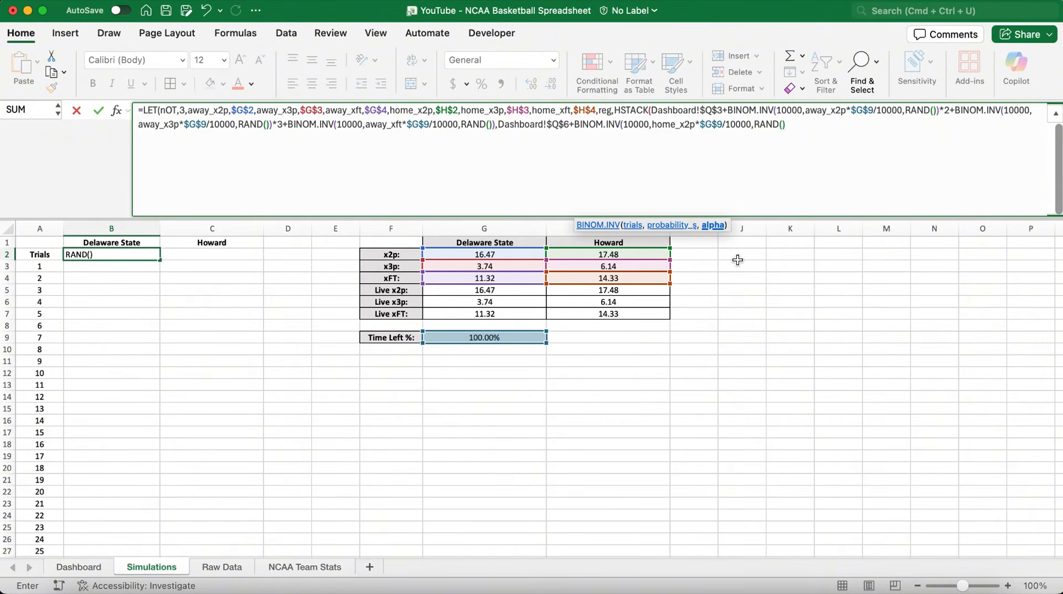
type("*2")
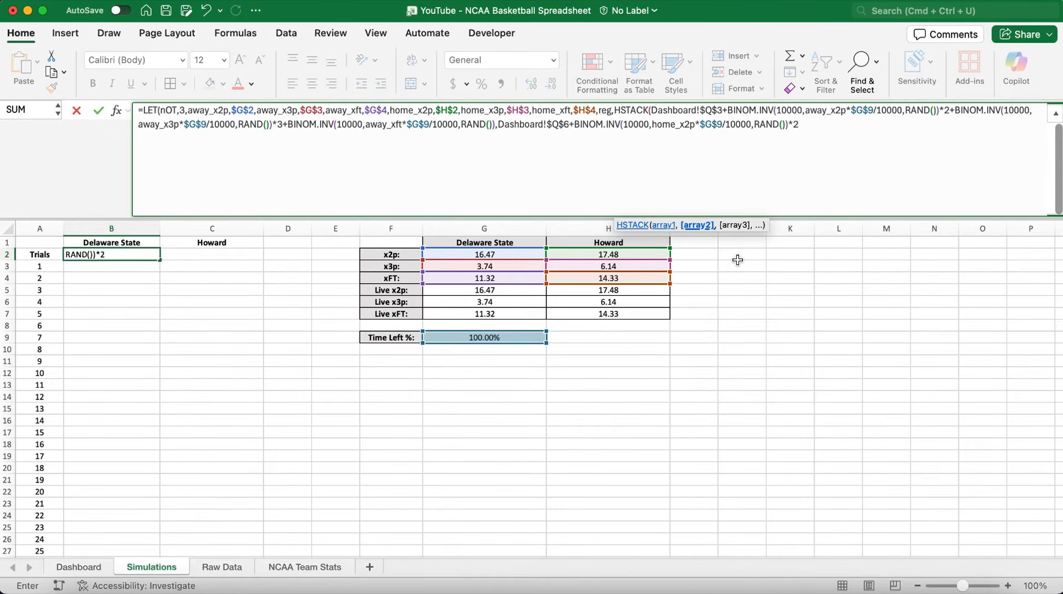
Add Howard's three-point term +BINOM.INV(10000,home_x3p*$G$9/10000,RAND())*3 to the second HSTACK array
type("+BINOM.INV")
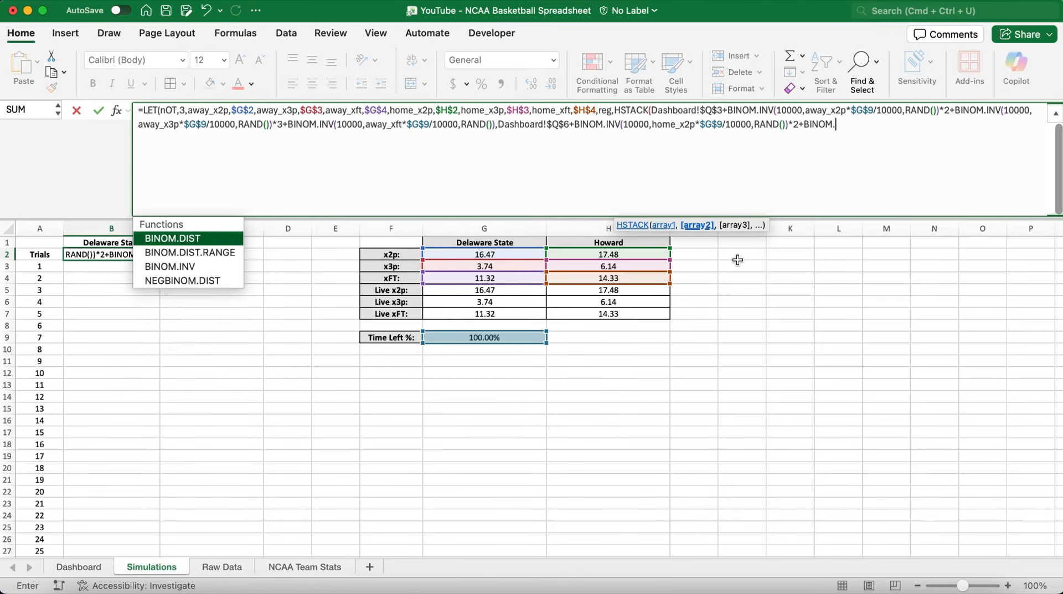
type("(10")
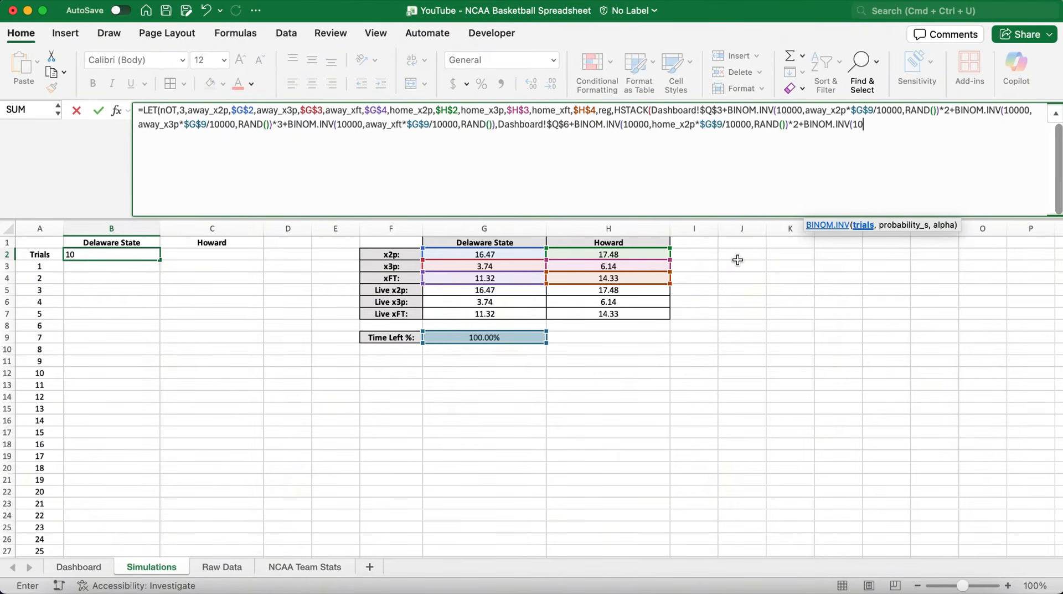
type("000,home_x")
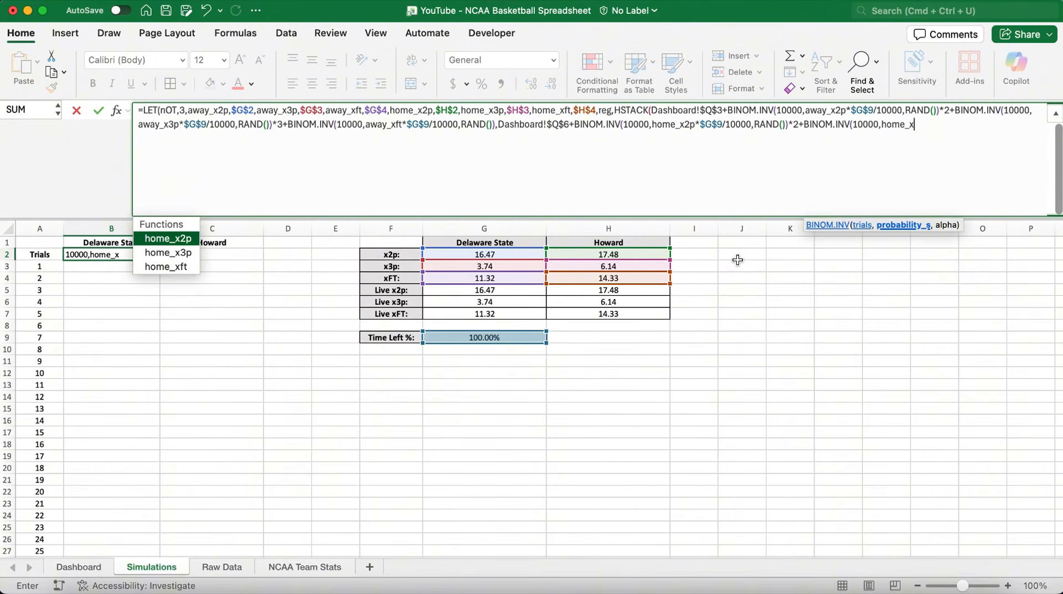
type("3p*")
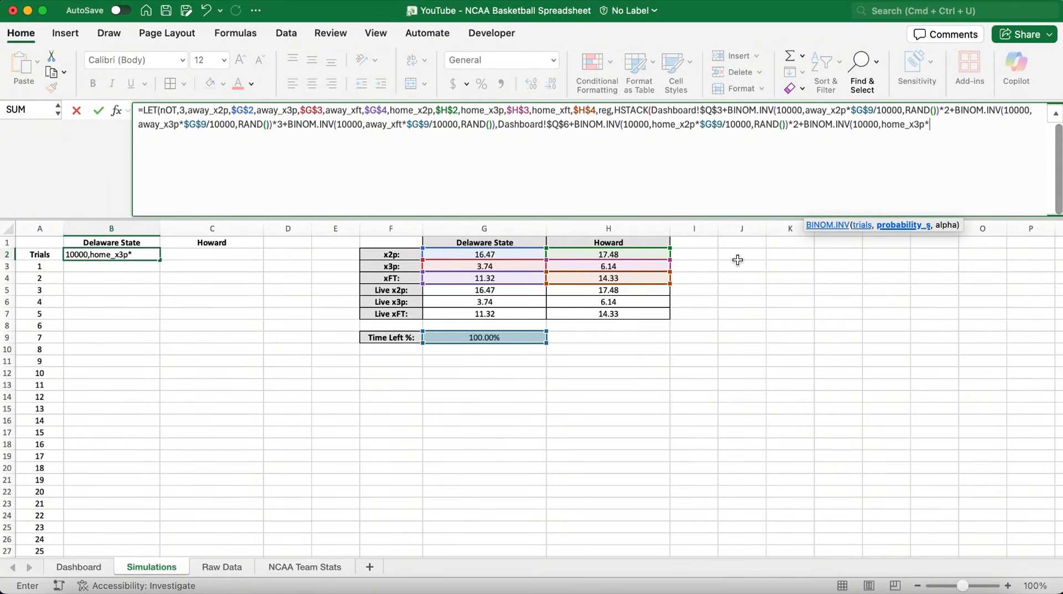
type("$G$9")
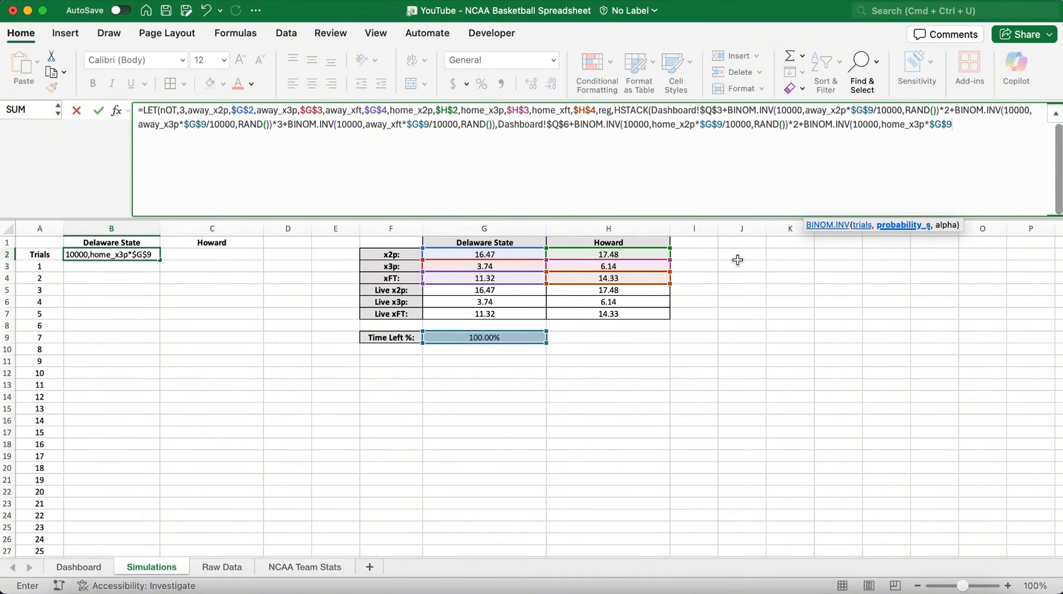
type("/10000,RAND()")
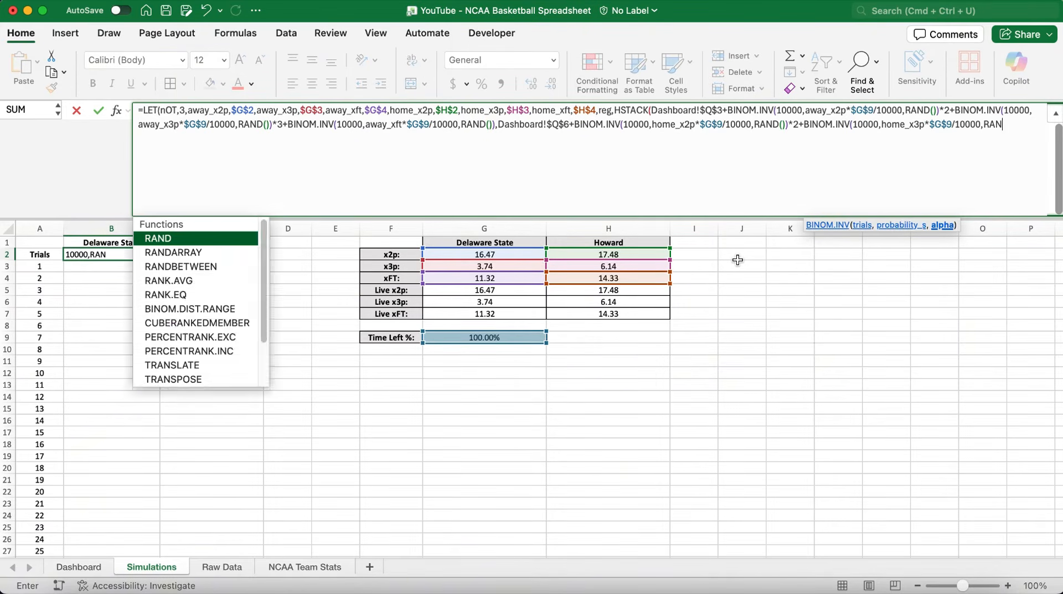
type(")*")
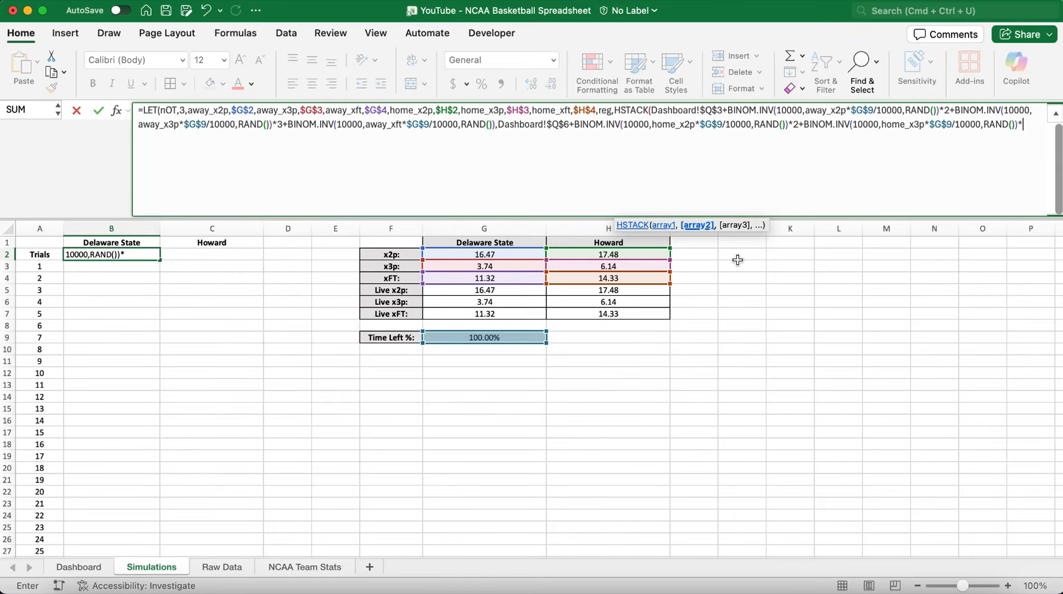
type("3+BINOM")
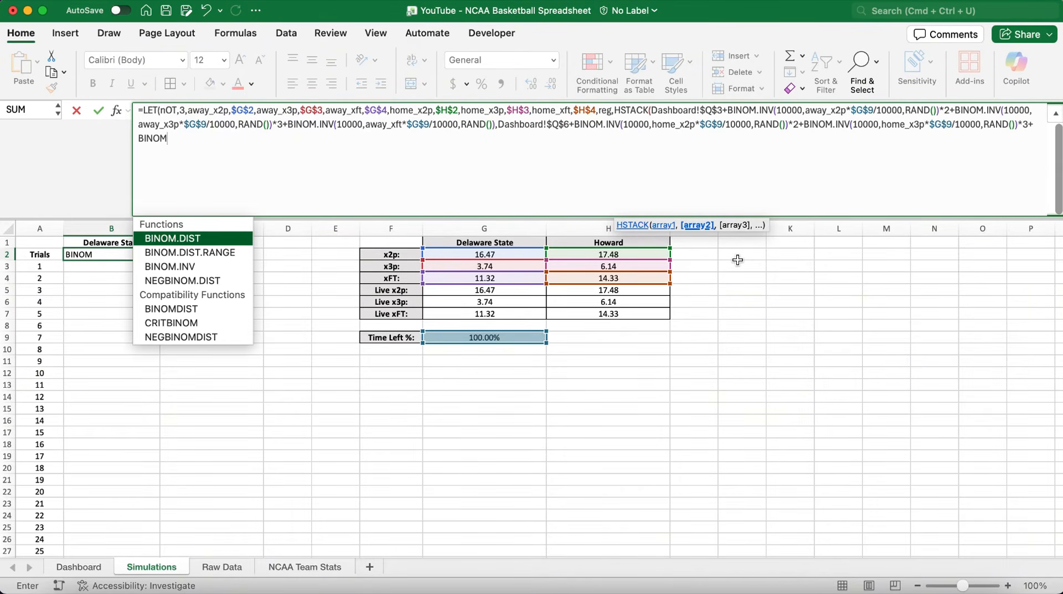
Add Howard's free-throw term BINOM.INV(10000,home_xft*$G$9/10000,RAND()) and close the HSTACK function
type(".INV(10000")
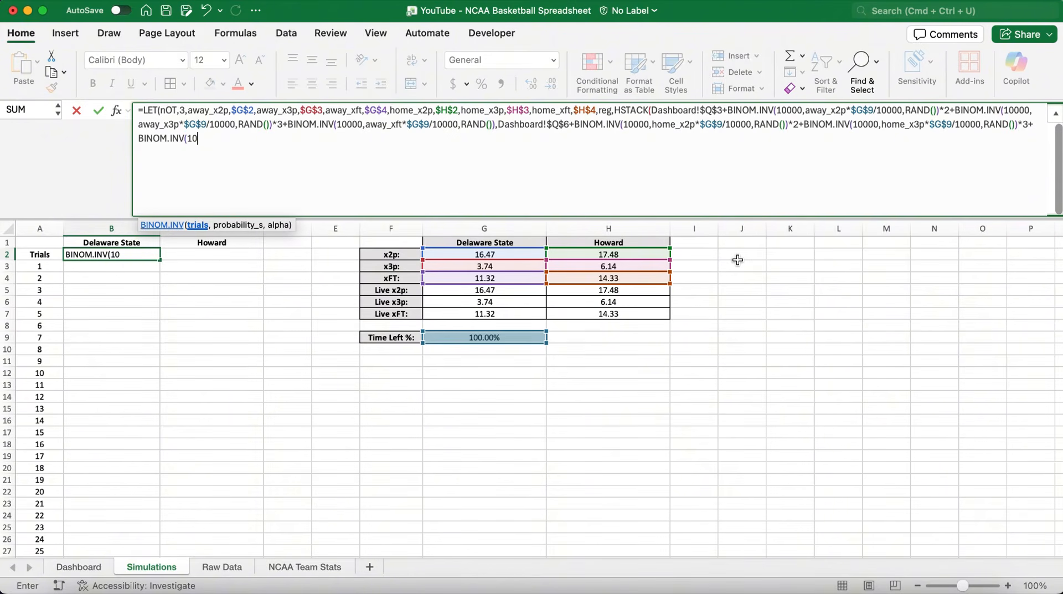
type(",home_xf")
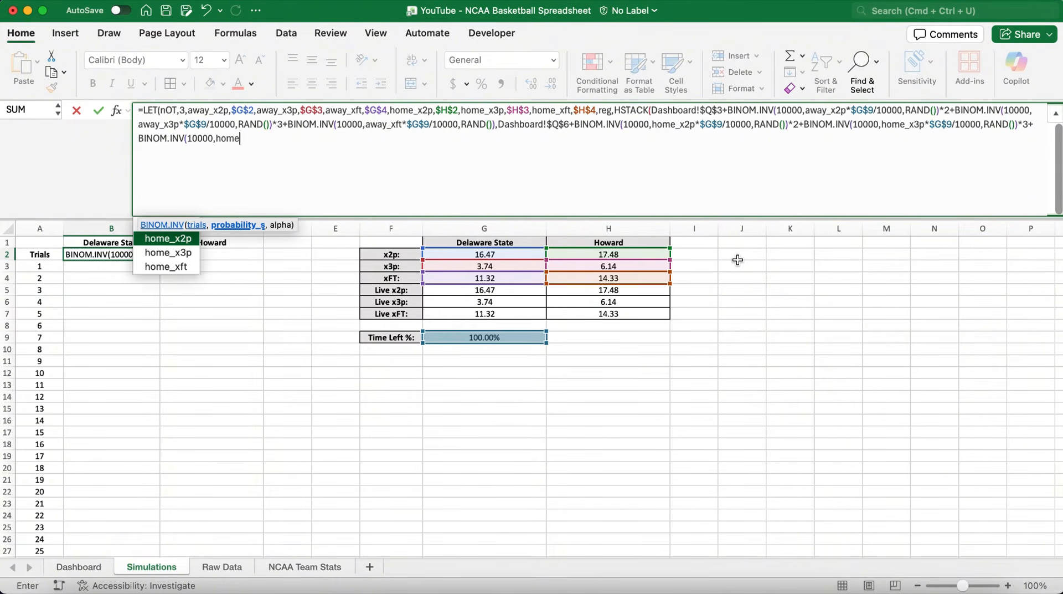
type("t")
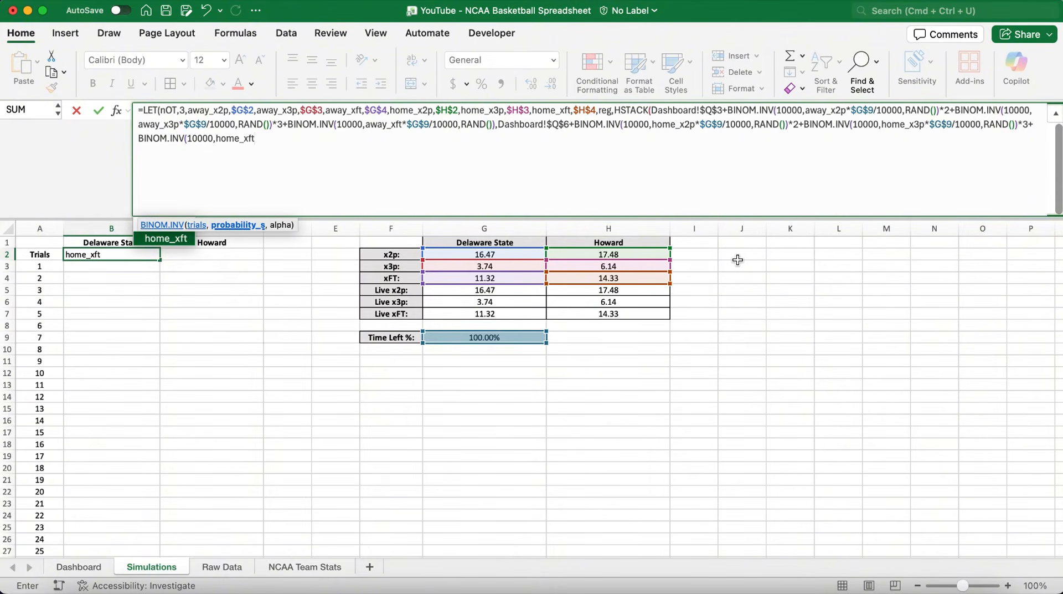
type("*$G$9")
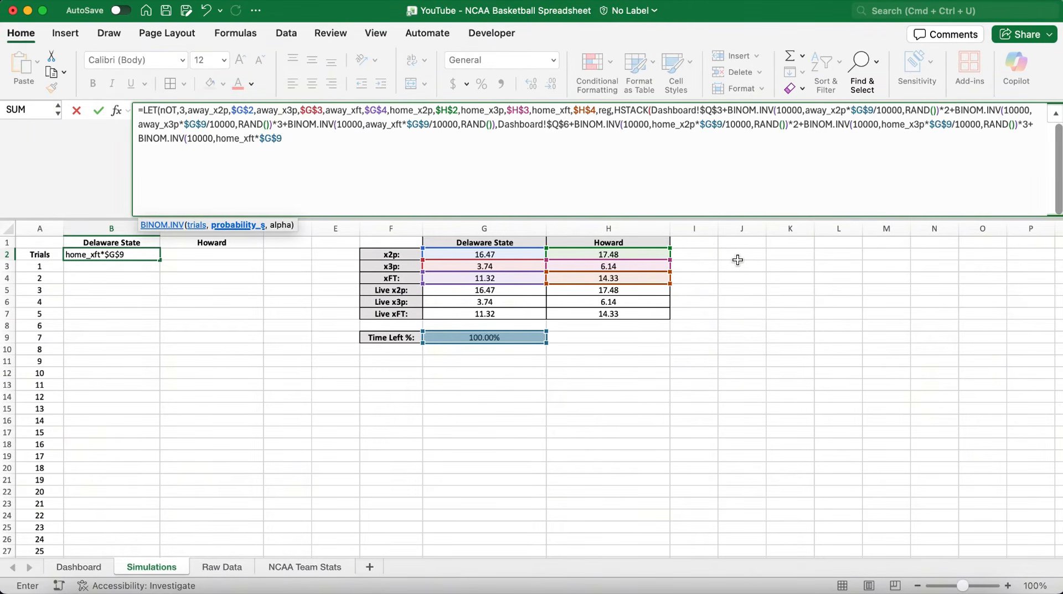
type("/10000,")
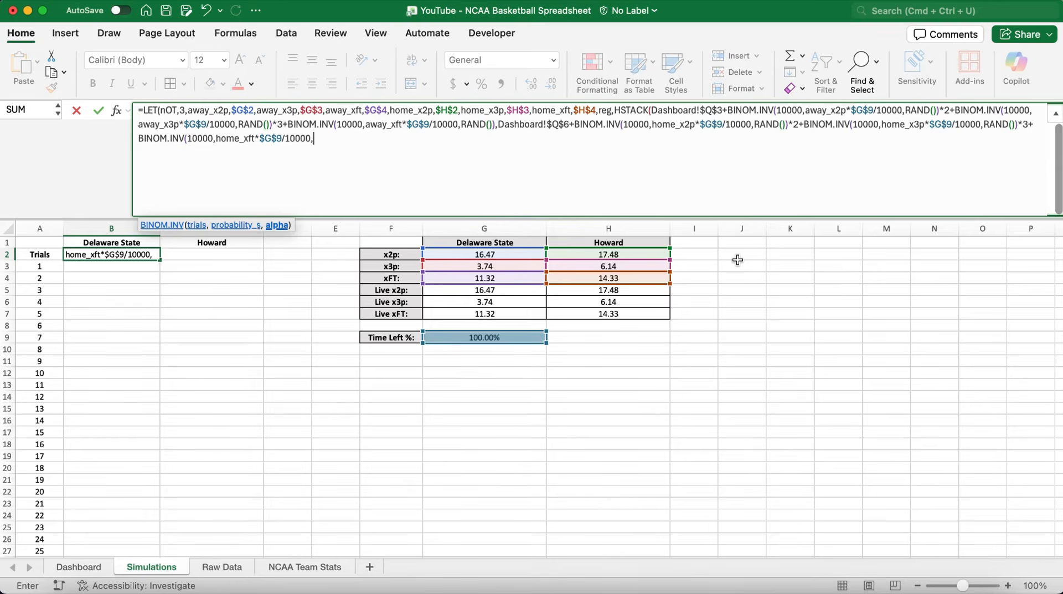
type("RAND())")
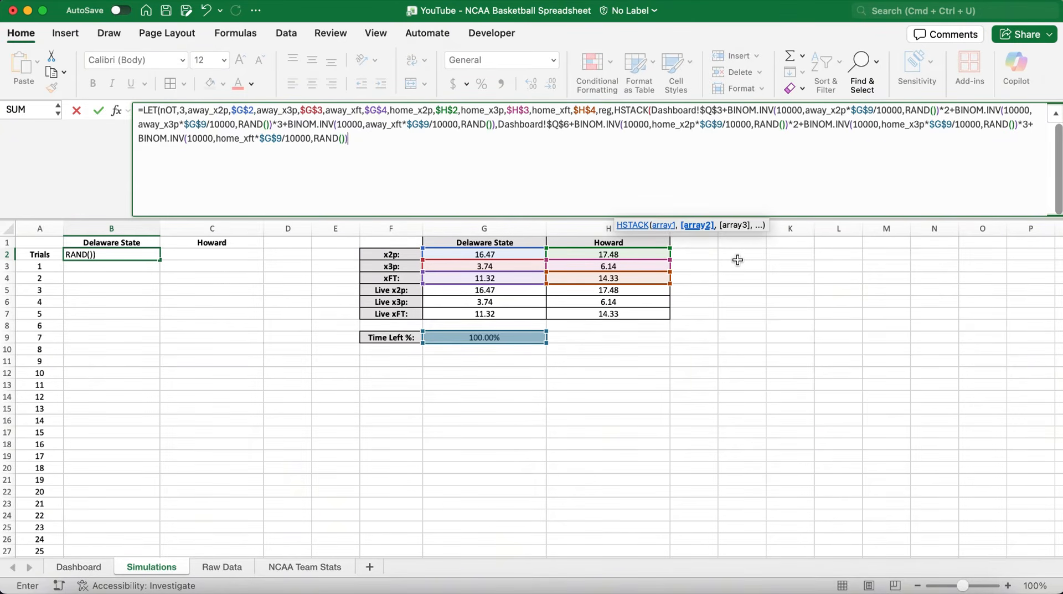
type(")")
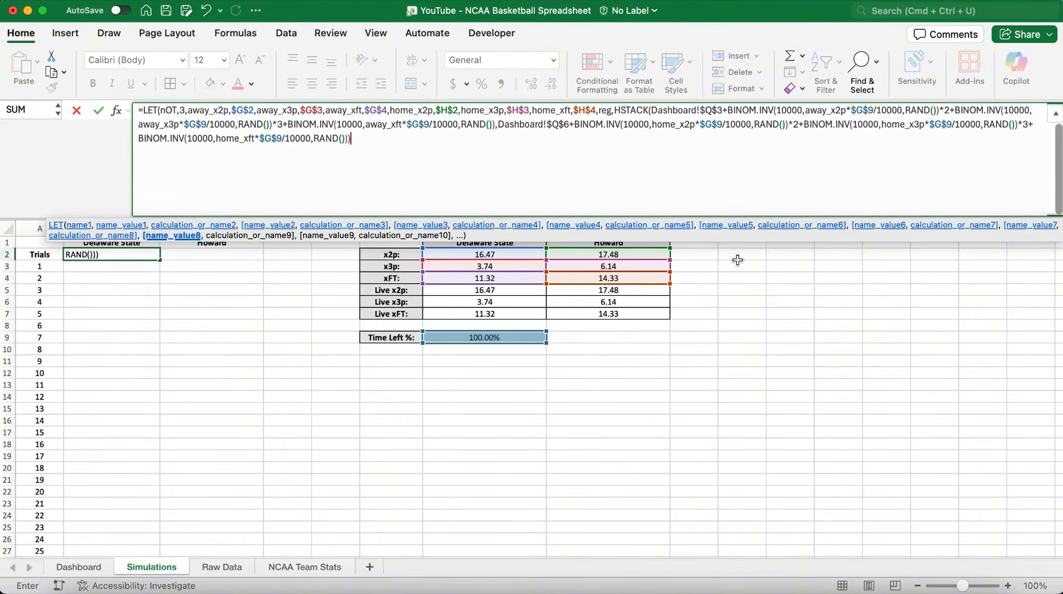
Add the LET variable ot and define it with MAKEARRAY(nOT,2,LAMBDA(r,c as the overtime score array
type(",")
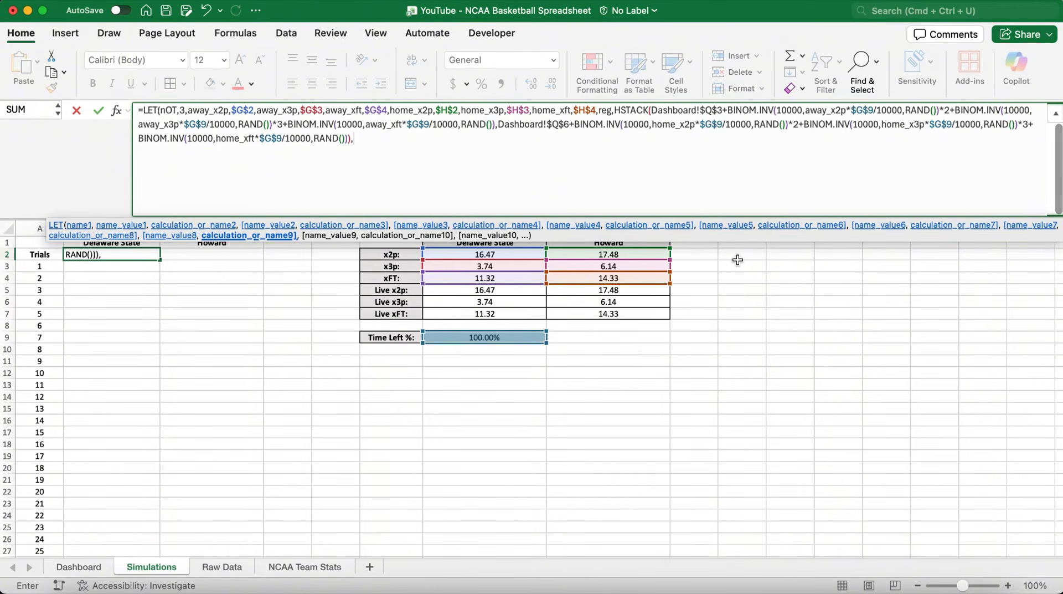
type("ot,MAK")
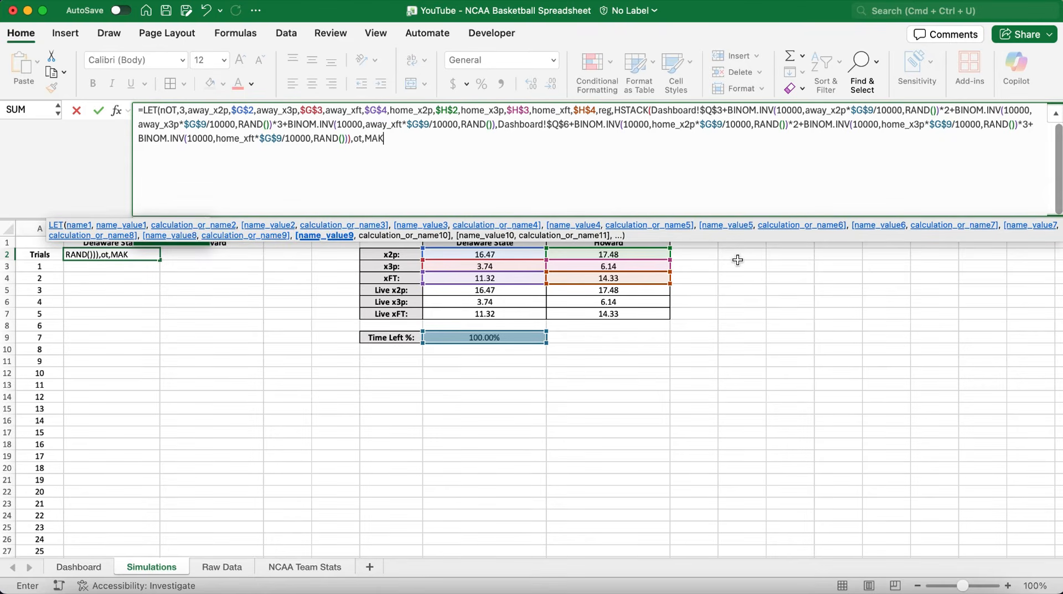
type("EARRAY(nOT")
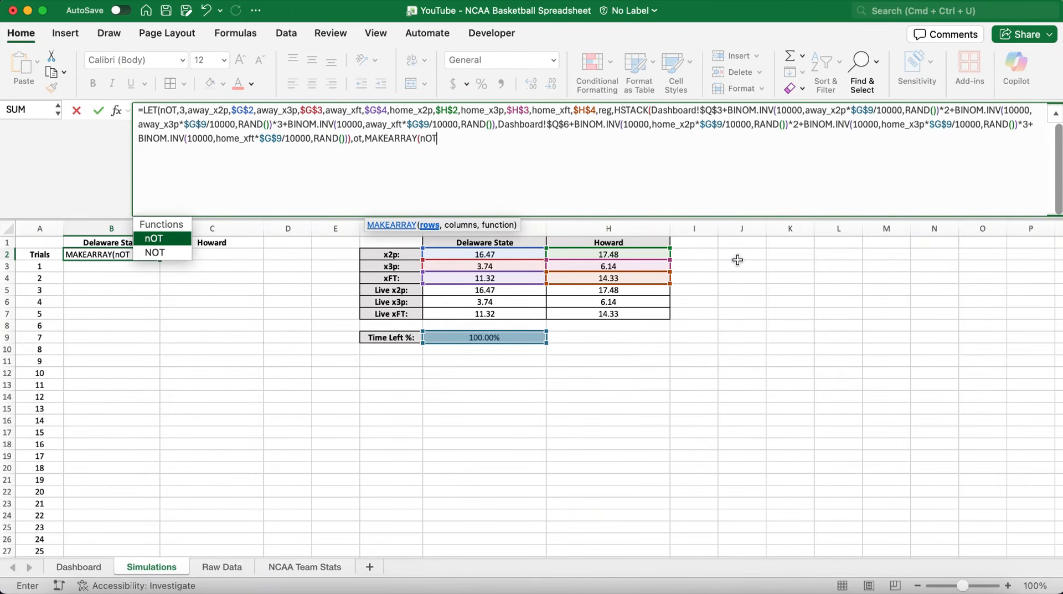
type(",")
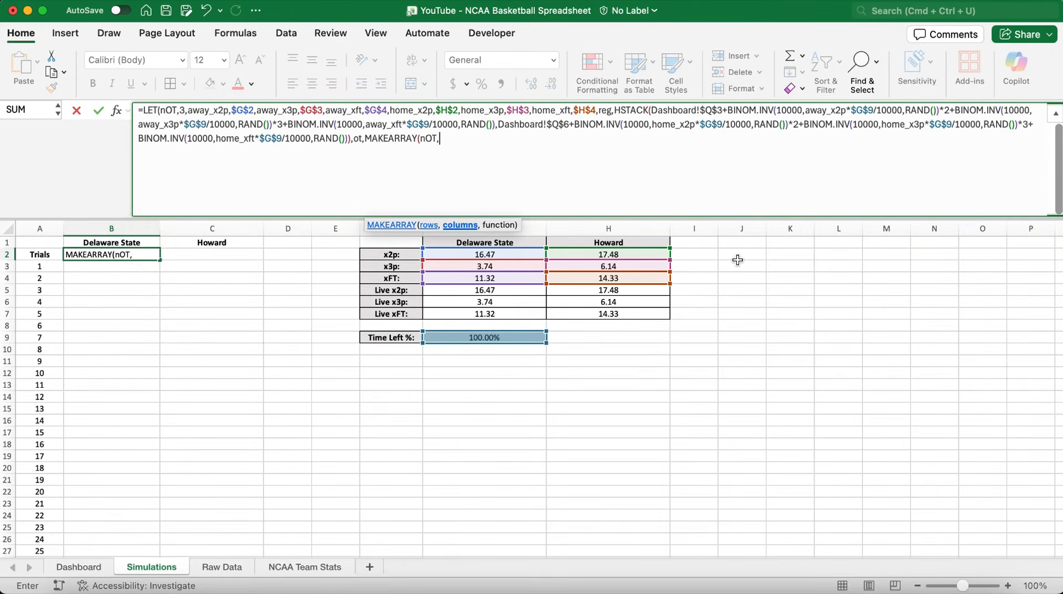
type("2,LAM")
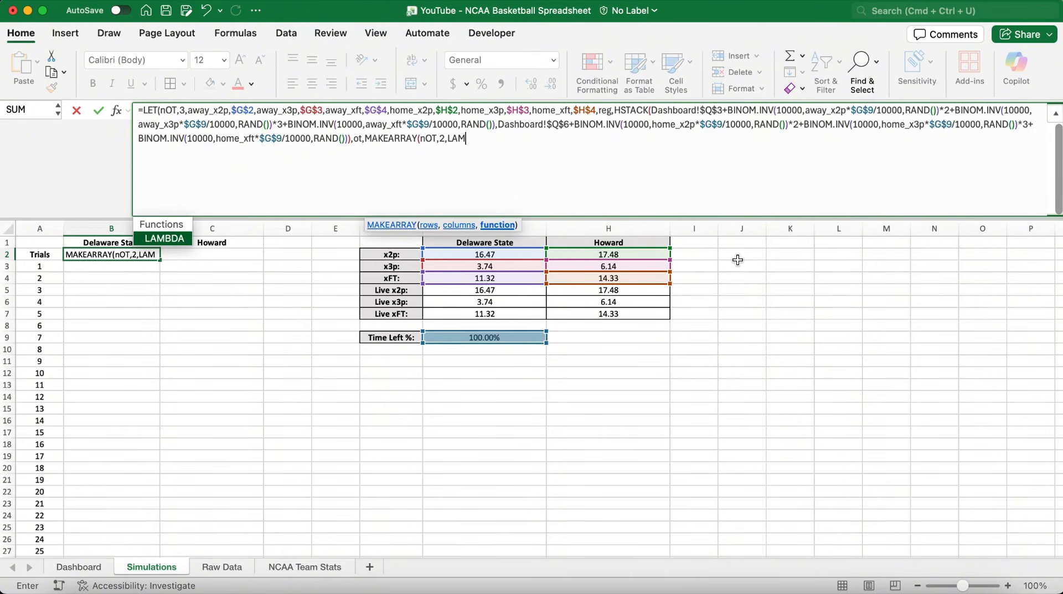
type("BDA(")
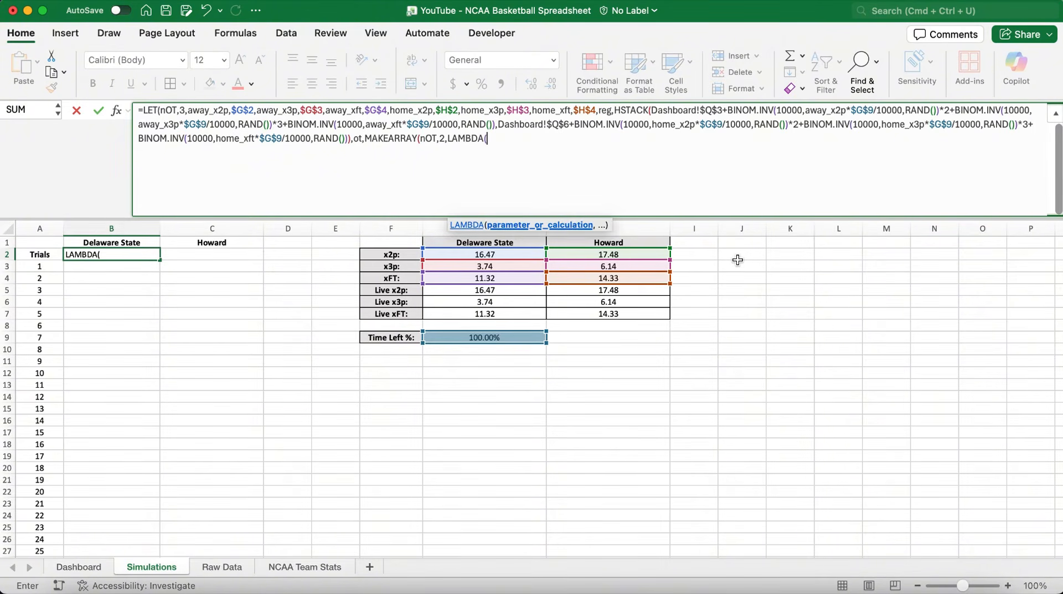
type("r,c")
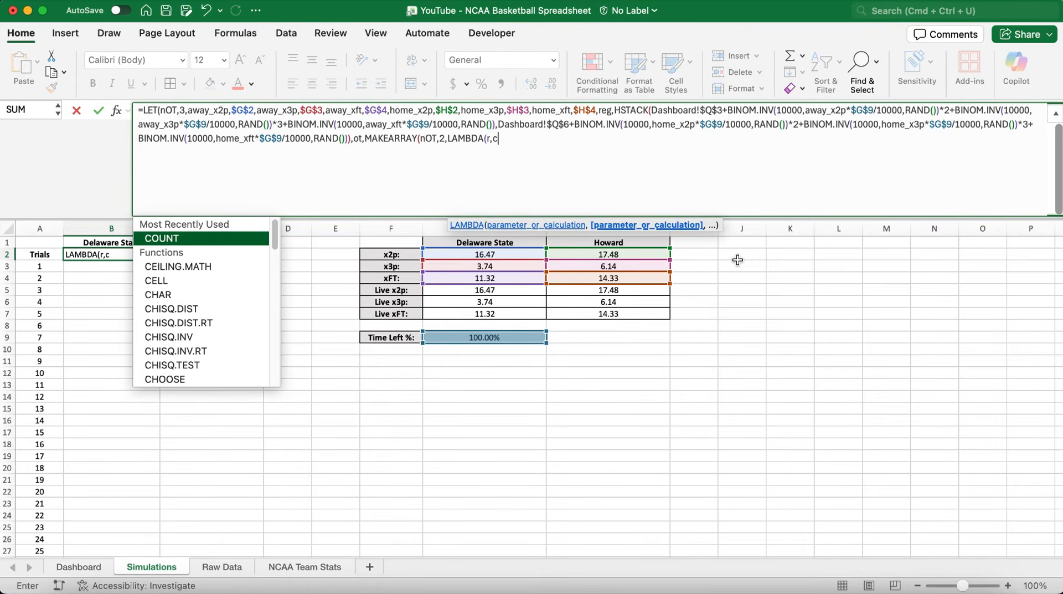
Start the LAMBDA calculation with IF(c=1 and Delaware State's overtime two-point term BINOM.INV(10000,away_x2p/80000,RAND())*2
type(",IF(")
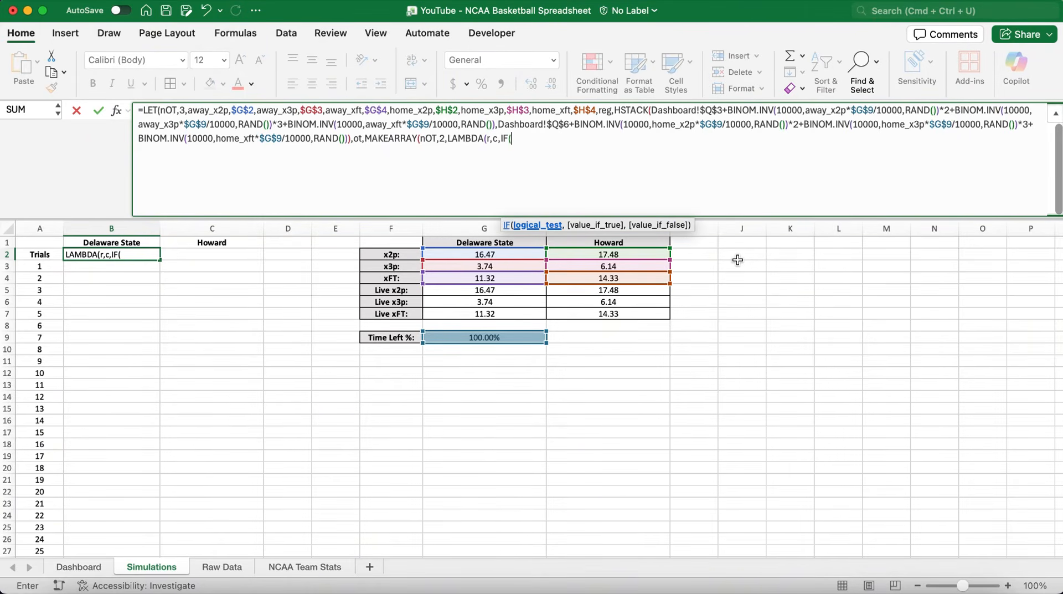
type("c=1")
type(",BIN")
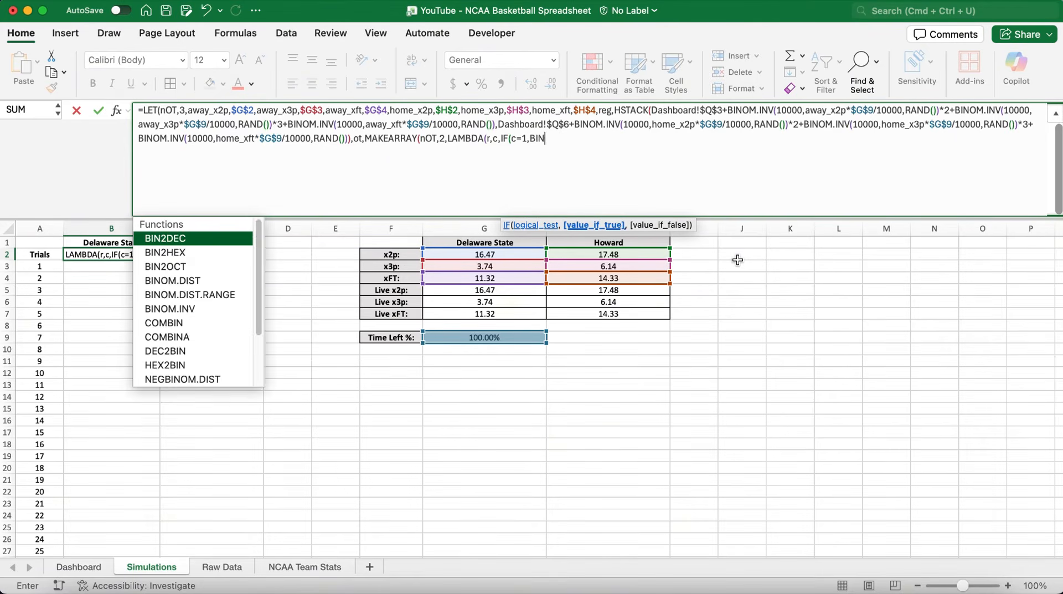
type("OM.INV(")
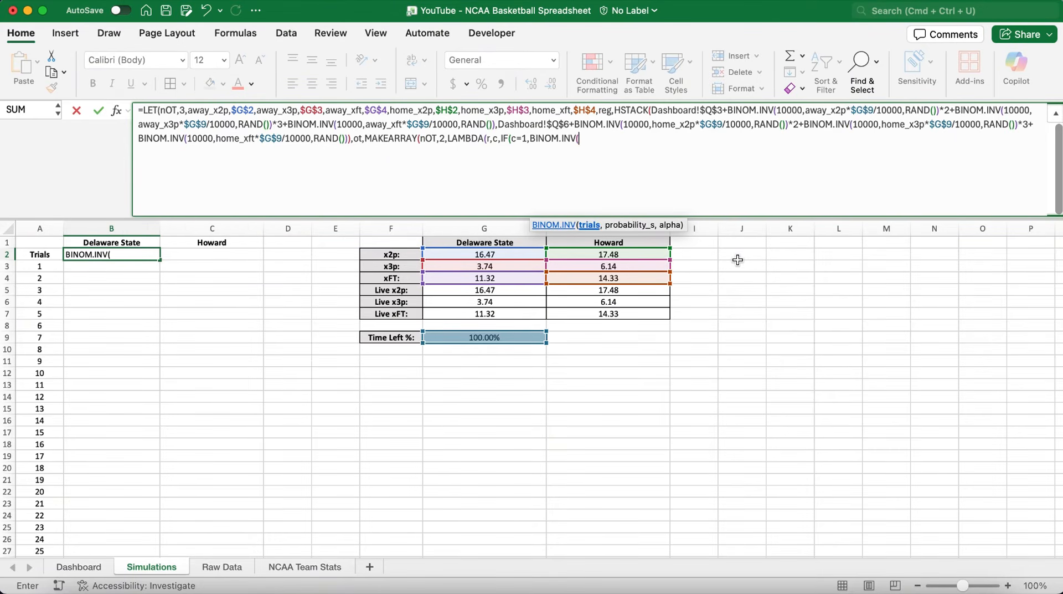
type("10000,away_")
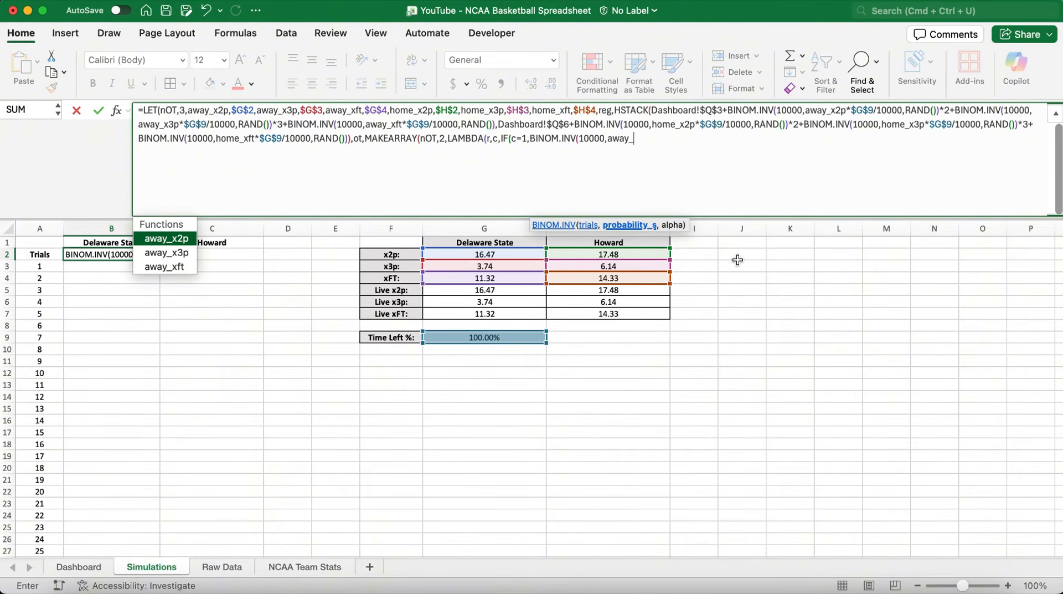
type("x2p")
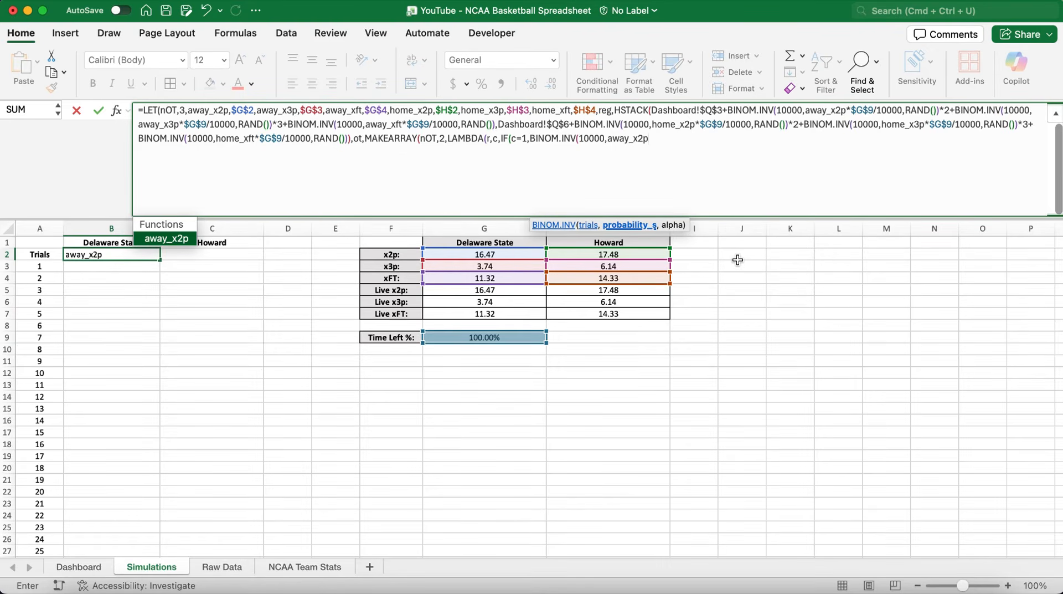
type("/80")
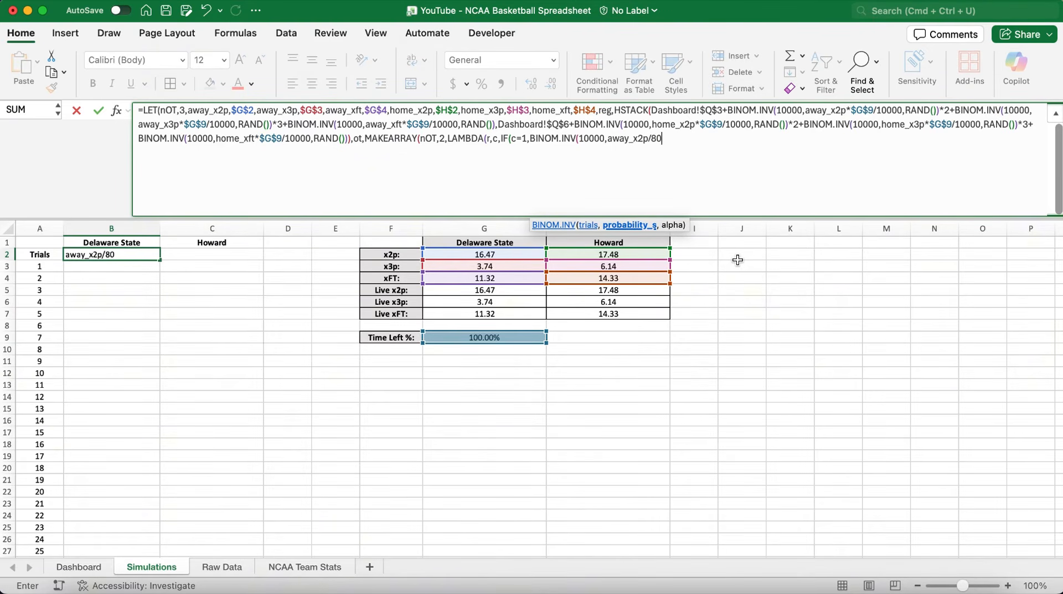
type("000,")
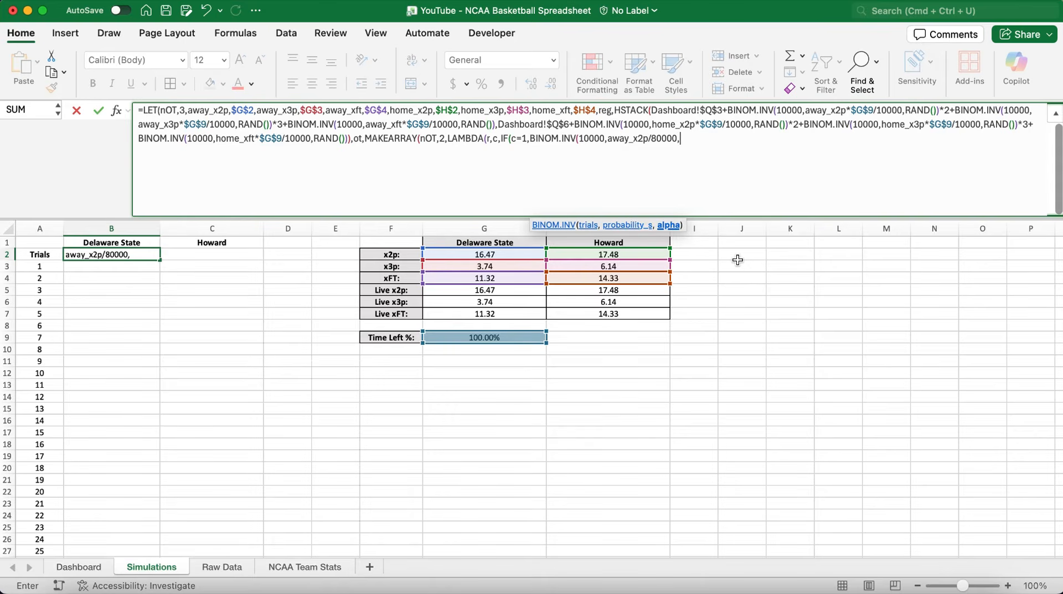
type("RAND())")
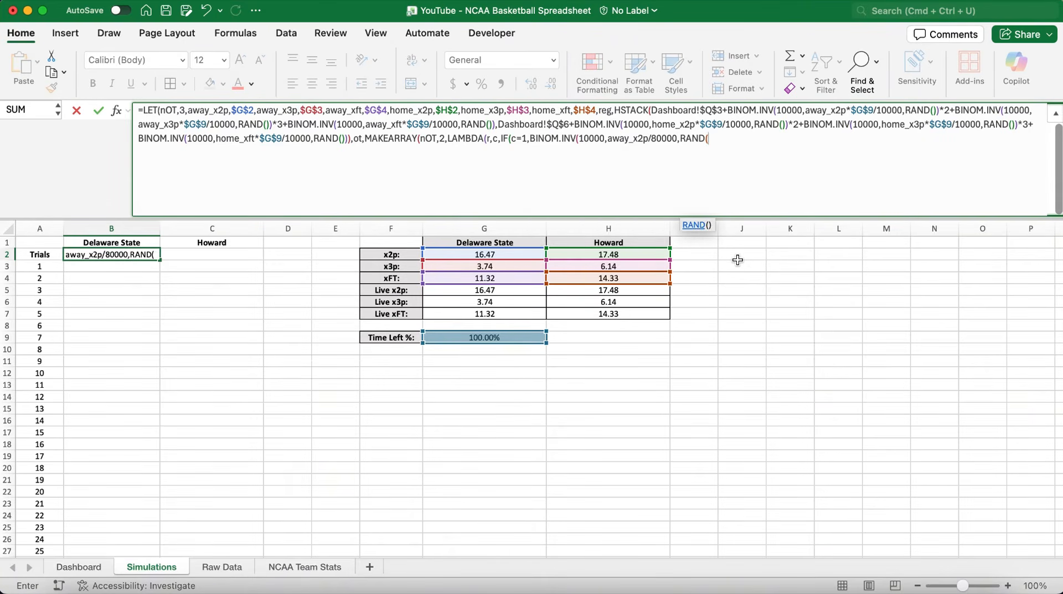
type("*2")
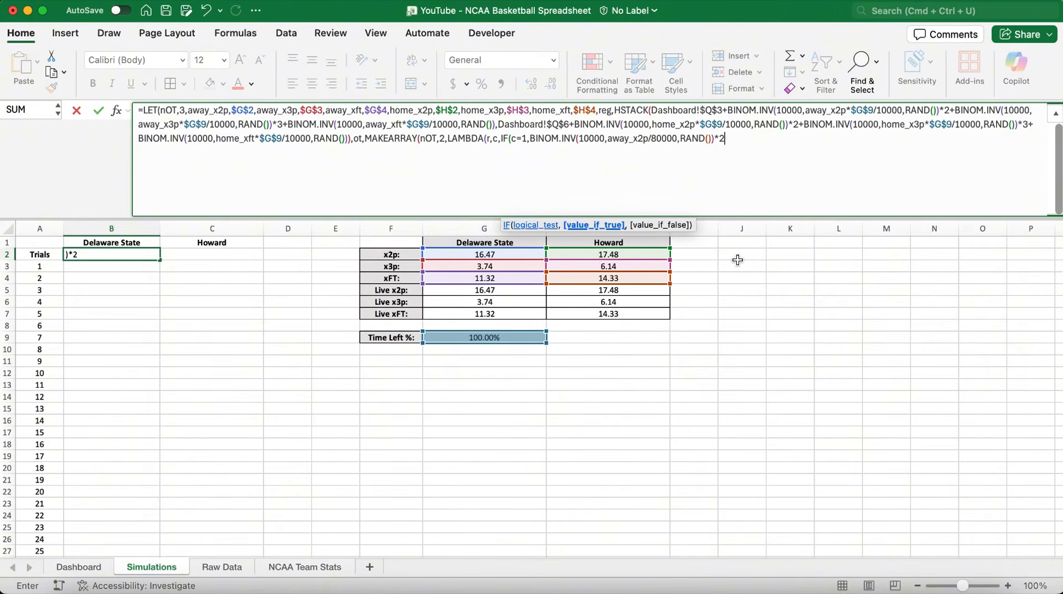
Add Delaware State's overtime three-point term +BINOM.INV(10000,away_x3p/80000,RAND())*3 to the IF true value
type("+BINOM")
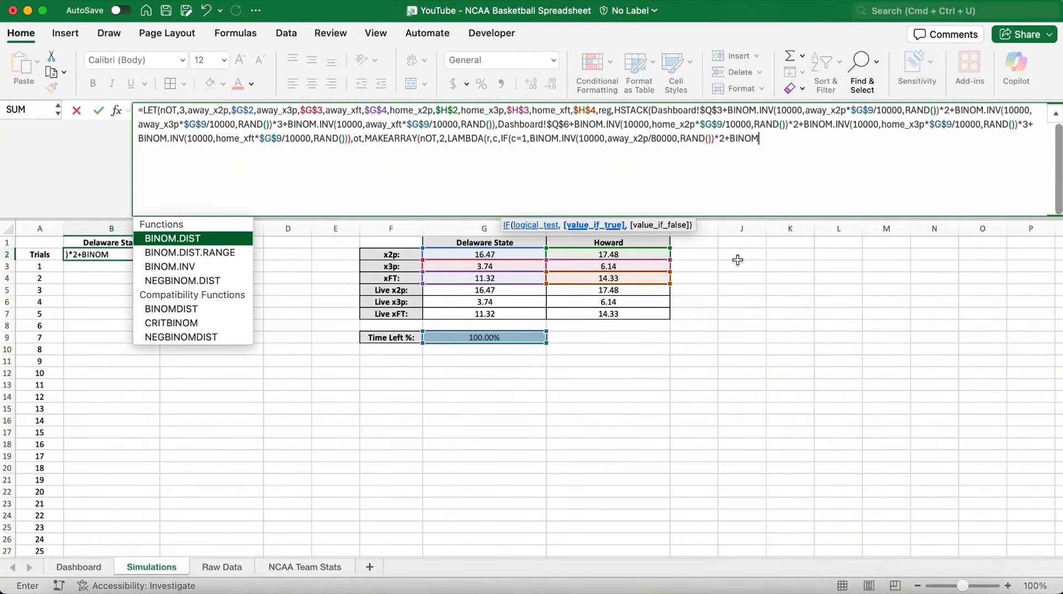
type(".INV(10000")
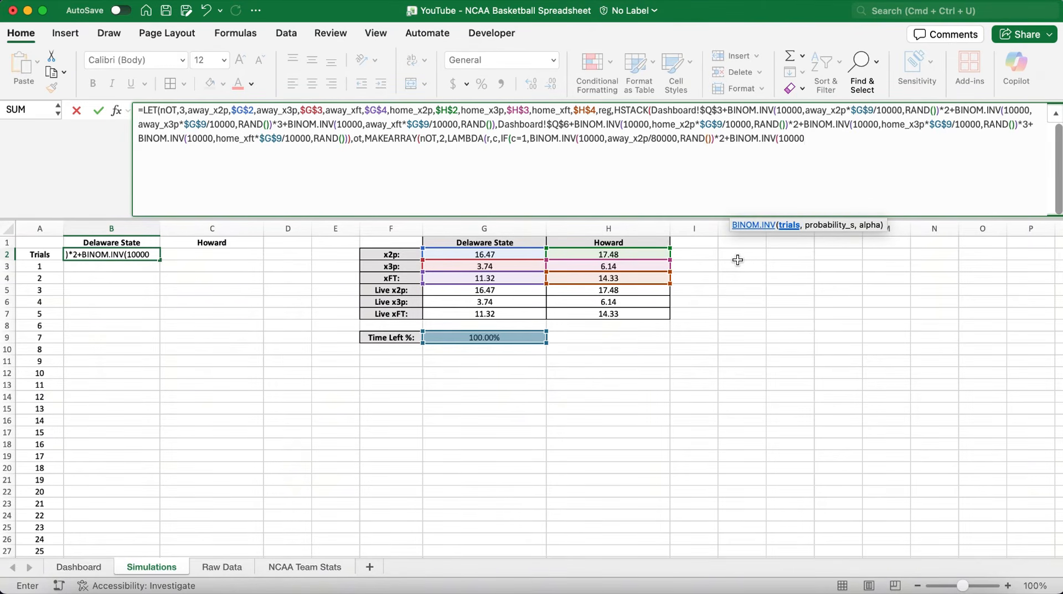
type(",away_")
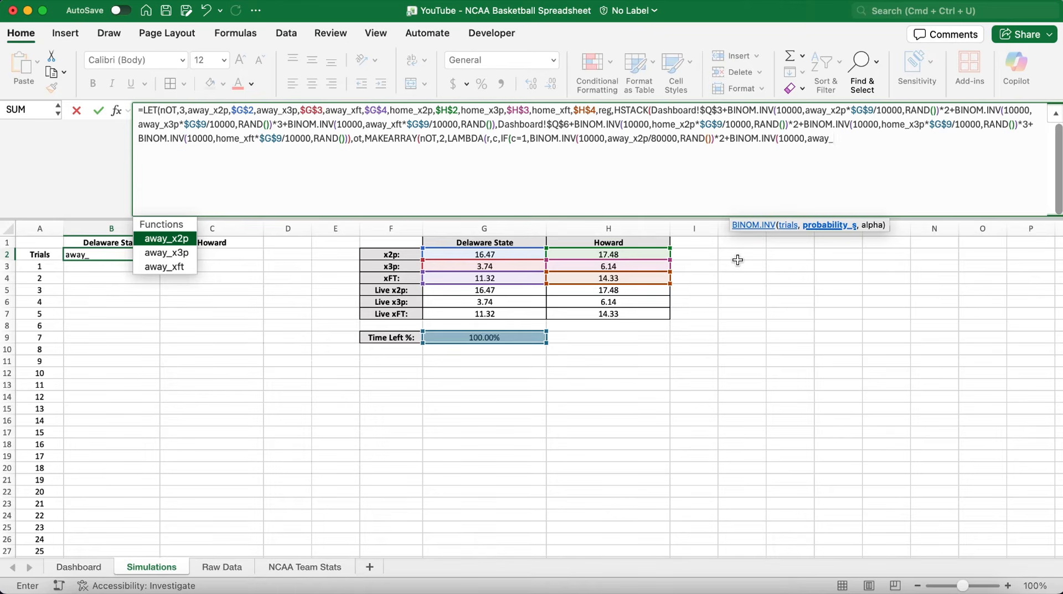
type("x3p")
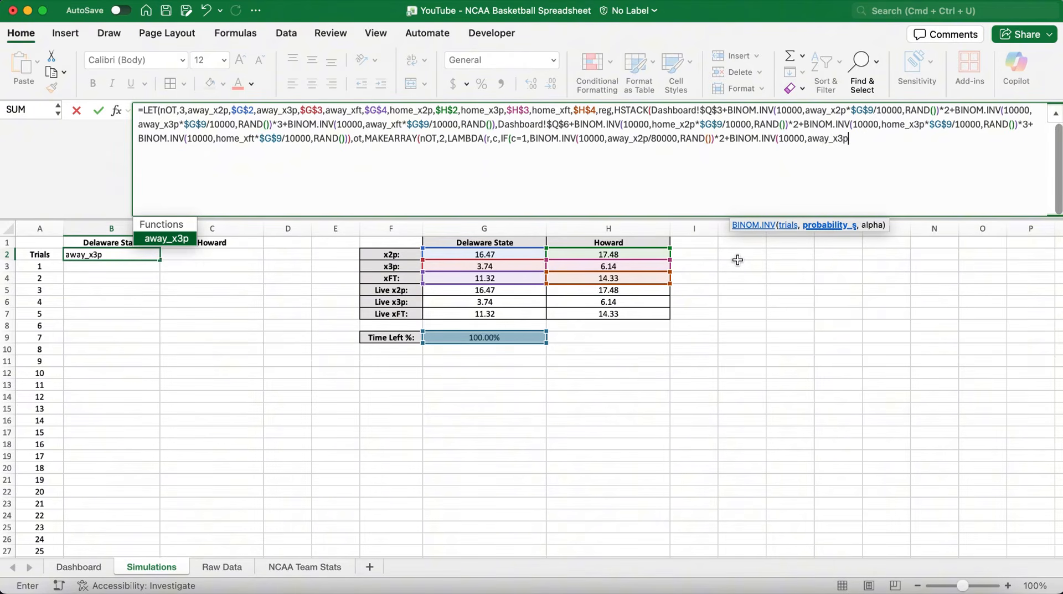
type("/80")
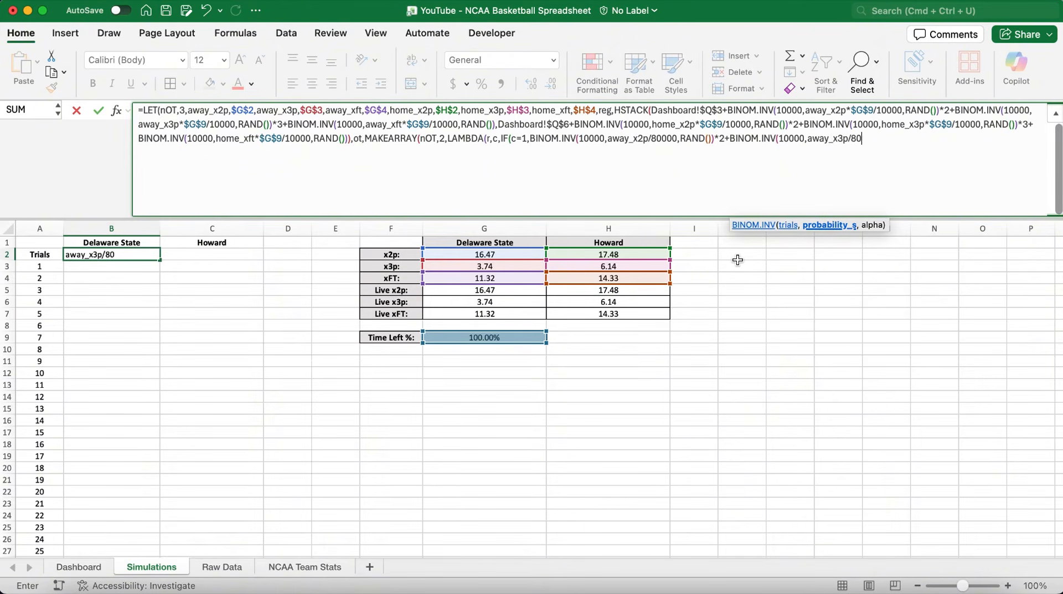
type("000,RAND())")
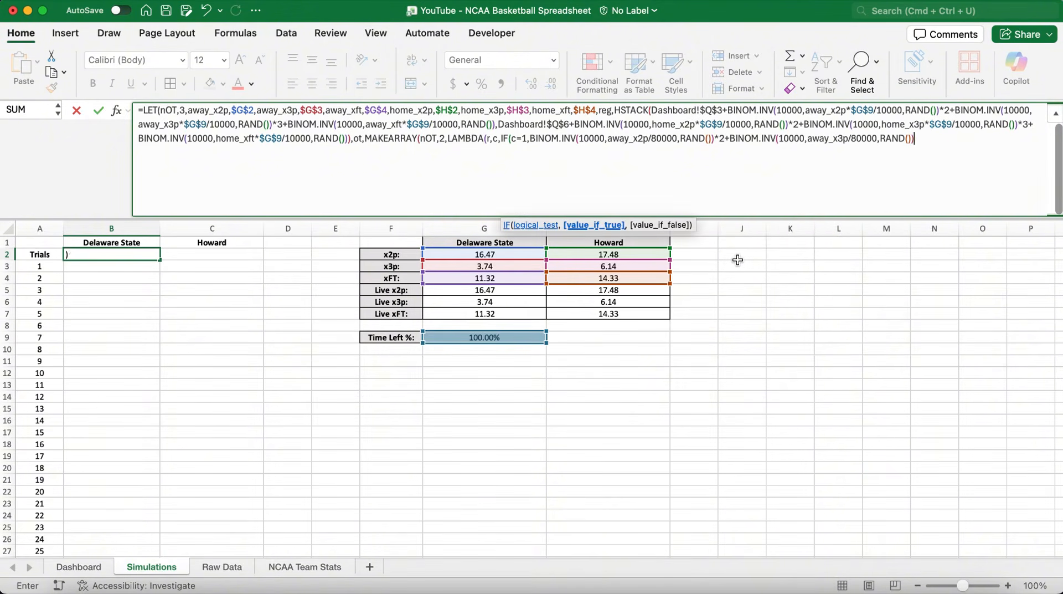
type("*3+BINOM.")
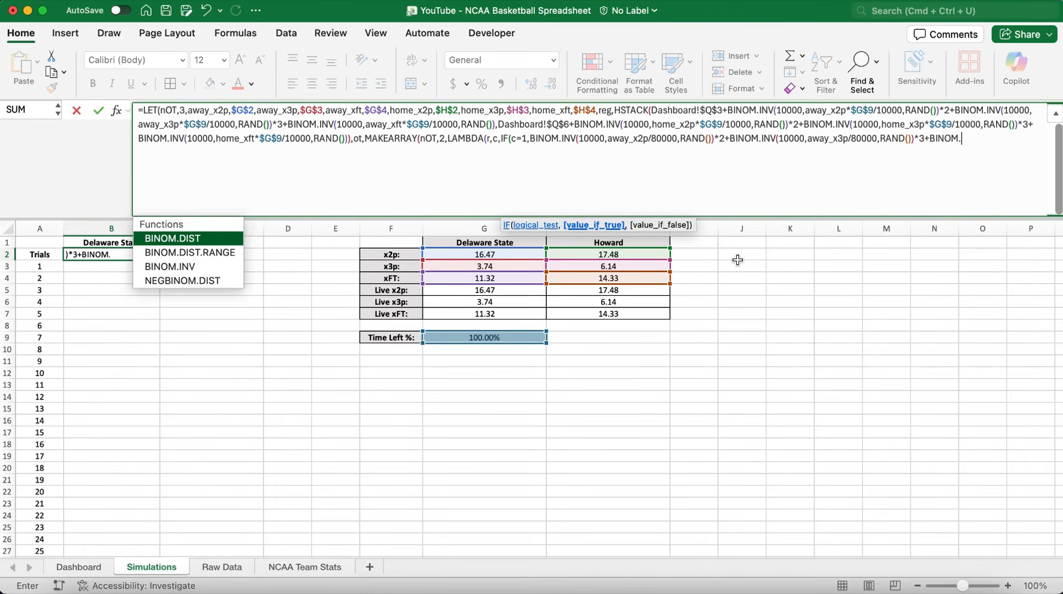
Complete the IF true value with Delaware State's overtime free-throw term BINOM.INV(10000,away_xft/80000,RAND())
type("INV(1")
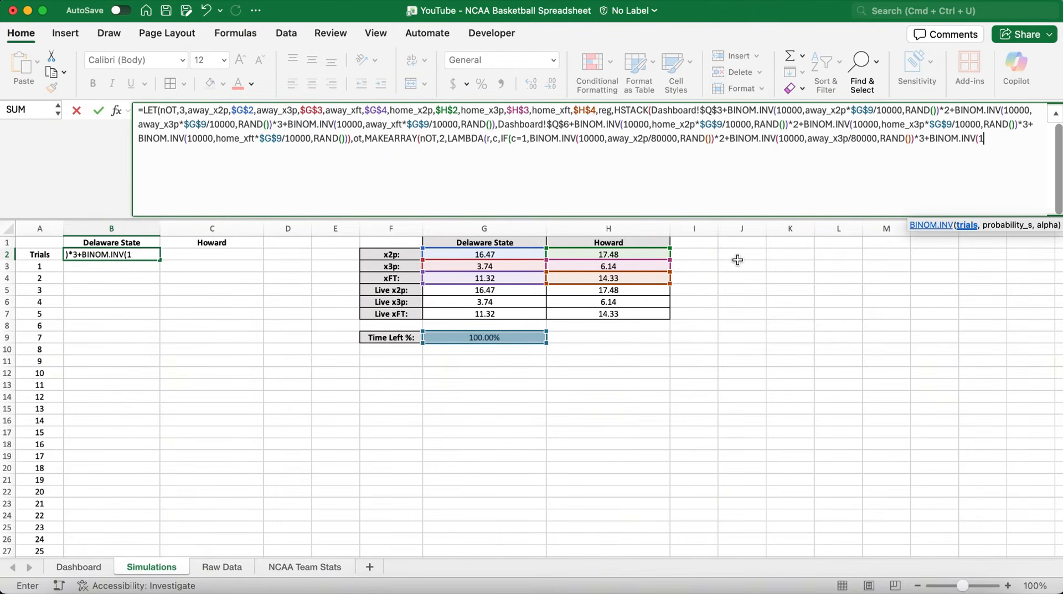
type("0000,away_xf")
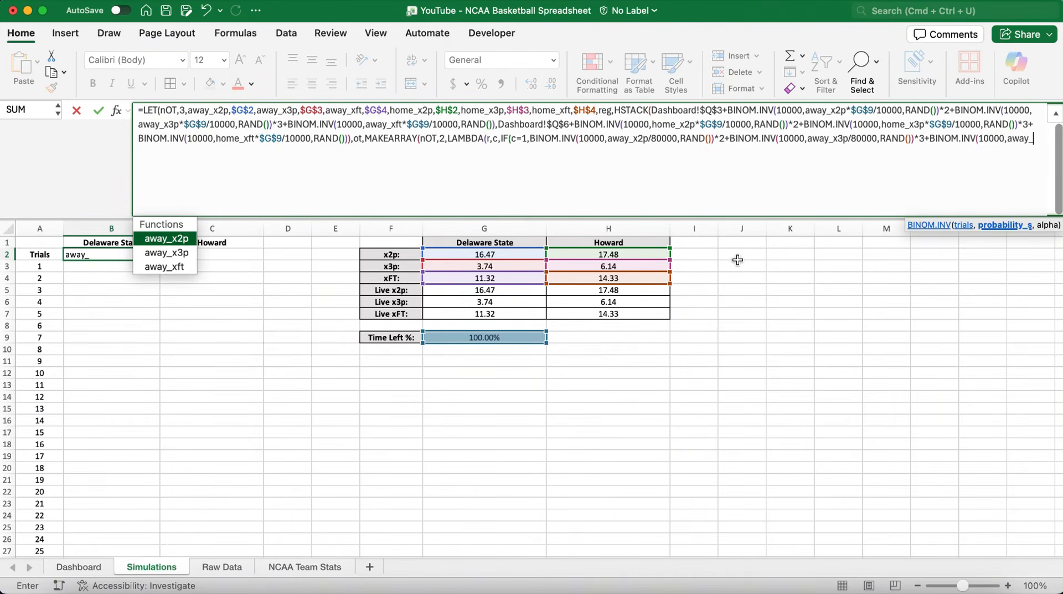
type("t/")
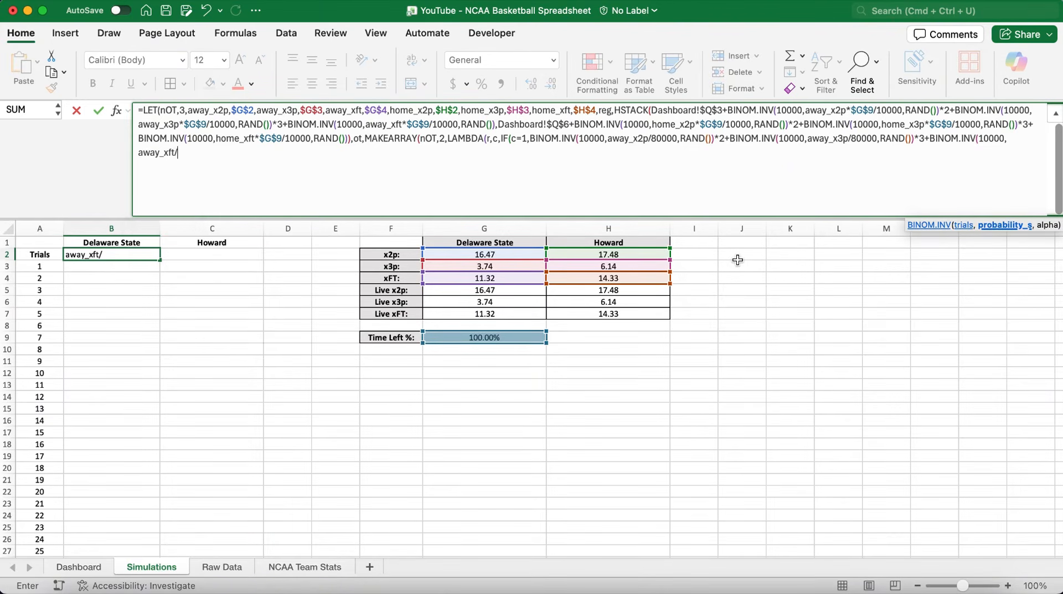
type("80000,RAND()")
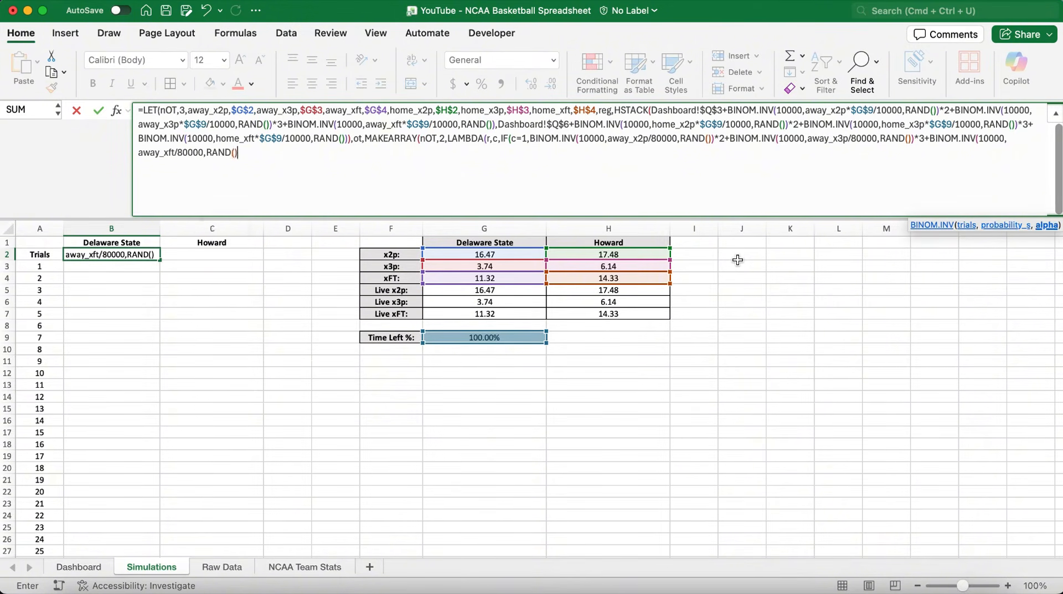
type(")")
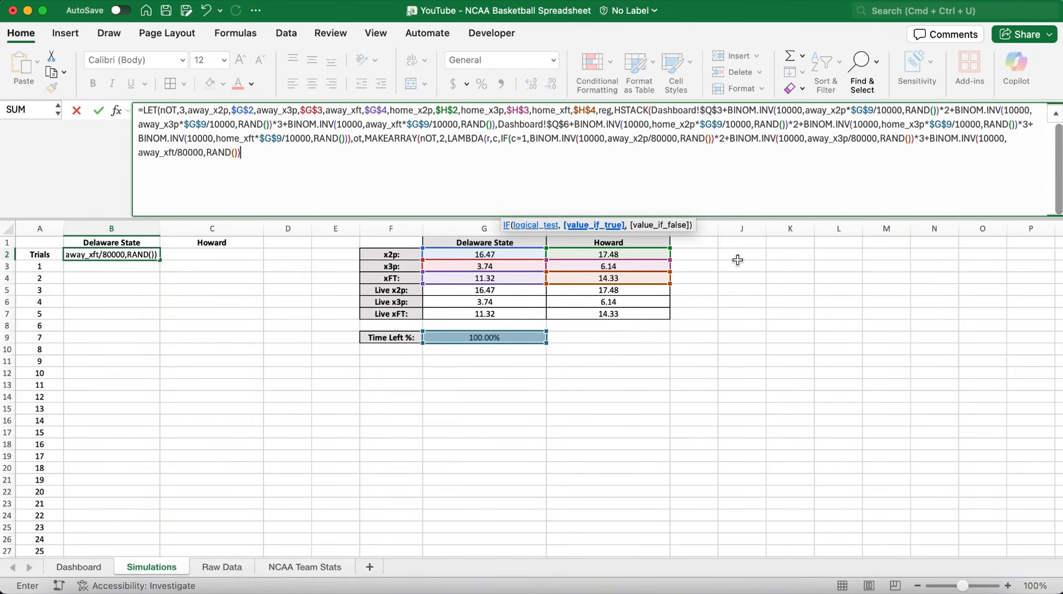
Start the IF false value with Howard's overtime two-point makes as BINOM.INV(10000,home_x2p/80000,RAND())
type(",BINOM")
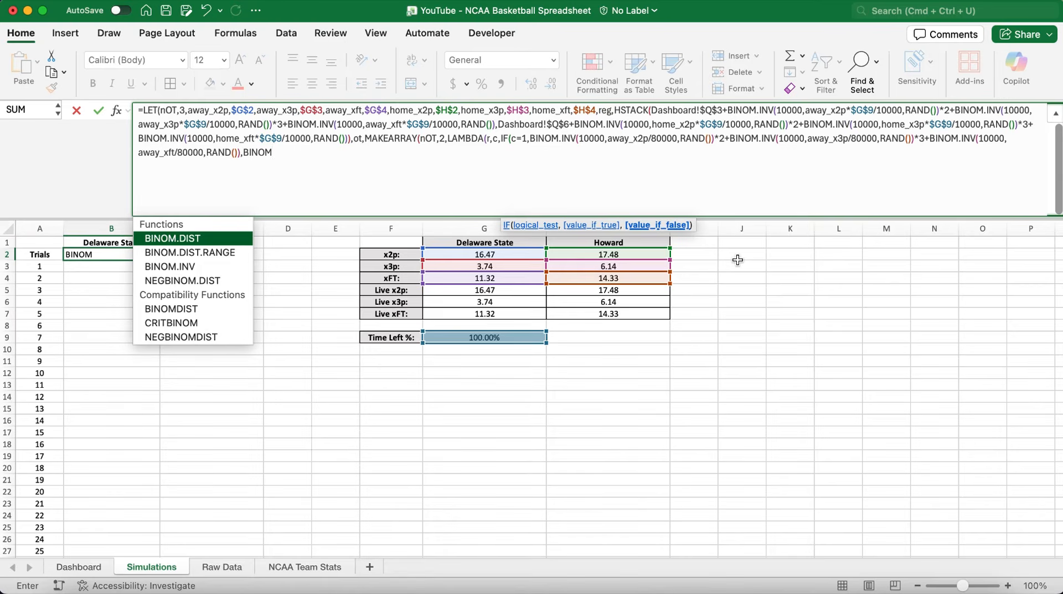
type(".INV(")
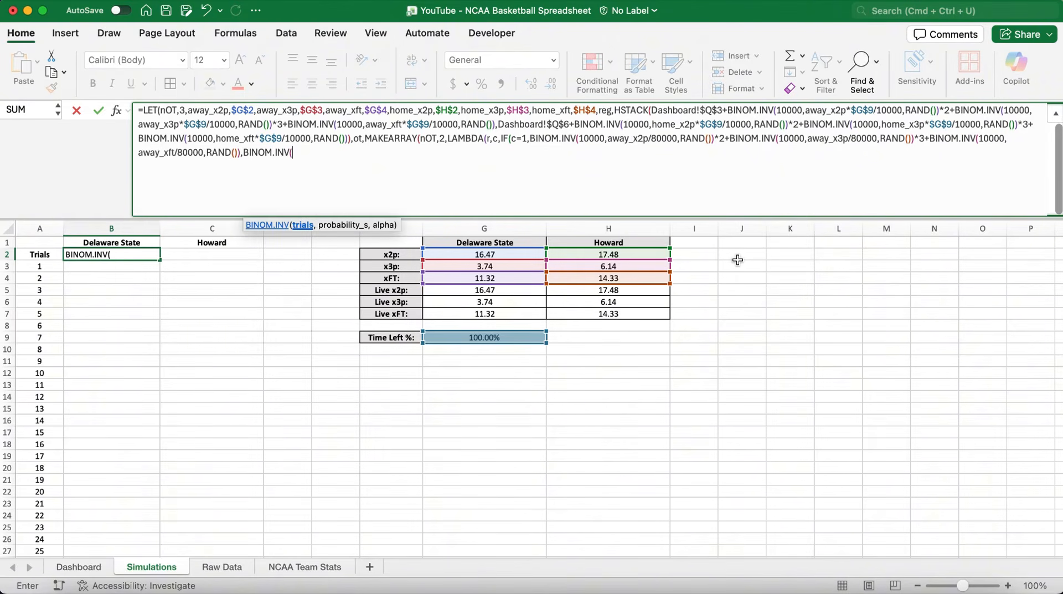
type("10000,home_")
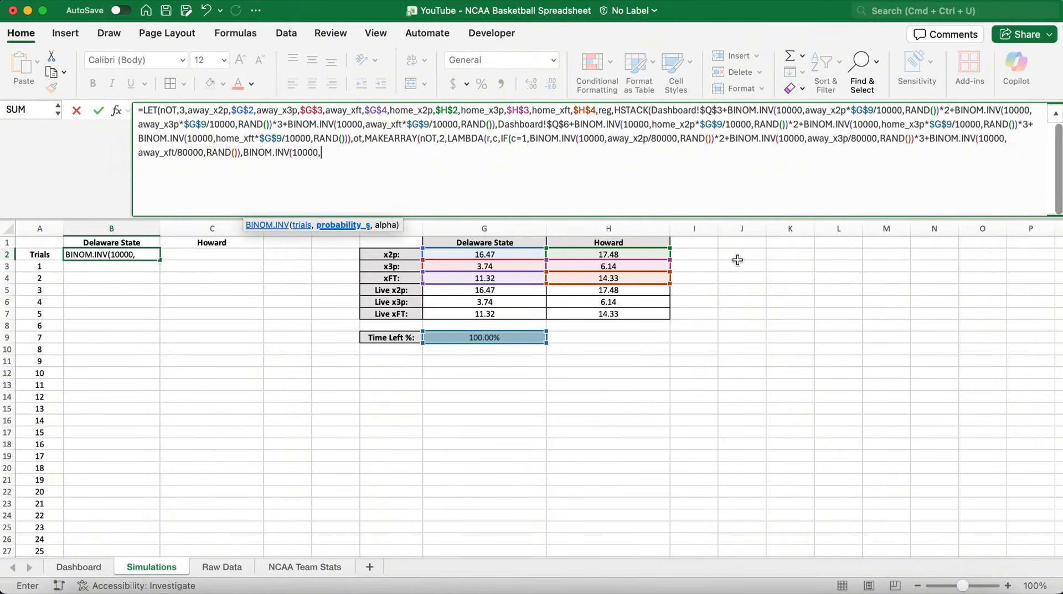
type("x2")
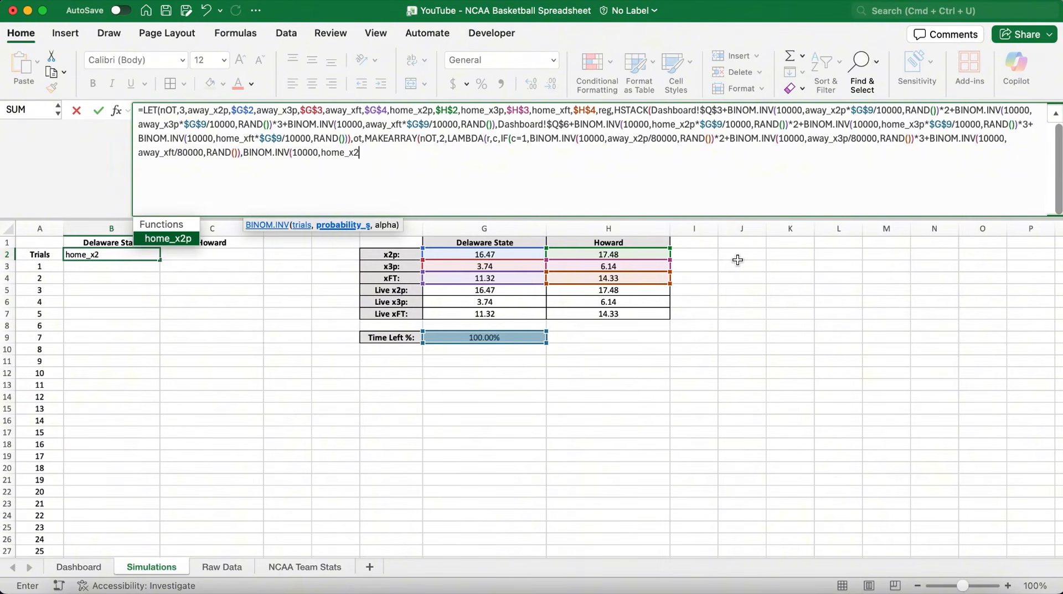
type("p/")
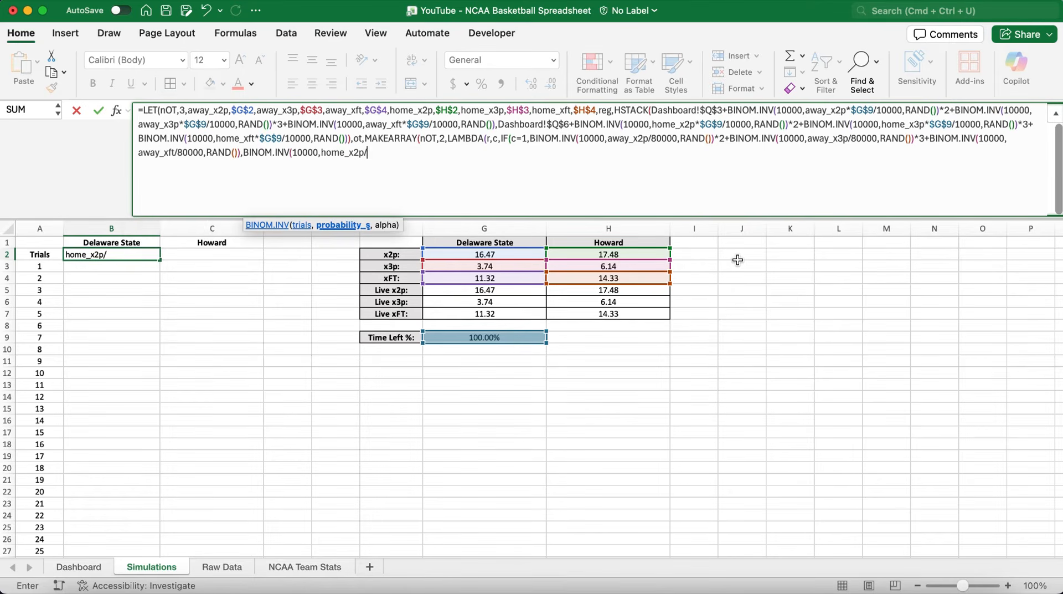
type("80000,")
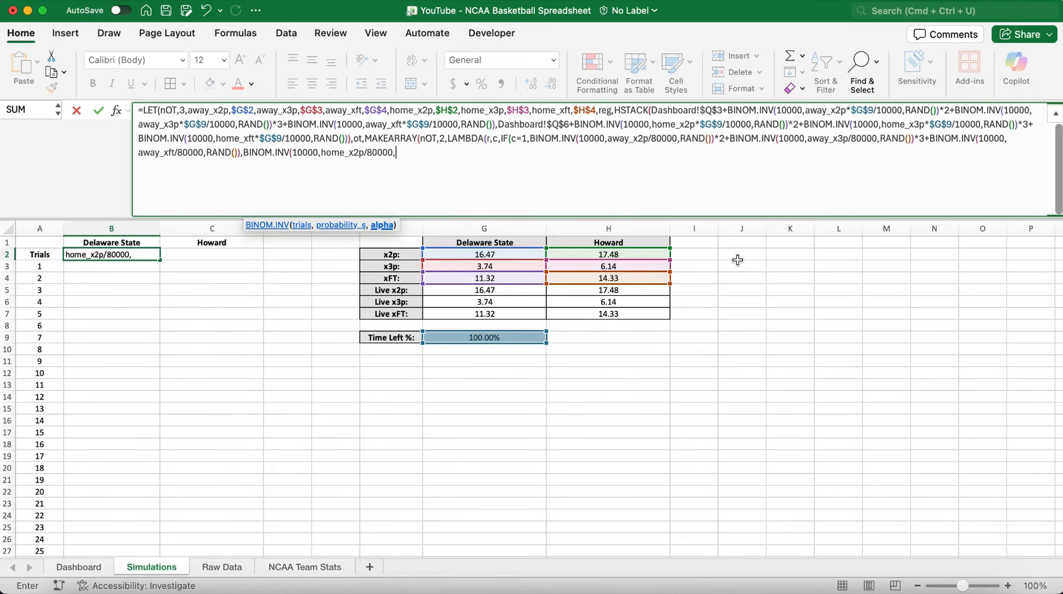
type("RAND())")
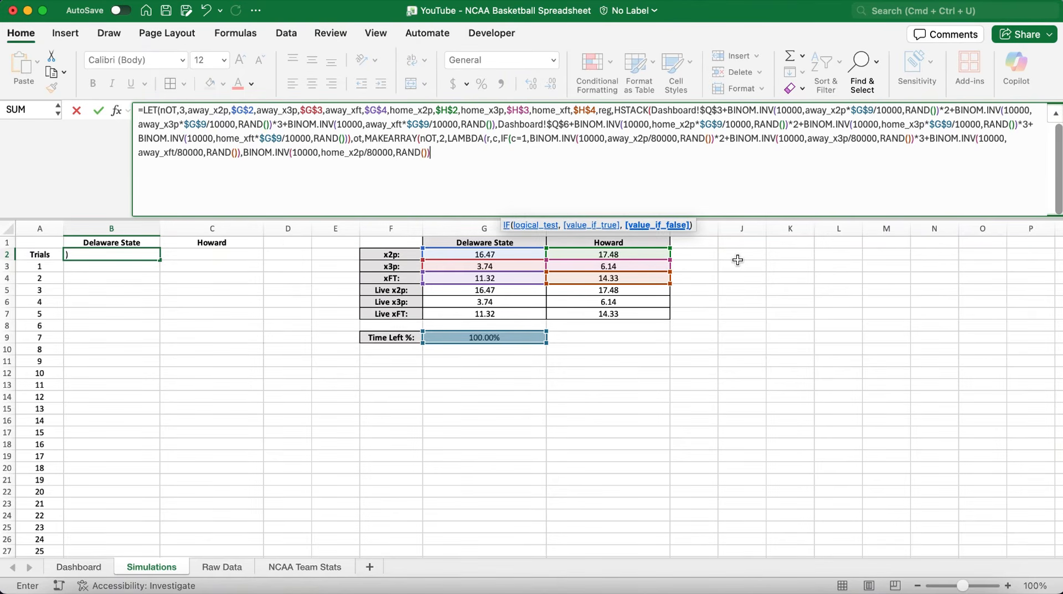
Multiply Howard's two-point makes by 2 and add the overtime three-point term BINOM.INV(10000,home_x3p/80000,RAND())*3
type("*2+BINOM.IN")
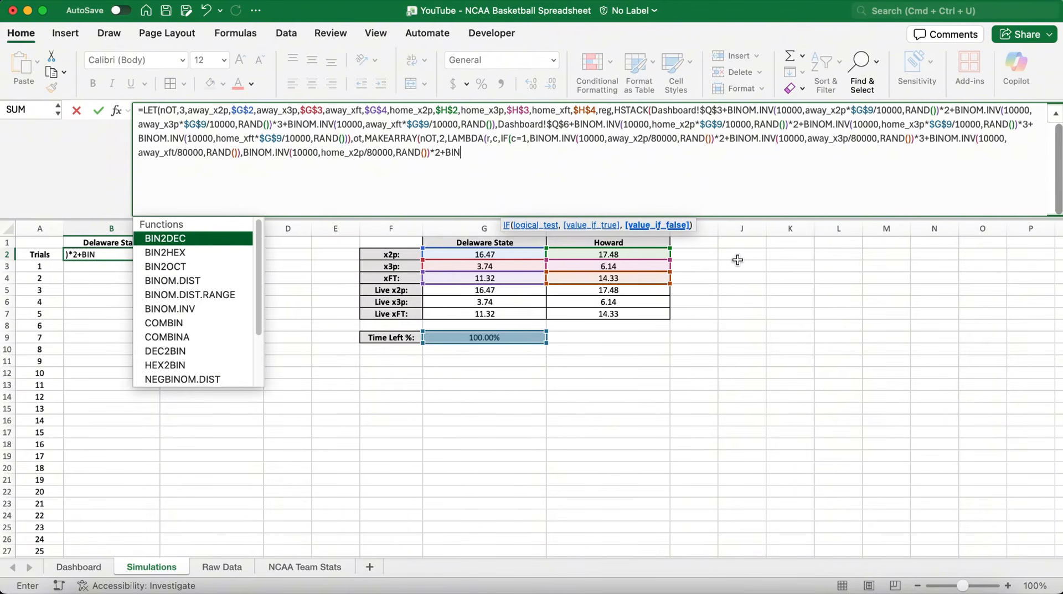
type("V(10")
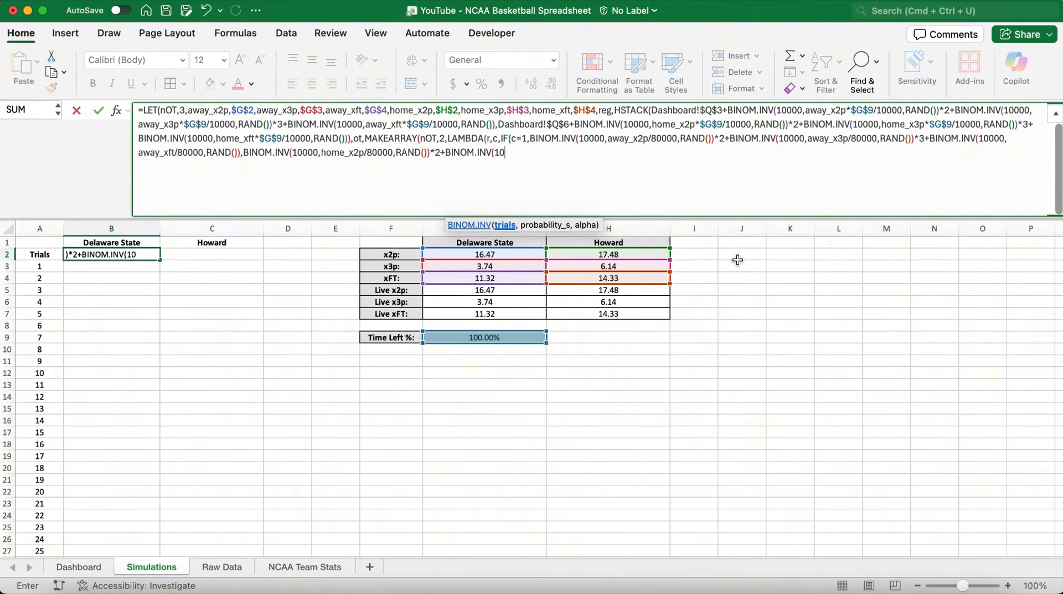
type("000,home_x")
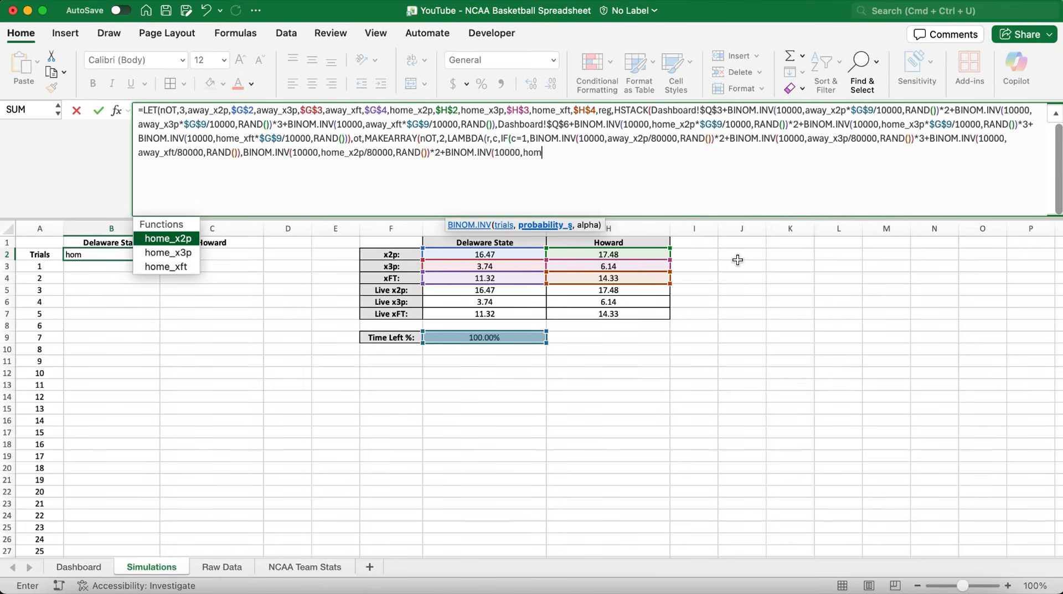
type("3p")
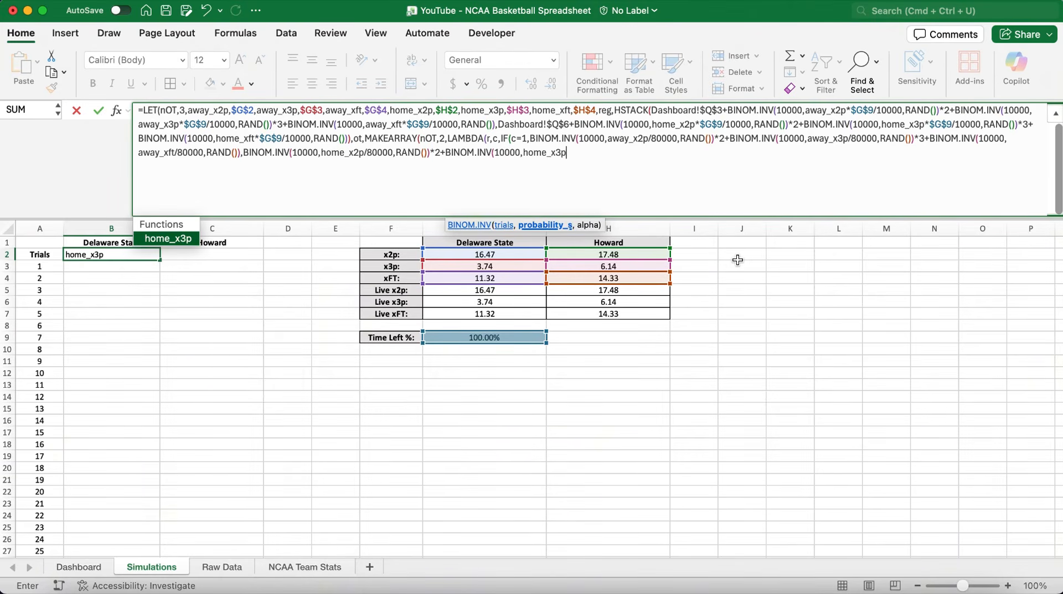
type("/8000")
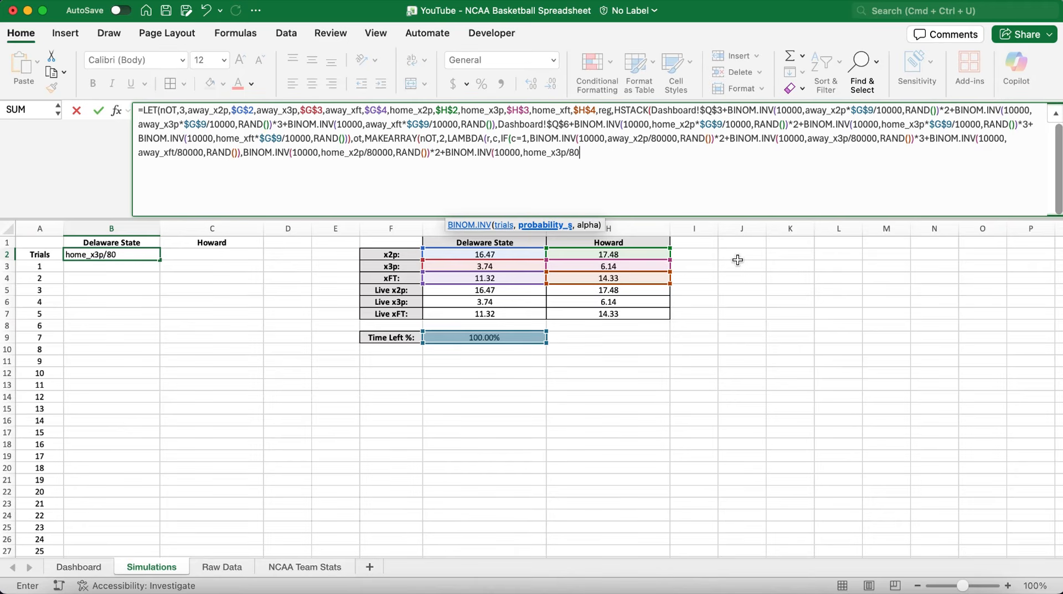
type("0,")
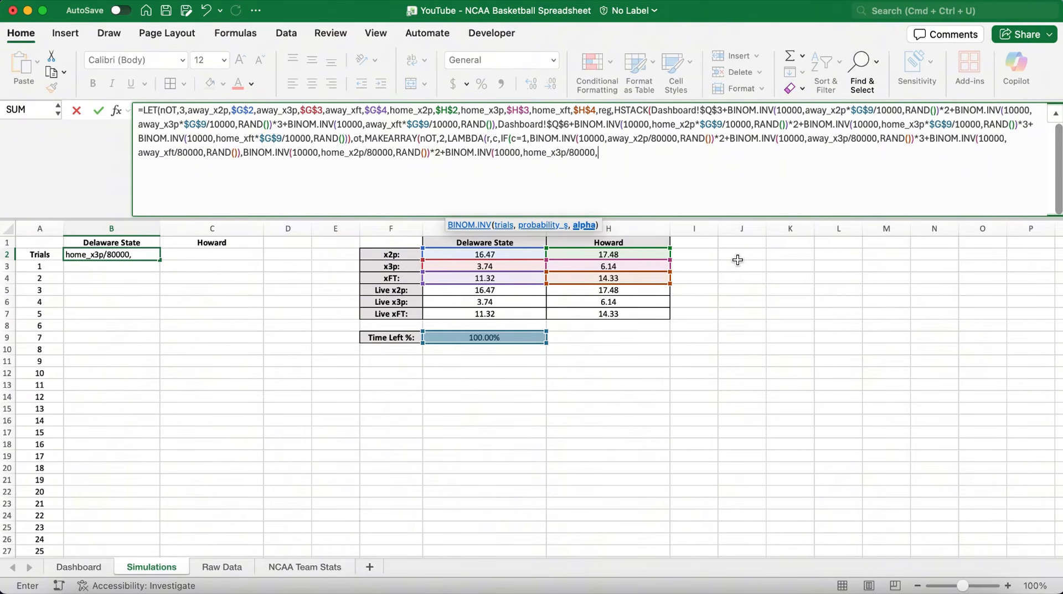
type("RAND())*3")
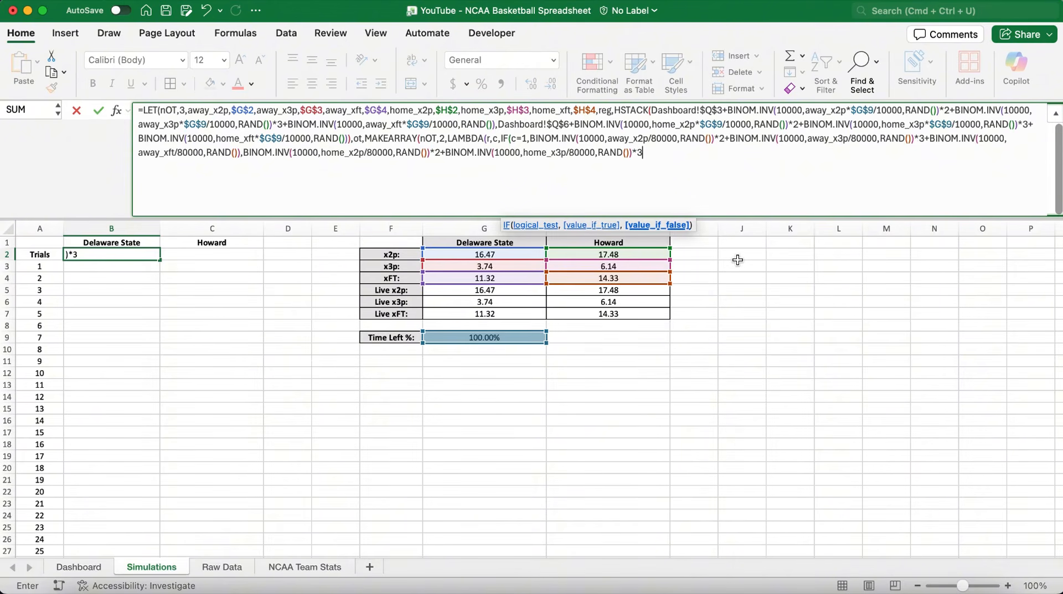
Add Howard's overtime free-throw term +BINOM.INV(10000,home_xft/80000,RAND()) and close the IF, LAMBDA and MAKEARRAY functions
type("+BINOM")
type(".INV(")
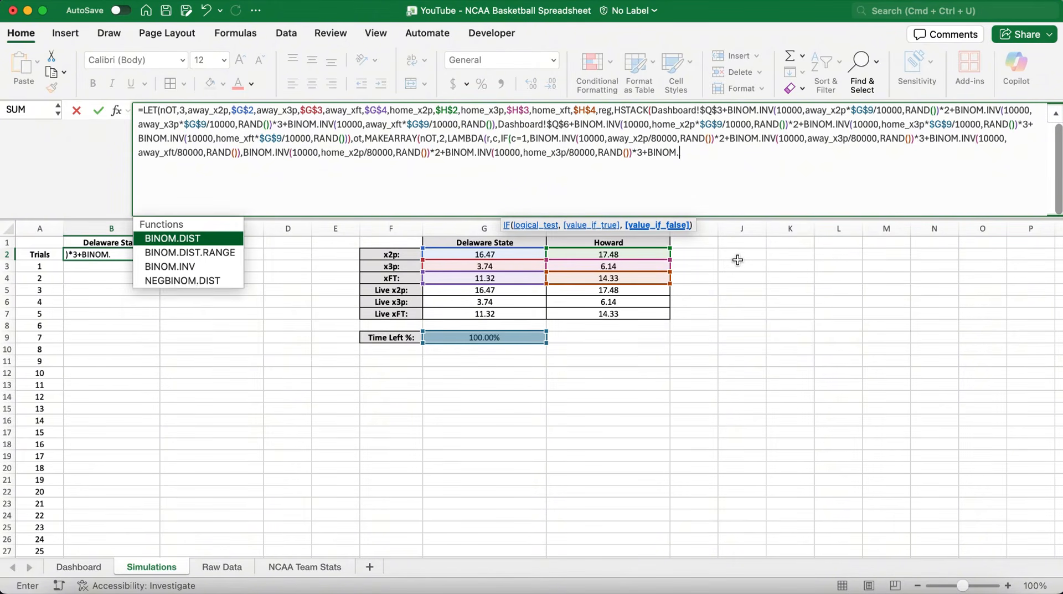
type("10000,")
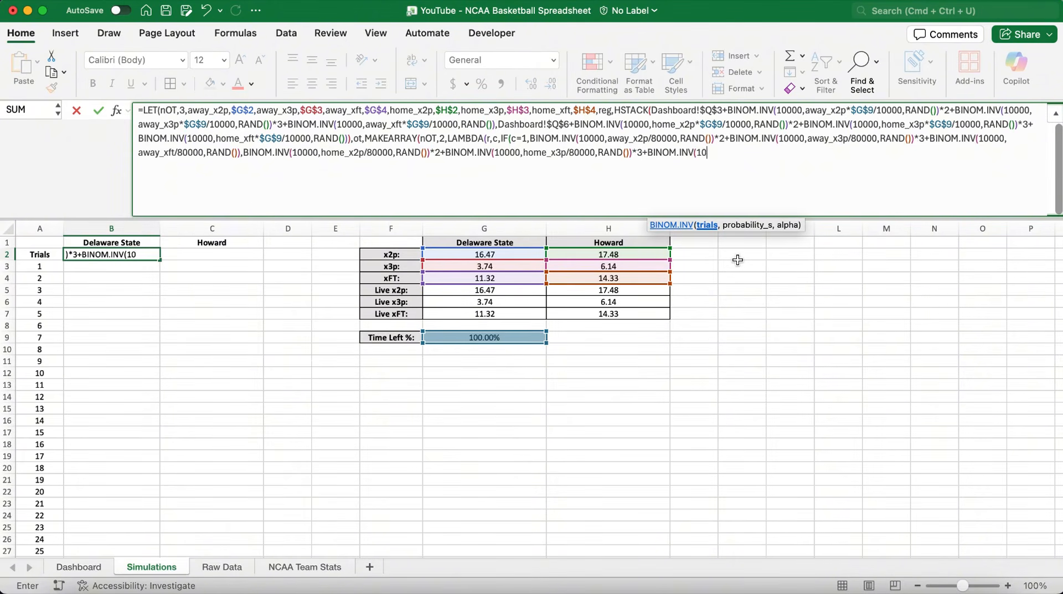
type("home_")
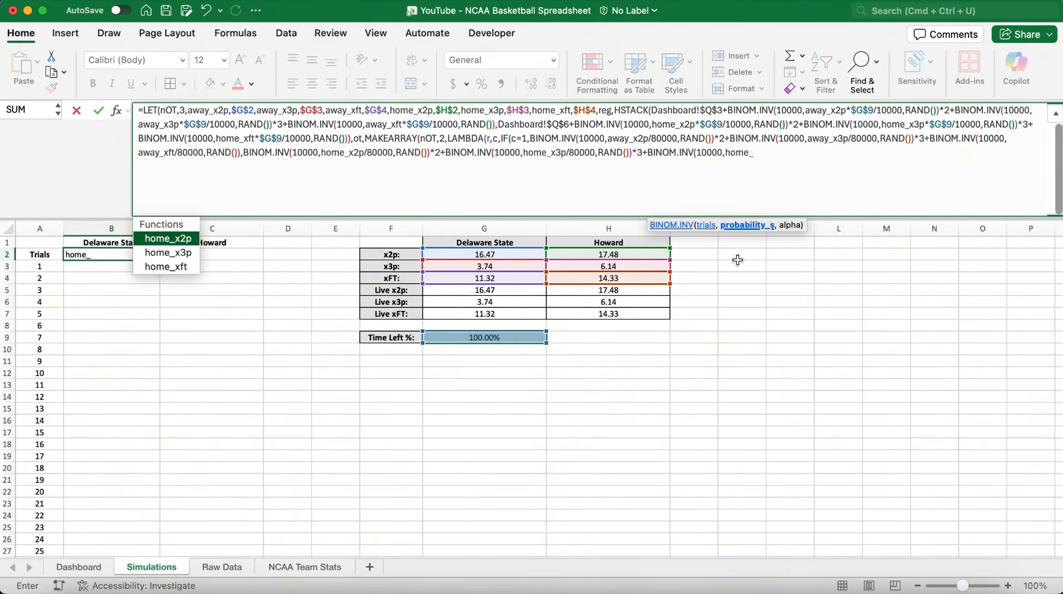
type("xft")
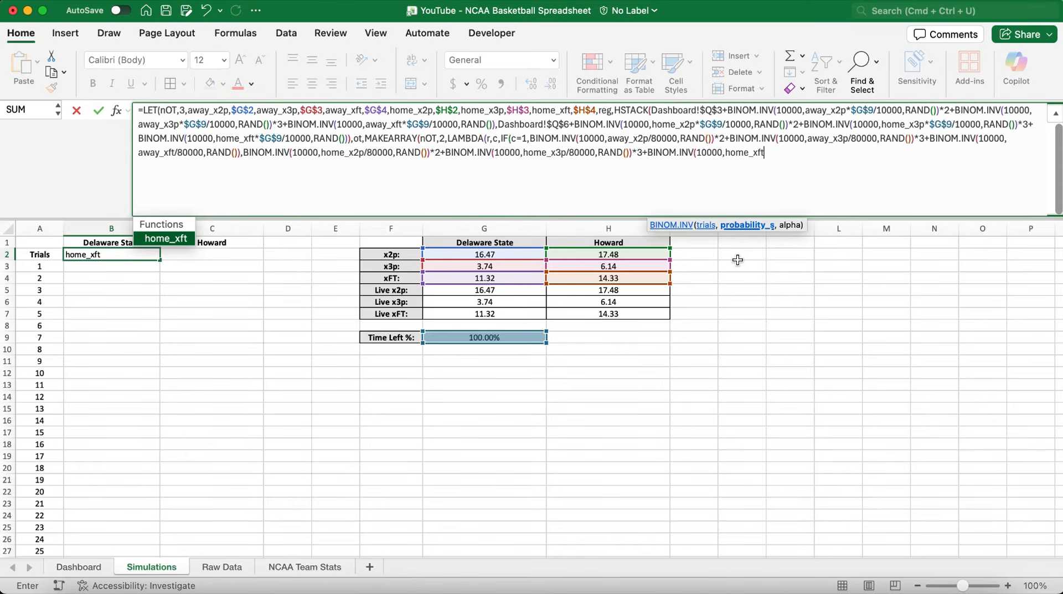
type("/80")
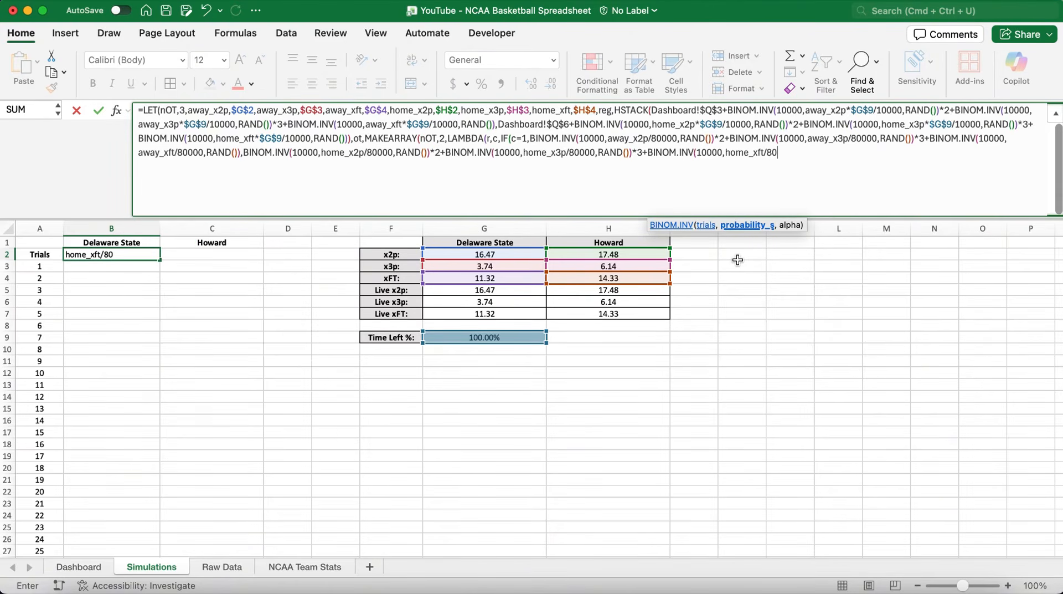
type("000,")
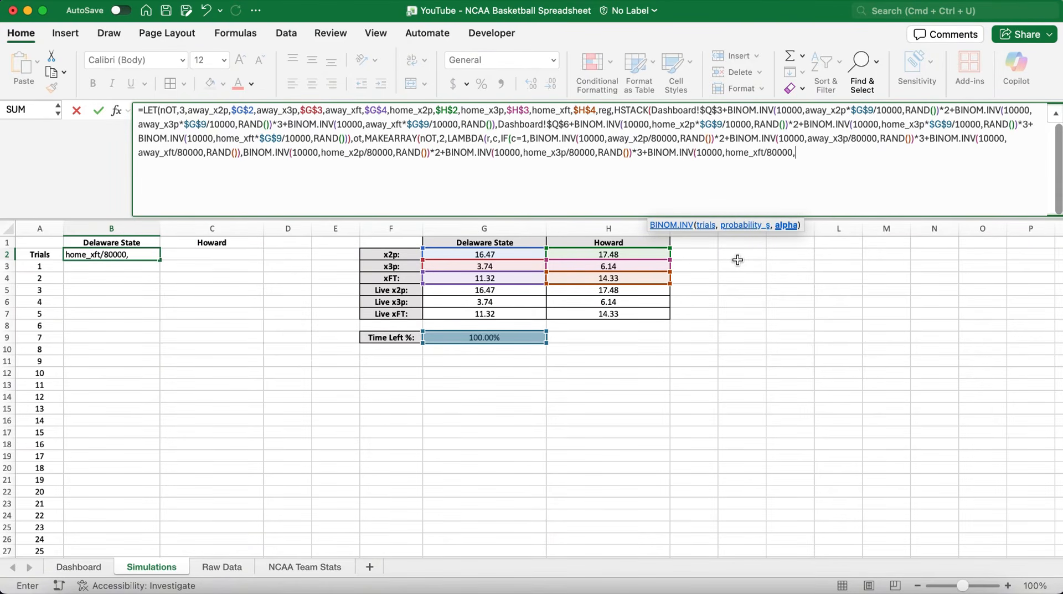
type("RAND()))")
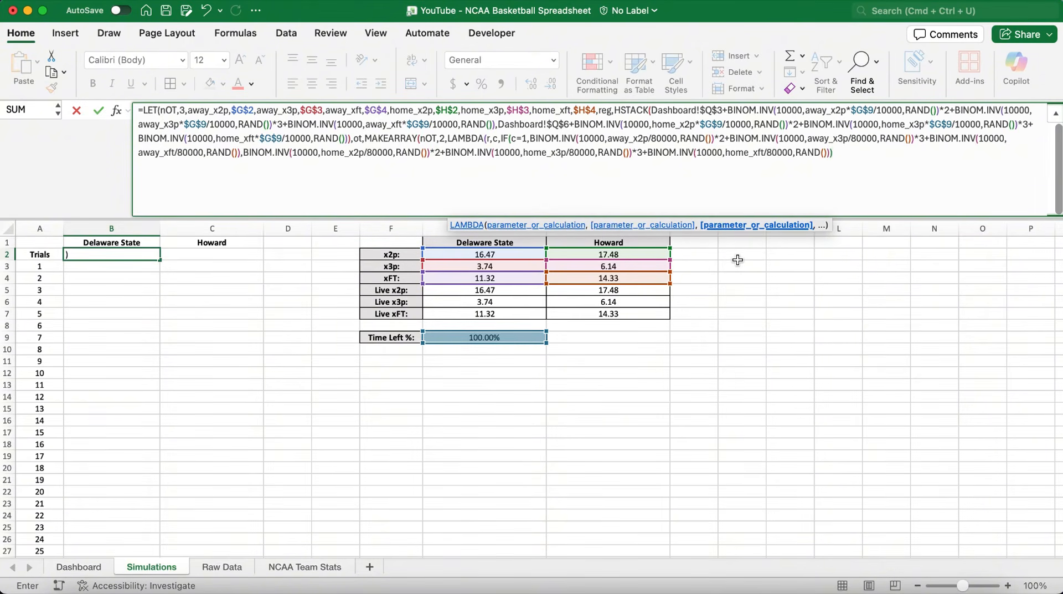
type(")))")
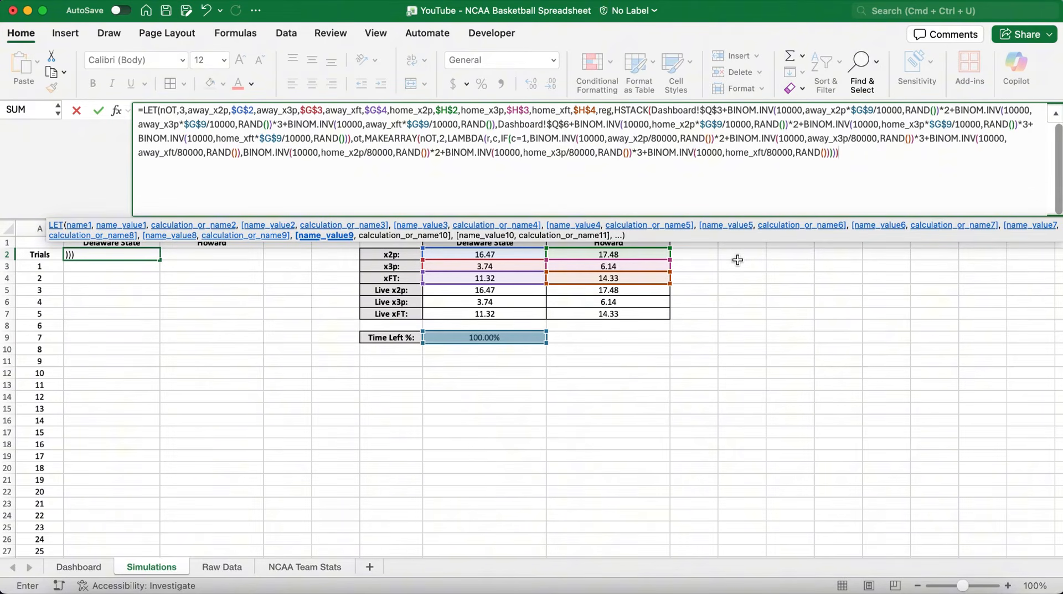
Add the LET variable full_score defined as VSTACK(reg,ot) to stack the regulation and overtime scores
type(",f")
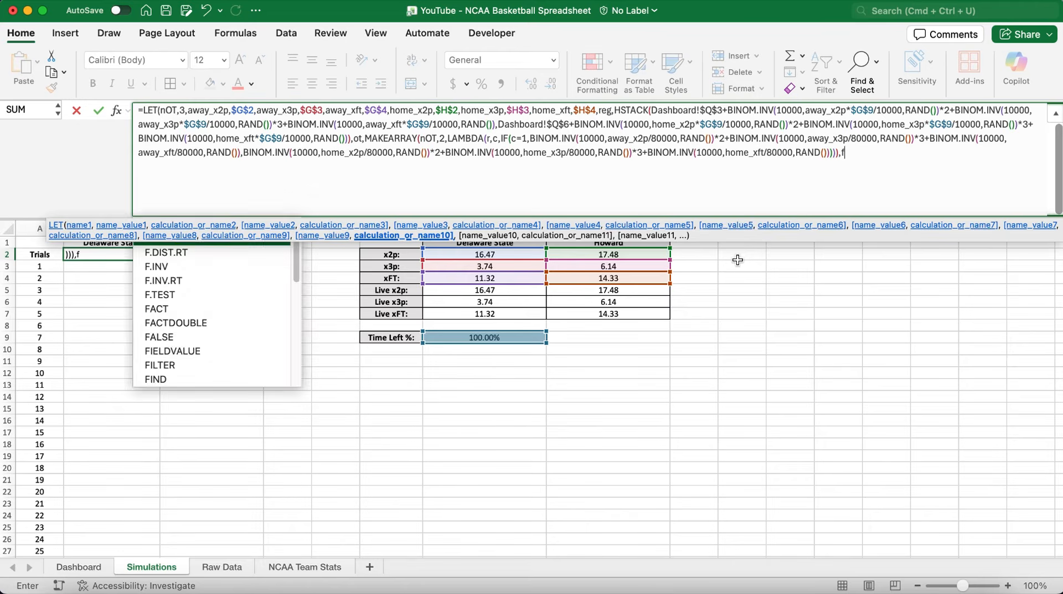
type("ull_scor")
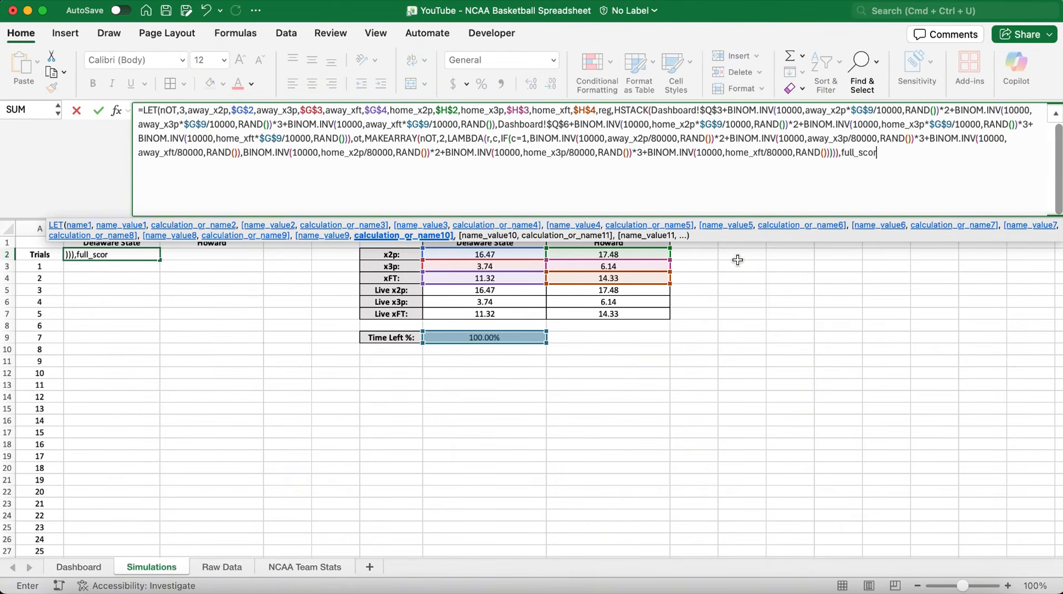
type("e,VSTACK(")
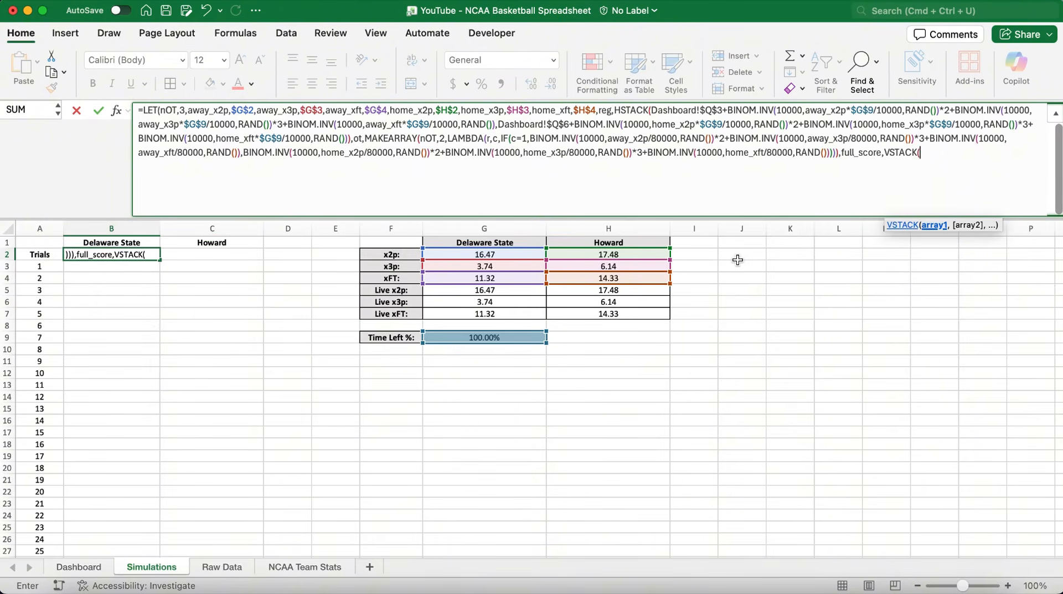
type("e")
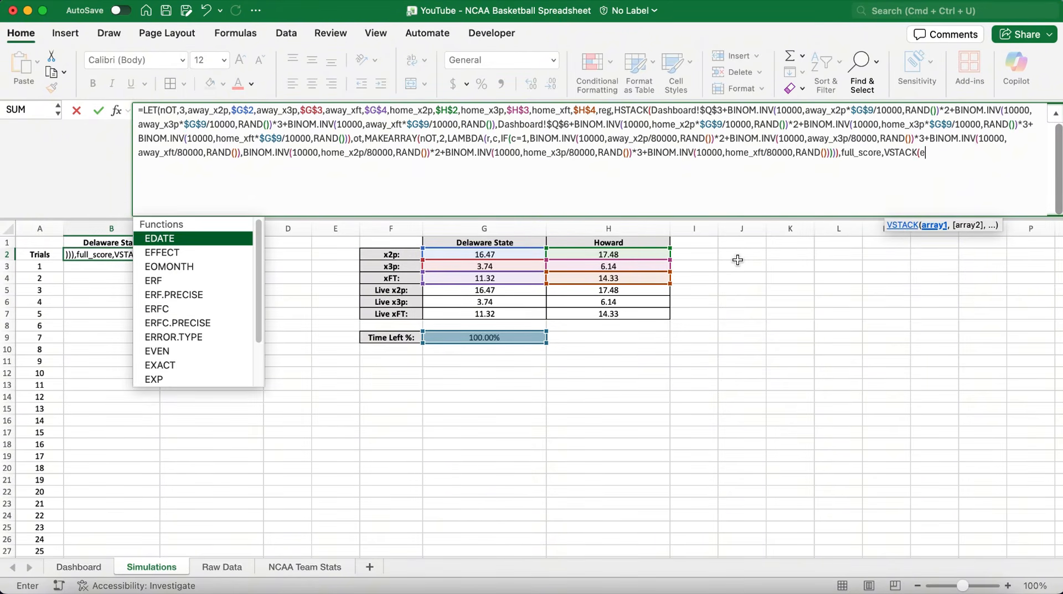
key("BackSpace")
type("reg,ot")
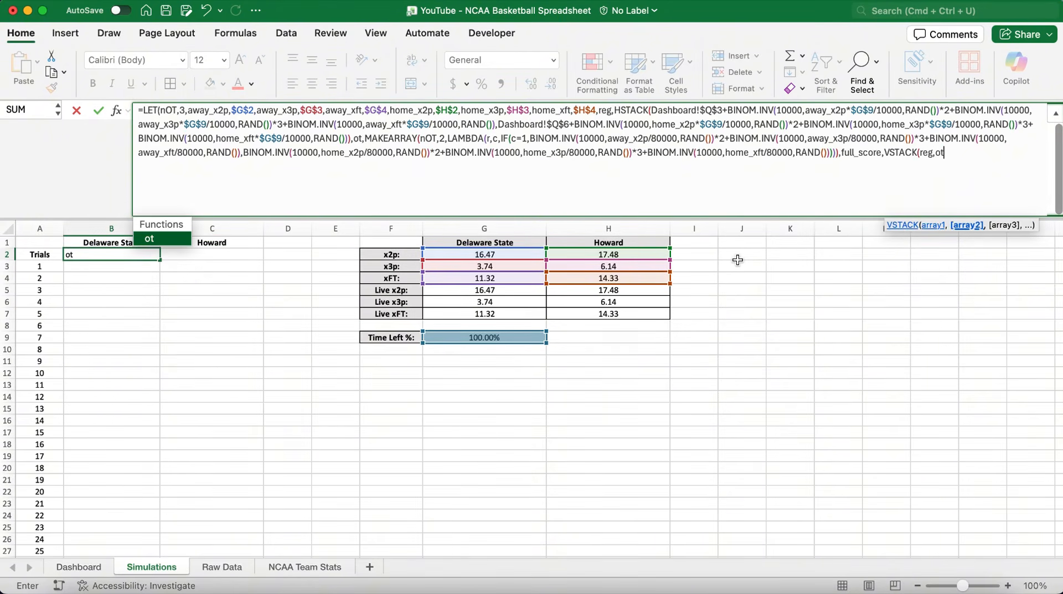
type("),")
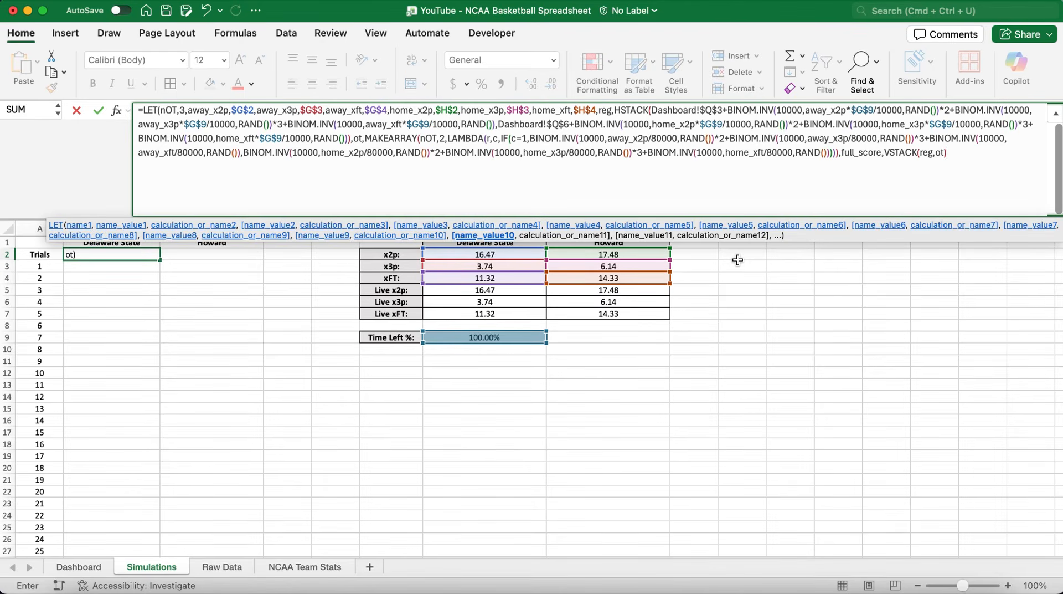
Add the LET variable ot_1 and start its value as BYCOL(TAKE(full_score,2), to cover regulation plus the first overtime
type("ot")
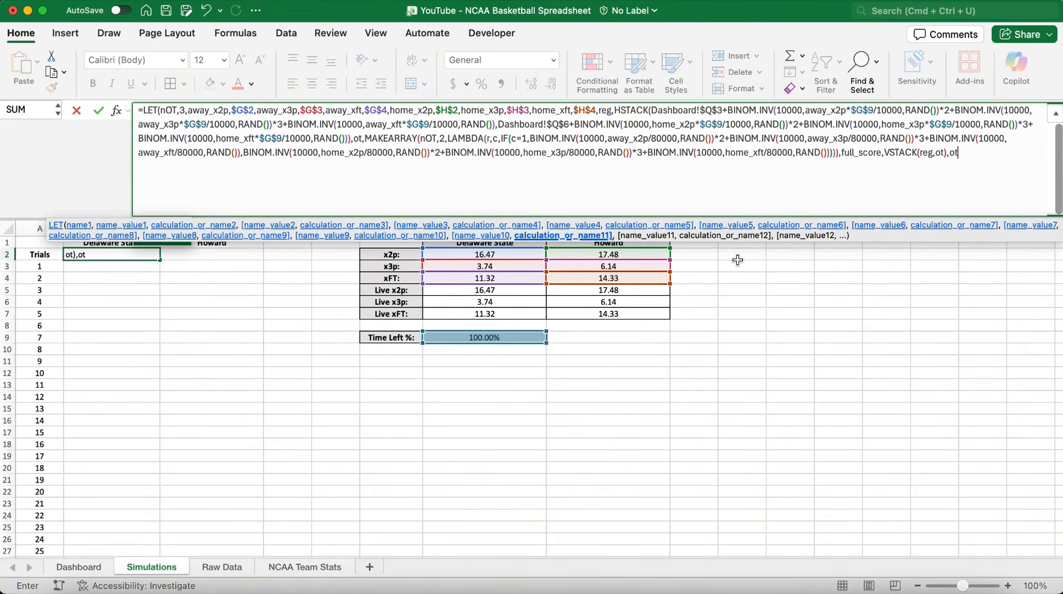
type("_1")
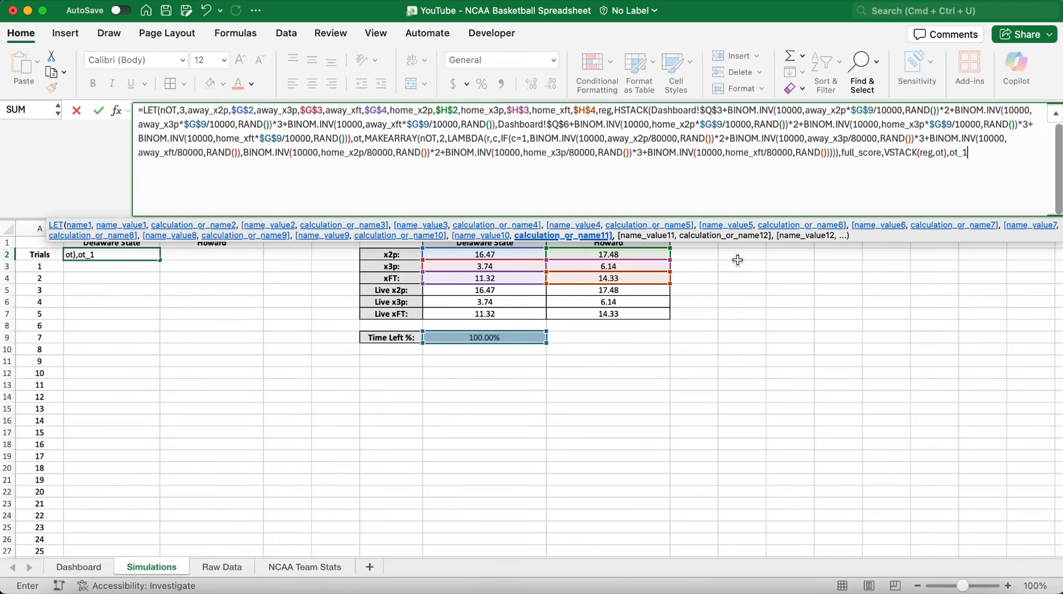
type(",BYCOL")
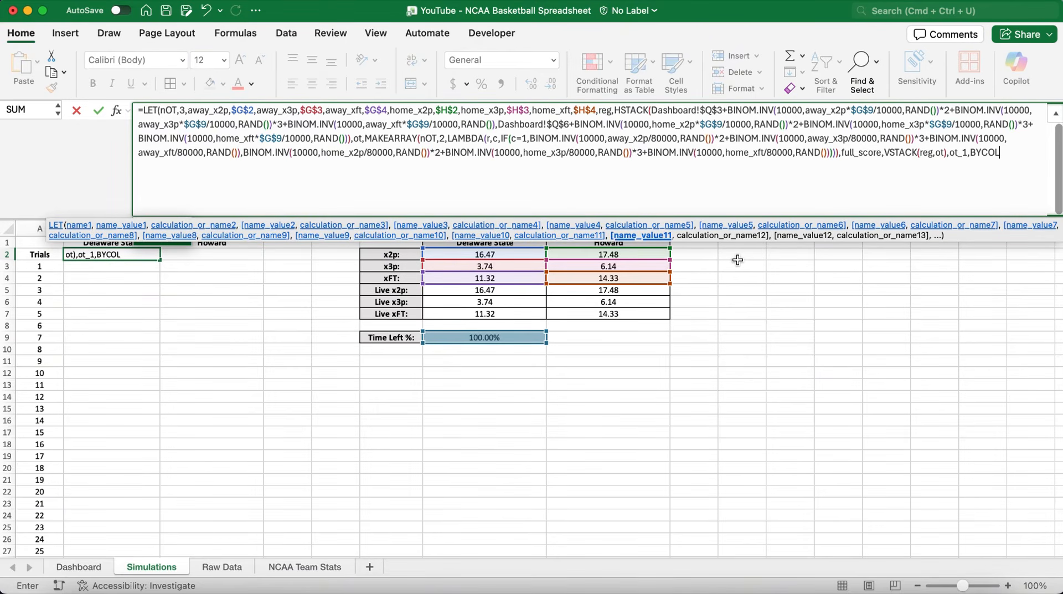
type("(")
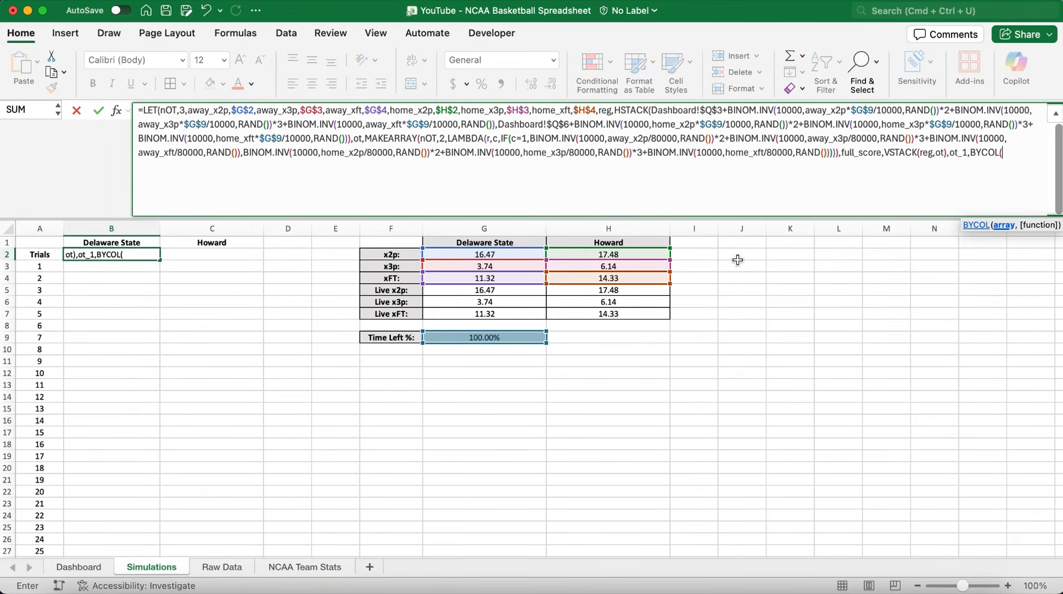
type("TAKE")
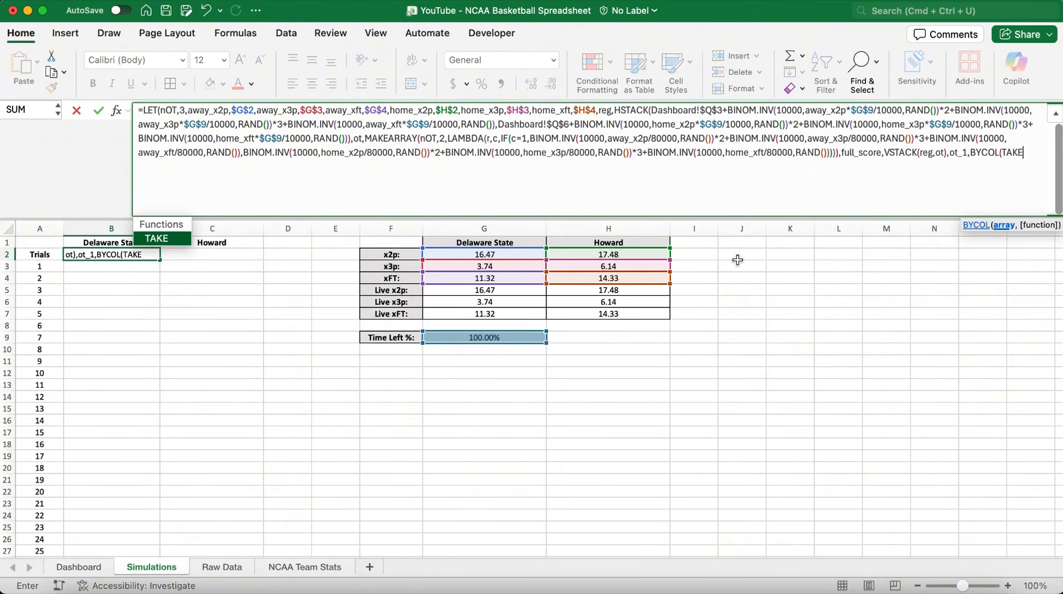
type("(full")
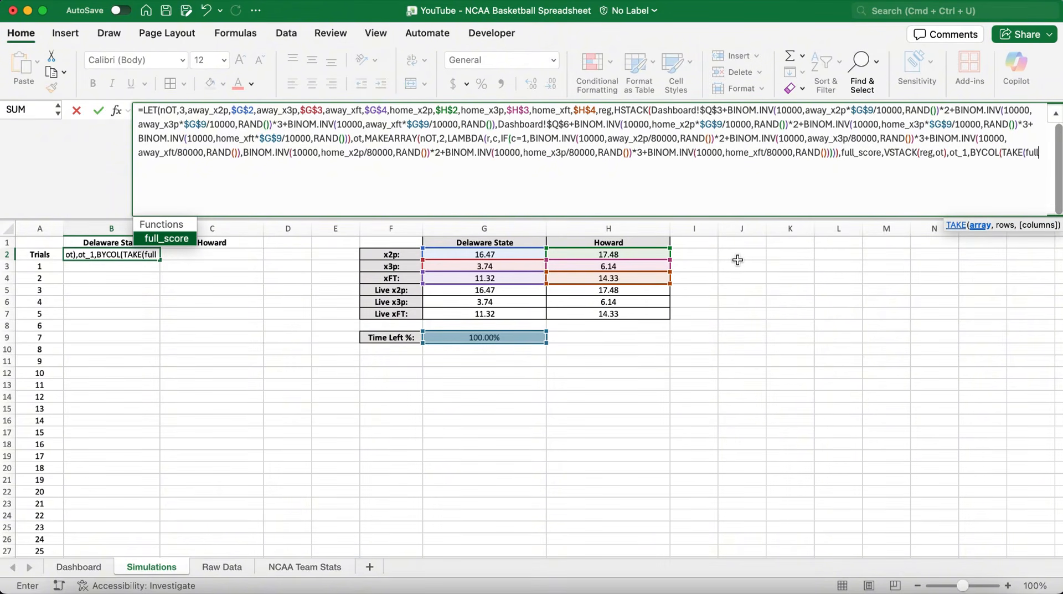
type("_score")
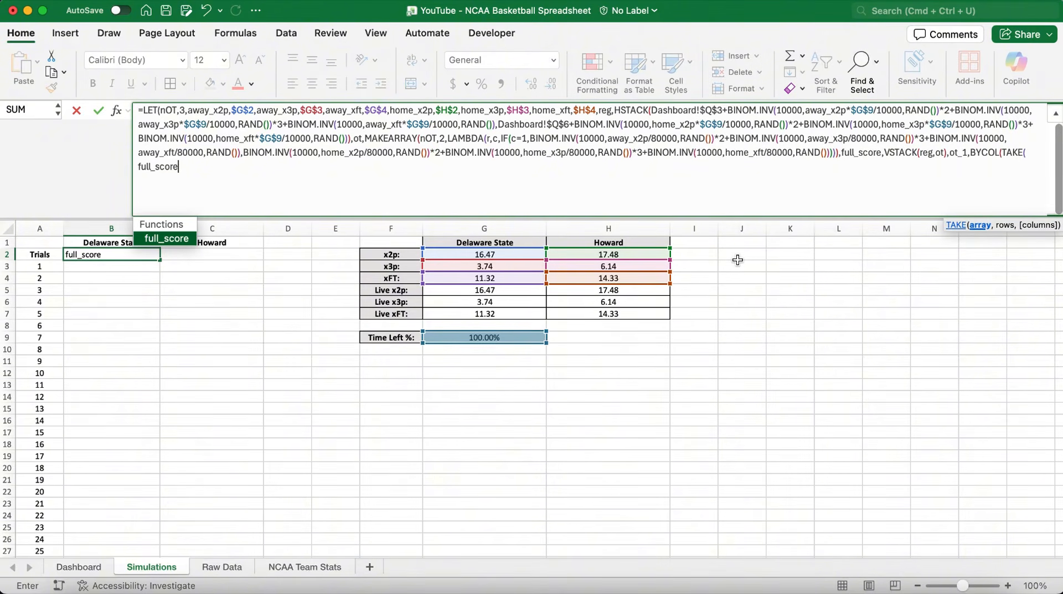
type(",2")
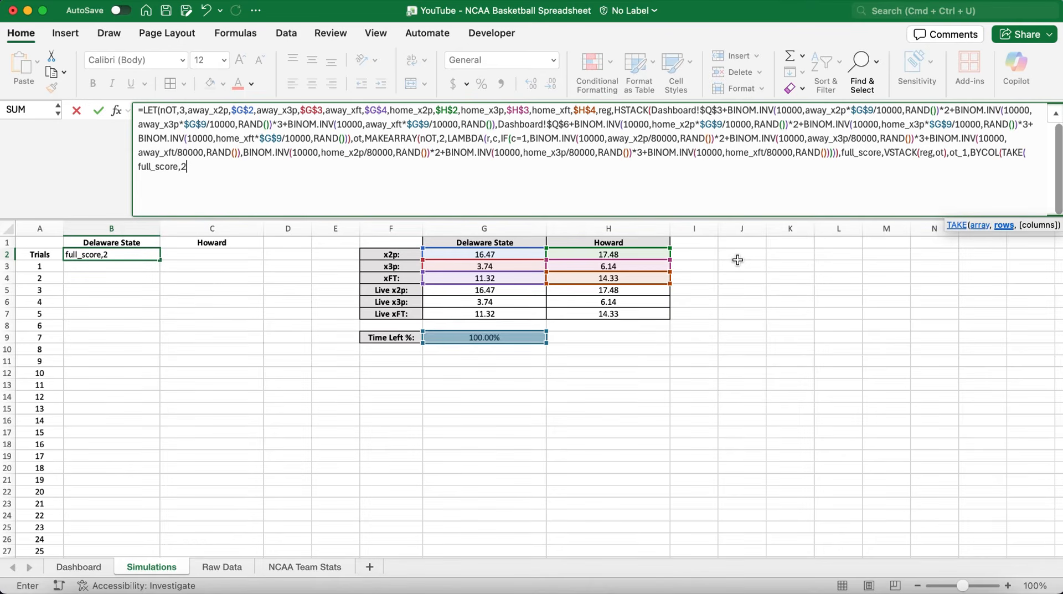
type("),")
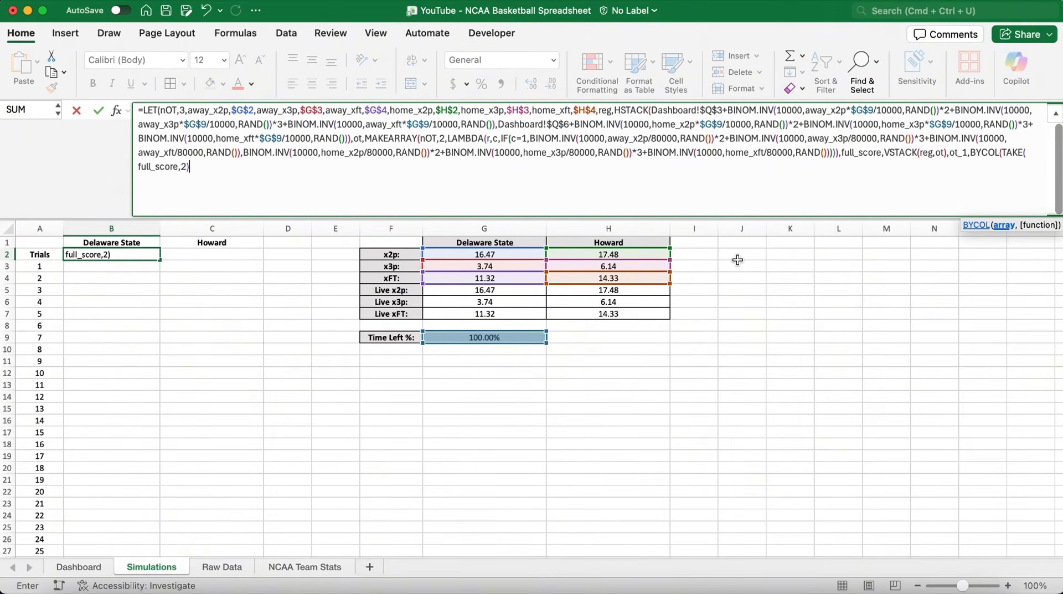
Complete the ot_1 BYCOL with LAMBDA(col,SUM(col)) to total each team's column
type("LAMBD")
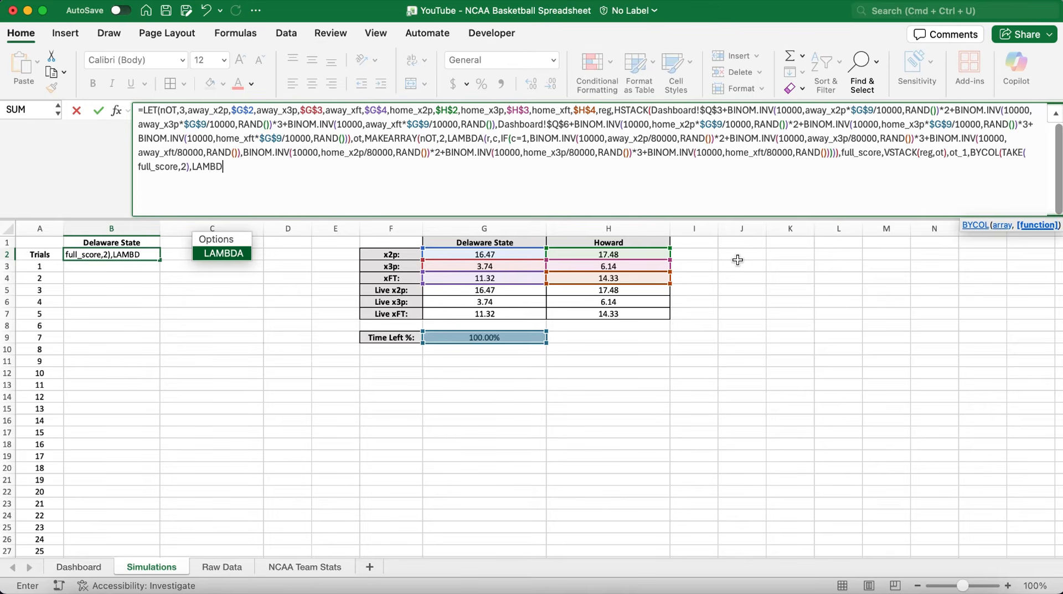
type("A(col")
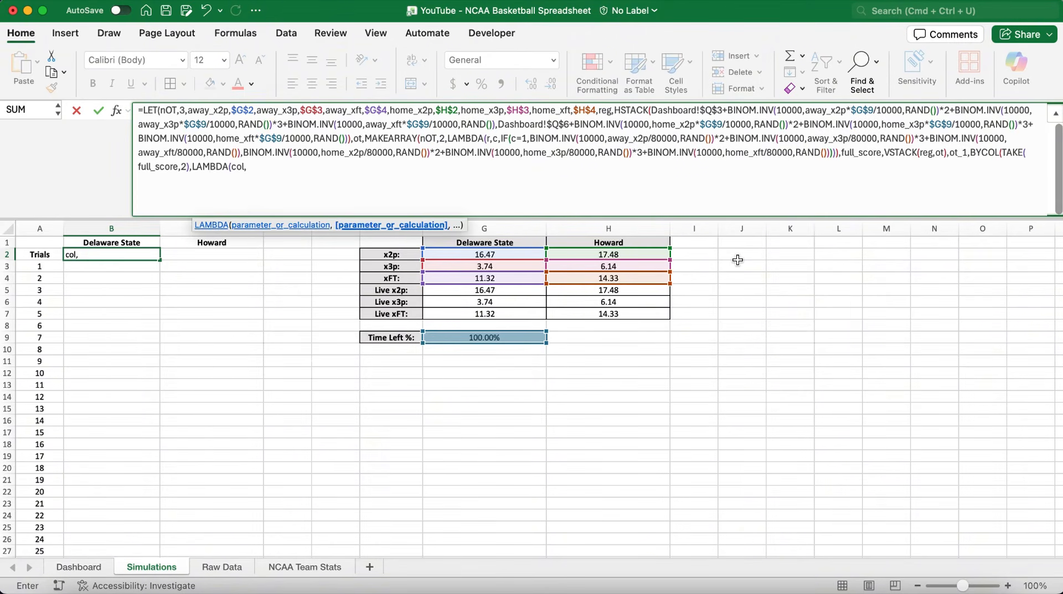
type(",SUM(c0")
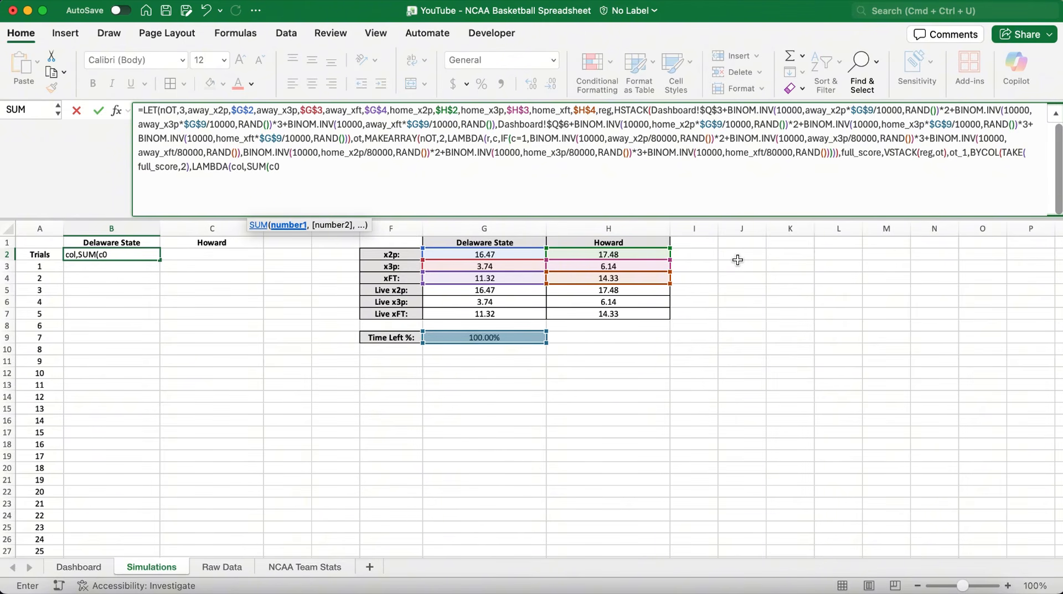
key("BackSpace")
type("ol")
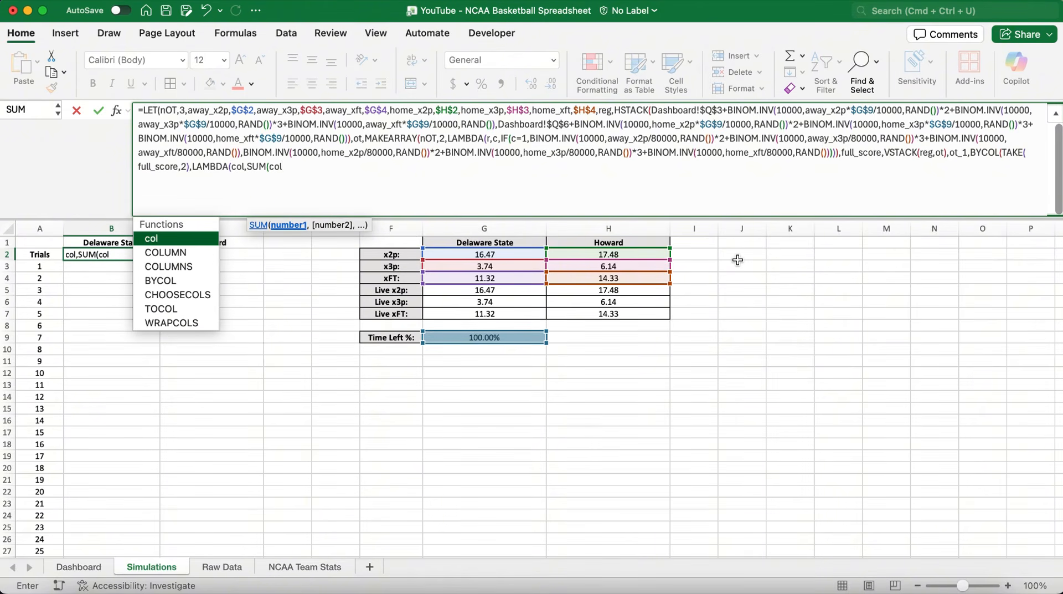
type(")))")
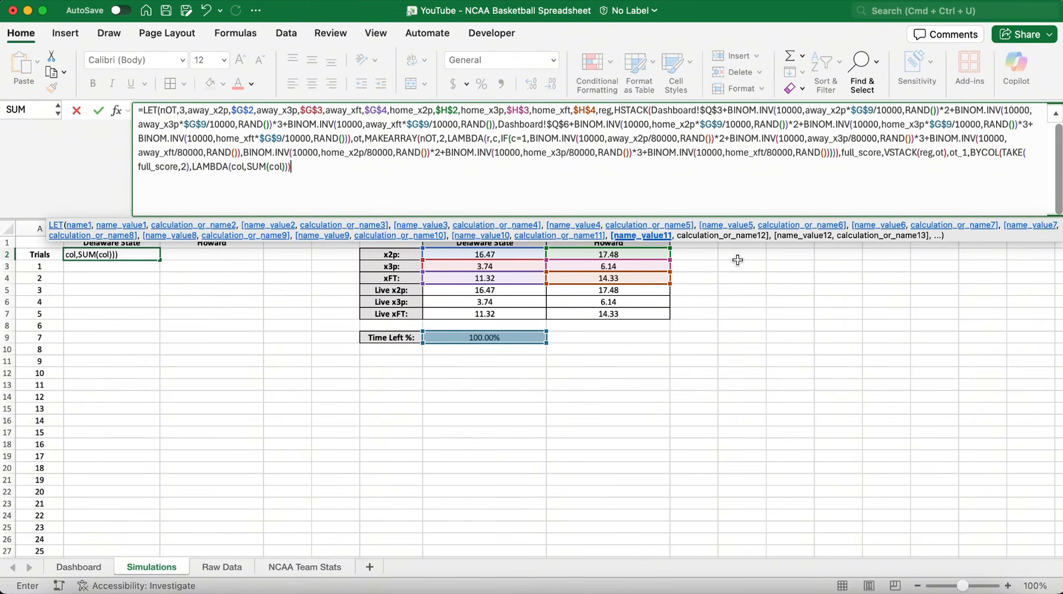
Add the LET variable ot_2 defined as BYCOL(TAKE(full_score,3),LAMBDA(col,SUM(col))) to total the scores through the second overtime
type(",ot_2")
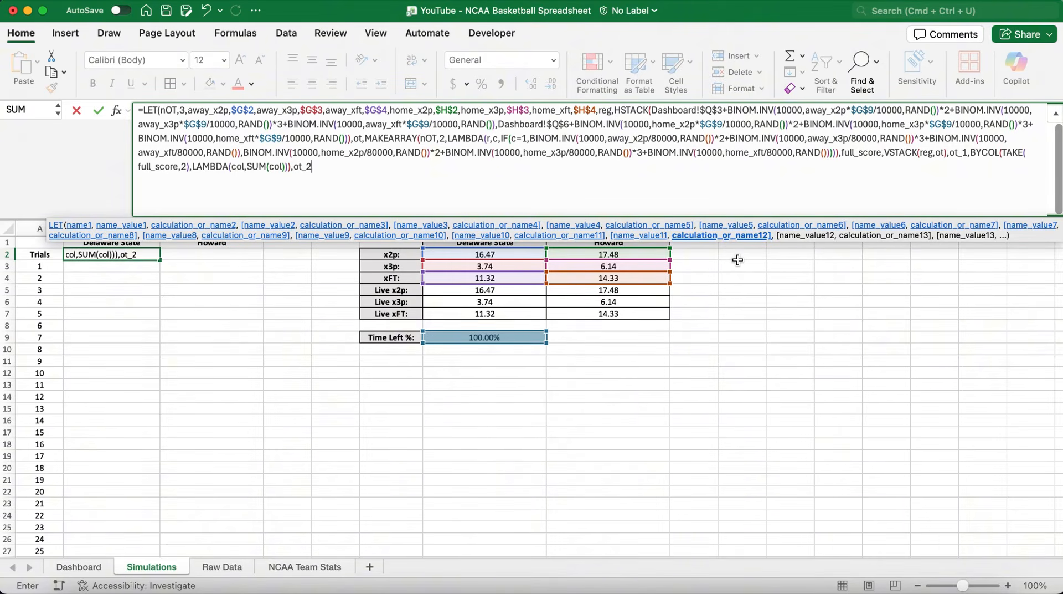
type(",BYCOL")
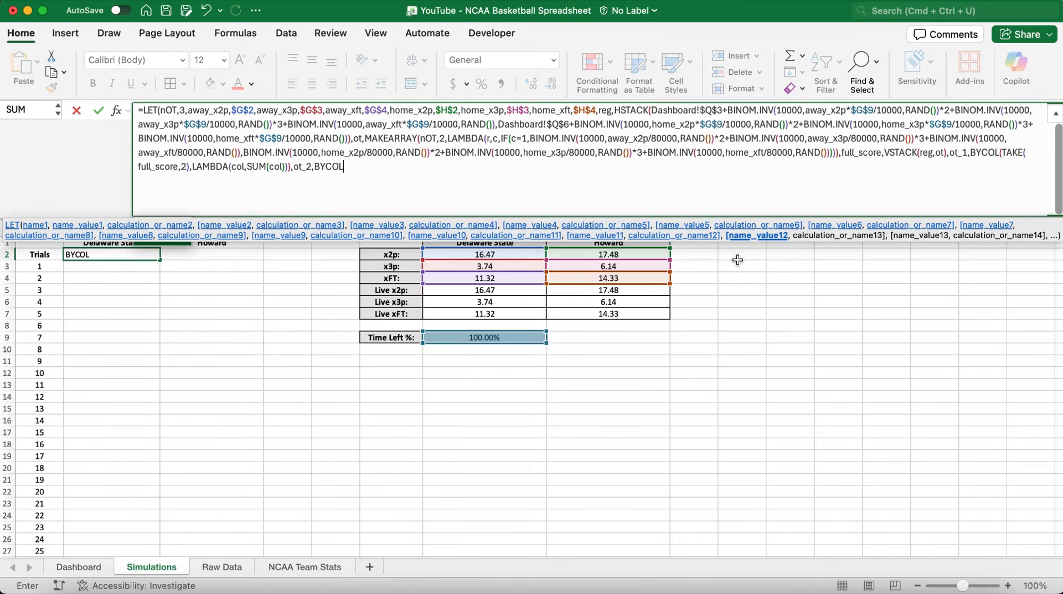
type("(TAKE(")
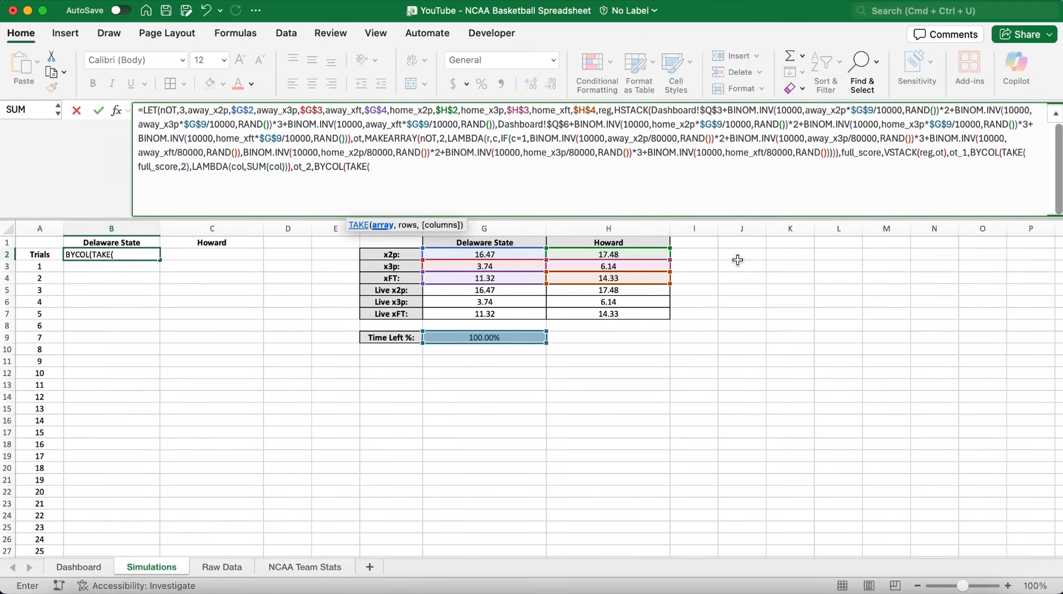
type("full_score")
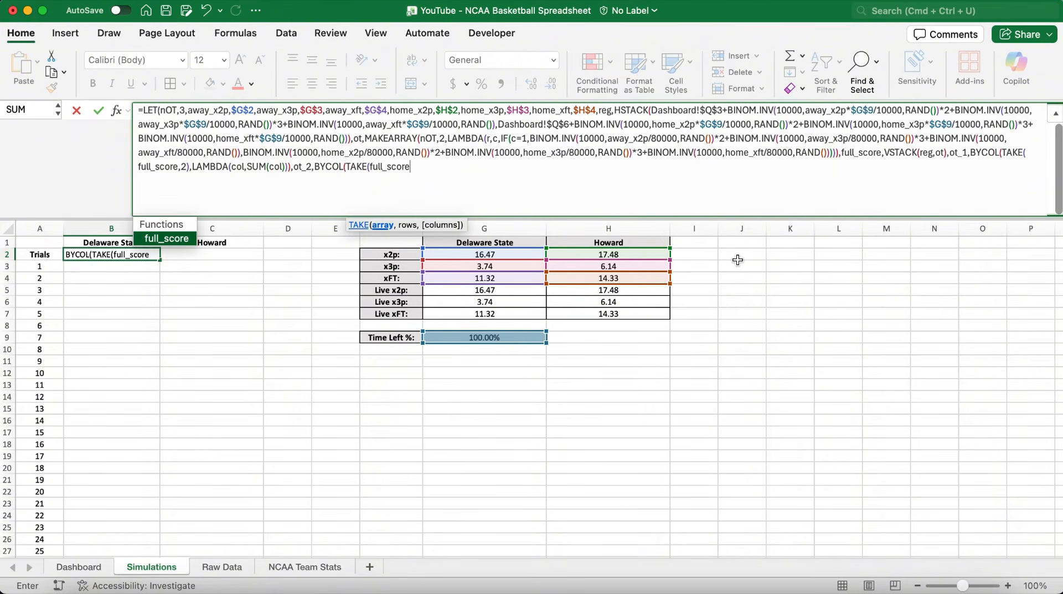
type(",3),")
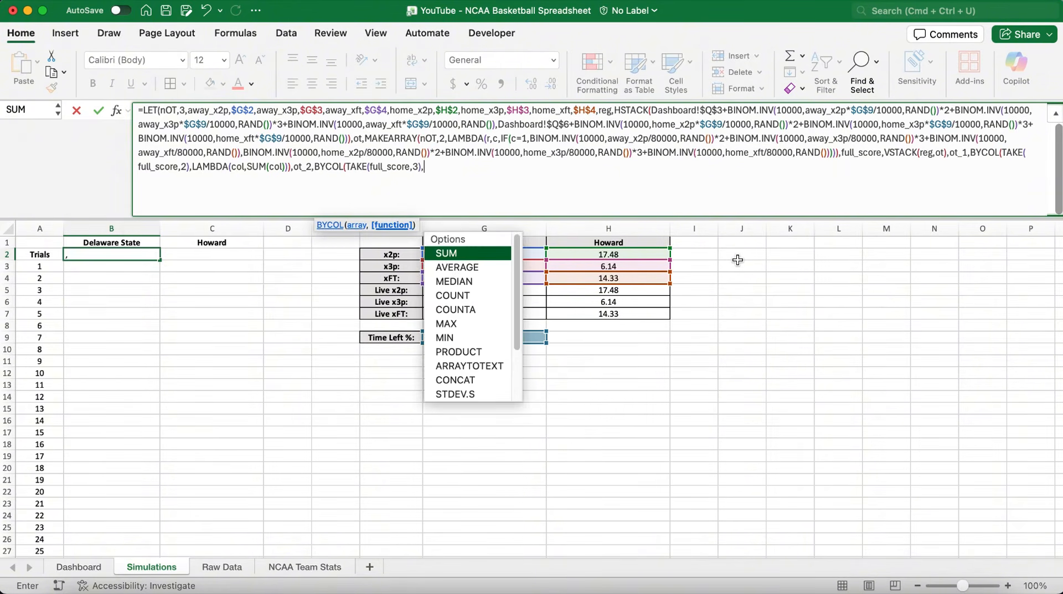
type("LAMBDA")
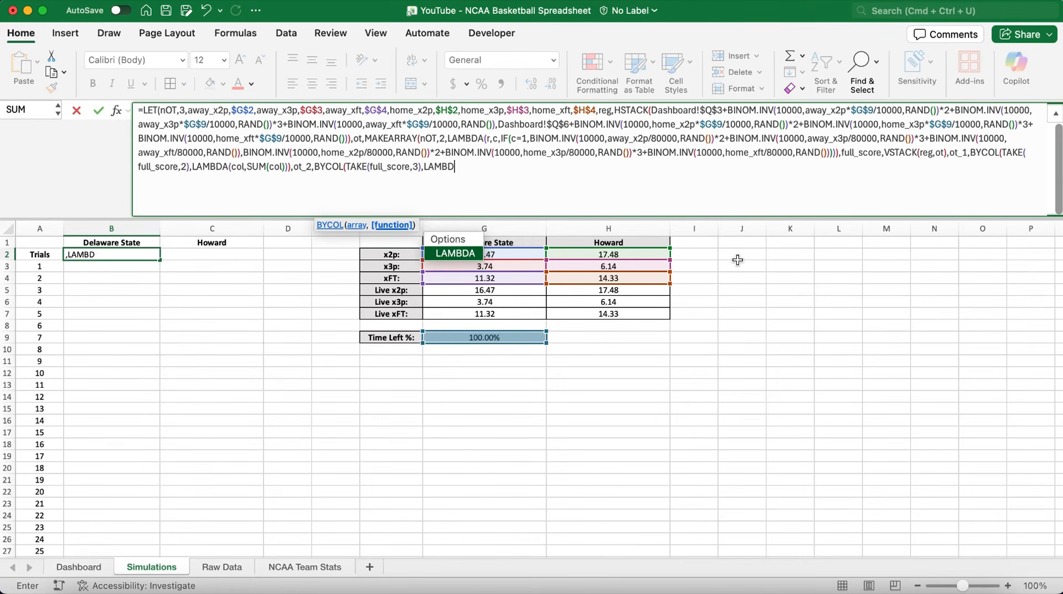
type("(col")
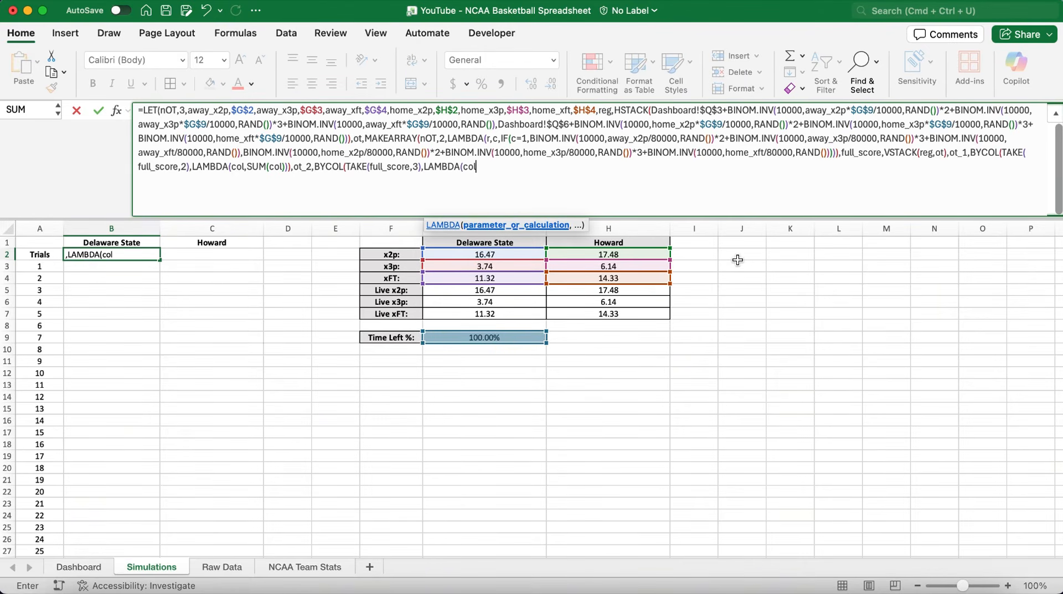
type(",SUM")
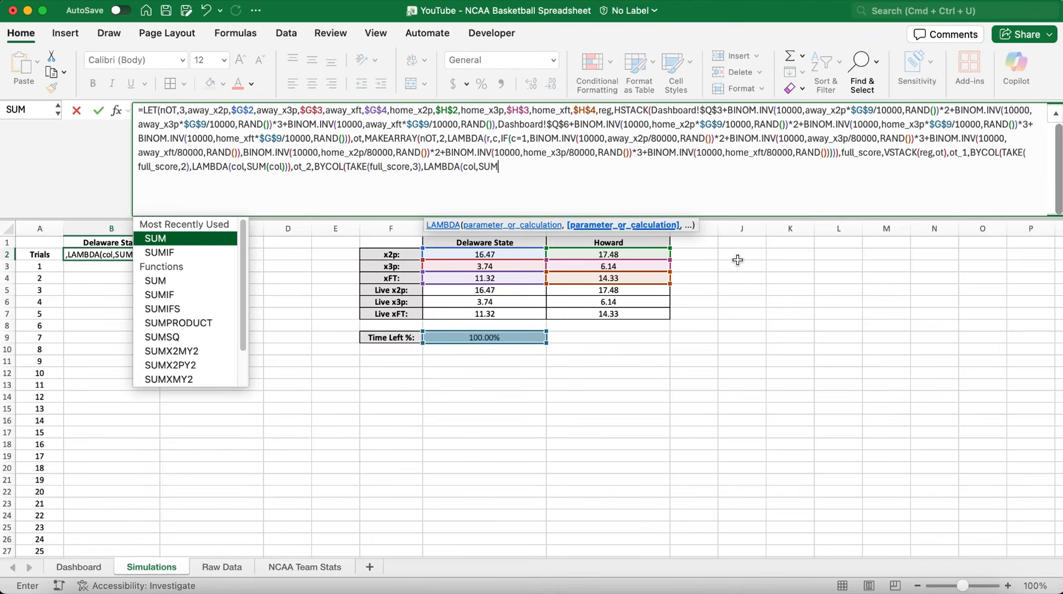
type("(col)))")
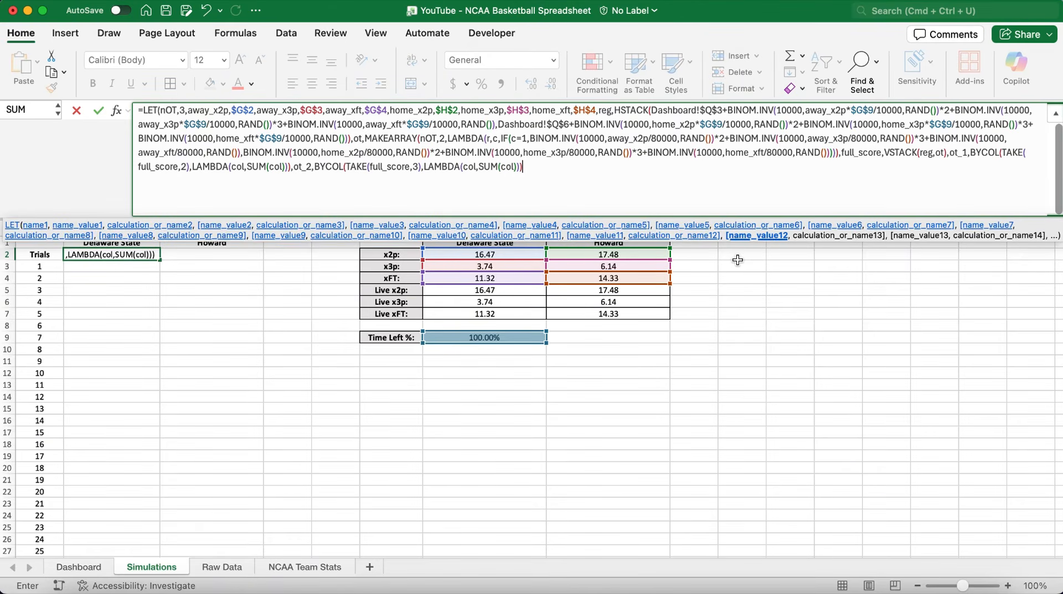
Add the LET variable ot_3 defined as BYCOL(TAKE(full_score,4),LAMBDA(col,SUM(col))) to total the scores through the third overtime
type(",ot_")
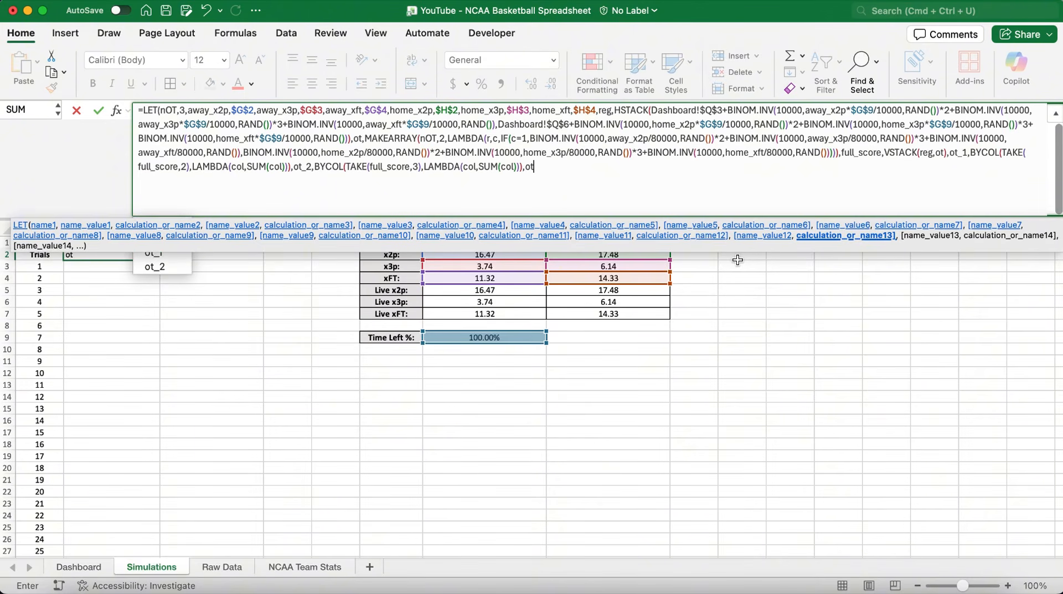
type("3,BYCO")
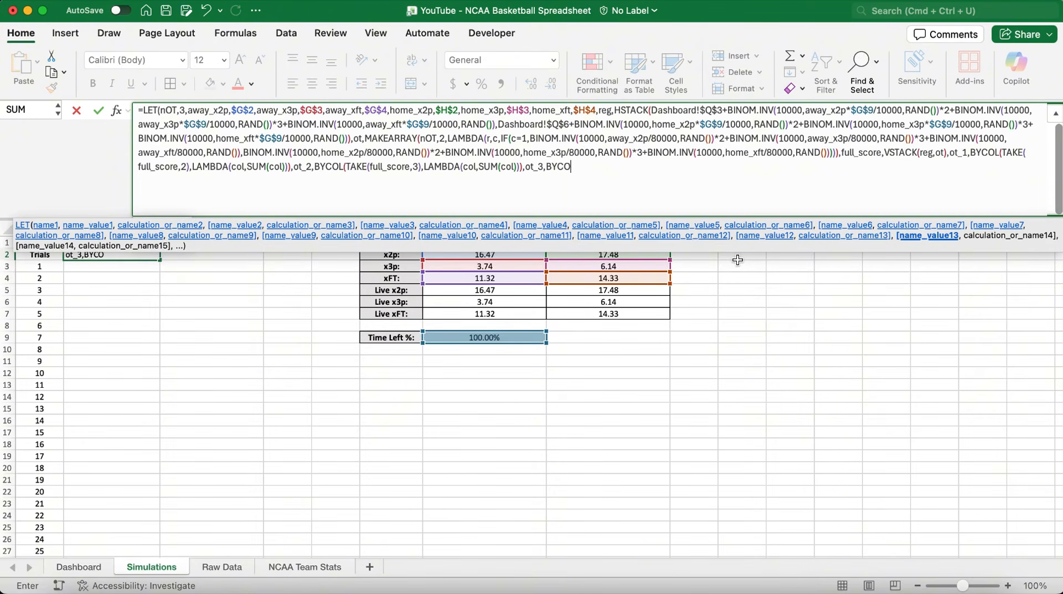
type("L(TAKE(")
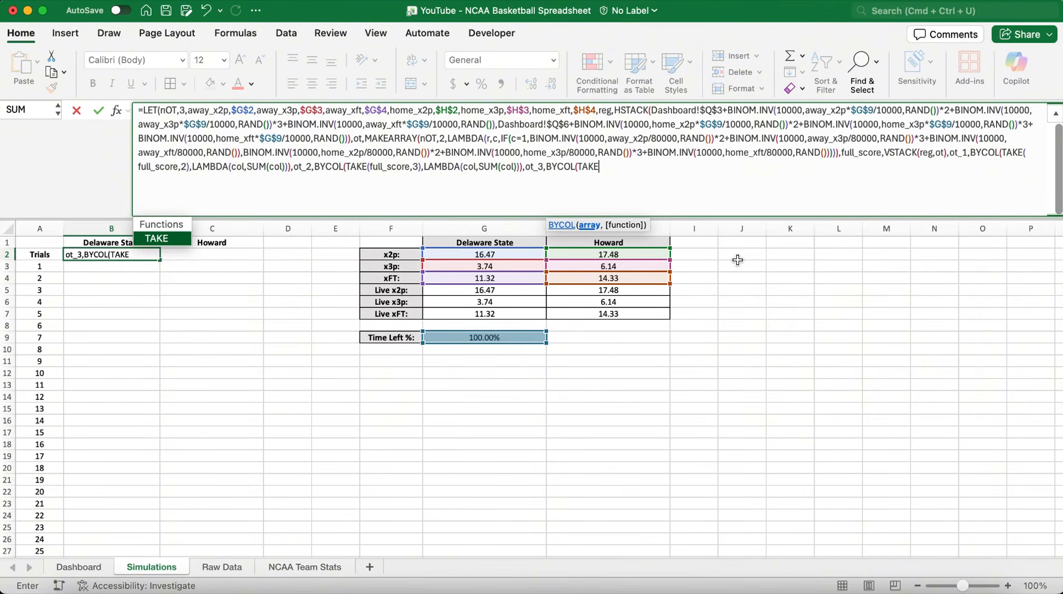
type("full_")
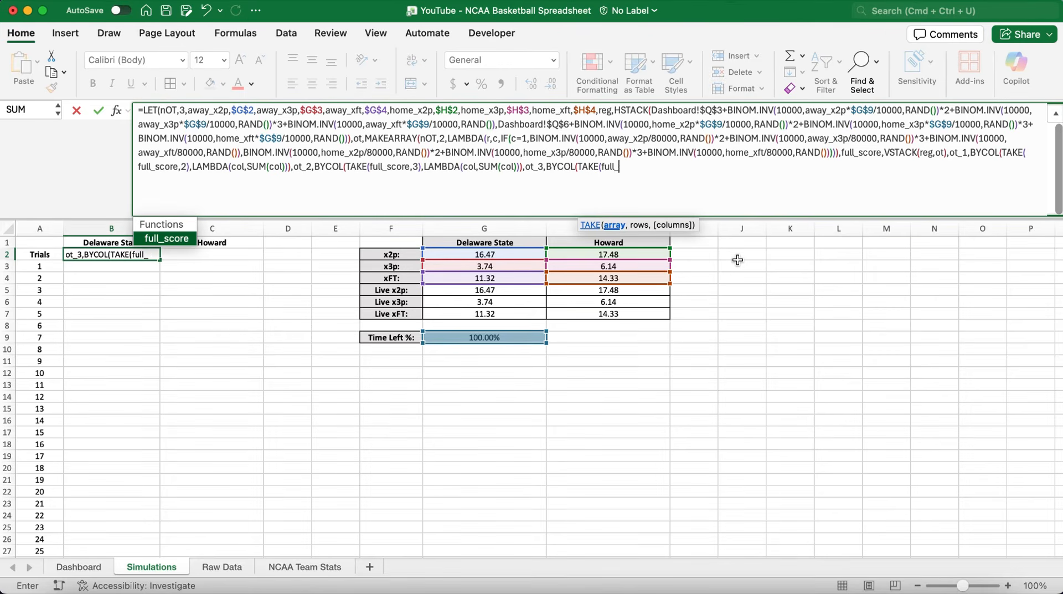
type("score,4)")
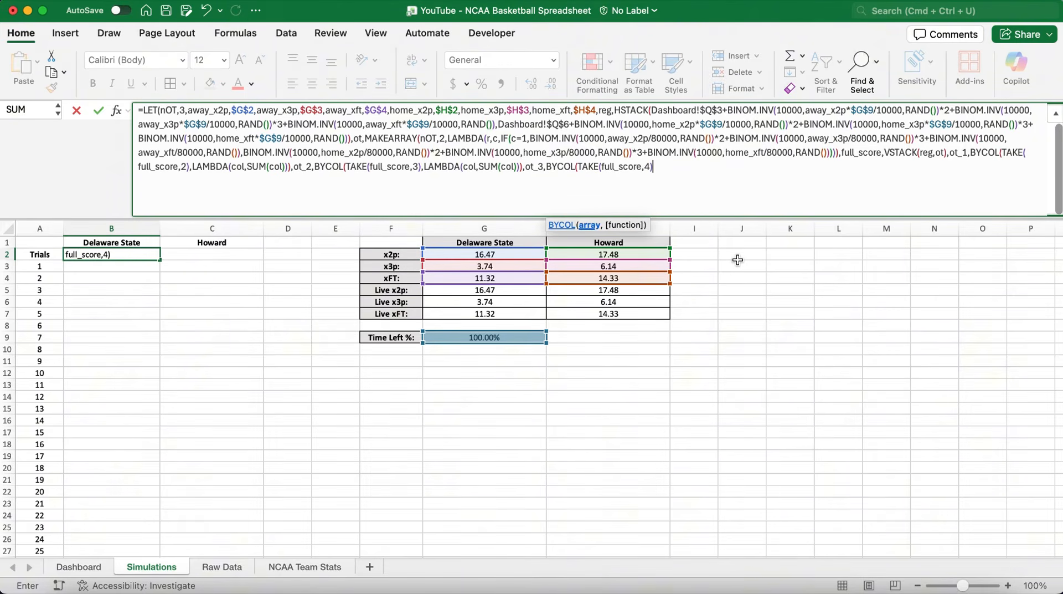
type(",LAMBDA(col")
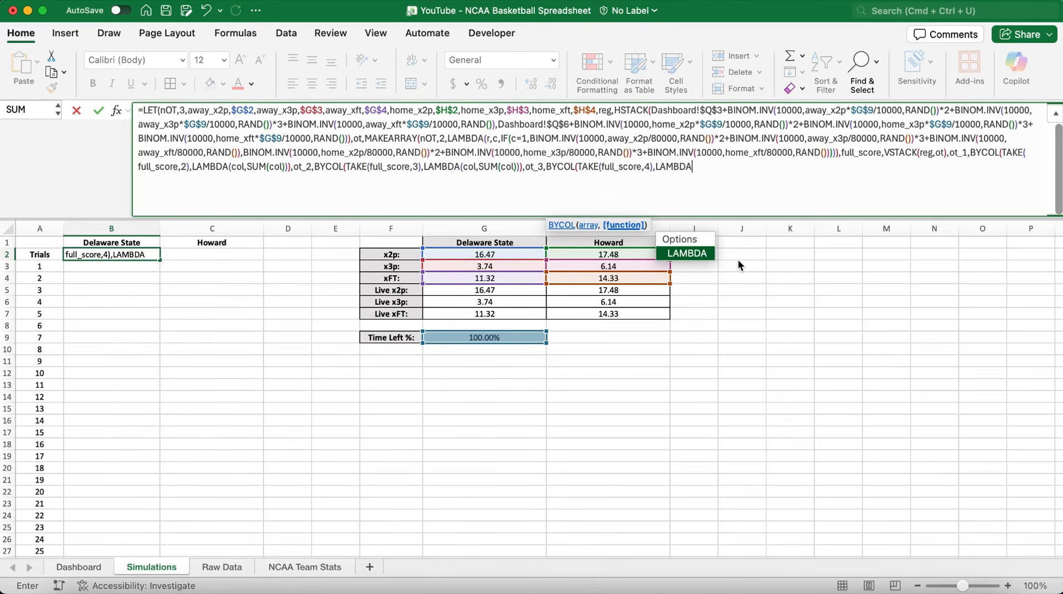
type(",SUM(col")
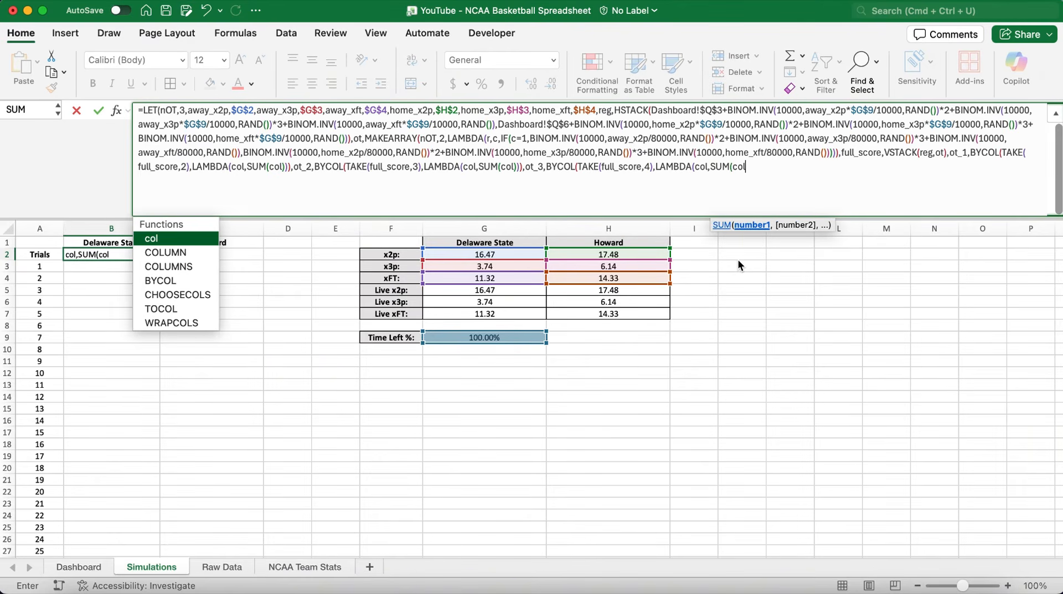
type("))),")
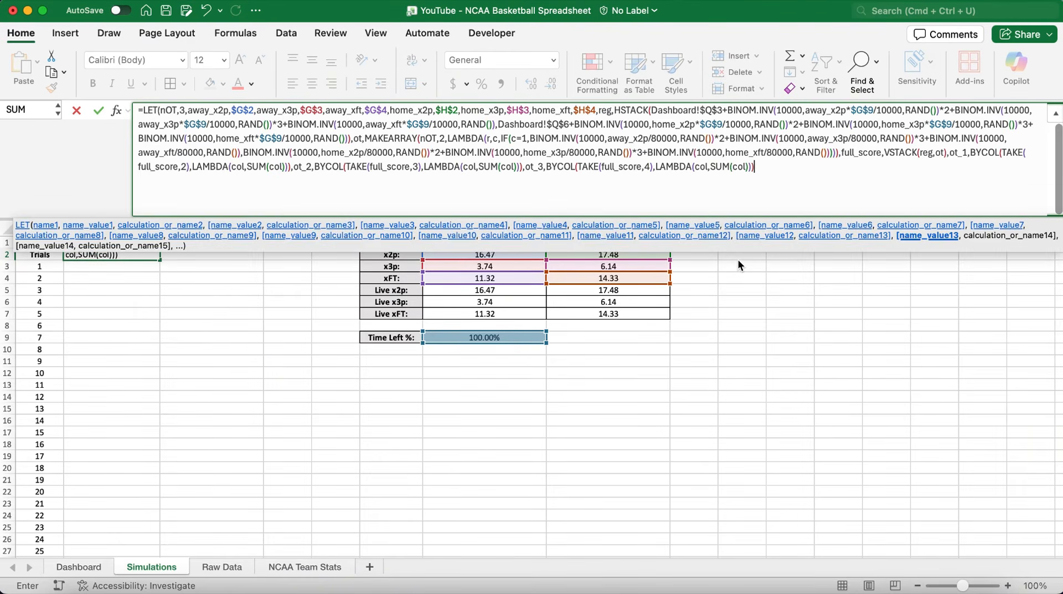
Begin the LET's final calculation with IF(CHOOSECOLS(reg,1)<>CHOOSECOLS(reg,2),reg, to return the regulation score when the teams are not tied
type("IF(")
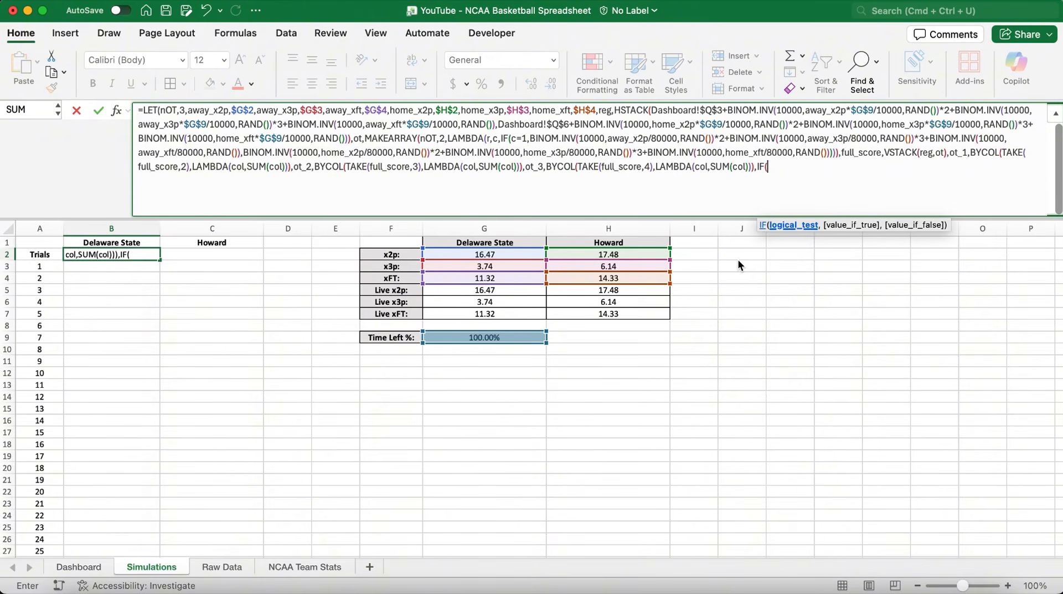
type("CHOOSECOLS")
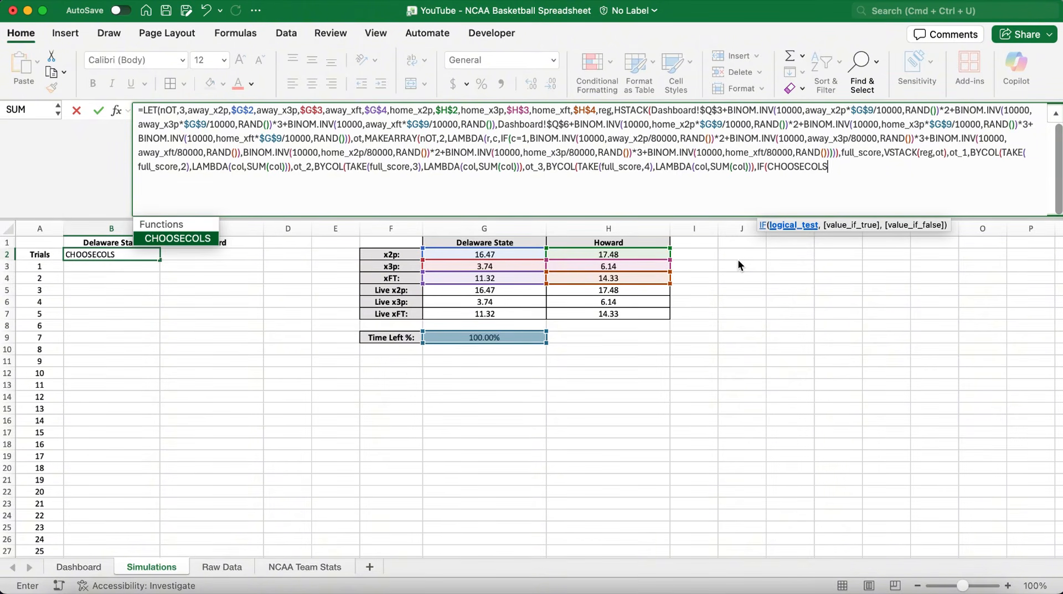
type("(reg,1")
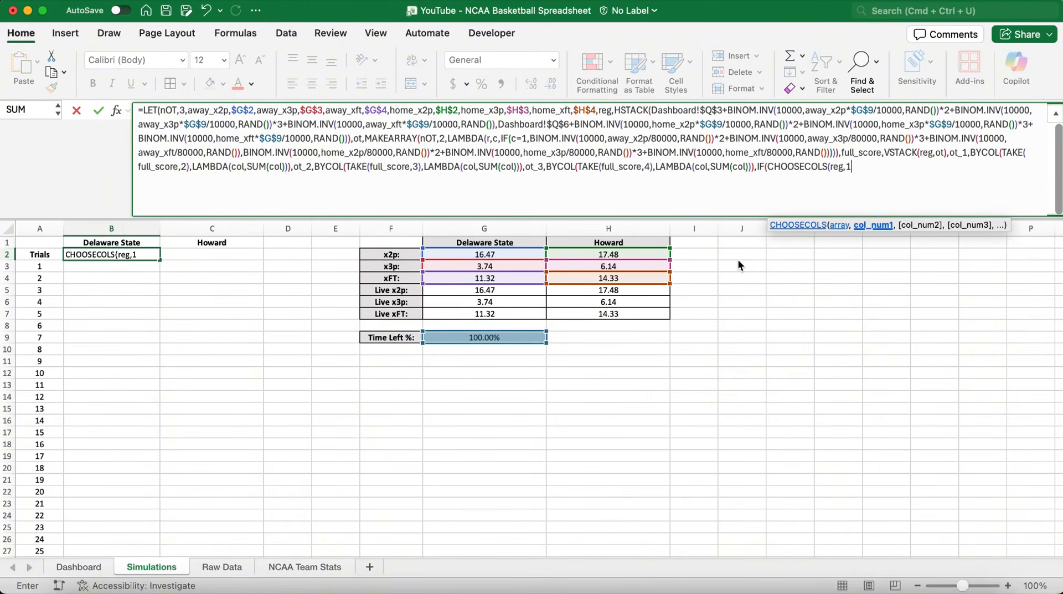
type(")<")
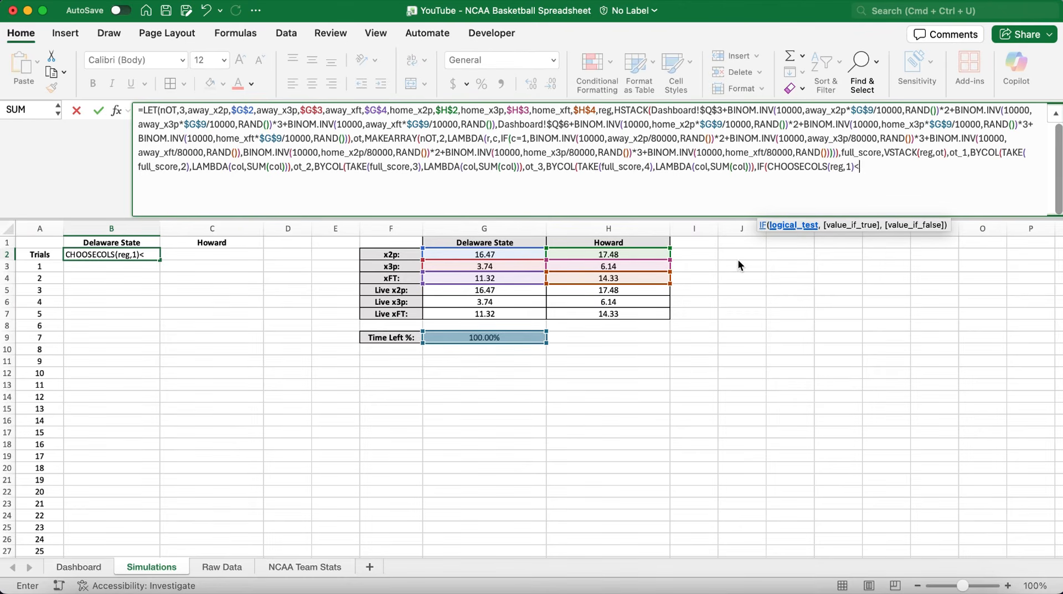
type(">CHOOSEC")
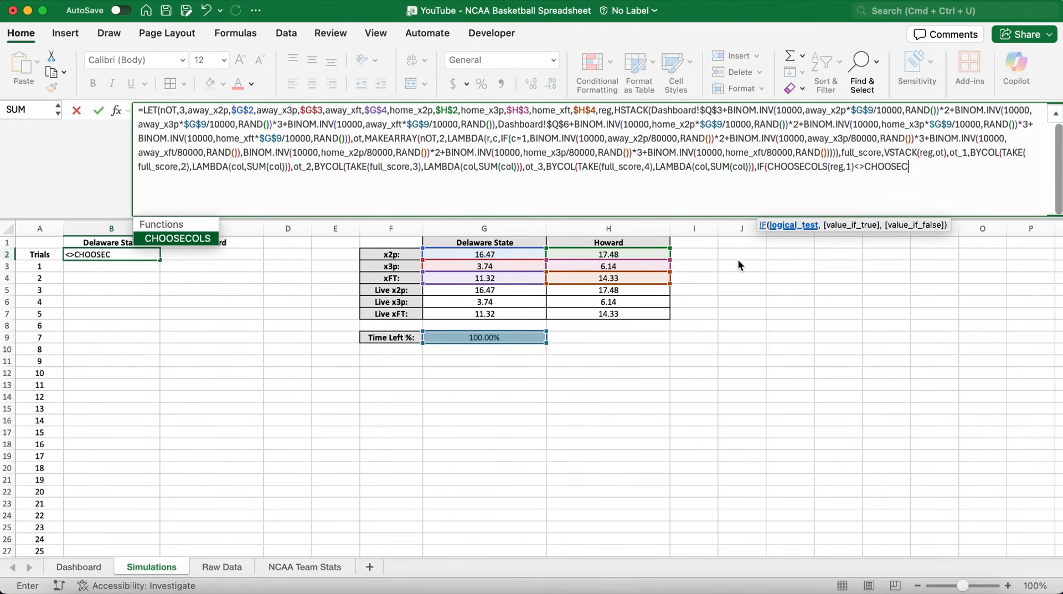
type("OLS(reg")
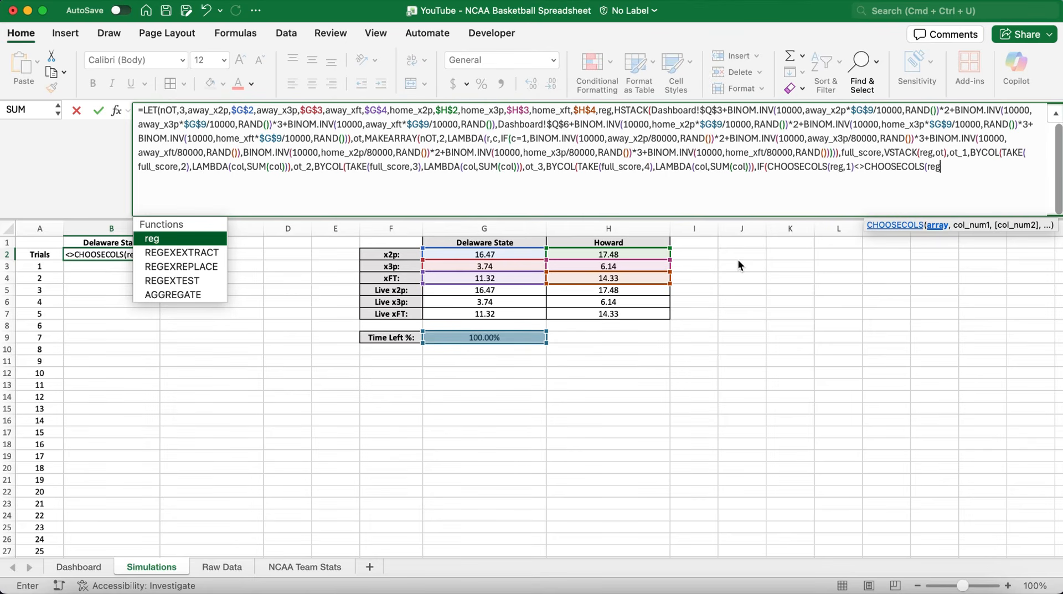
type(",")
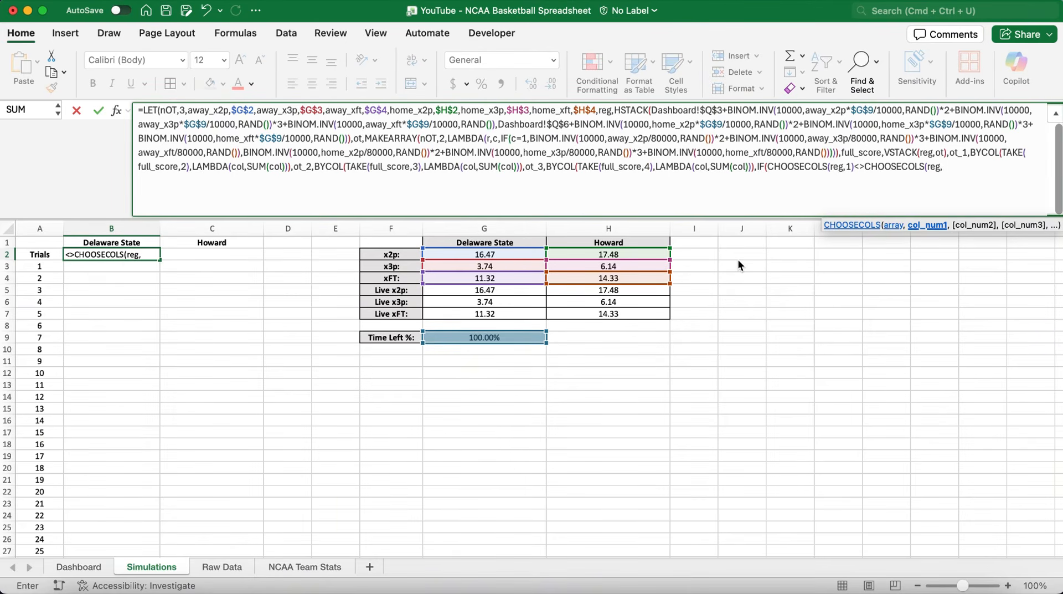
type("2)")
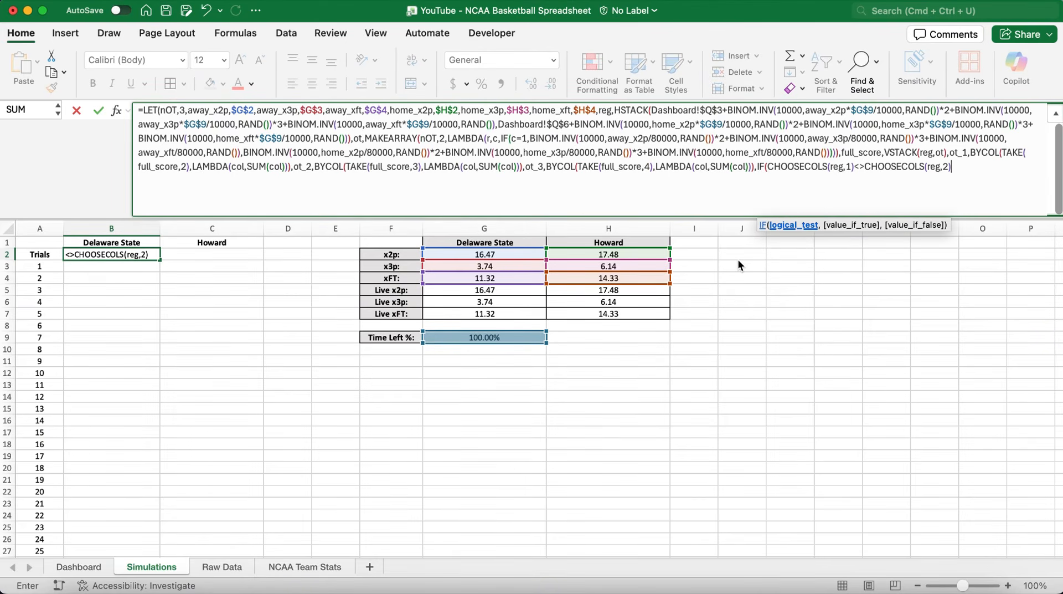
type(",reg")
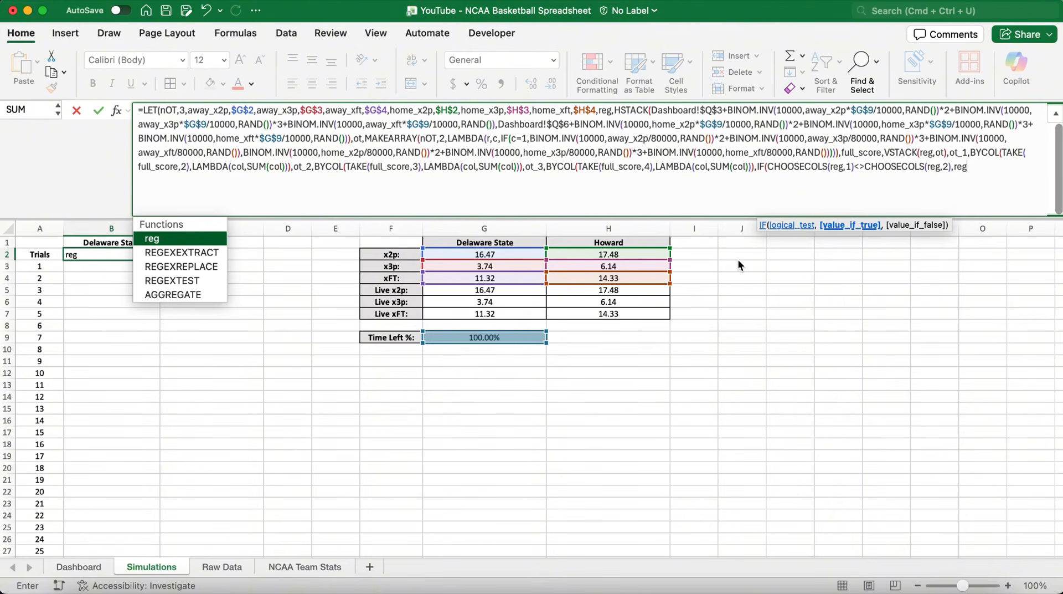
type(",")
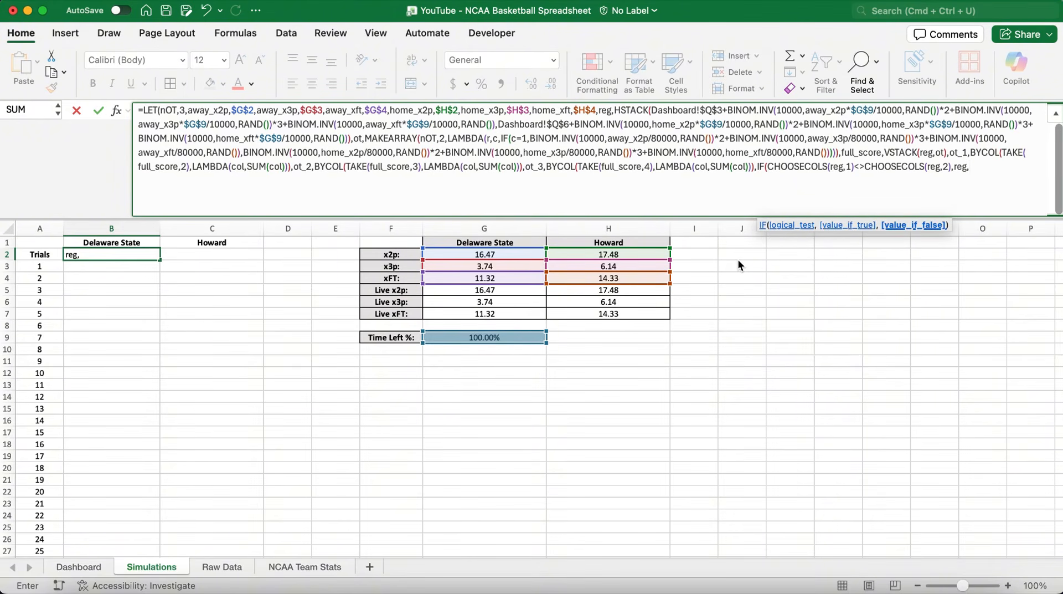
Nest IF(CHOOSECOLS(ot_1,1)<>CHOOSECOLS(ot_1,2),ot_1, as the value if false, returning the first-overtime totals when they differ
type("IF(Ch")
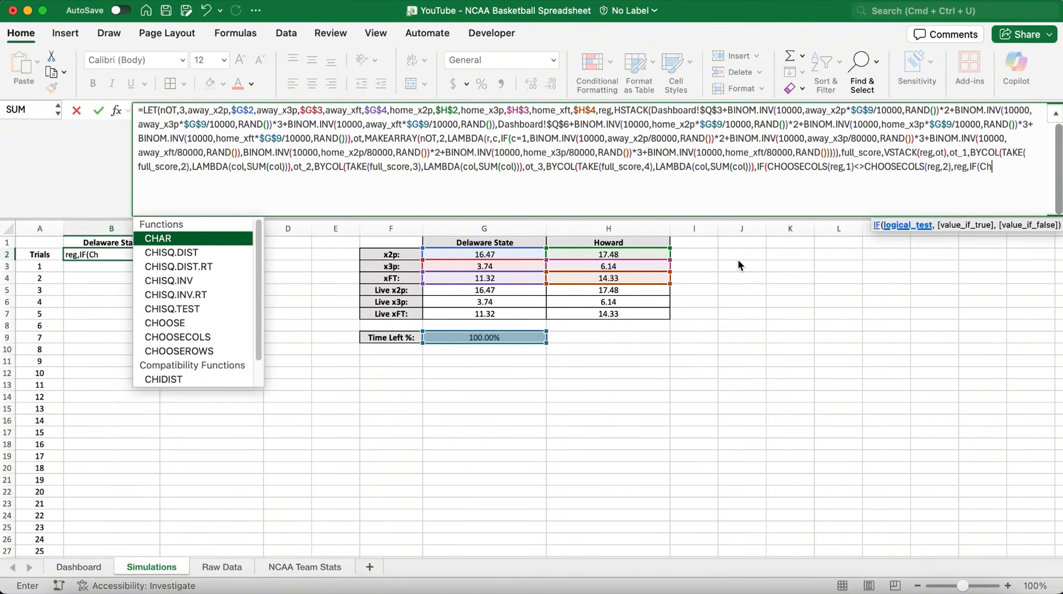
key("BackSpace")
type("HOOSECOLS")
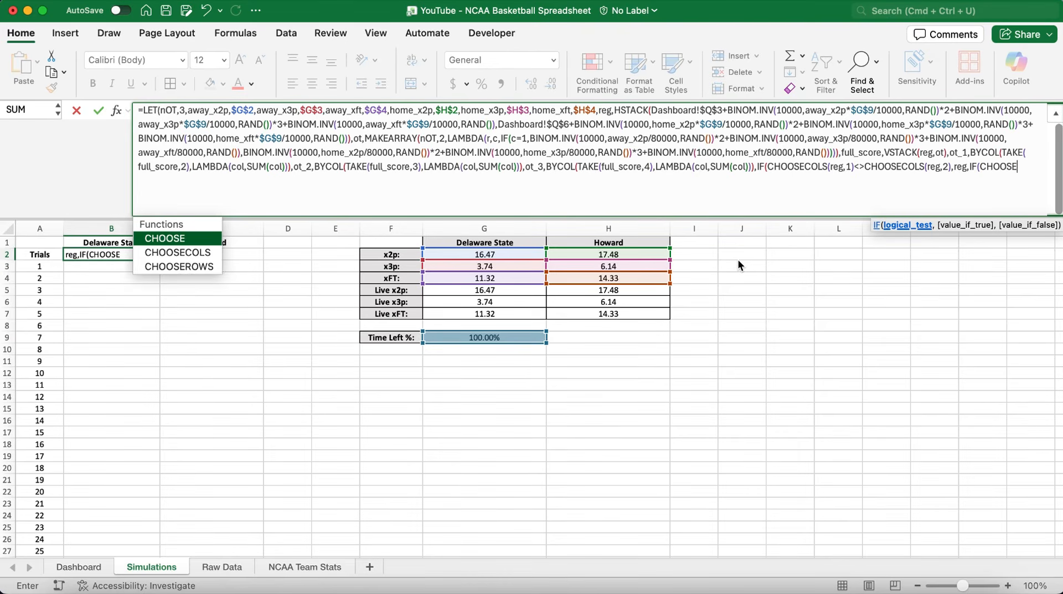
type("(")
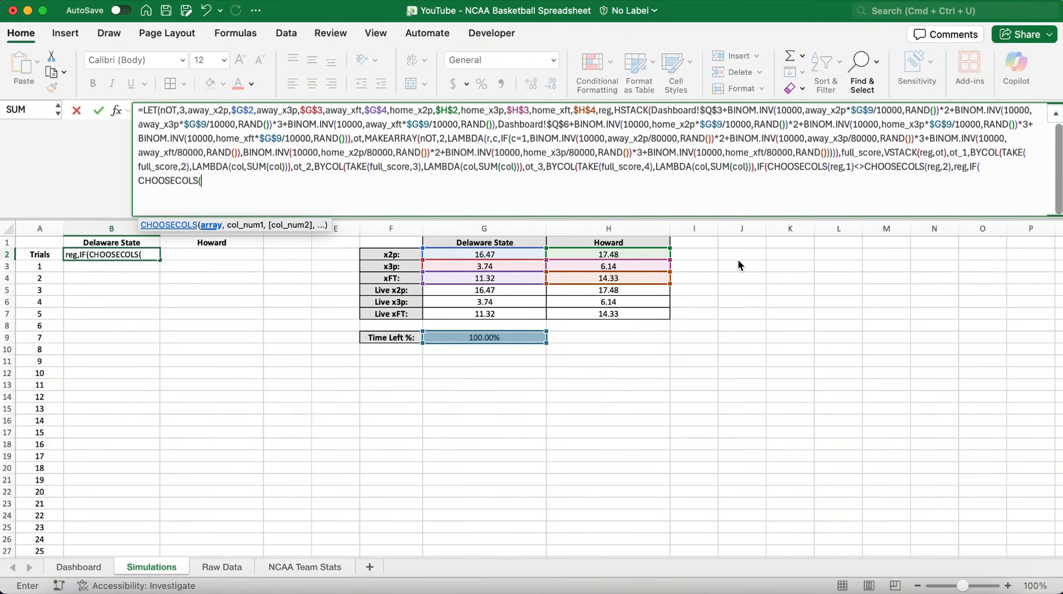
type("ot_1,")
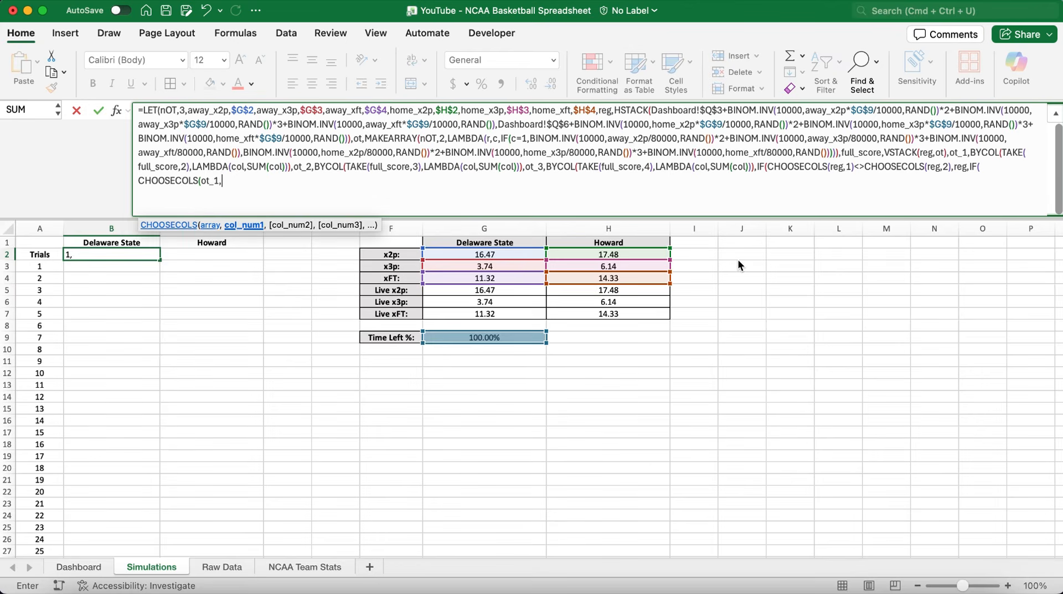
type("1)<>")
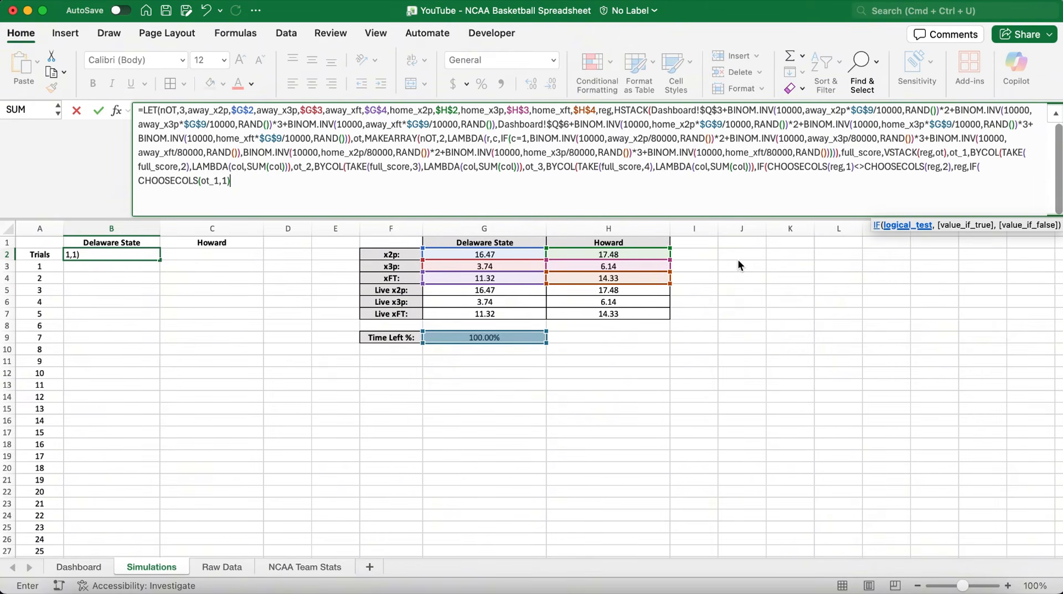
type("CHOOSE")
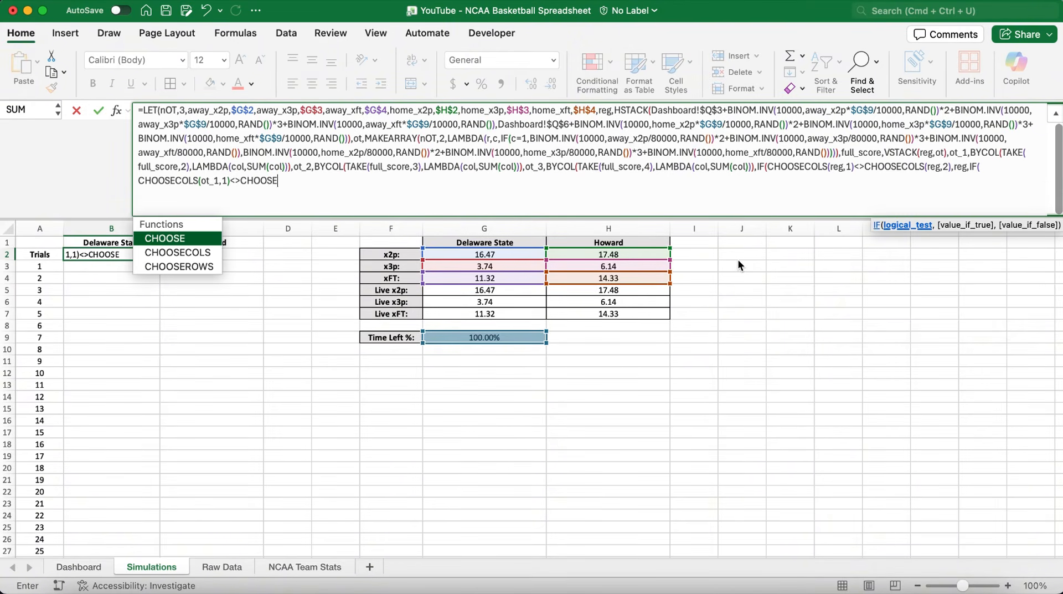
type("COLS(ot_1")
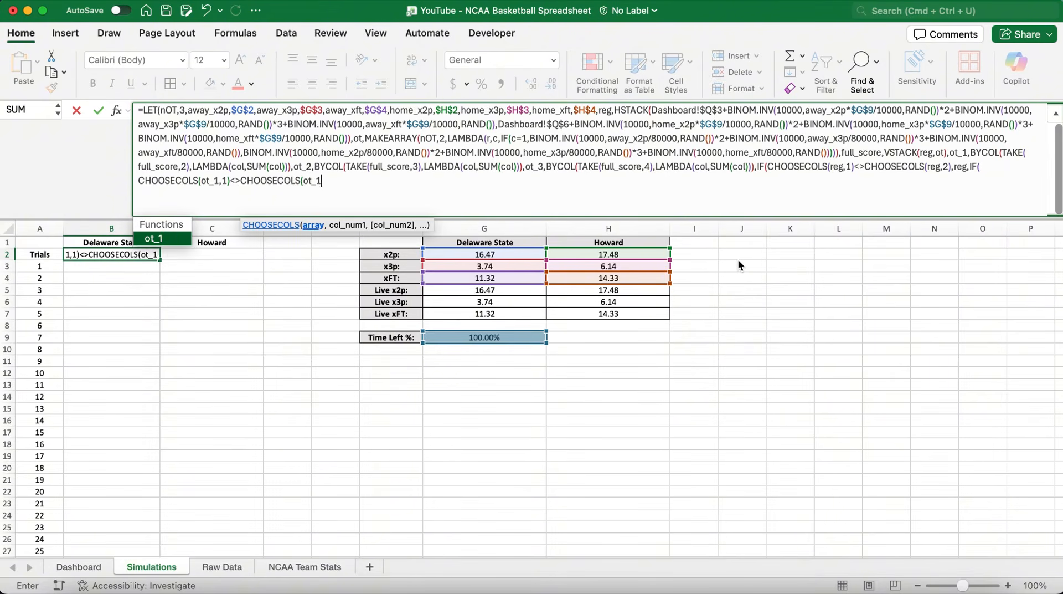
type(",2),")
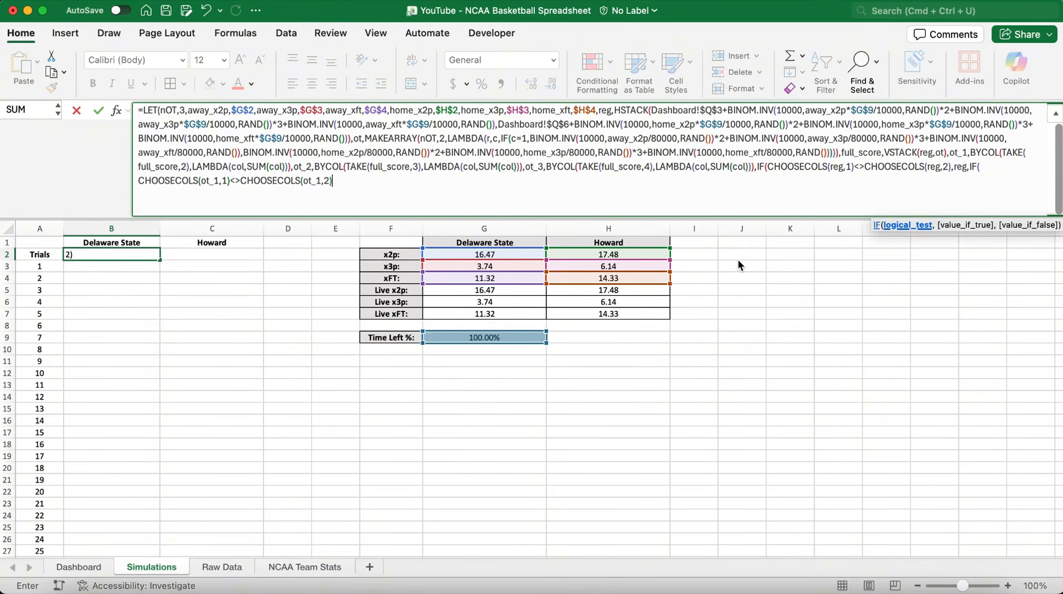
type("ot_1,")
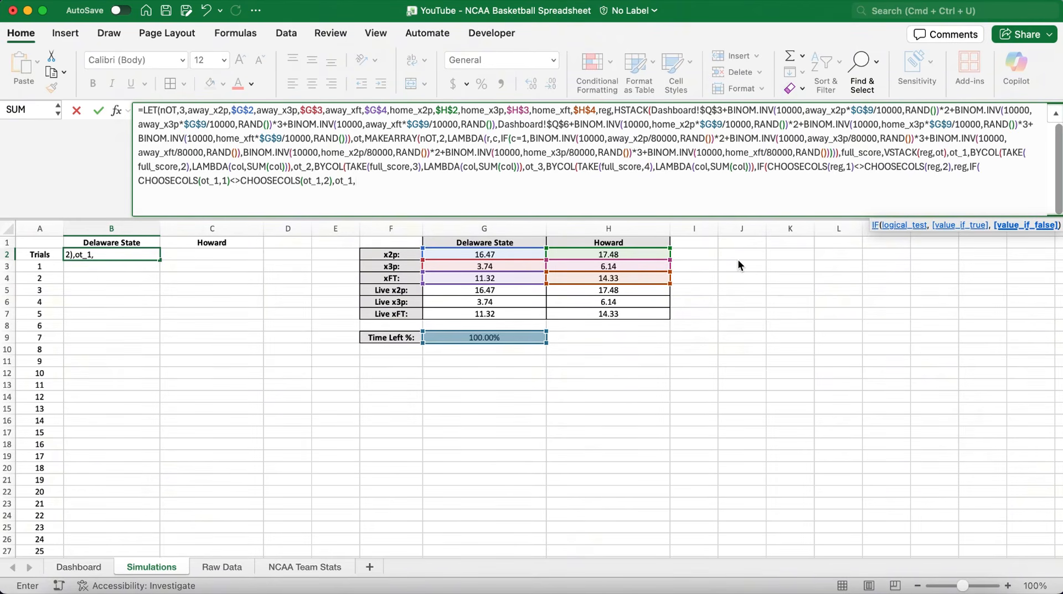
Nest a further IF(CHOOSECOLS(ot_2,1)<>CHOOSECOLS(ot_2,2),ot_2, to return the second-overtime totals when they differ
type("IF(CHOOS")
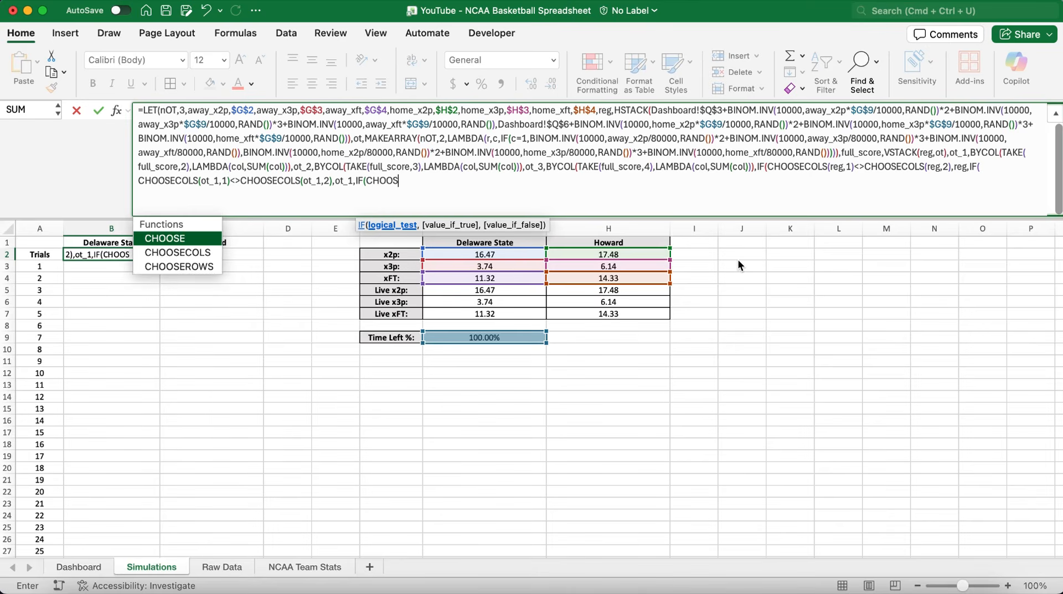
type("ECOLS(")
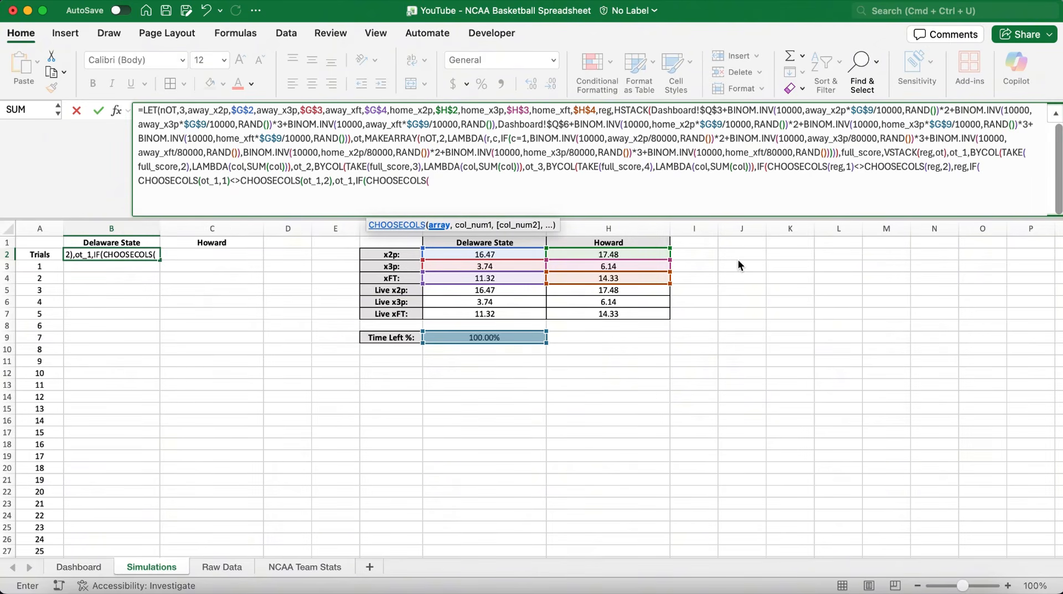
type("ot_")
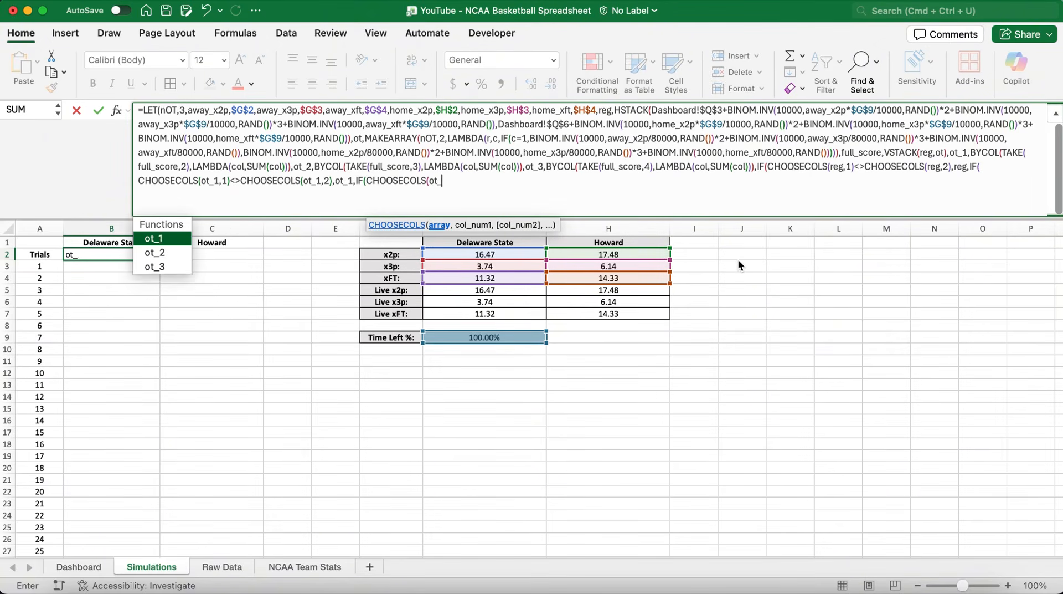
type("2,1)<>")
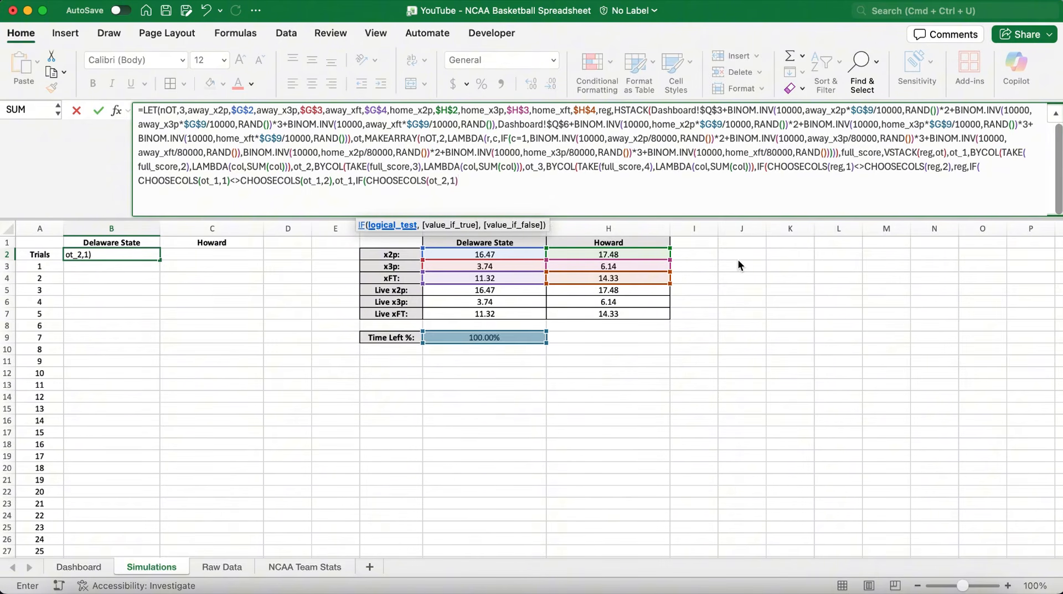
type("CHOOSECOLS(")
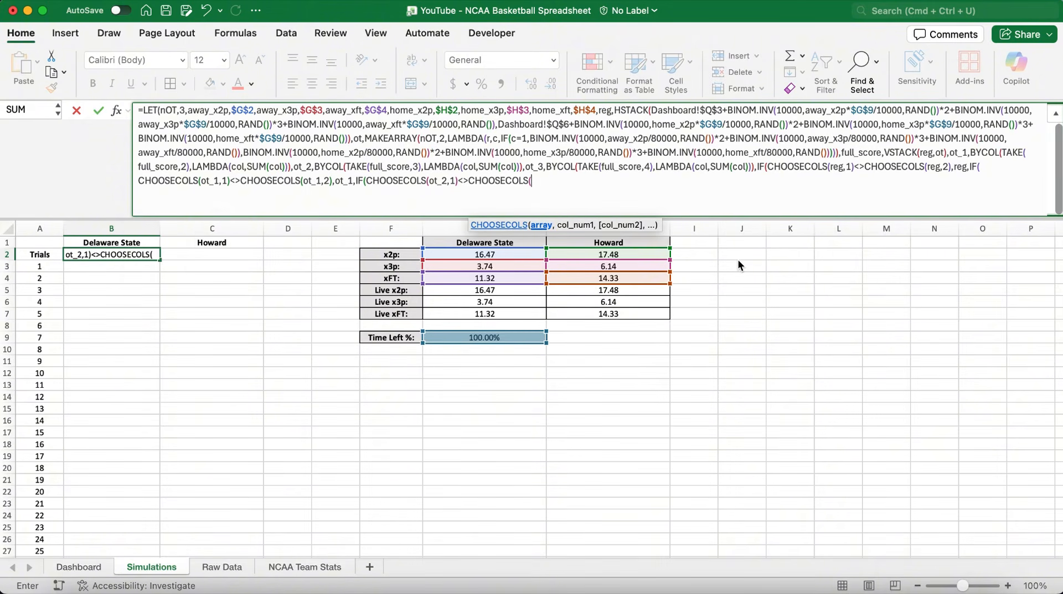
type("ot_2")
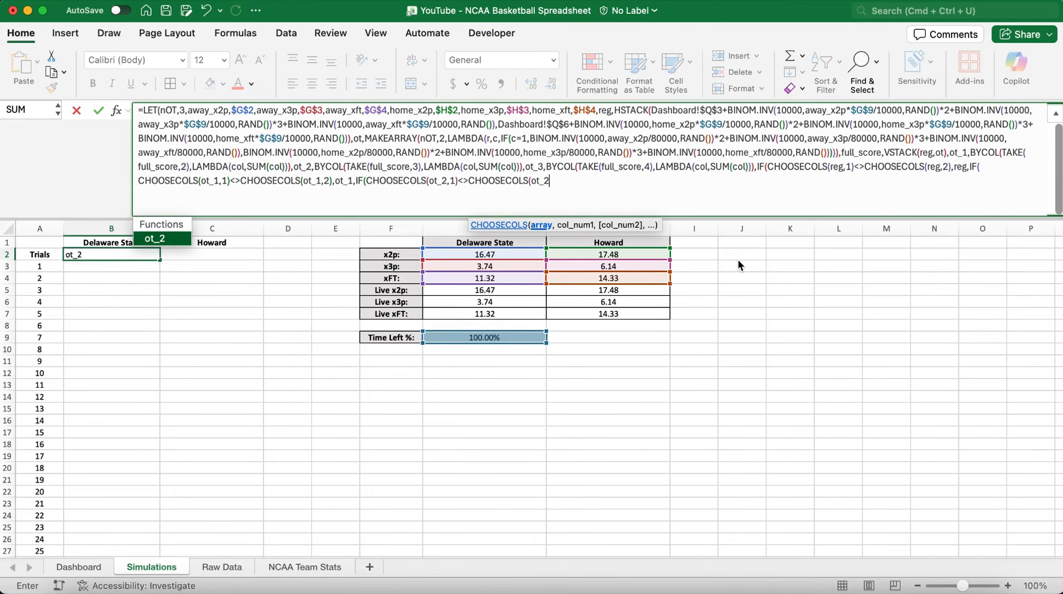
type(",2),ot_2,")
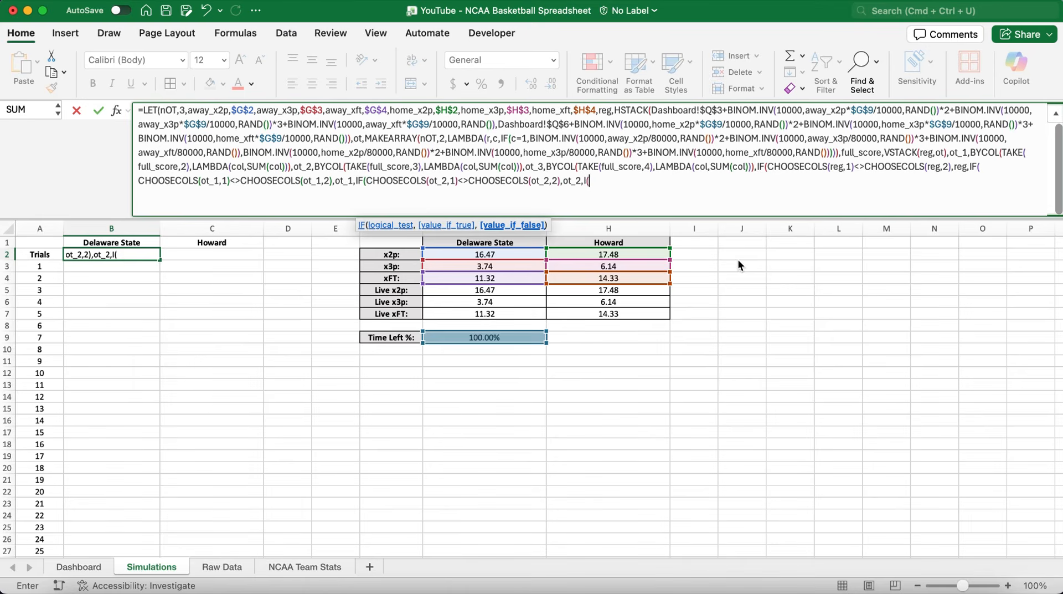
Nest another IF(CHOOSECOLS(ot_3,1)<>CHOOSECOLS(ot_3,2),ot_3 to return the third-overtime totals when they differ
type("IF(CHOOSECOLS(")
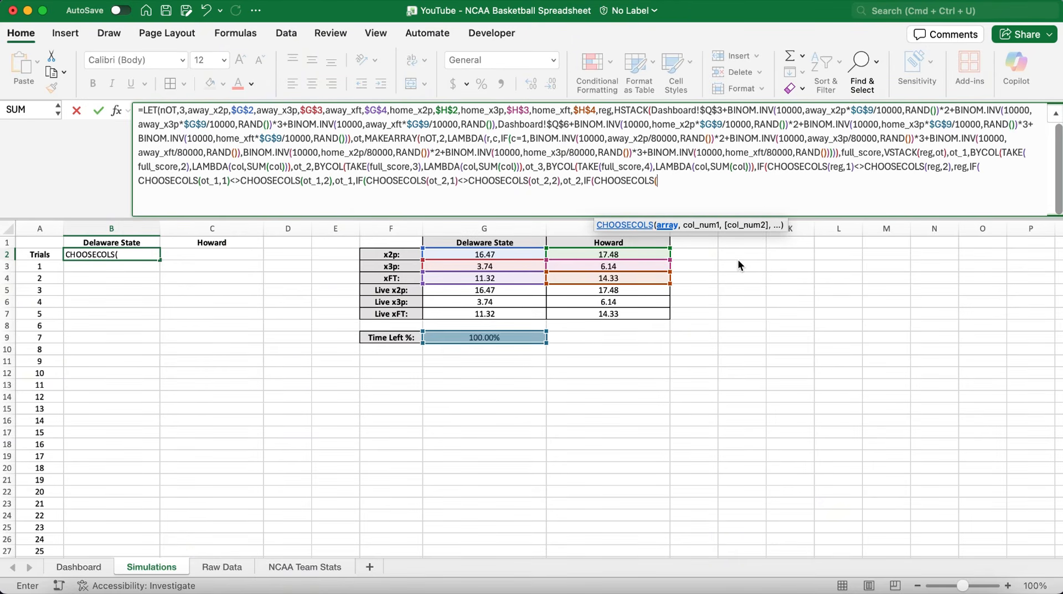
type("ot")
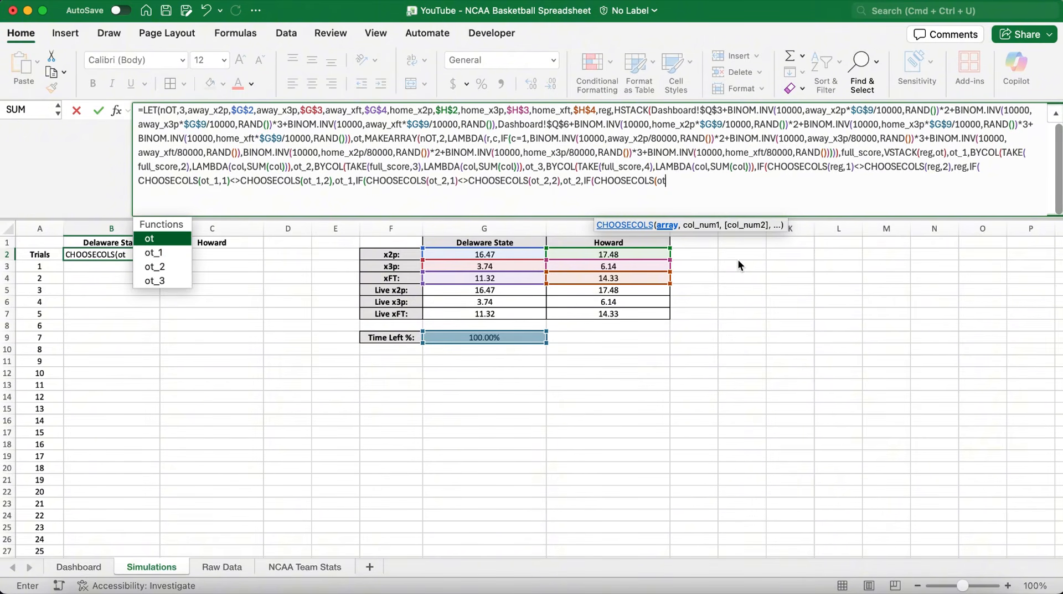
type("_3,")
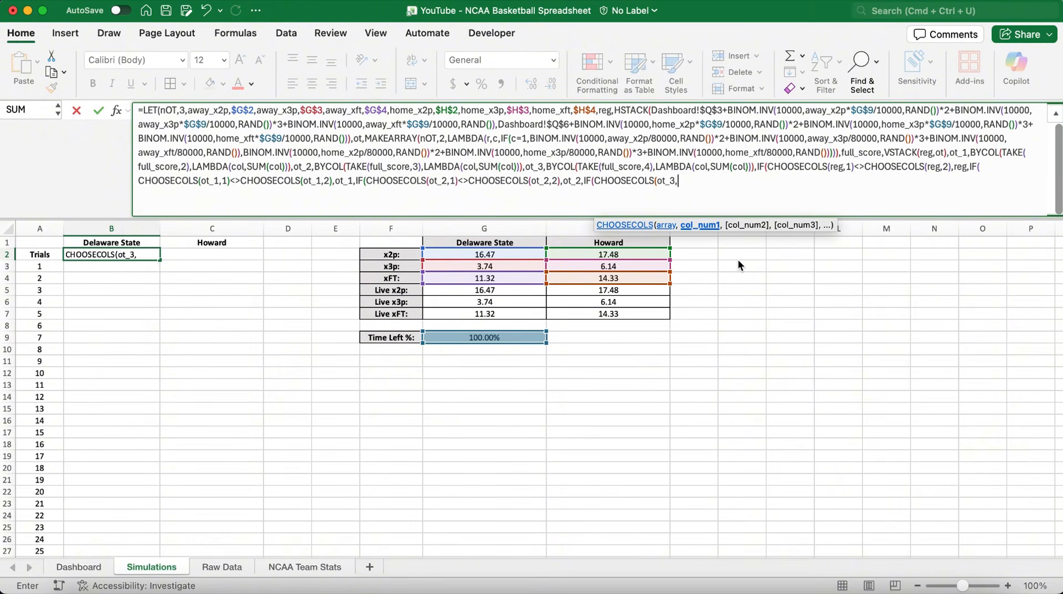
type("1)<>CHOOS")
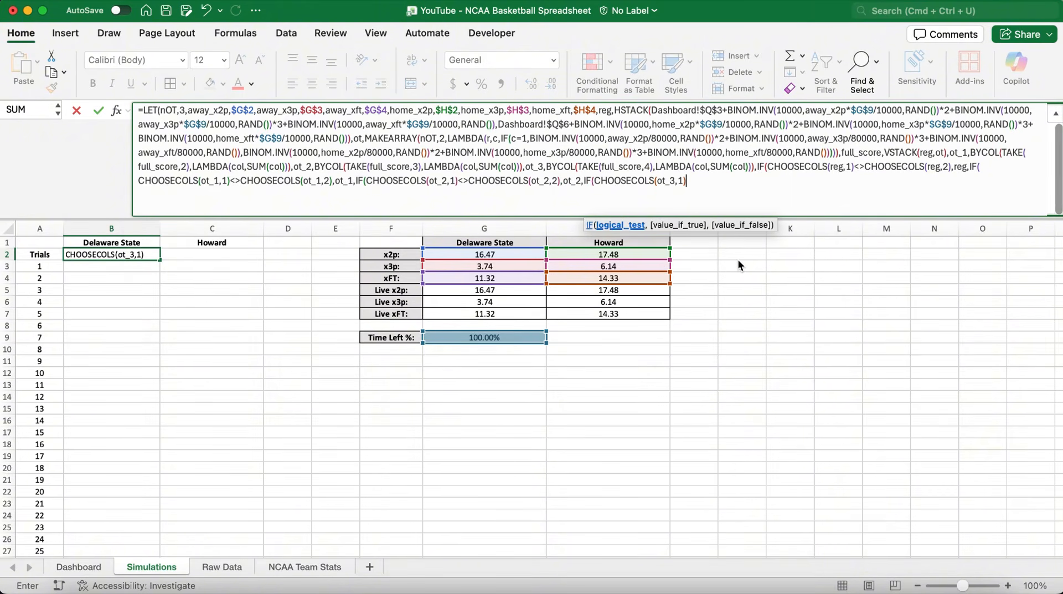
type("ECOLS(")
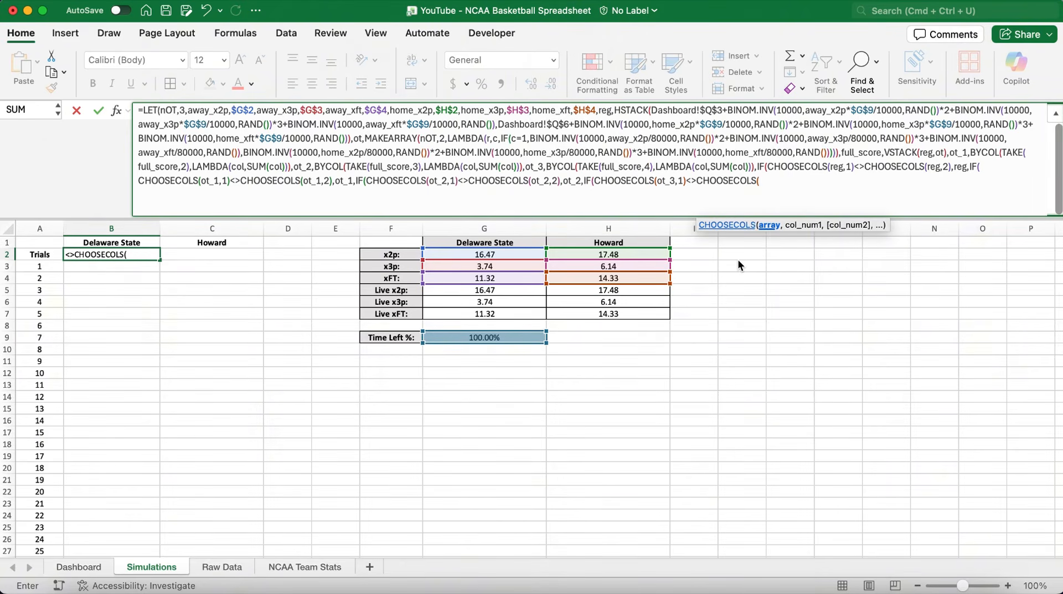
type("ot_")
type("3")
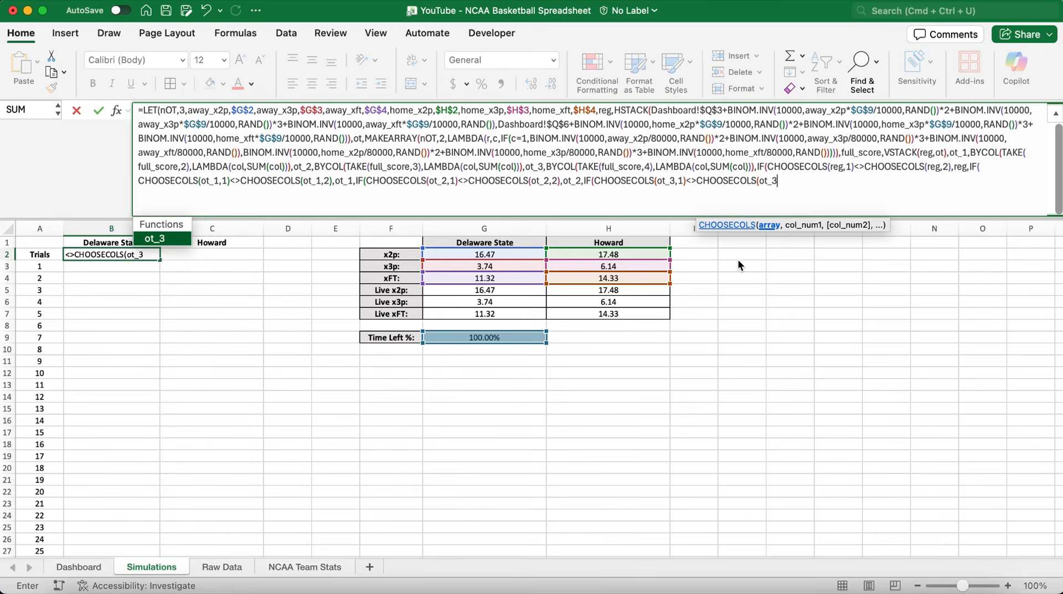
type(",2)")
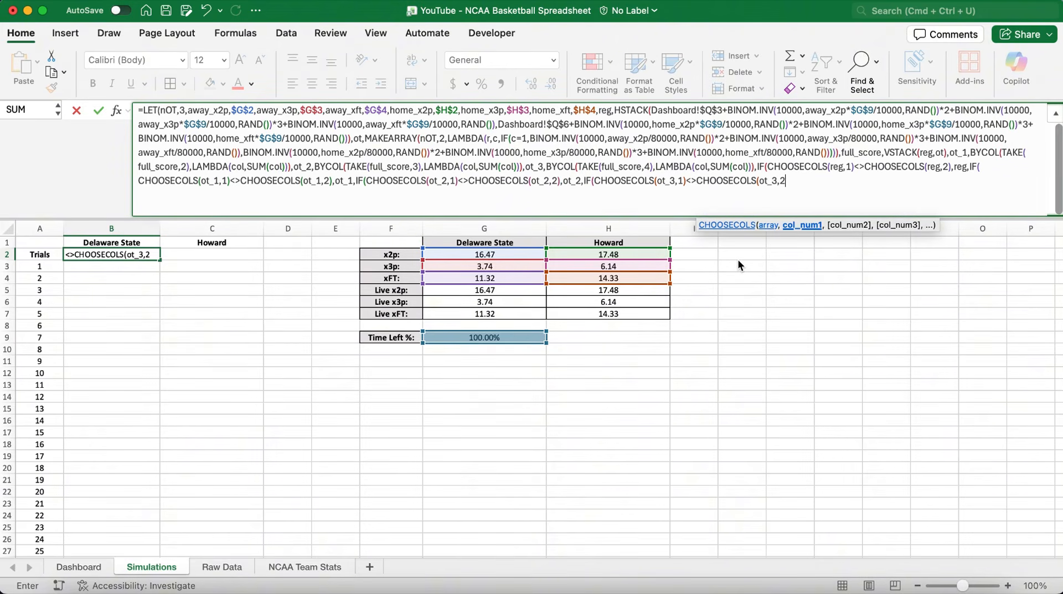
type(",ot_")
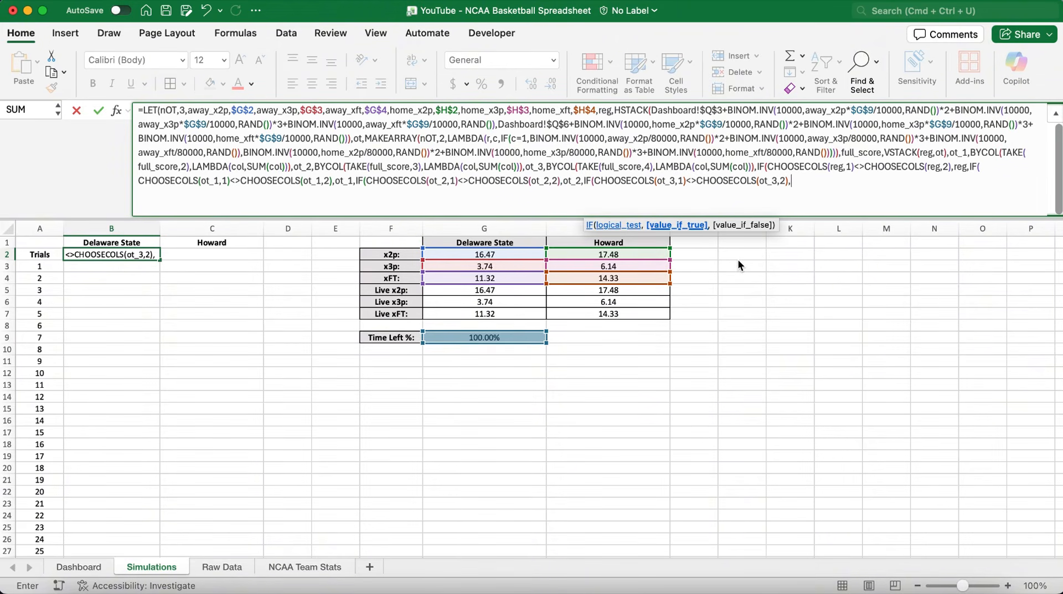
type("3")
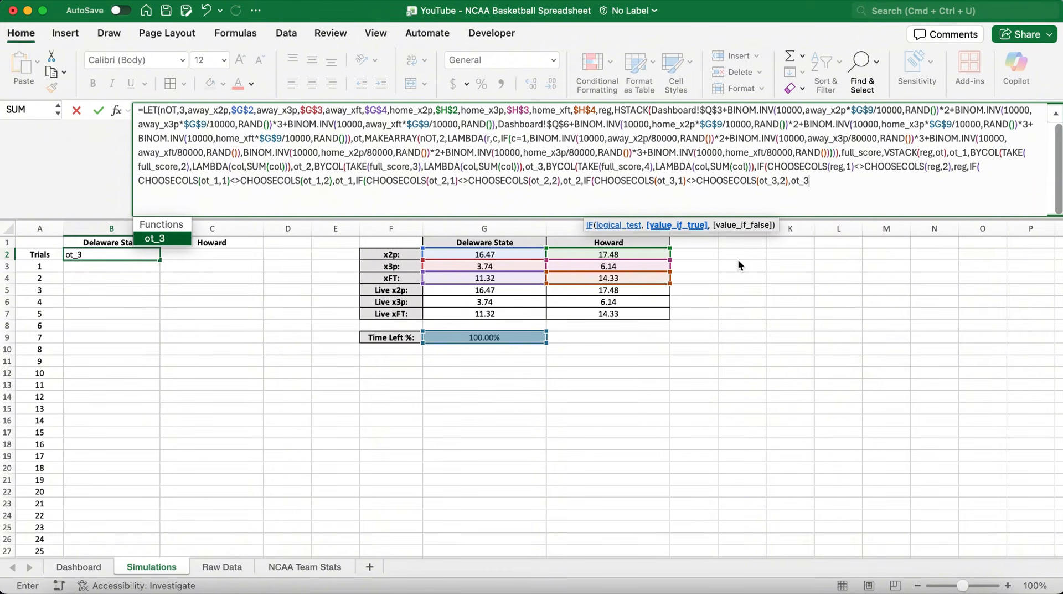
Add ot_3 as the final value if false, close all open parentheses and enter the LET formula in B2
type(",ot_")
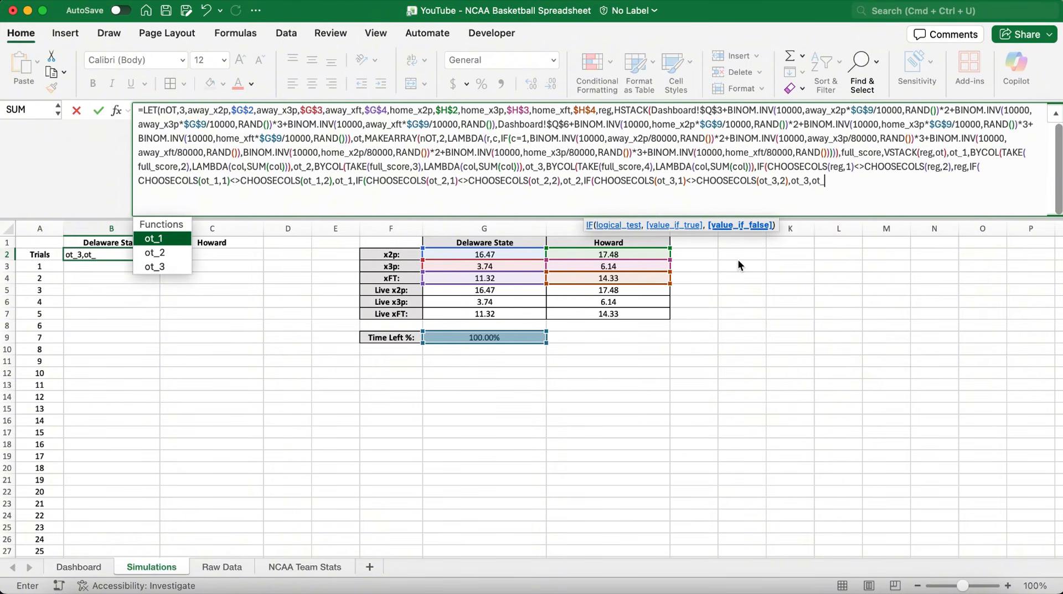
type("3)))")
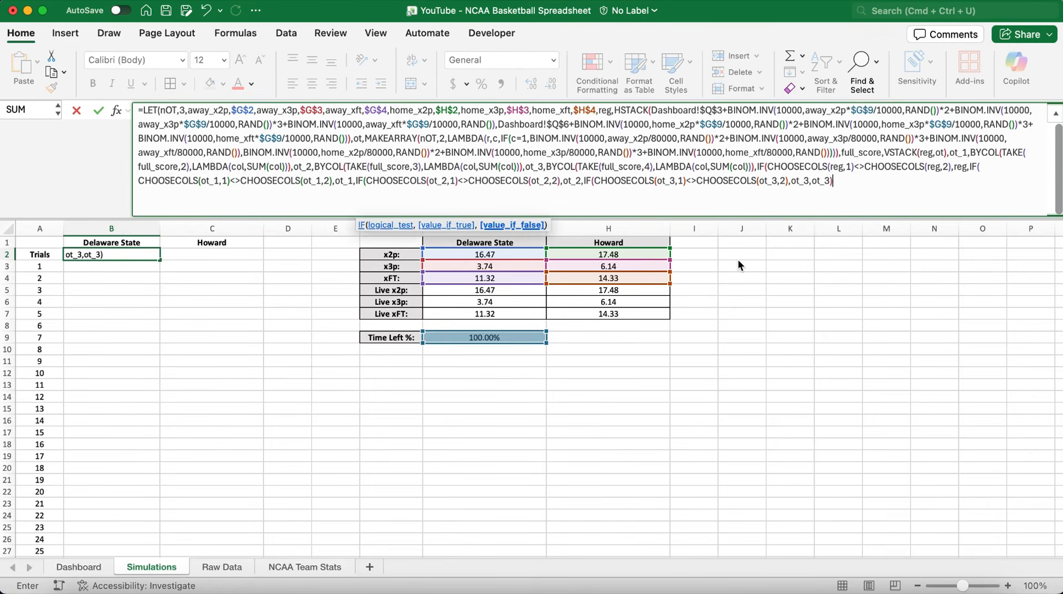
type("))")
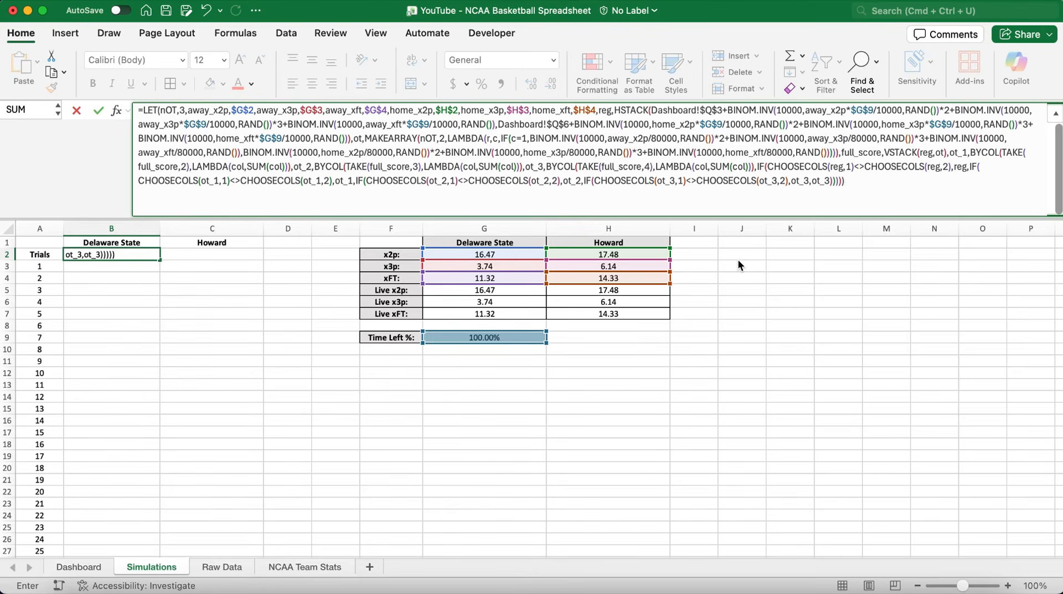
key("Return")
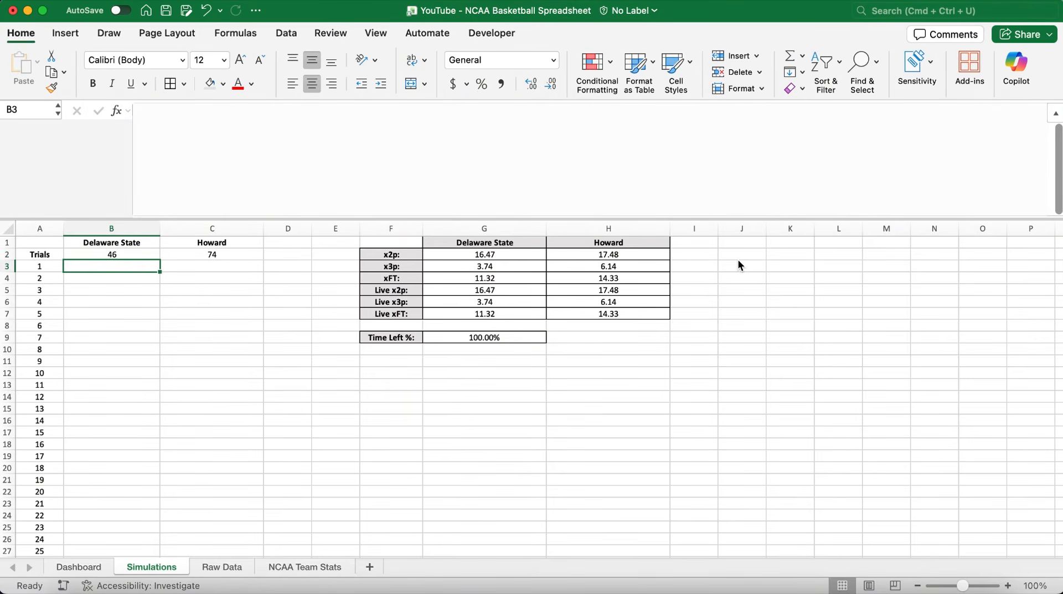
Recalculate the sheet several times and examine the simulated Delaware State and Howard scores in B2 and C2
left_click(138, 253)
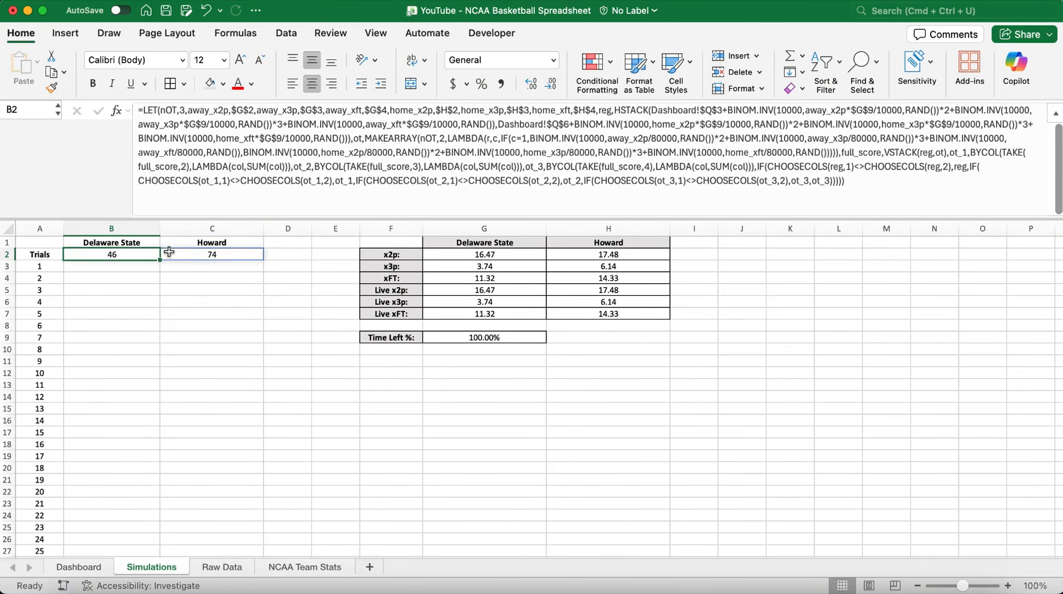
left_click(204, 256)
left_click(144, 274)
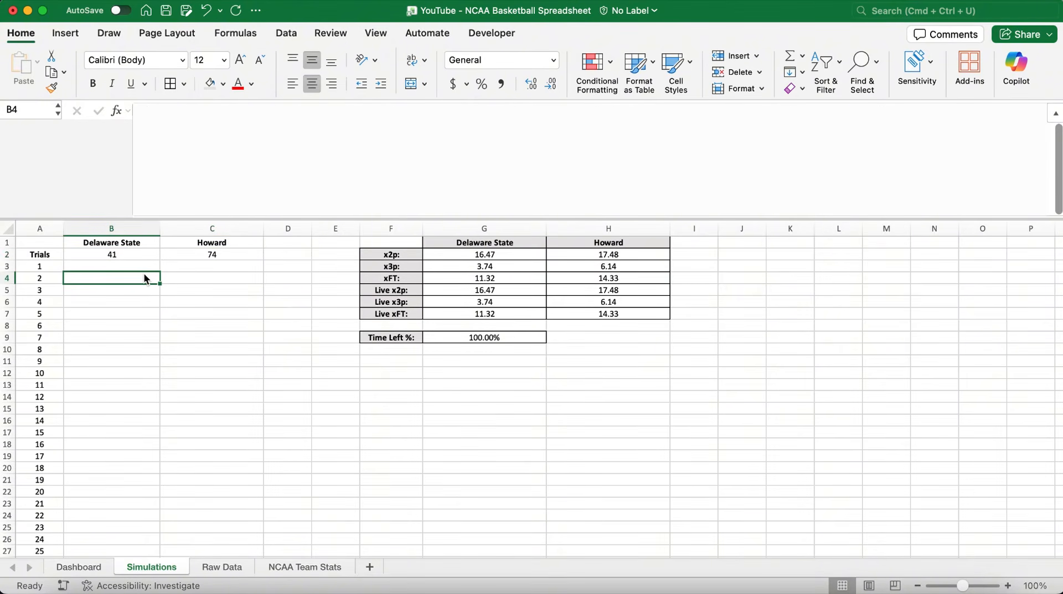
key("F9")
key("F9")
key("F9")
key("F9")
key("F9")
key("F9")
key("F9")
left_click(141, 255)
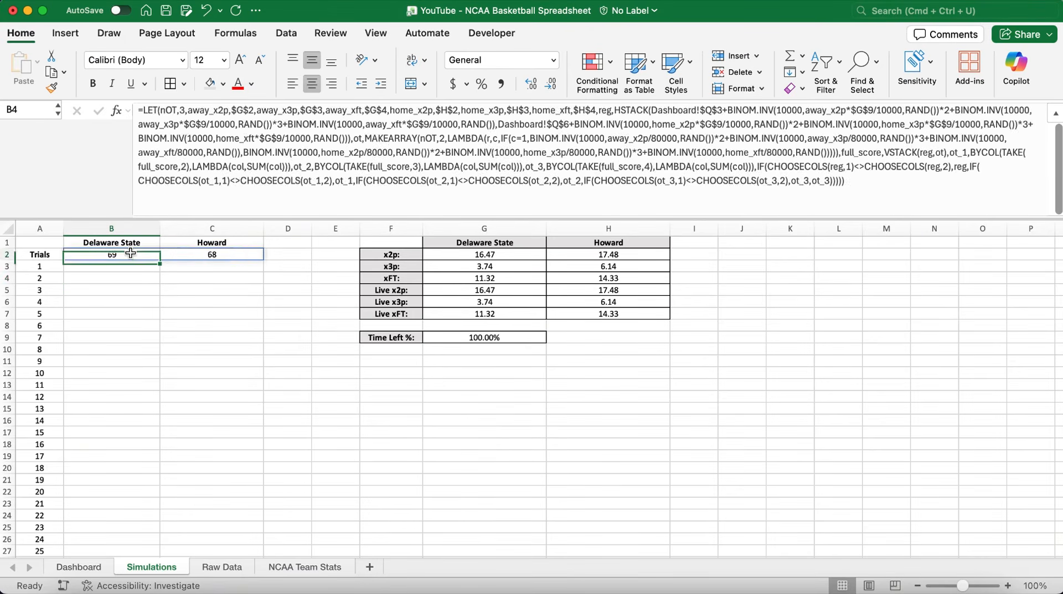
left_click(204, 254)
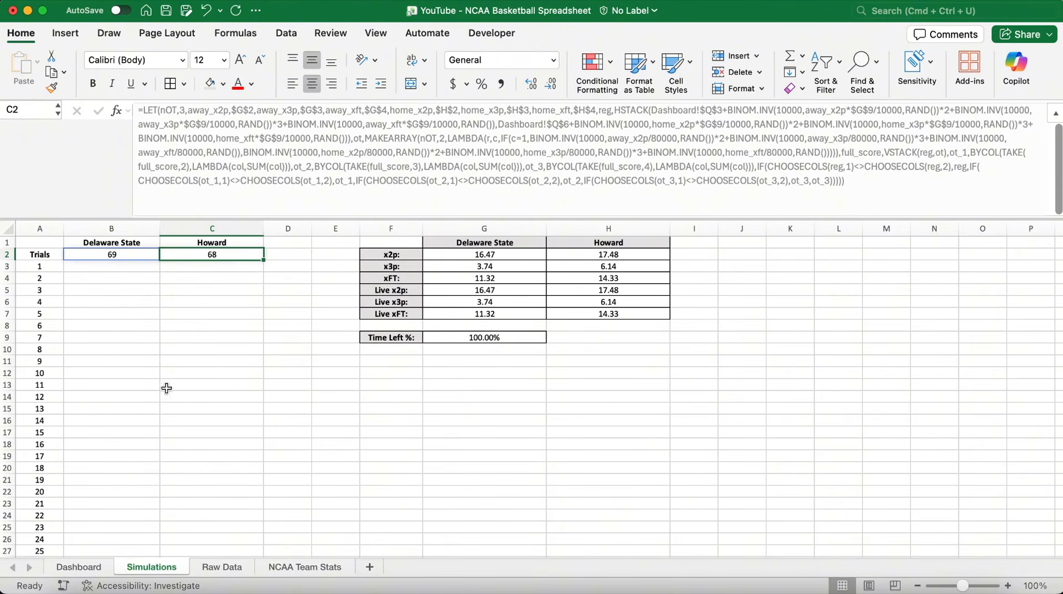
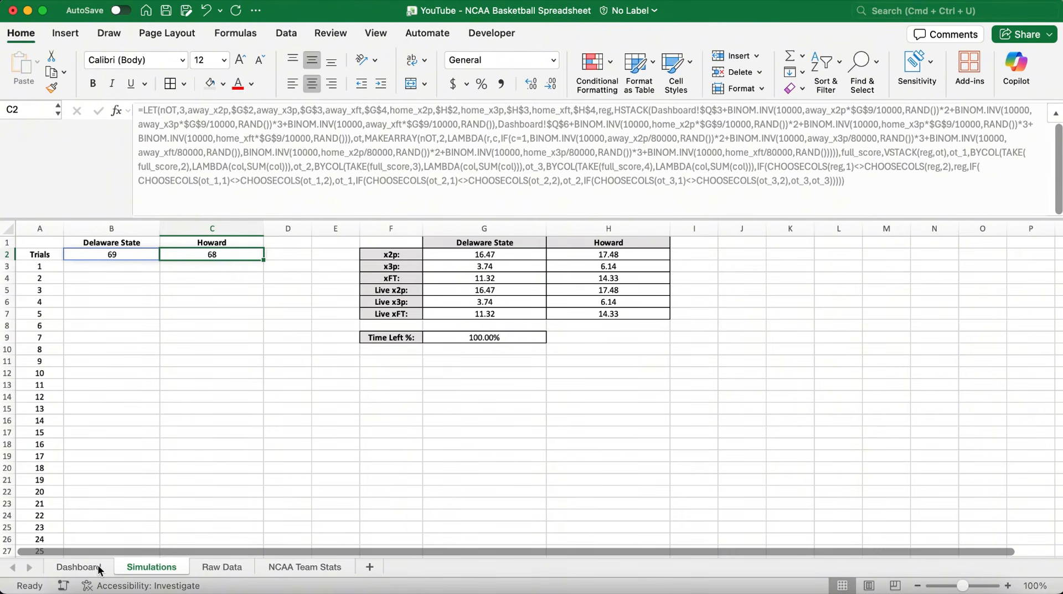
left_click(79, 567)
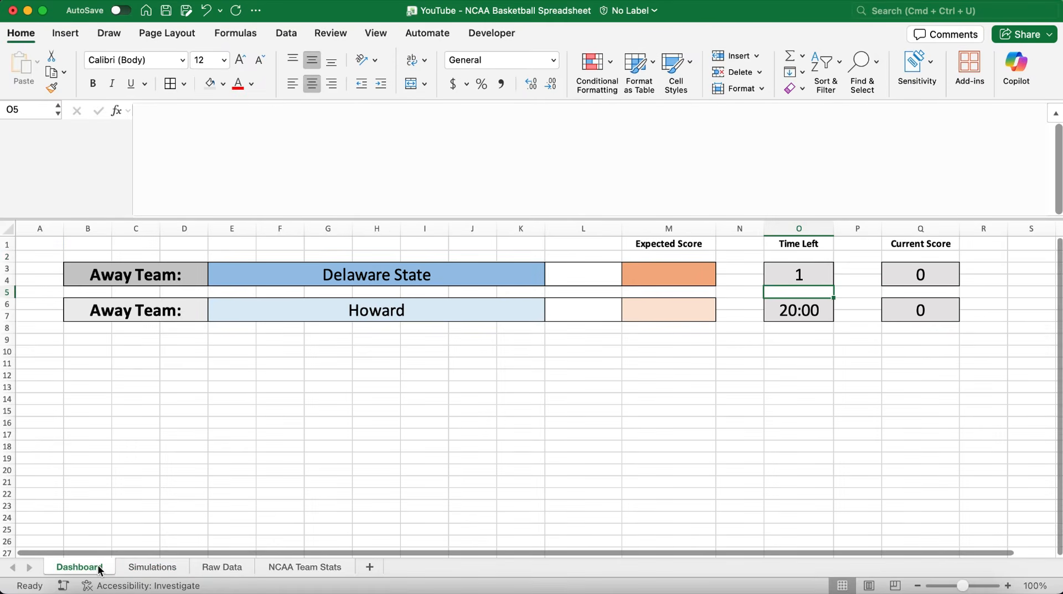
left_click(672, 272)
left_click(676, 301)
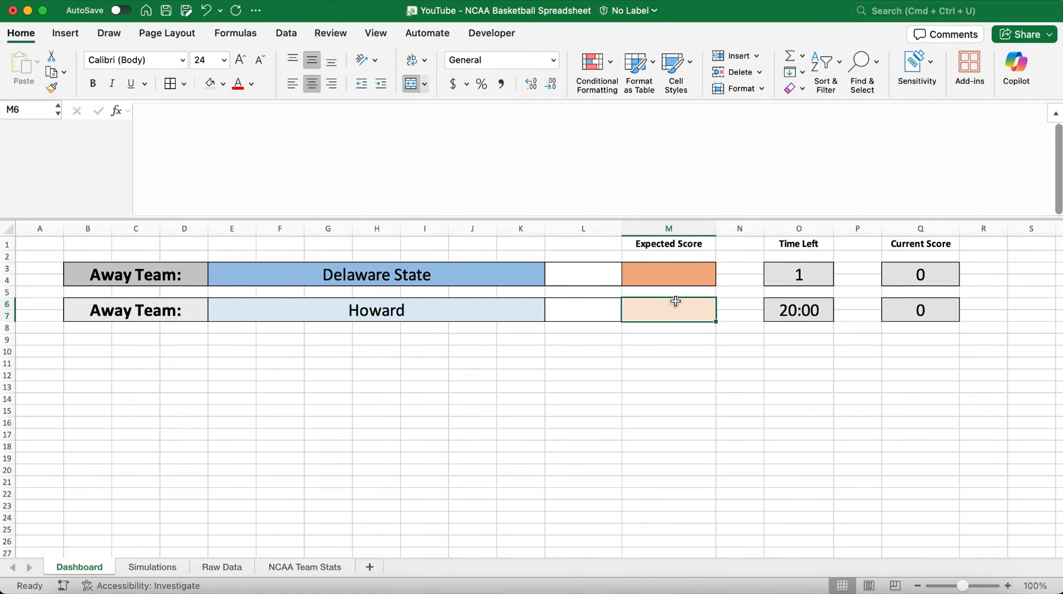
Fill the simulation formula from B2 on the Simulations sheet down through trial 5000, and shrink the formula bar to one line
left_click(166, 567)
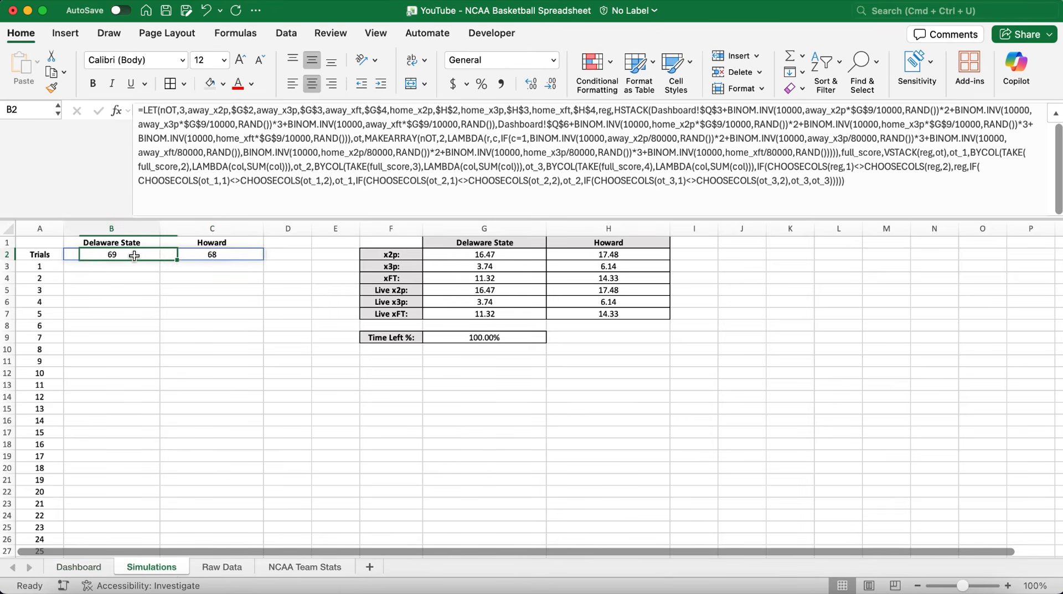
left_click_drag(178, 261, 131, 538)
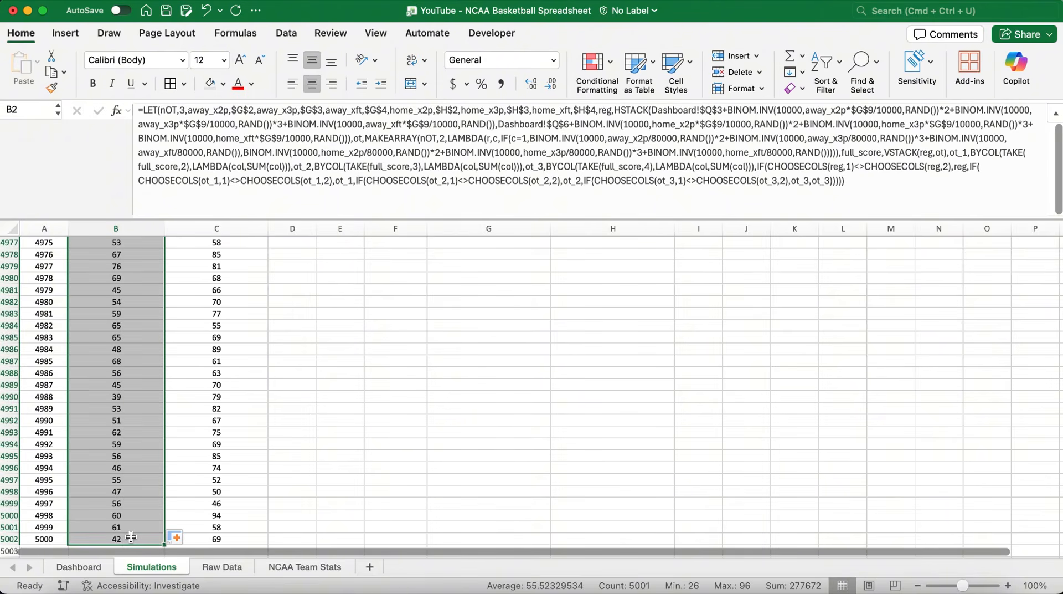
left_click(130, 538)
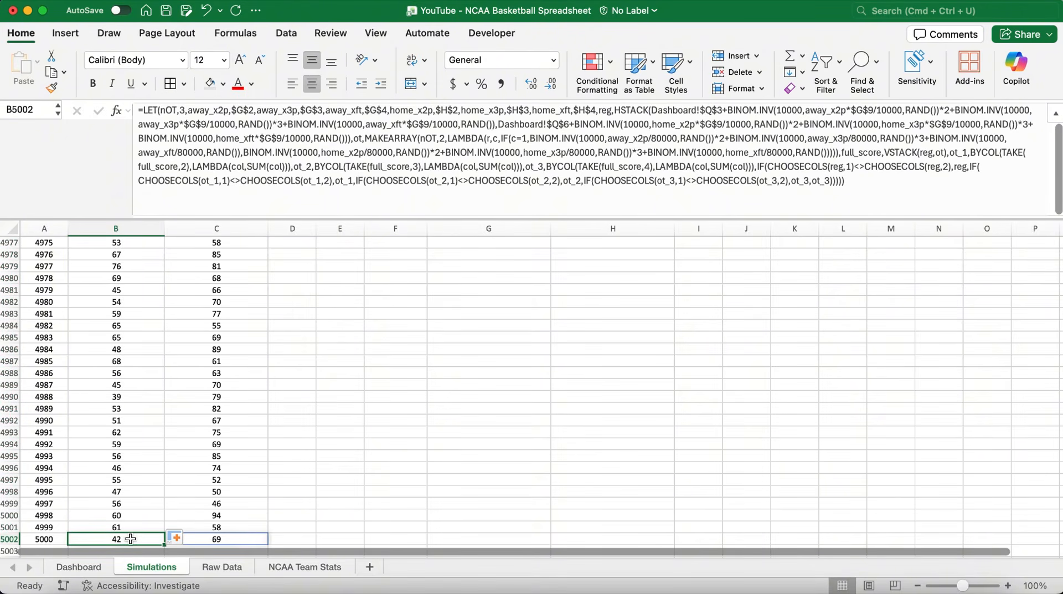
key("super+shift+Up")
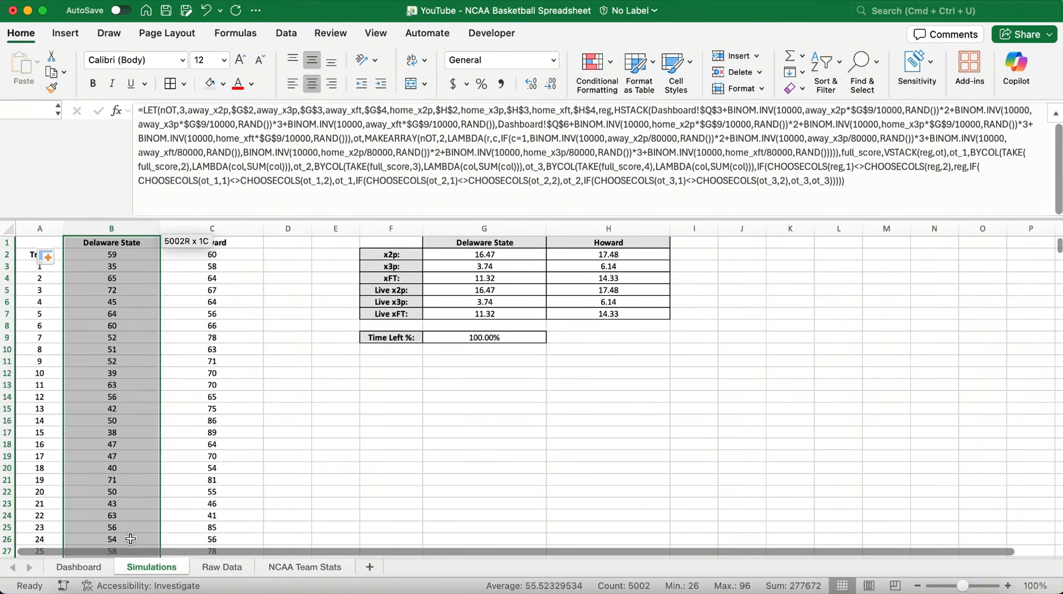
left_click(464, 378)
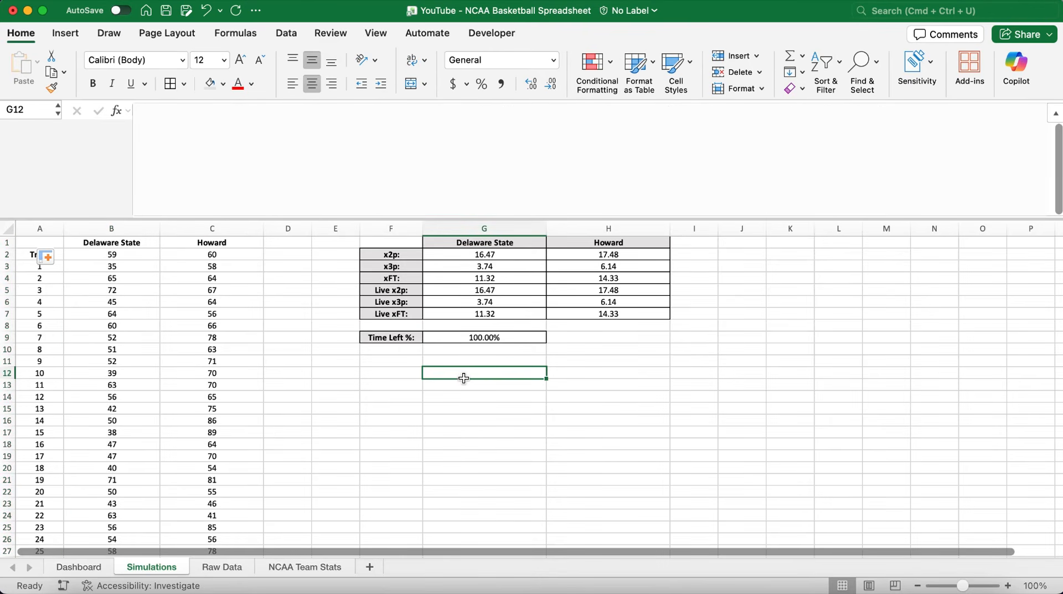
left_click_drag(418, 221, 419, 107)
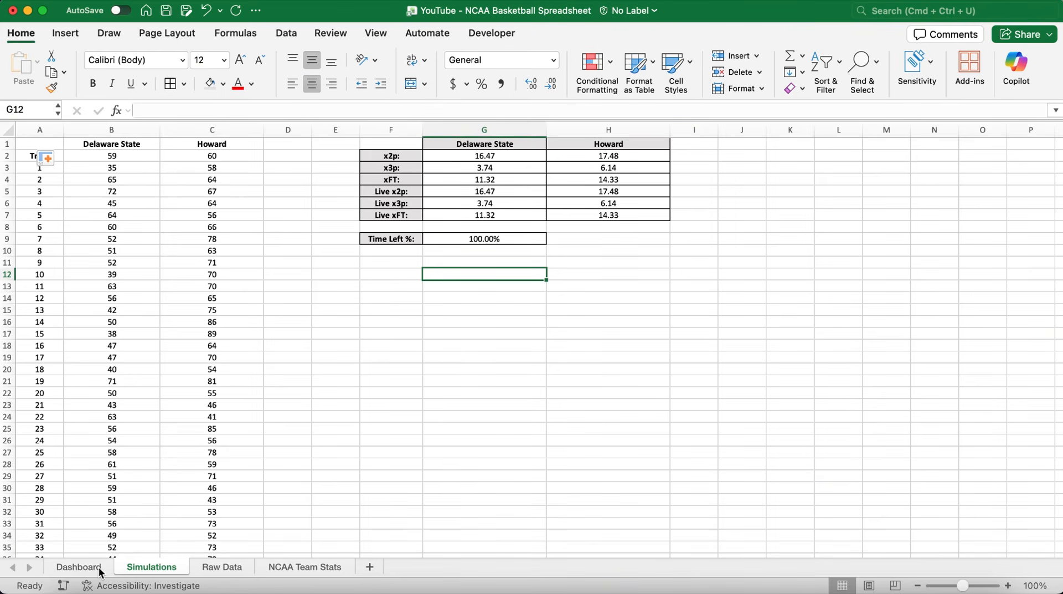
Enter =Simulations!G5*2+Simulations!G6*3+Simulations!G7 as Delaware State's Expected Score in M3 of the Dashboard
left_click(79, 567)
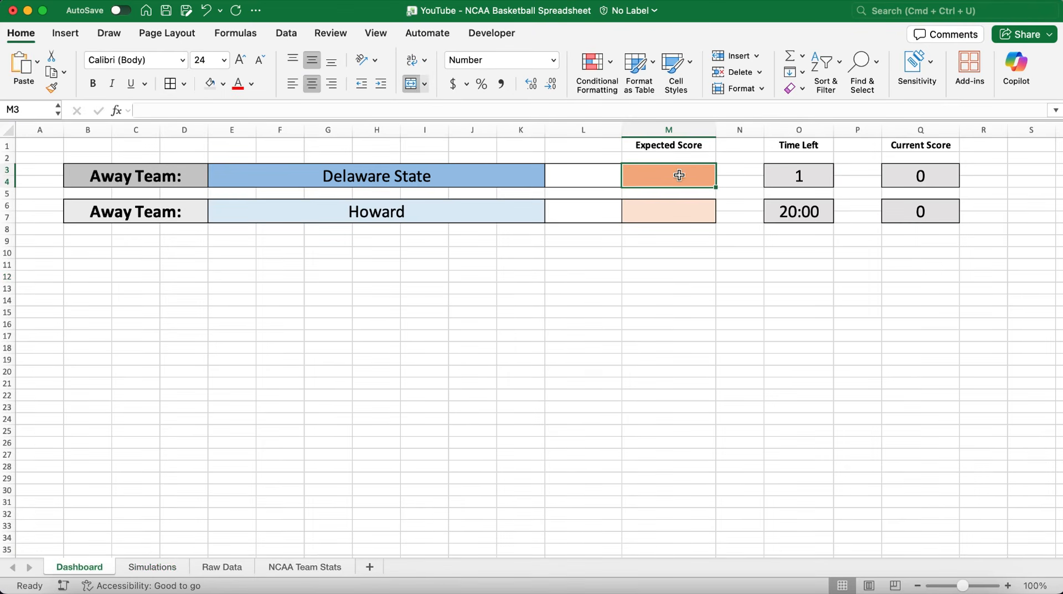
type("=")
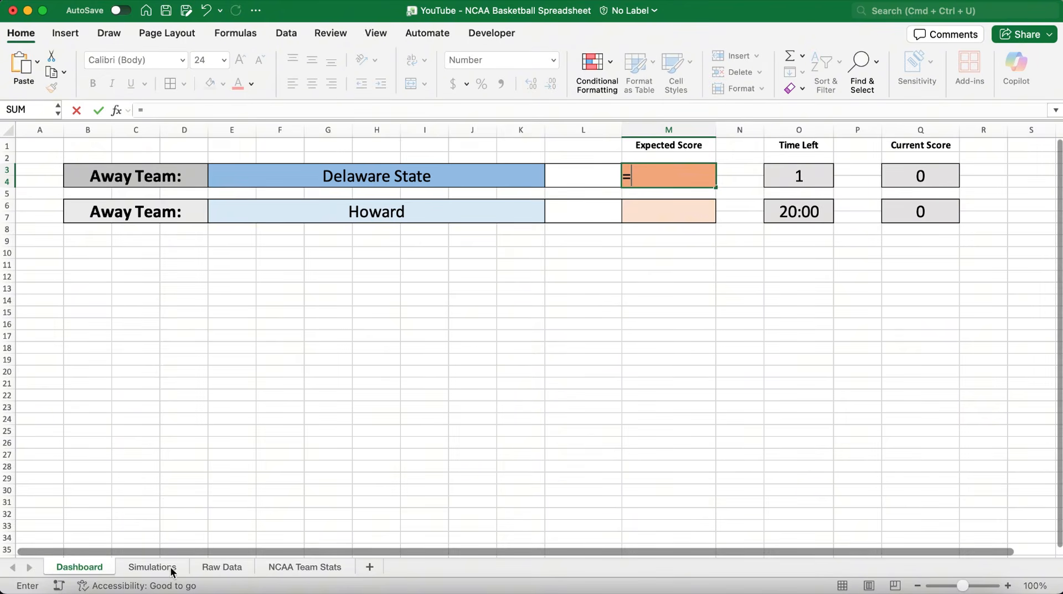
left_click(171, 569)
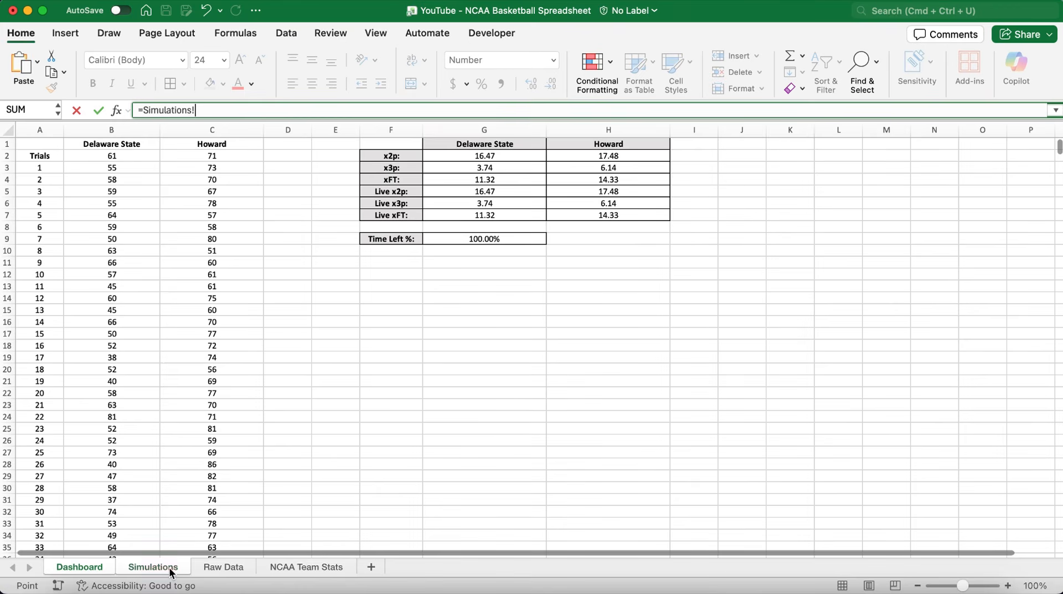
left_click(467, 194)
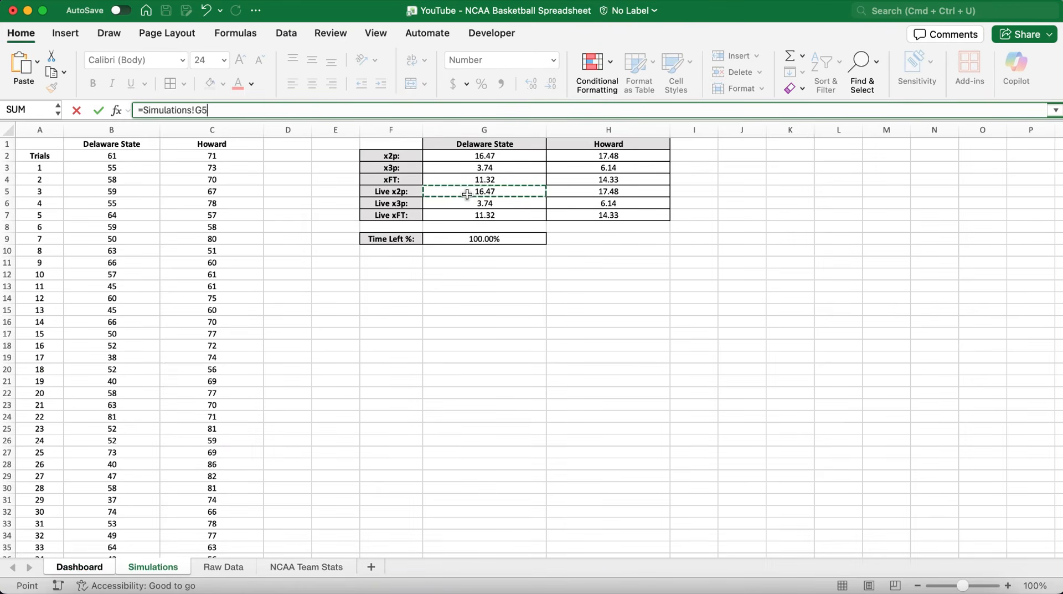
type("*")
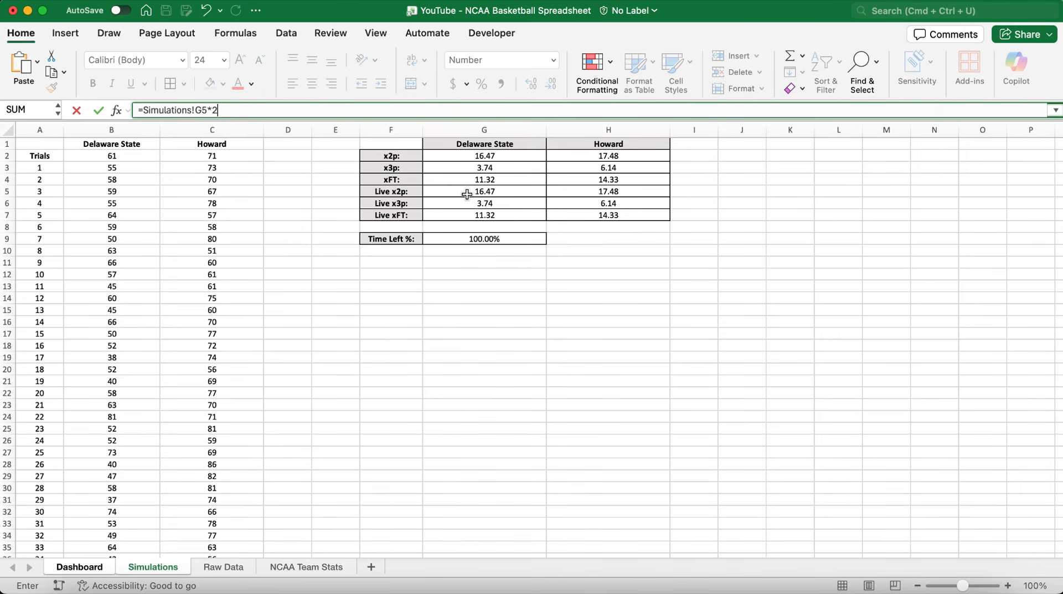
type("2+")
left_click(467, 204)
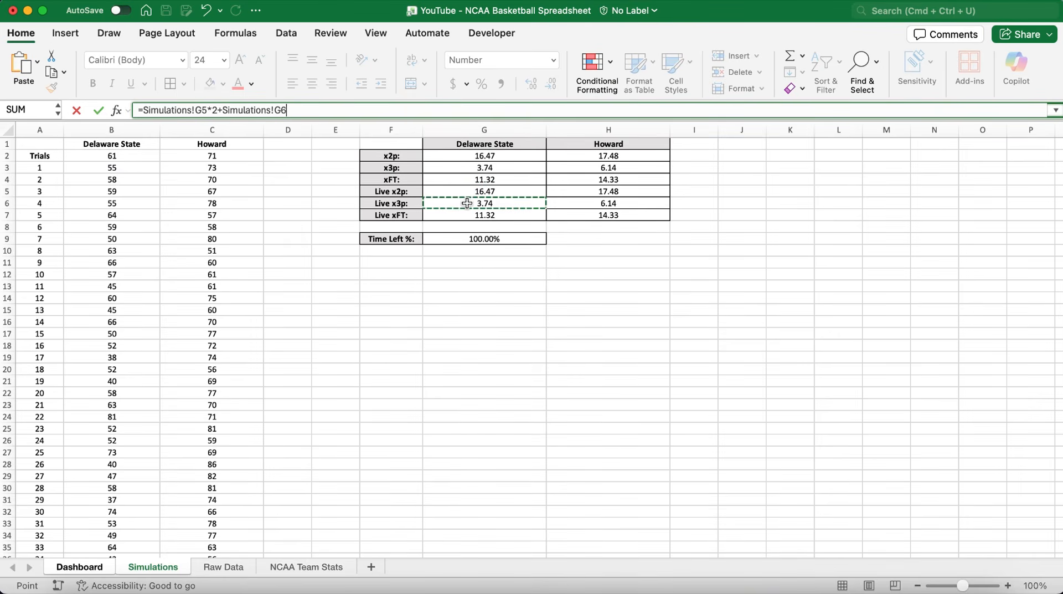
type("*")
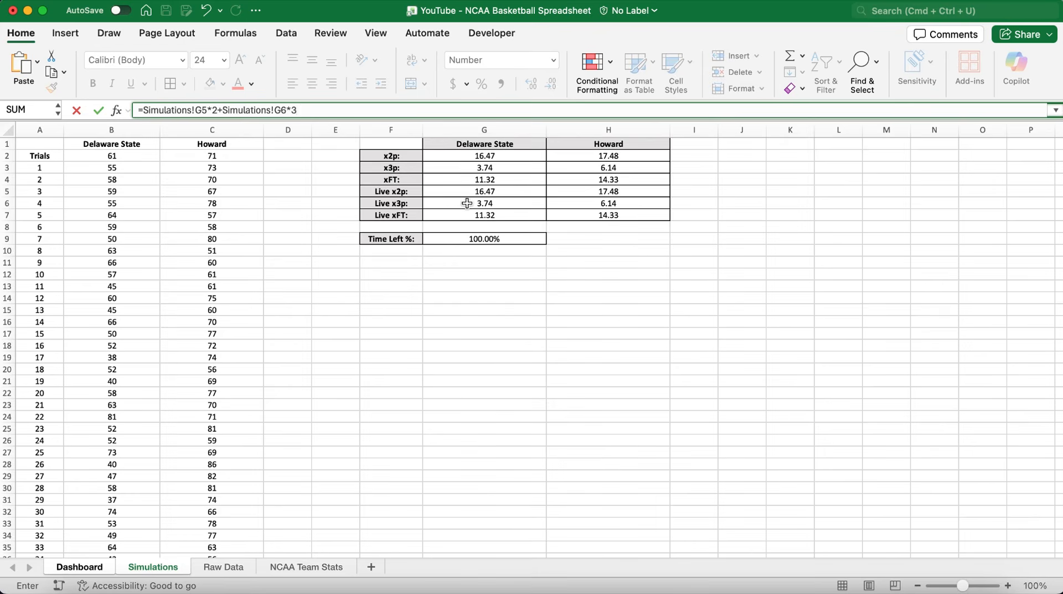
type("3+")
left_click(465, 217)
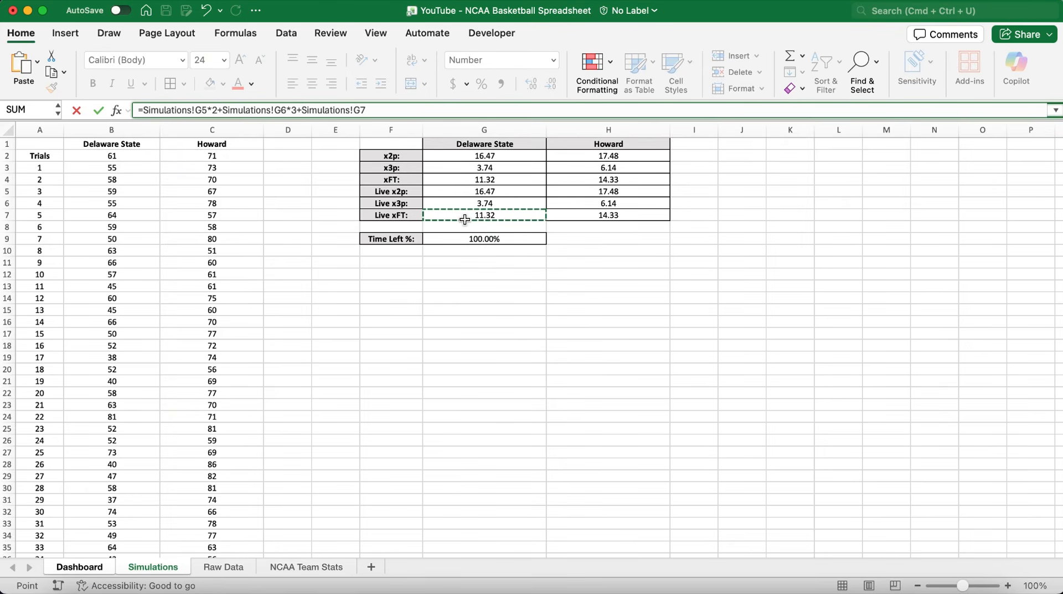
key("Return")
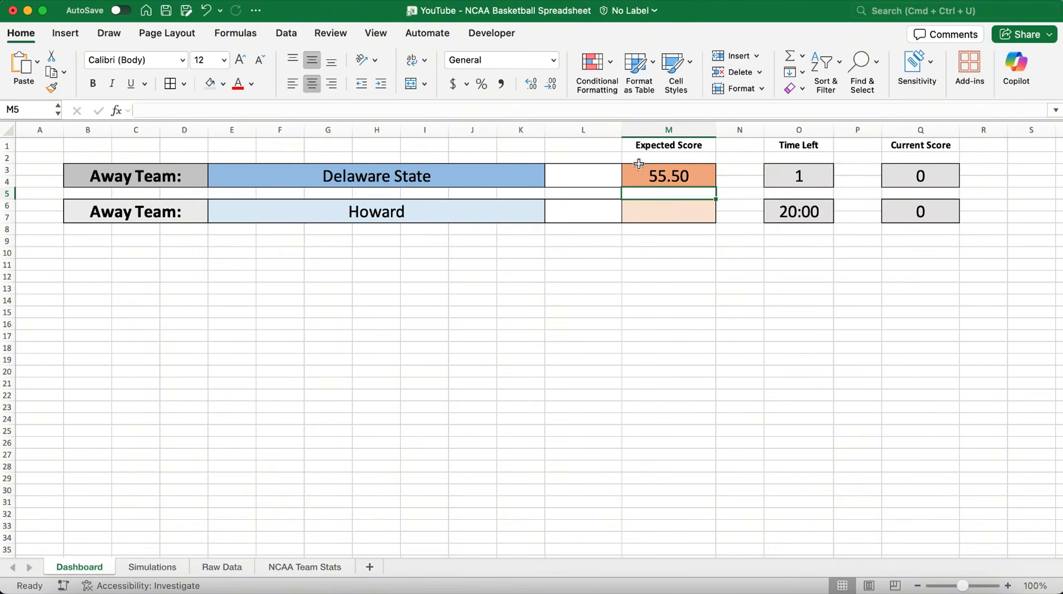
Append +Q3 to Delaware State's Expected Score formula to include the team's current score
left_click(652, 174)
left_click(921, 179)
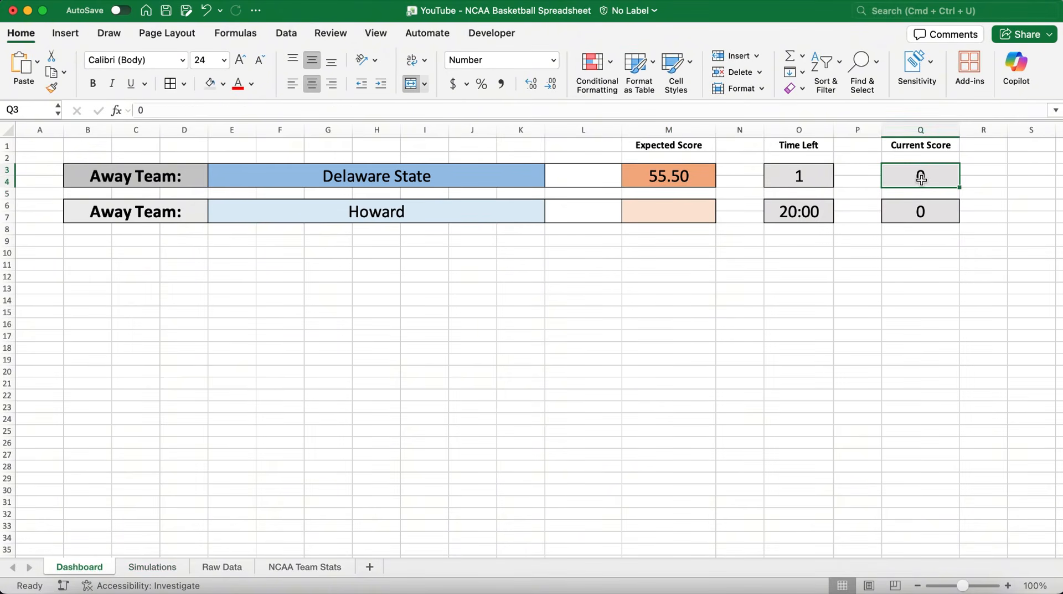
left_click(687, 178)
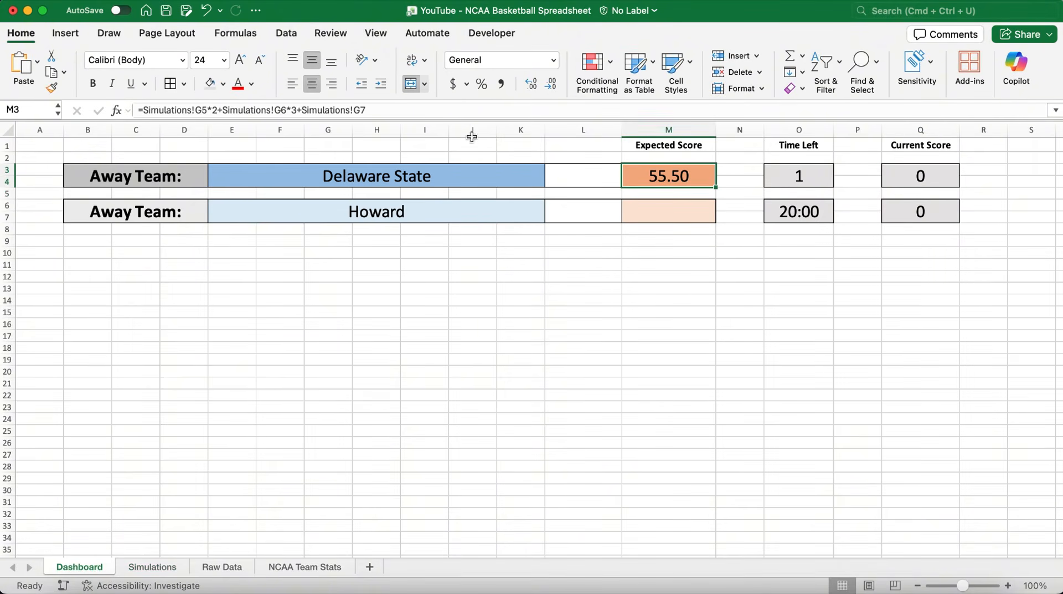
left_click(452, 111)
type("+")
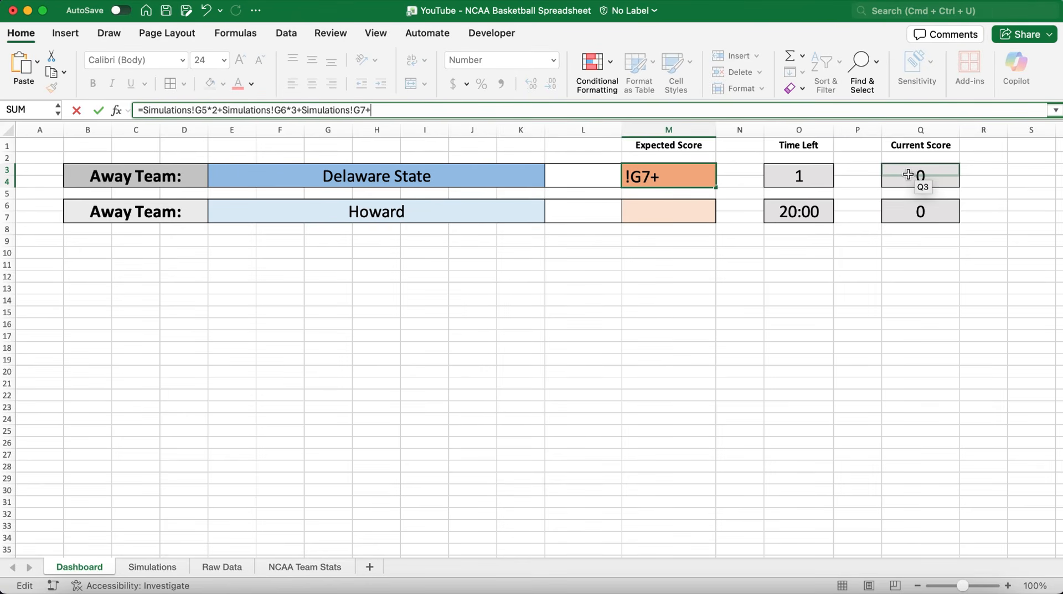
left_click(909, 175)
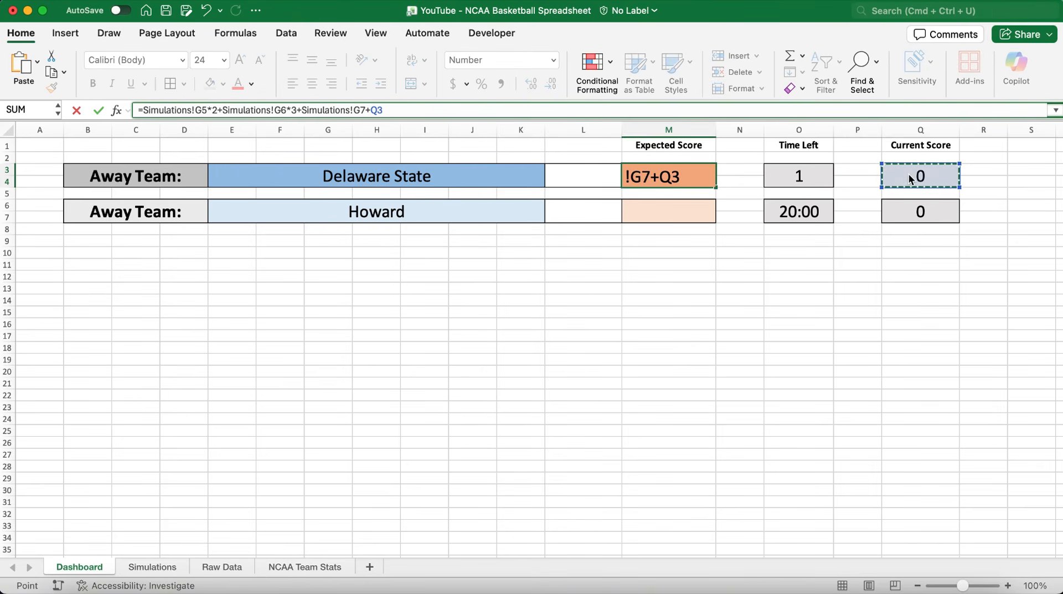
key("Return")
Enter =Simulations!H5*2+Simulations!H6*3+Simulations!H7 as Howard's Expected Score in M6 of the Dashboard
left_click(689, 213)
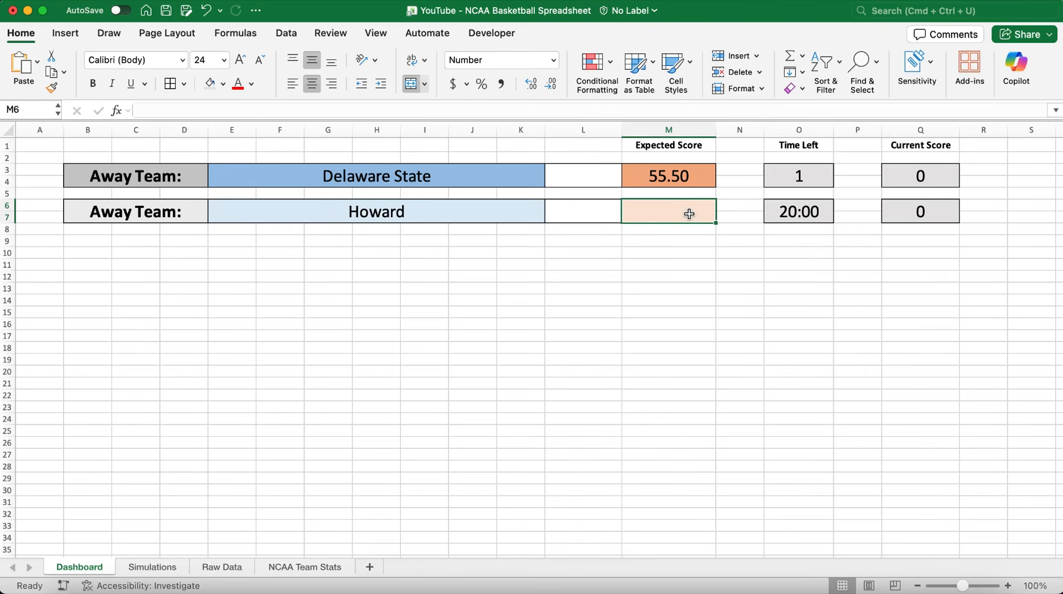
type("=")
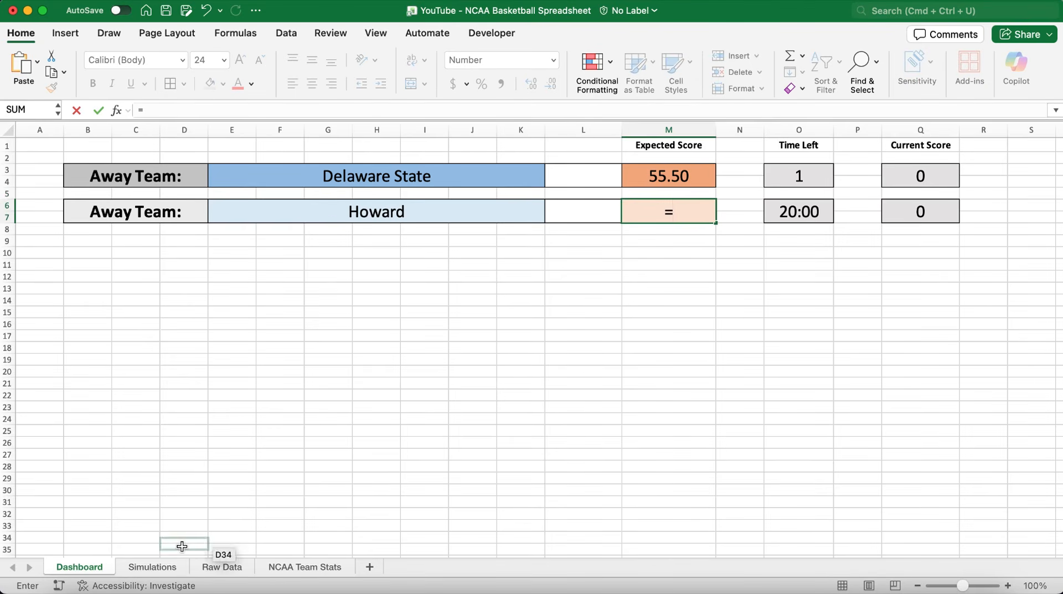
left_click(158, 567)
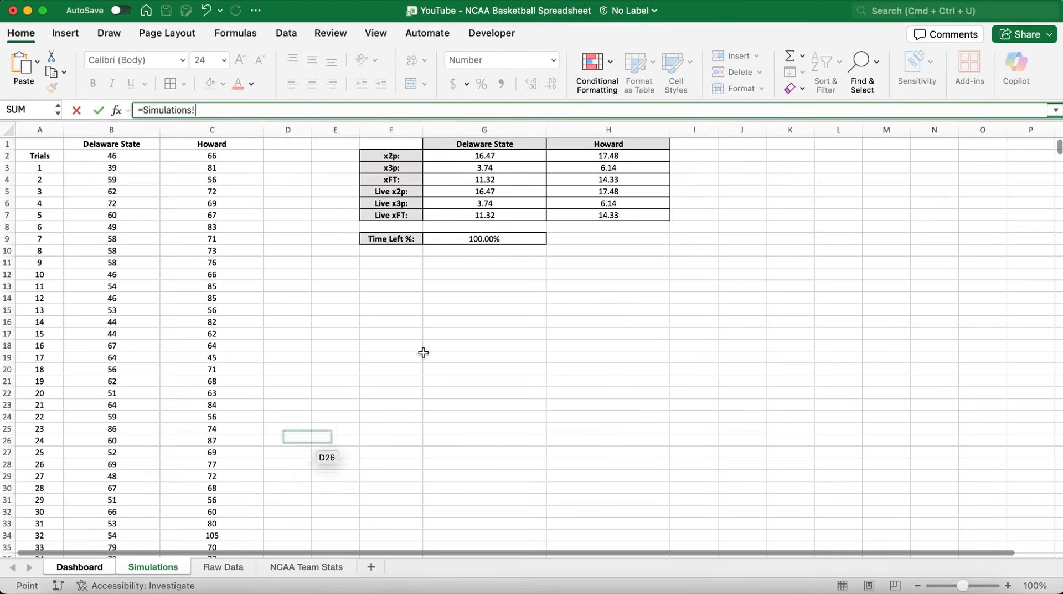
left_click(642, 191)
type("*")
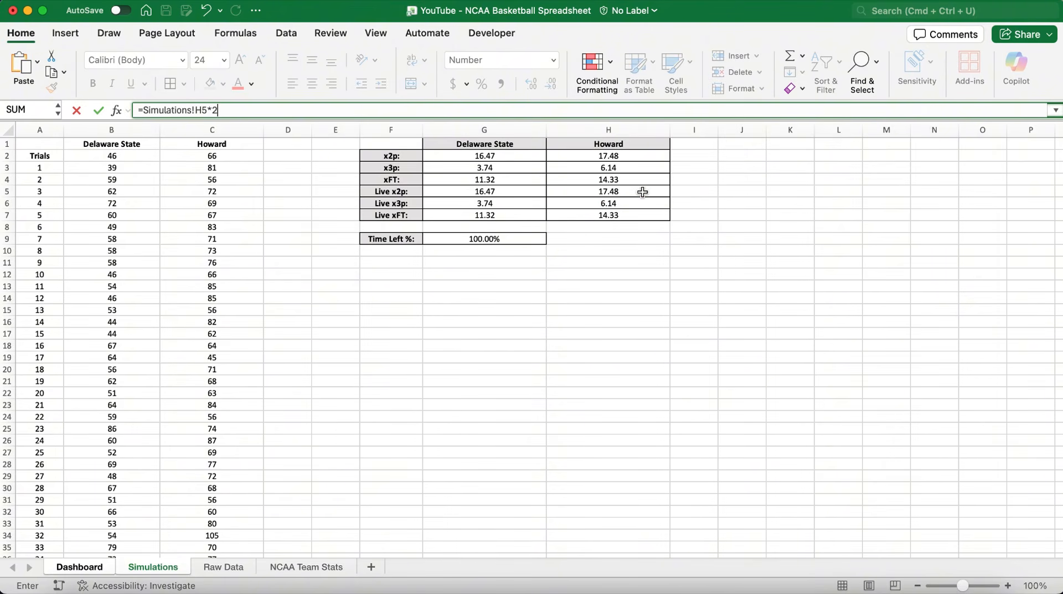
type("2+")
left_click(636, 204)
type("*3+")
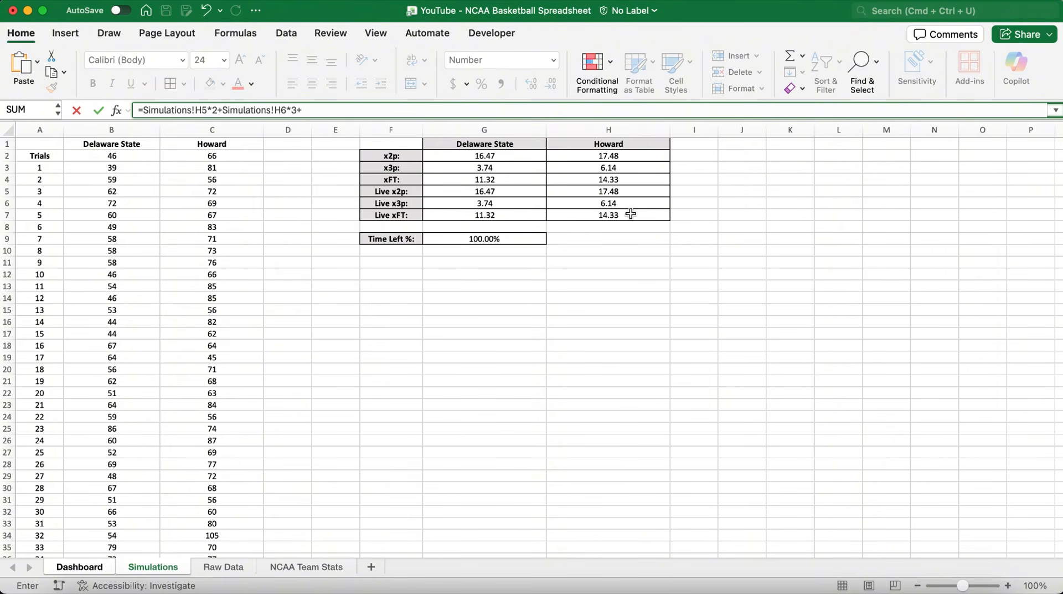
left_click(628, 215)
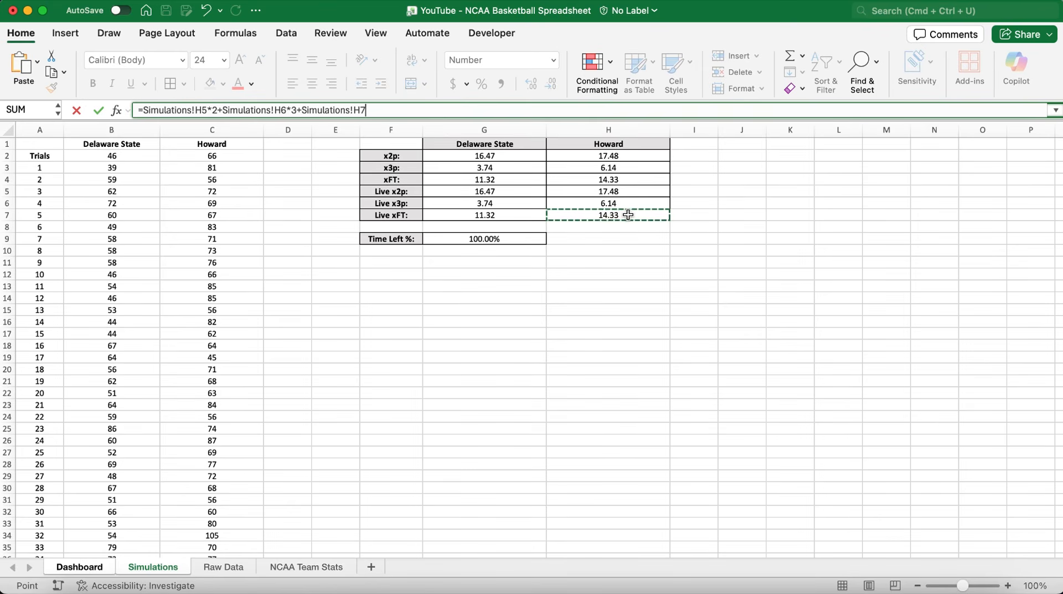
key("Return")
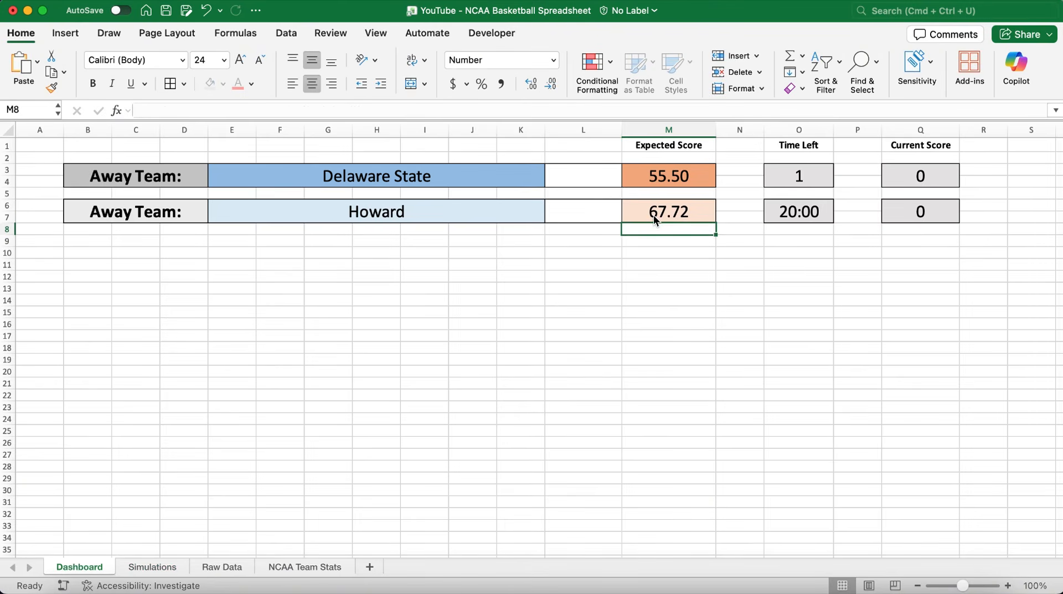
Append +Q6 to Howard's Expected Score formula to include the team's current score
left_click(654, 214)
left_click(467, 109)
type("+")
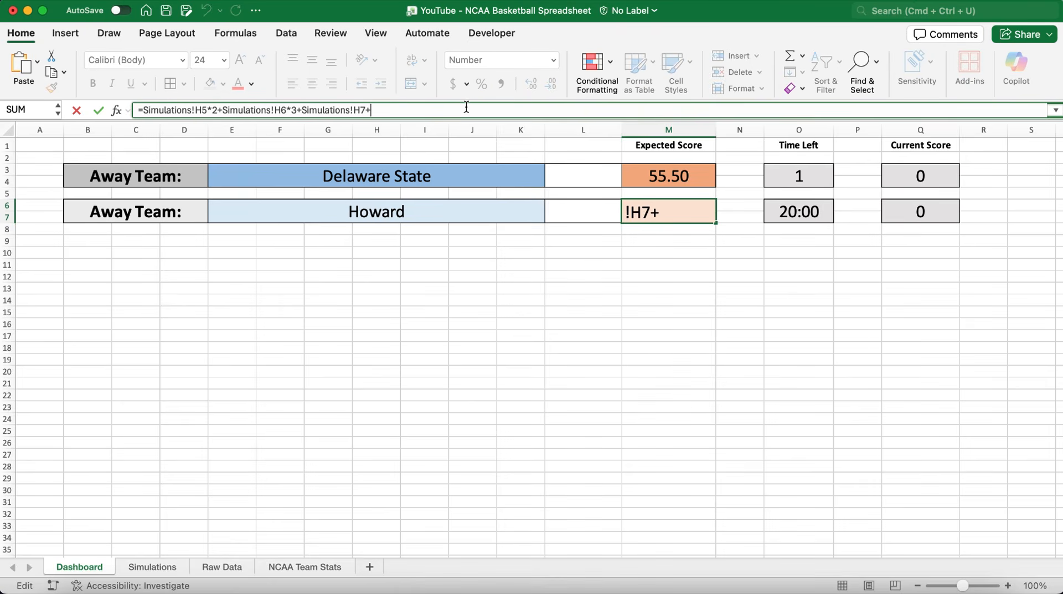
left_click(888, 209)
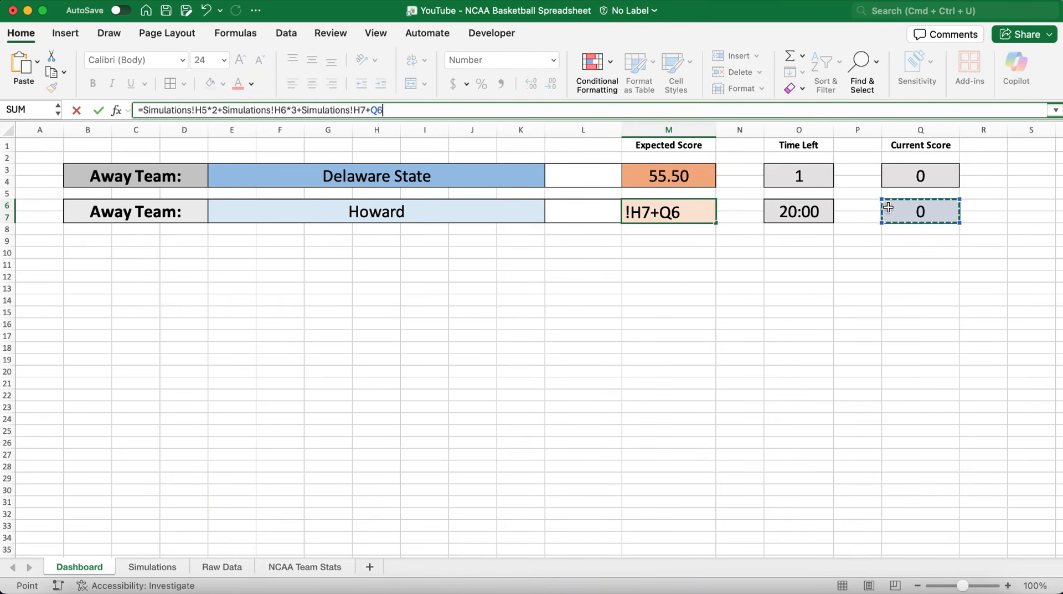
key("Return")
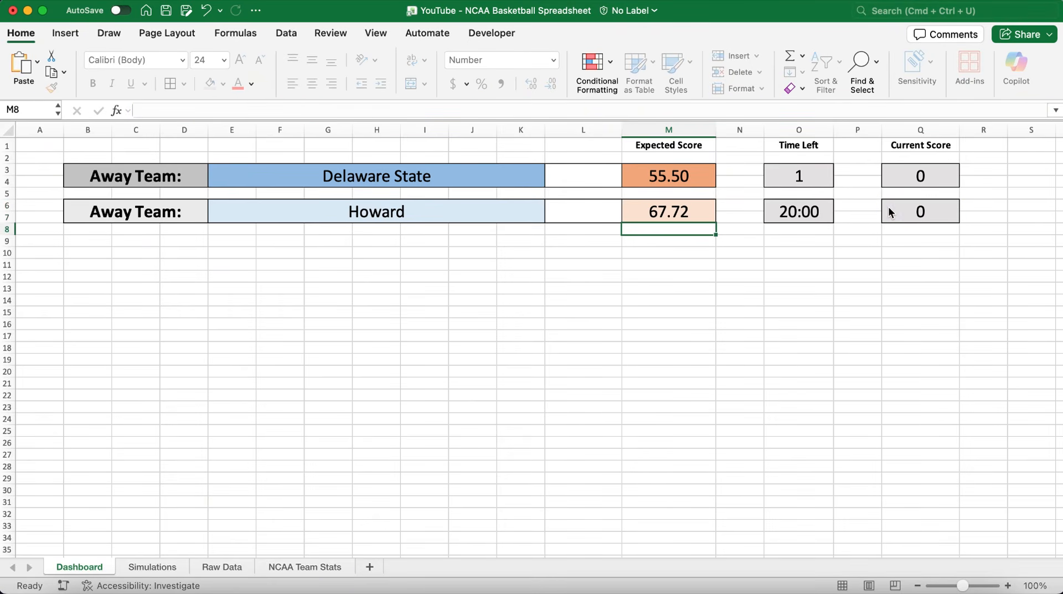
Enter =SUMPRODUCT(--(Simulations!B3:B5002>Simulations!C3:C5002))/5000 as Delaware State's win probability in L3 of the Dashboard
left_click(589, 176)
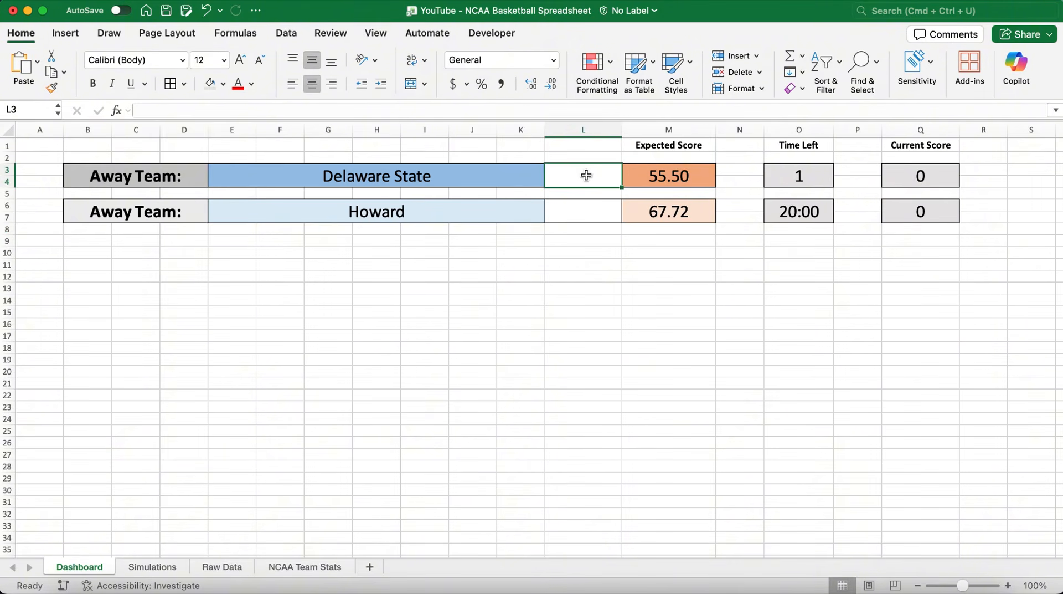
left_click(498, 110)
type("=")
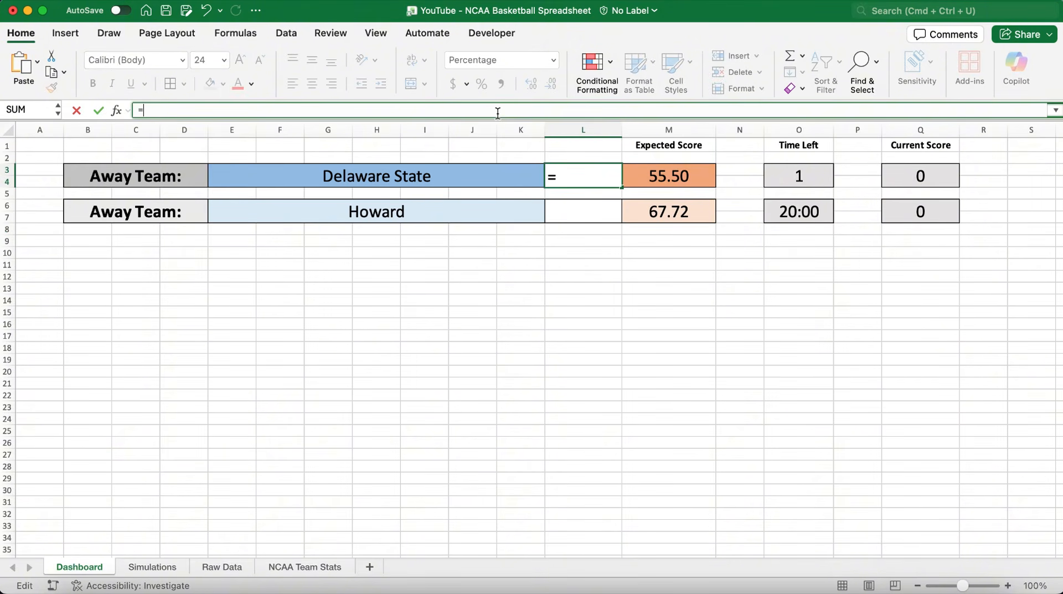
type("SUMPRODUCT(--(")
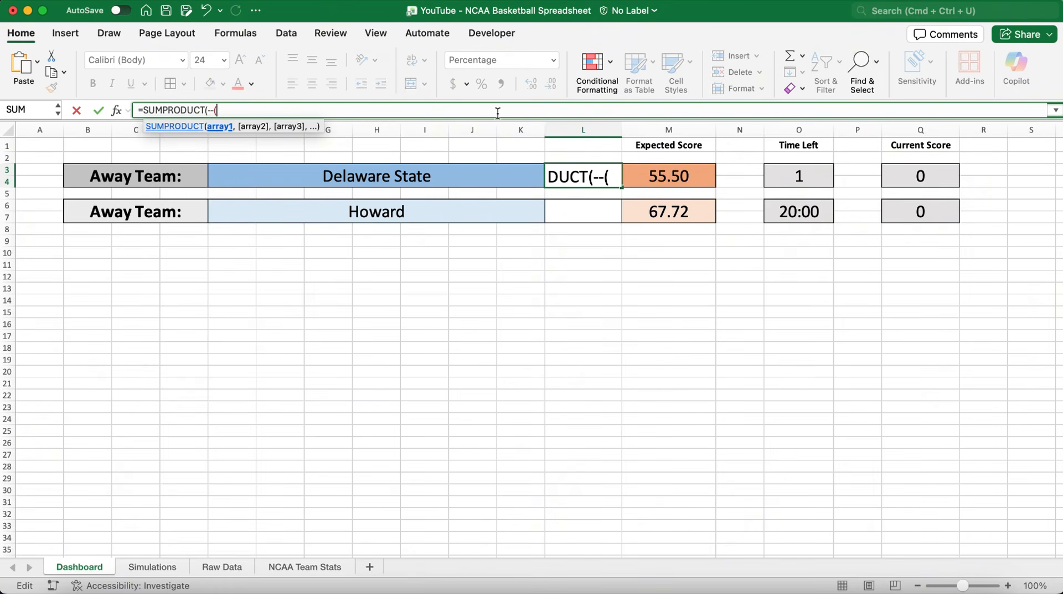
left_click(163, 568)
left_click(140, 166)
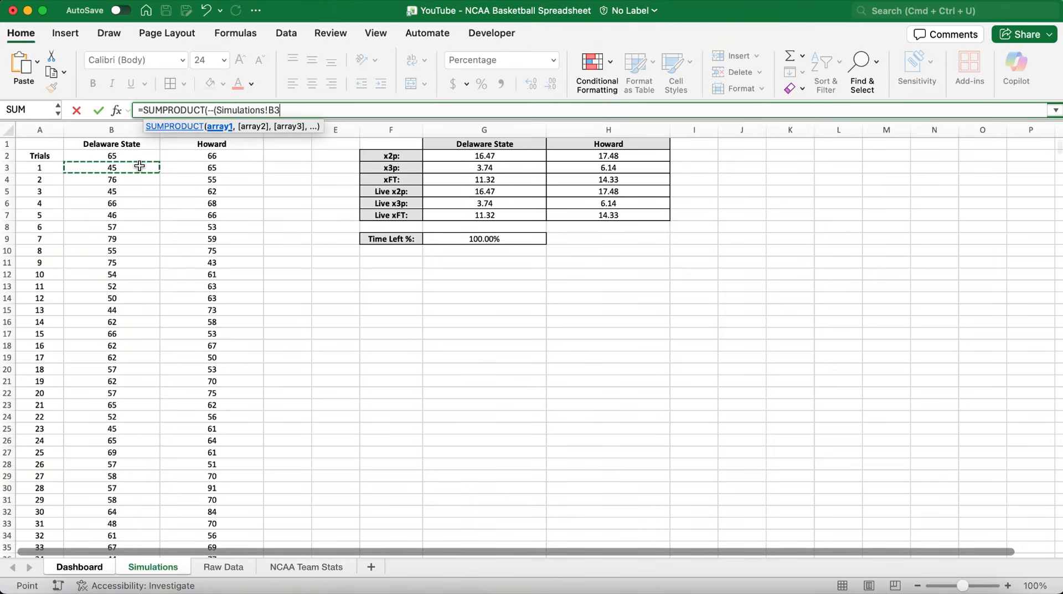
type(":B5002")
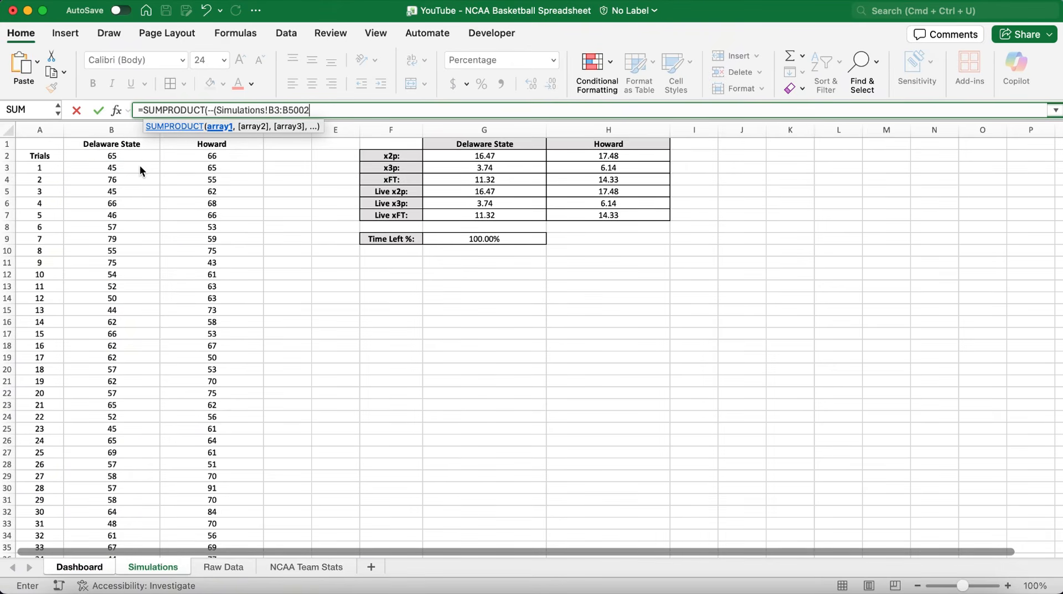
type(">")
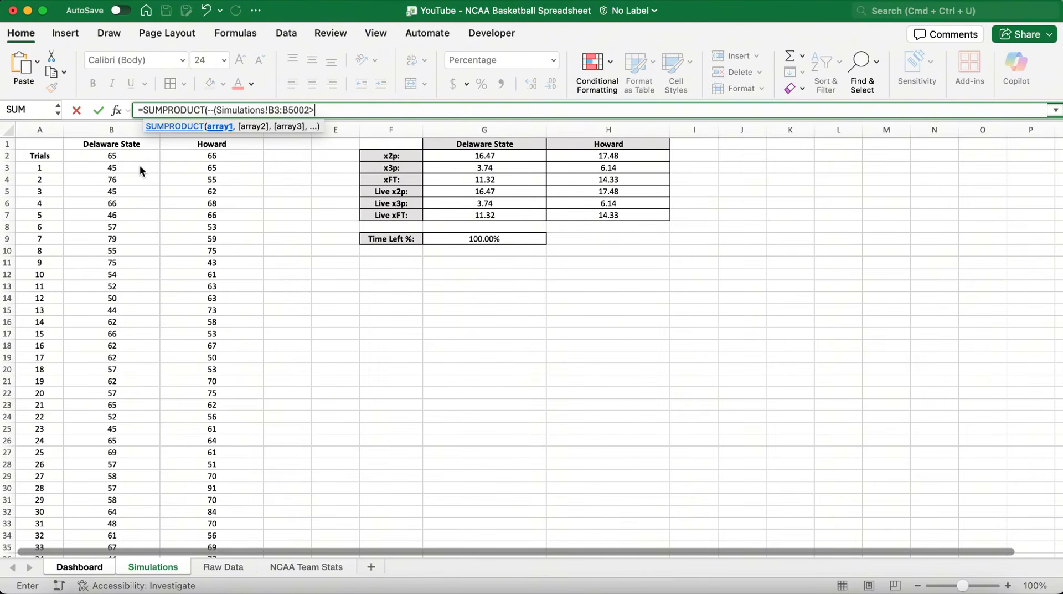
left_click(192, 166)
type(":")
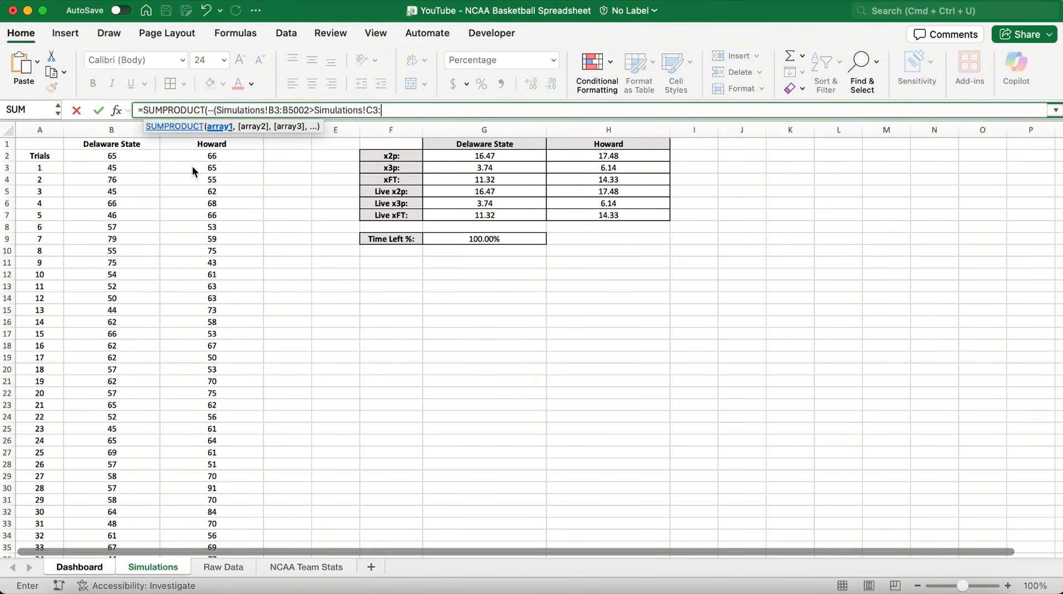
type("PCC5002))")
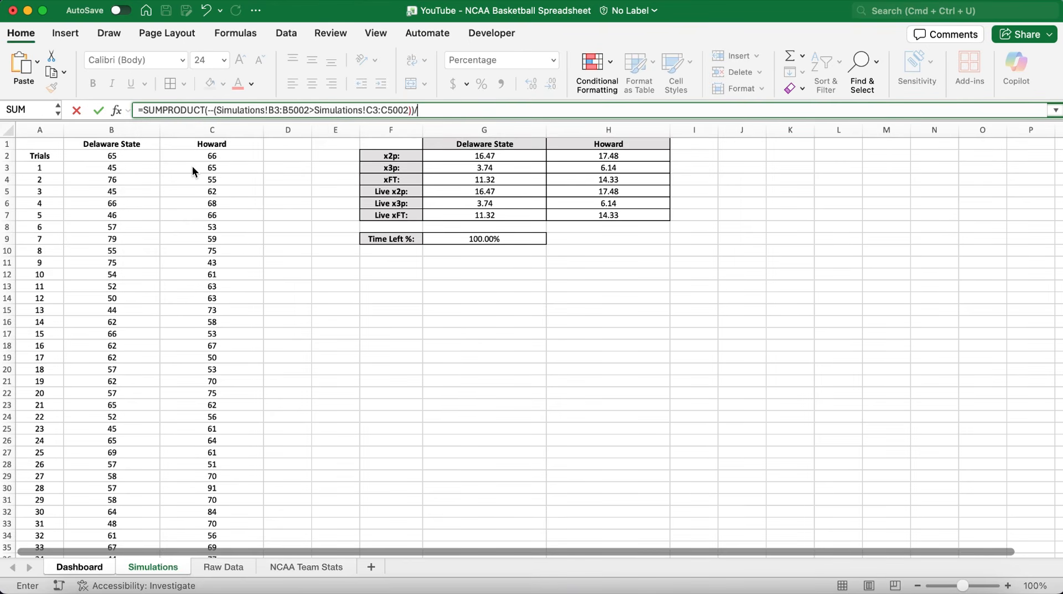
type("/5000")
Make both Simulations ranges in Delaware State's win probability formula absolute, as $B$3:$B$5002 and $C$3:$C$5002
left_click_drag(409, 115, 219, 118)
key("F4")
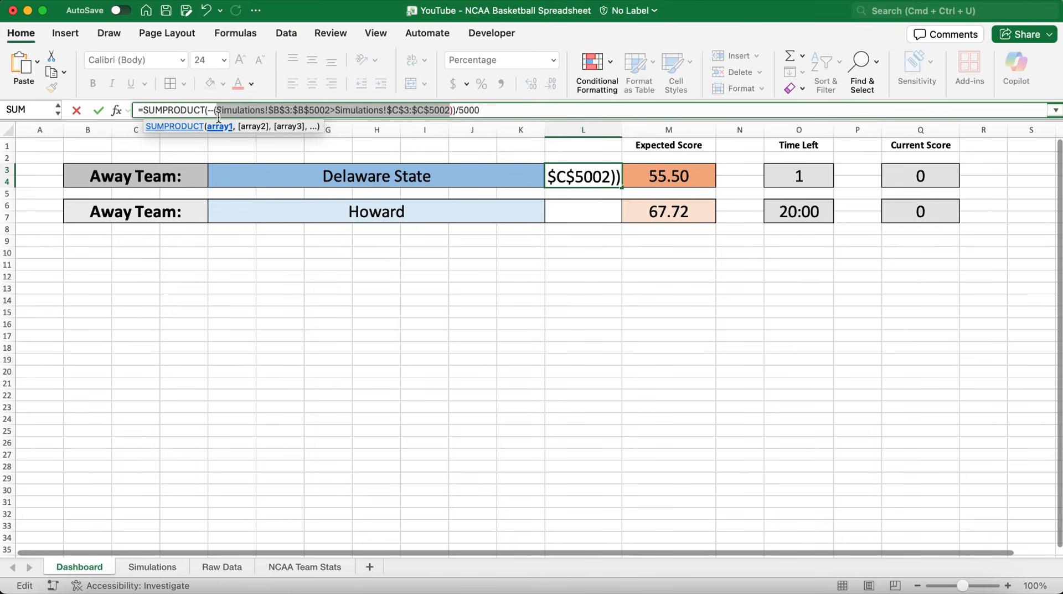
key("Return")
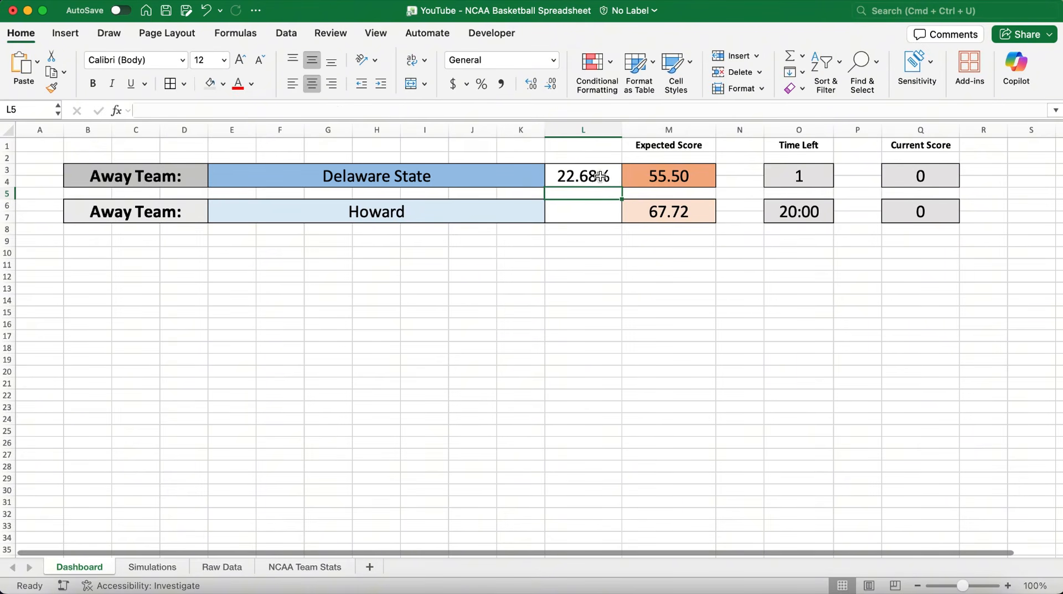
Copy Delaware State's win probability formula from L3 to Howard's cell L6 and change its comparison from > to <
left_click(600, 176)
key("super+c")
left_click(577, 212)
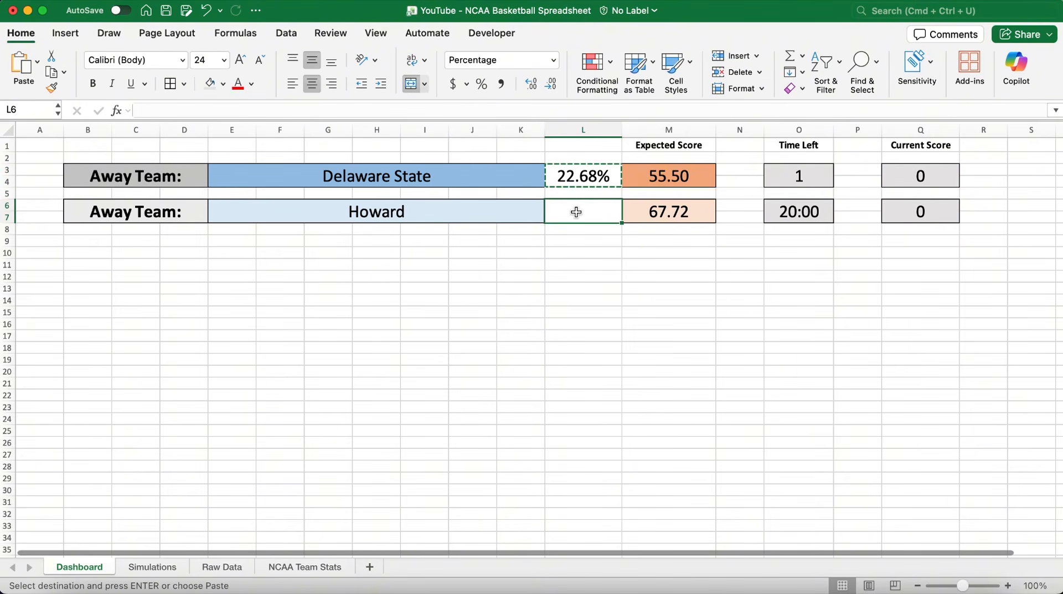
key("super+v")
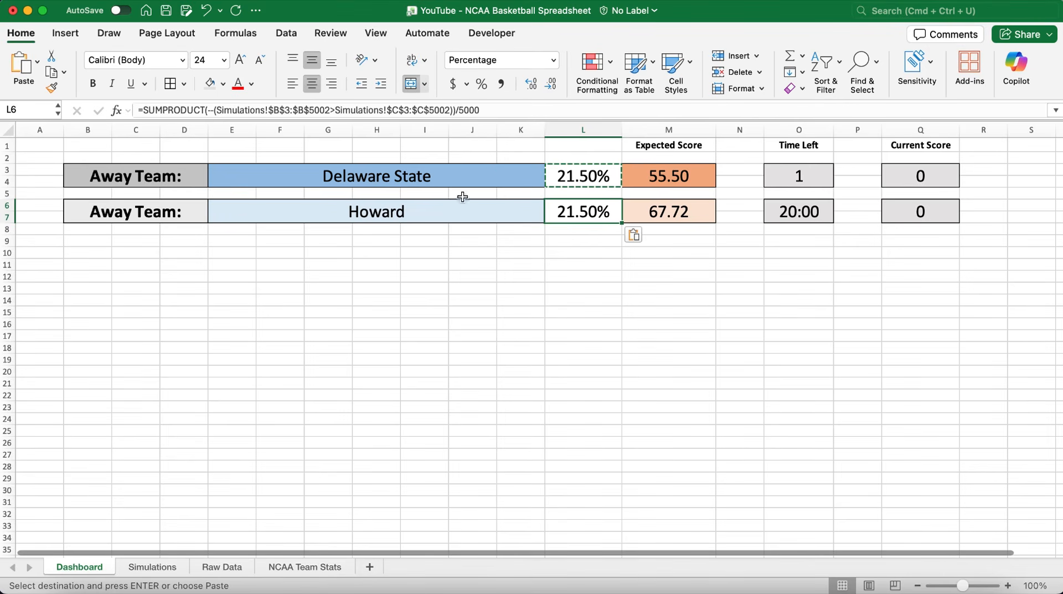
left_click(336, 110)
key("BackSpace")
type("<")
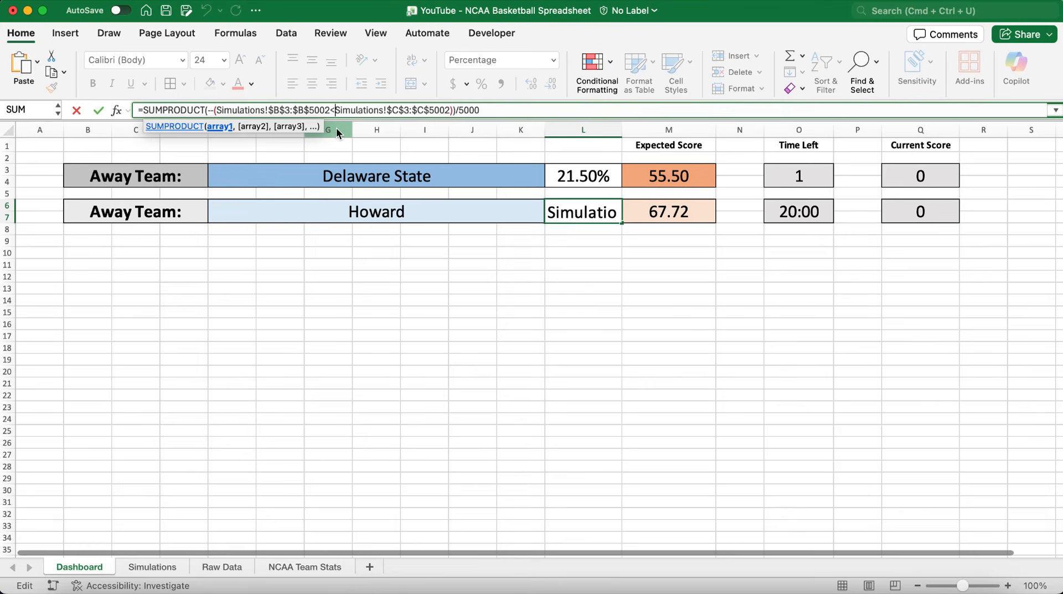
key("Return")
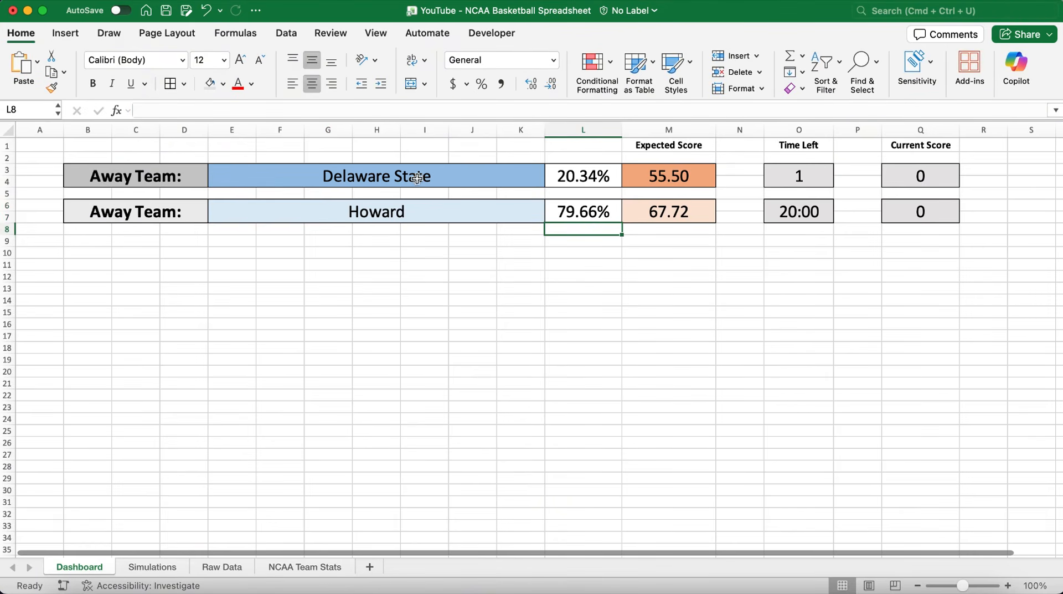
Recalculate the simulations several times and examine both teams' win probabilities in L3 and L6
key("F9")
key("F9")
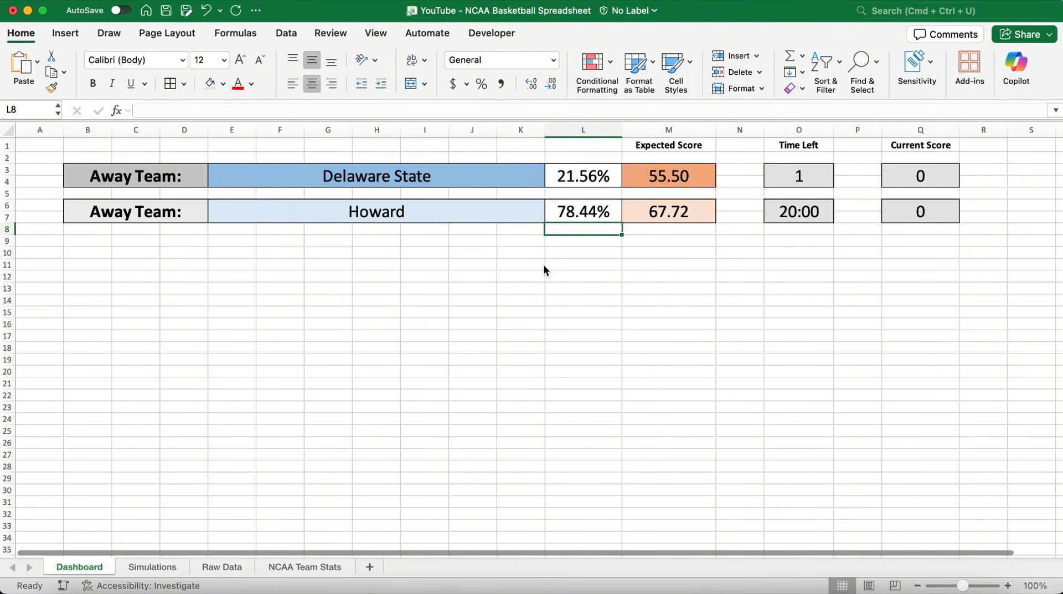
key("F9")
Apply the green-yellow-red colour scale conditional formatting to the win probabilities in L3 and L6
left_click(585, 176)
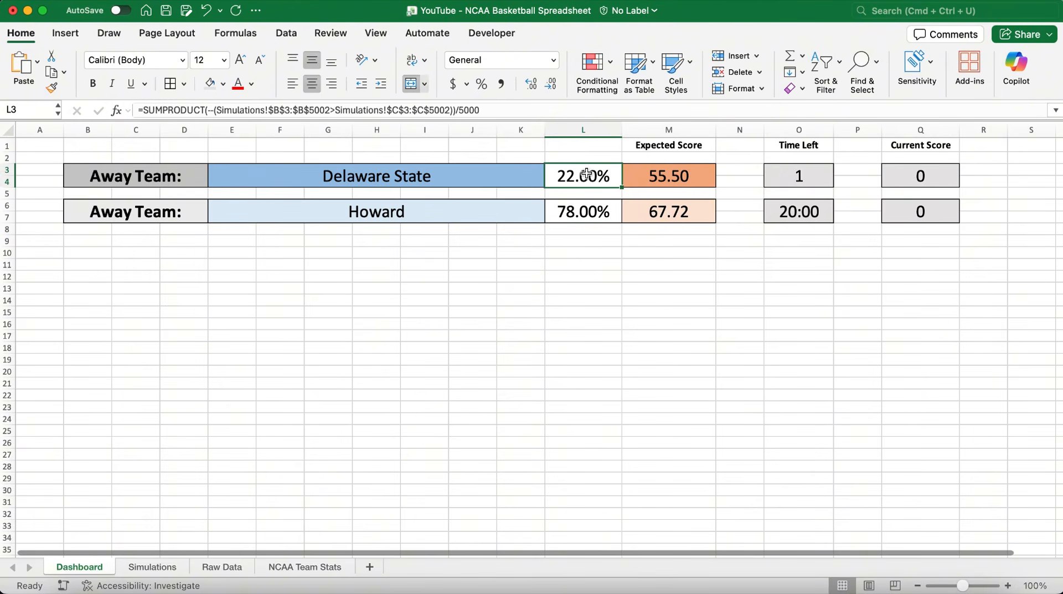
left_click(580, 211, "super")
left_click(593, 62)
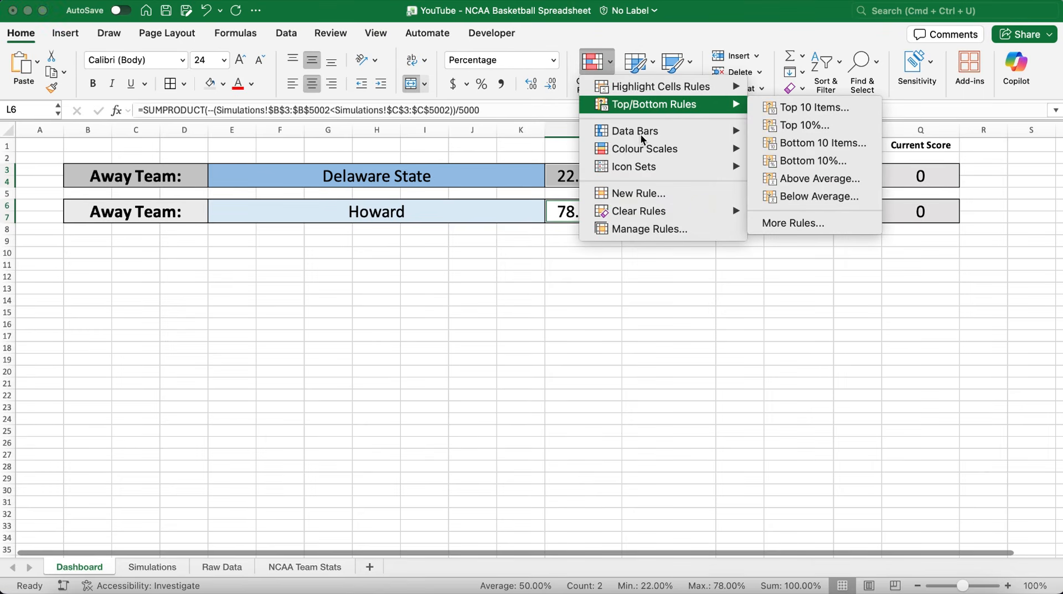
mouse_move(646, 150)
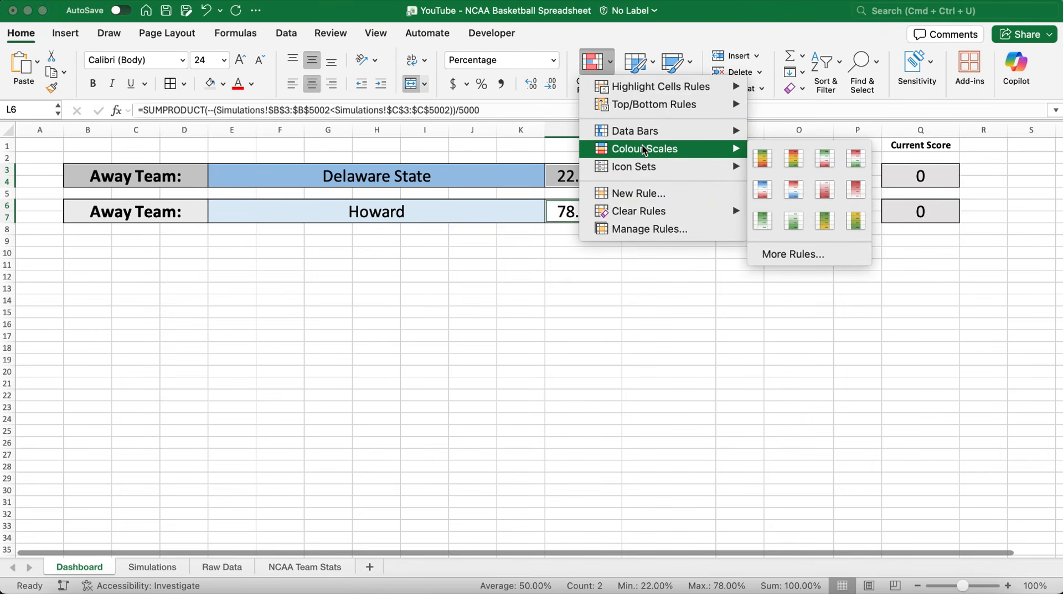
left_click(769, 161)
left_click(388, 245)
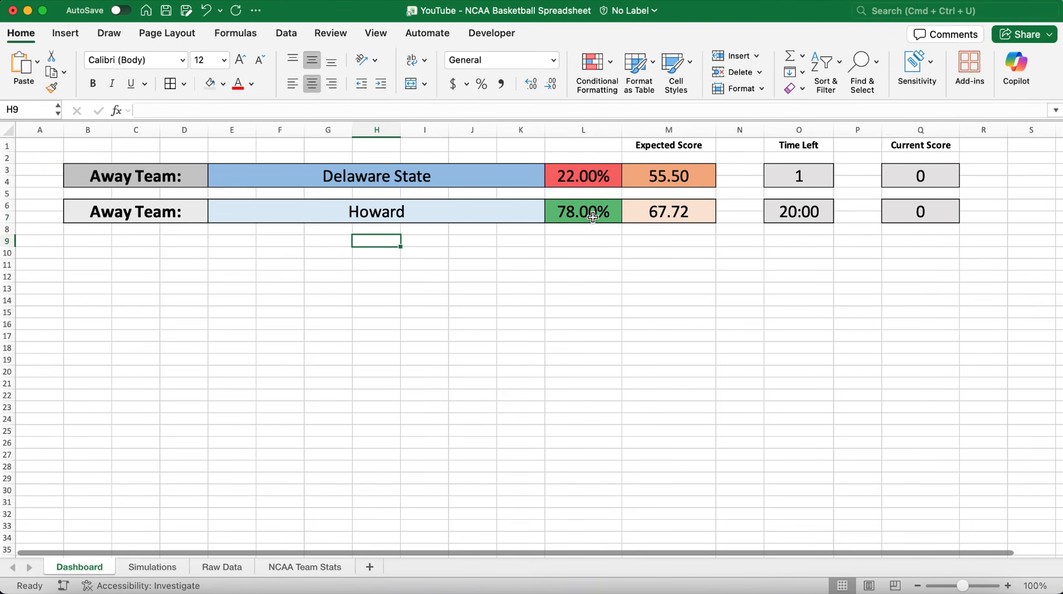
left_click(529, 213)
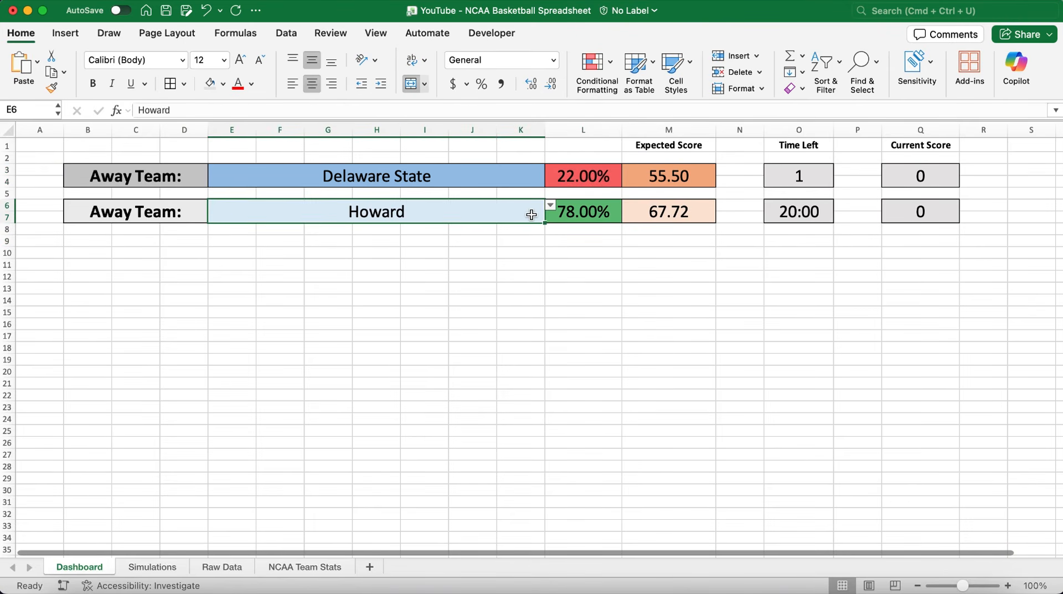
left_click(512, 173)
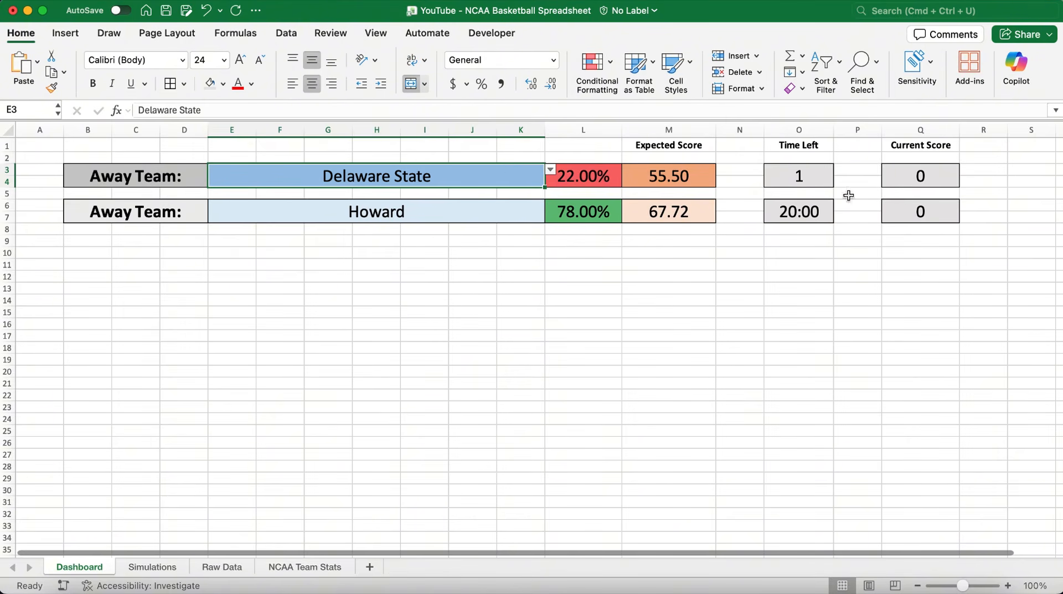
Test the Dashboard with the period in O3 set to 2 and current scores of 30 for Delaware State and 20 for Howard
left_click(817, 178)
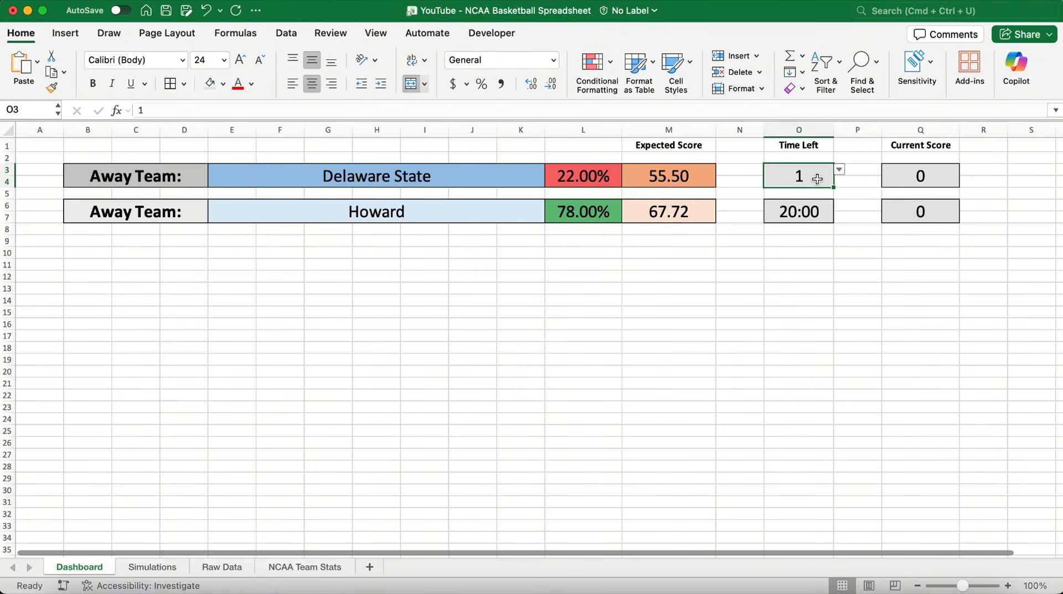
type("2")
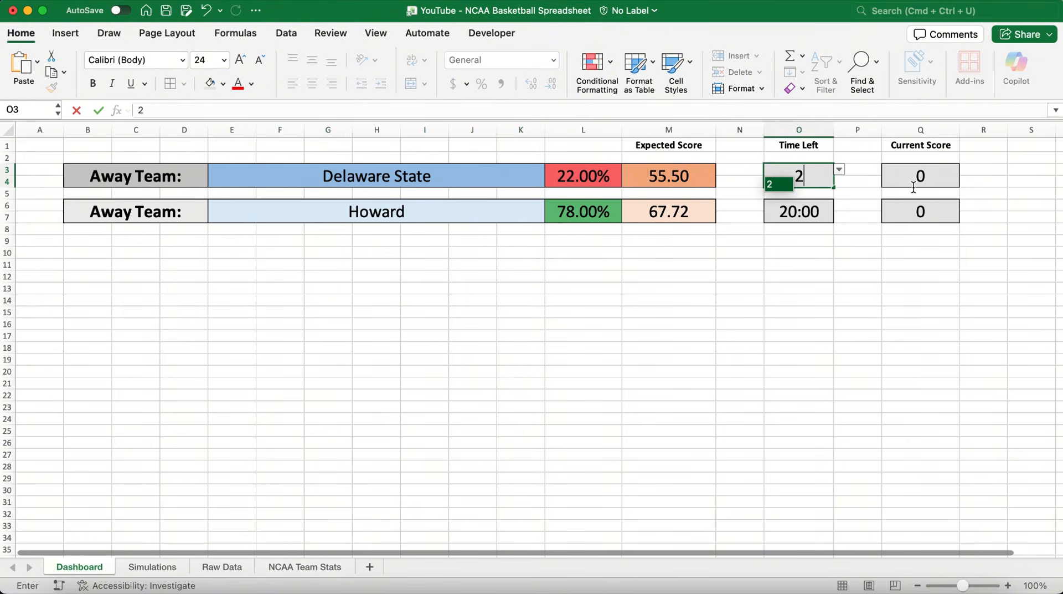
key("Return")
left_click(915, 176)
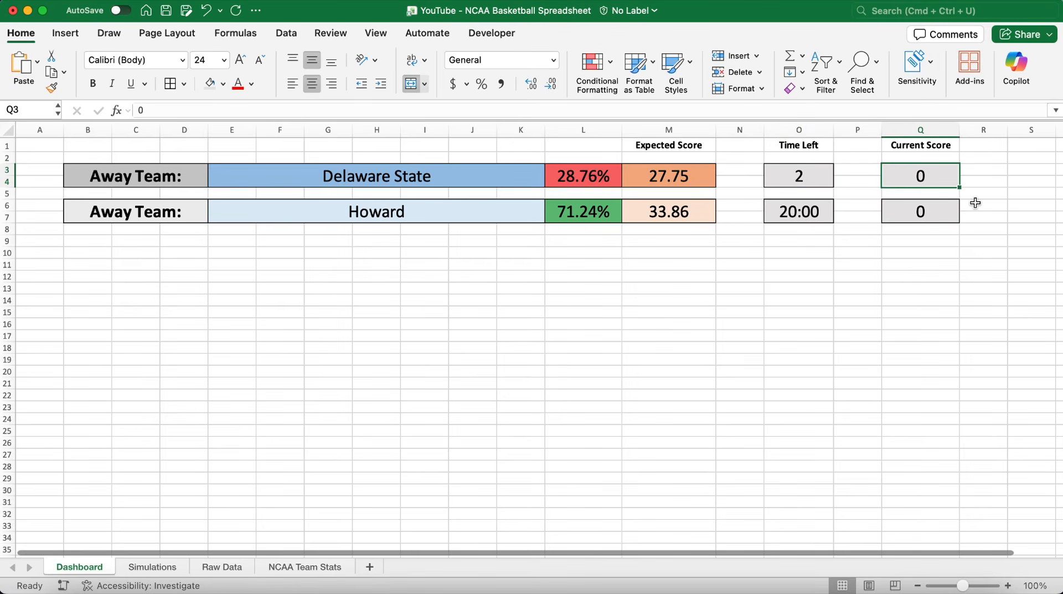
type("30")
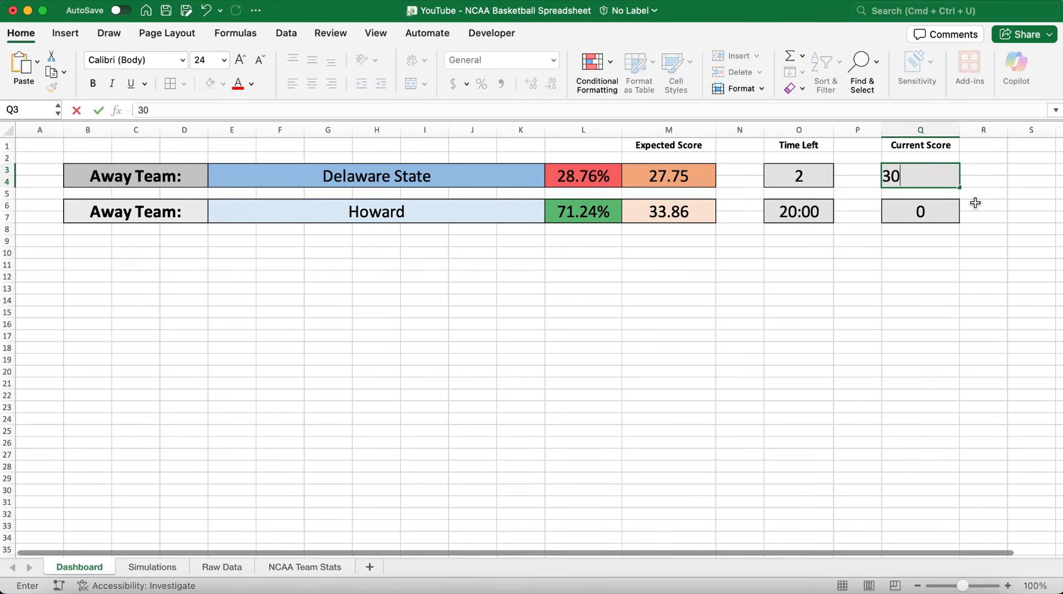
key("Return")
key("Return")
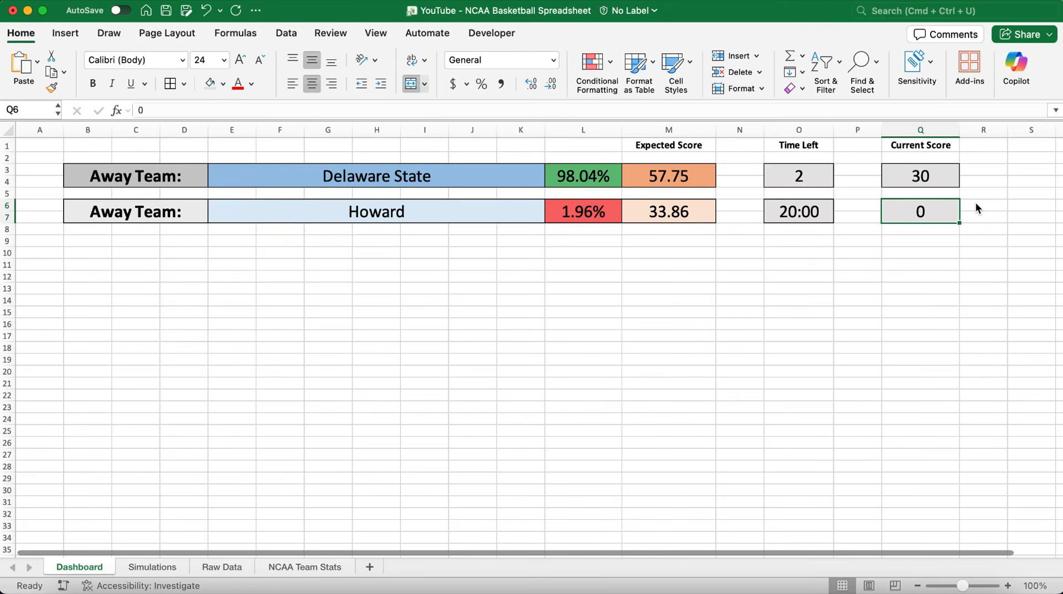
type("20")
key("Return")
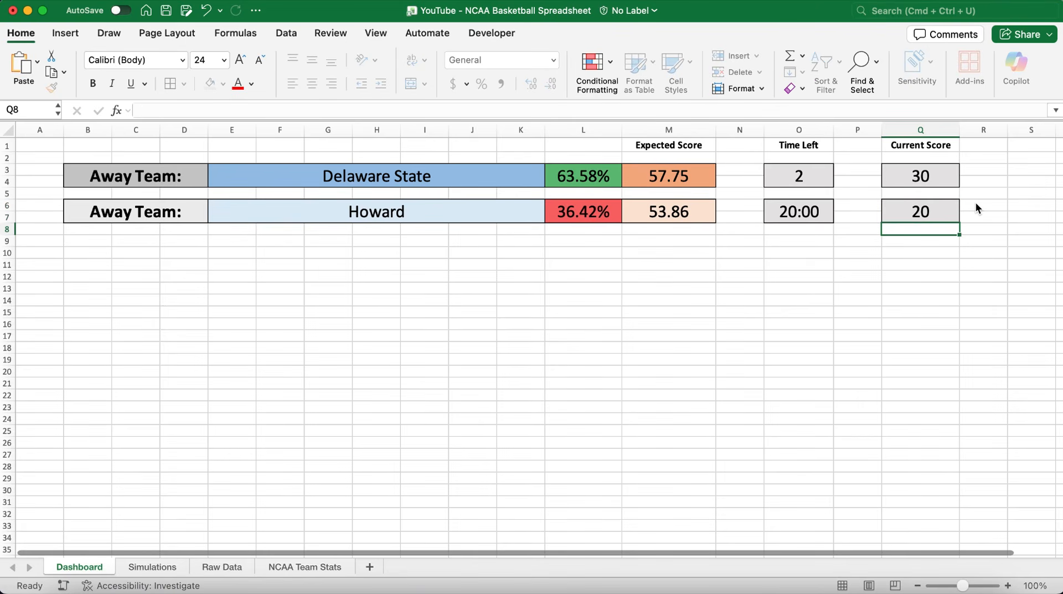
left_click(683, 178)
left_click(606, 182)
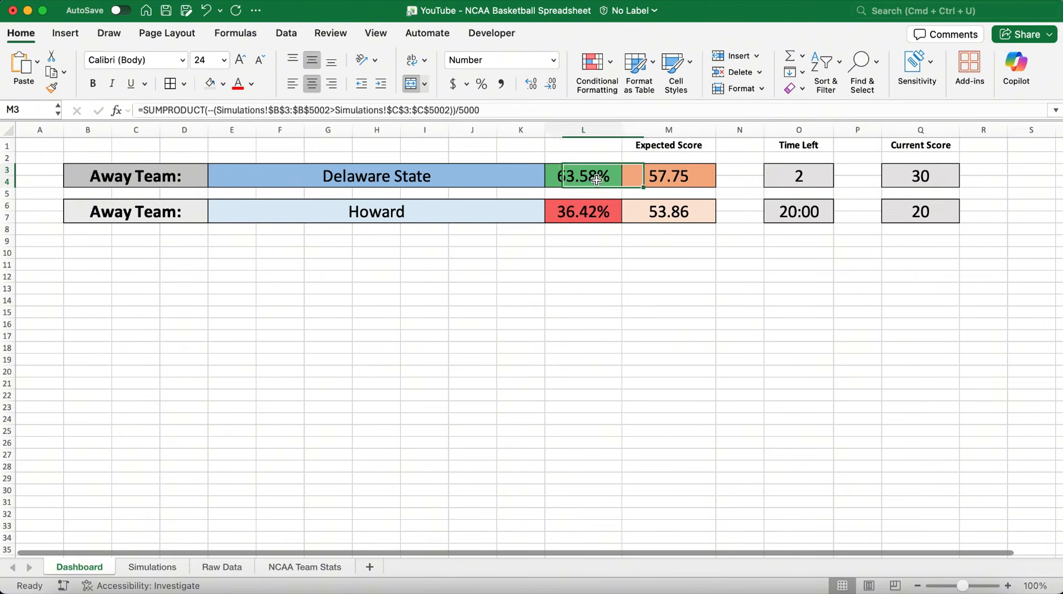
left_click(593, 206)
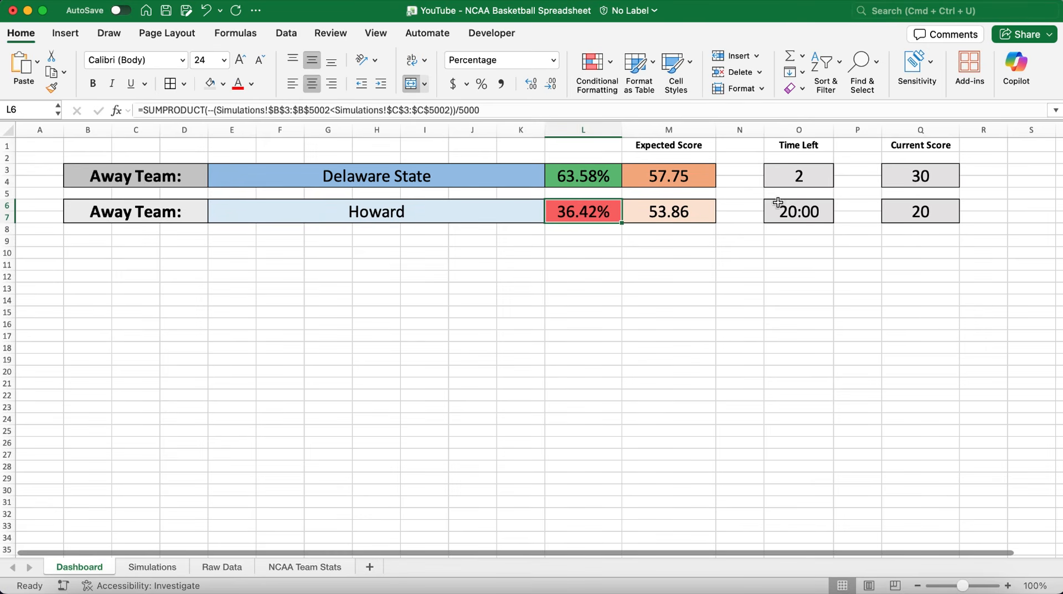
Create a merged, bold 18-point heading reading Spread across B9:F9
left_click_drag(88, 242, 294, 242)
left_click(411, 84)
left_click(223, 60)
left_click(223, 198)
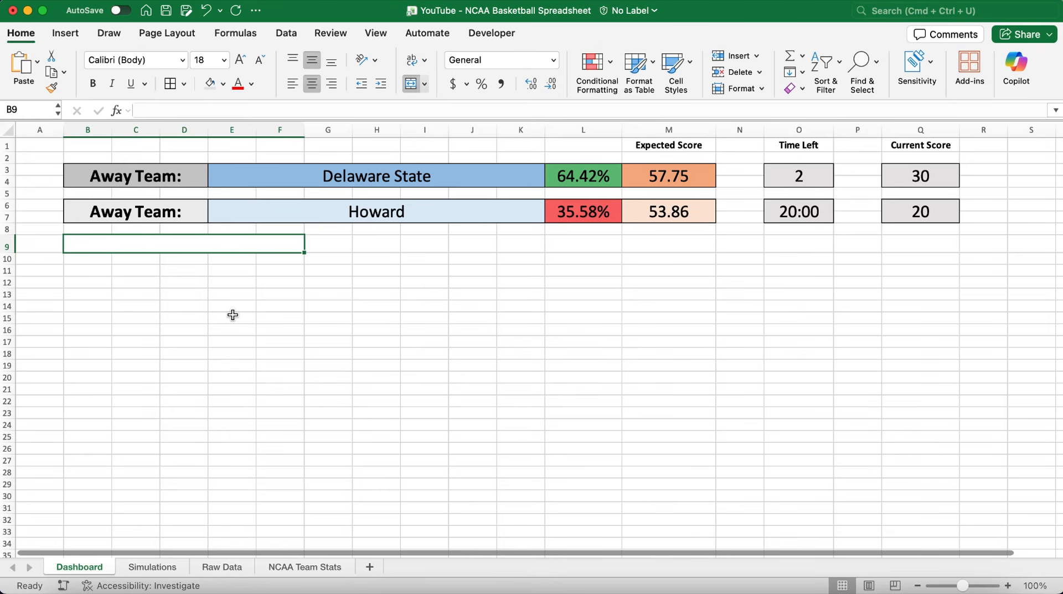
key("super+b")
type("Spread")
key("Return")
Copy the Spread heading to I9 and F15, and rename the copies Total Points and Moneyline
left_click(243, 245)
key("super+c")
left_click(415, 246)
key("super+v")
left_click(270, 245)
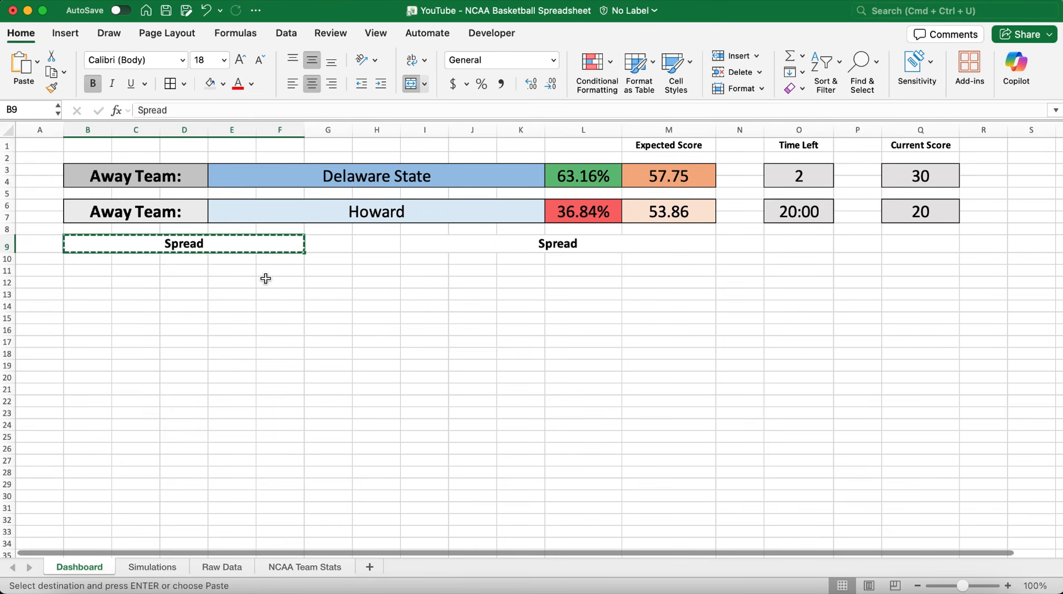
left_click(280, 315)
key("super+v")
left_click(565, 241)
type("Total Points")
left_click(437, 321)
type("Moneyline")
key("Return")
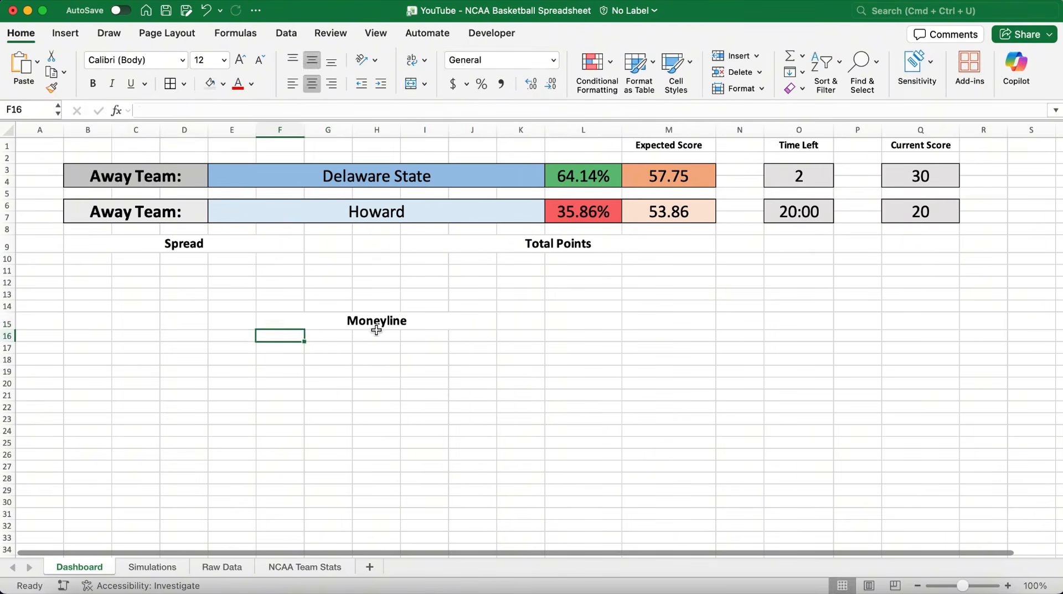
Enter the headers Team, Spread, Probability and Odds in row 10 and format the Spread heading orange and the headers grey with borders
left_click(112, 258)
type("Team")
key("Tab")
type("Spread")
type("dds")
key("Return")
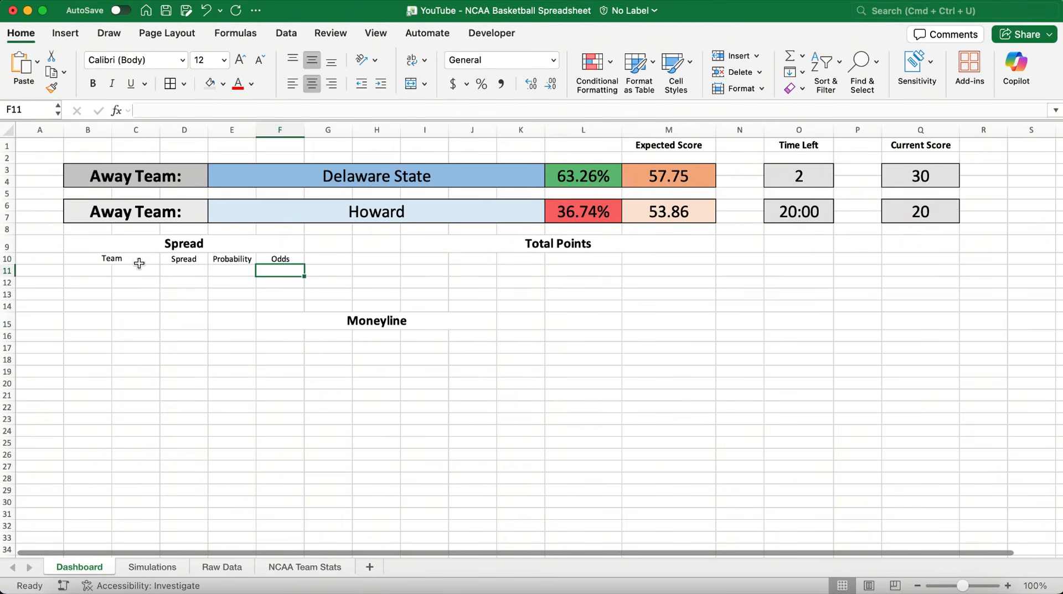
left_click_drag(390, 260, 415, 257)
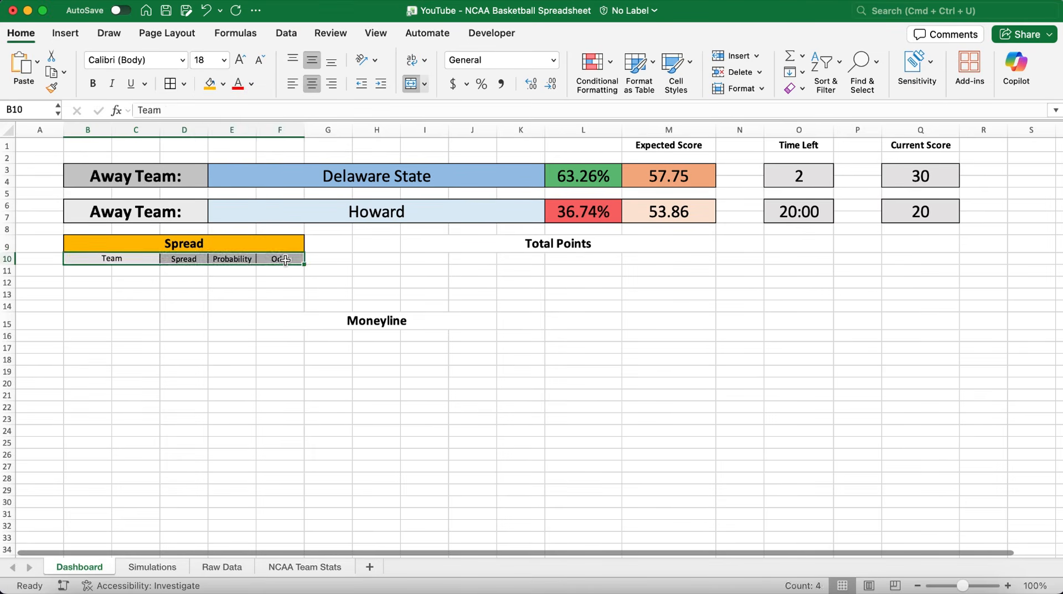
Link the merged team cells B11 and B12 of the Spread table to the Delaware State and Howard selections above
left_click_drag(88, 271, 136, 271)
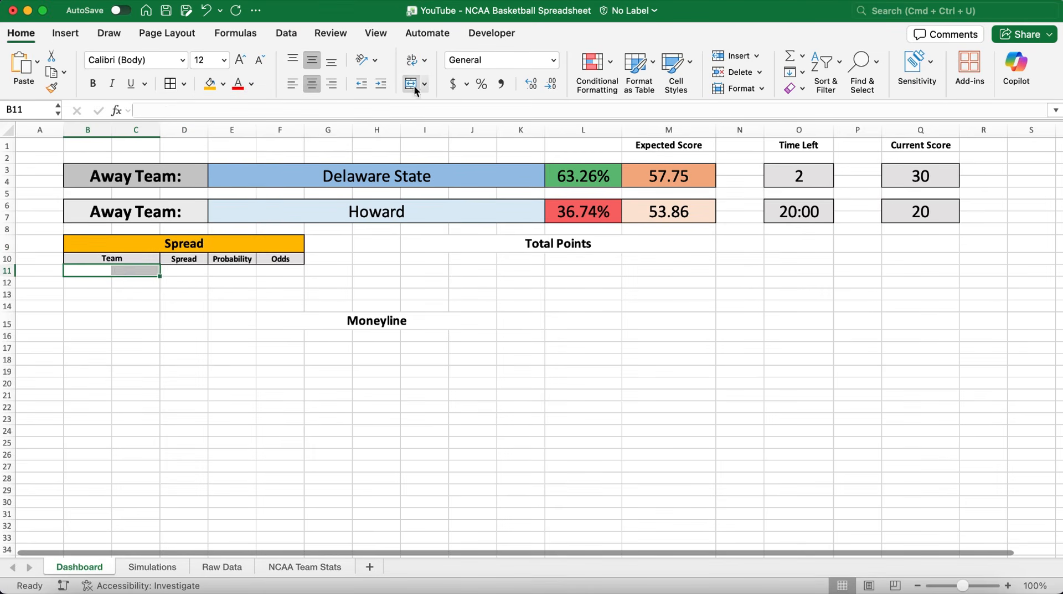
left_click(412, 86)
type("=")
left_click(230, 175)
key("Return")
type("=")
left_click(230, 210)
key("Return")
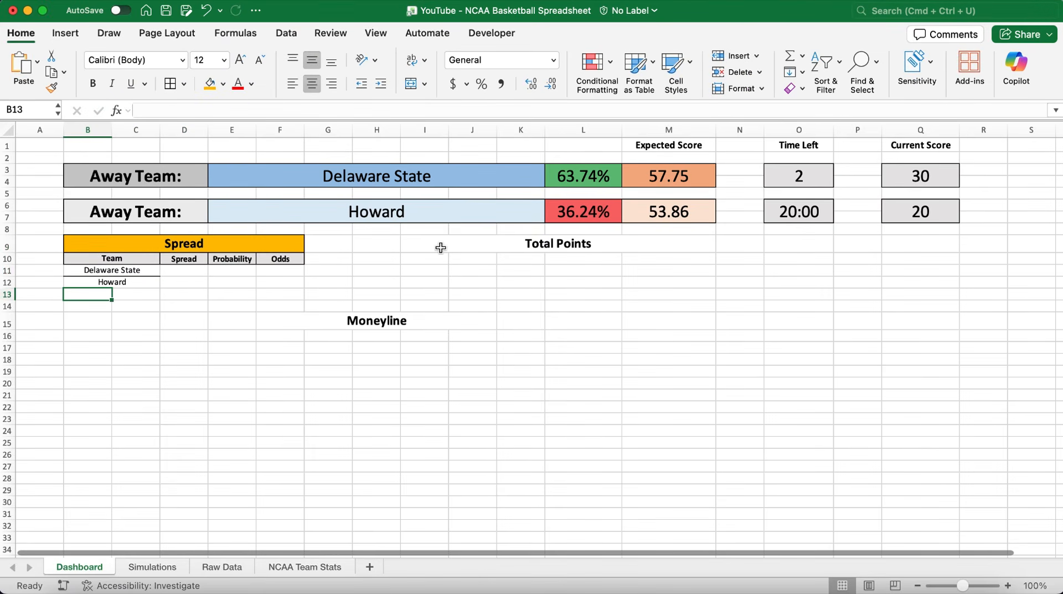
Add a merged label reading Threshold: in I10:J10 and merge the value cells beside it
left_click_drag(425, 258, 668, 258)
left_click(412, 85)
type("Threshold:")
left_click(412, 85)
left_click(430, 283)
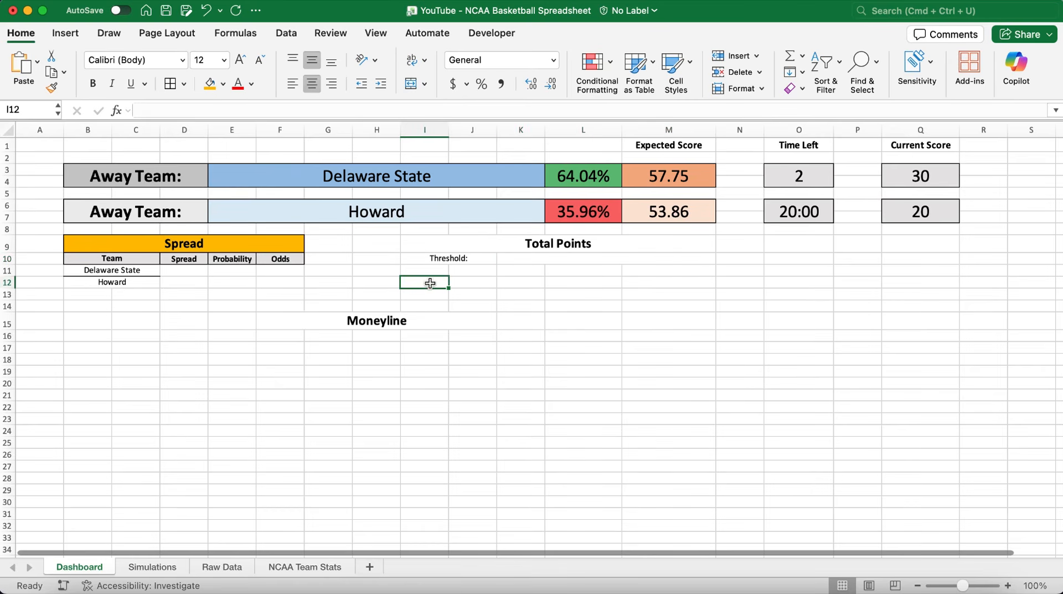
Copy the Threshold: label to rows 12 and 13 of the Total Points table and change the copies to Over: and Under:
left_click(464, 260)
key("super+c")
left_click_drag(460, 283, 460, 294)
key("super+v")
left_click(461, 283)
type("Over:")
key("Return")
Merge the Over and Under value cells across columns K:L and add borders to the whole Total Points table
left_click_drag(521, 282, 620, 296)
left_click(412, 86)
left_click(662, 283)
left_click_drag(559, 244, 653, 258)
left_click(170, 84)
left_click_drag(449, 283, 638, 291)
left_click(170, 85)
Fill the Total Points heading orange and its Threshold, Over and Under labels light grey
left_click(532, 243)
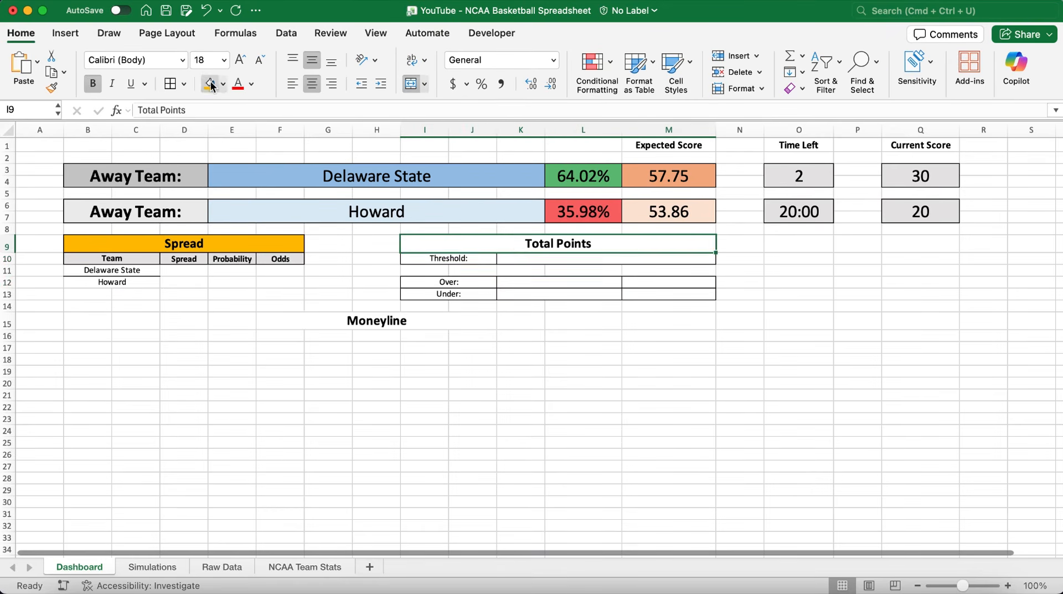
left_click(211, 85)
left_click(454, 259)
left_click_drag(454, 282, 454, 294)
left_click(223, 84)
left_click(244, 161)
Add borders to the two team rows of the Spread table and fill the Moneyline heading orange
left_click_drag(135, 269, 280, 283)
left_click(388, 321)
left_click(210, 83)
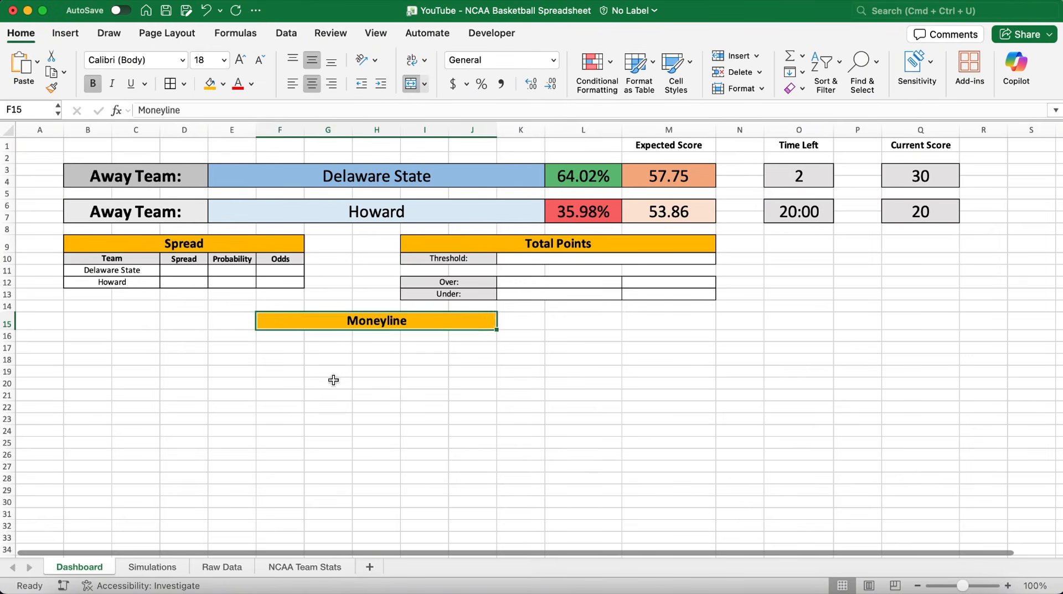
Make the Threshold, Over and Under labels bold
left_click(449, 258)
left_click_drag(448, 282, 449, 294)
key("super+b")
left_click(135, 258)
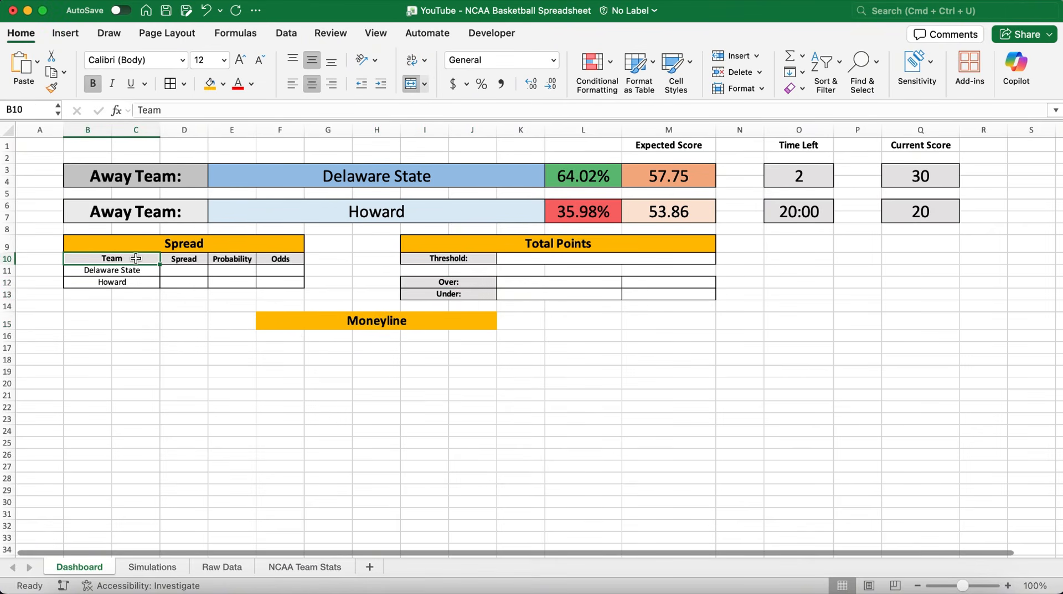
Add a bold Team header in F16 of the Moneyline table and link F17 and F18 to the Delaware State and Howard selections
left_click(299, 336)
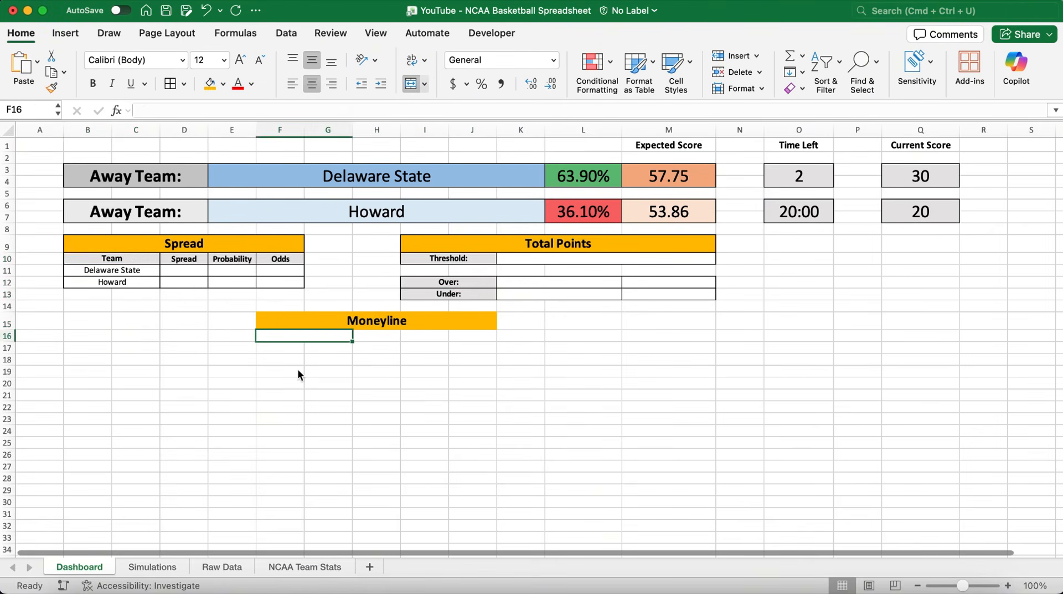
type("Team")
key("Return")
type("=")
left_click(326, 177)
key("Return")
type("=")
left_click(327, 211)
key("Return")
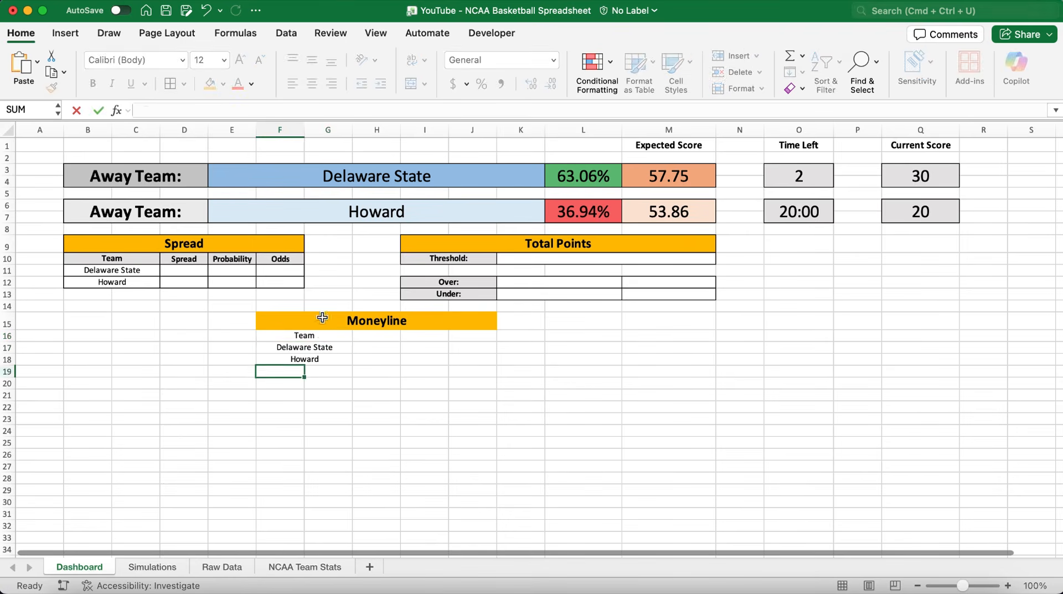
left_click(325, 336)
key("super+b")
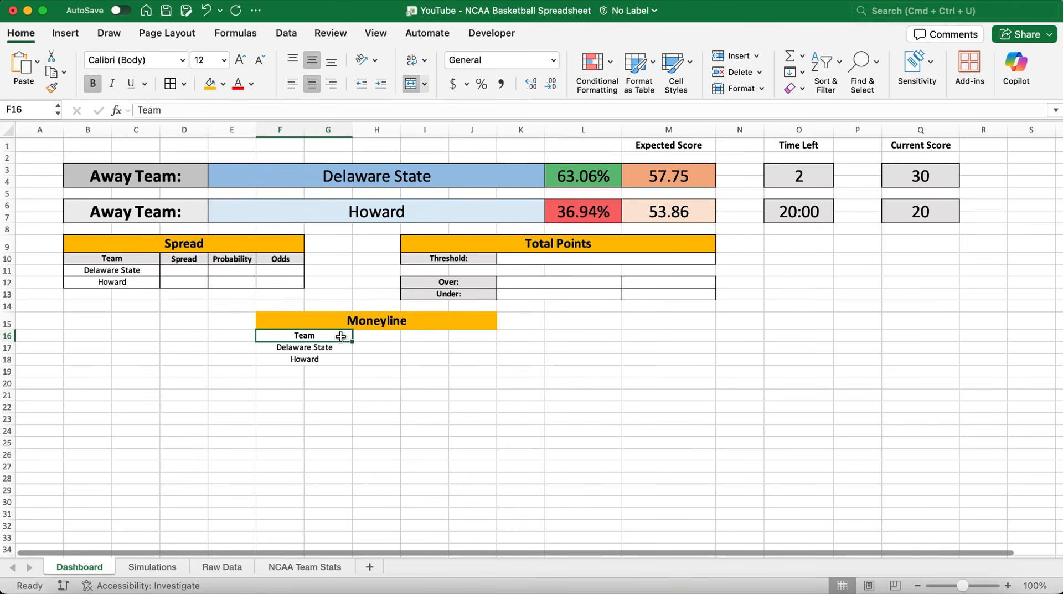
Add bold Probability and Odds headers to the Moneyline table in H16 and J16
left_click(363, 335)
type("Probability")
key("Return")
key("shift+Right")
left_click(467, 336)
type("Odds")
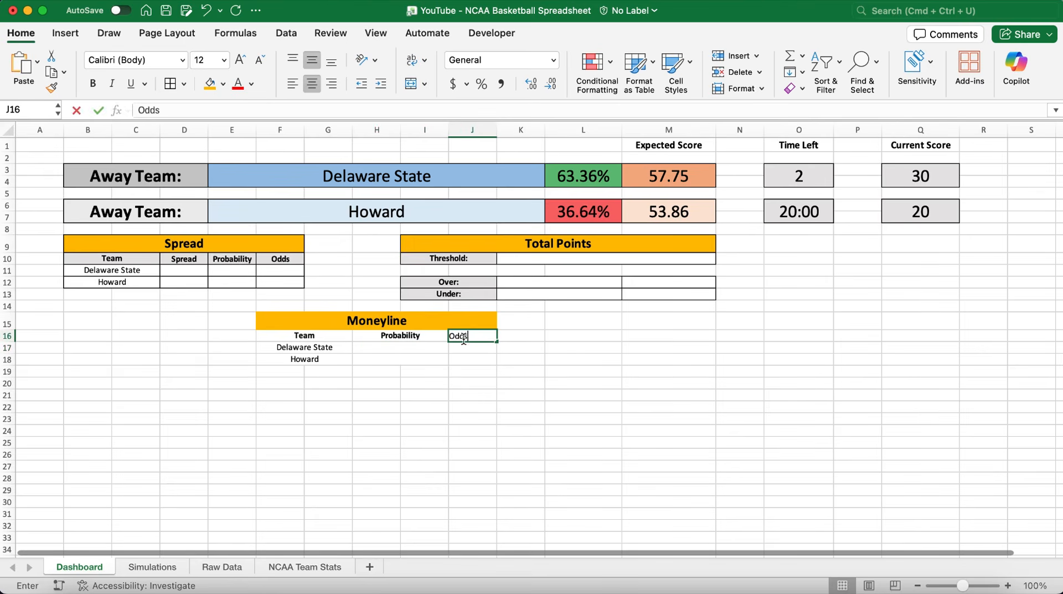
key("Return")
left_click(476, 336)
key("super+b")
Add borders to the Moneyline table F16:J18 and fill its header row light grey
left_click_drag(322, 335, 471, 359)
left_click(170, 84)
left_click(571, 380)
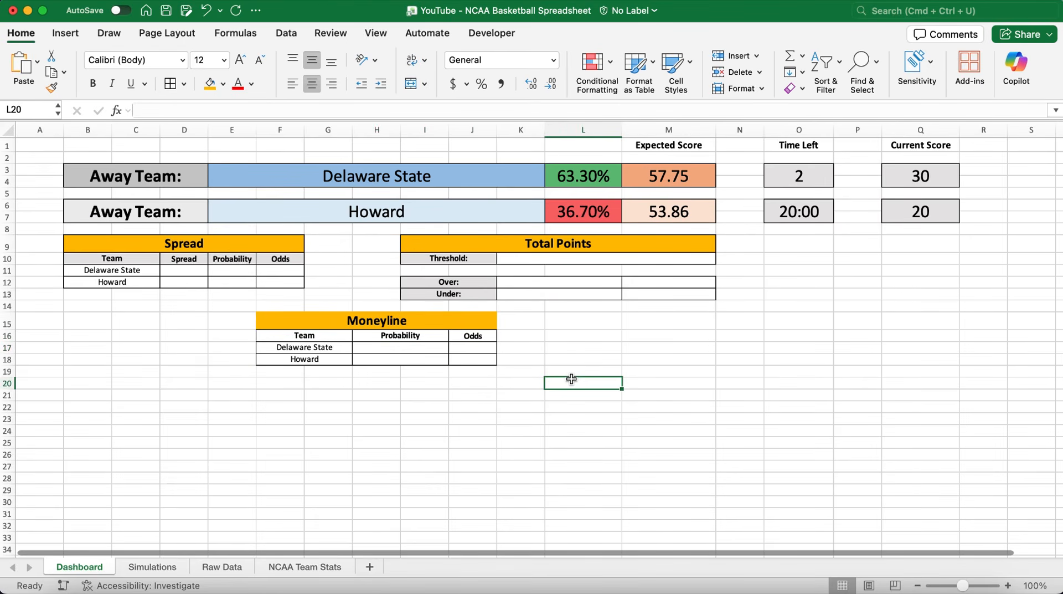
left_click_drag(310, 336, 470, 336)
left_click(224, 84)
left_click(244, 142)
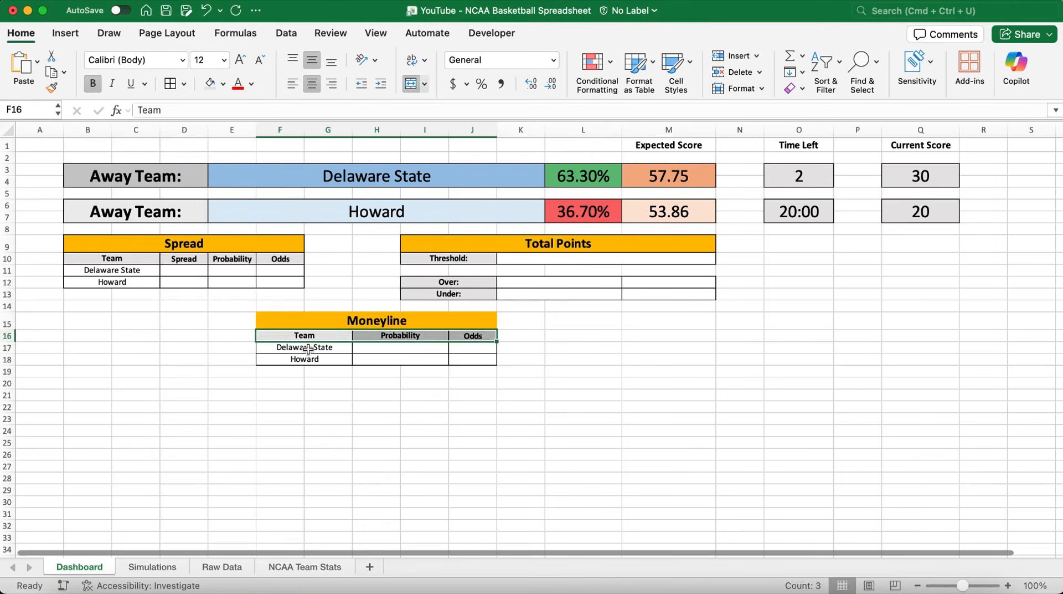
left_click(308, 348)
Fill the spread input cells D11:D12 and the Threshold value cell light green
left_click_drag(184, 270, 185, 282)
left_click(606, 258, "super")
left_click(223, 84)
left_click(339, 154)
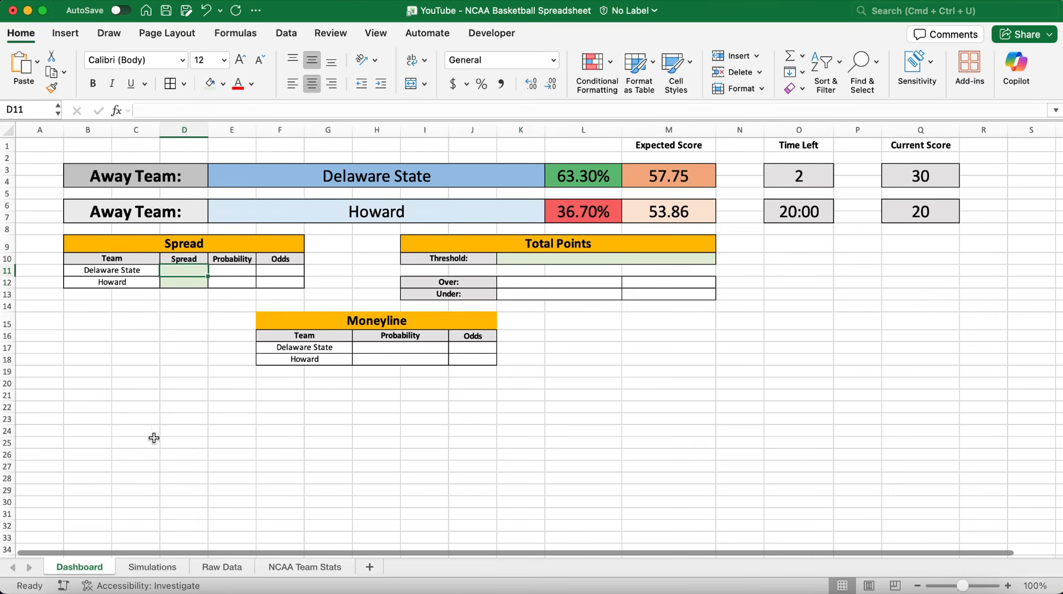
Enter spreads of -3.5 for Delaware State and 3.5 for Howard
type("-3.")
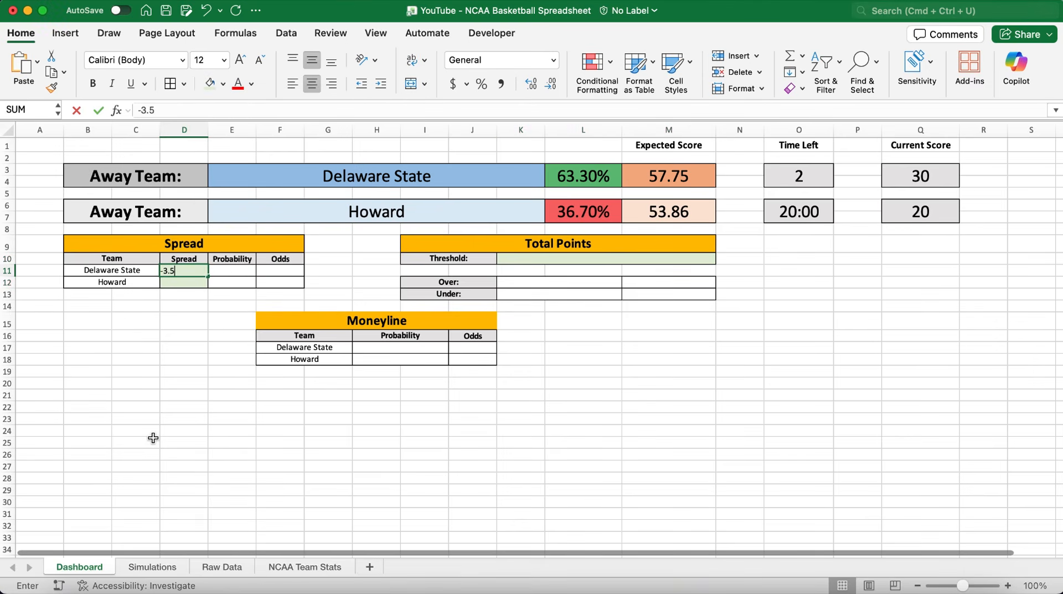
type("5")
key("Return")
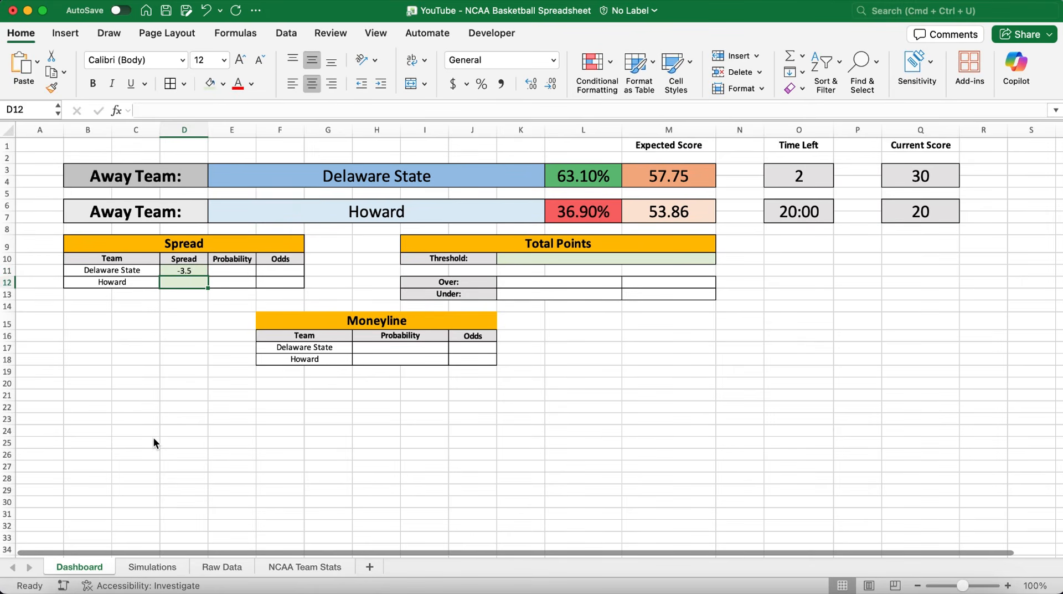
type("3.5")
key("Return")
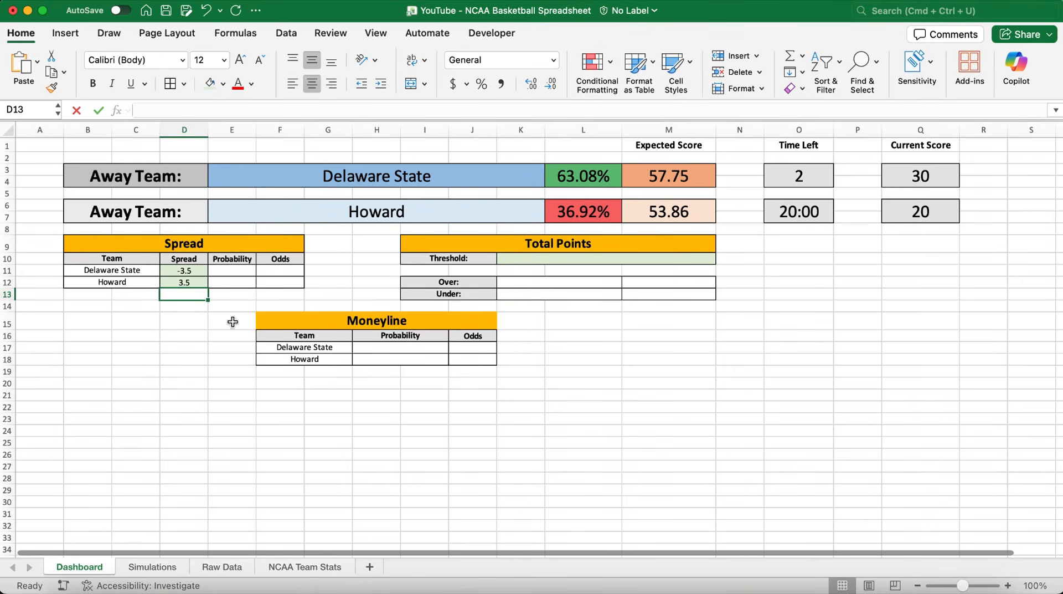
Start a SUMPRODUCT(--( formula in E11 for Delaware State's spread probability, referencing Simulations!$B$3:$B$5002 with absolute references
left_click(232, 270)
left_click(235, 112)
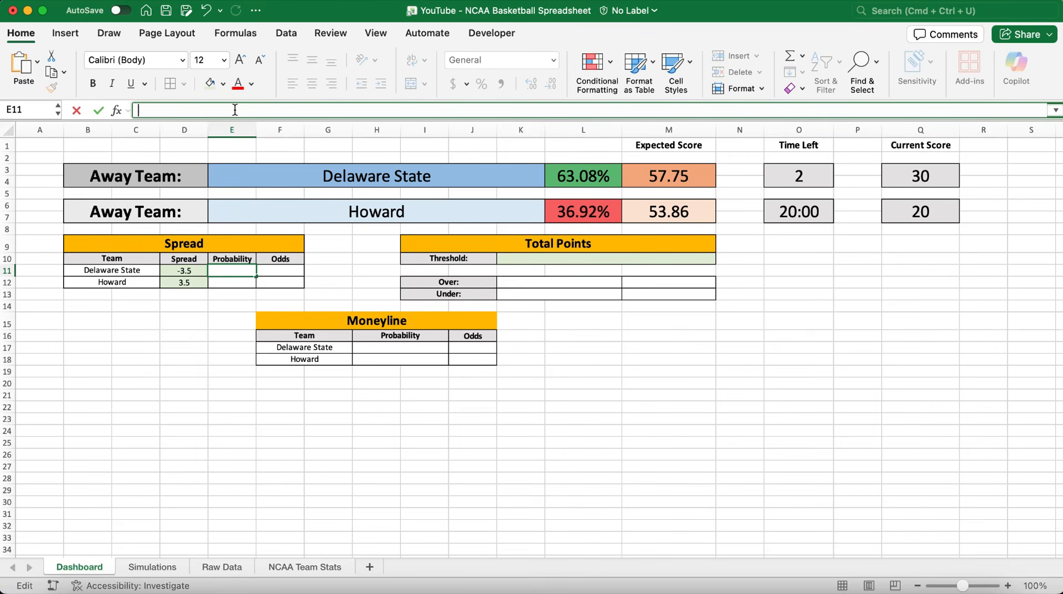
type("=SUMPRODUCT(")
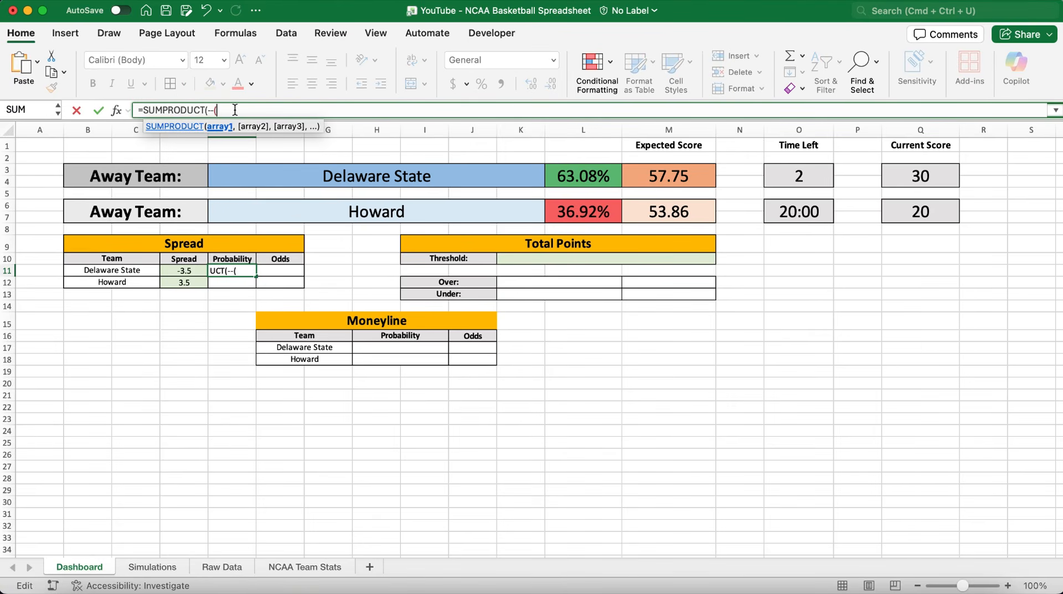
type("--(")
left_click(151, 566)
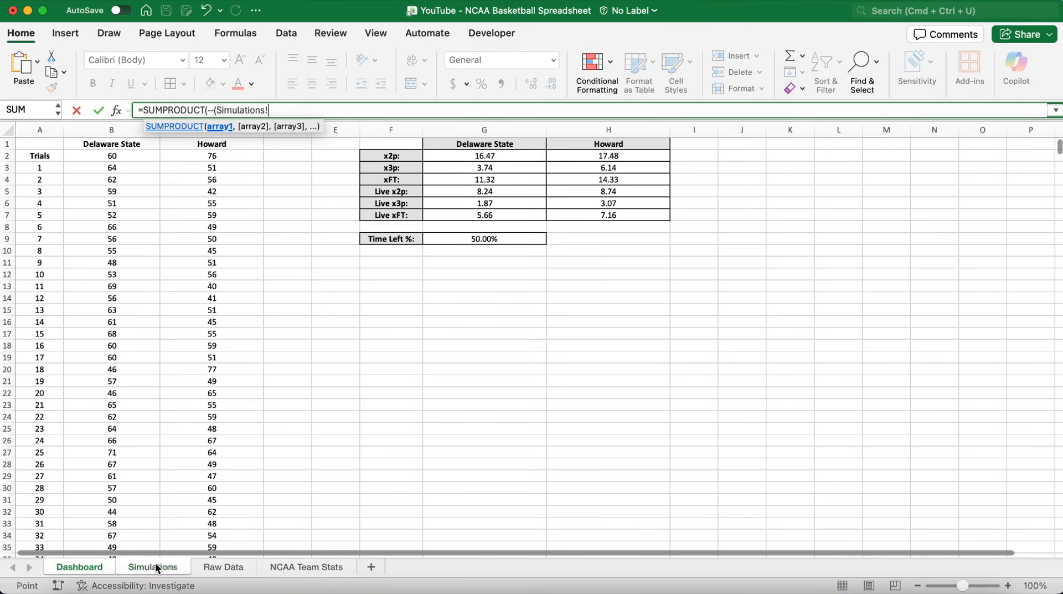
left_click(131, 168)
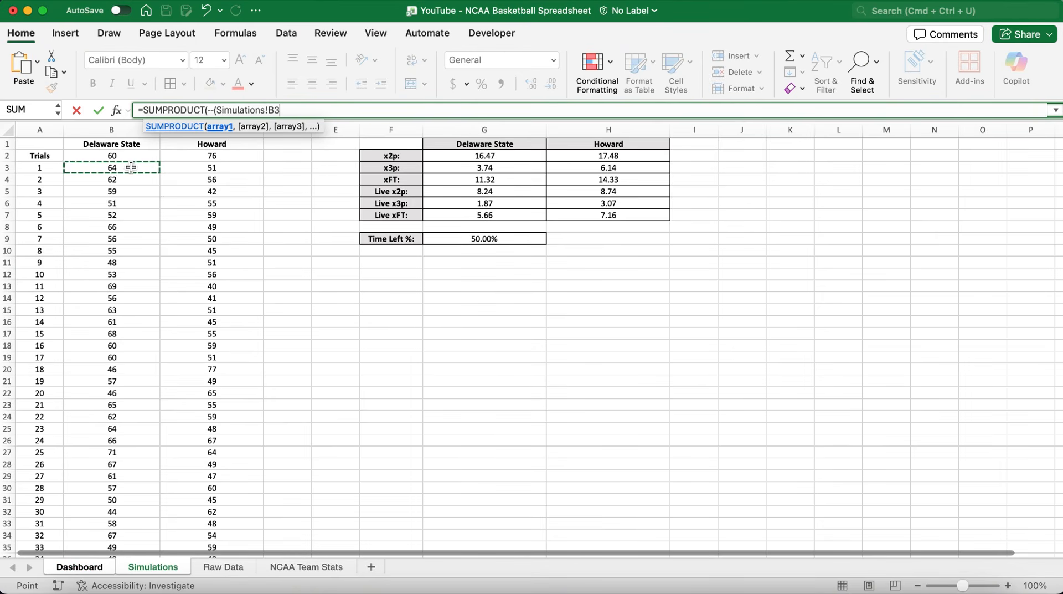
type(":$B$50")
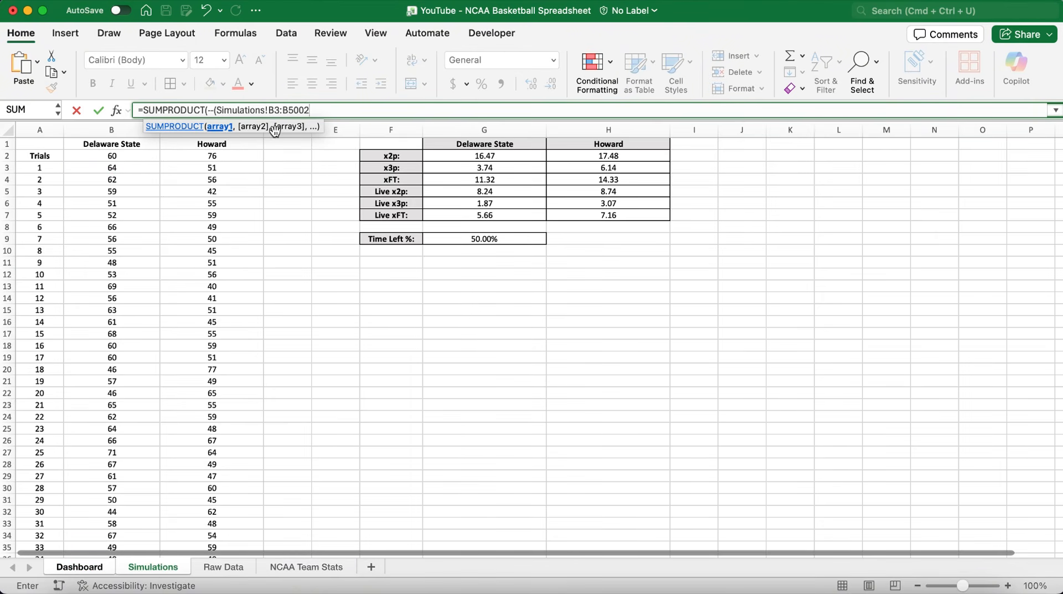
type("02")
left_click_drag(315, 113, 269, 112)
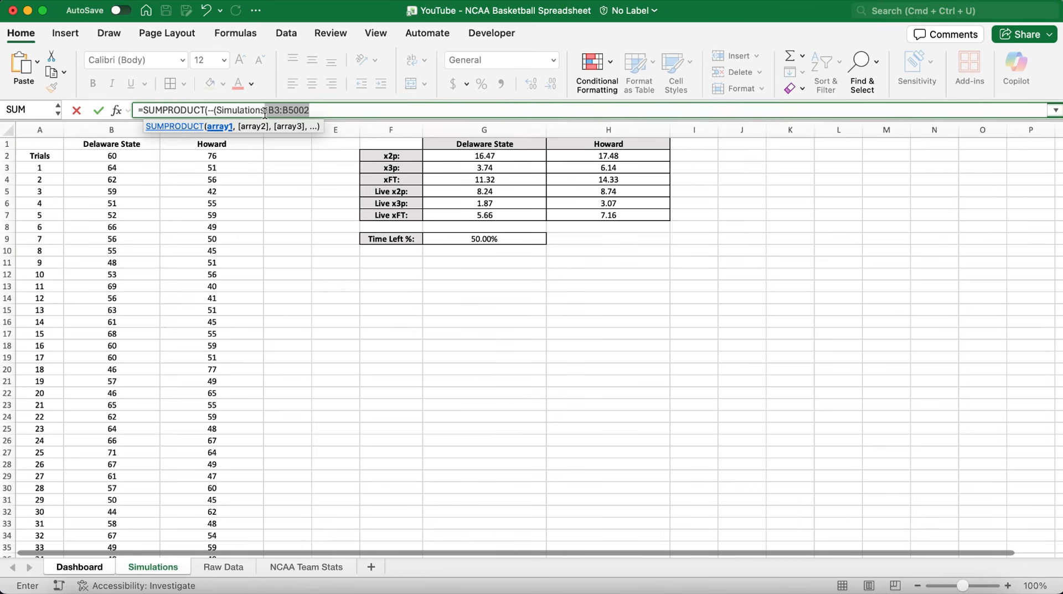
key("F4")
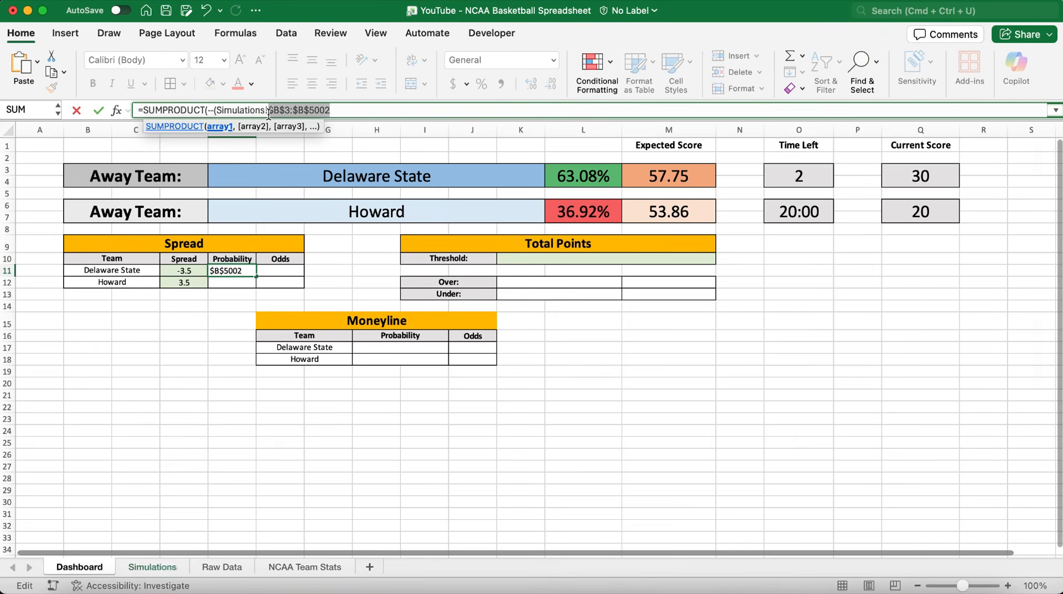
Add the spread in D11 to the simulated scores in the E11 formula, followed by a greater-than comparison
left_click(336, 111)
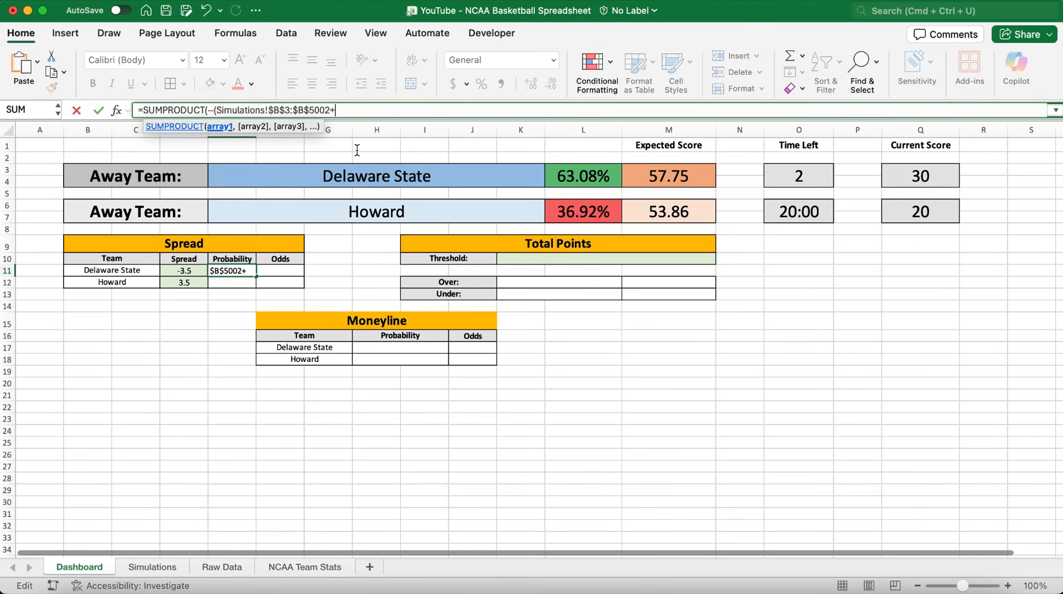
left_click(184, 270)
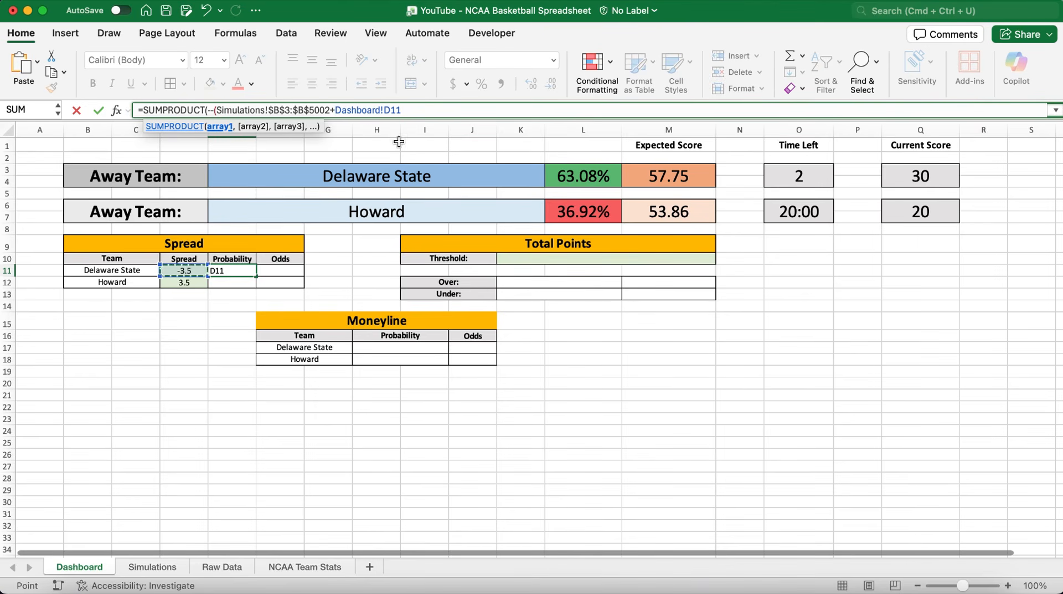
left_click_drag(414, 111, 334, 111)
key("BackSpace")
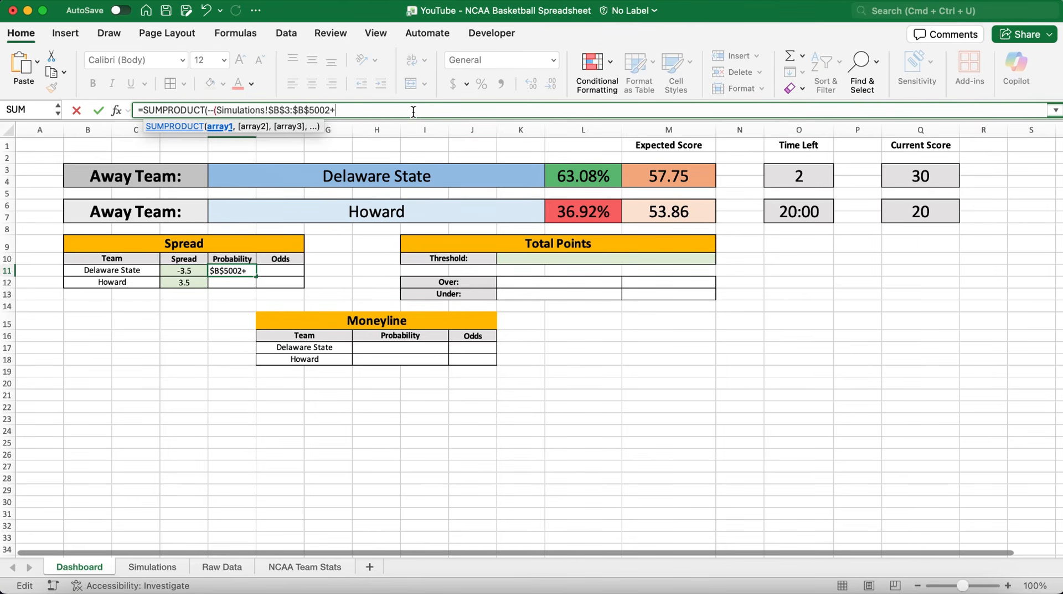
type("D11>")
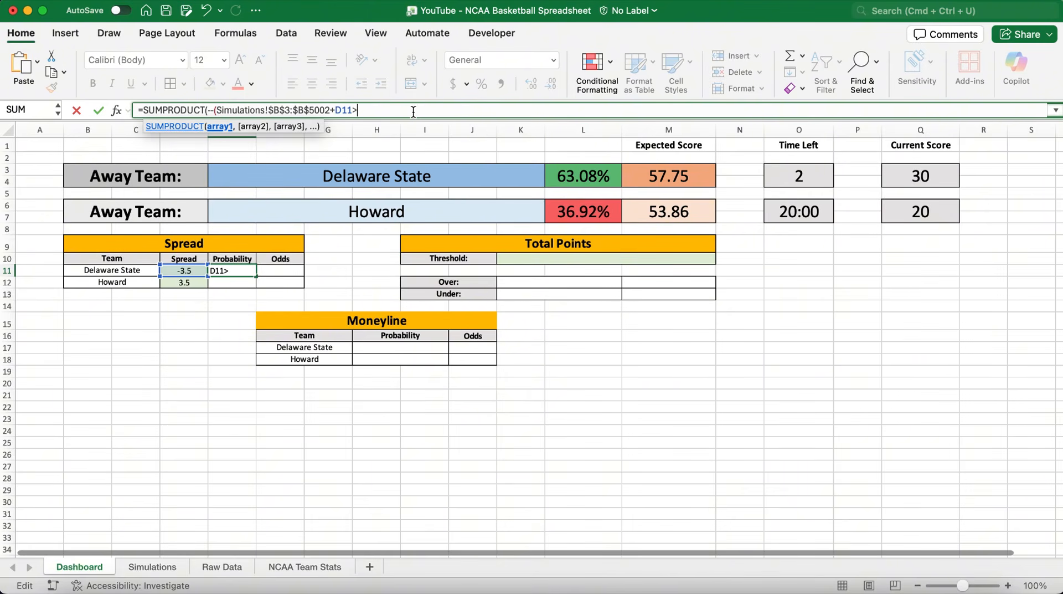
Complete the E11 formula by comparing against Simulations!$C$3:$C$5002 and dividing the SUMPRODUCT by 5000
left_click_drag(331, 111, 216, 110)
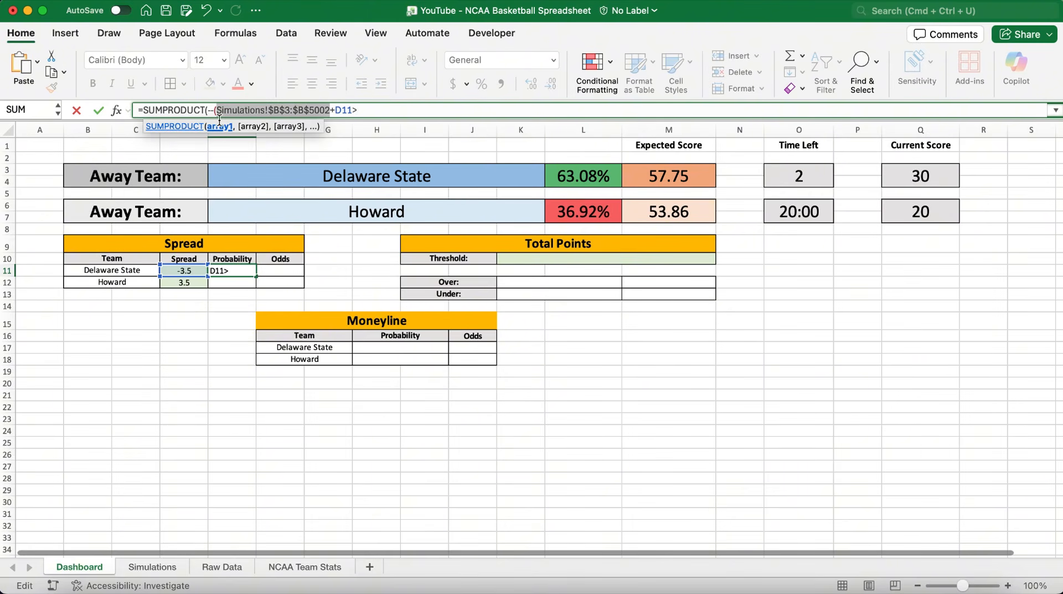
left_click(371, 112)
key("super+v")
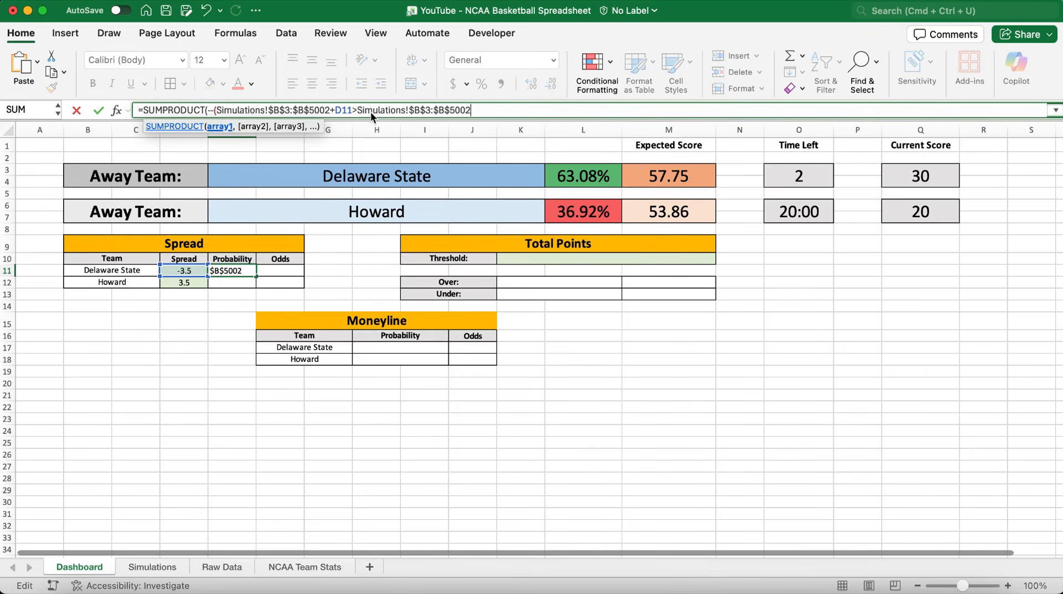
left_click(420, 113)
key("BackSpace")
type("C")
left_click(446, 112)
key("BackSpace")
type("C$5002")
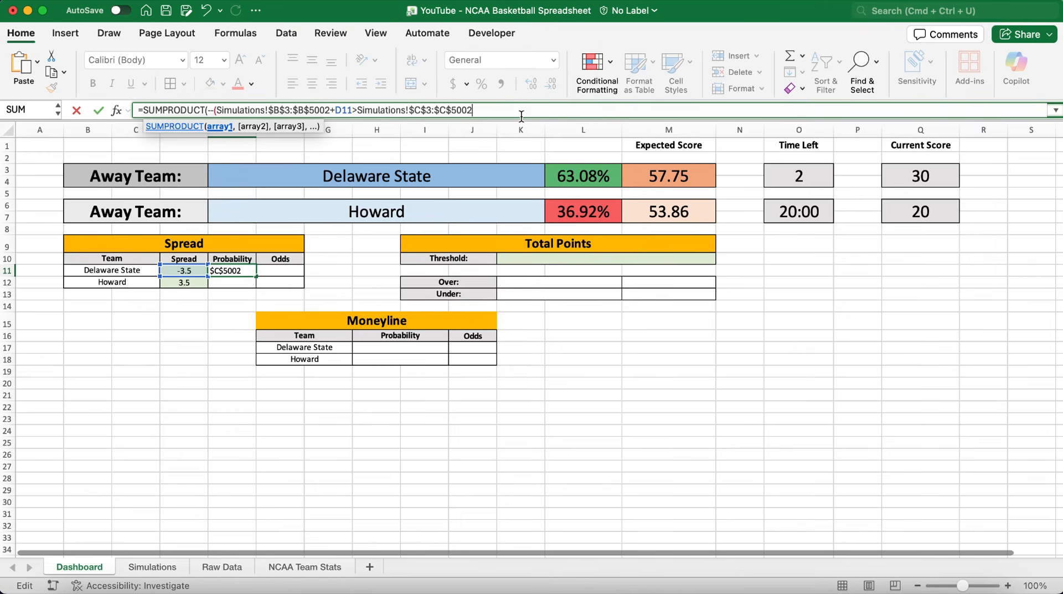
type("))/5000")
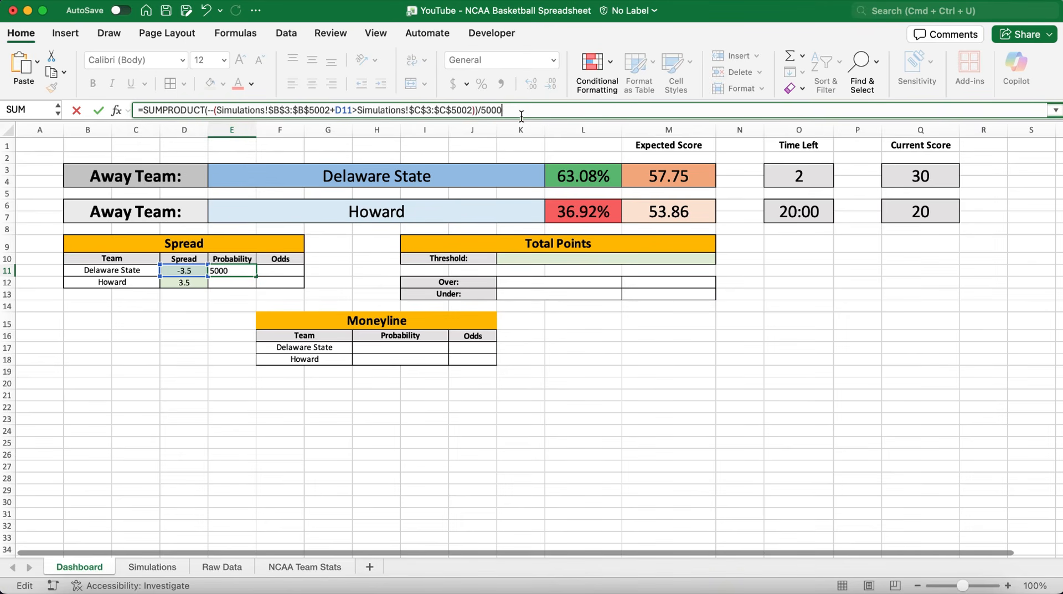
key("Return")
Copy the probability formula down to E12 for Howard and change its first range to Simulations!$C$3:$C$5002
left_click(232, 270)
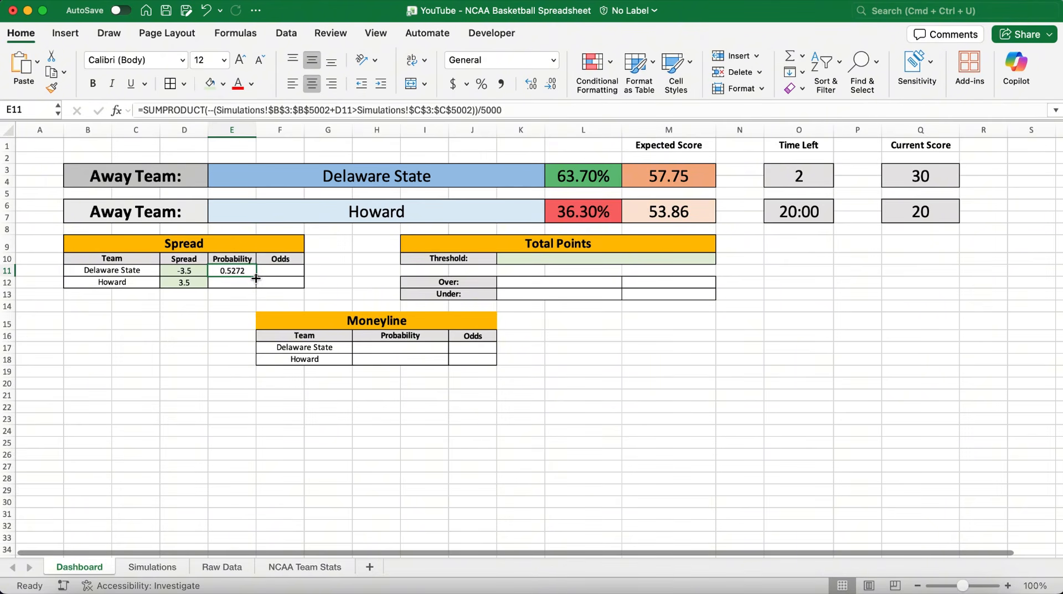
left_click_drag(256, 278, 255, 284)
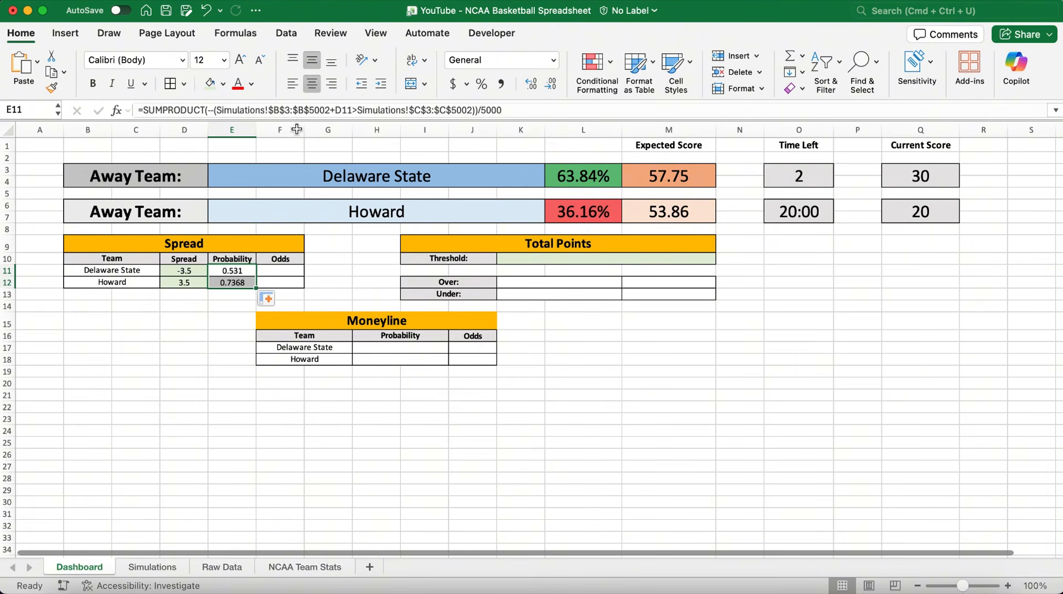
left_click(241, 283)
left_click(280, 112)
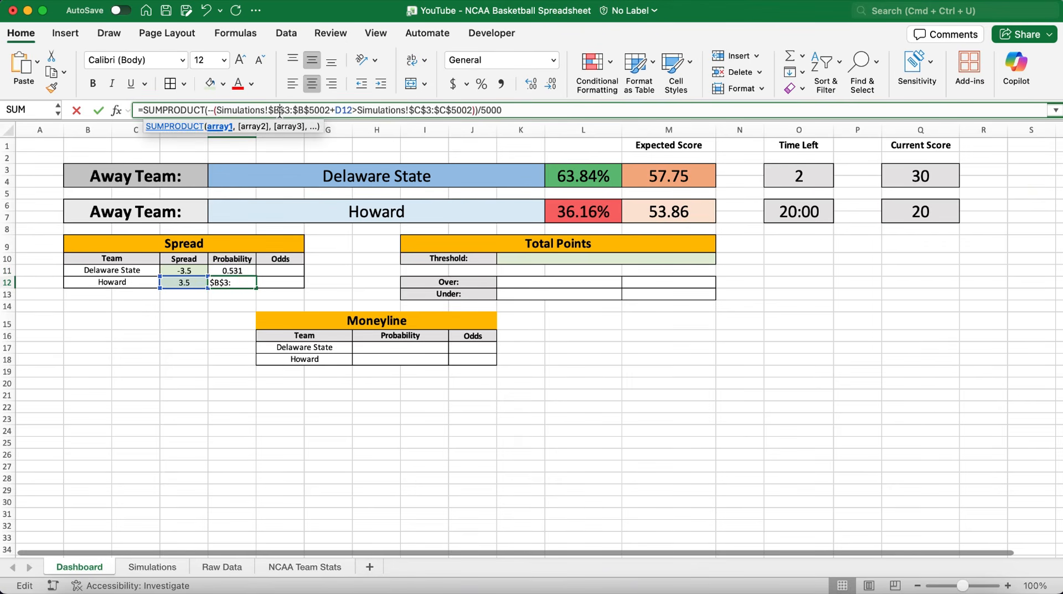
key("BackSpace")
type("C")
left_click(306, 111)
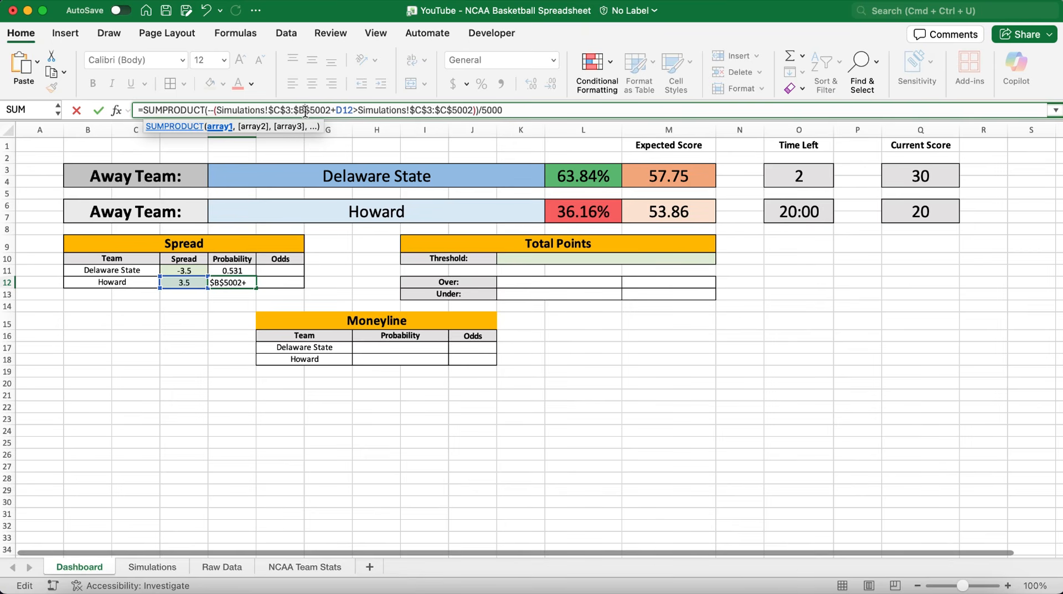
key("BackSpace")
type("C")
Change the comparison range in Howard's E12 formula to Simulations!$B$3:$B$5002
left_click(422, 111)
key("BackSpace")
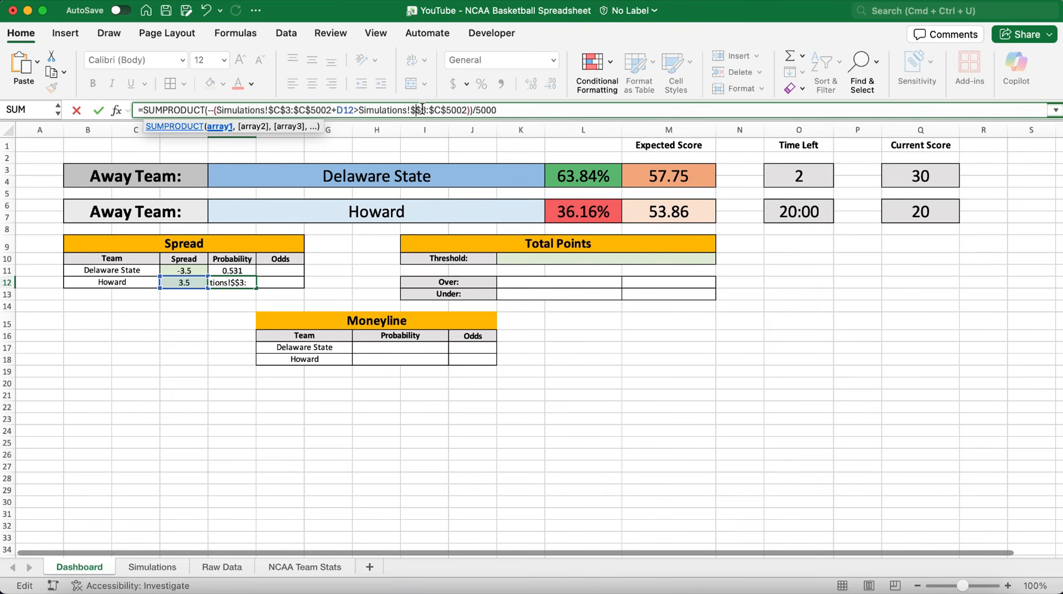
type("B")
left_click(446, 111)
key("BackSpace")
type("B")
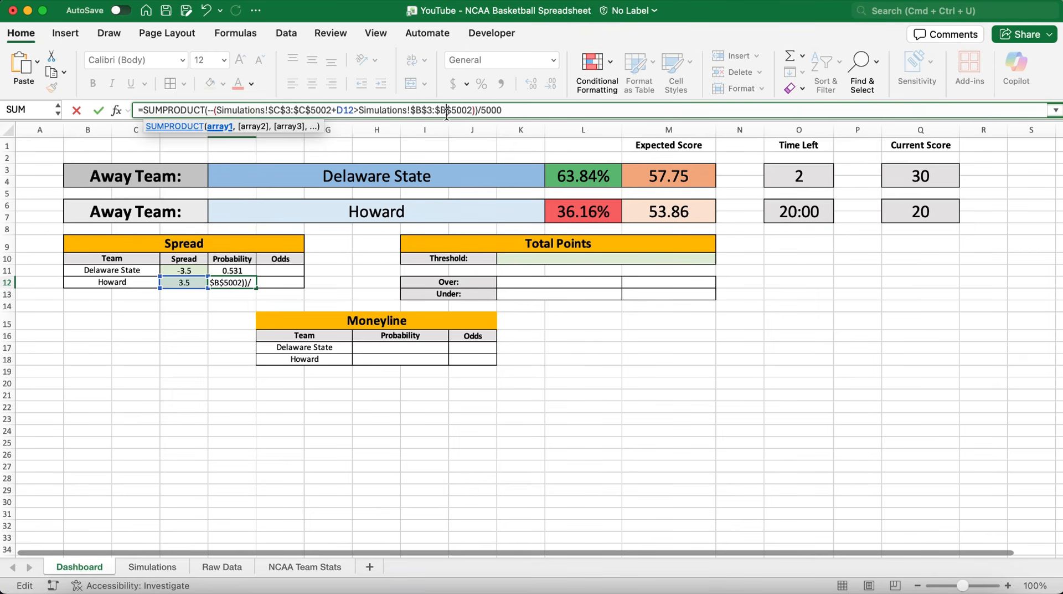
key("Return")
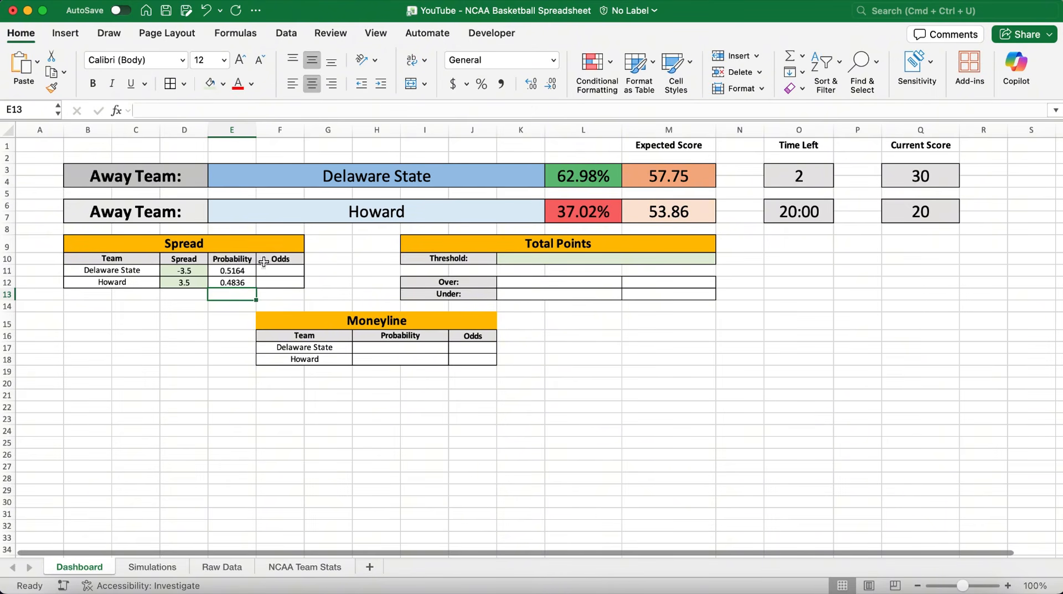
Format the spread probabilities in E11:E12 as percentages with two decimal places
left_click(247, 271)
left_click_drag(248, 271, 243, 282)
left_click(482, 83)
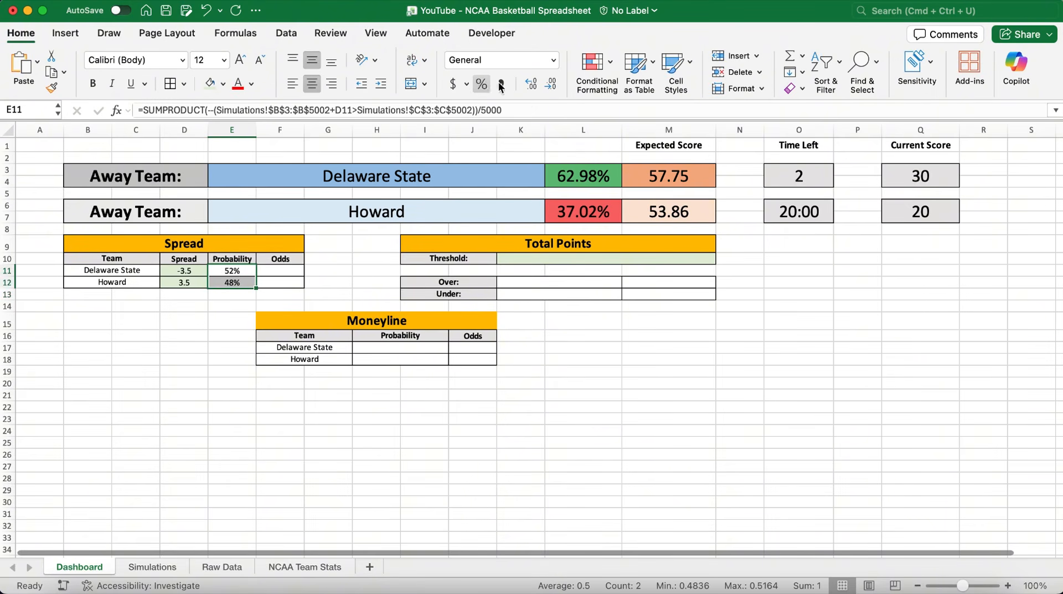
left_click(533, 84)
left_click(533, 84)
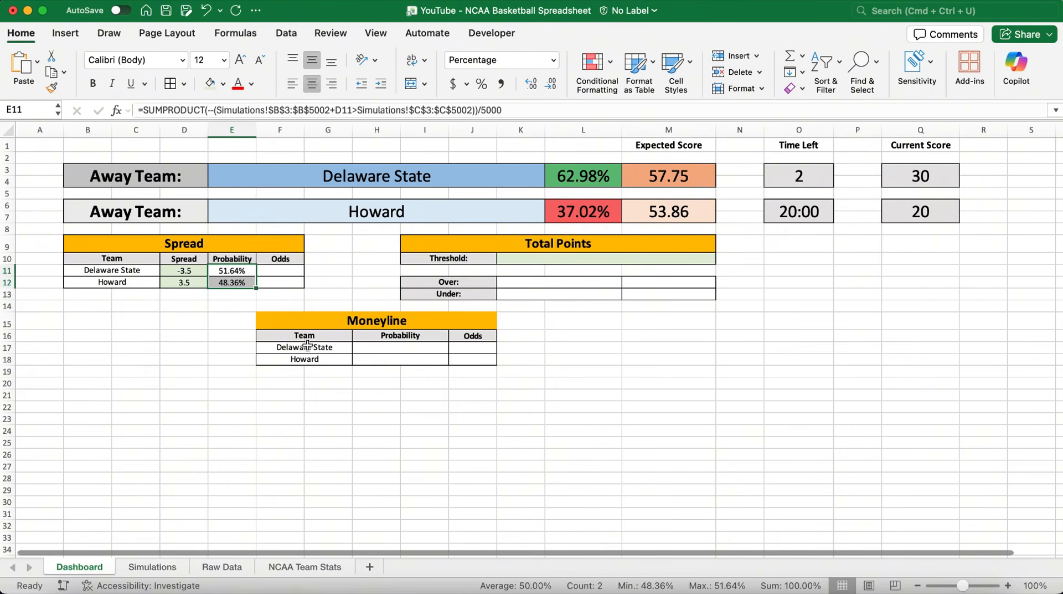
Set the spreads to -13.5 for Delaware State and 13.5 for Howard
left_click(247, 271)
left_click(196, 271)
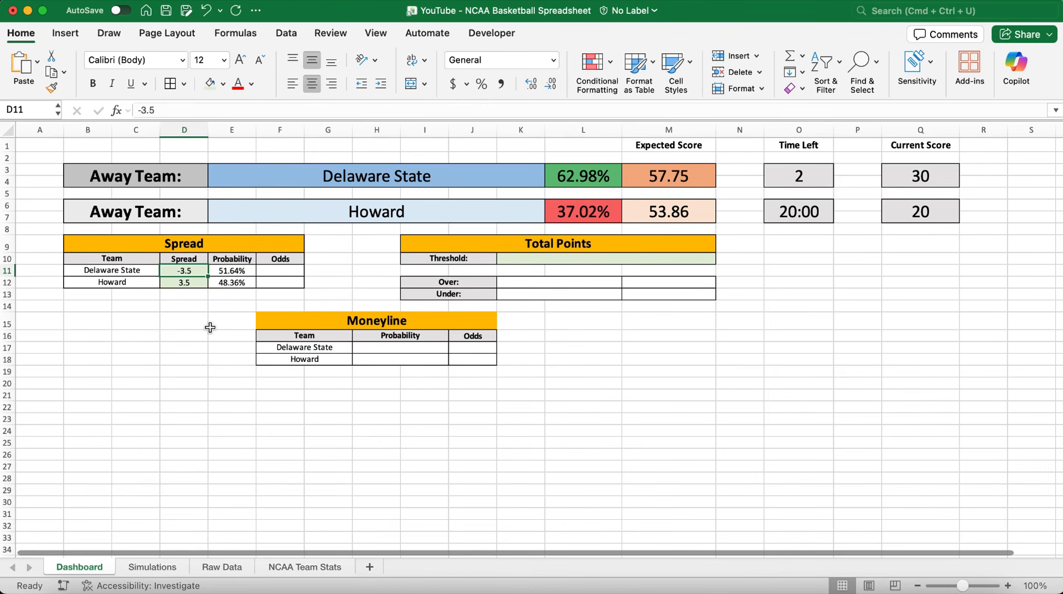
type("-13.5")
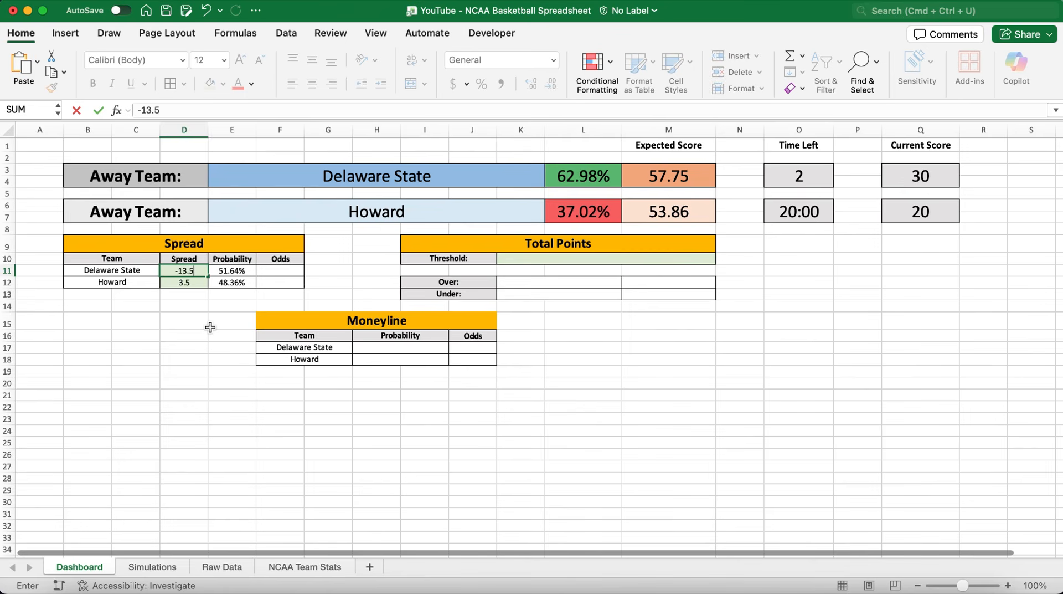
key("Return")
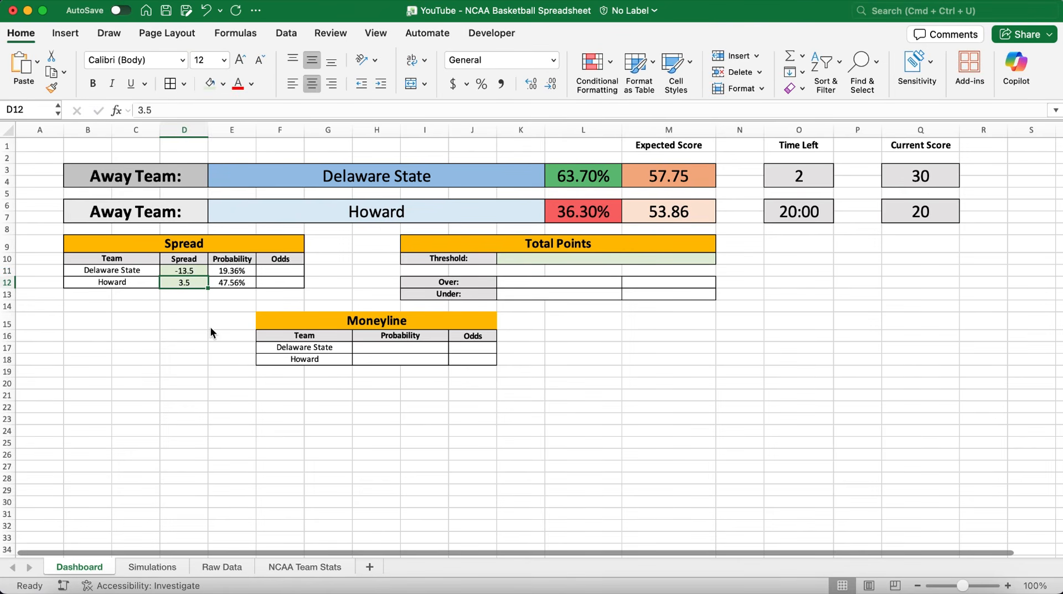
type("13.5")
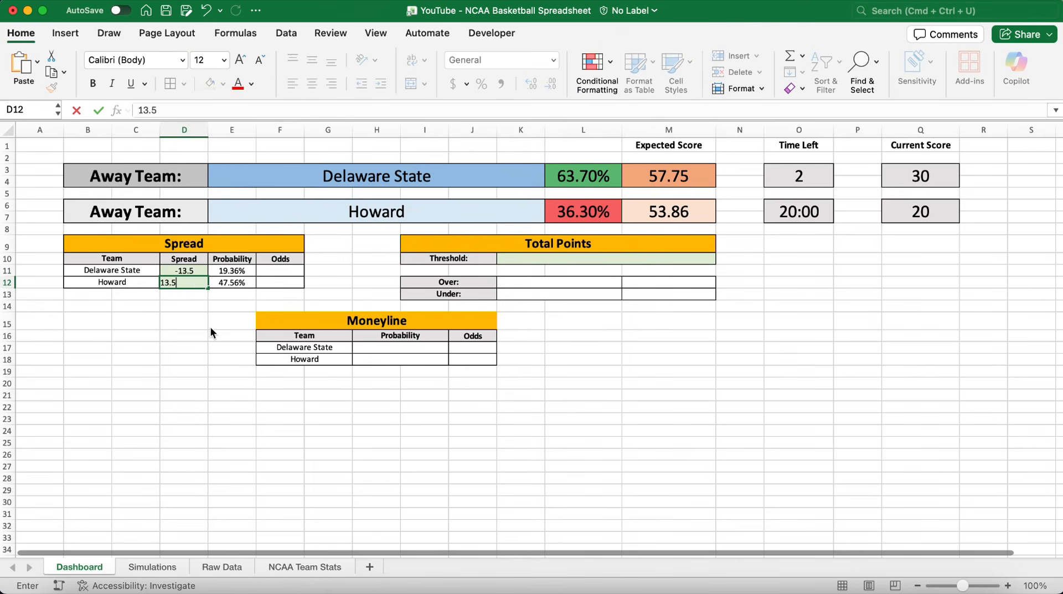
key("Return")
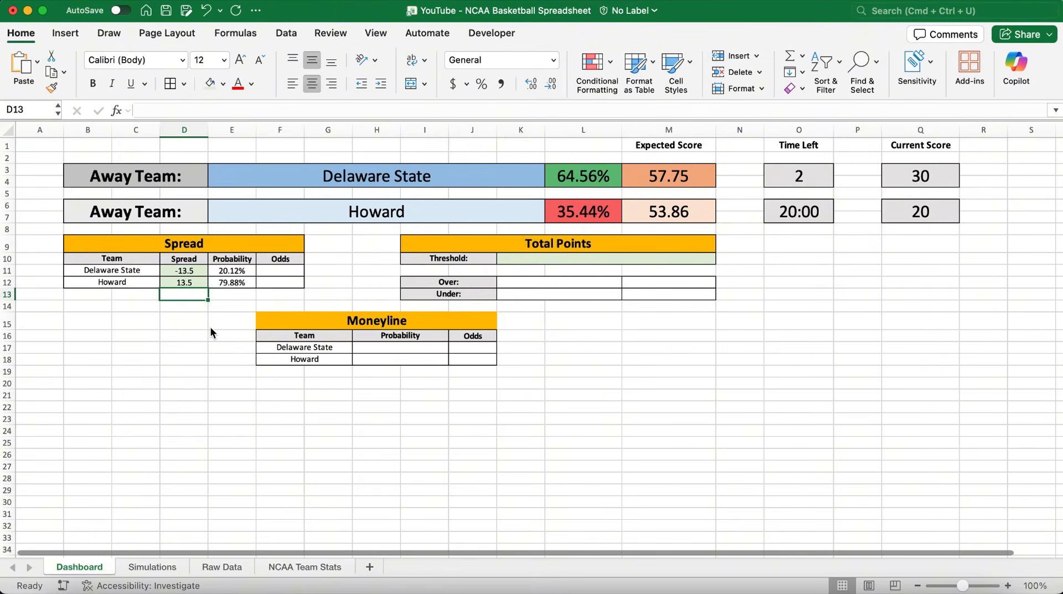
Create an "Odds:" label in O9:O10 styled like Howard's Current Score cell, and merge P9:Q10 beside it
left_click(805, 243)
left_click(932, 217)
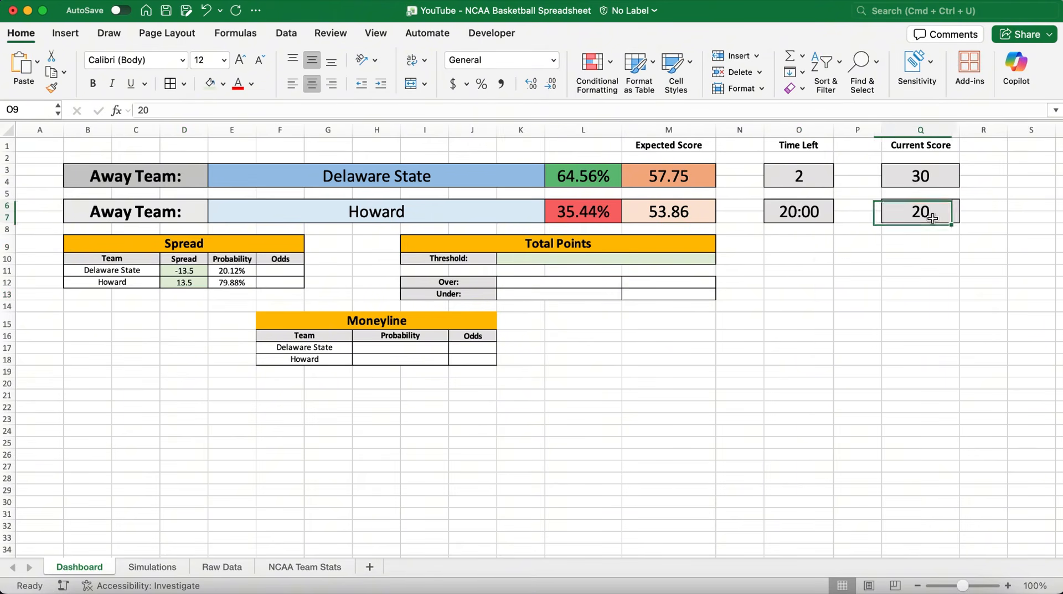
key("super+c")
left_click(798, 244)
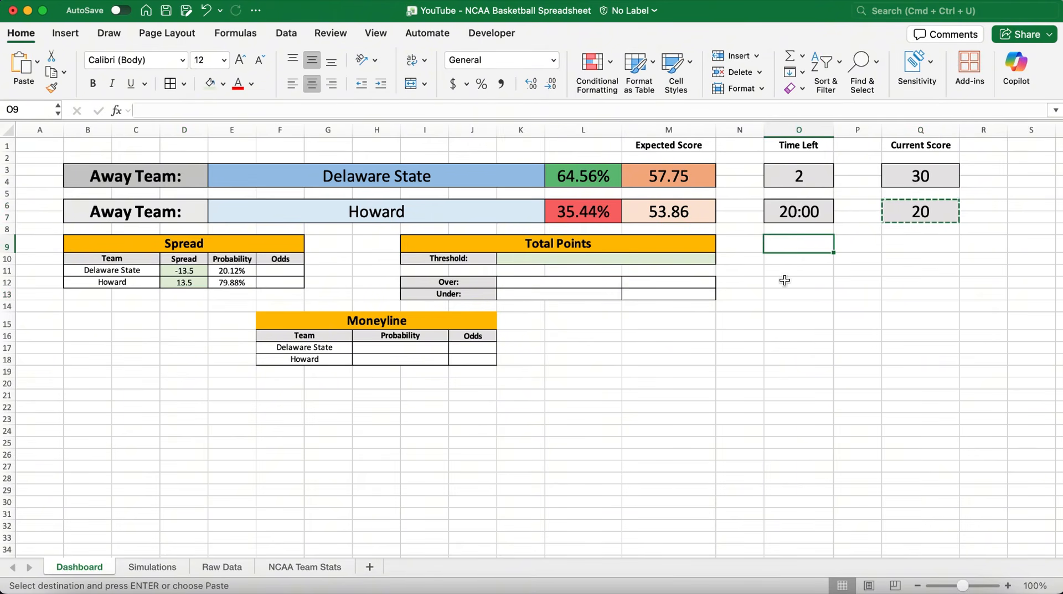
key("super+v")
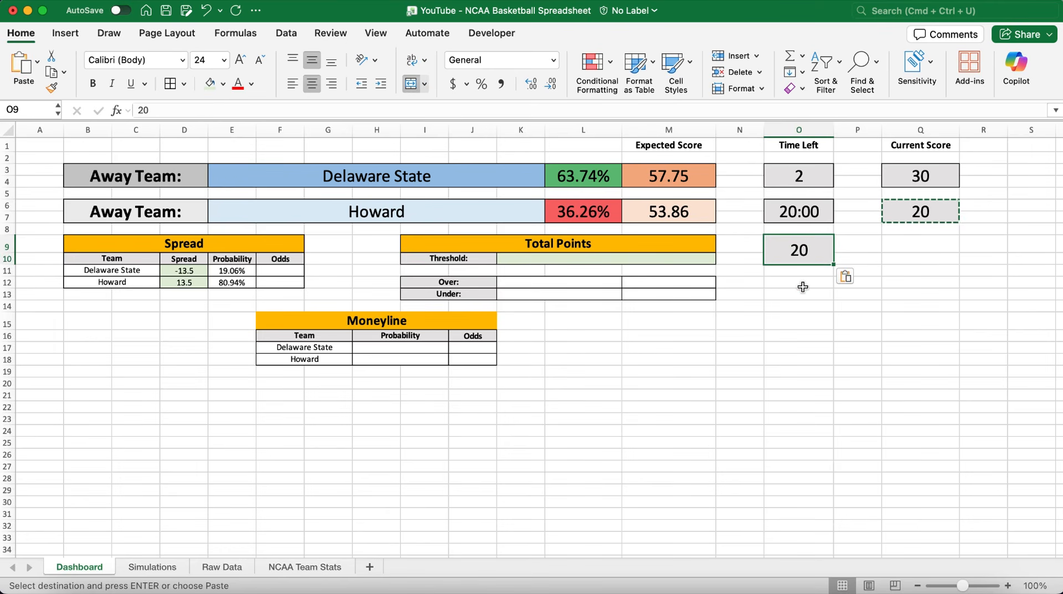
type("Odds")
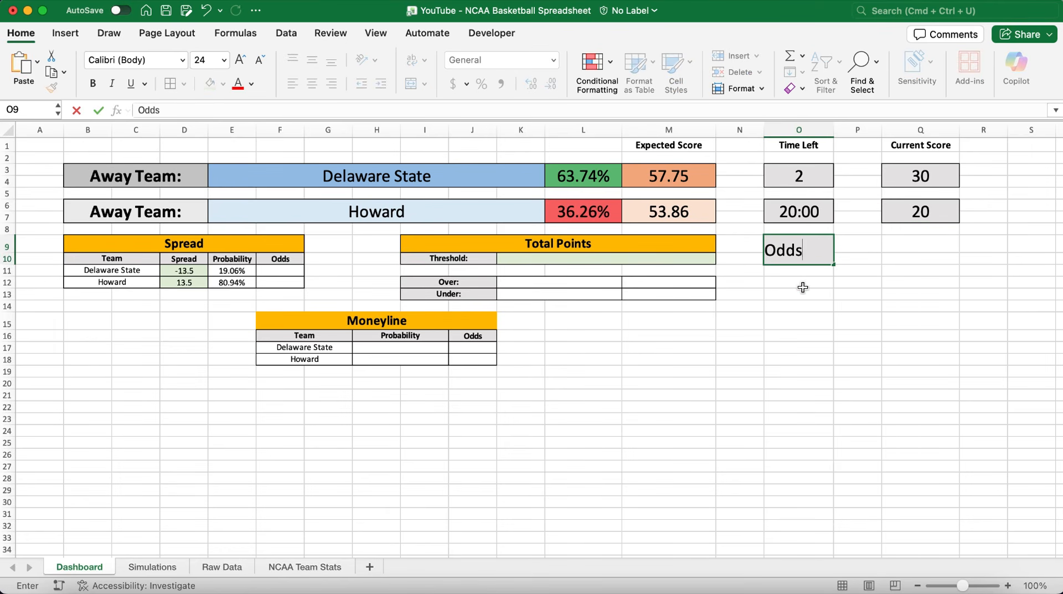
type(":")
left_click_drag(847, 249, 914, 252)
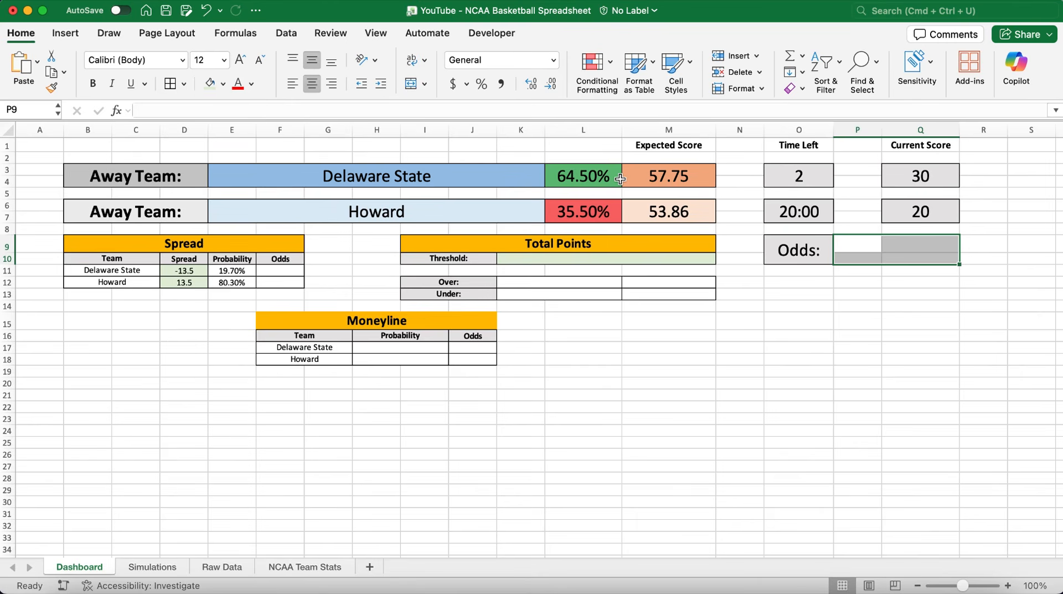
left_click(410, 84)
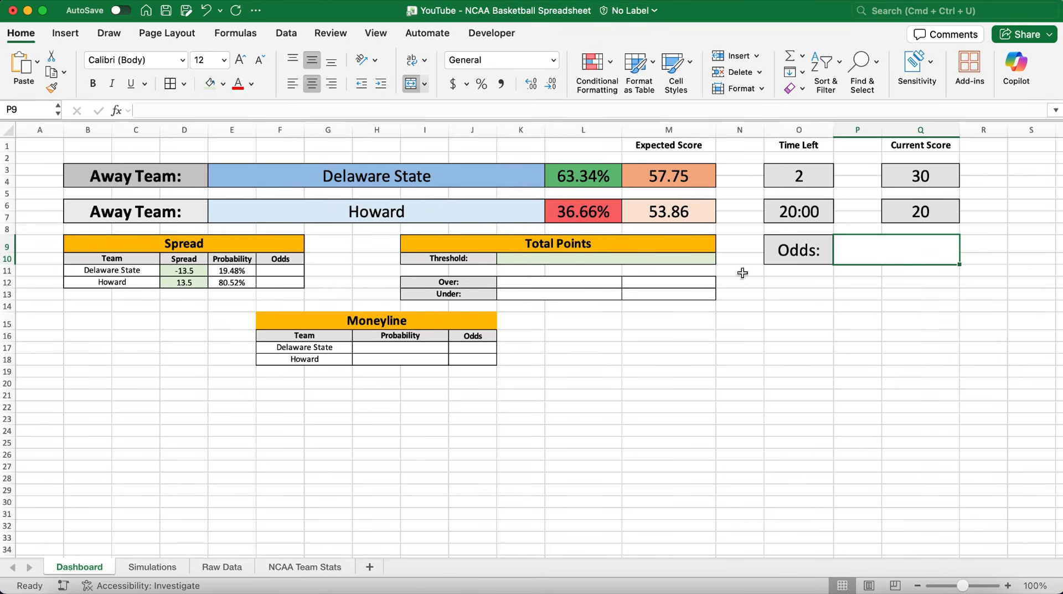
Add a drop-down list with the options American and Decimal to merged cell P9 and choose American
left_click(287, 33)
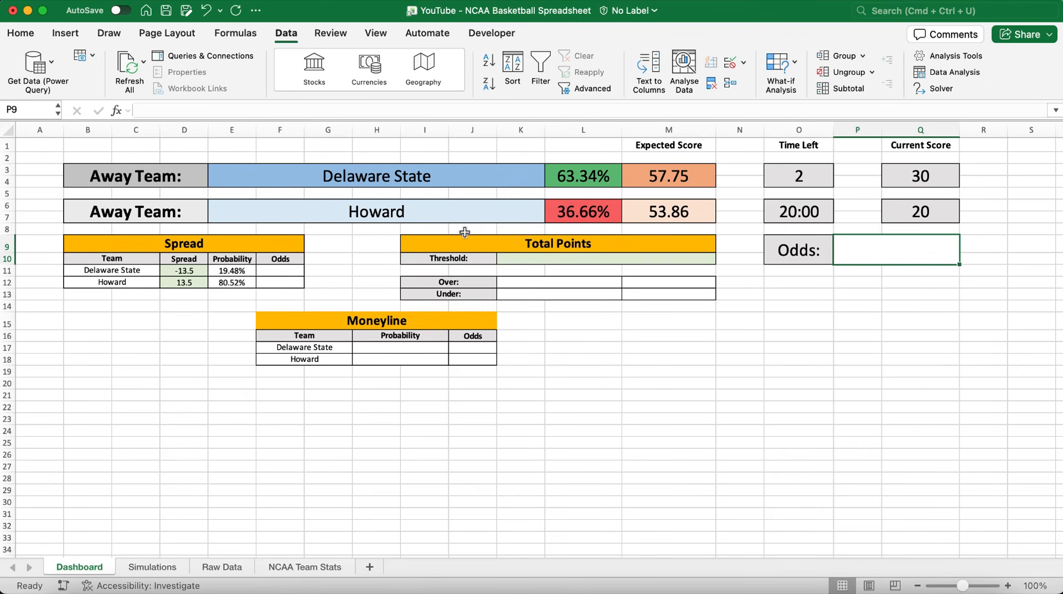
left_click(730, 63)
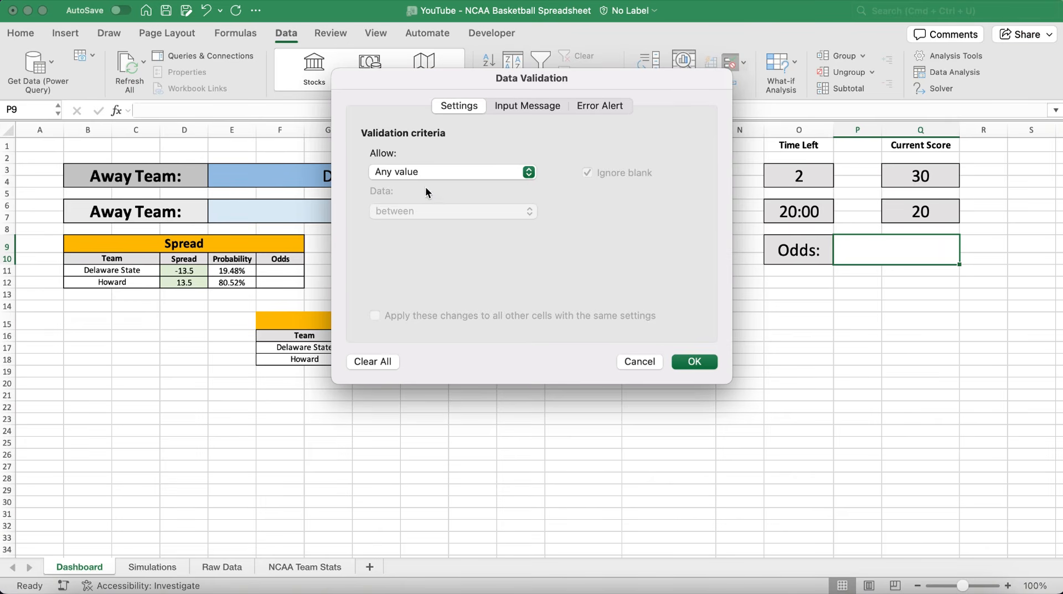
left_click(425, 172)
left_click(414, 216)
type("Am")
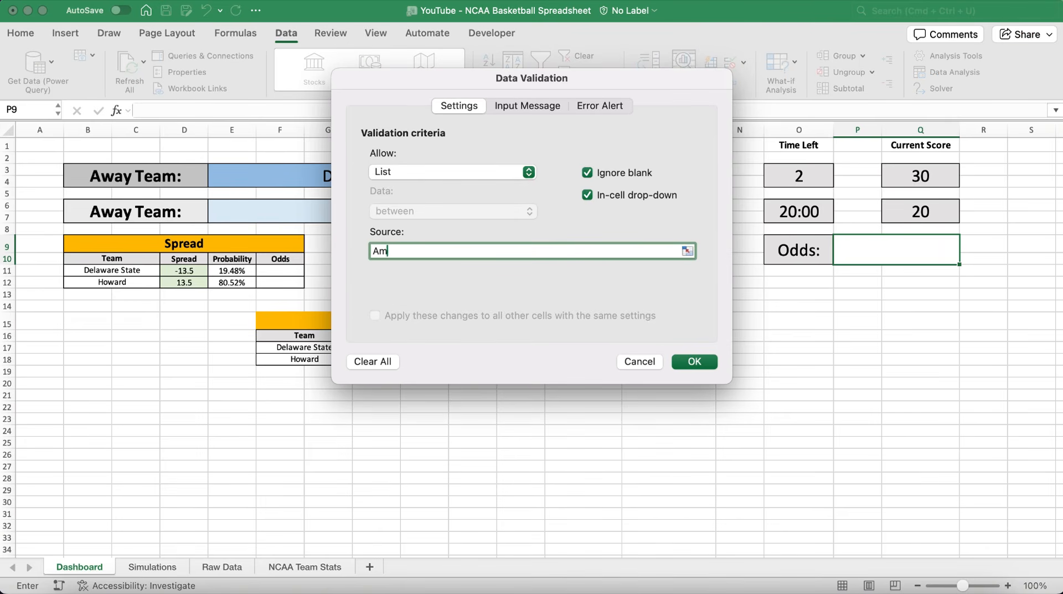
type("erican,Decimal")
key("Return")
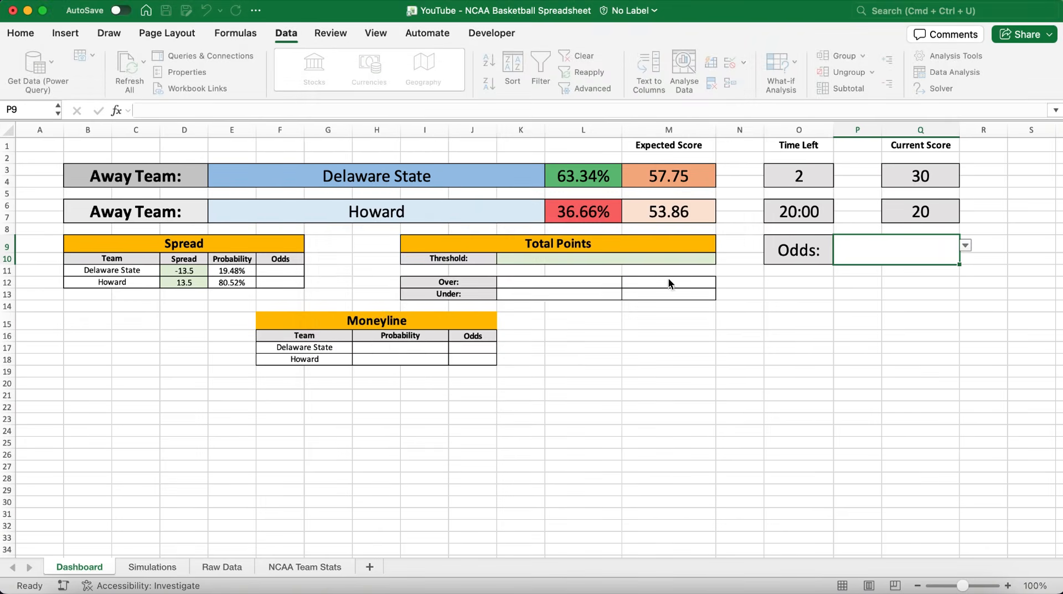
left_click(966, 246)
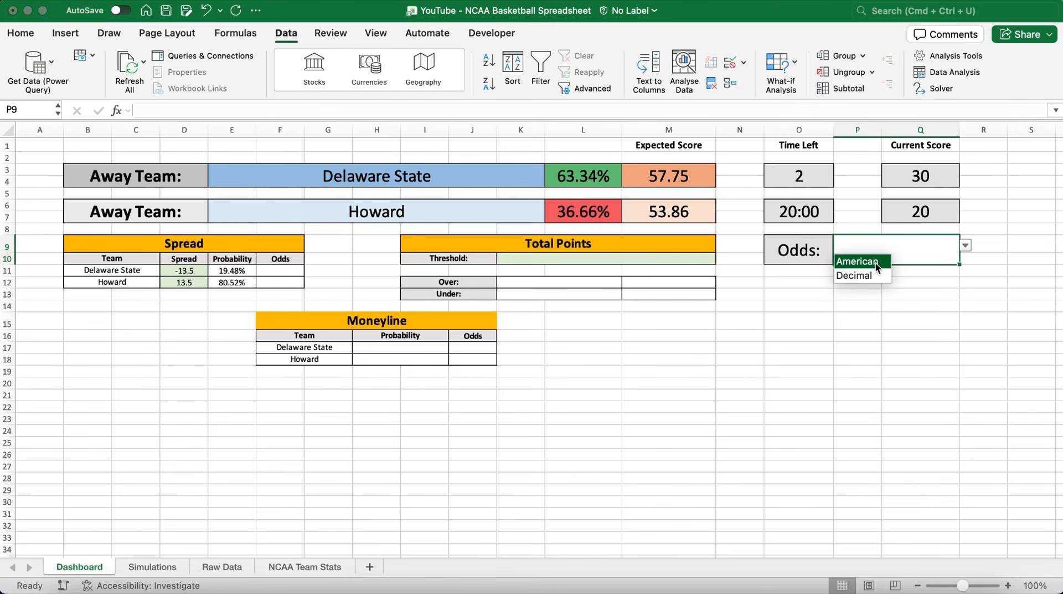
left_click(876, 263)
Set P9's font size to 24 with a border around it, make the "Odds:" label bold, and widen column O
left_click(20, 33)
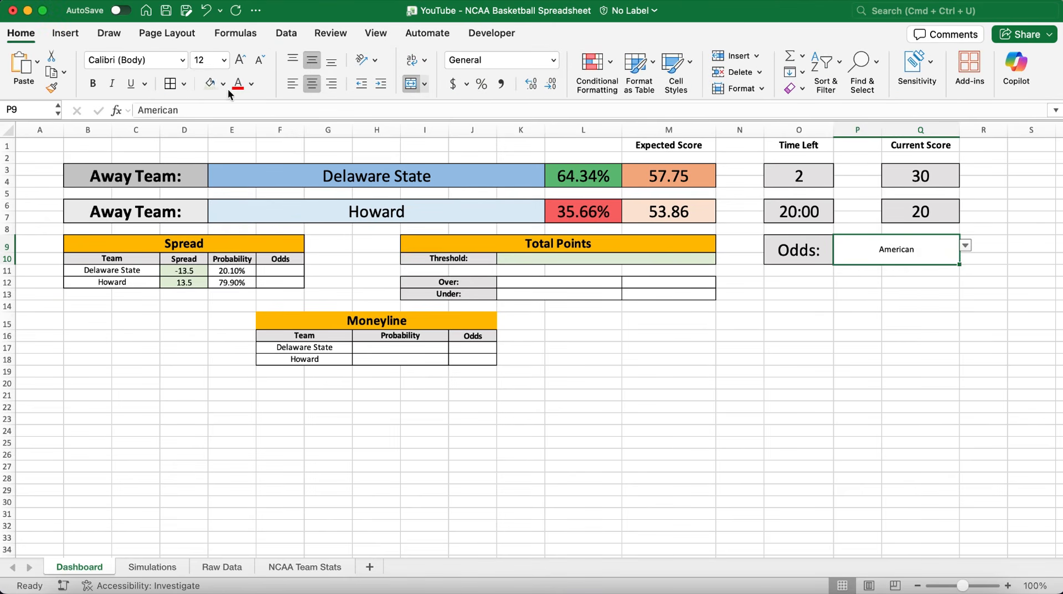
left_click(224, 60)
left_click(214, 246)
left_click(863, 272)
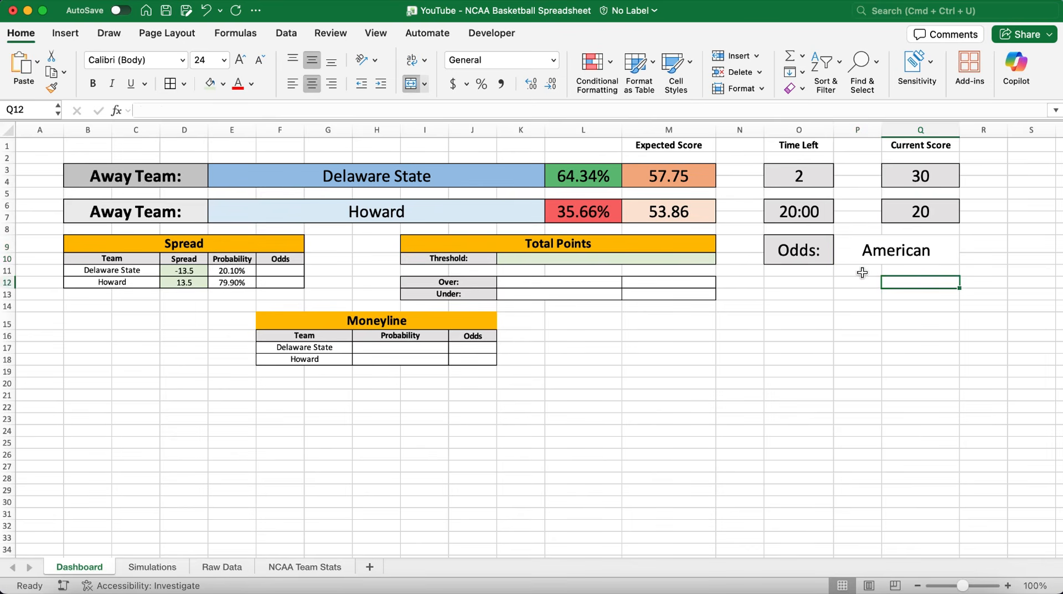
left_click(803, 255)
left_click_drag(834, 130, 862, 130)
left_click(924, 250)
left_click(626, 333)
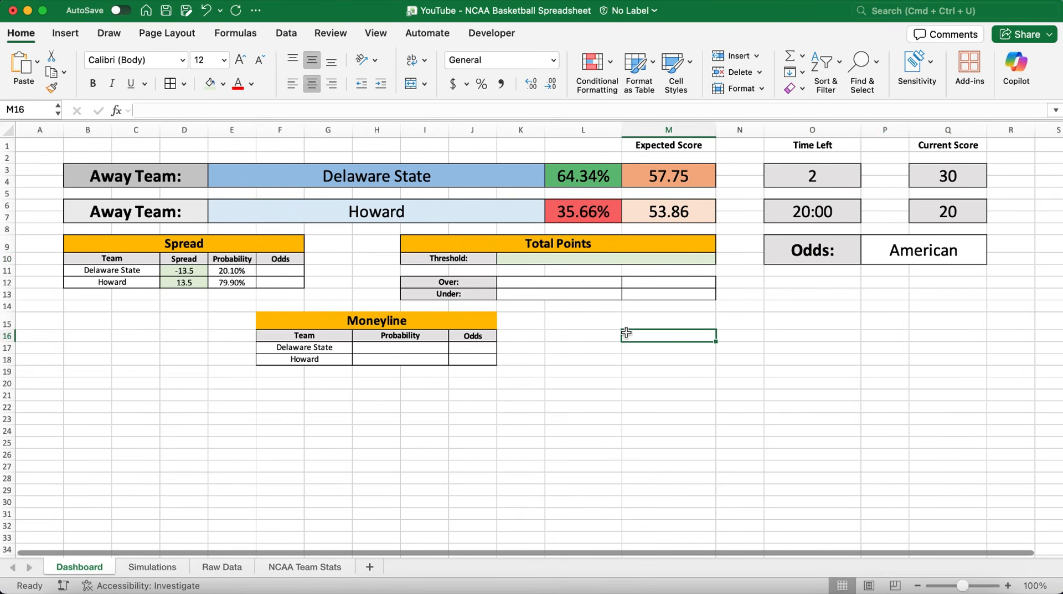
Start Delaware State's spread odds formula in F11 with =IF($P$9="American",IF(
left_click(284, 271)
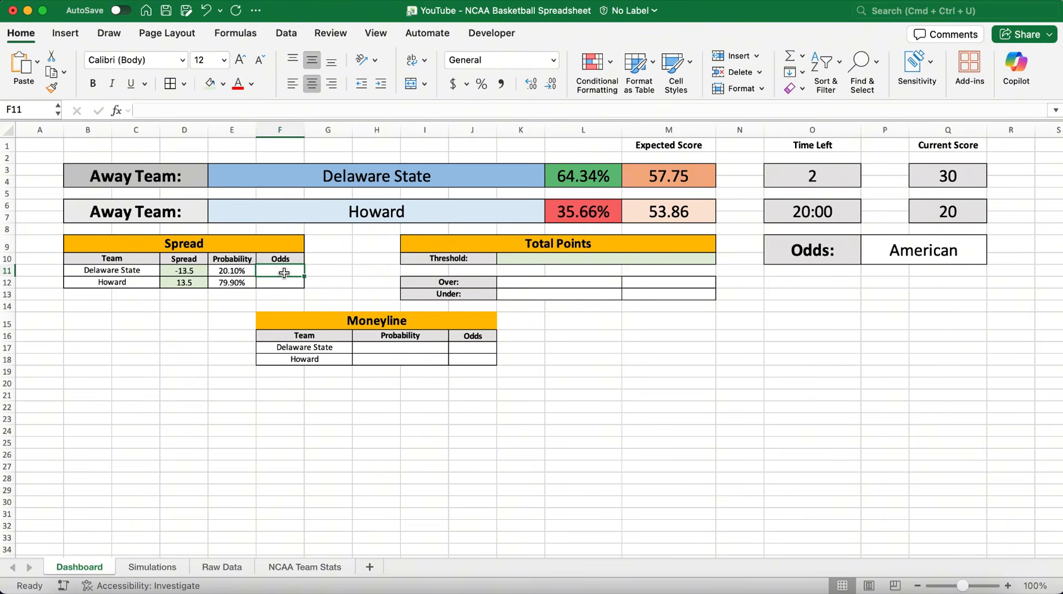
left_click(282, 113)
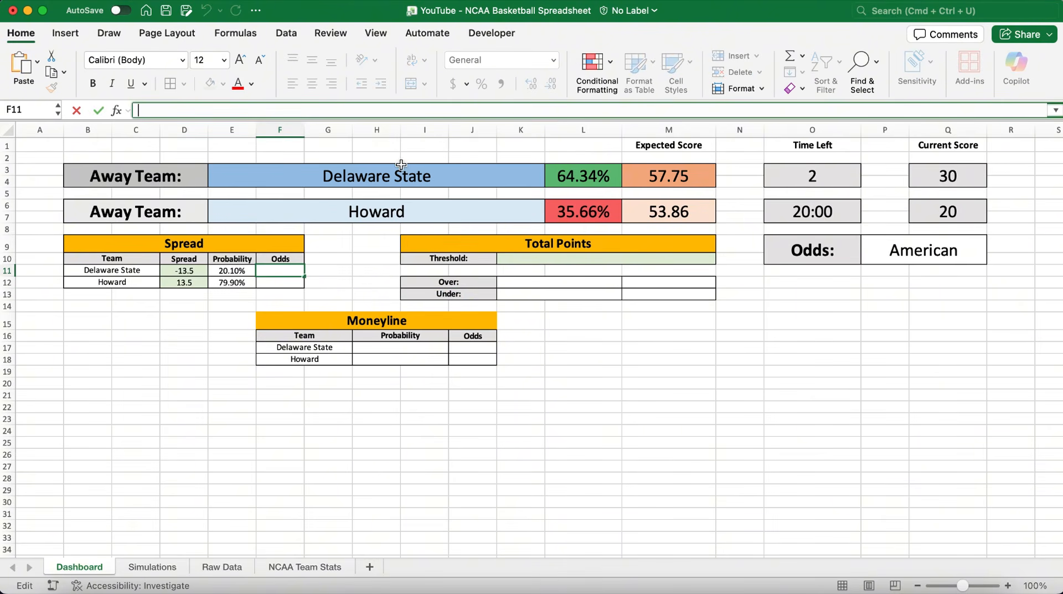
type("=IF(")
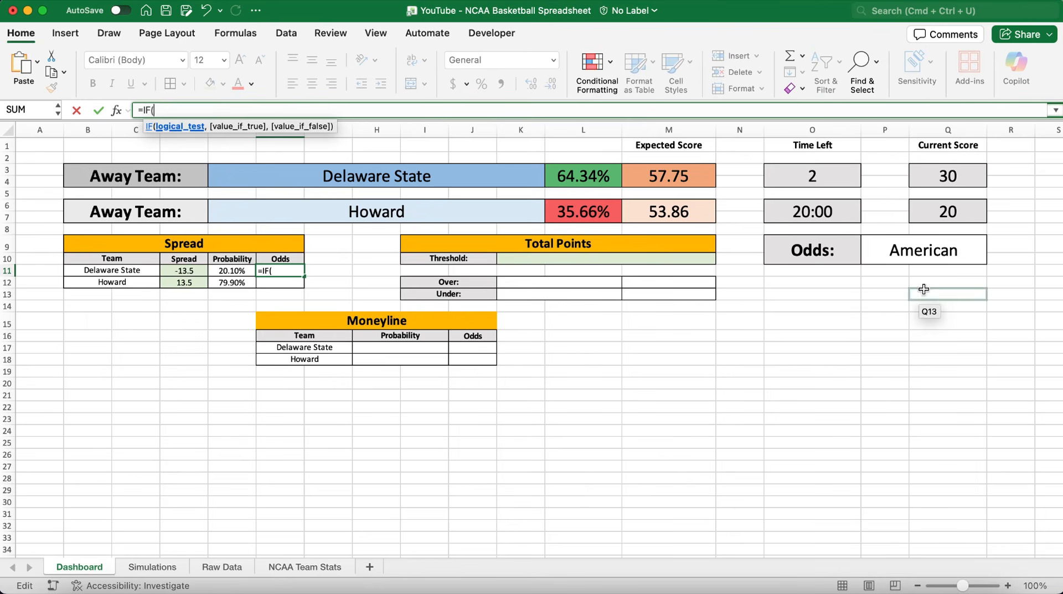
left_click(882, 249)
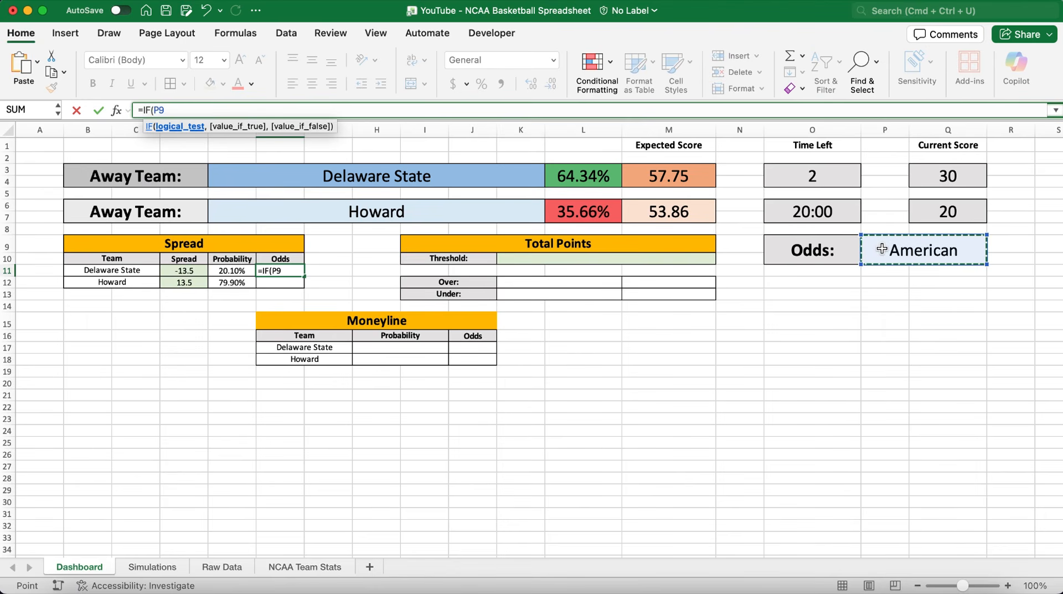
key("F4")
type("=")
type("\"Americ")
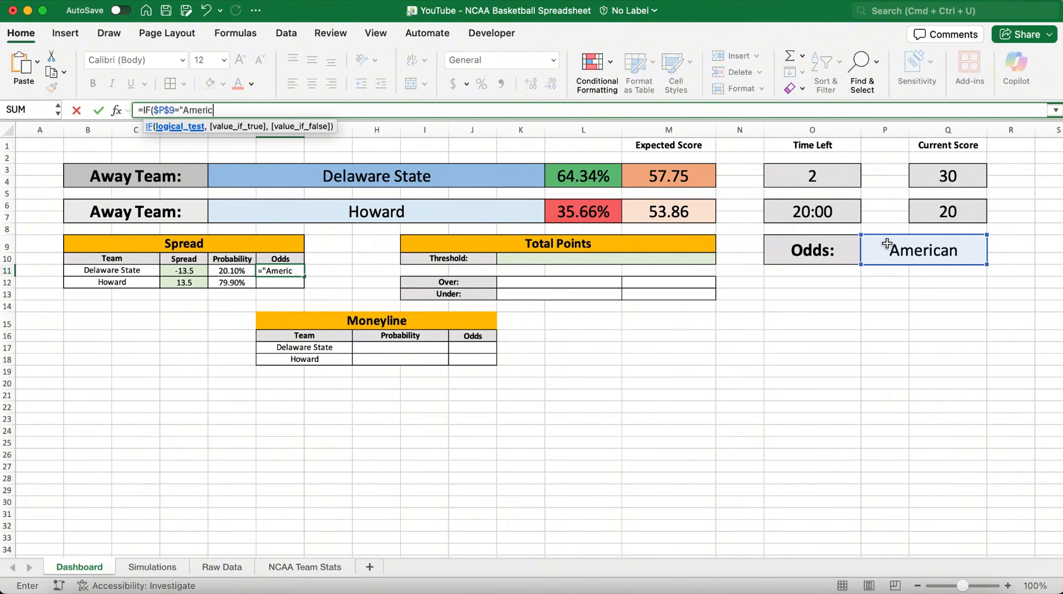
type("an\",IF(")
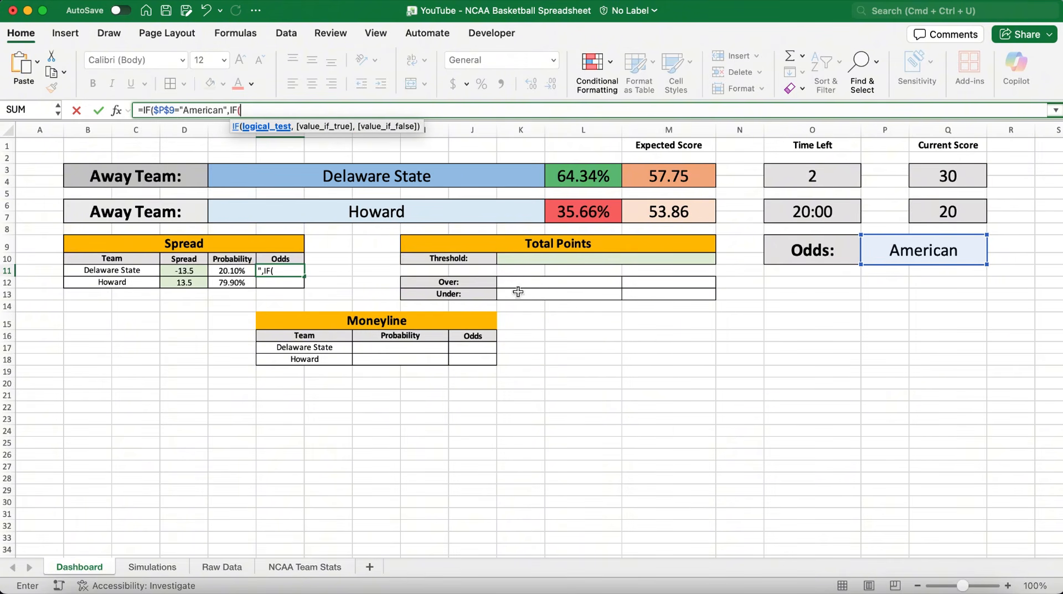
Continue F11's formula with the positive American odds case: E11<=0.5,"+ "&ROUND(((1/E11)-1)*100,0
left_click(221, 271)
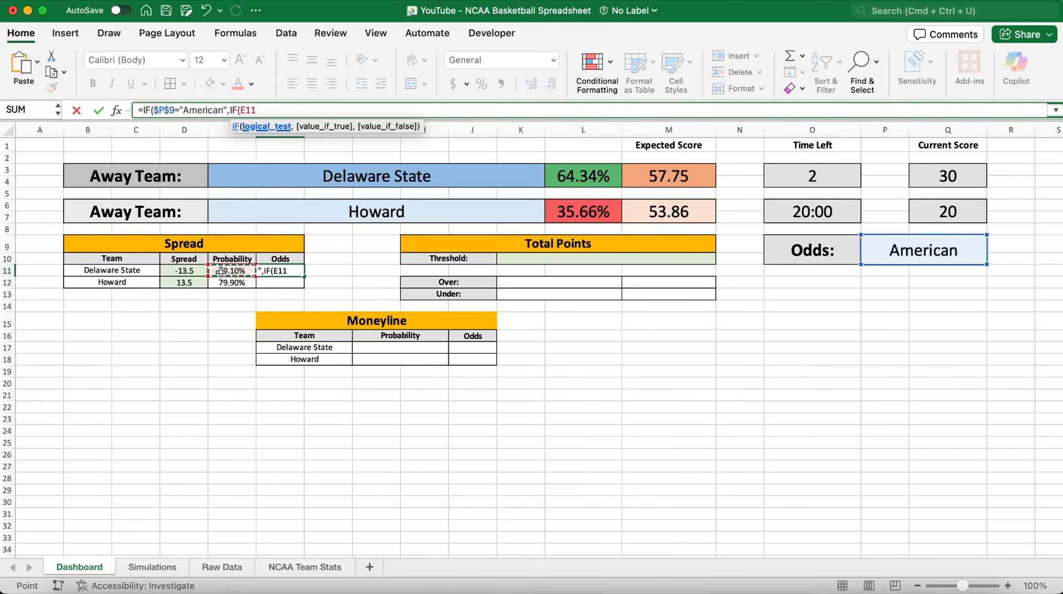
type("<")
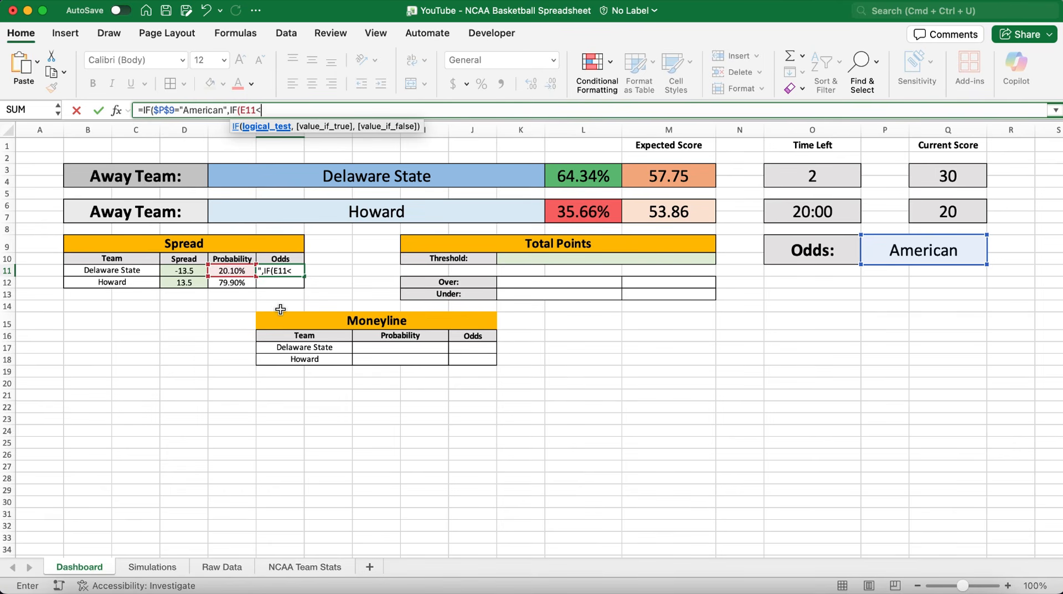
type("=0.5,\"+")
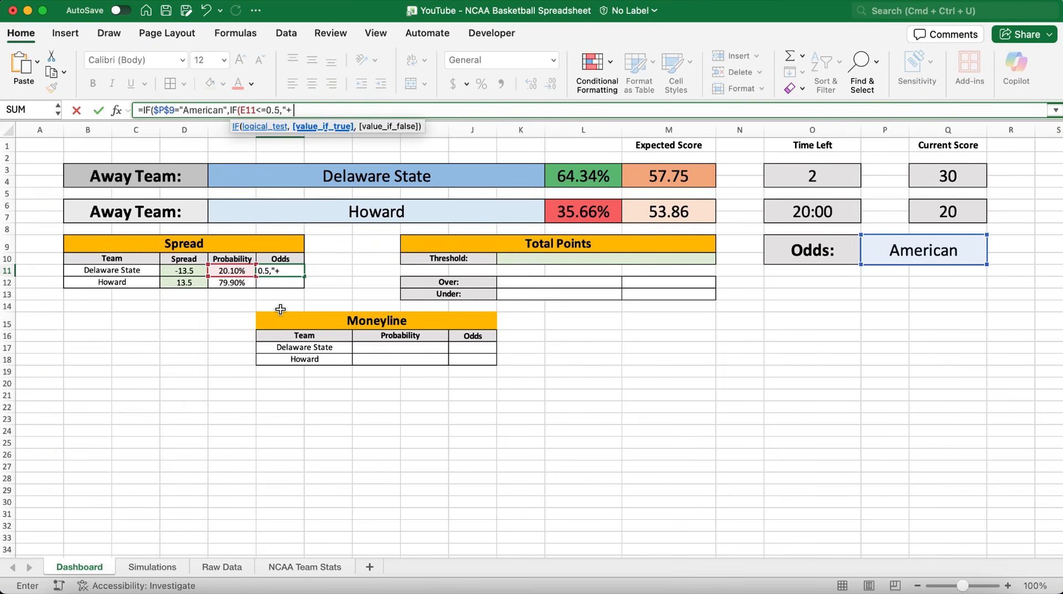
type(" \"&ROUND")
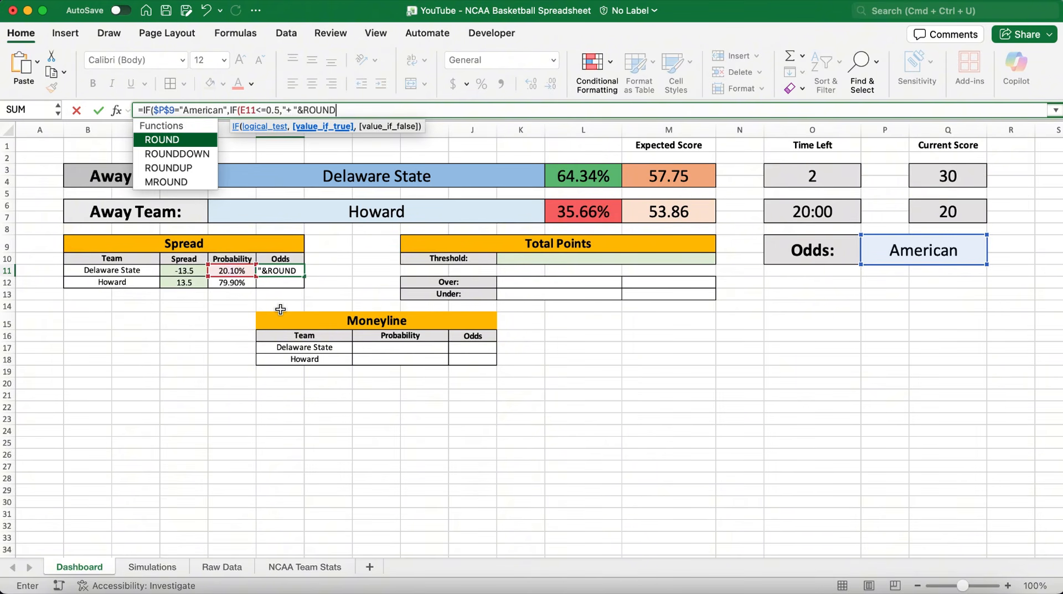
type("(((")
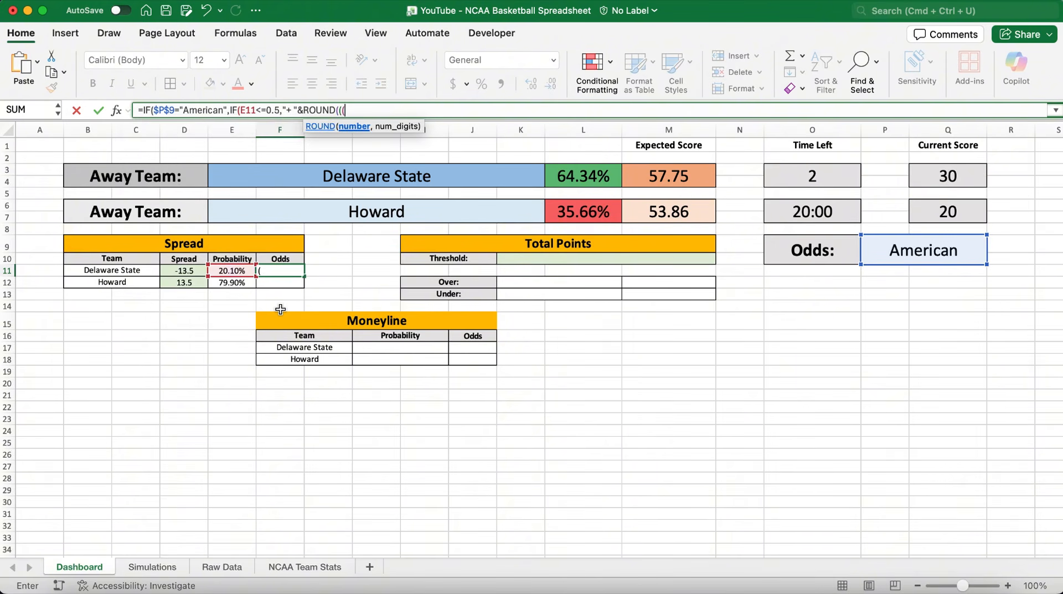
type("1/E11)-1")
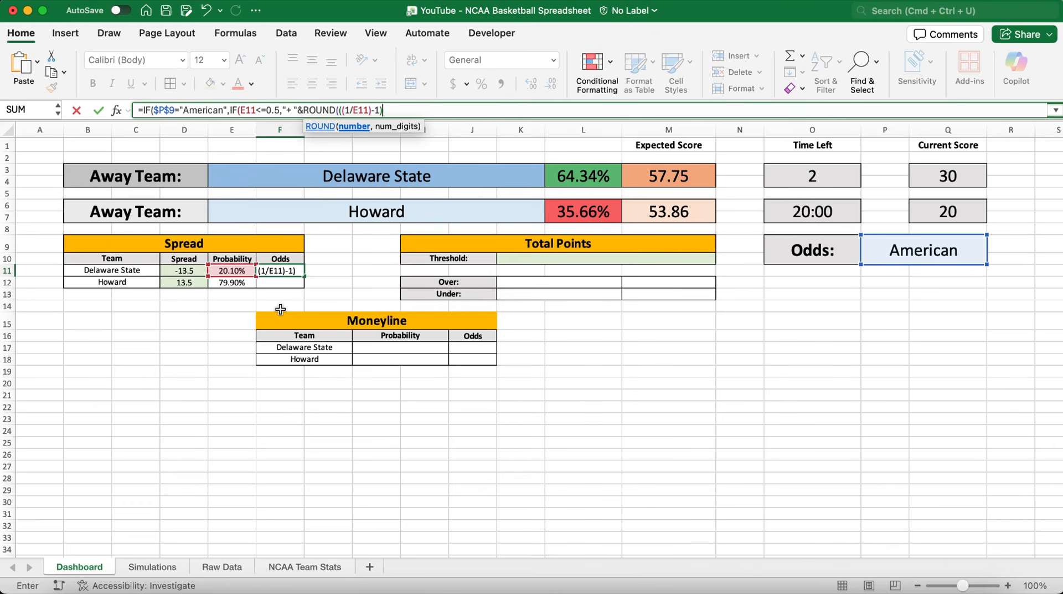
type(")*100,0")
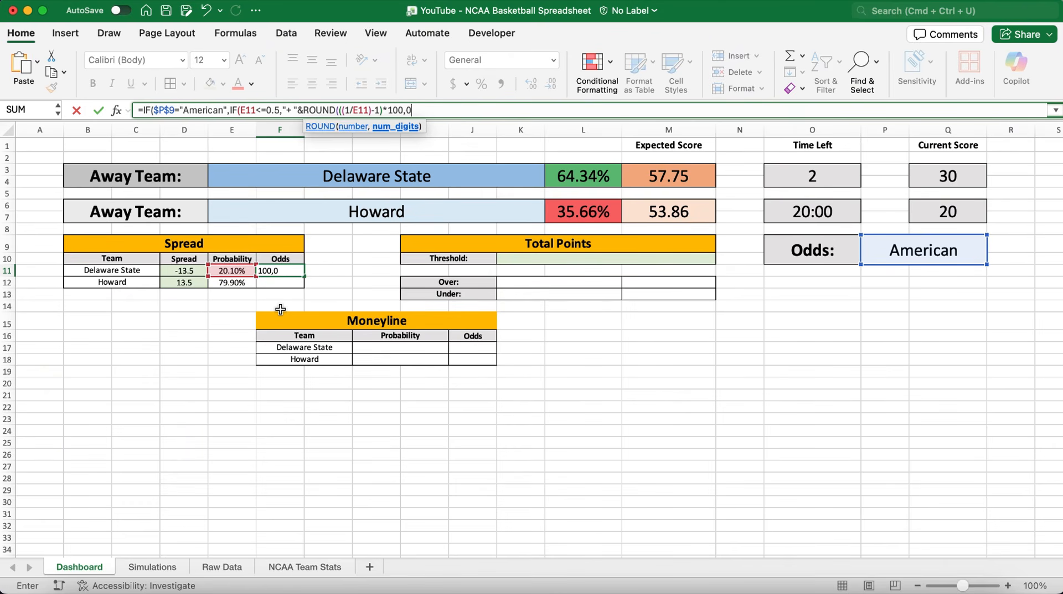
Extend F11's formula with the negative American odds case: "- "&-ROUND(-100/((1/E11)-1),
type("),\"-")
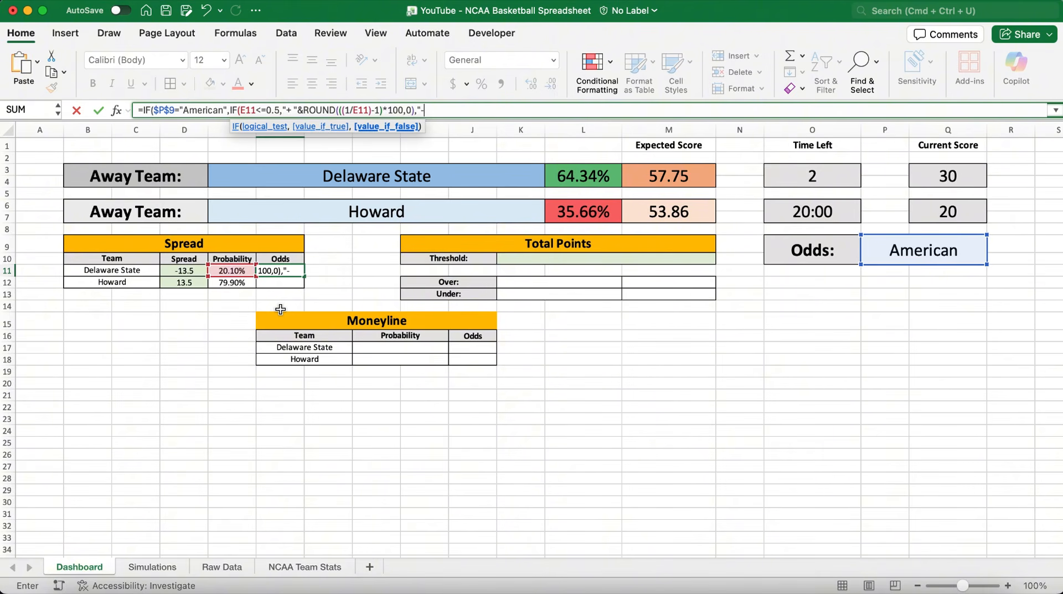
type(" \"&-")
type("ROUND")
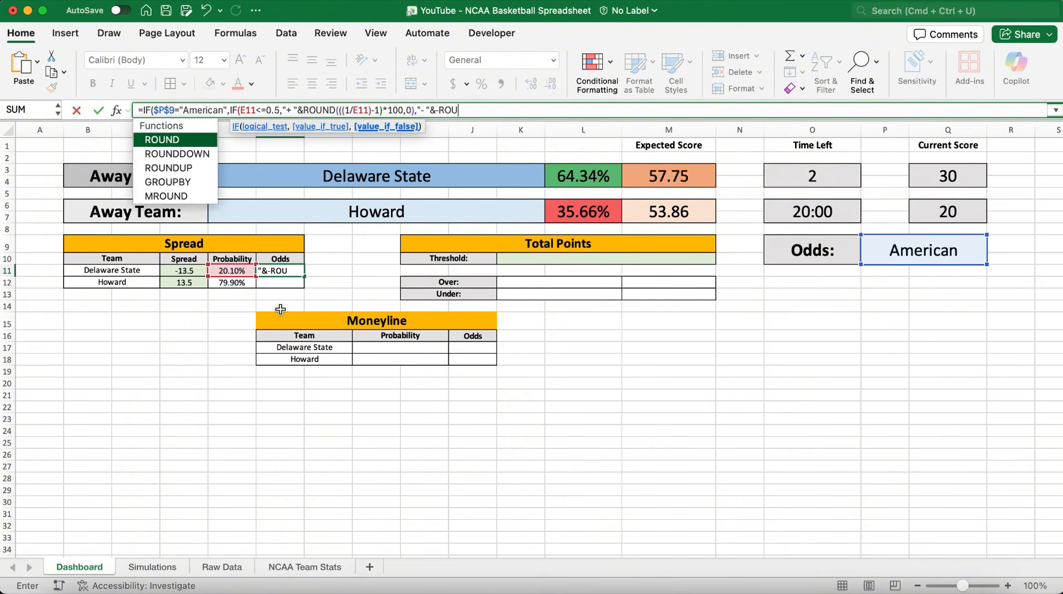
type("(-")
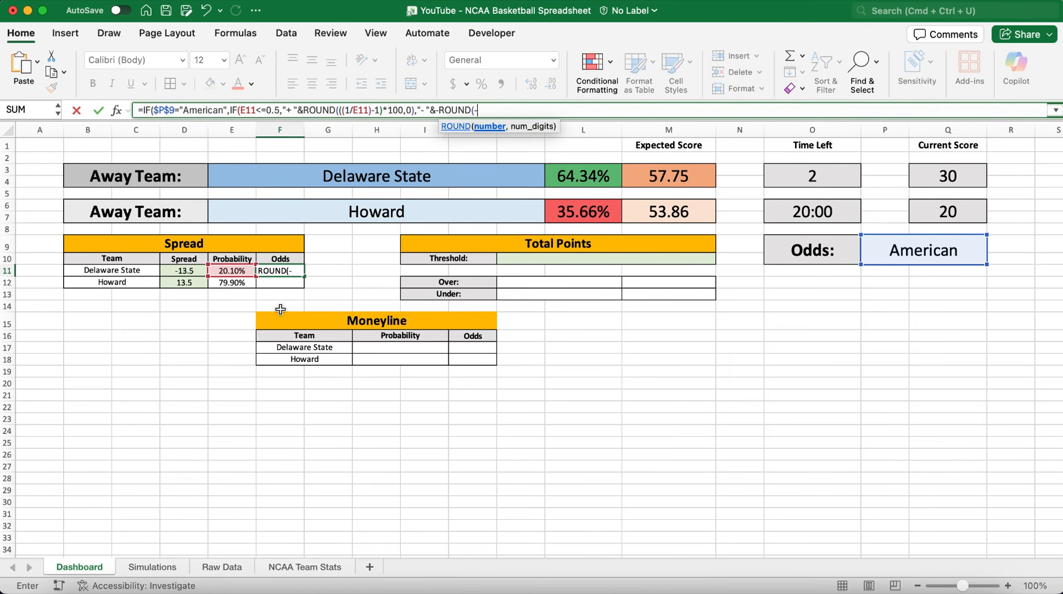
type("100/")
type("((1/E11")
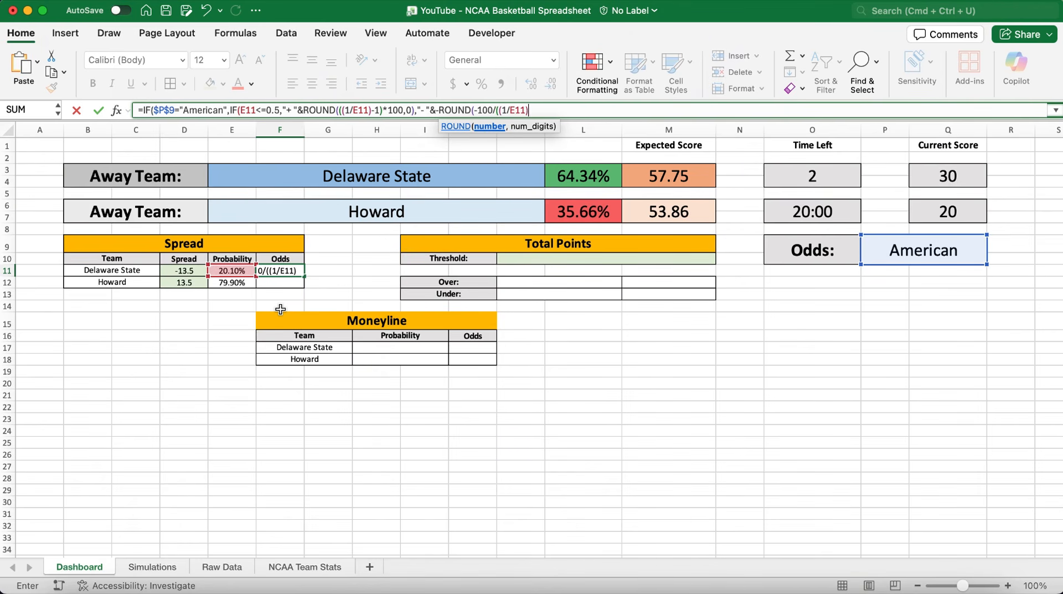
type(")-1),")
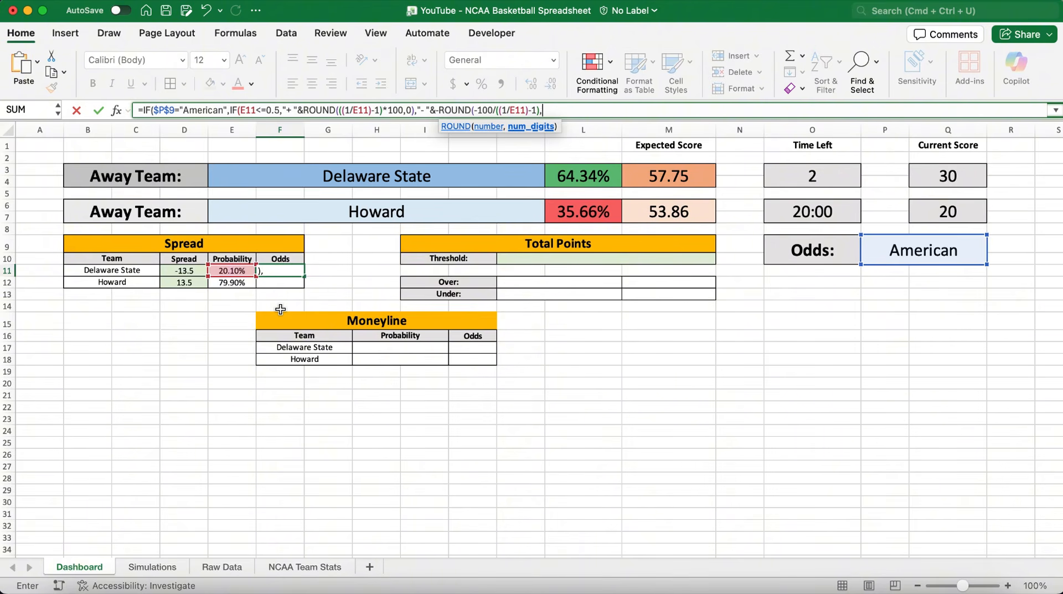
Finish F11's formula with 0 rounding digits and 1/E11 for decimal odds, and fill it down to Howard's odds cell F12
type("0)),1/E")
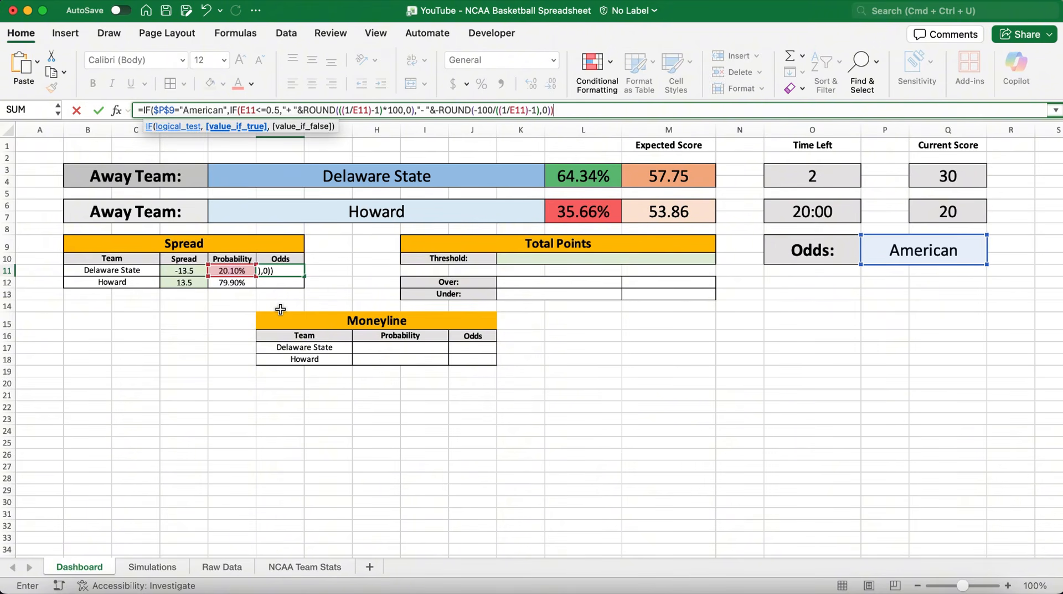
type("11")
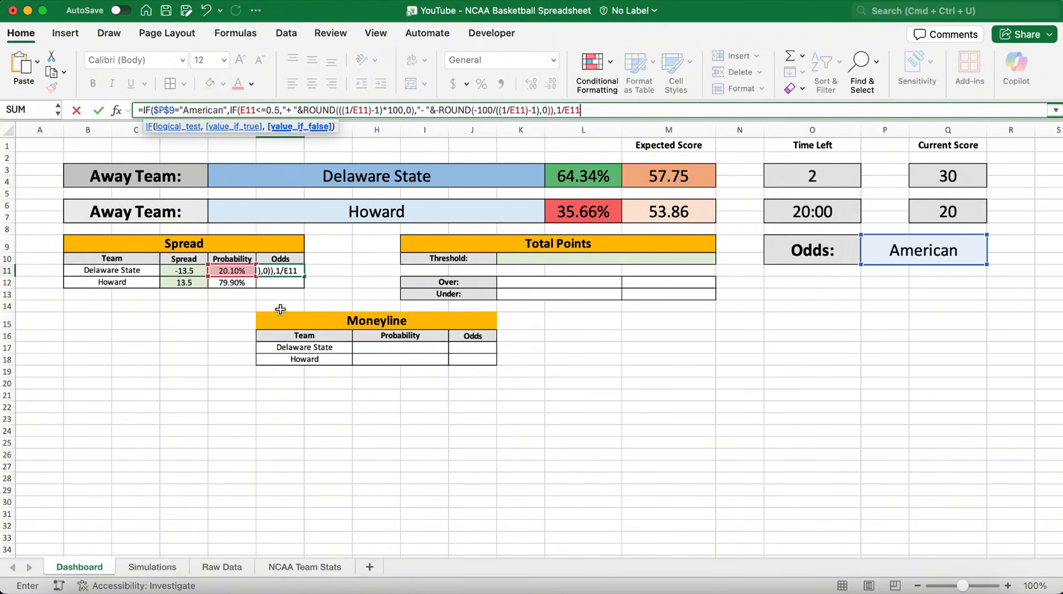
type(")")
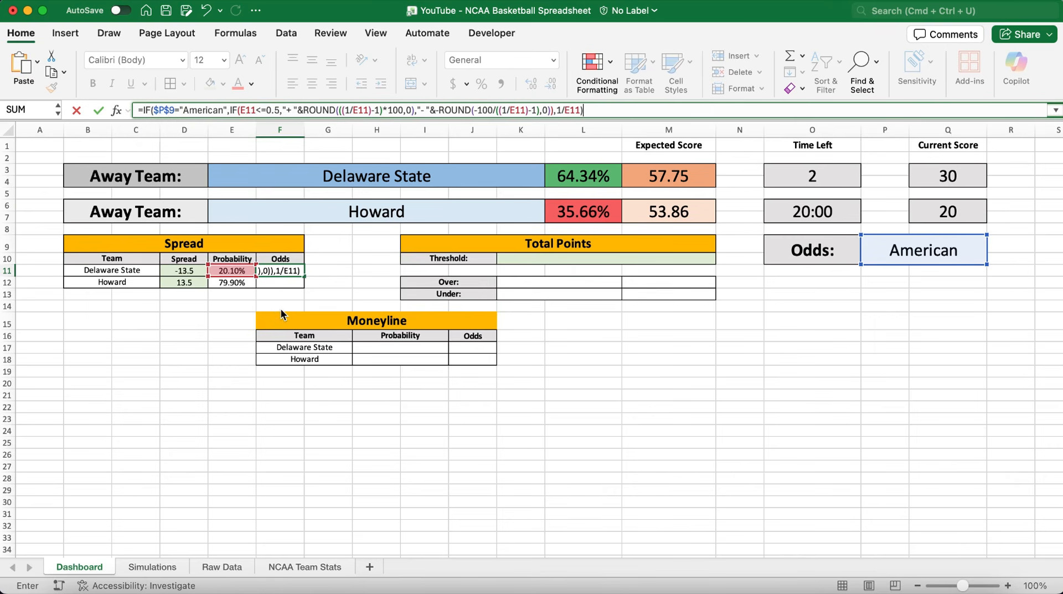
key("Return")
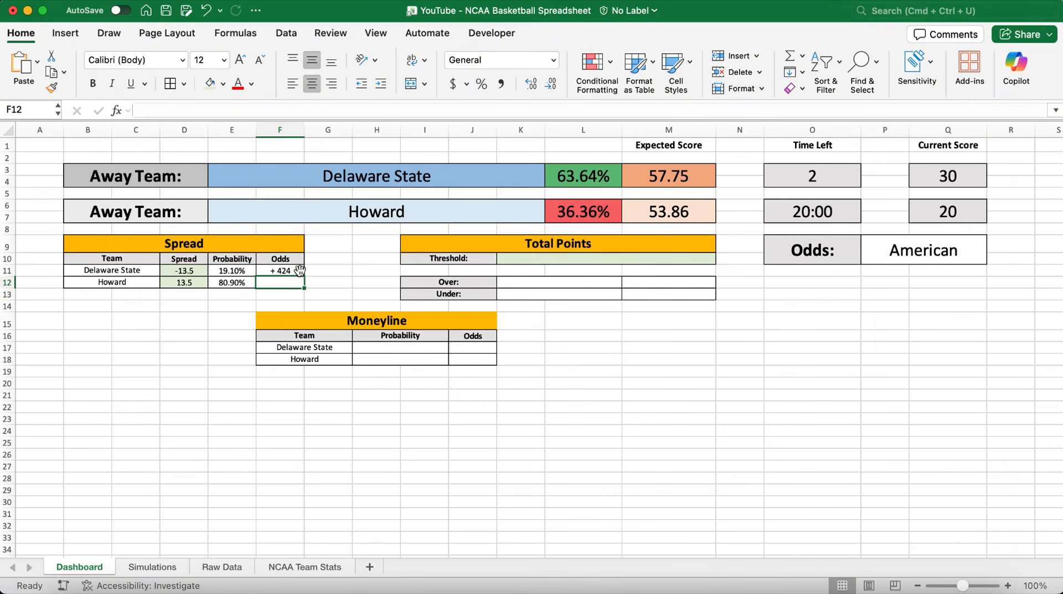
left_click(300, 269)
left_click_drag(304, 277, 302, 287)
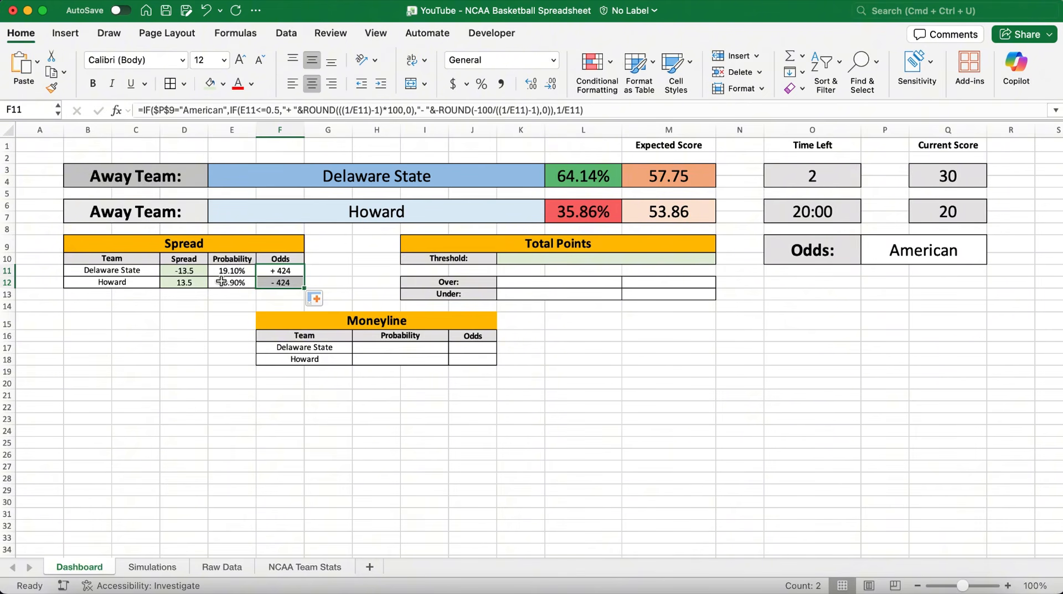
Set the half under Time Left to 1 and both teams' current scores to 0
left_click(836, 175)
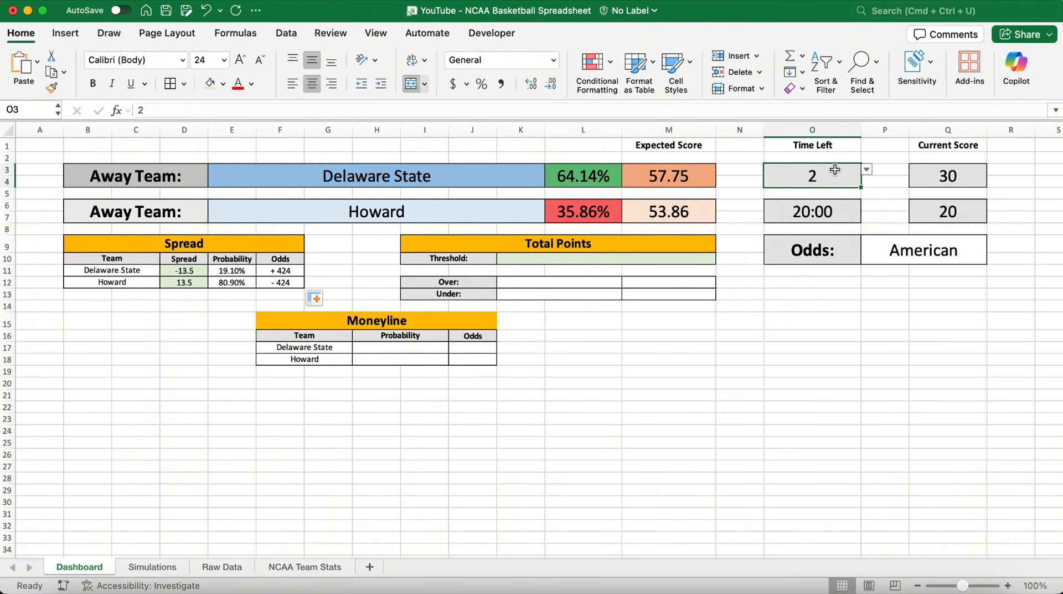
type("1")
left_click(957, 177)
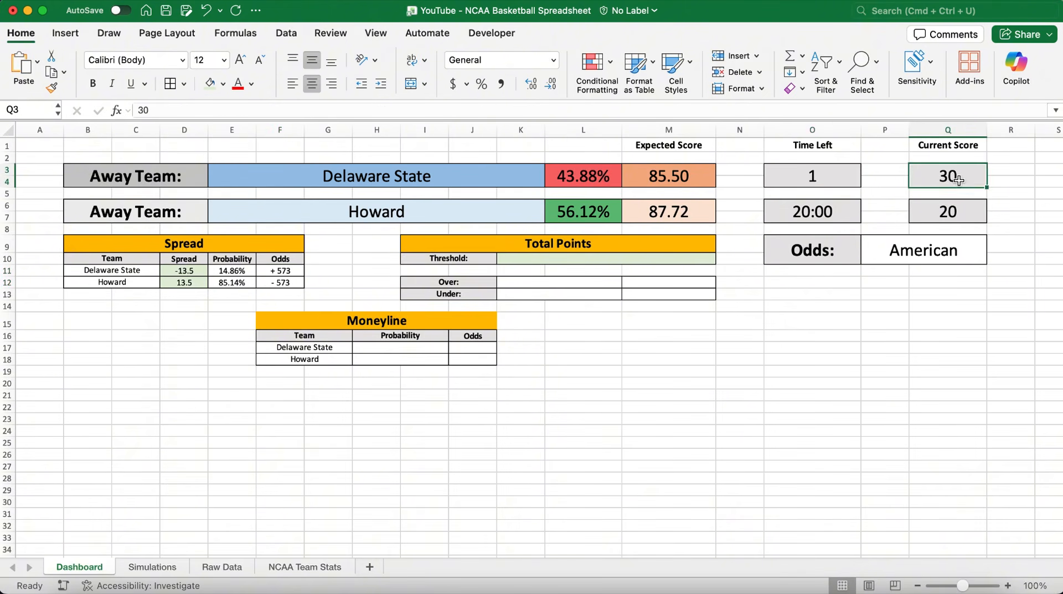
type("0")
key("Return")
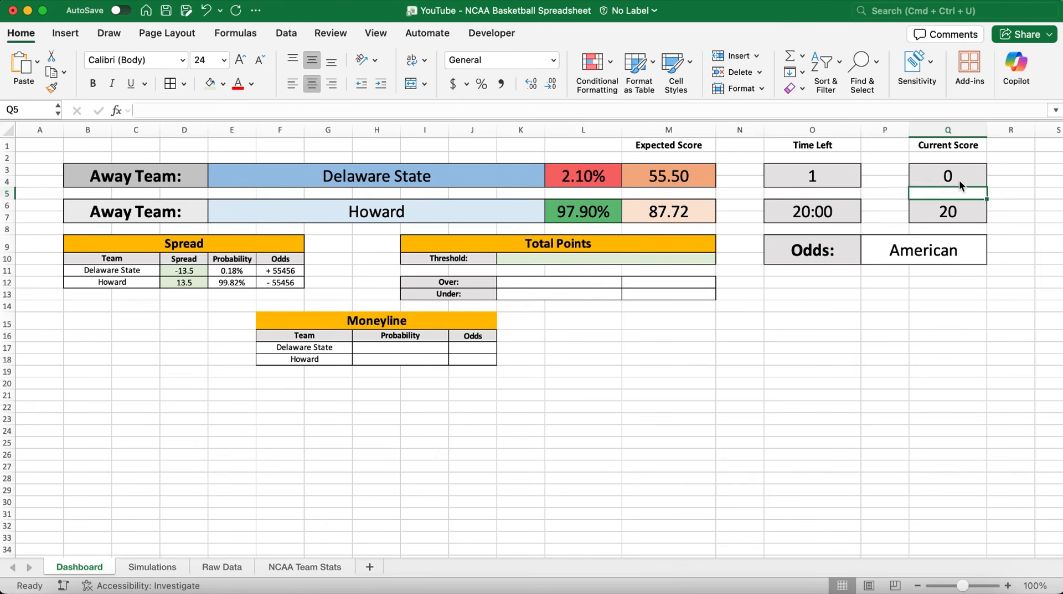
key("Return")
type("0")
key("Return")
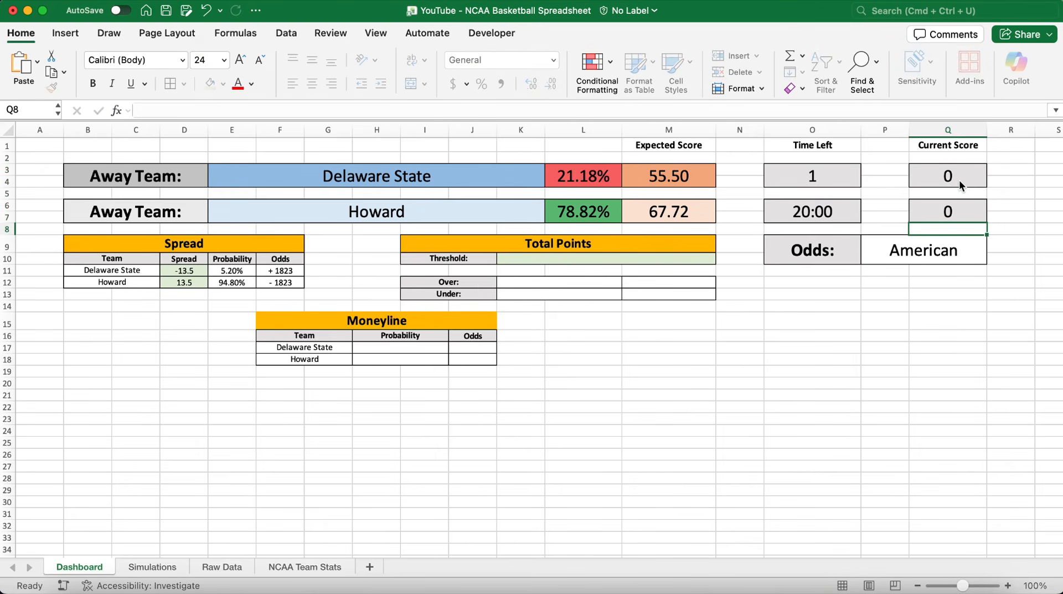
Set the spread to 12.5 for Delaware State and -12.5 for Howard
left_click(188, 269)
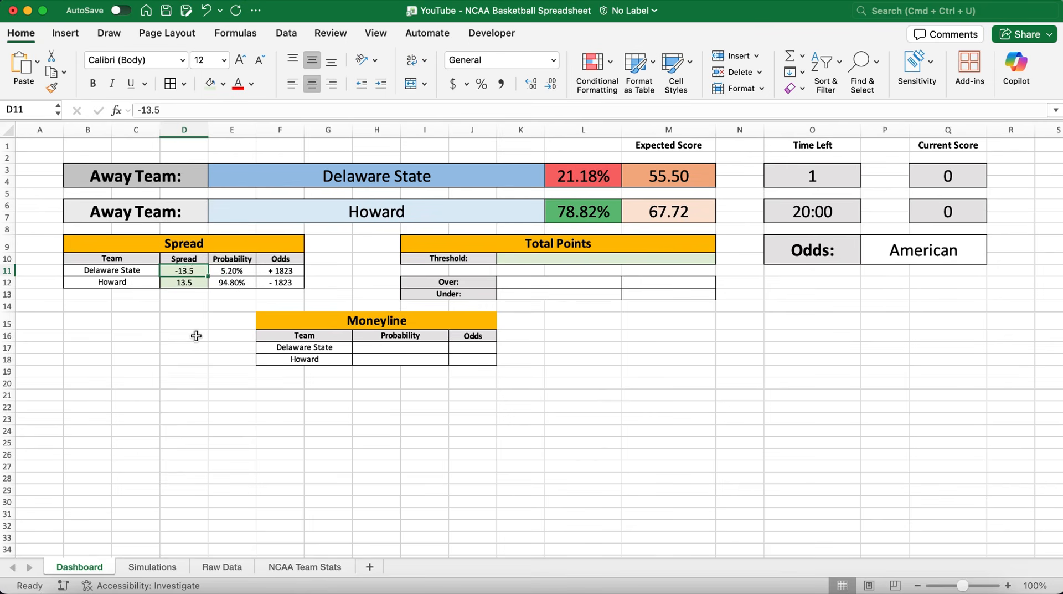
type("12.5")
key("Return")
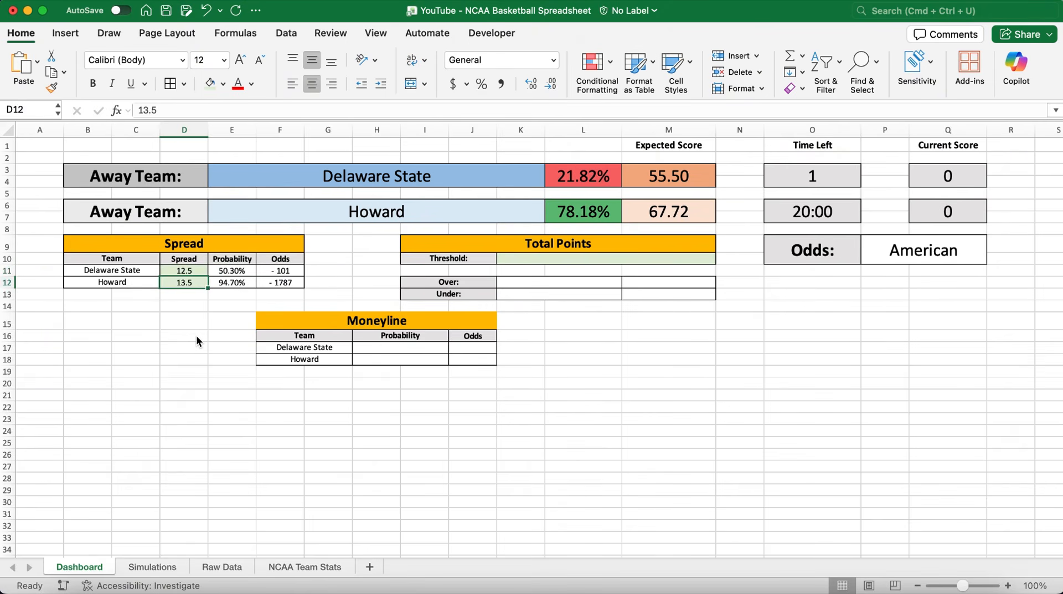
type("-12.5")
key("Return")
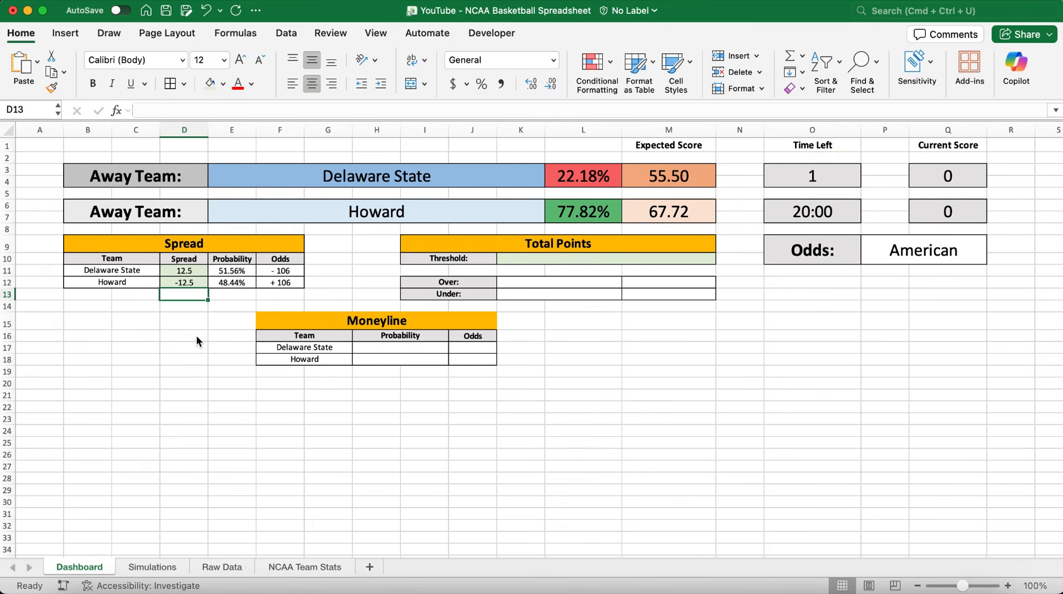
Set the Total Points threshold to 139.5
left_click(556, 263)
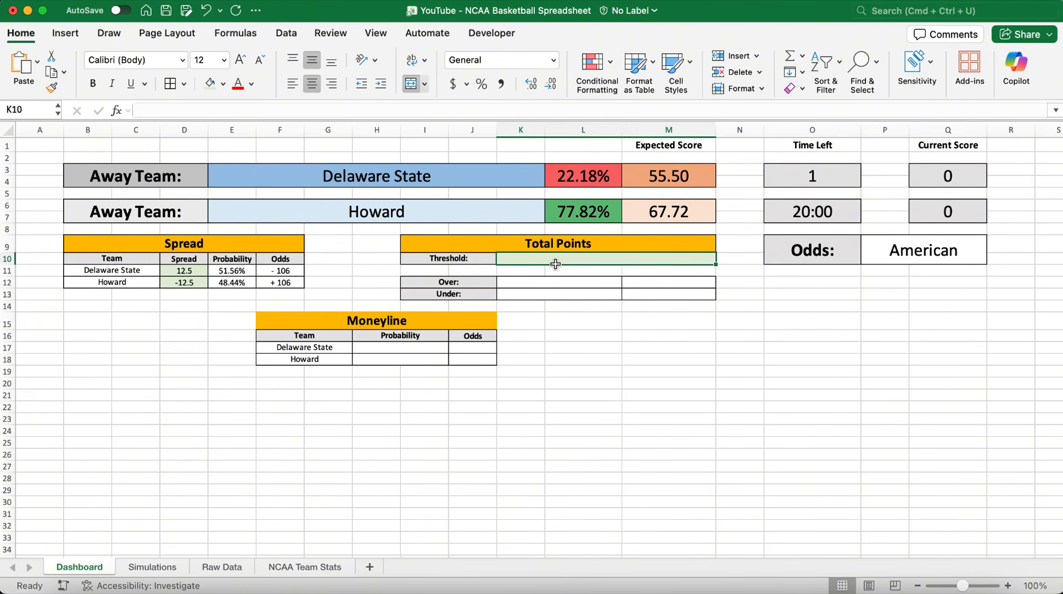
type("139.5")
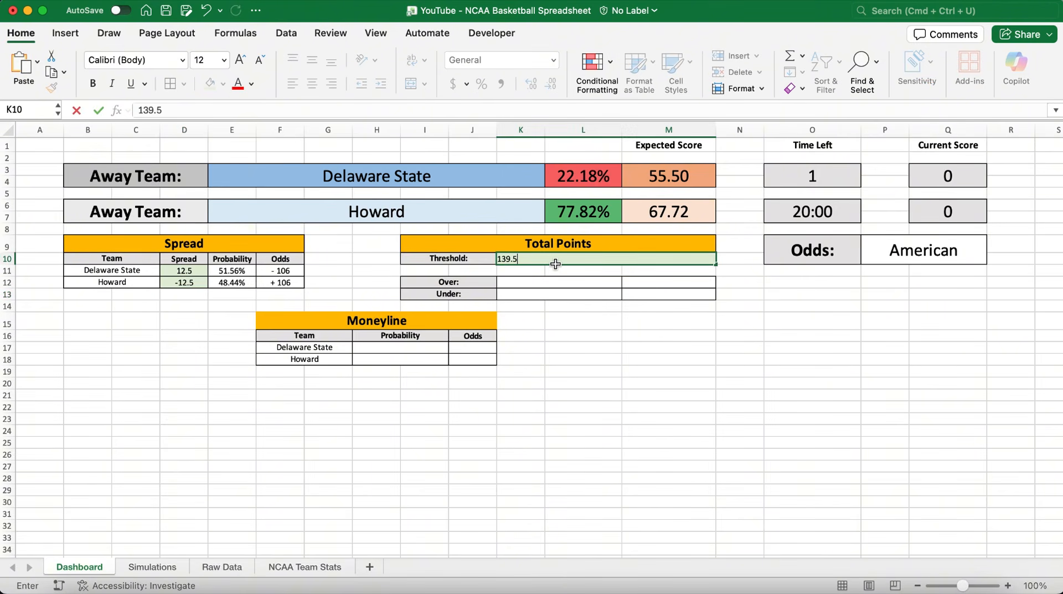
key("Return")
key("Return")
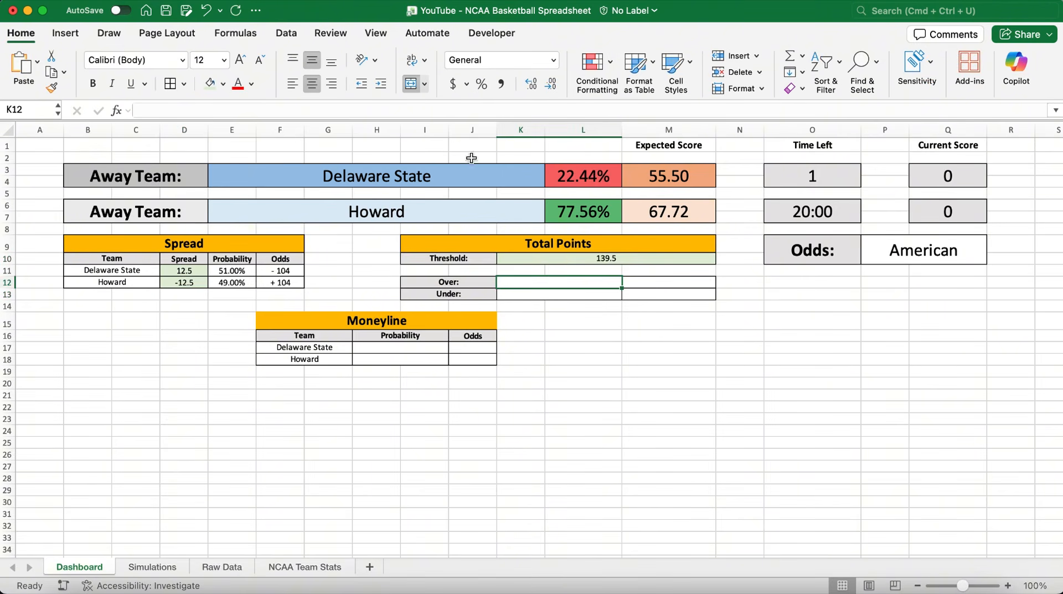
Start the Over probability formula in K12 with =SUMPRODUCT(--(Simulations!B3:B5002+Simulations!C3:C5002
type("=SU")
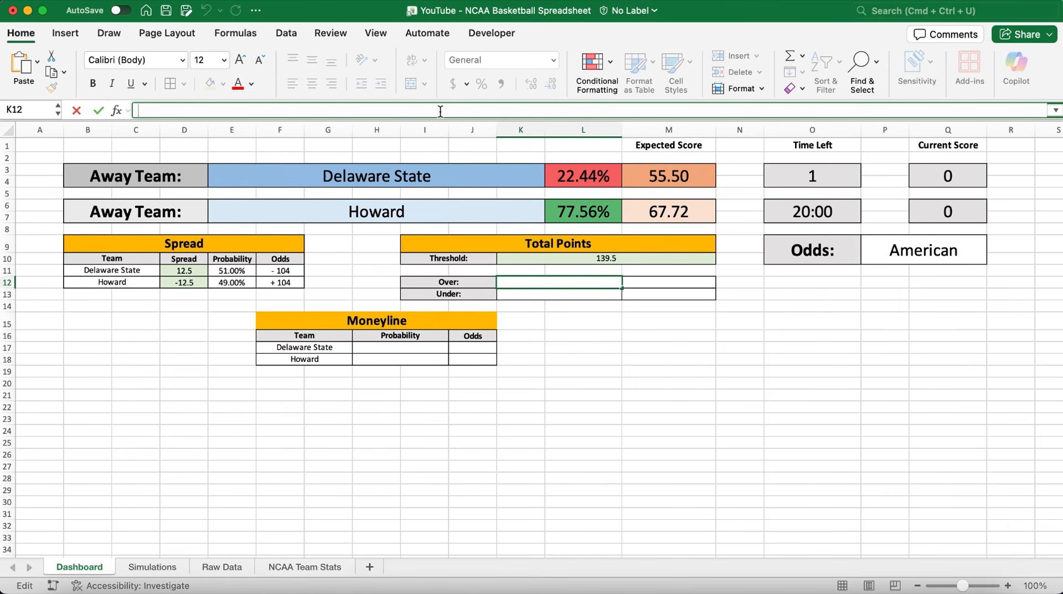
type("MPRODUCT(--(")
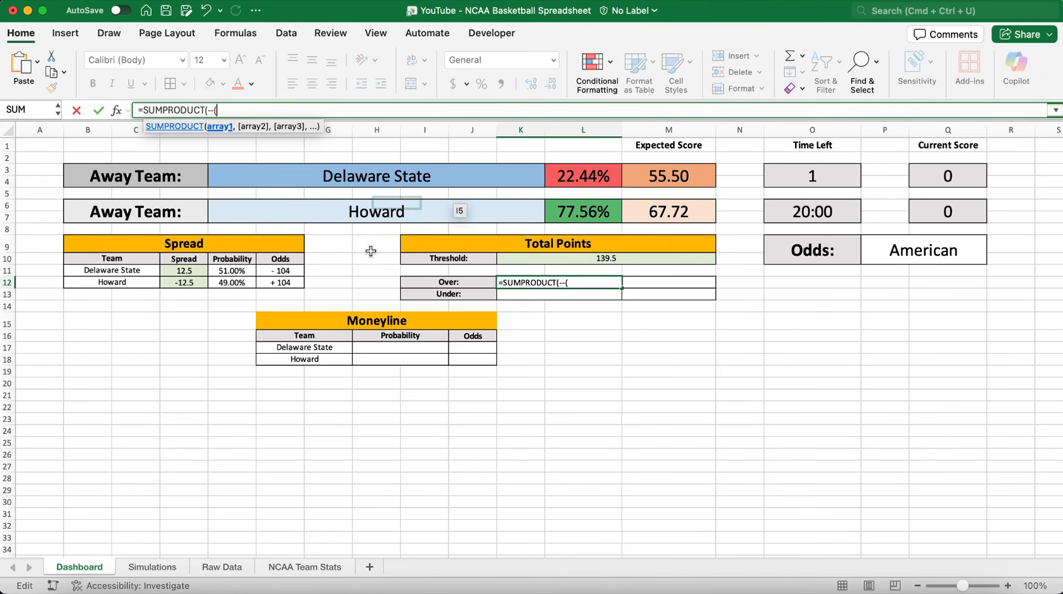
left_click(154, 567)
left_click(128, 170)
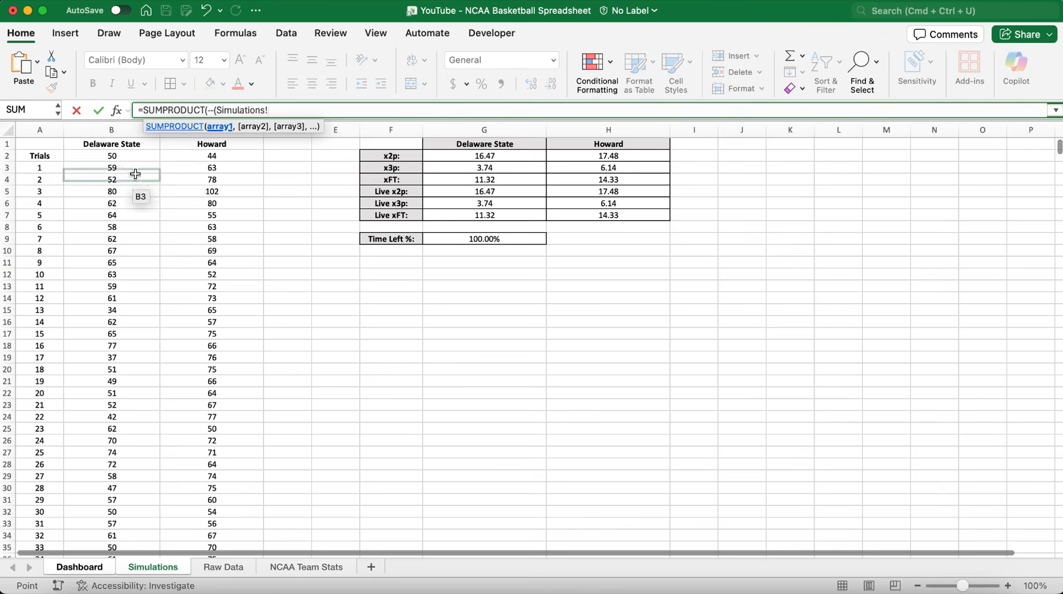
type(":B5002")
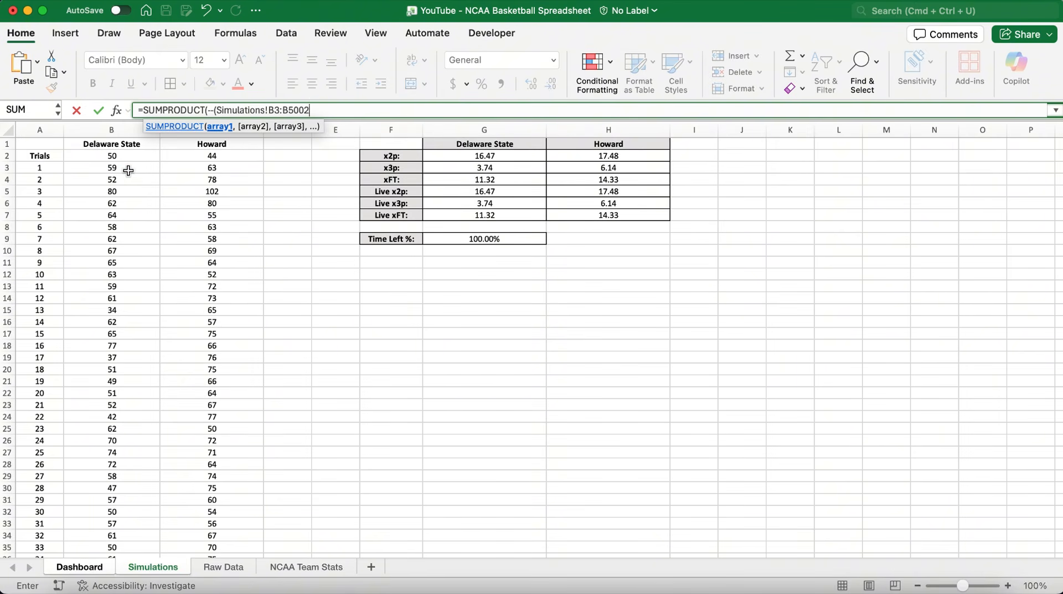
type("+")
left_click(191, 170)
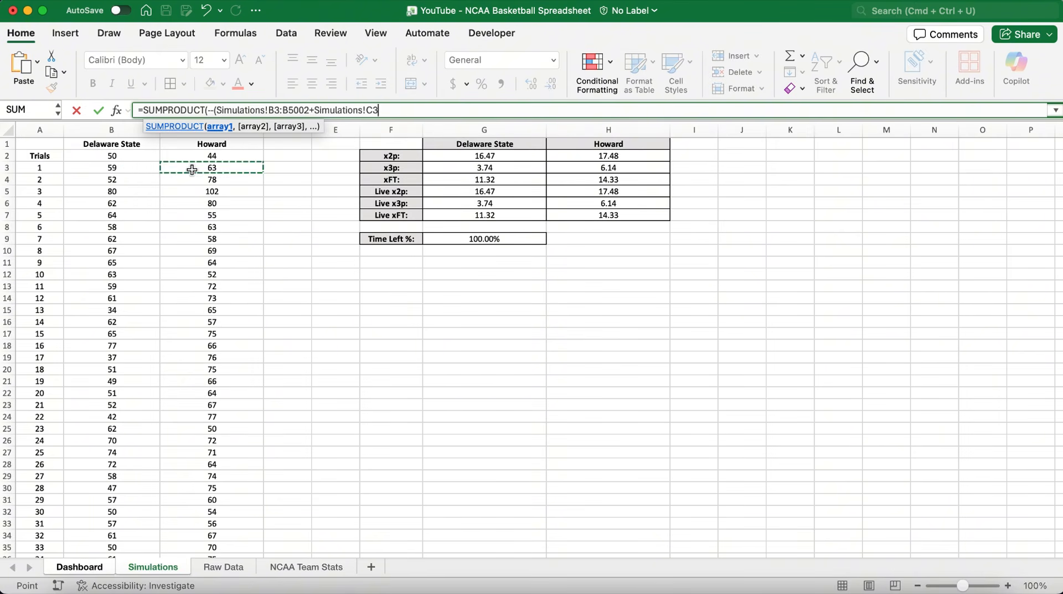
type(":C5002")
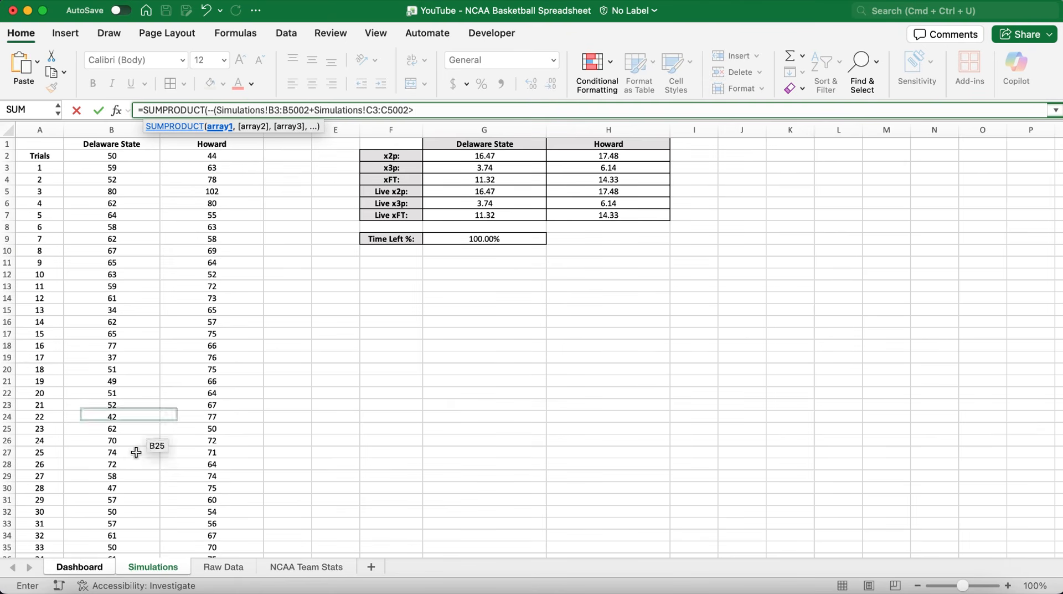
Extend K12's formula with a greater-than comparison against the threshold cell as the absolute reference $K$10
type(">")
left_click(105, 571)
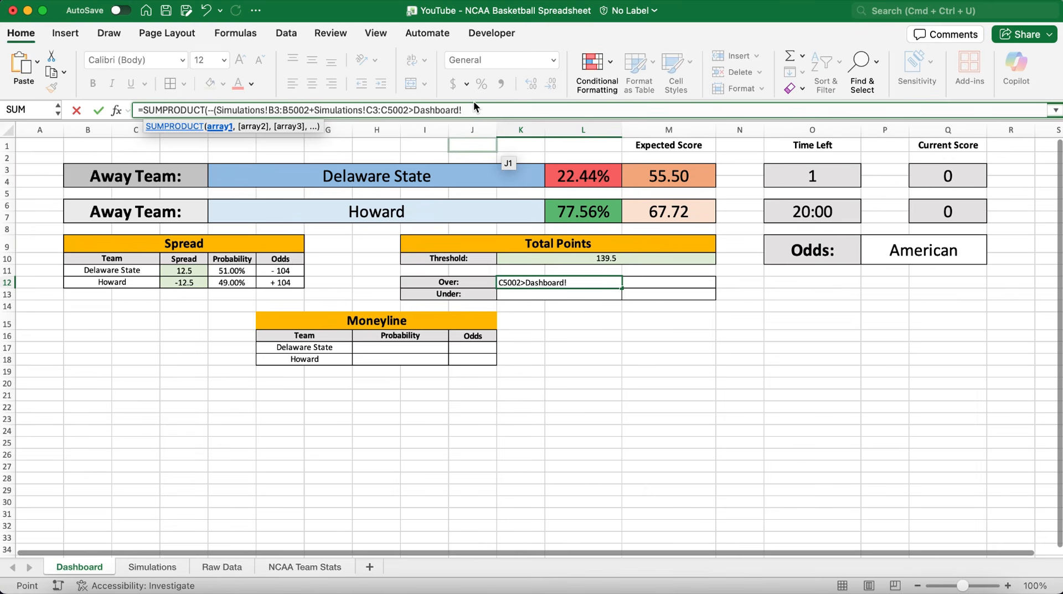
key("BackSpace")
key("BackSpace")
key("BackSpace")
key("BackSpace")
key("BackSpace")
key("BackSpace")
key("BackSpace")
key("BackSpace")
key("BackSpace")
key("BackSpace")
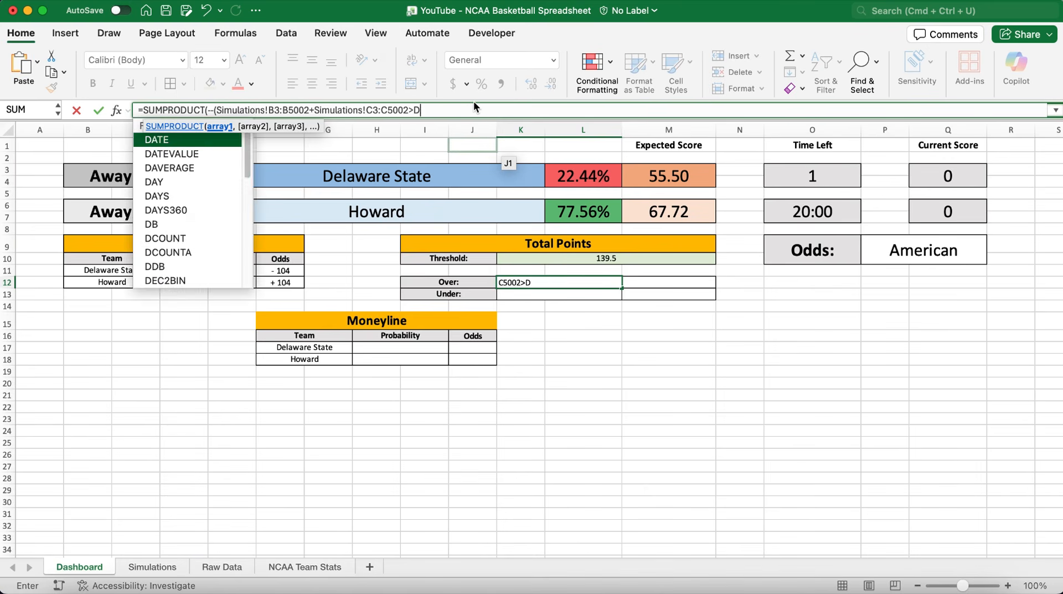
left_click(513, 262)
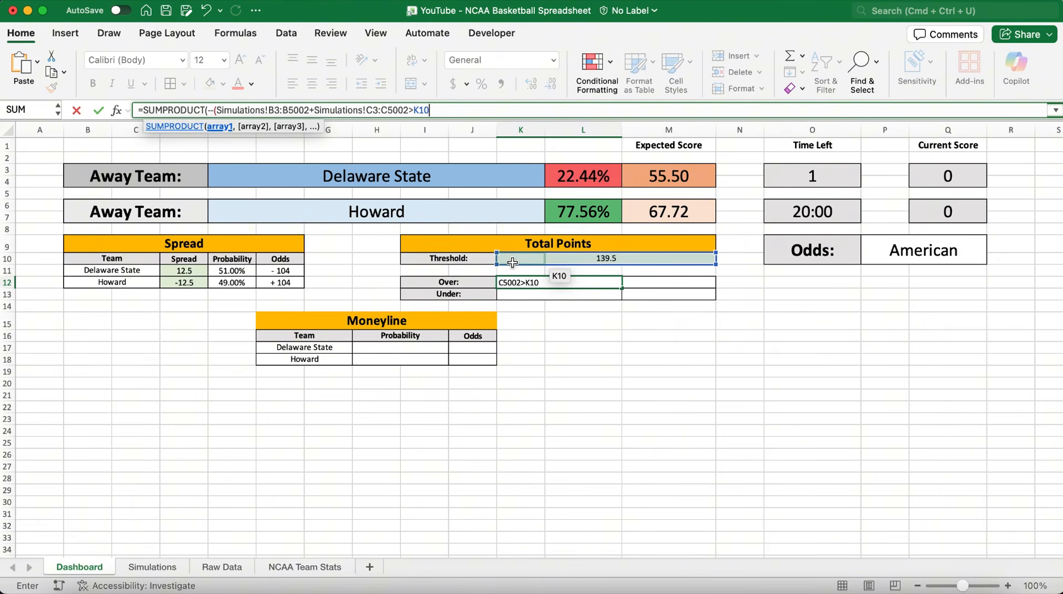
key("F4")
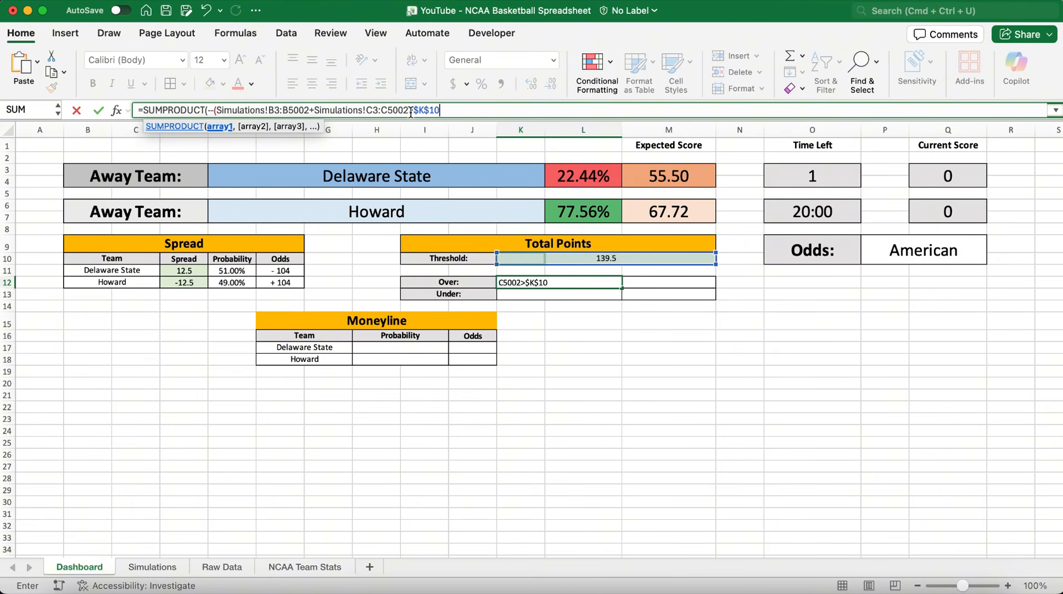
Make both Simulations ranges in K12's formula absolute, close the SUMPRODUCT and divide it by 5000
left_click_drag(410, 113, 216, 110)
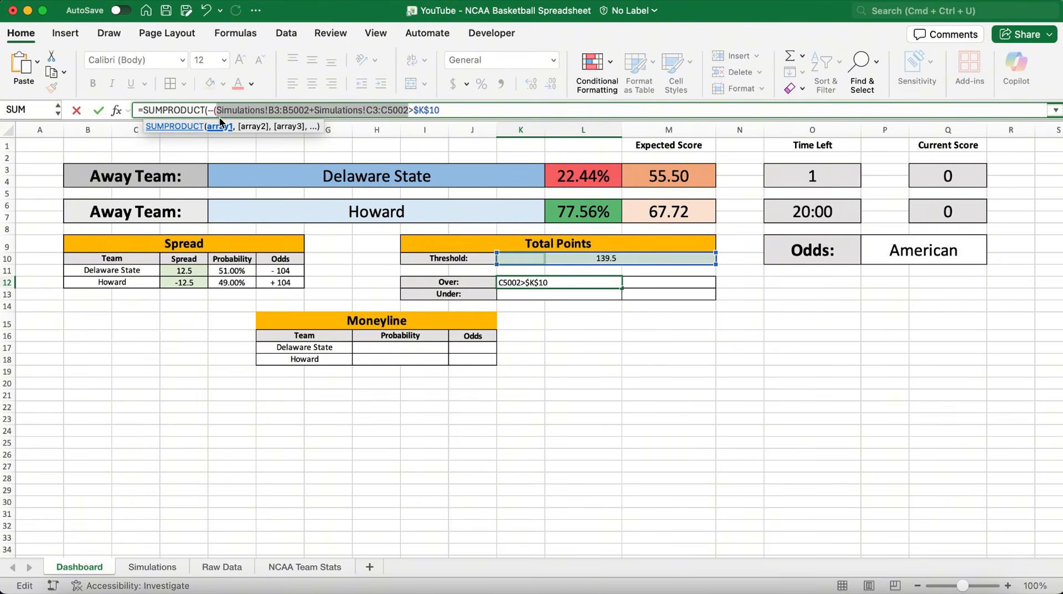
key("F4")
left_click(503, 108)
type("))")
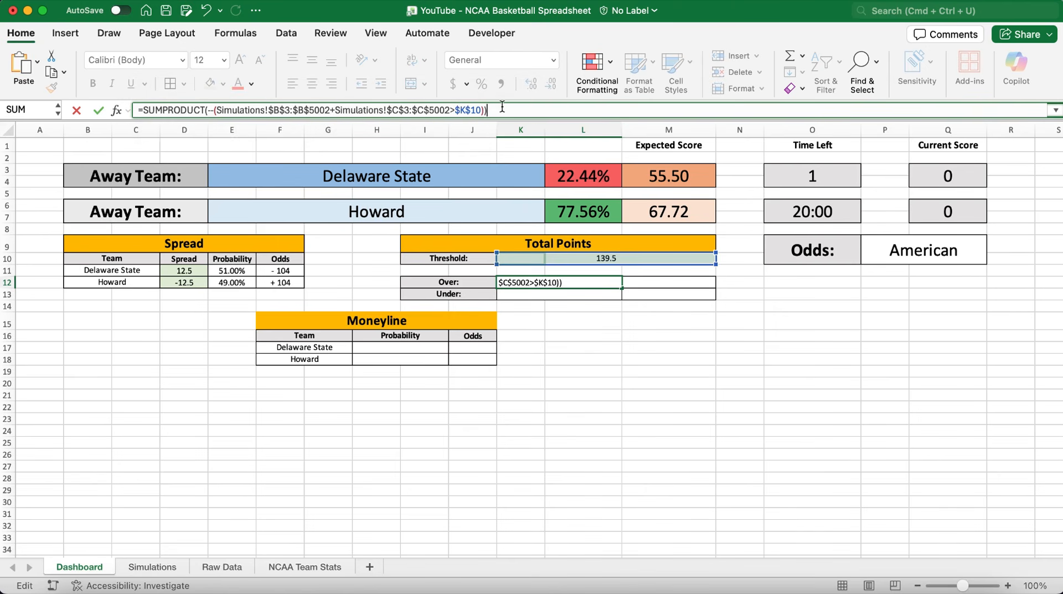
type("/5000")
key("Return")
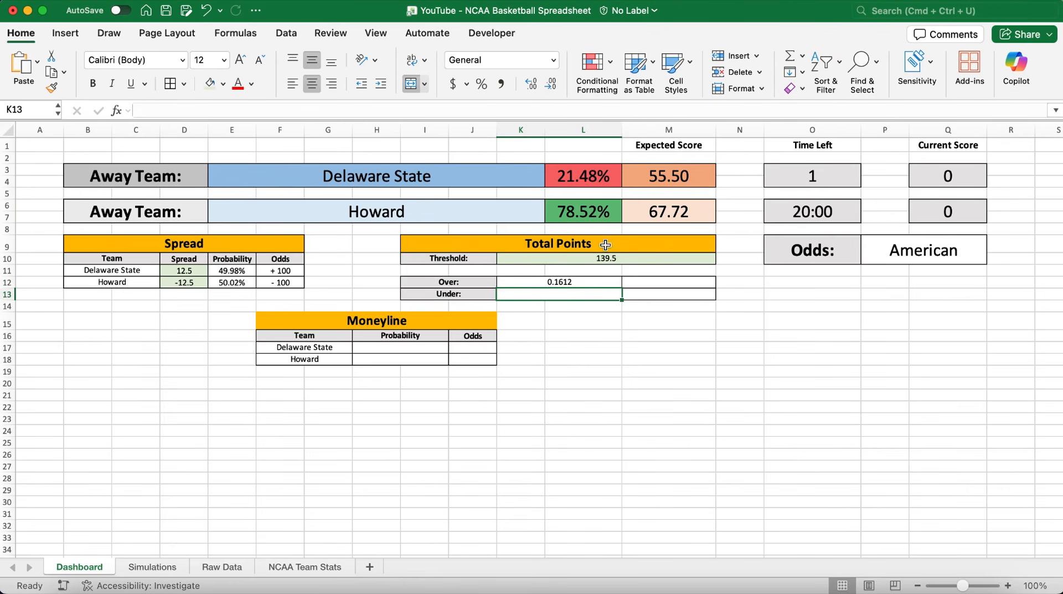
Fill the Over probability formula down to the Under cell K13 and change its comparison there from > to <
left_click(592, 284)
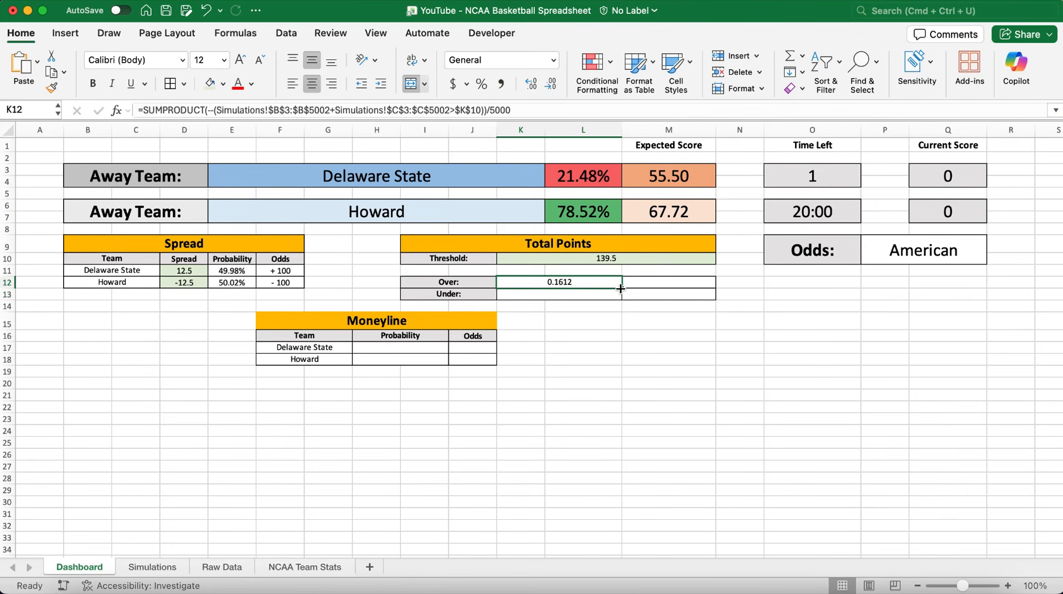
left_click_drag(622, 288, 620, 298)
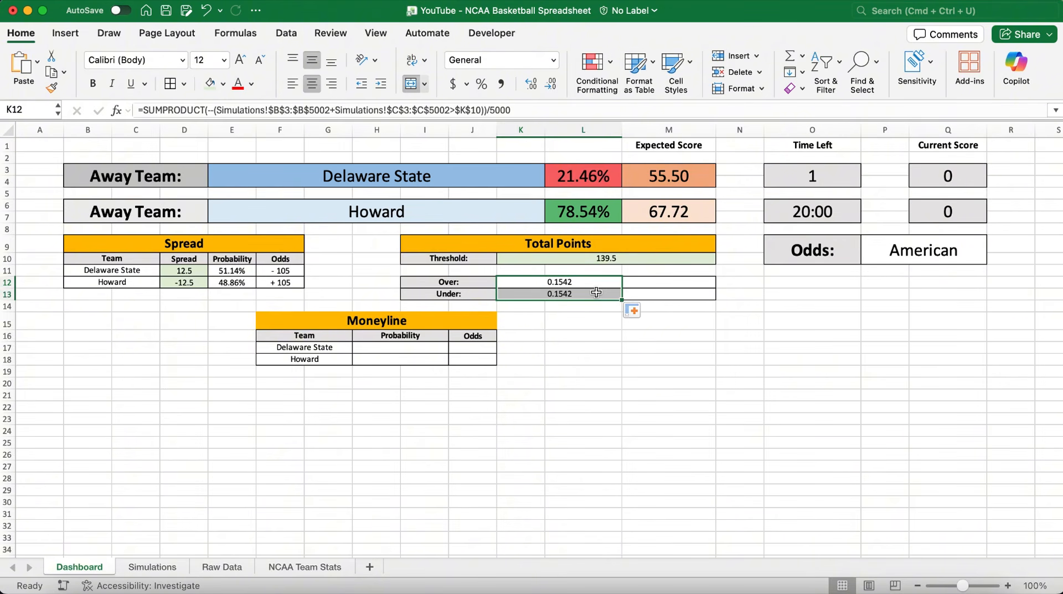
left_click(596, 293)
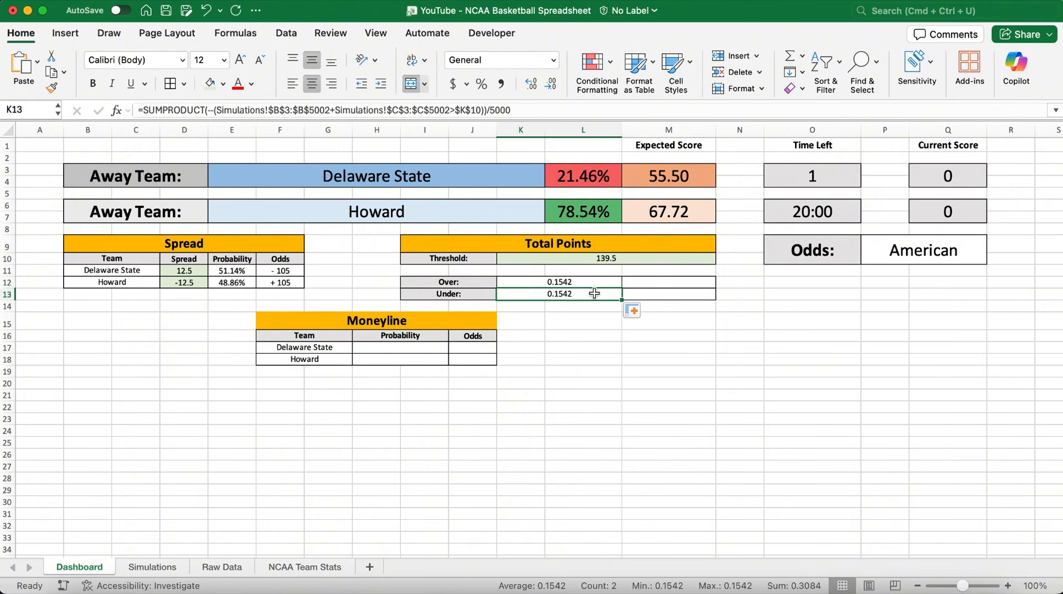
left_click(454, 111)
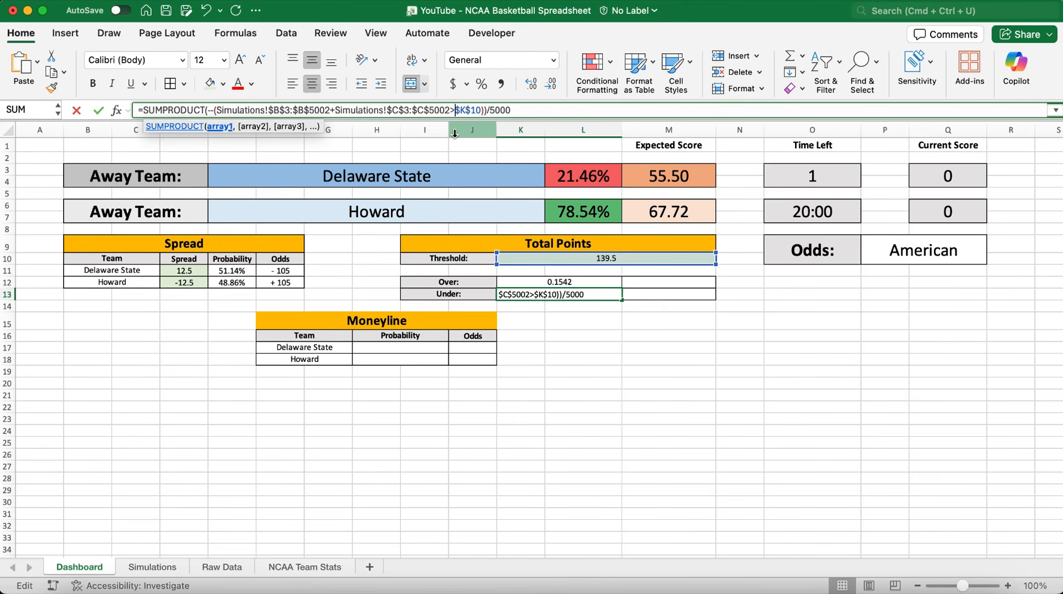
key("BackSpace")
type("<")
key("Return")
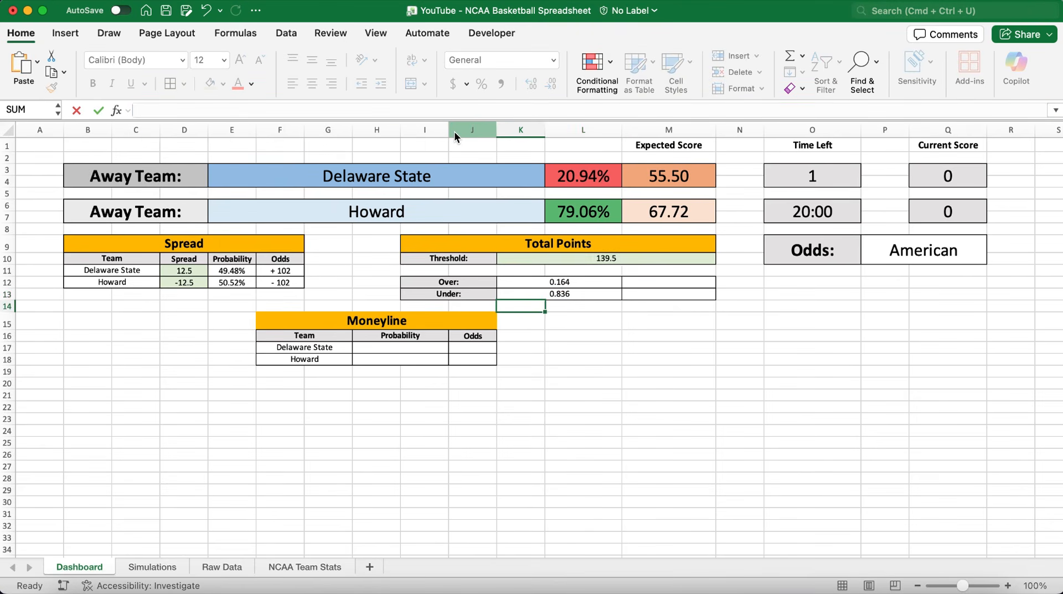
Format the Over and Under probabilities in K12:K13 as percentages with two decimal places
left_click(588, 285)
left_click_drag(589, 286, 589, 293)
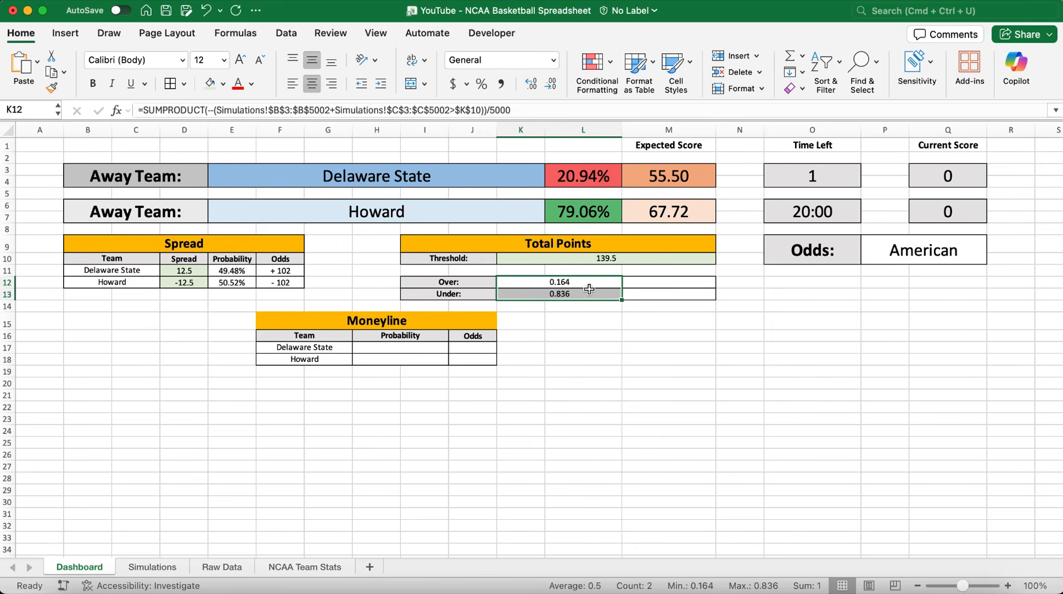
left_click(482, 83)
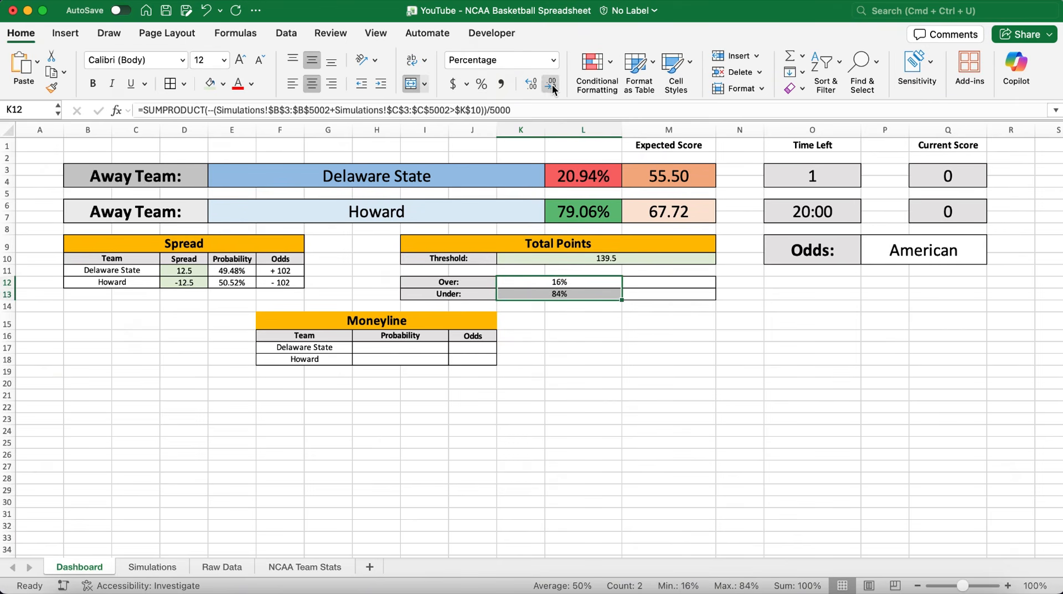
left_click(531, 85)
left_click(531, 85)
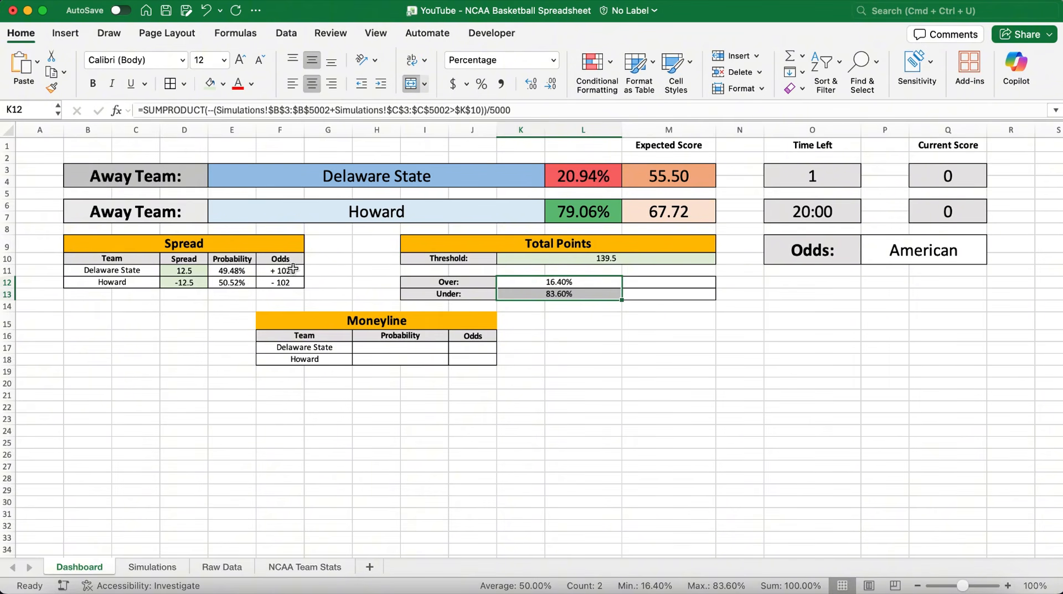
Copy the Spread odds formulas from F11:F12 into the Total Points odds cells M12:M13
left_click_drag(293, 270, 290, 281)
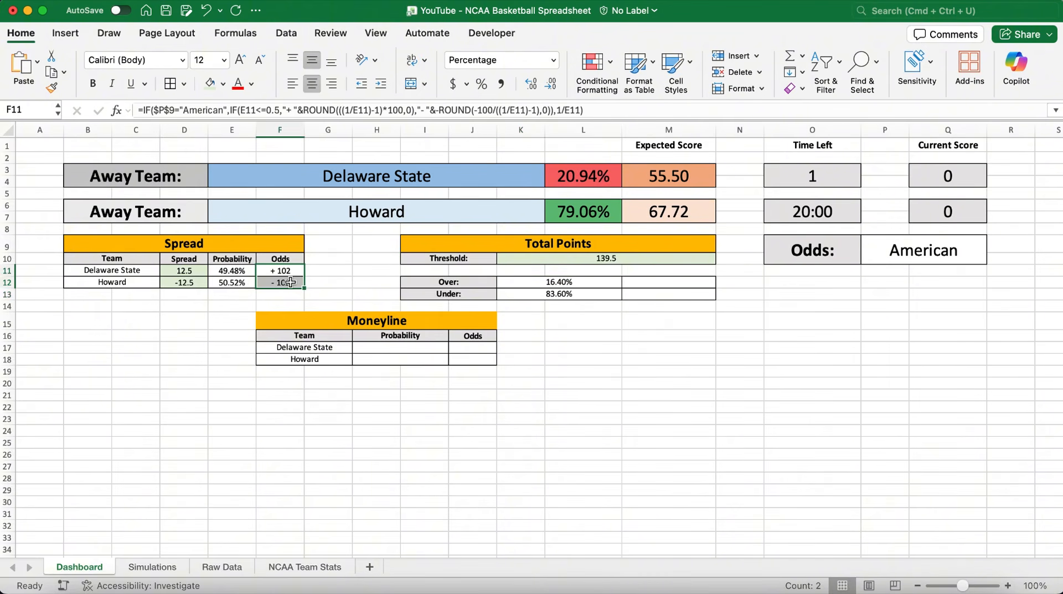
key("super+c")
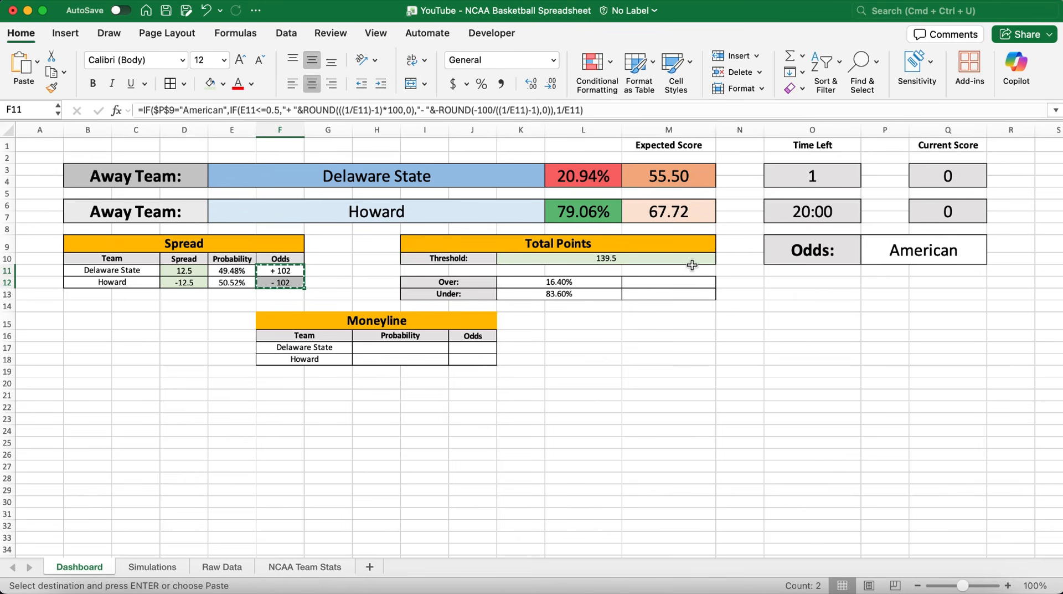
left_click(650, 282)
key("super+v")
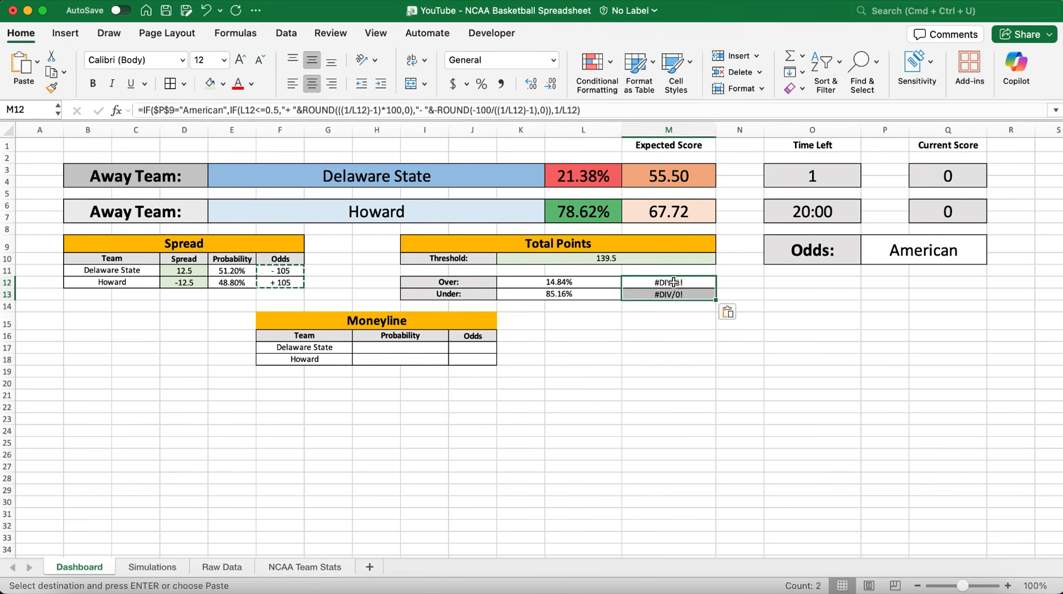
Replace every L12 reference in M12's odds formula with K12 and fill it down to the Under odds cell M13
left_click(416, 110)
double_click(250, 110)
left_click(508, 282)
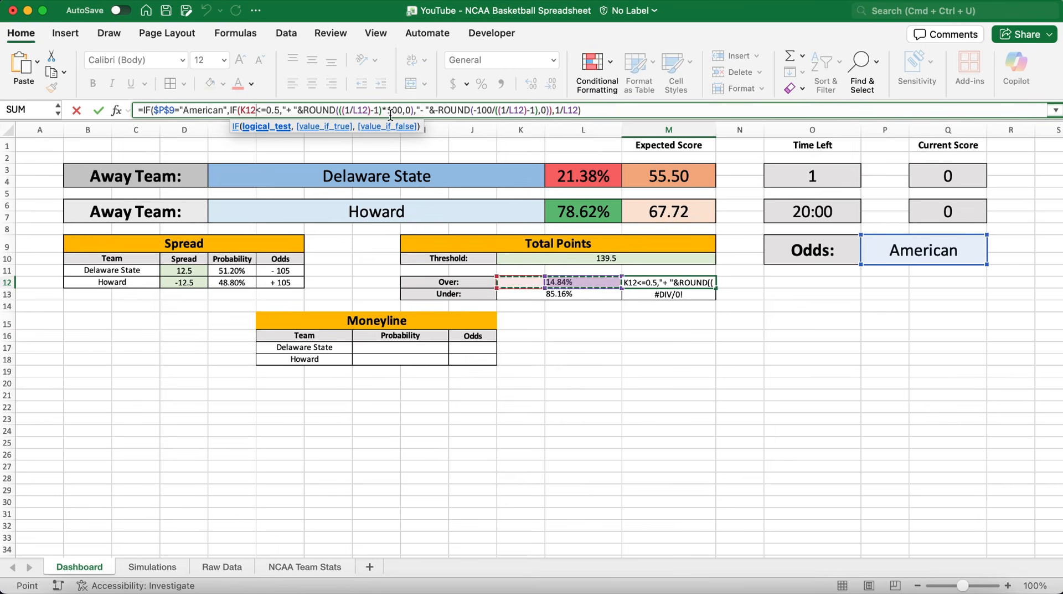
double_click(361, 110)
left_click(509, 282)
double_click(521, 110)
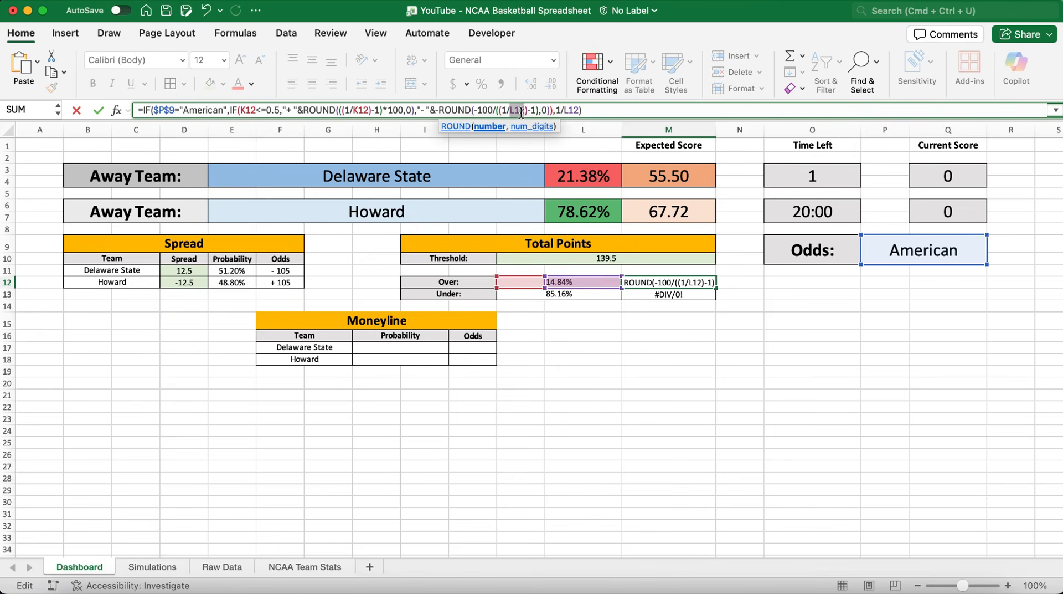
left_click(509, 282)
double_click(573, 110)
left_click(508, 281)
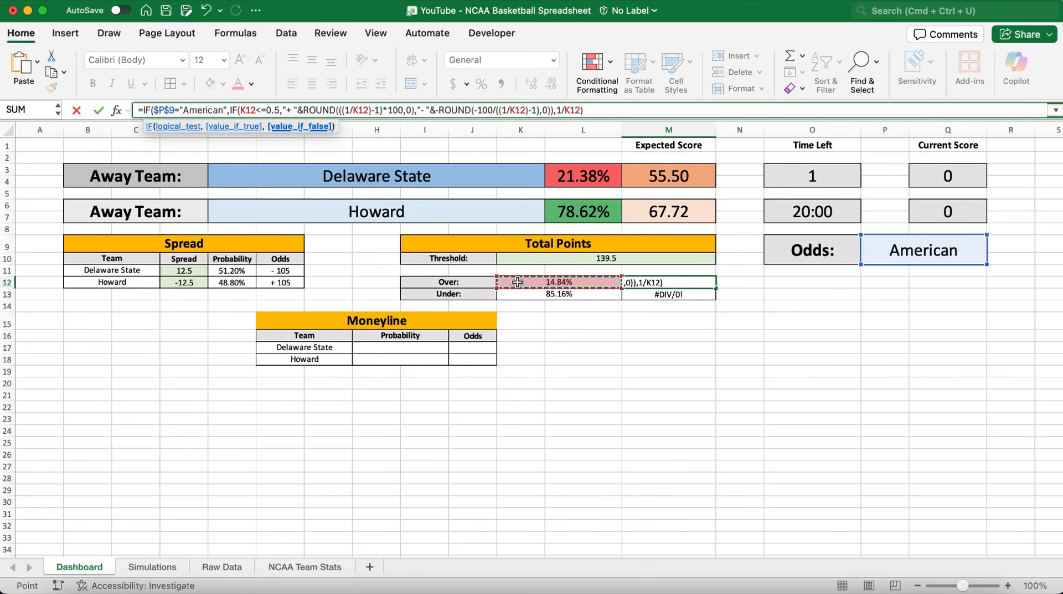
key("Return")
left_click_drag(714, 289, 714, 298)
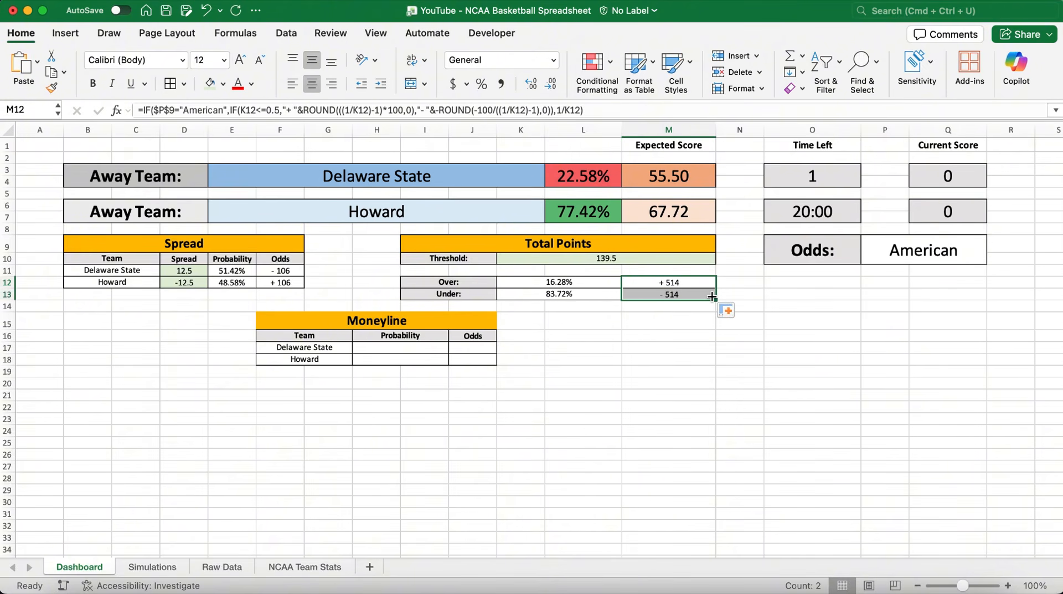
Link the Moneyline probabilities in H17 and H18 to the two teams' win probabilities in L3 and L6
left_click(435, 347)
type("=")
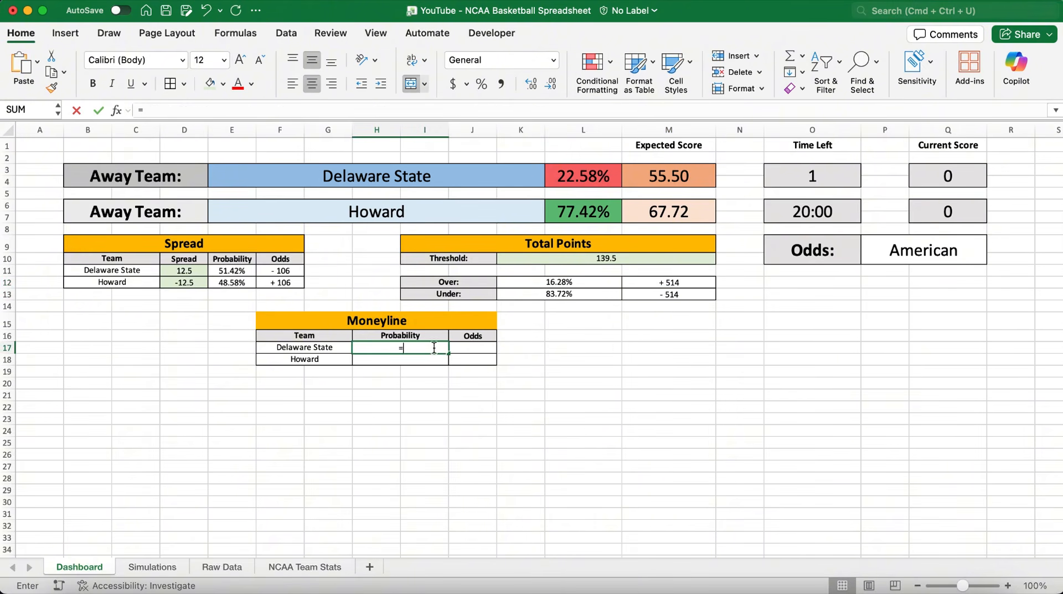
left_click(572, 169)
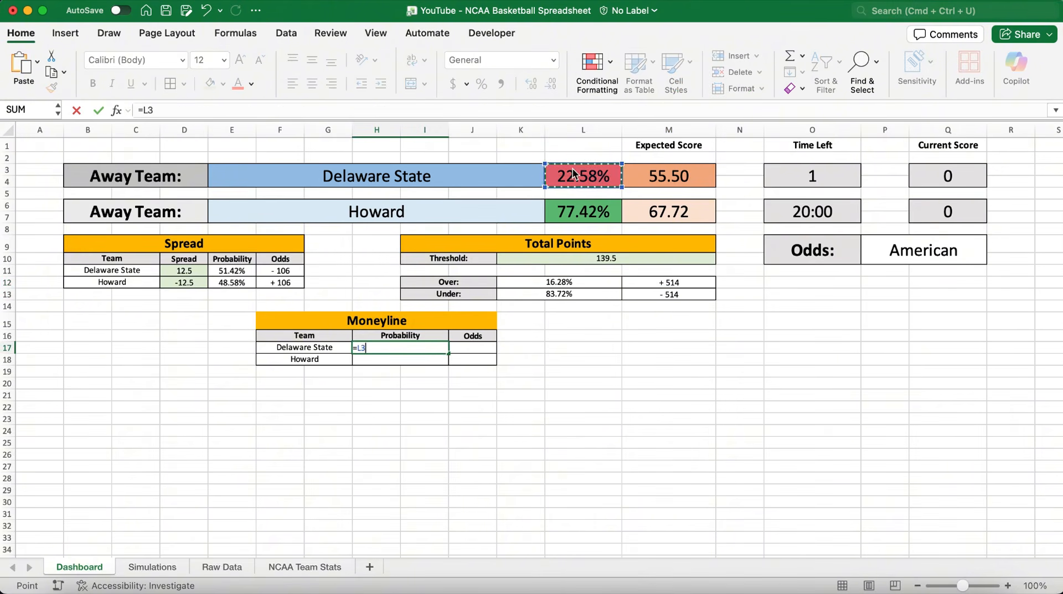
key("Return")
type("=")
left_click(560, 208)
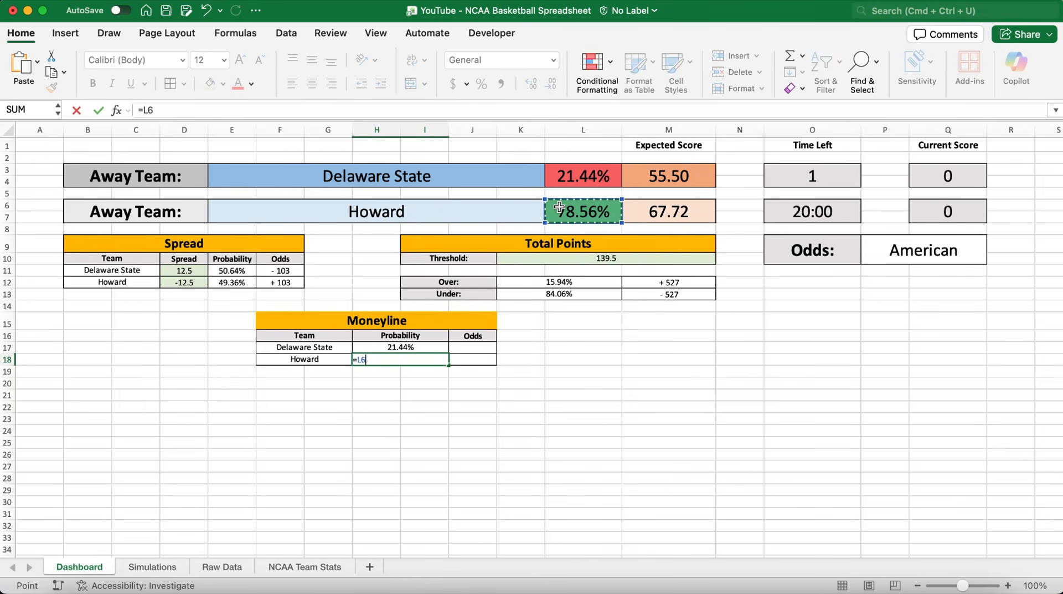
key("Return")
Copy the Total Points odds formulas from M12:M13 into the Moneyline odds cells J17:J18
left_click_drag(670, 282, 673, 288)
key("super+c")
left_click(464, 348)
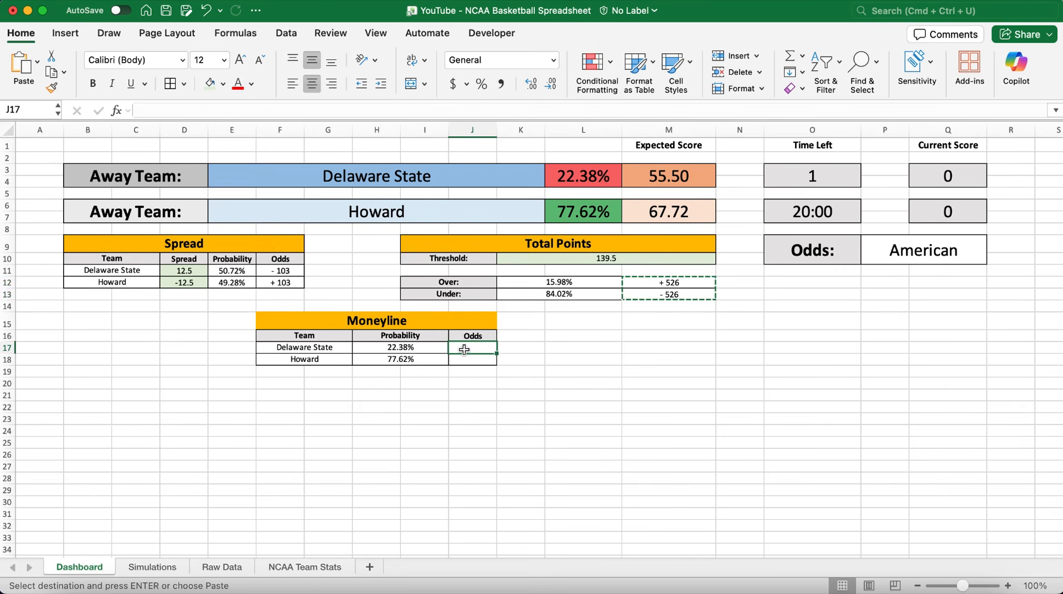
left_click_drag(464, 349, 464, 359)
key("super+v")
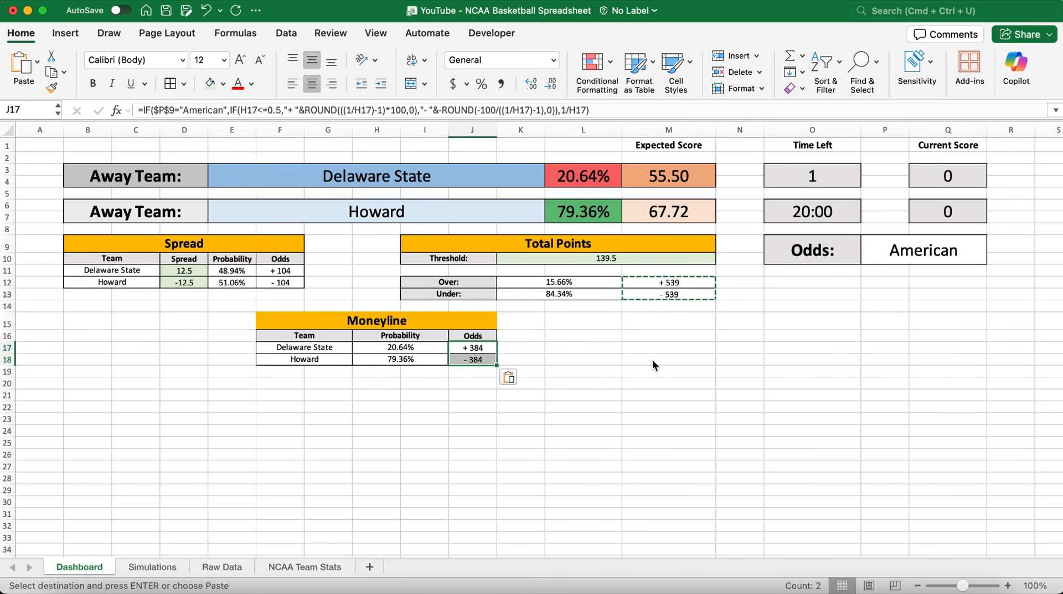
left_click(614, 339)
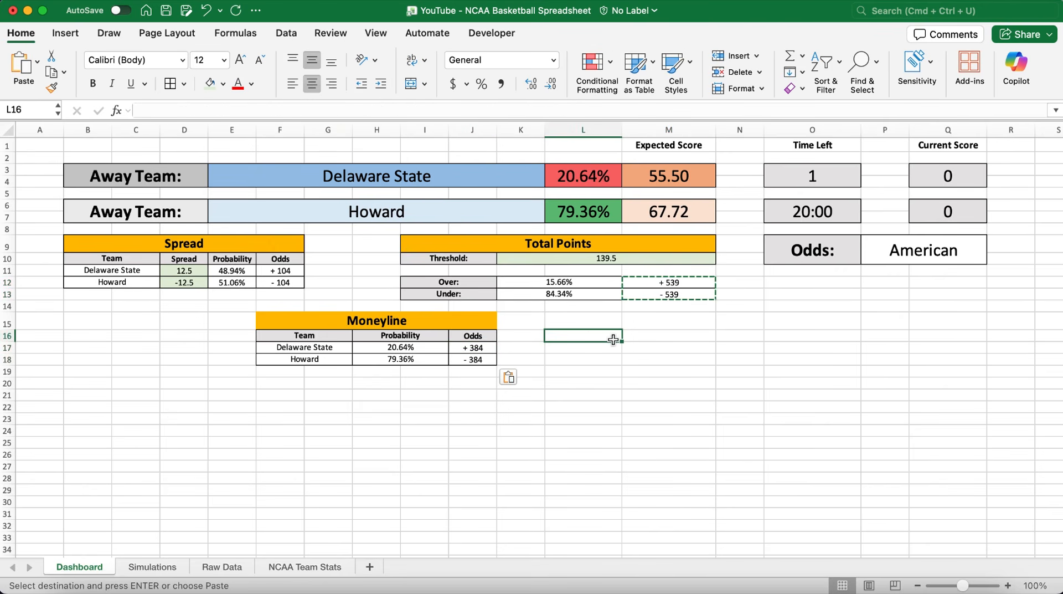
key("Delete")
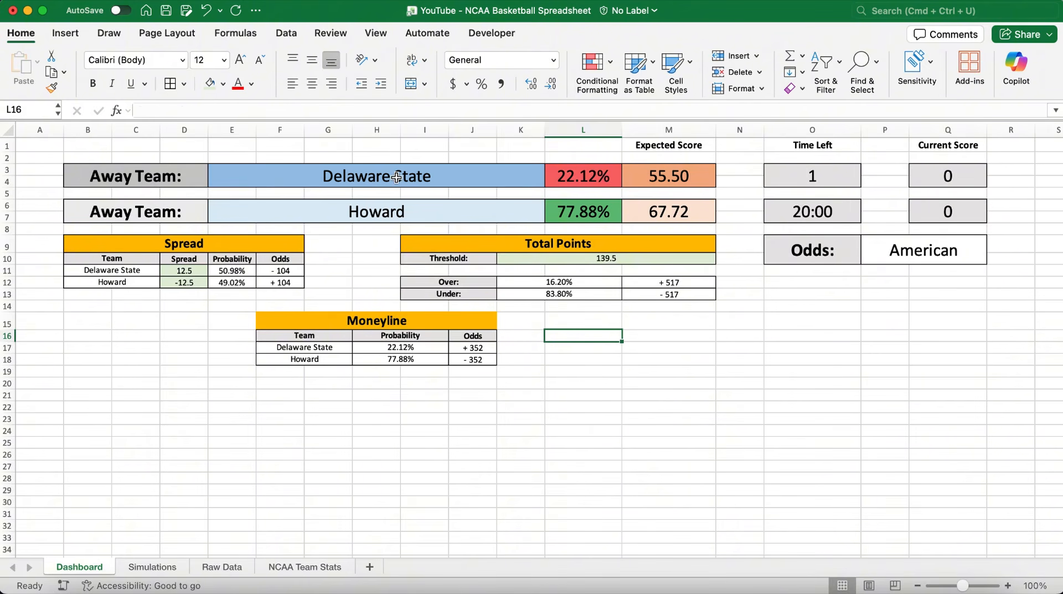
Change the matchup to Navy in the upper team cell and American in the lower team cell
left_click(397, 177)
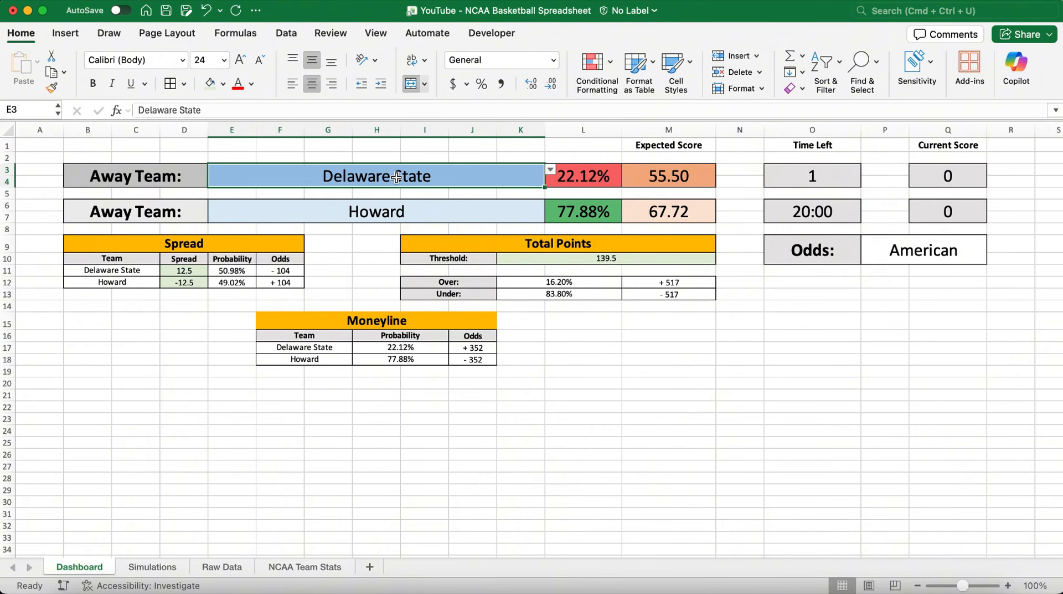
type("Navy")
left_click(489, 206)
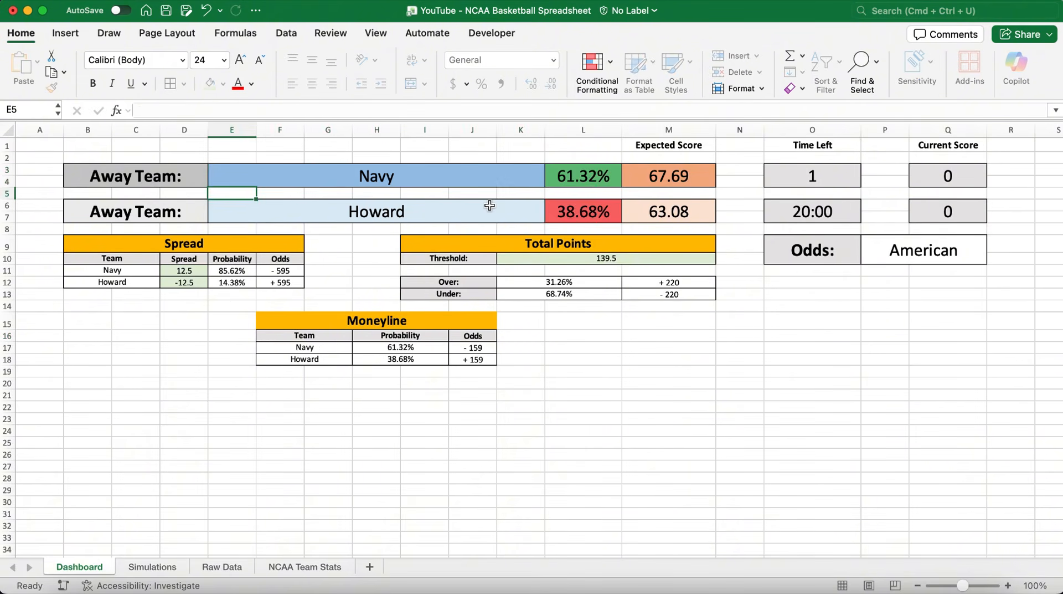
type("Ameri")
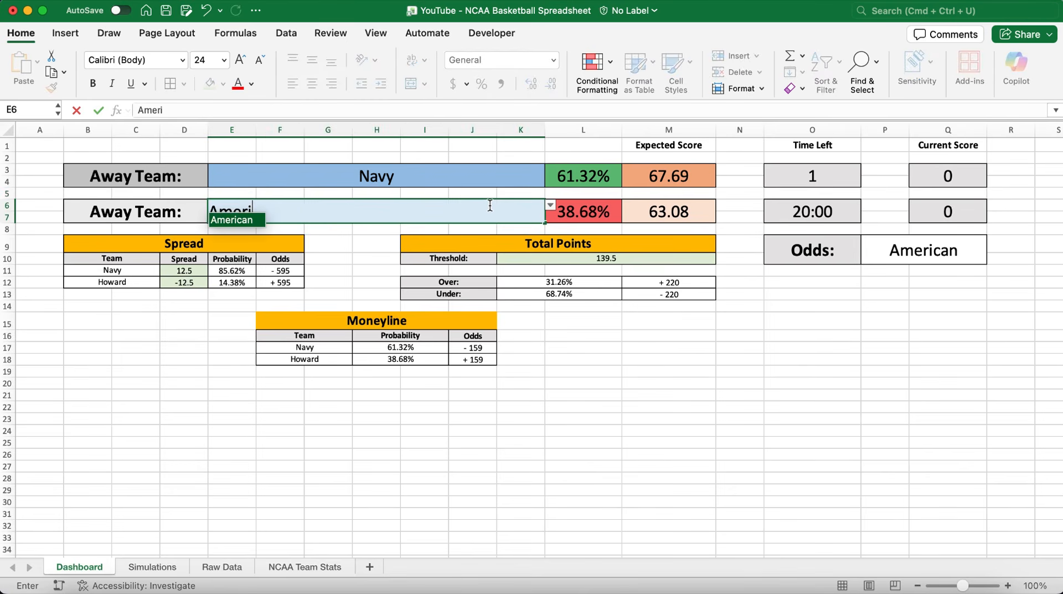
key("Return")
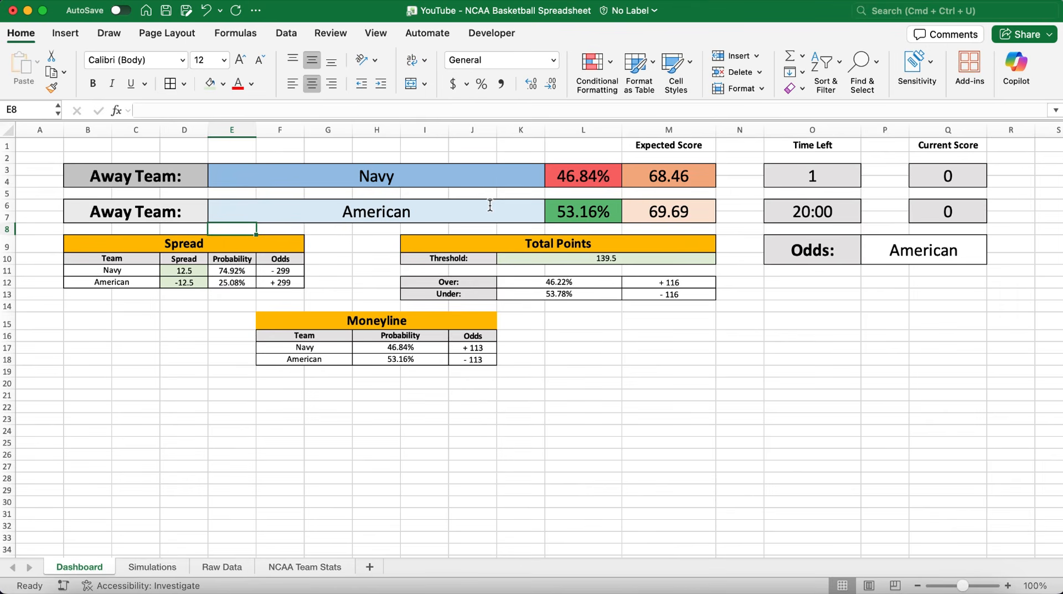
Set the upper team to Alcorn State and the lower team to Alabama State
left_click(465, 175)
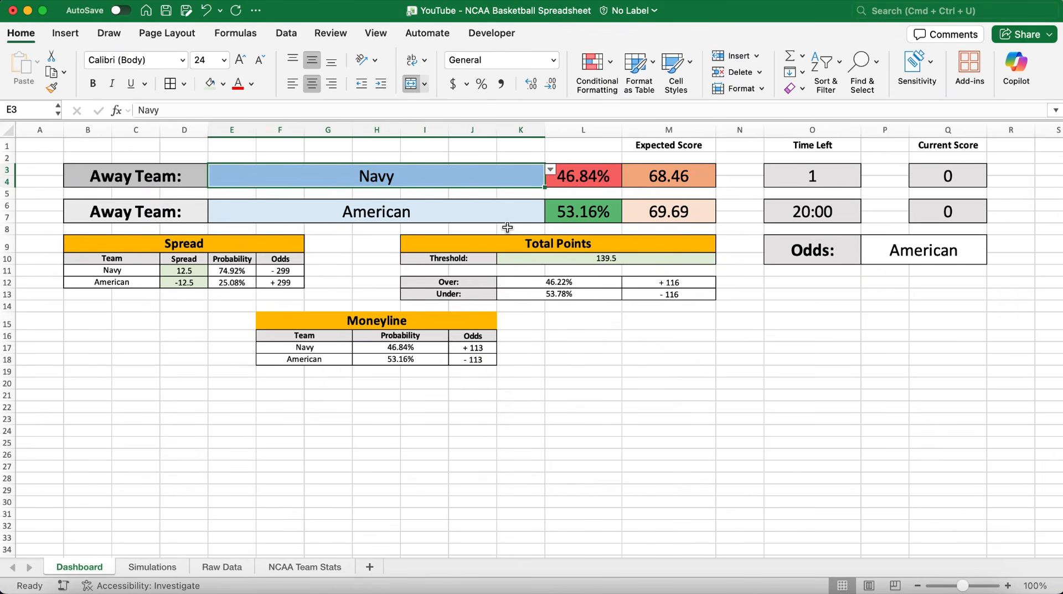
type("Alcorn")
key("Return")
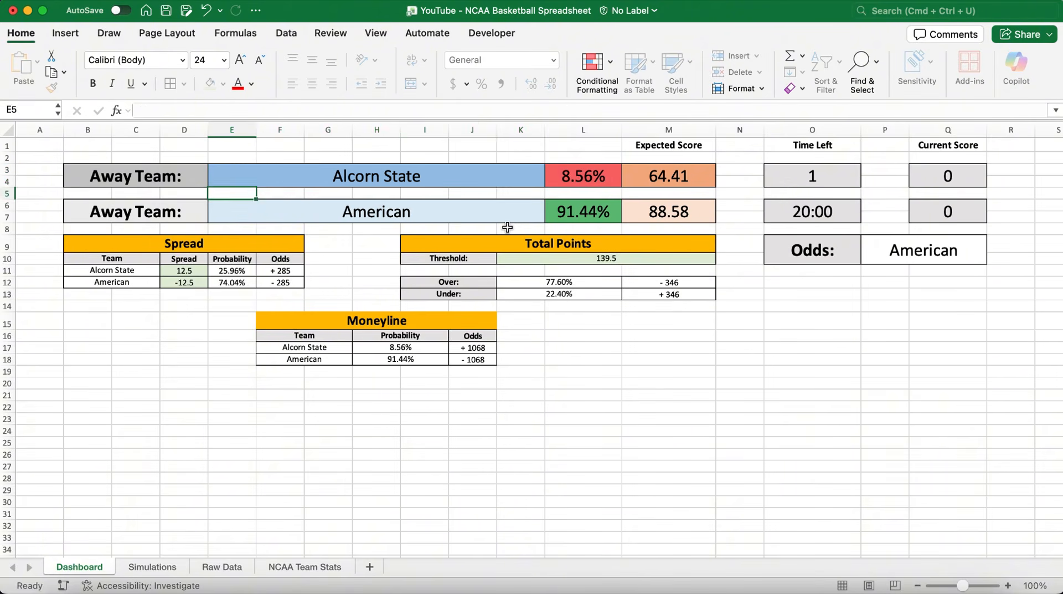
left_click(391, 216)
type("Alaba")
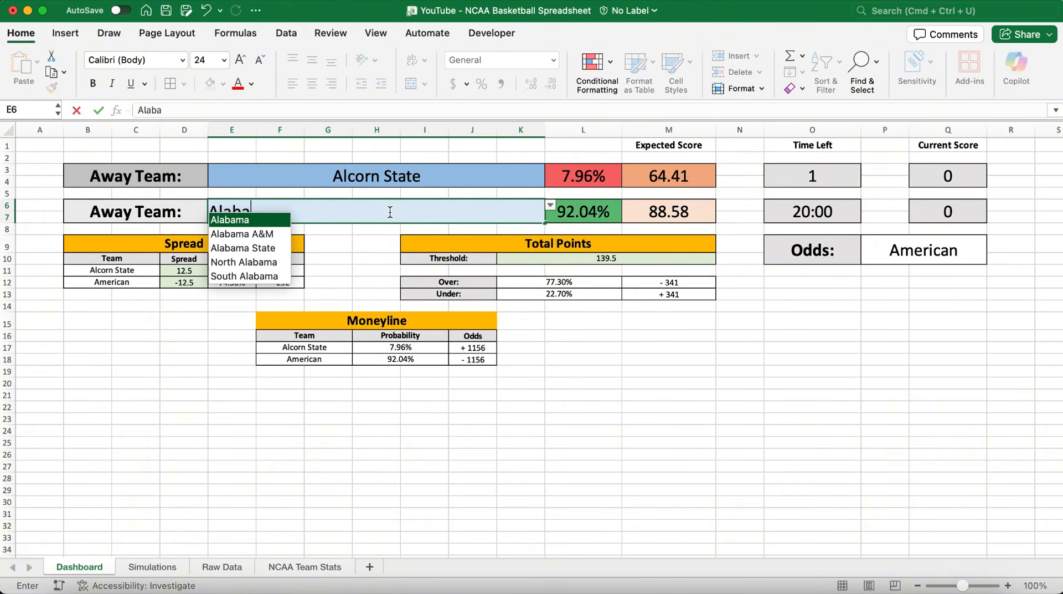
key("Down")
key("Down")
key("Return")
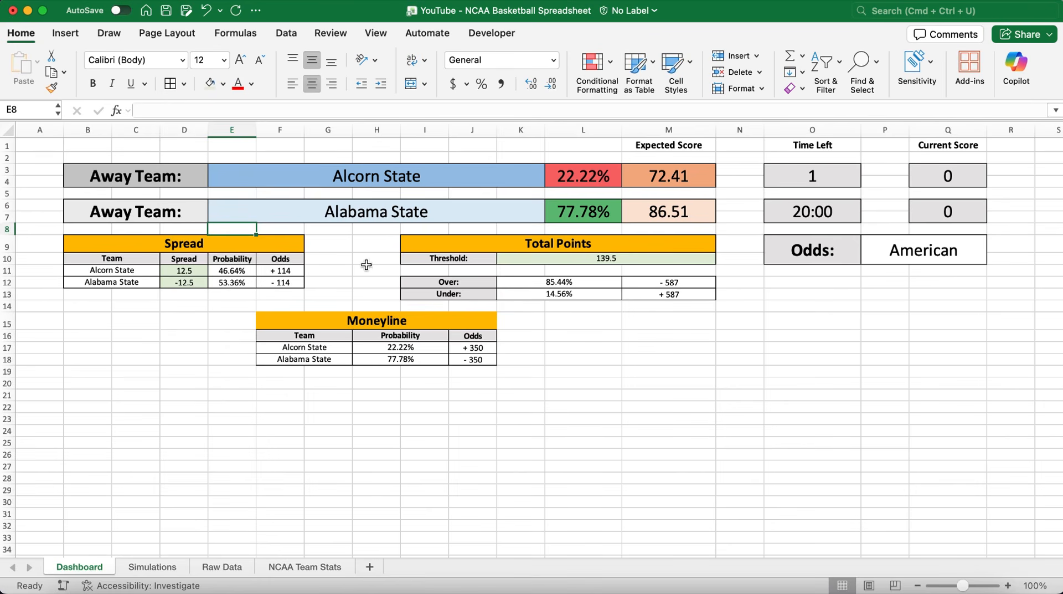
Set the spread to 15.5 for Alcorn State and -15.5 for Alabama State
left_click(185, 272)
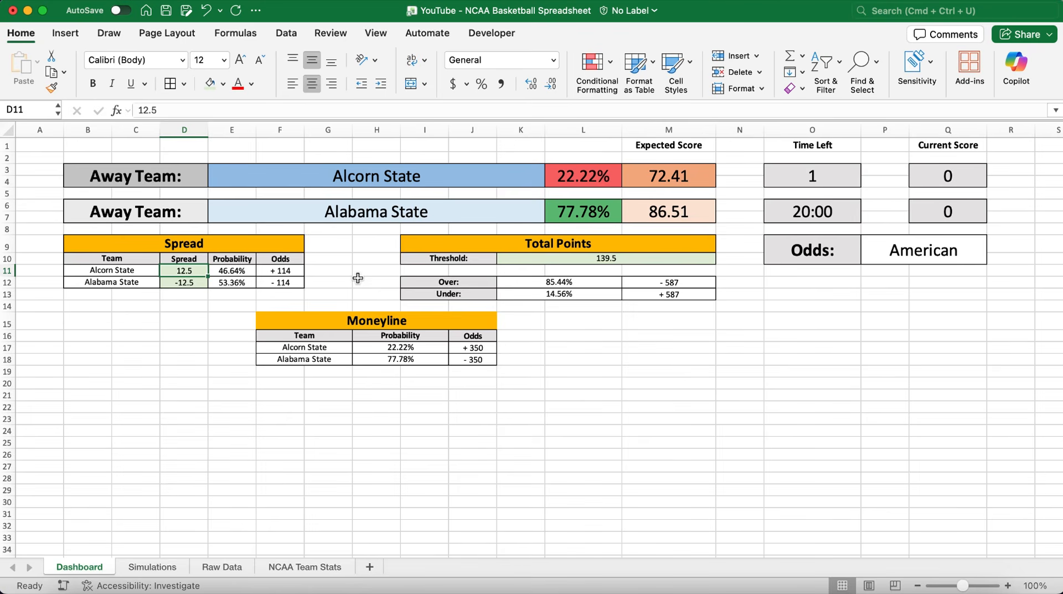
type("15.5")
key("Return")
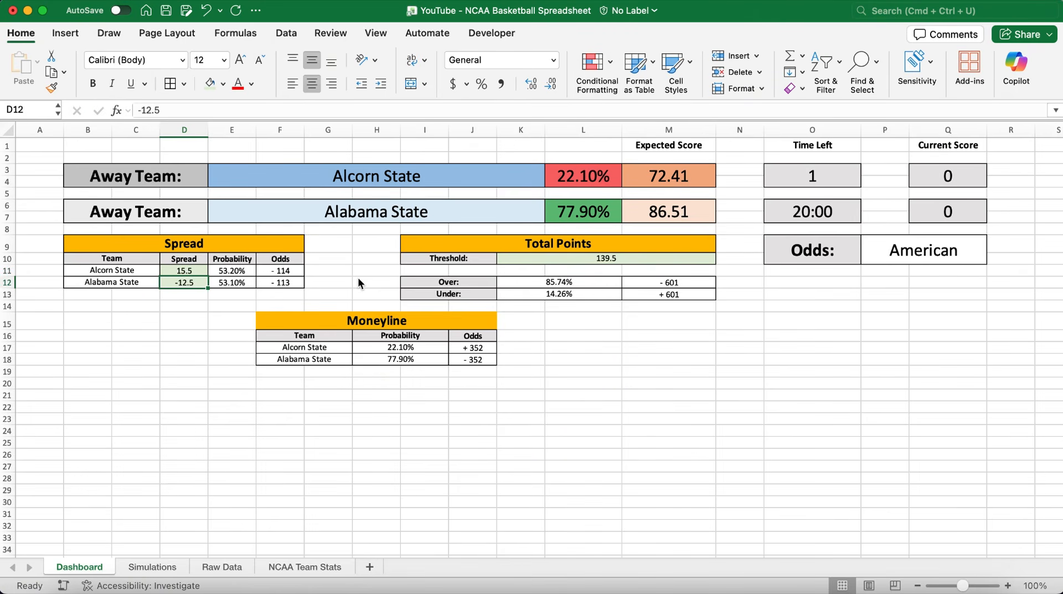
type("-15.5")
key("Return")
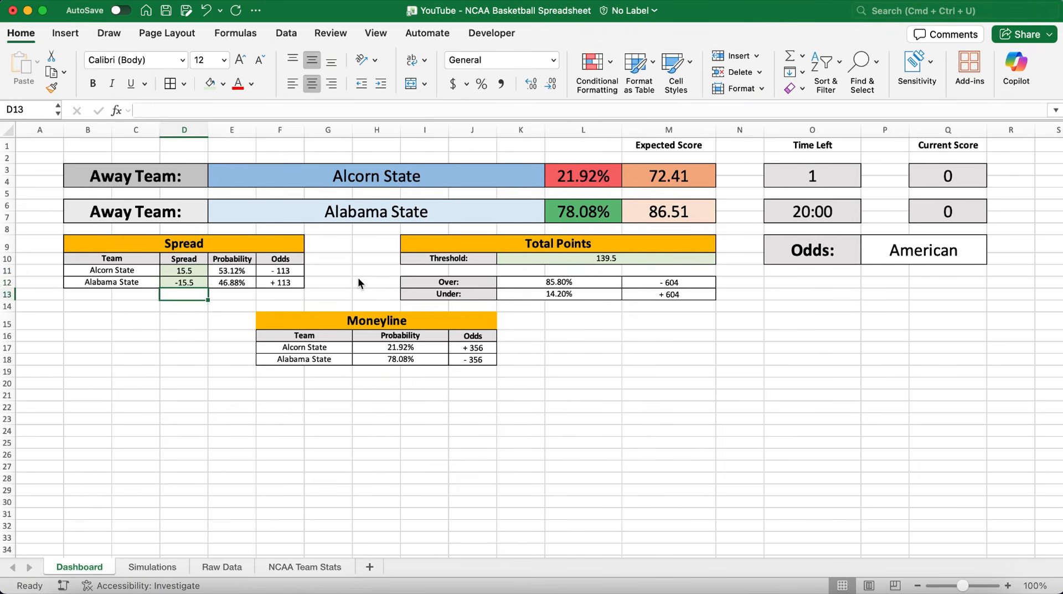
Set the Total Points threshold to 155.5
left_click(587, 256)
type("1")
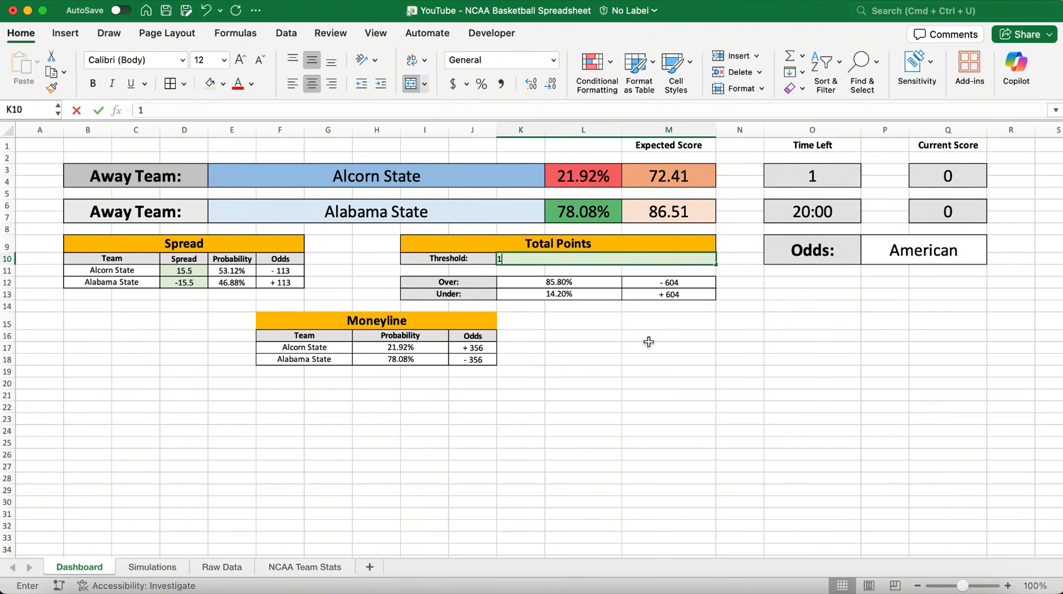
type("55.5")
key("Return")
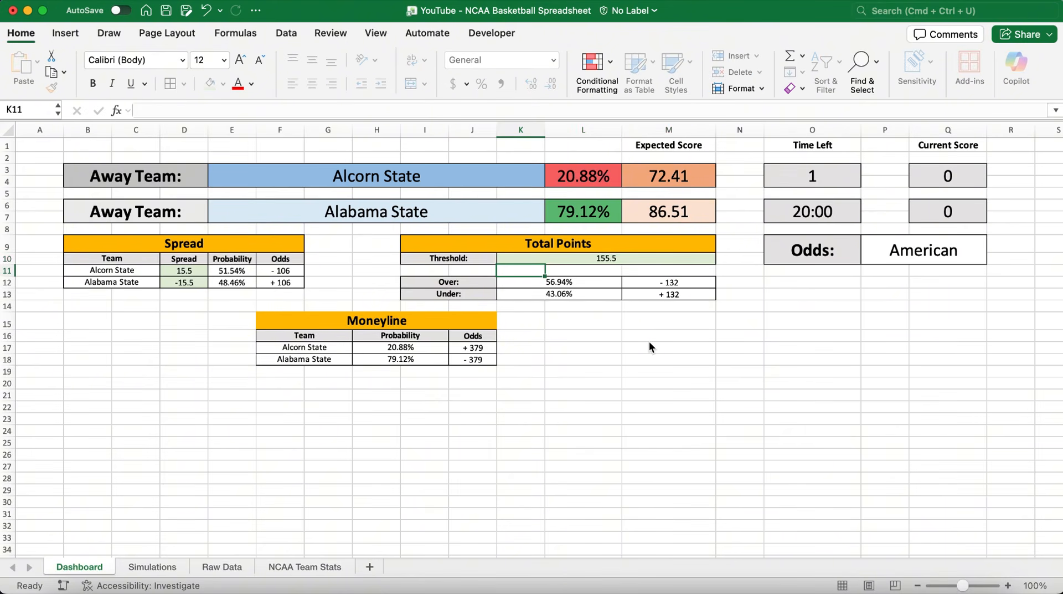